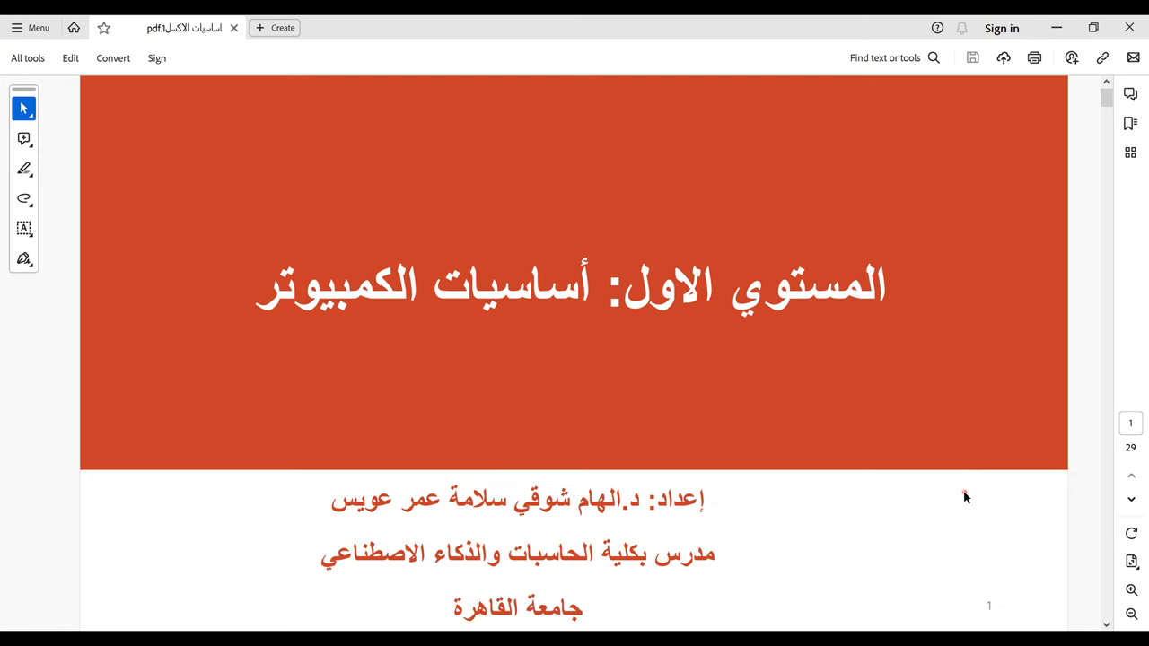
Step: Scroll from the title slide to page 2, the two-day agenda of Excel basics
scroll(965, 497, "down", 3)
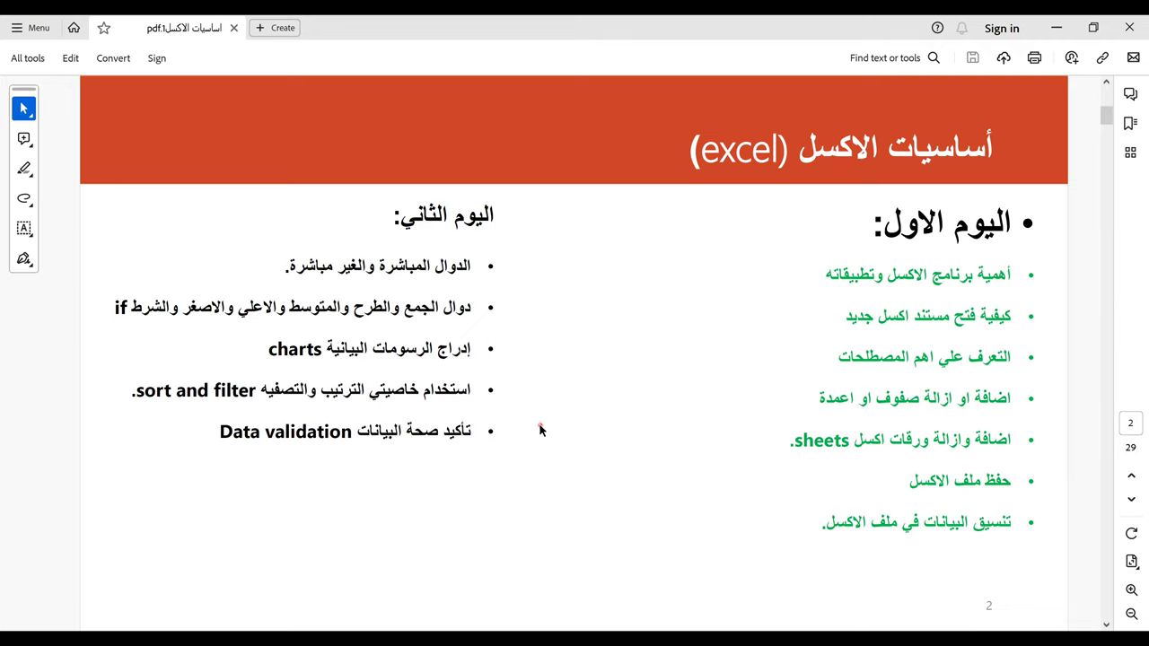
Step: Scroll past page 3 to page 4, the slide on opening a new Excel workbook
scroll(540, 430, "down", 1)
scroll(540, 430, "down", 1)
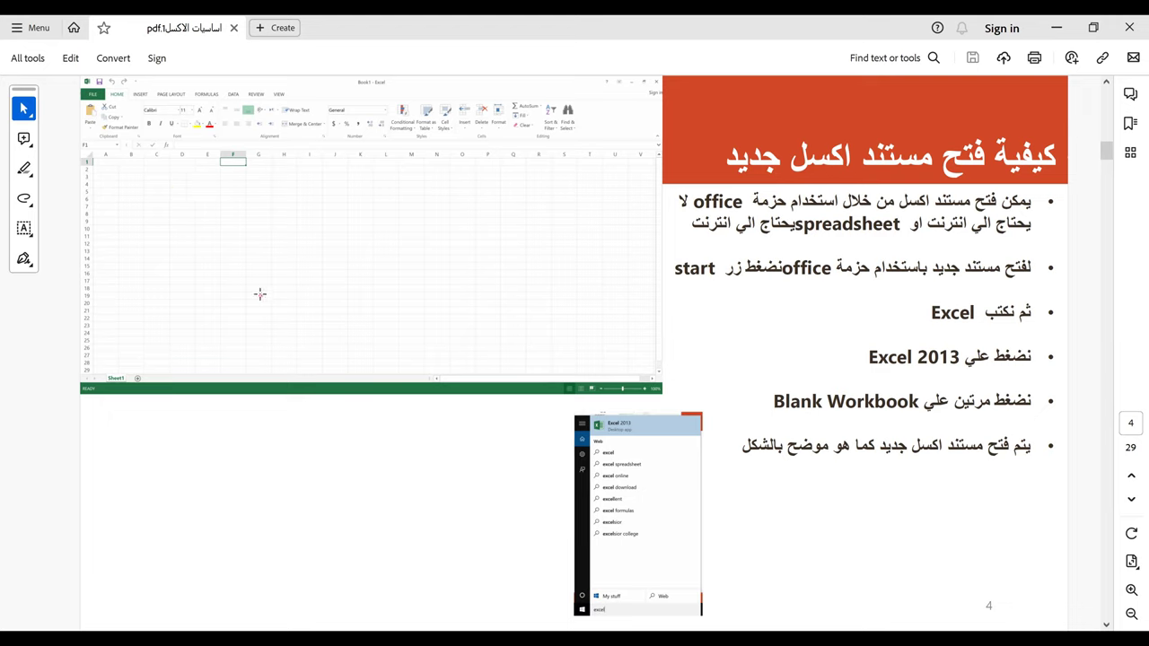
Step: Review pages 4 and 5, then continue to page 6 on deleting rows or columns
key("Page_Down")
key("Page_Up")
key("Page_Down")
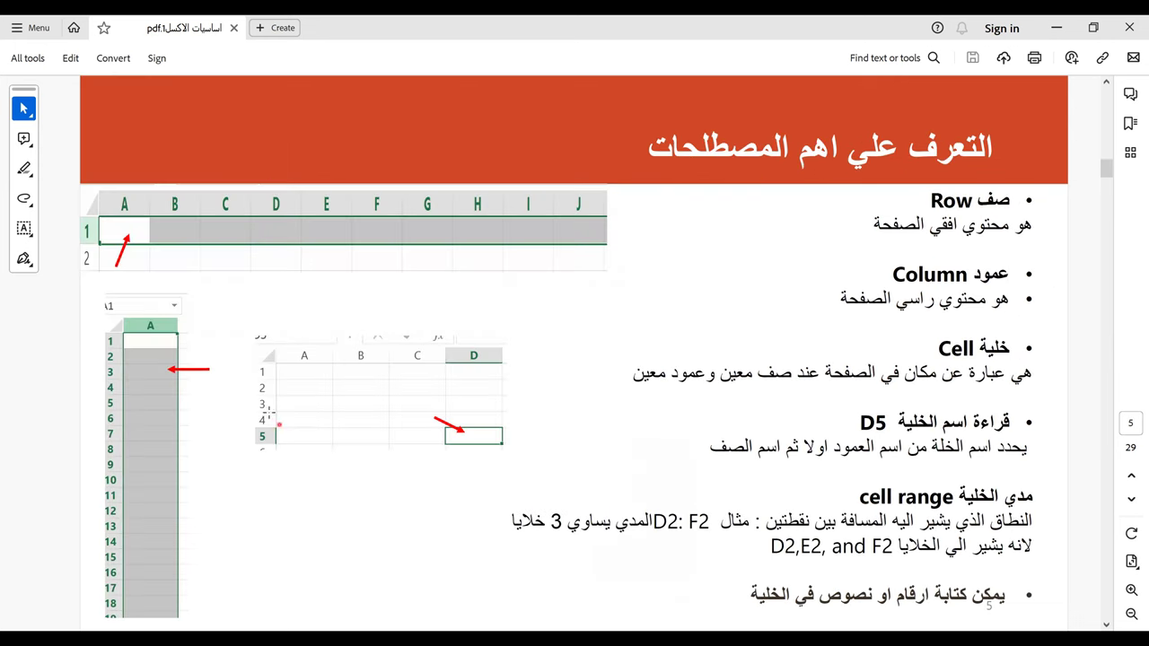
key("Page_Up")
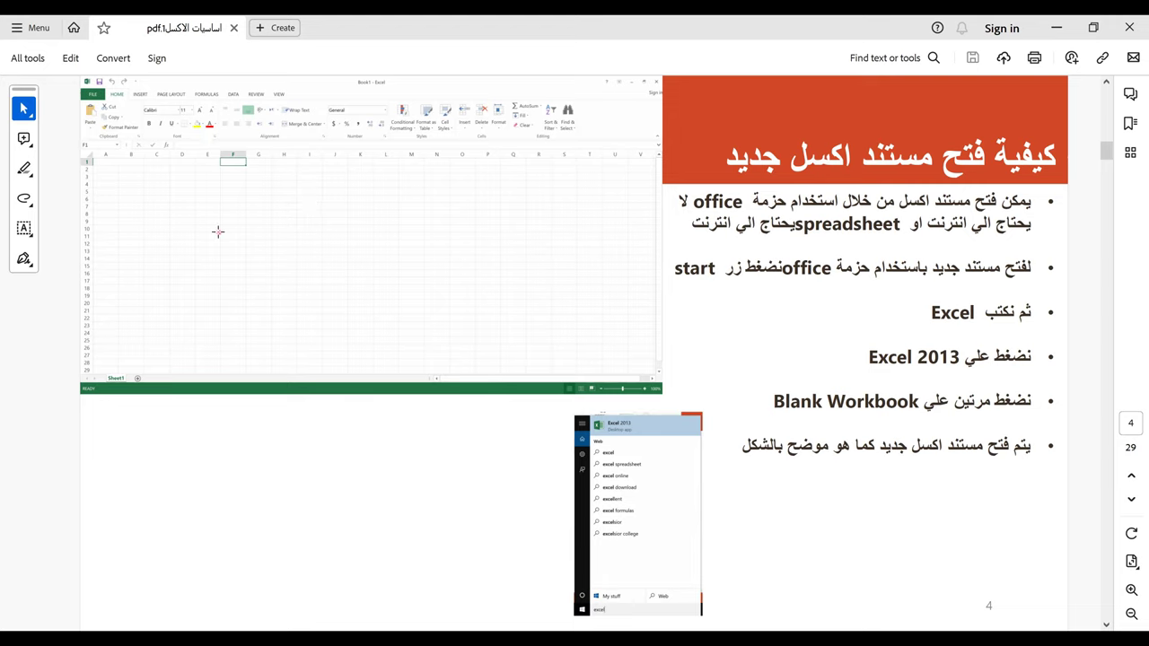
scroll(218, 231, "down", 1)
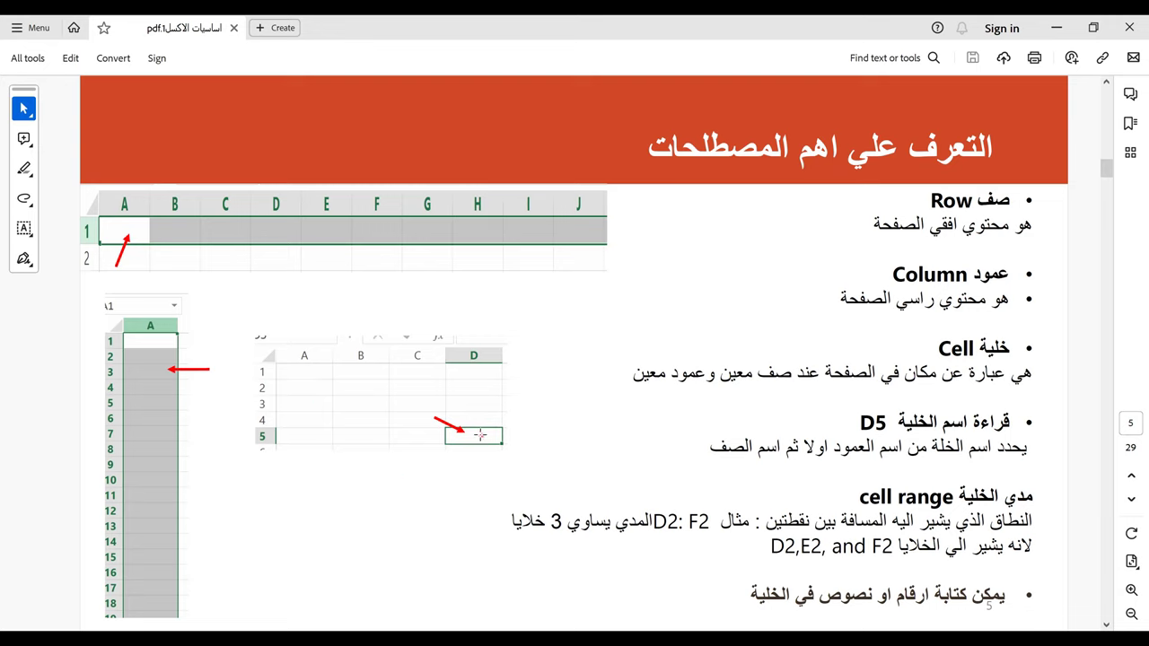
scroll(480, 435, "down", 3)
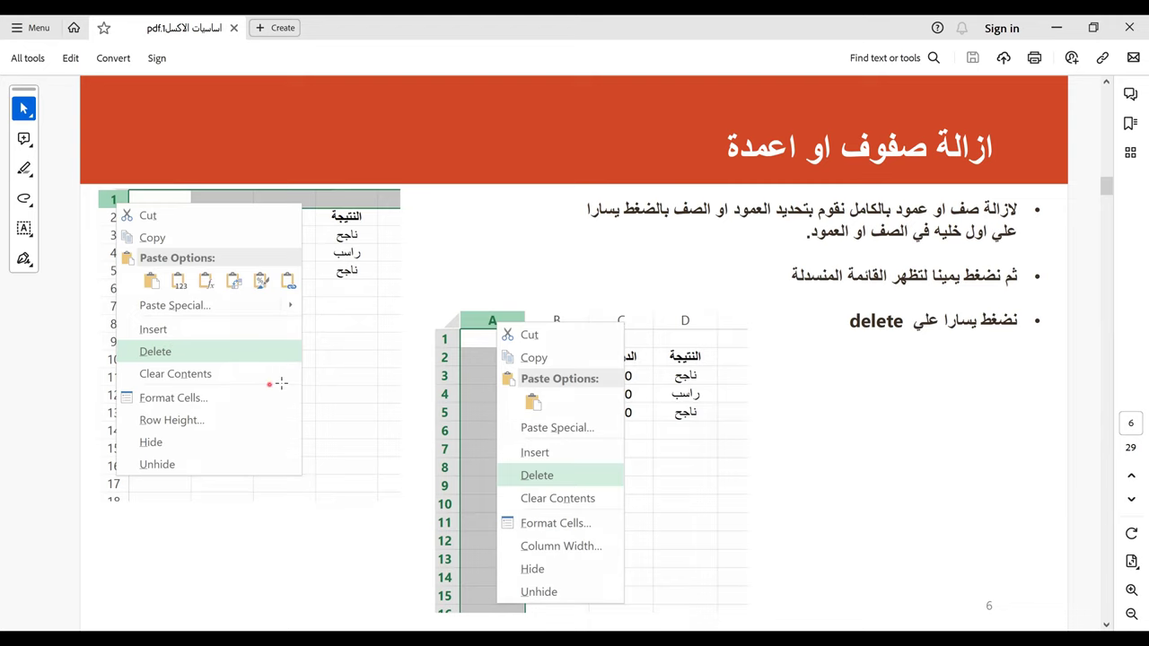
Step: Advance two slides past inserting rows and columns toward the slide on adding sheets
key("Right")
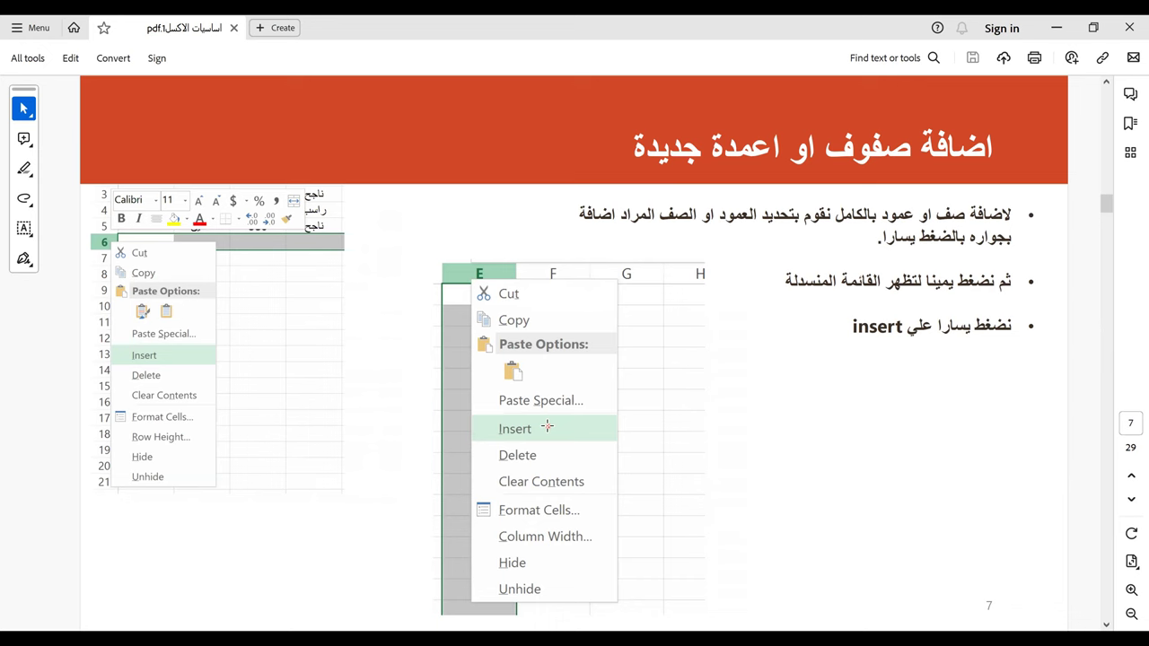
key("Right")
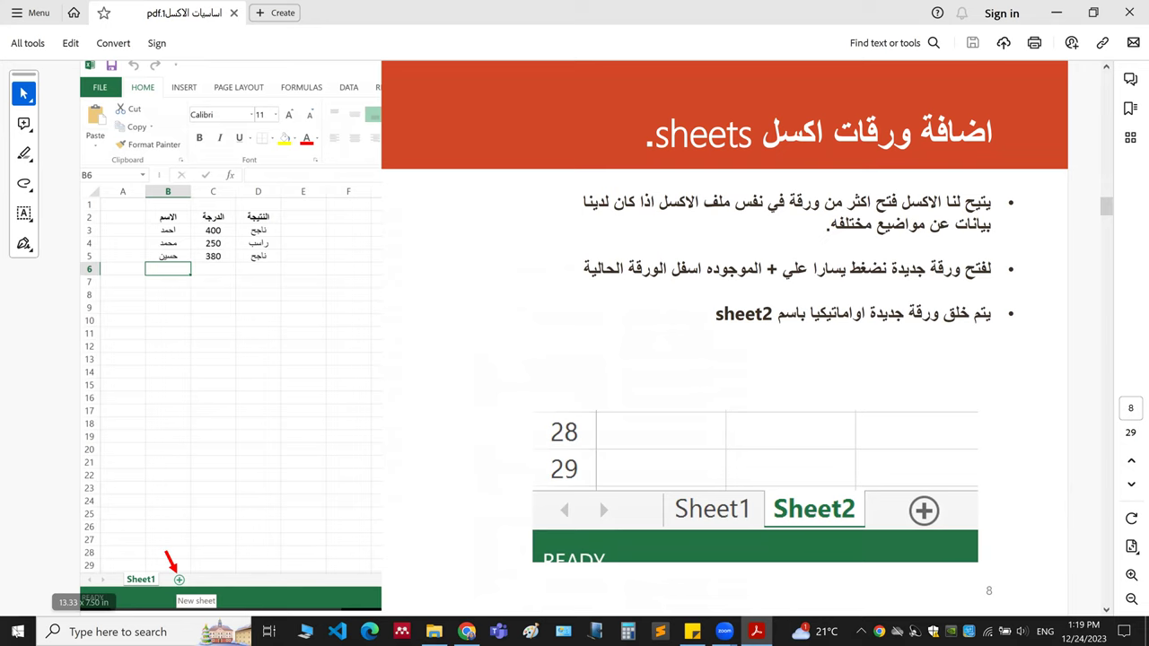
Step: Search the Start menu for 'excel' and launch Excel 2013
key("super")
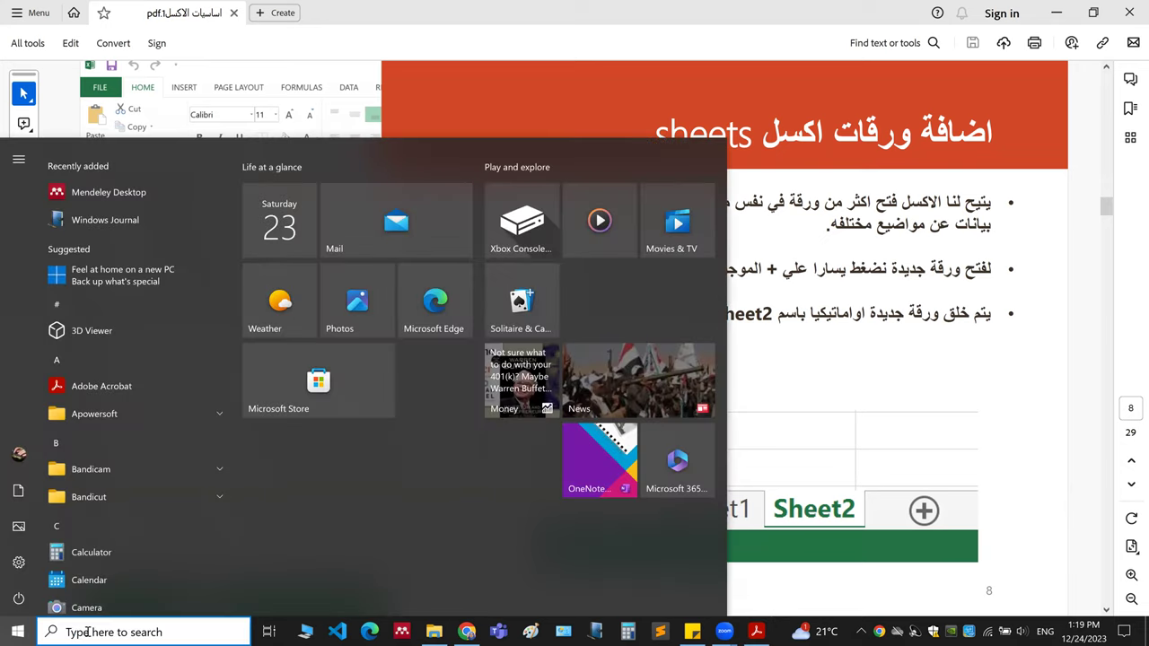
type("exe")
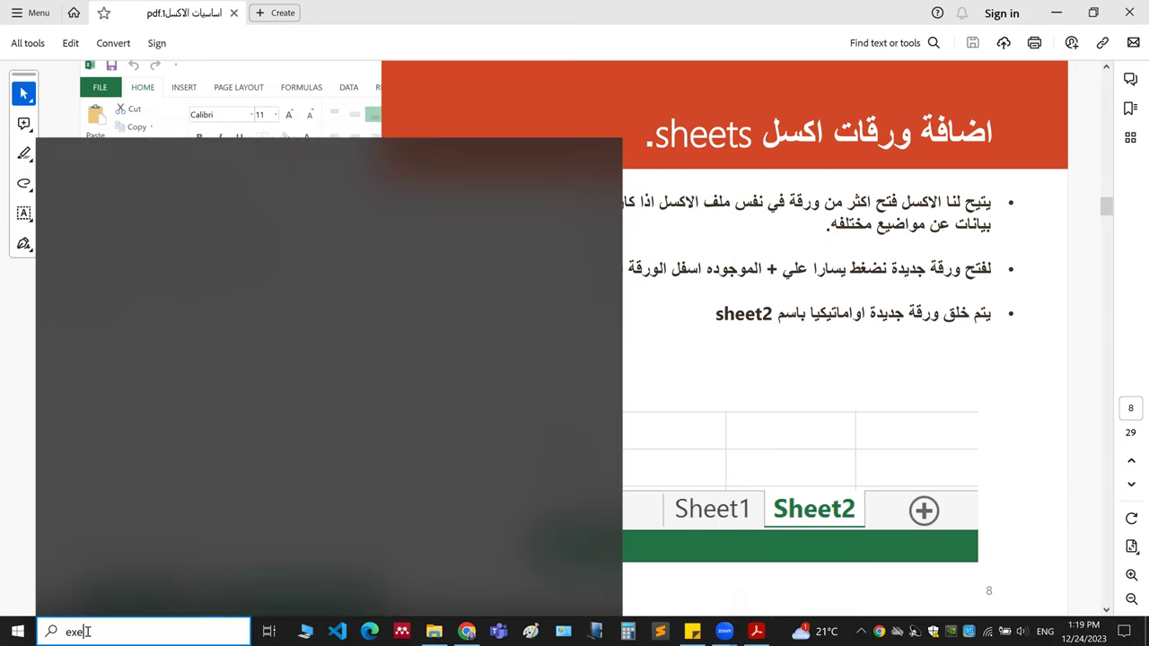
key("BackSpace")
key("BackSpace")
key("BackSpace")
type("exce")
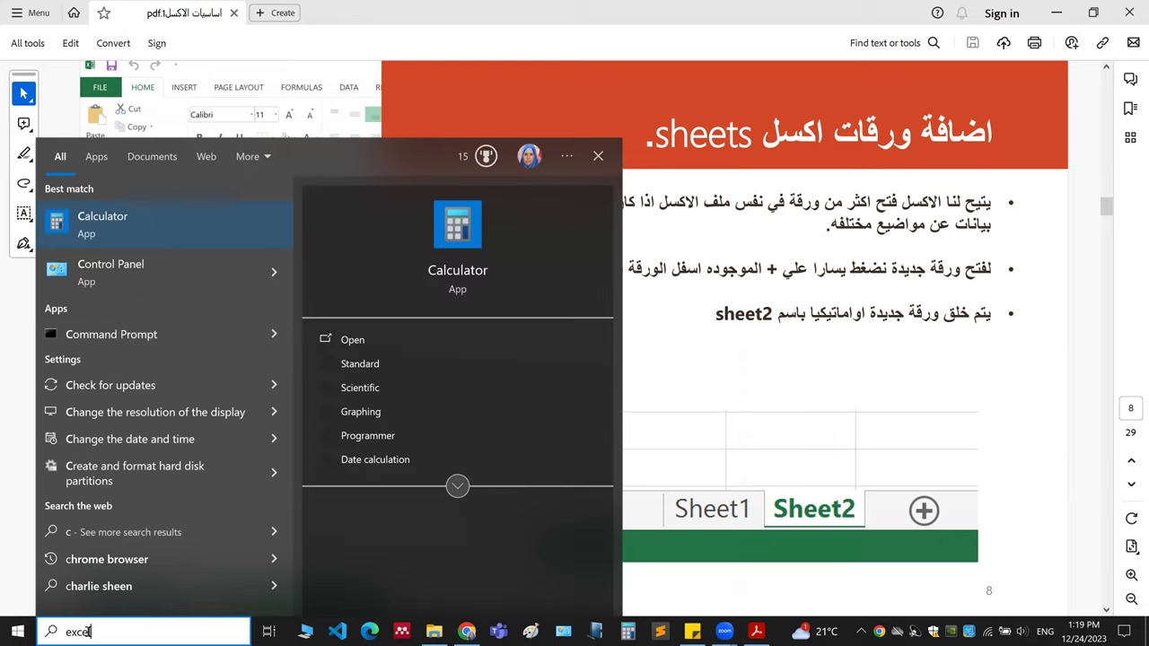
type("l")
left_click(86, 230)
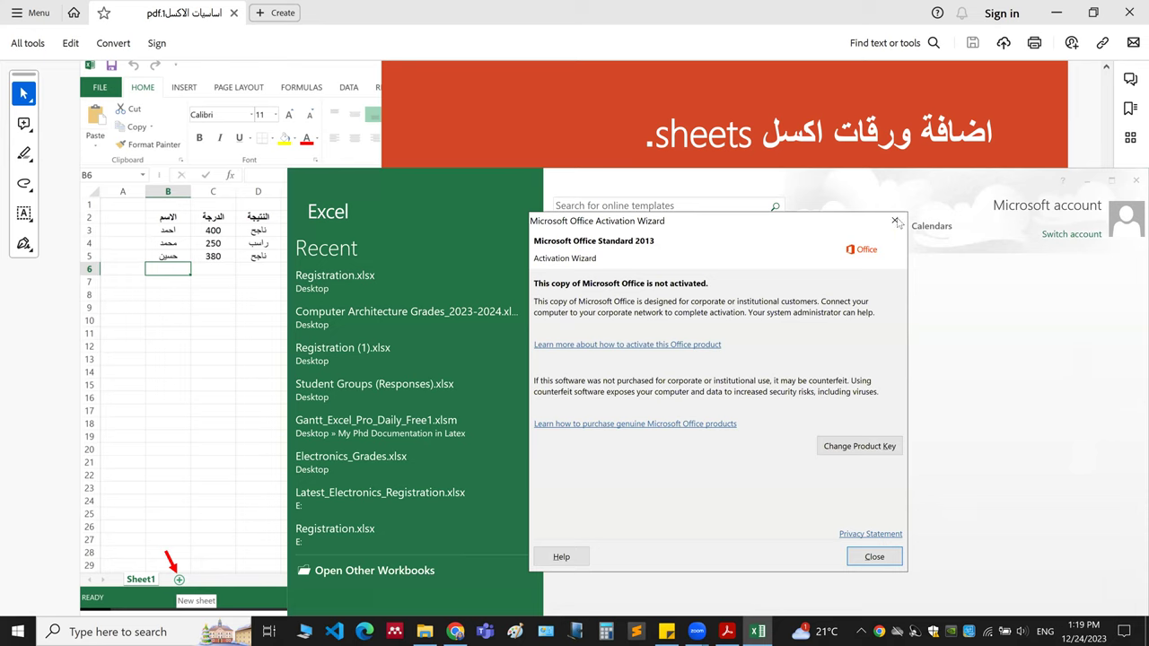
Step: Close the Office Activation Wizard and create a new blank workbook, Book1
left_click(894, 218)
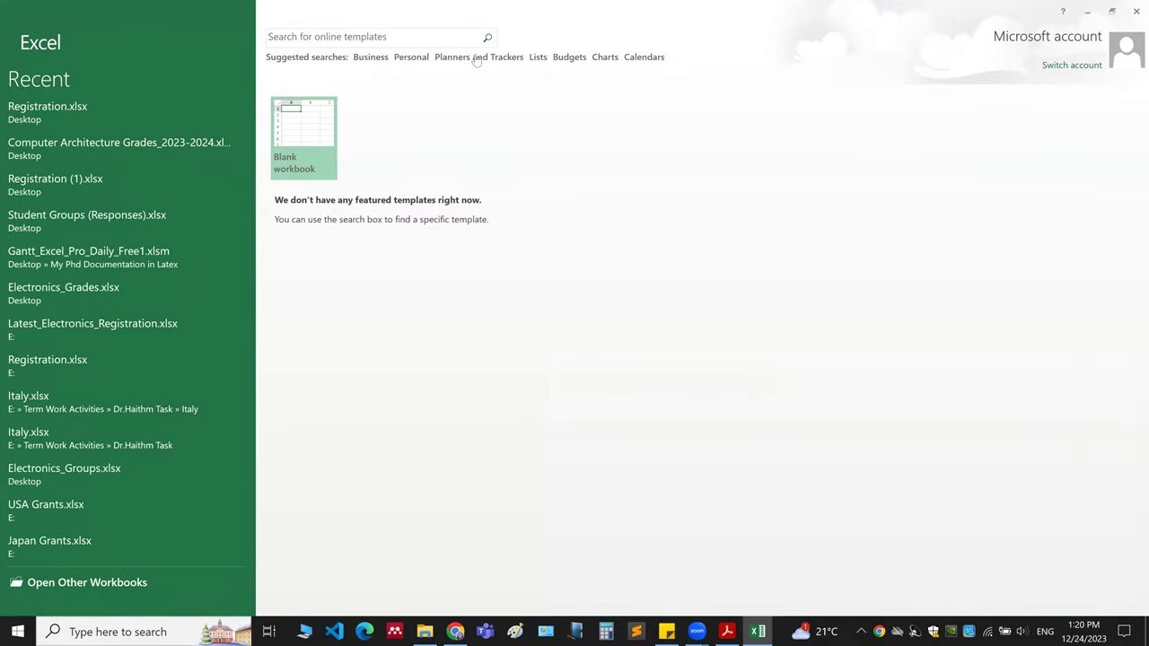
left_click(307, 153)
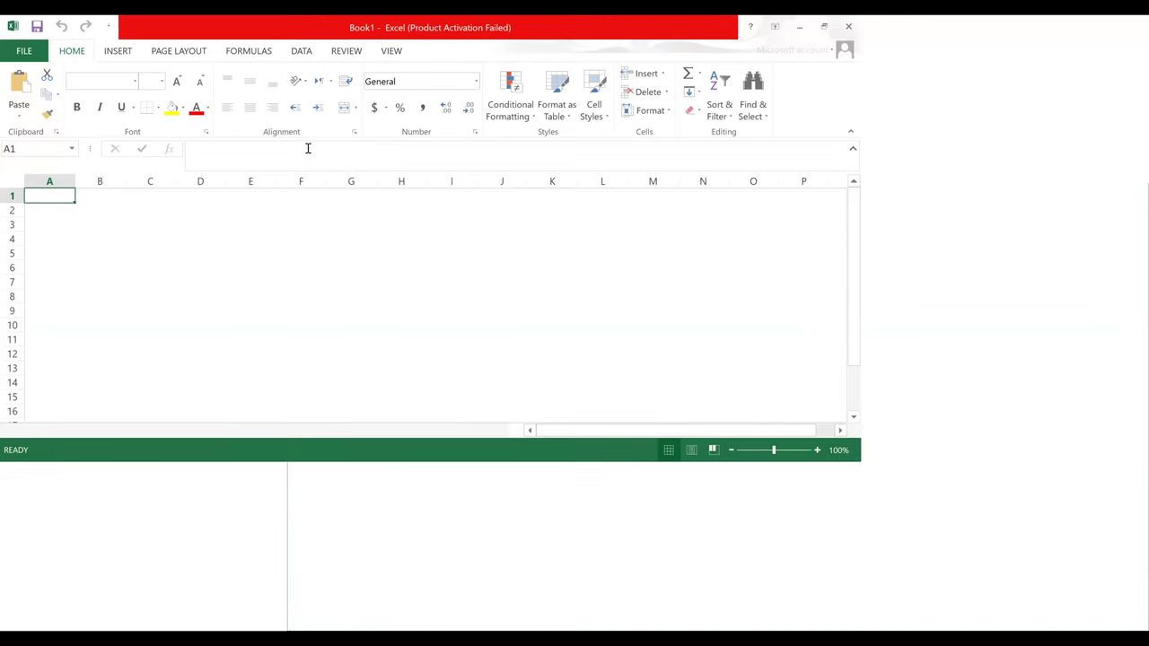
left_click(307, 148)
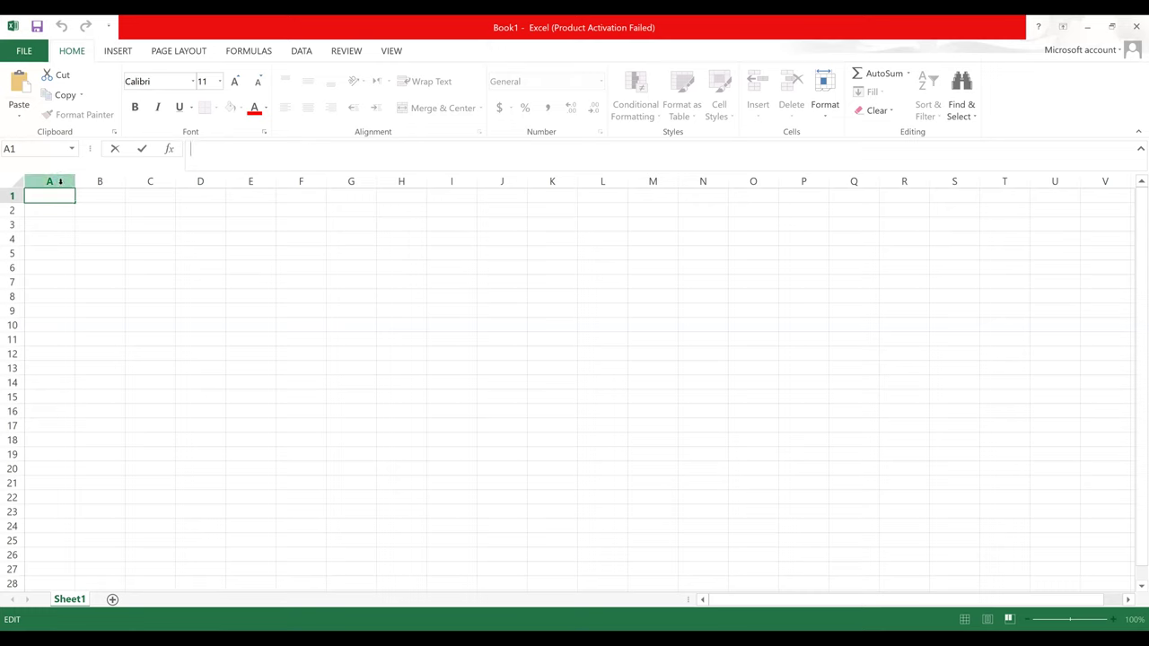
left_click(61, 181)
left_click(97, 181)
left_click(149, 180)
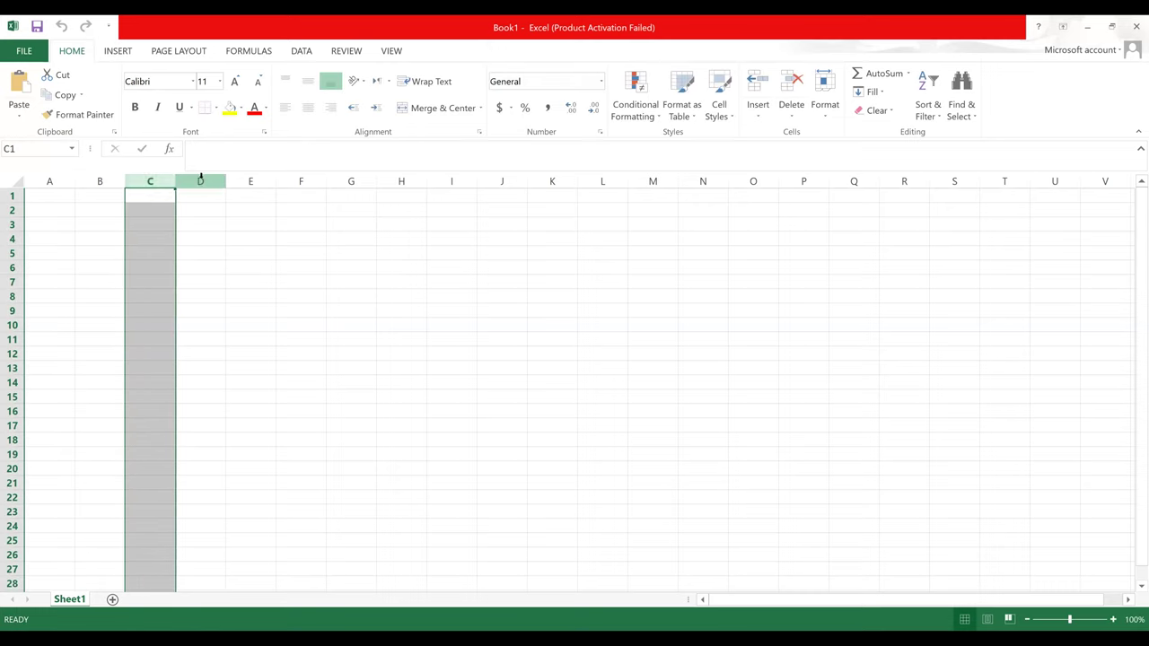
left_click(199, 180)
left_click(12, 196)
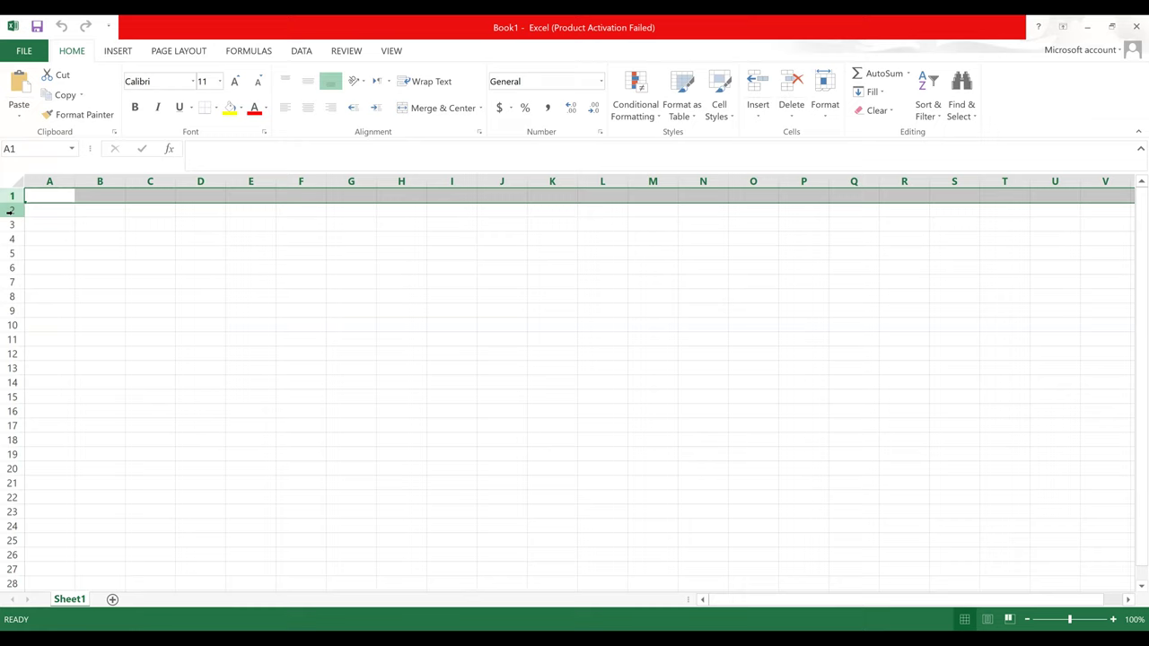
left_click(13, 210)
left_click(13, 225)
left_click(13, 239)
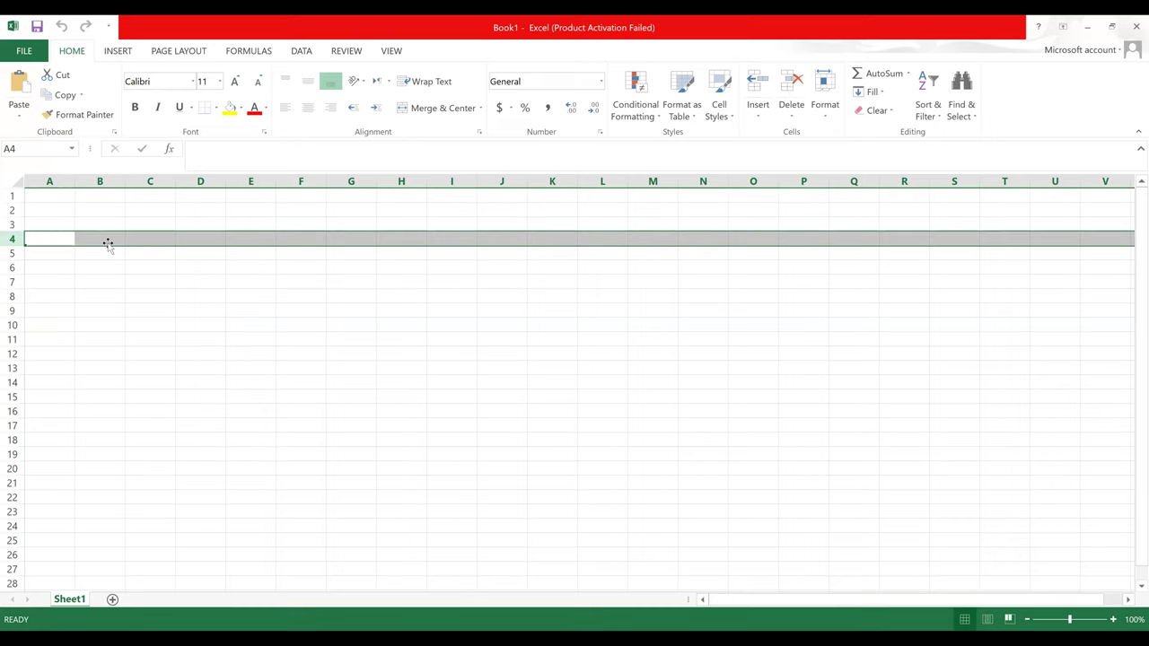
left_click(180, 345)
left_click(101, 238)
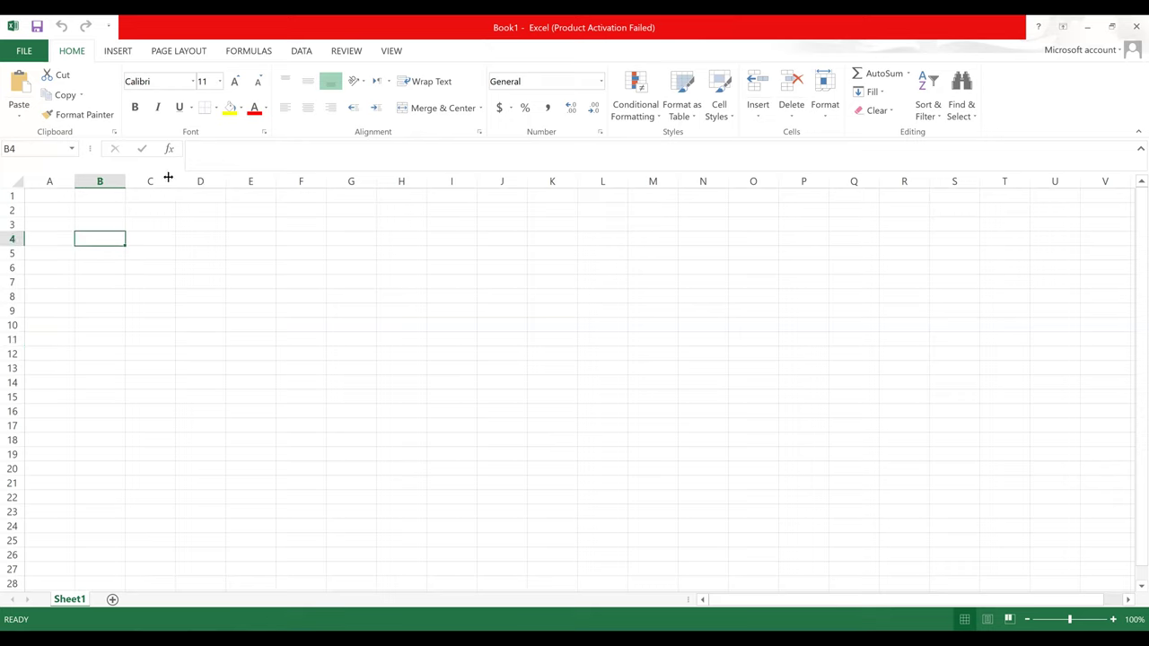
left_click(8, 149)
left_click(50, 149)
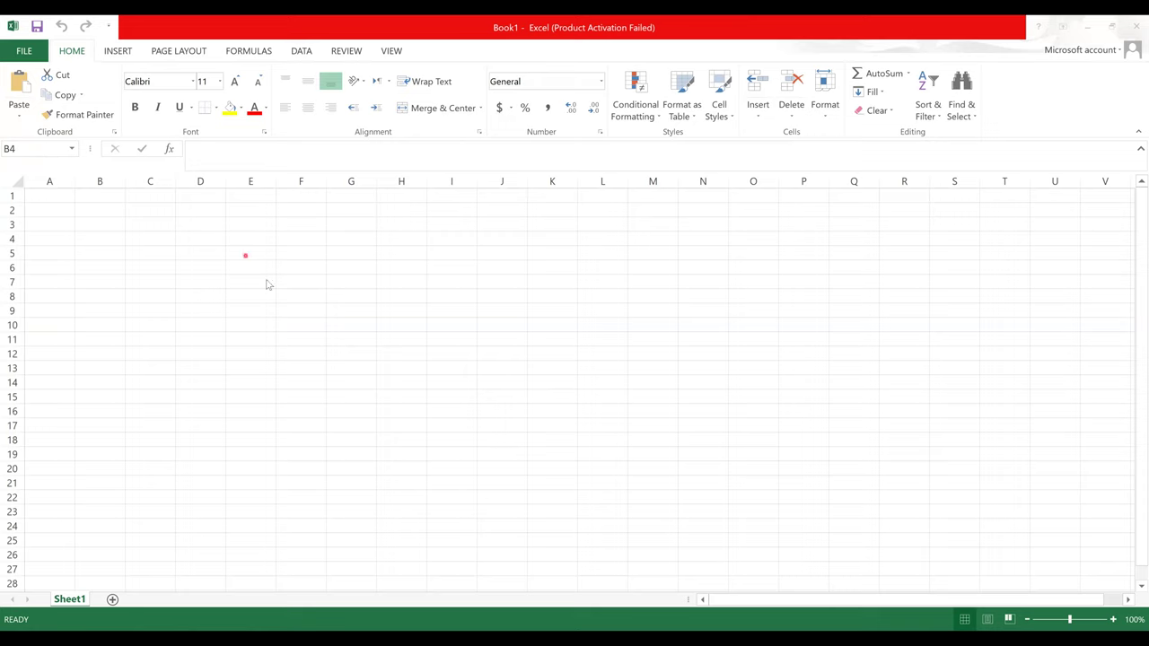
left_click(113, 242)
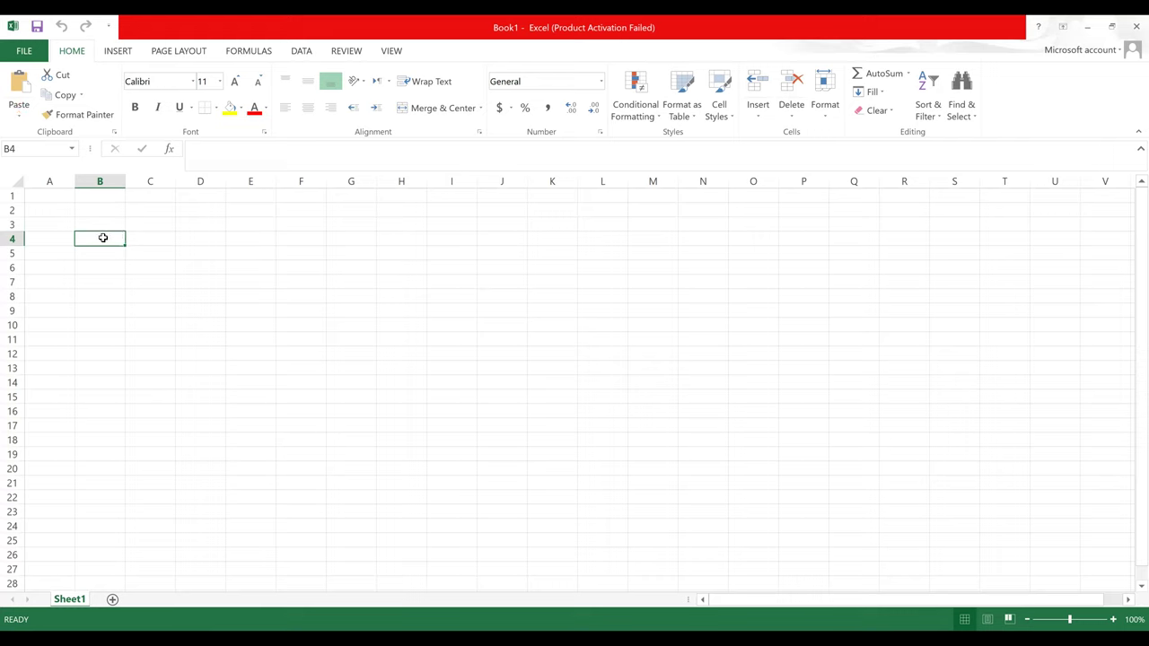
left_click(167, 224)
left_click(212, 242)
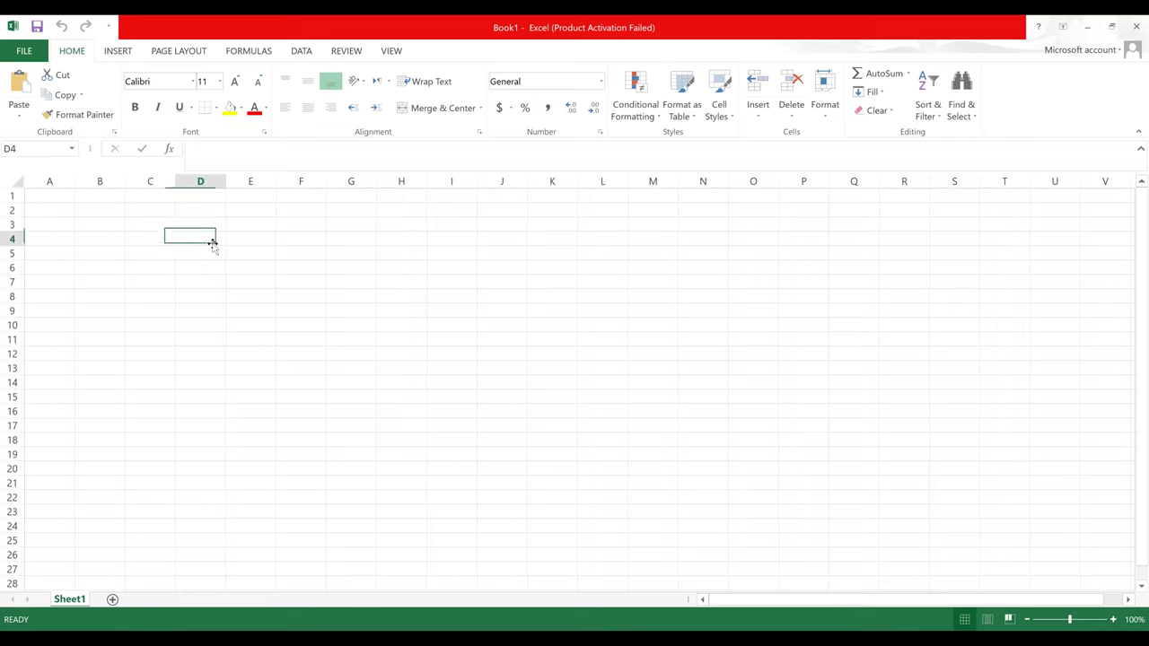
left_click(26, 148)
left_click(180, 276)
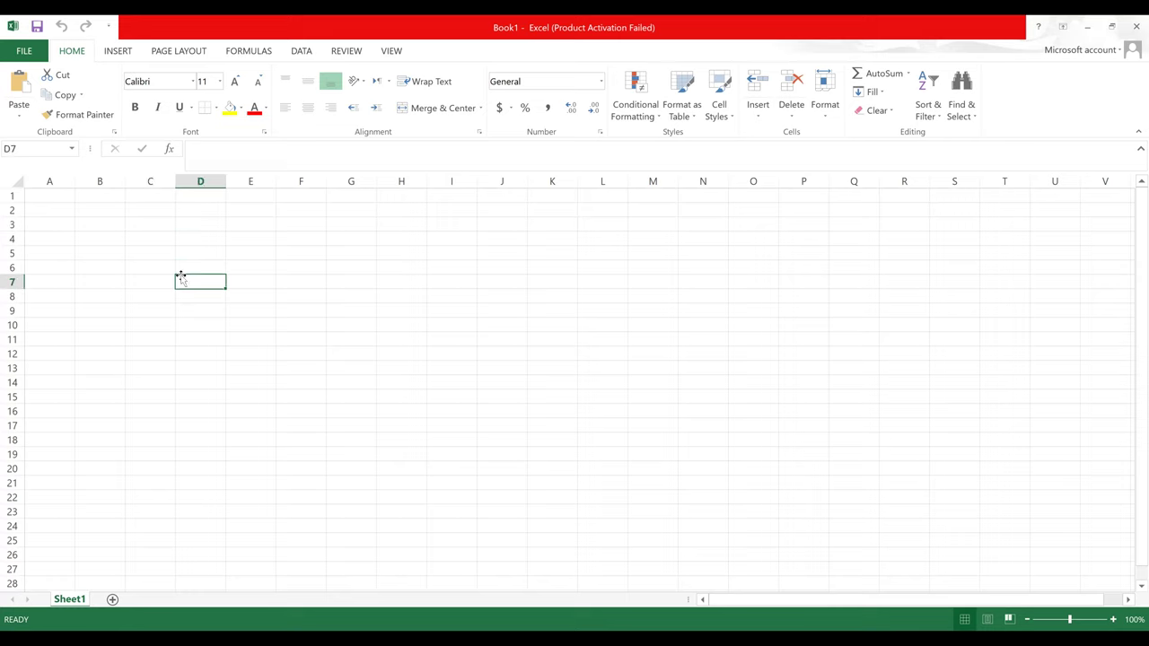
left_click(56, 197)
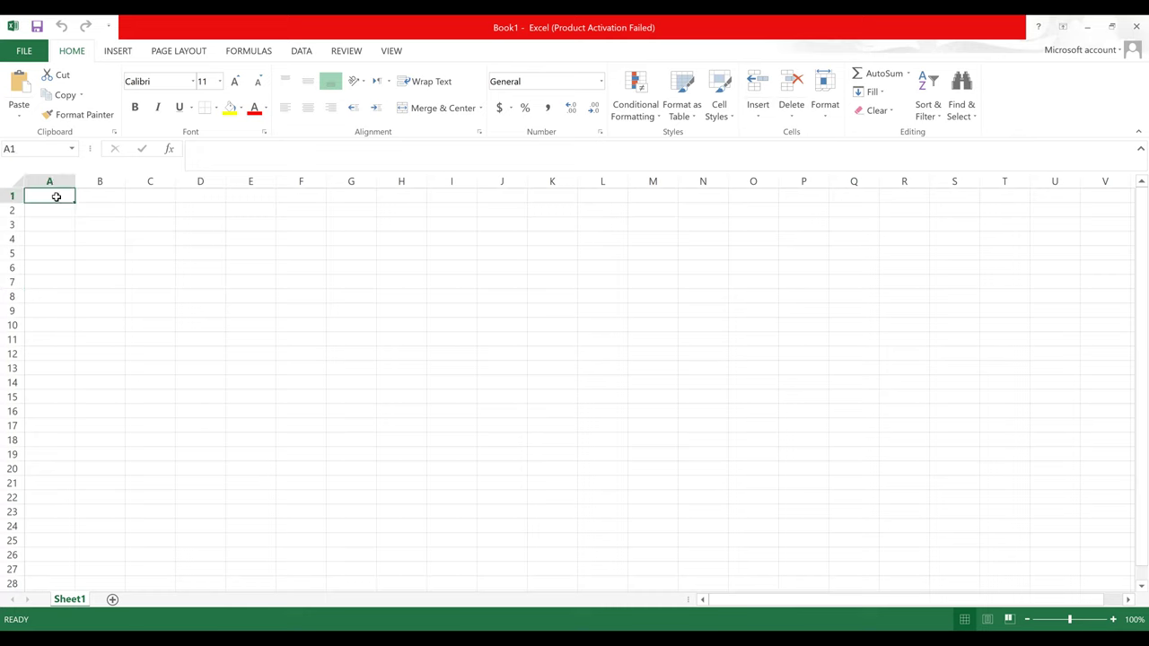
Step: Enter headers الاسم and عربي in A1:B1 and two student names in A2:A3
type("highl")
key("BackSpace")
key("BackSpace")
key("BackSpace")
key("BackSpace")
key("BackSpace")
type("الايم")
key("BackSpace")
key("BackSpace")
type("سم")
left_click(55, 198)
key("Tab")
key("Tab")
key("shift+Tab")
type("عربي")
key("Return")
type("ا")
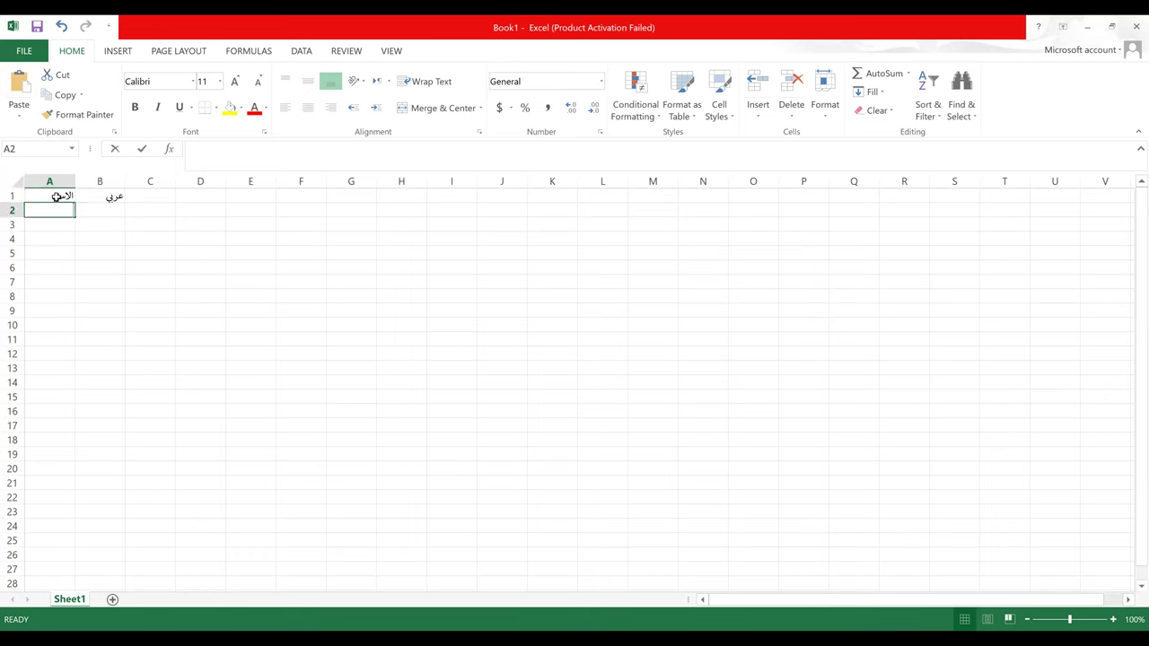
type("حمد")
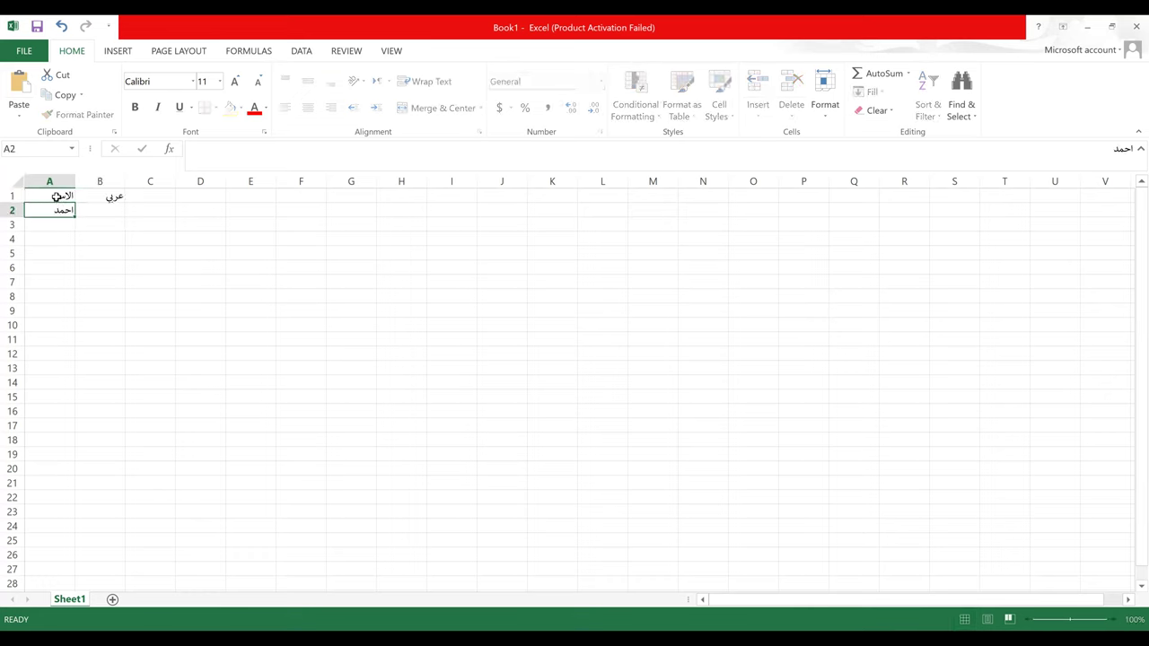
key("Return")
type("محمد")
Step: Enter the عربي scores 10 and 20 in B2:B3
key("Up")
key("Right")
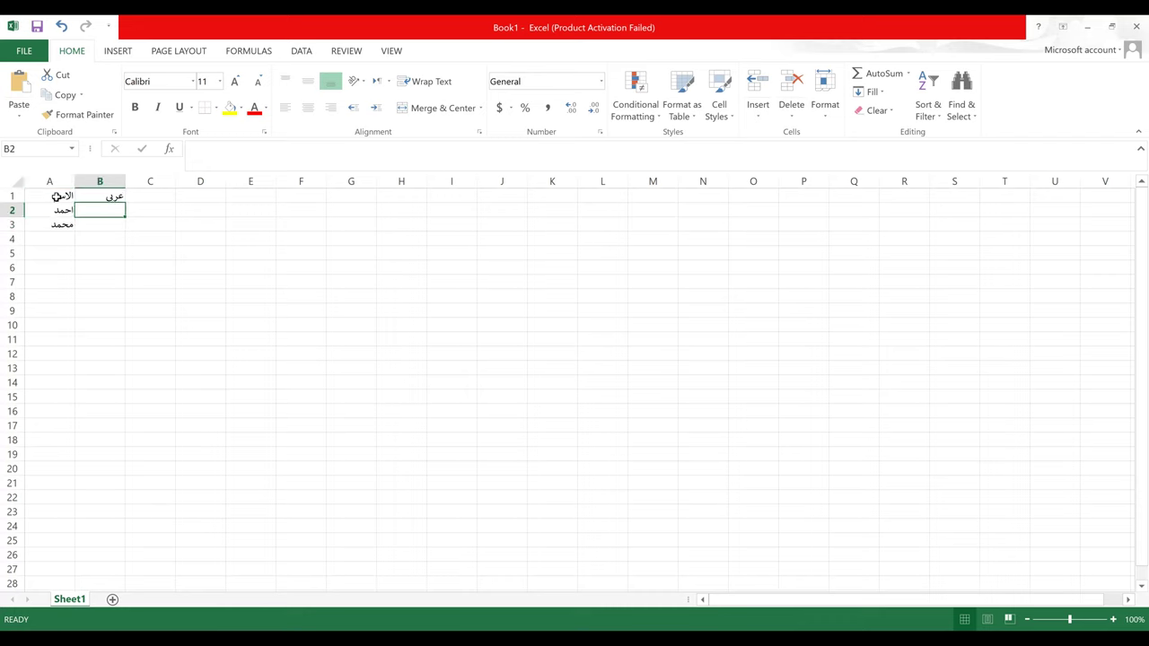
type("20")
key("Return")
type("20")
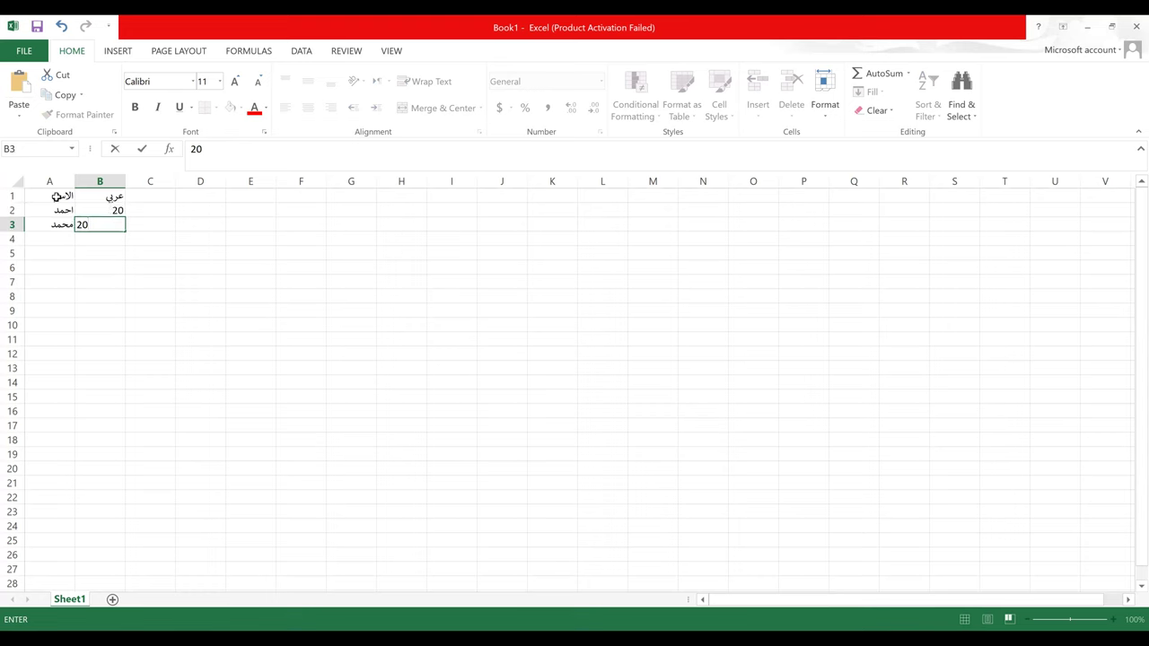
key("Up")
type("10")
key("Return")
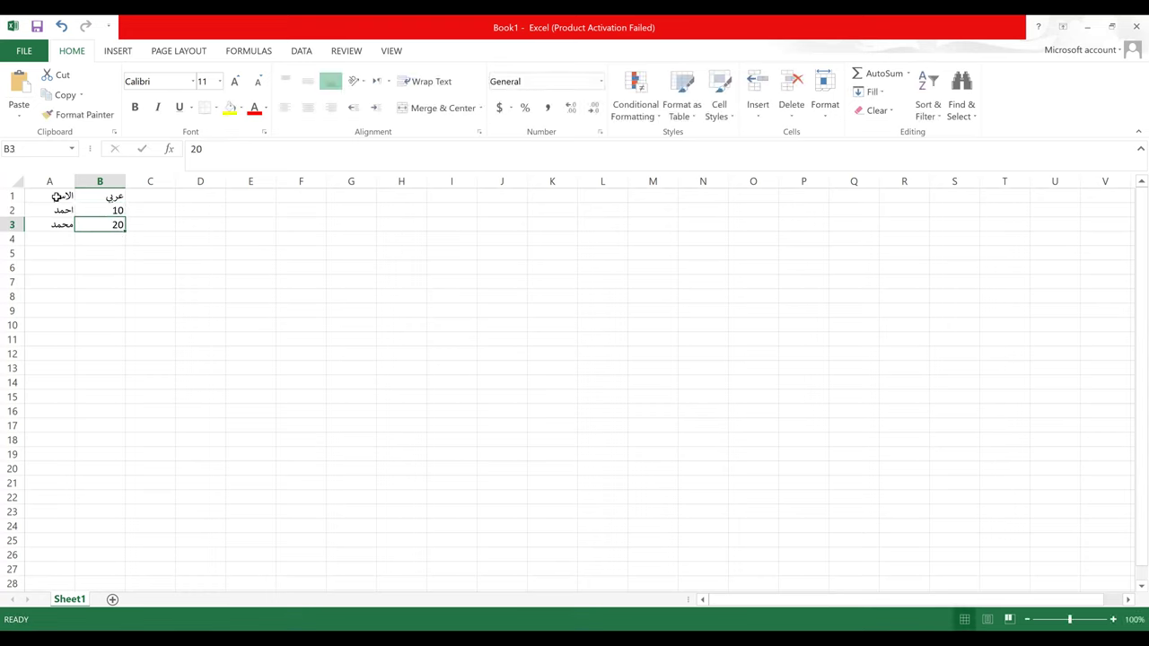
key("Up")
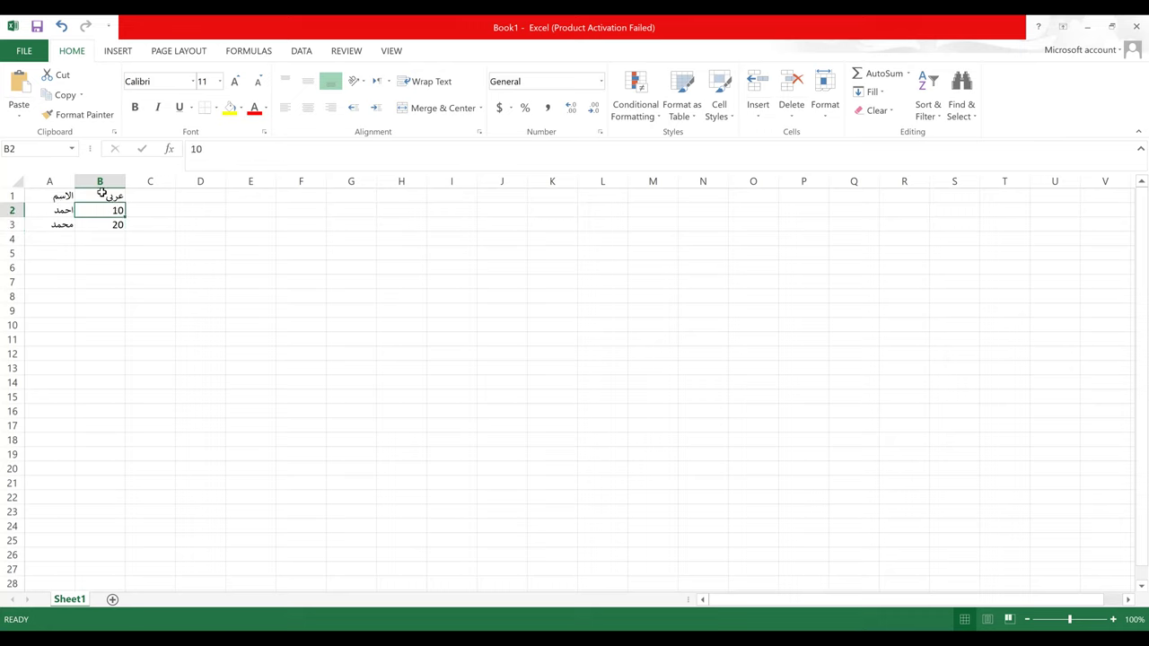
left_click(98, 194)
left_click(100, 182)
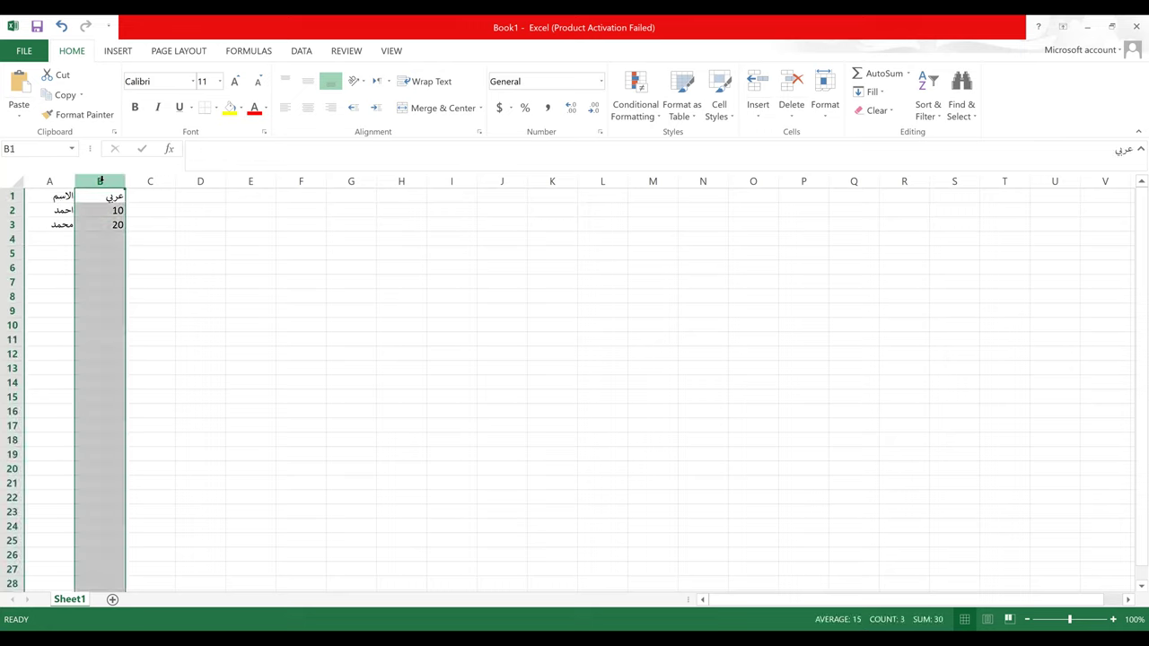
Step: Add the انجليزي header in C1 with scores 15 and 13 below it
left_click(150, 194)
type("انجليزي")
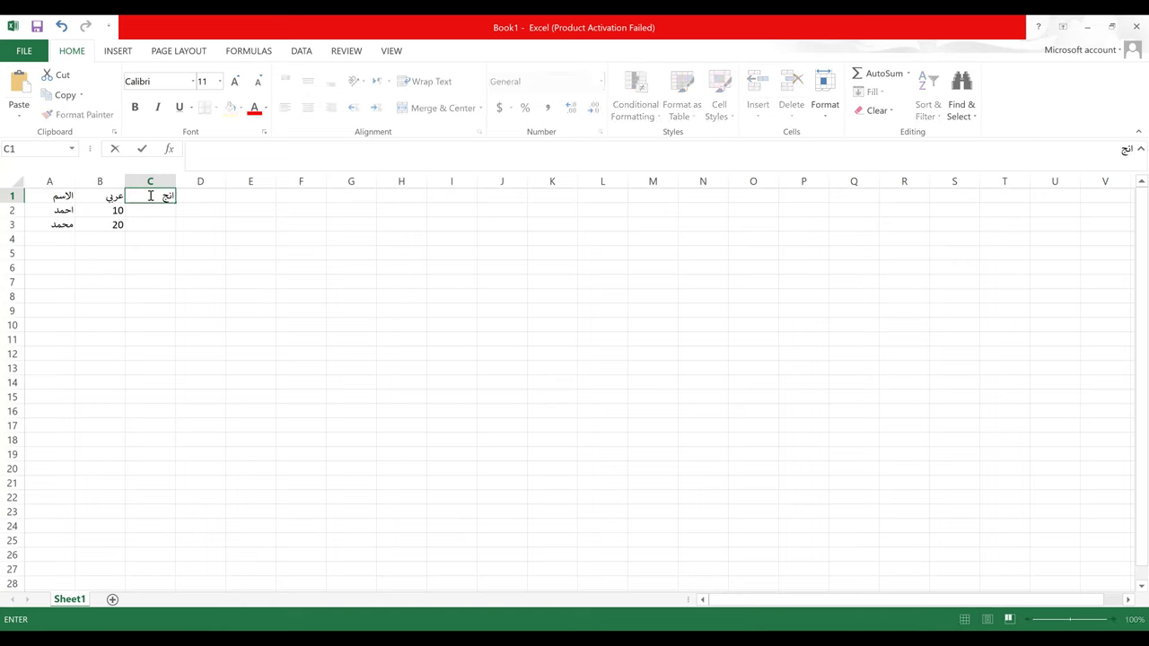
key("Return")
type("15")
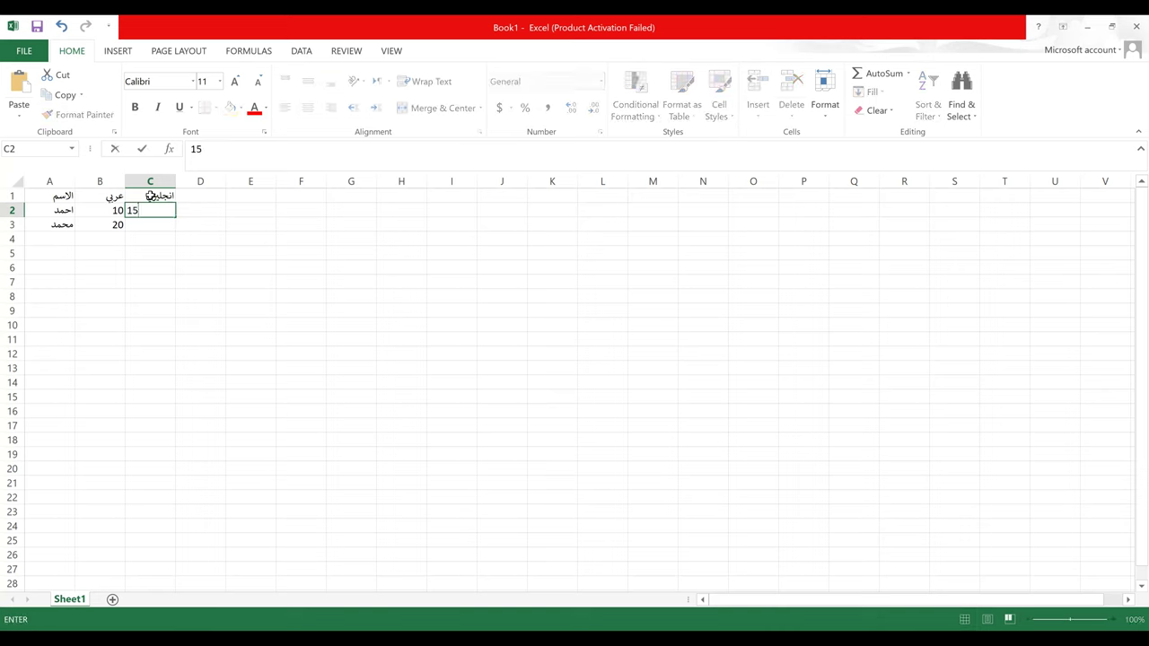
key("Return")
type("13")
key("Return")
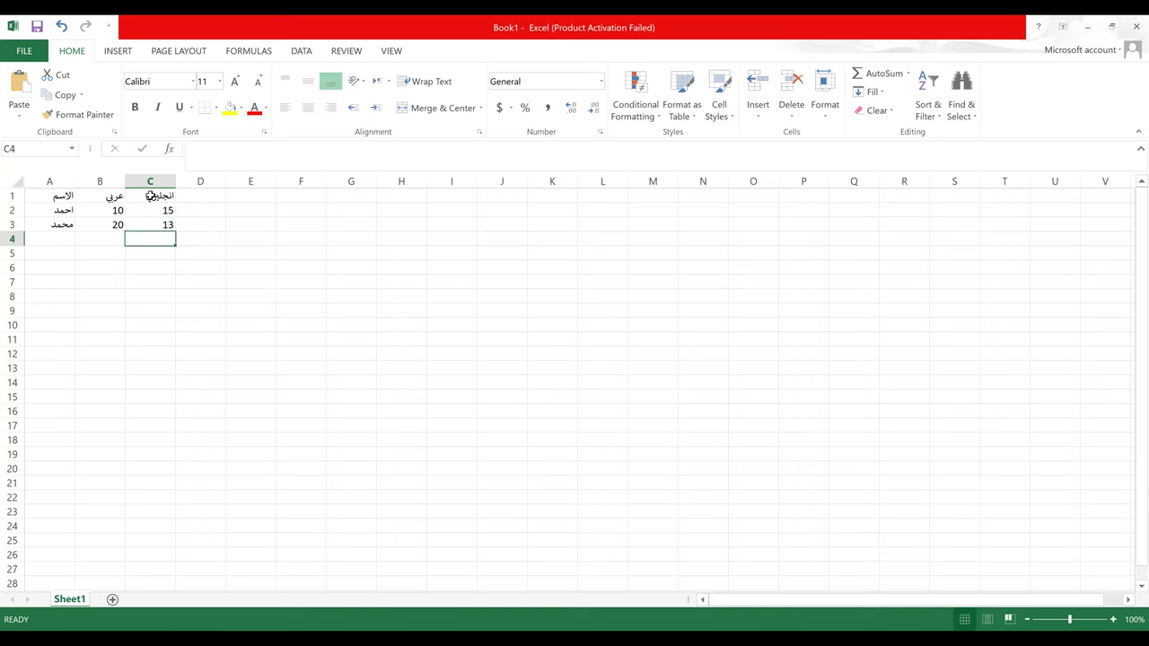
key("Up")
key("Up")
key("Up")
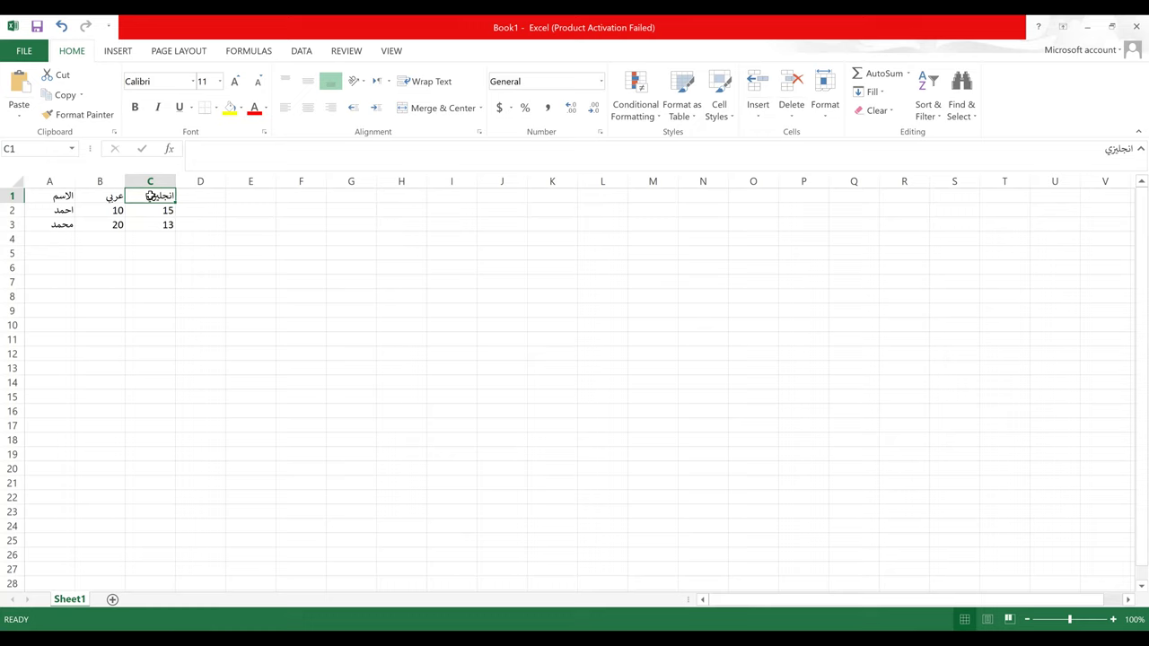
Step: Center-align all the names and scores in columns A through C
left_click(99, 180)
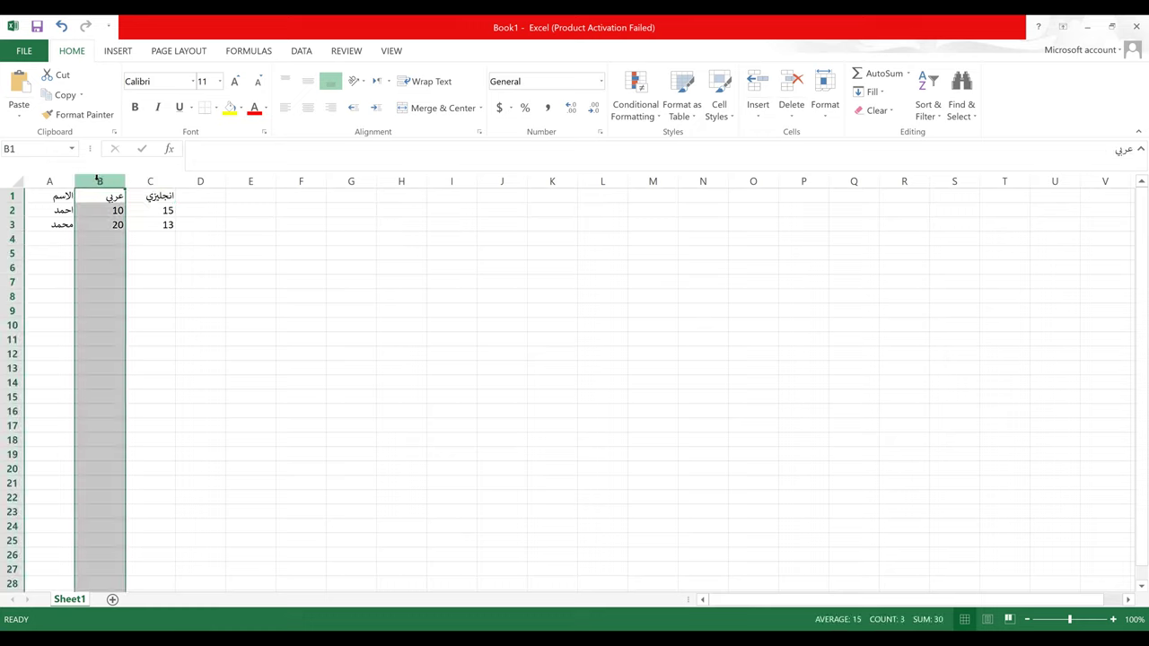
left_click_drag(51, 180, 137, 183)
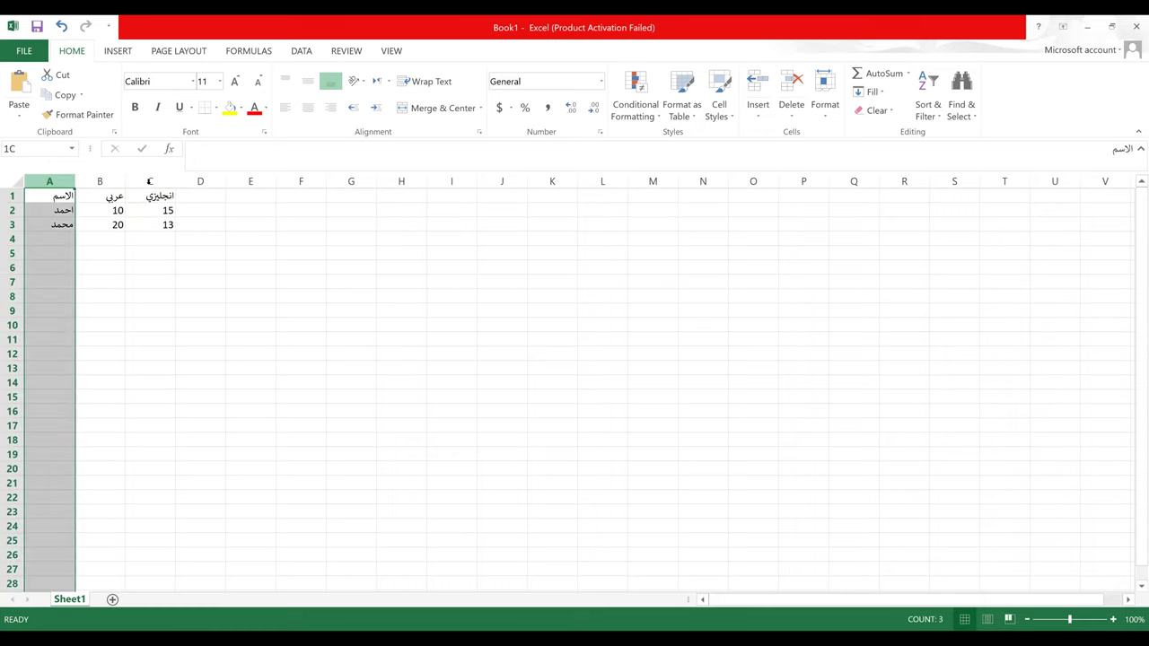
left_click(307, 107)
left_click(120, 221)
left_click(51, 180)
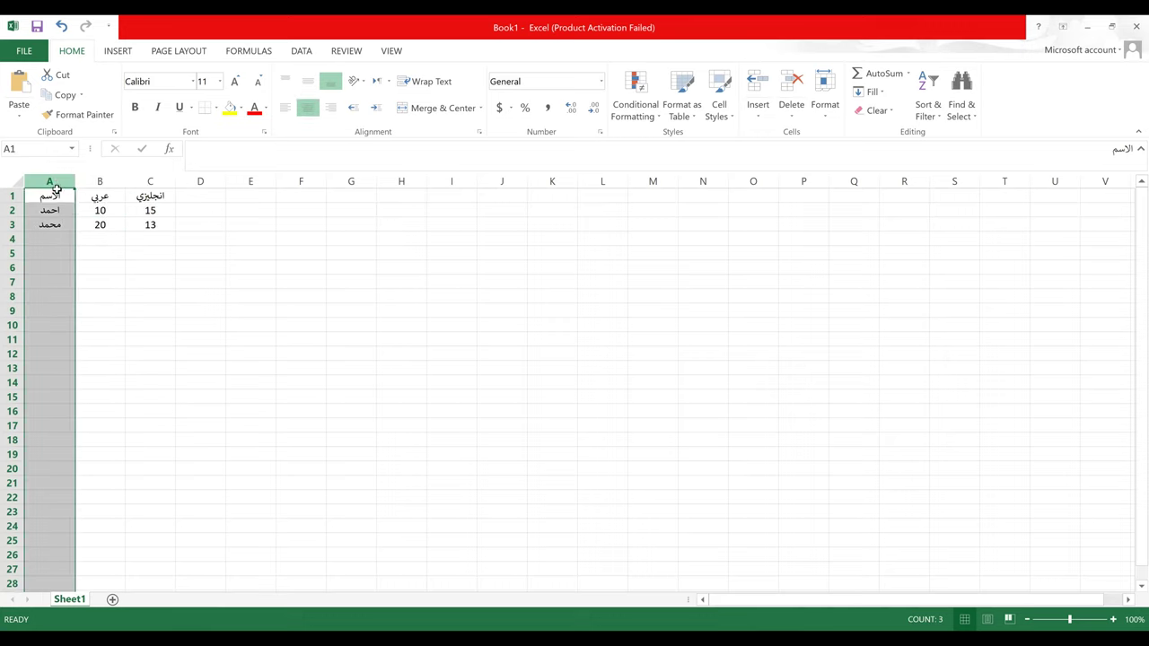
left_click(64, 209)
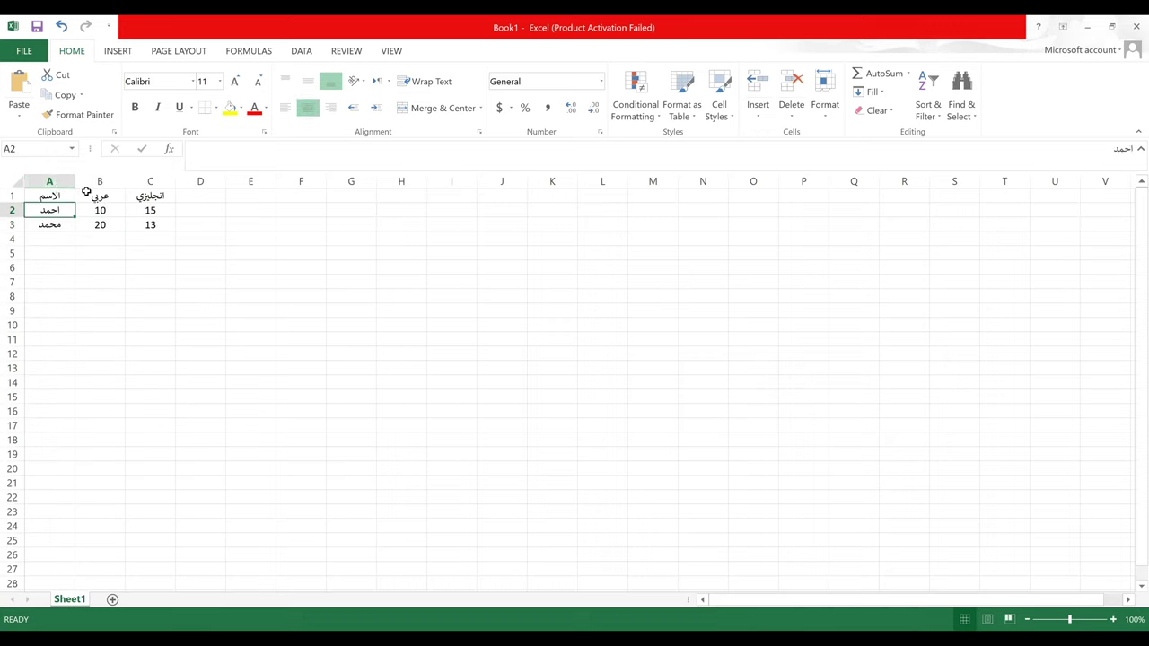
Step: Insert a blank column B before the عربي scores
left_click(99, 181)
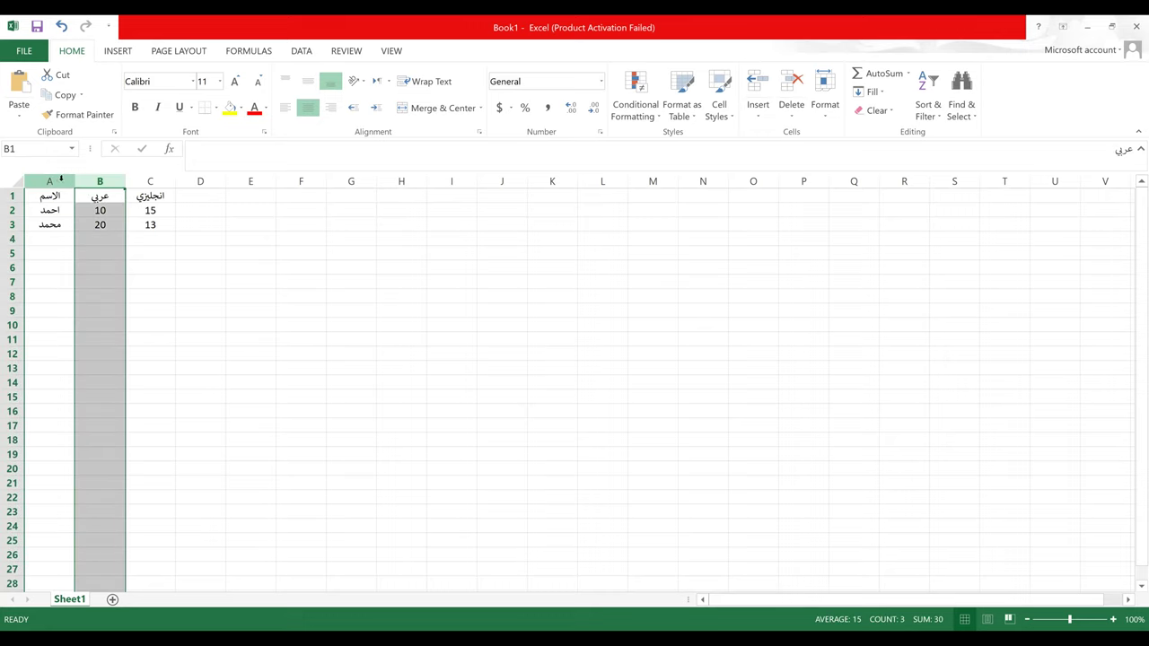
left_click(63, 181)
left_click(100, 181)
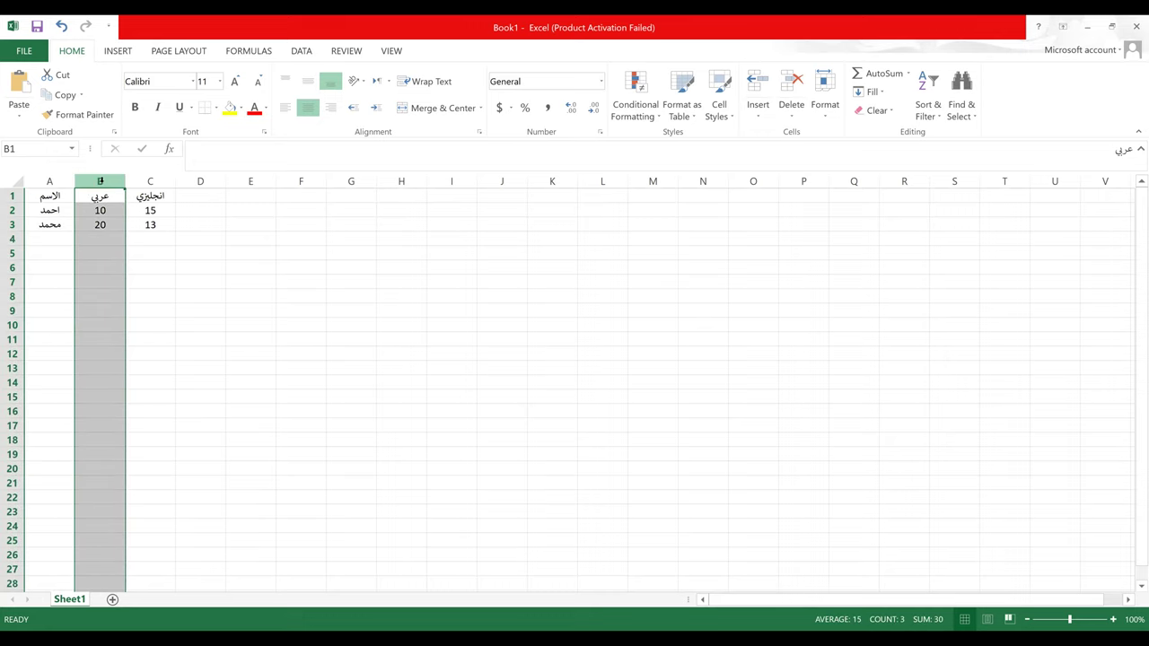
key("shift+F10")
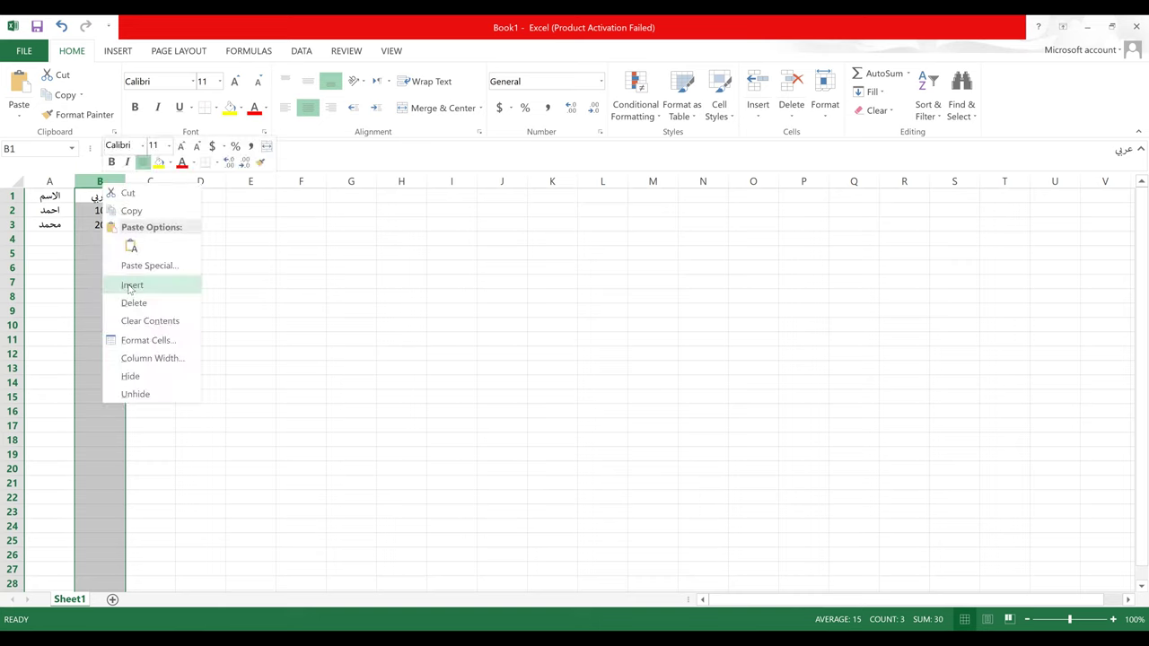
key("Return")
Step: Fill the new column with header العنوان and values aa and bb
left_click(99, 209)
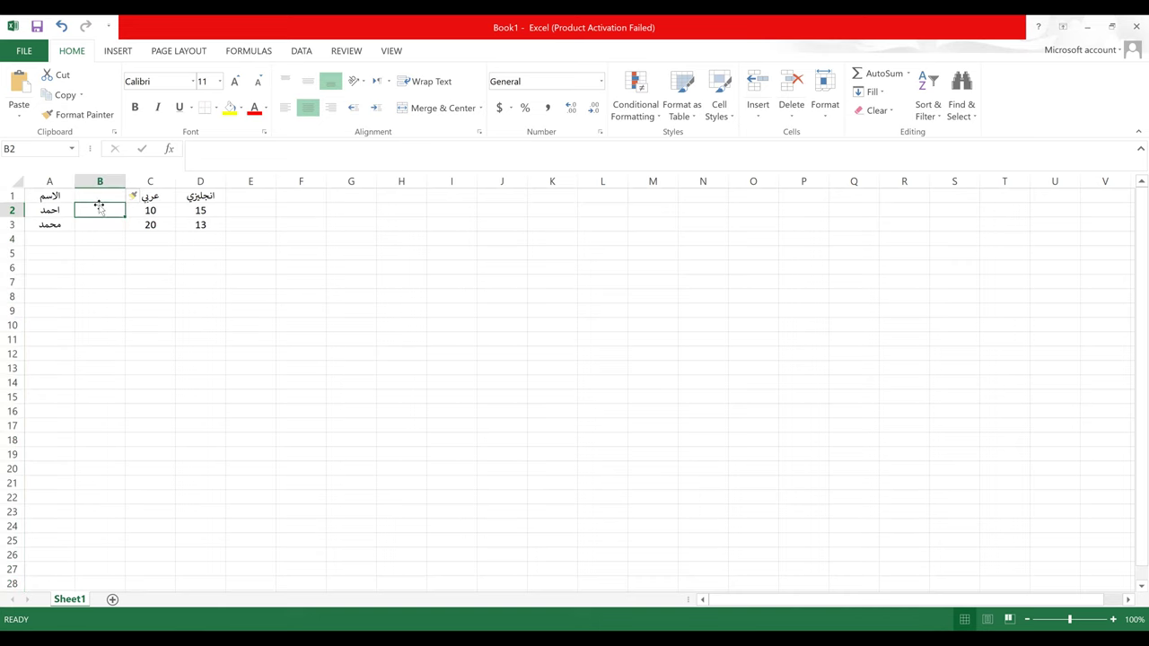
left_click(101, 195)
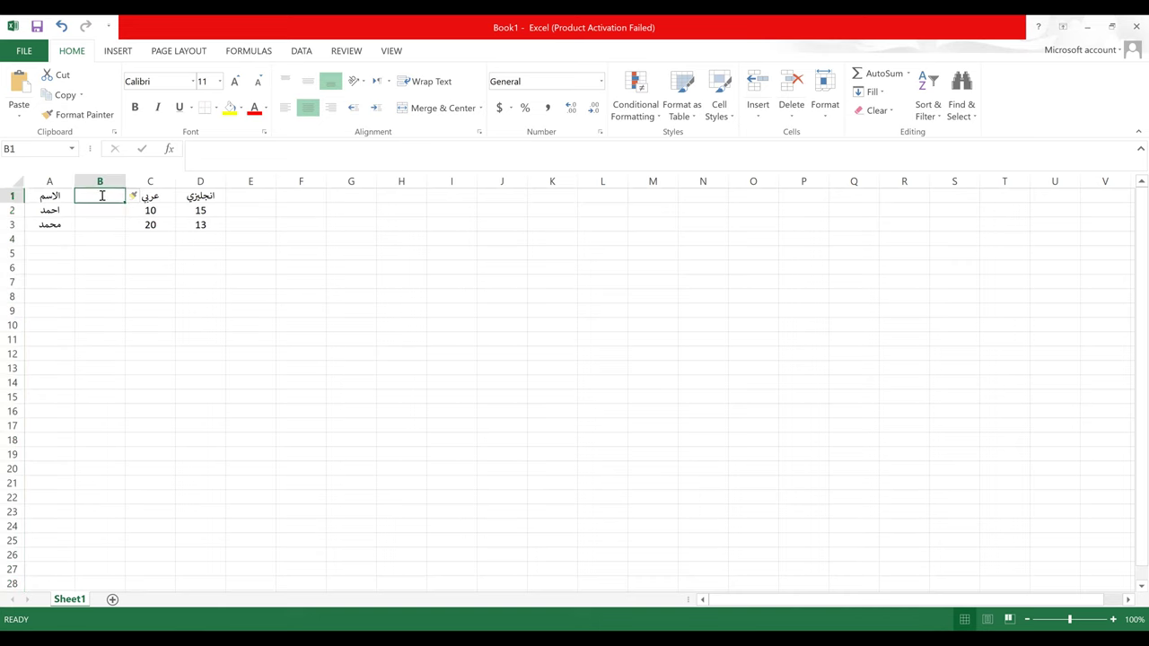
type("العنواو")
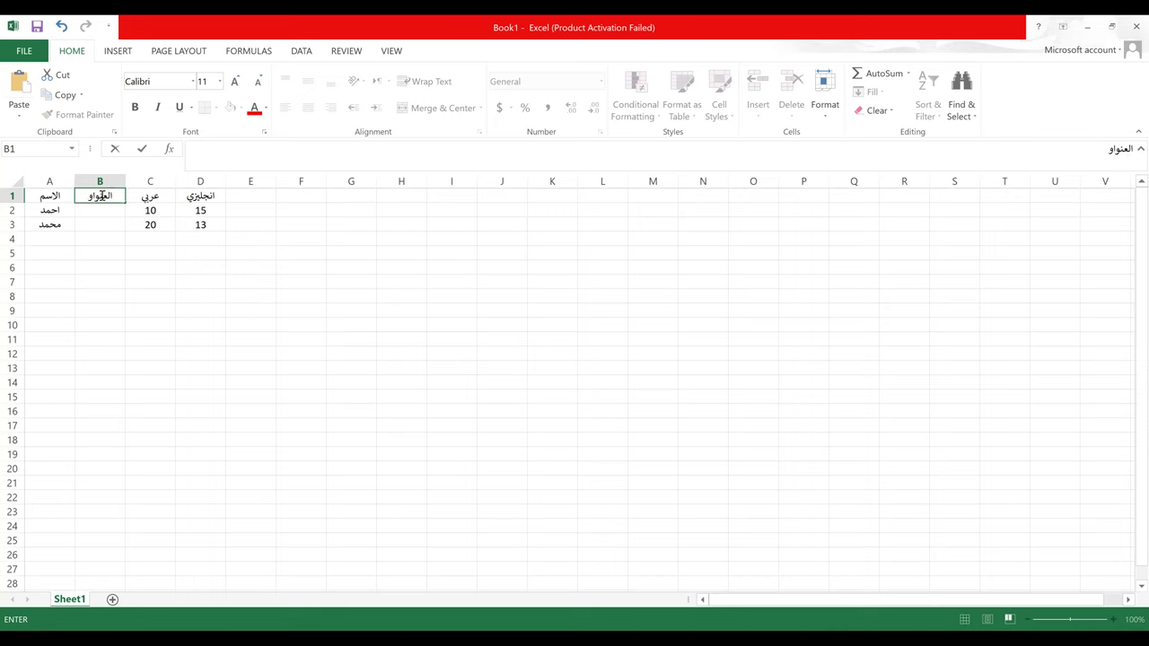
key("BackSpace")
type("ن")
key("ctrl+Return")
key("Return")
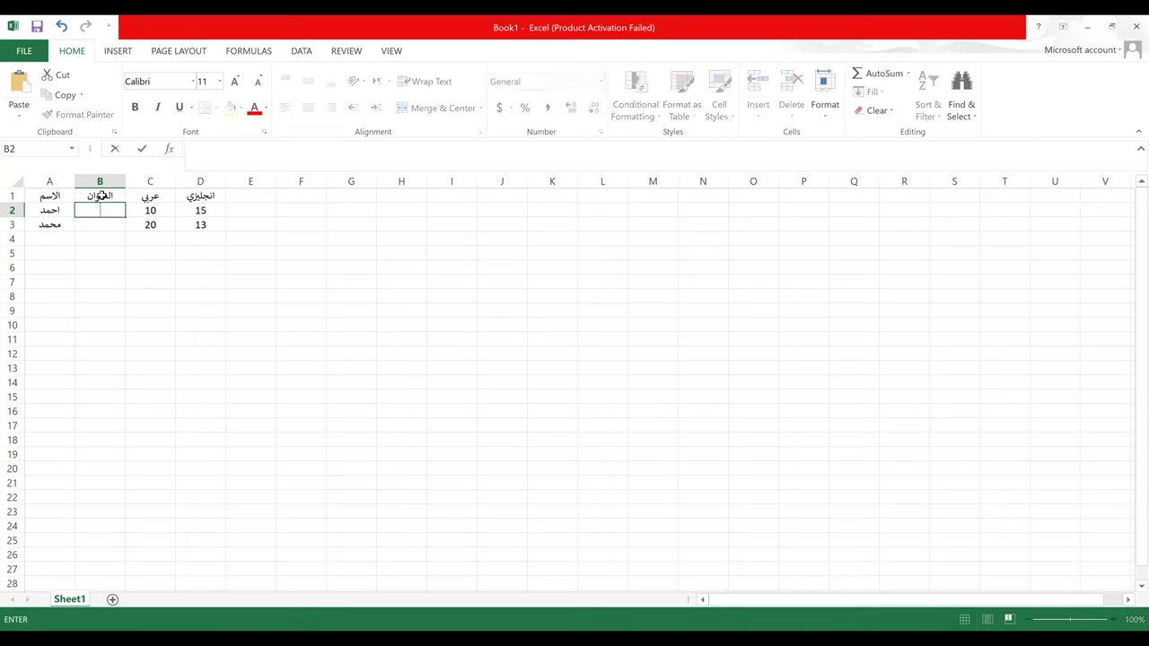
type("aa")
key("Return")
type("bb")
key("Return")
key("Up")
key("Up")
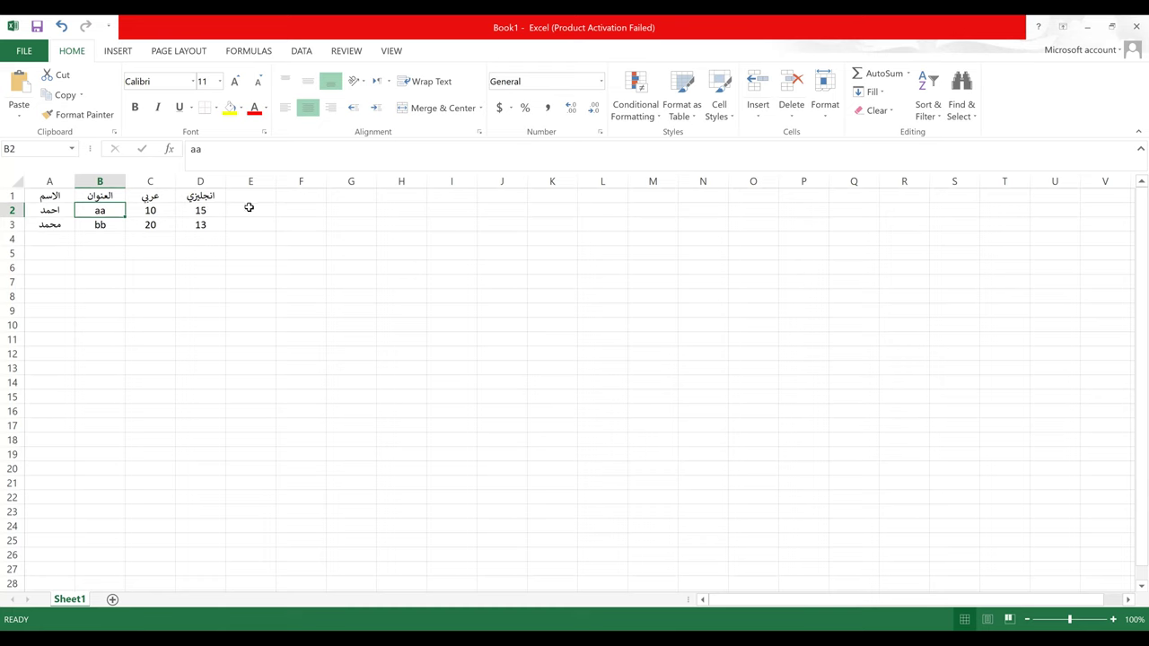
left_click(193, 181)
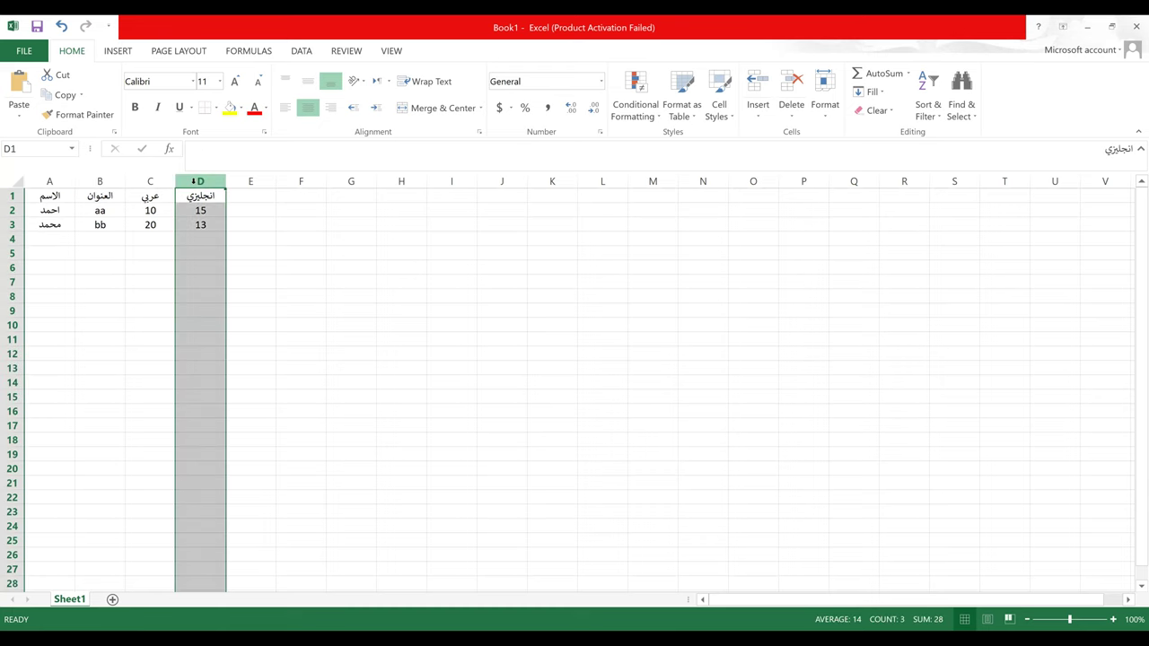
left_click(169, 182)
left_click(205, 180)
right_click(230, 286)
left_click(226, 284)
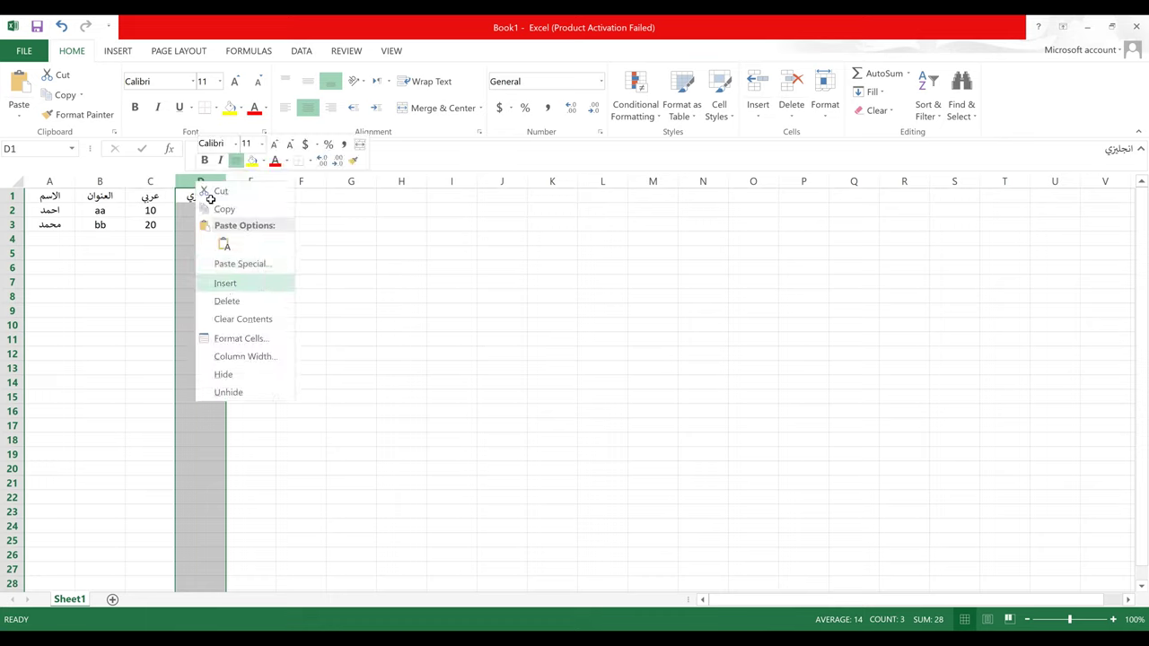
left_click(209, 194)
type("]dk")
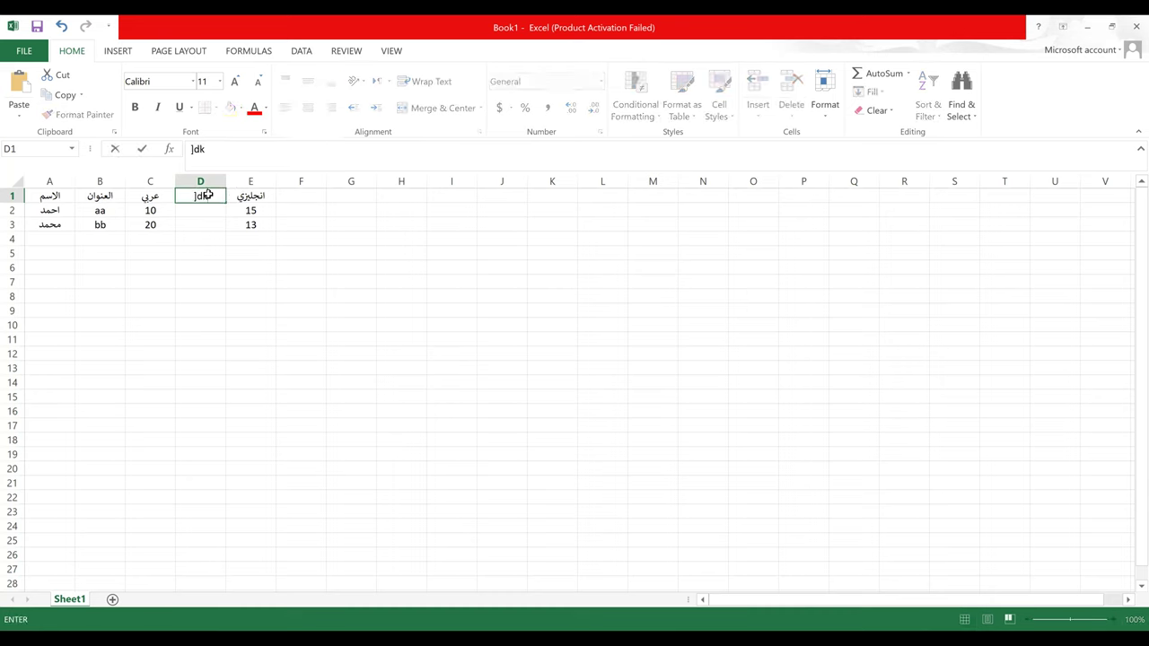
key("ctrl+Return")
type("دين")
key("Return")
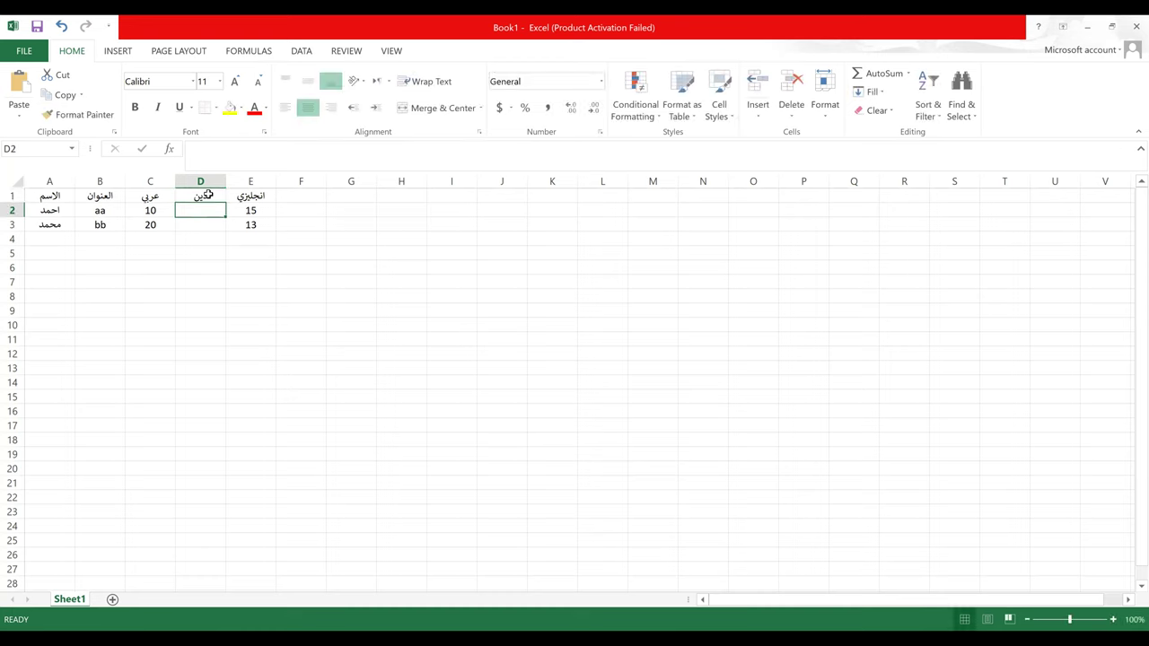
type("15")
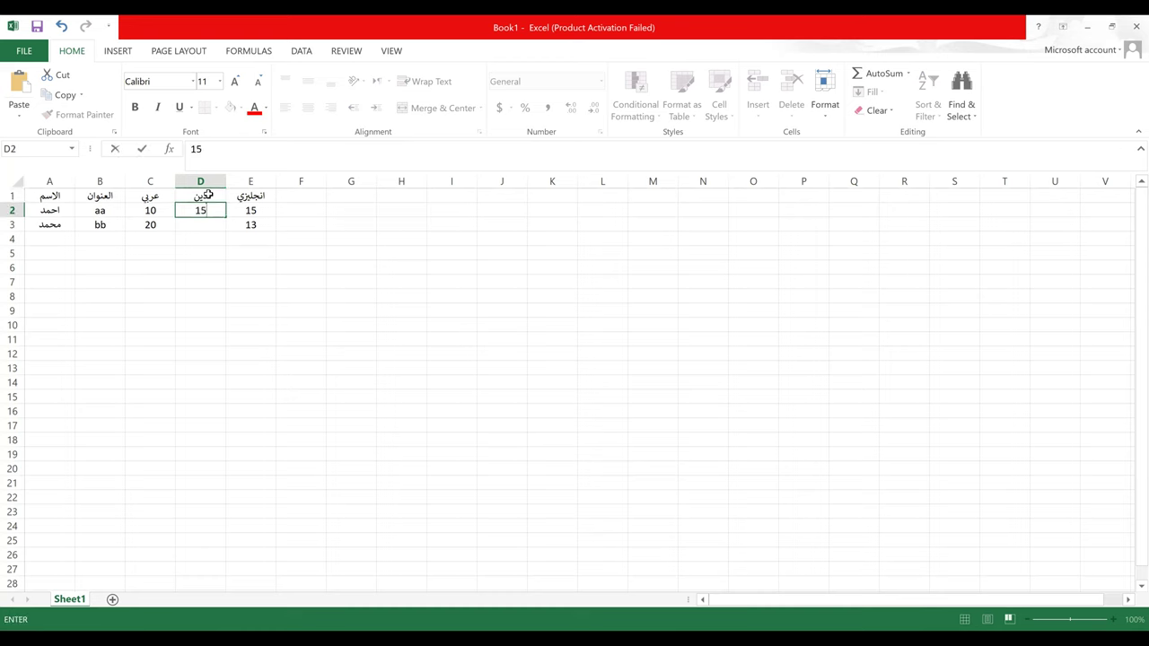
key("Return")
key("Right")
key("Left")
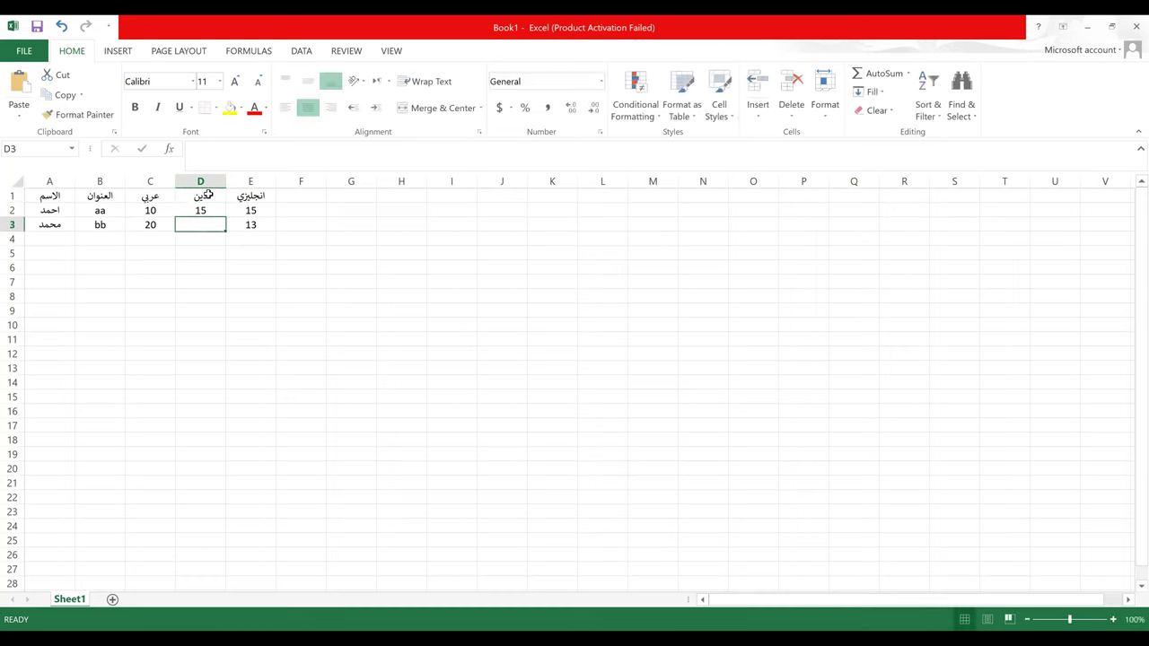
type("20")
key("ctrl+Return")
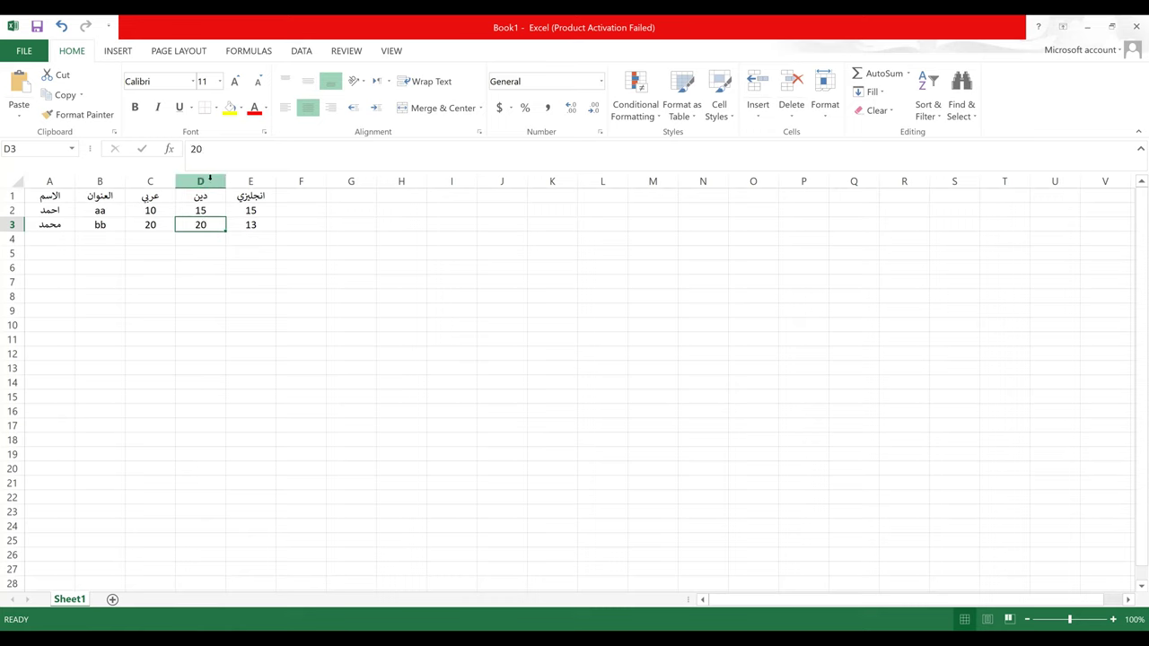
left_click(210, 180)
Step: Start row 4 with a third student's name in A4 and cc in B4
left_click(241, 179)
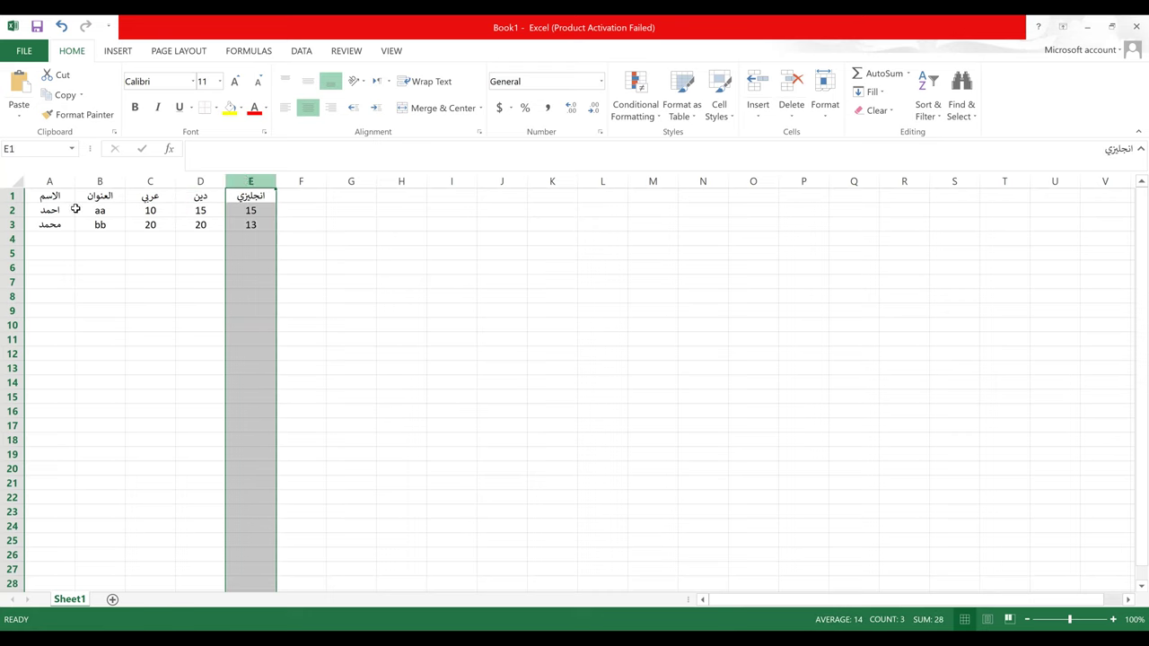
left_click(45, 235)
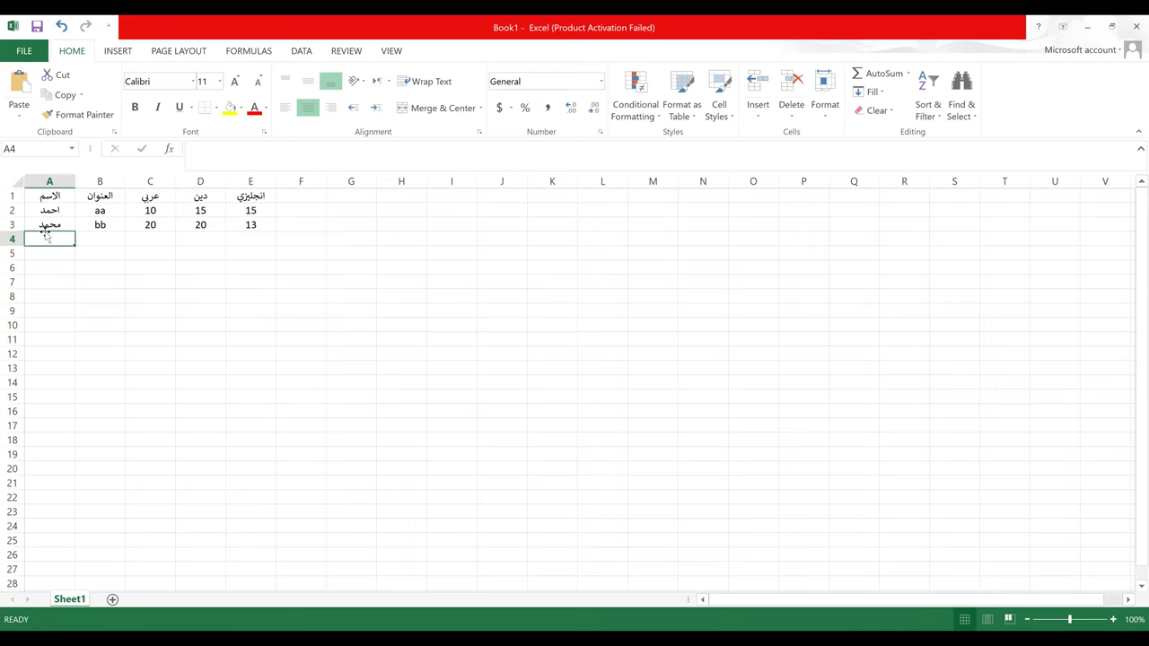
type("عمر")
key("Tab")
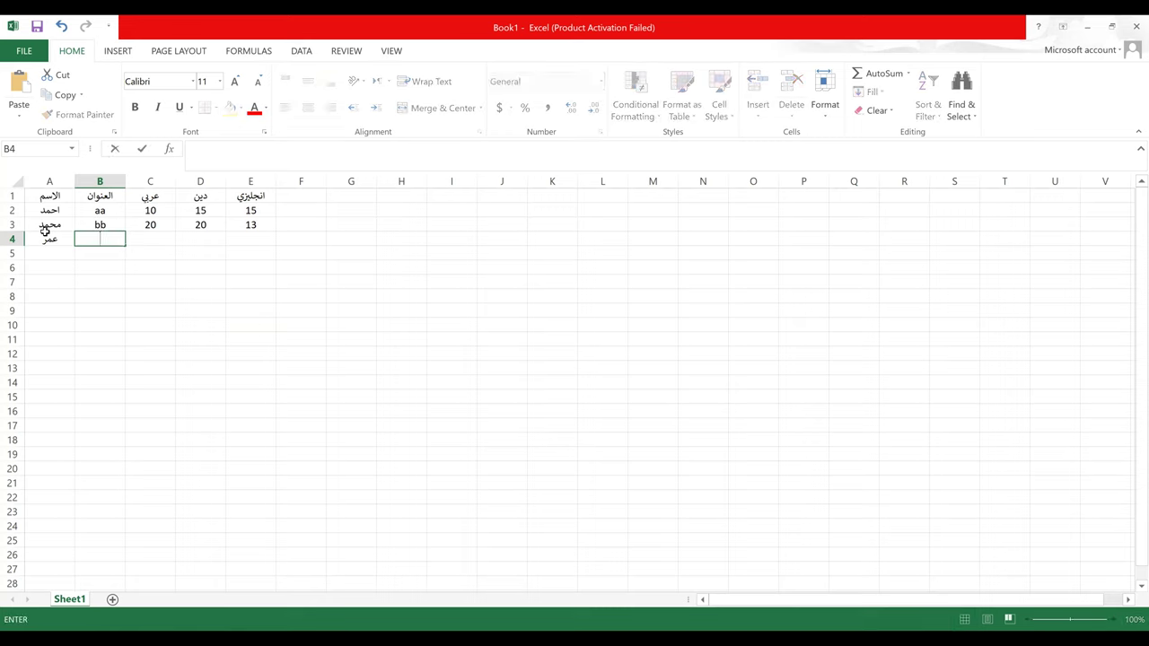
type("cc")
key("Tab")
Step: Enter the marks 50, 15 and 30 in C4:E4
type("50")
key("Tab")
type("15")
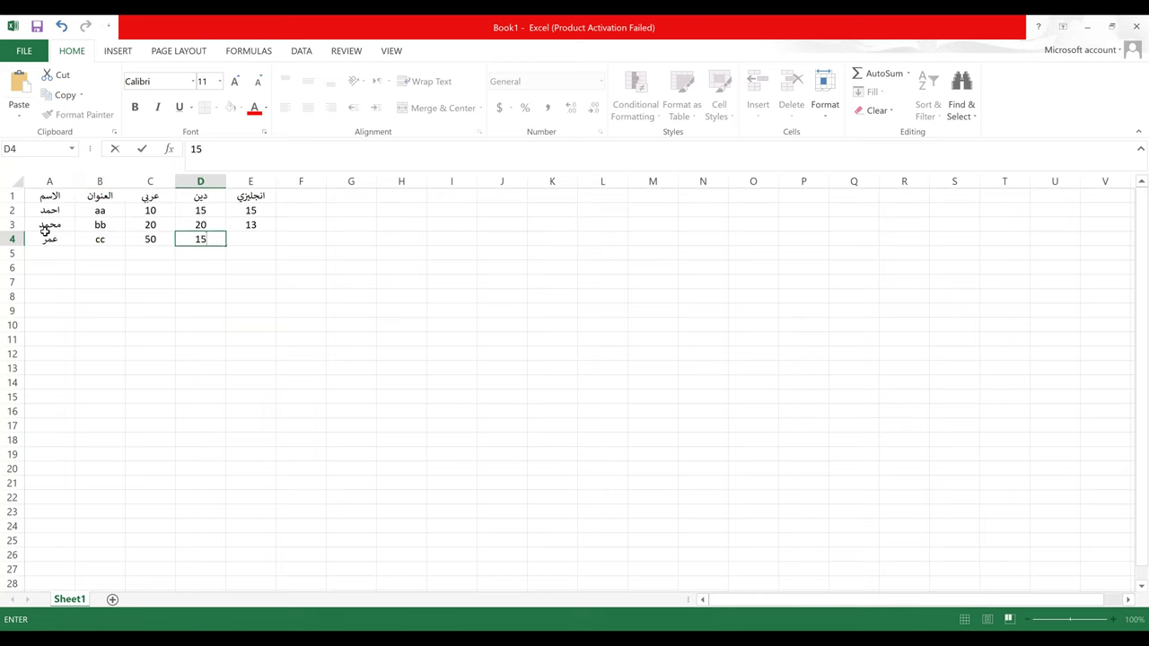
key("Tab")
type("30")
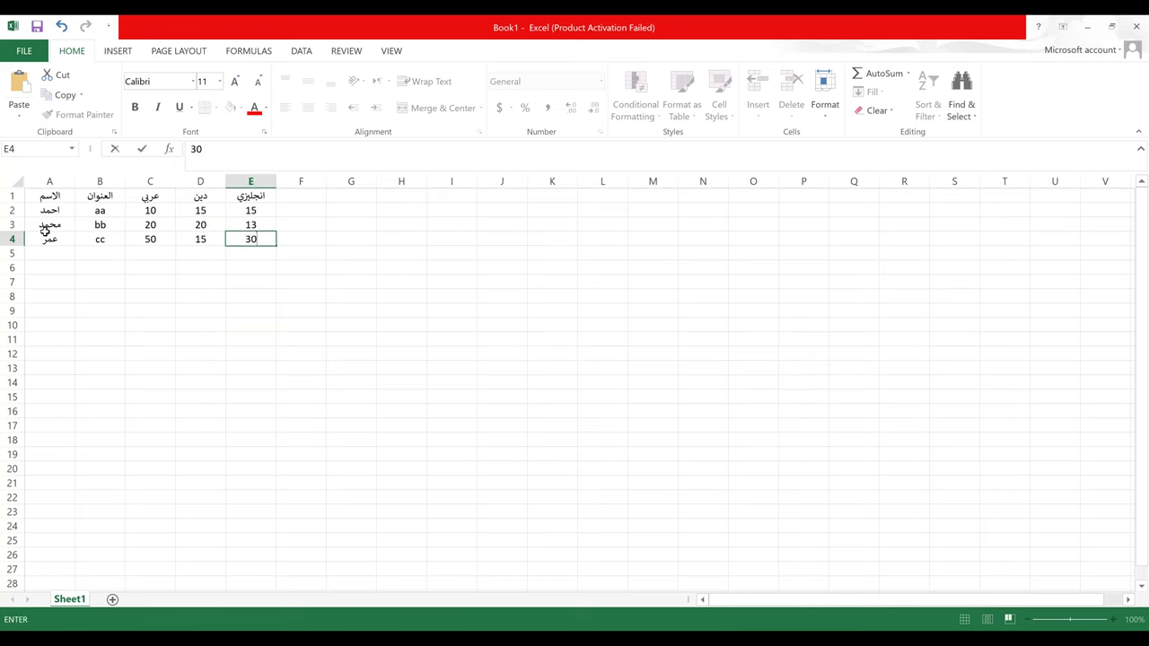
key("ctrl+Return")
key("Left")
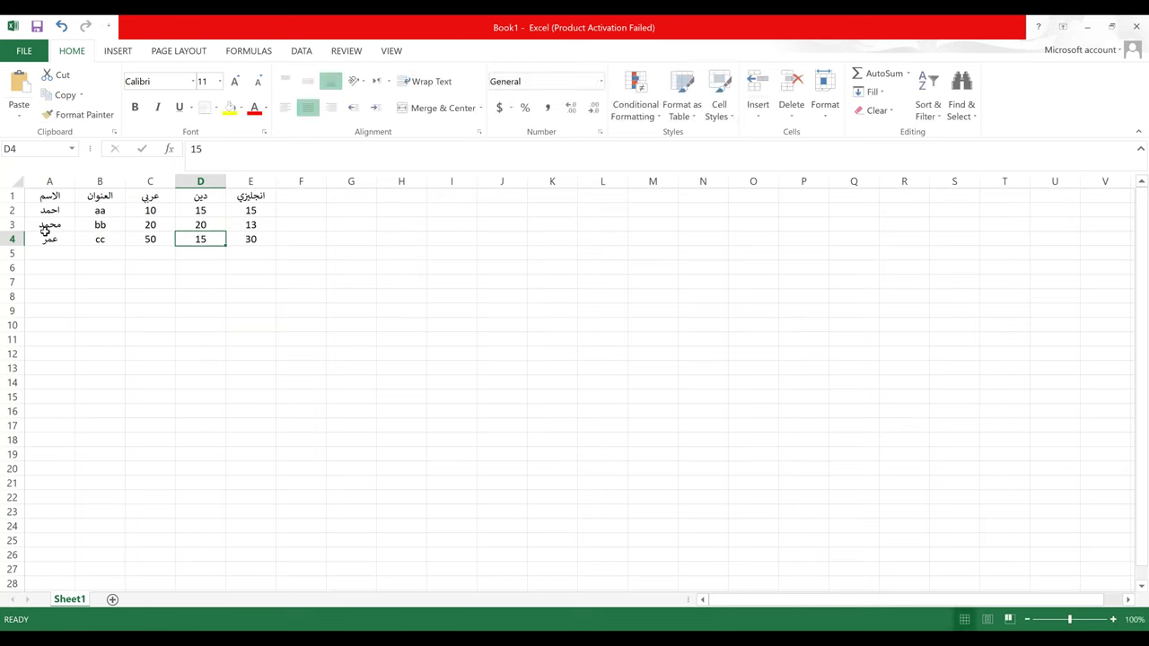
key("Left")
key("Left")
key("Left")
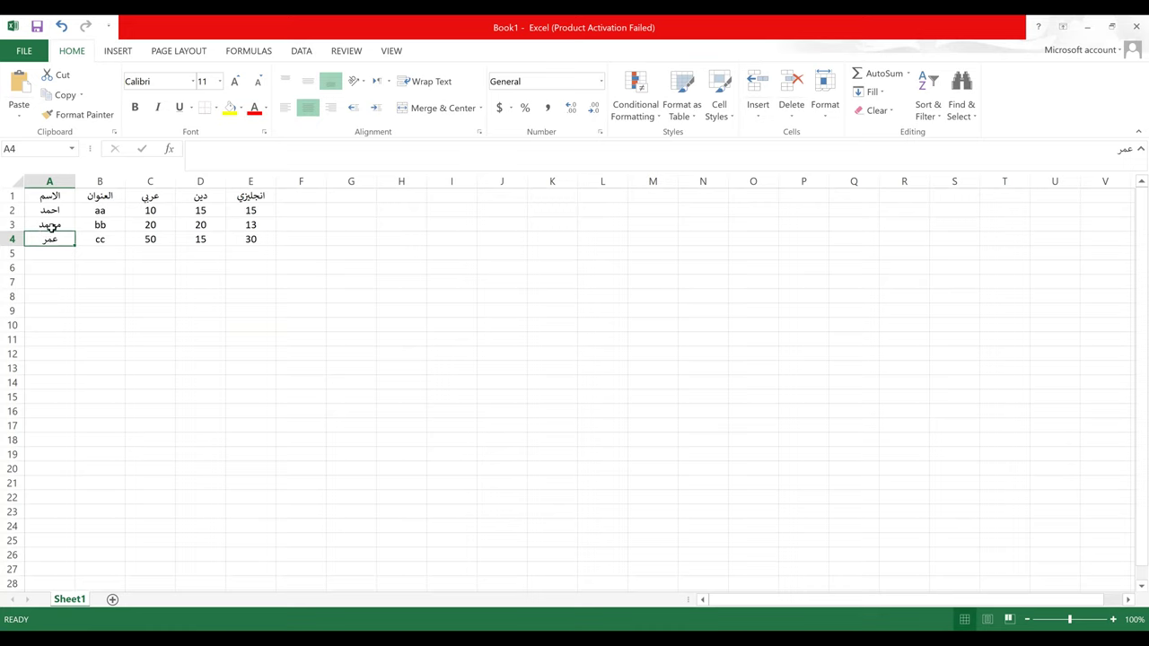
left_click(53, 226)
left_click(41, 238)
Step: Insert a blank row 3 above the bb record
left_click(12, 224)
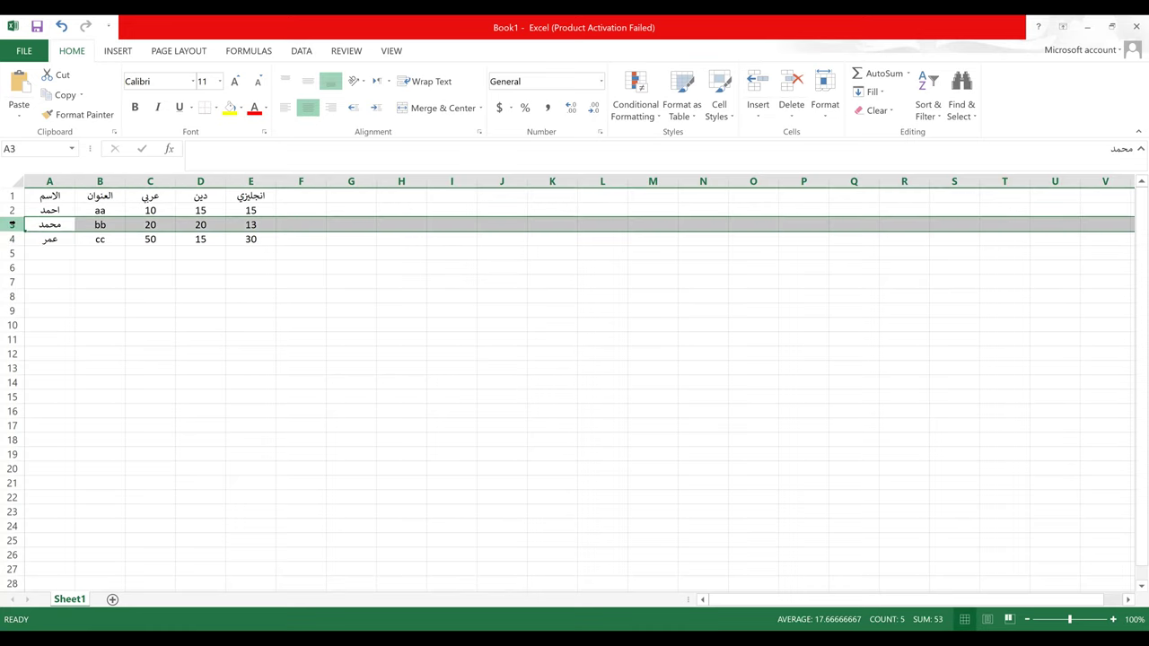
left_click(34, 253)
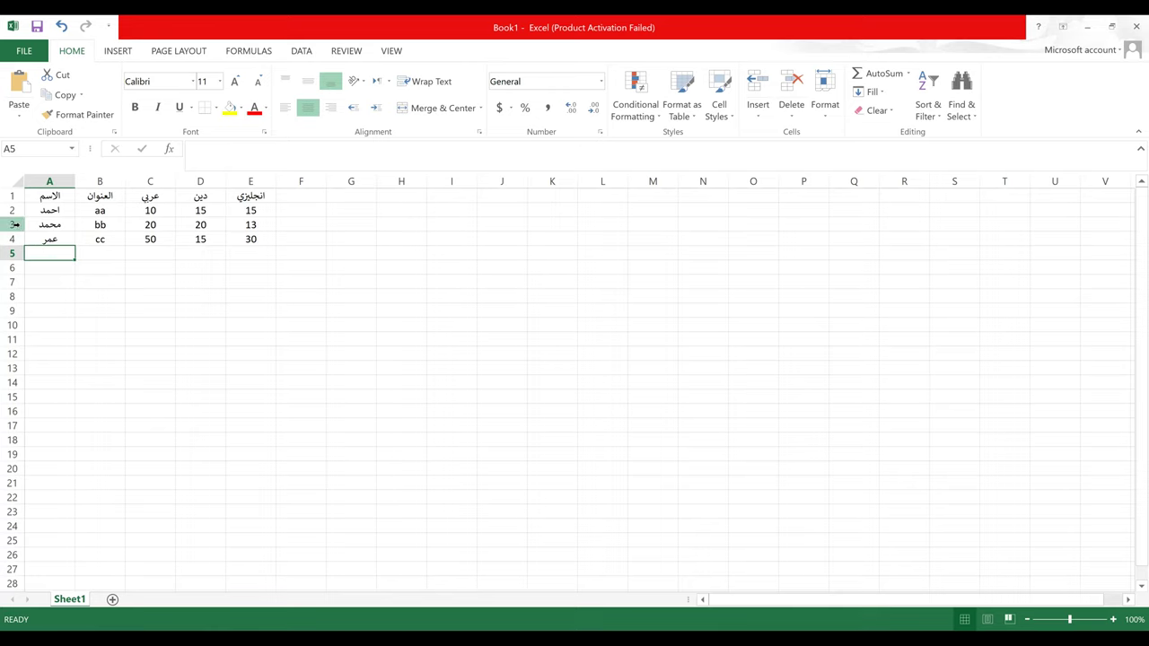
left_click(14, 224)
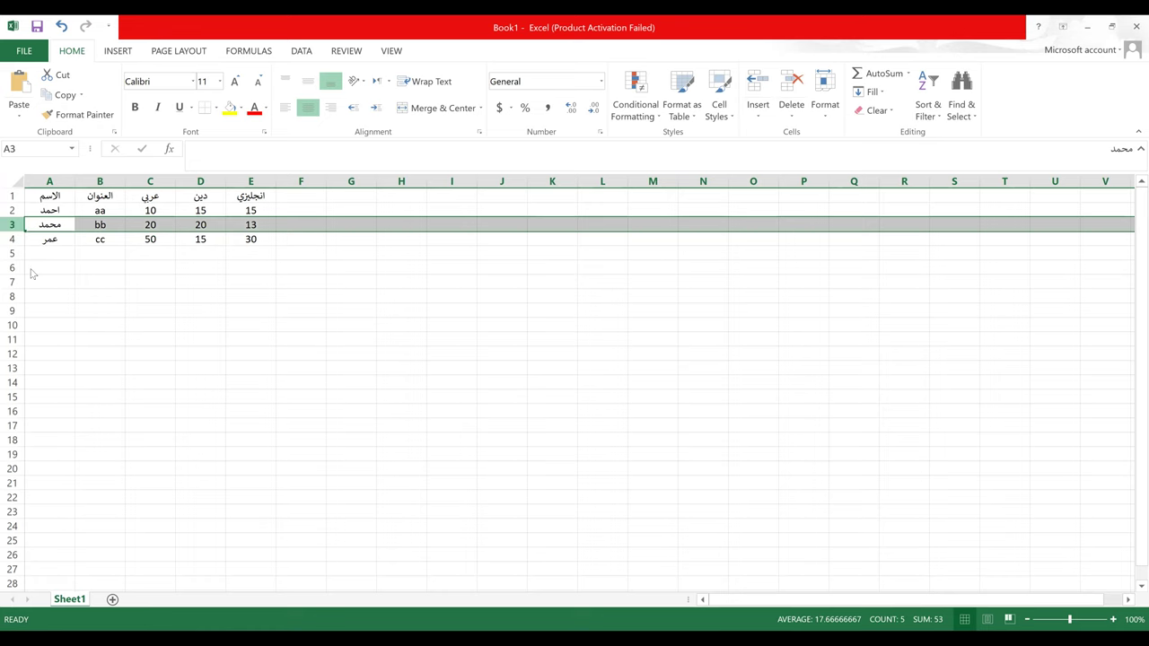
right_click(14, 224)
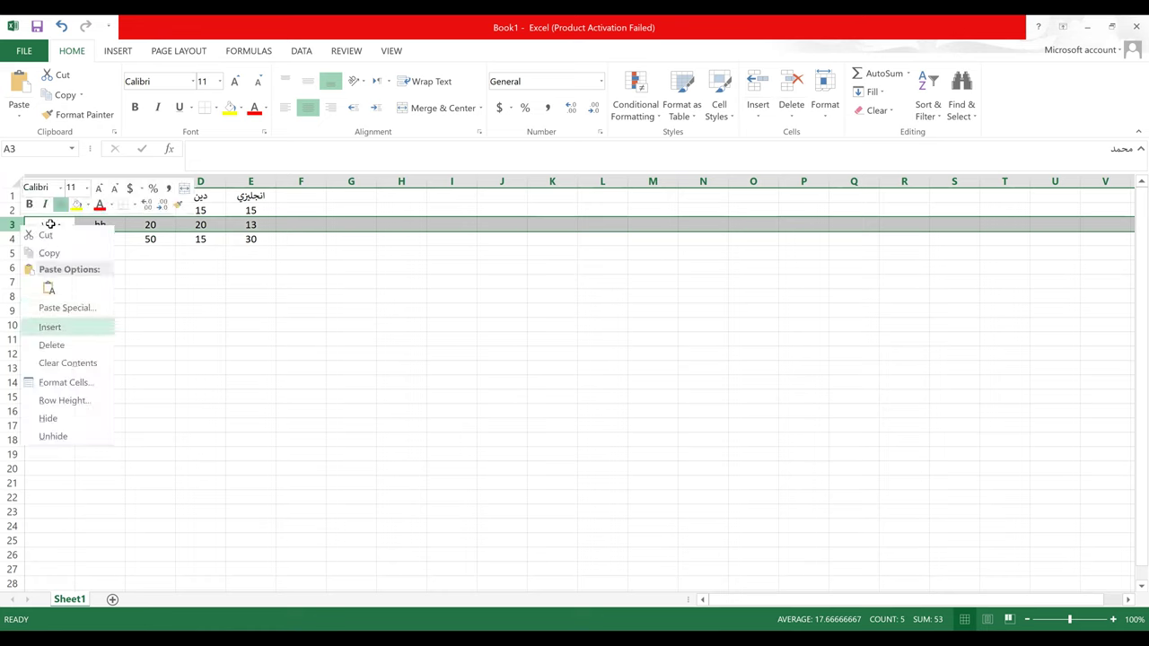
key("Return")
Step: Enter a student's name in cell A3
type("lكل")
key("Tab")
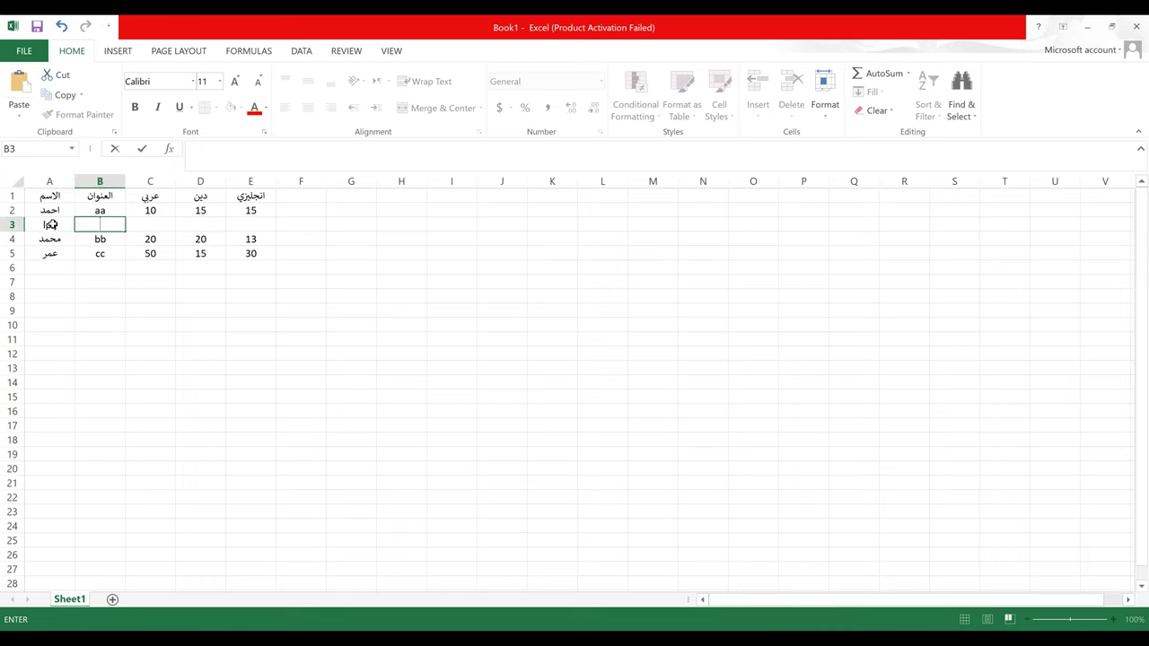
left_click(52, 225)
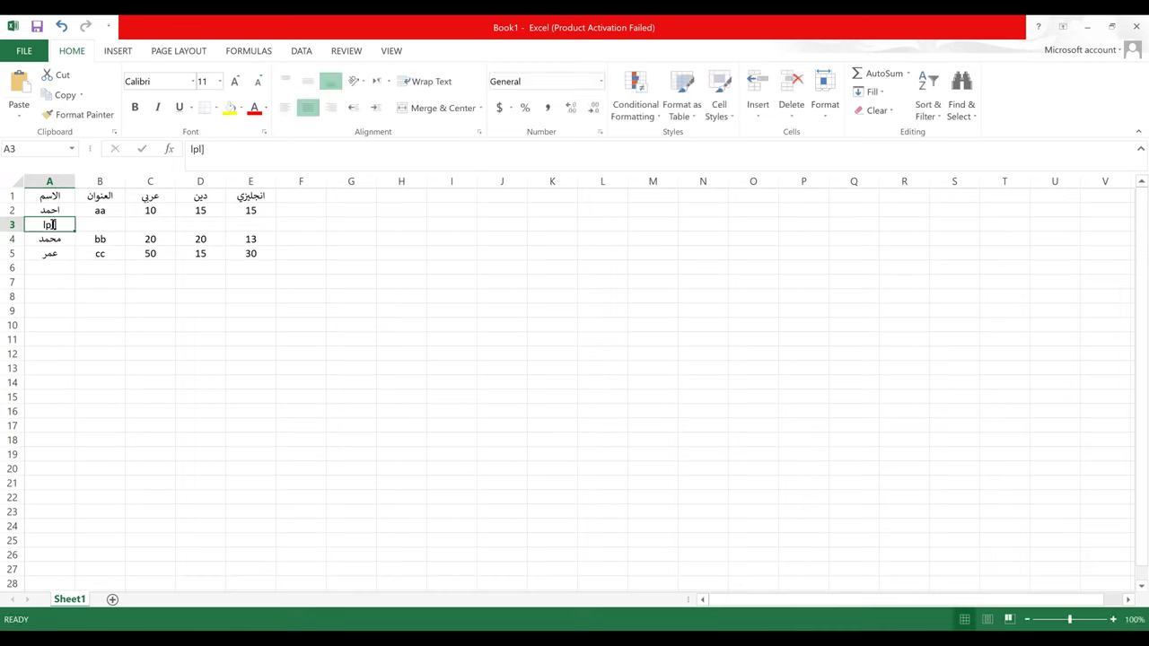
type("محمد")
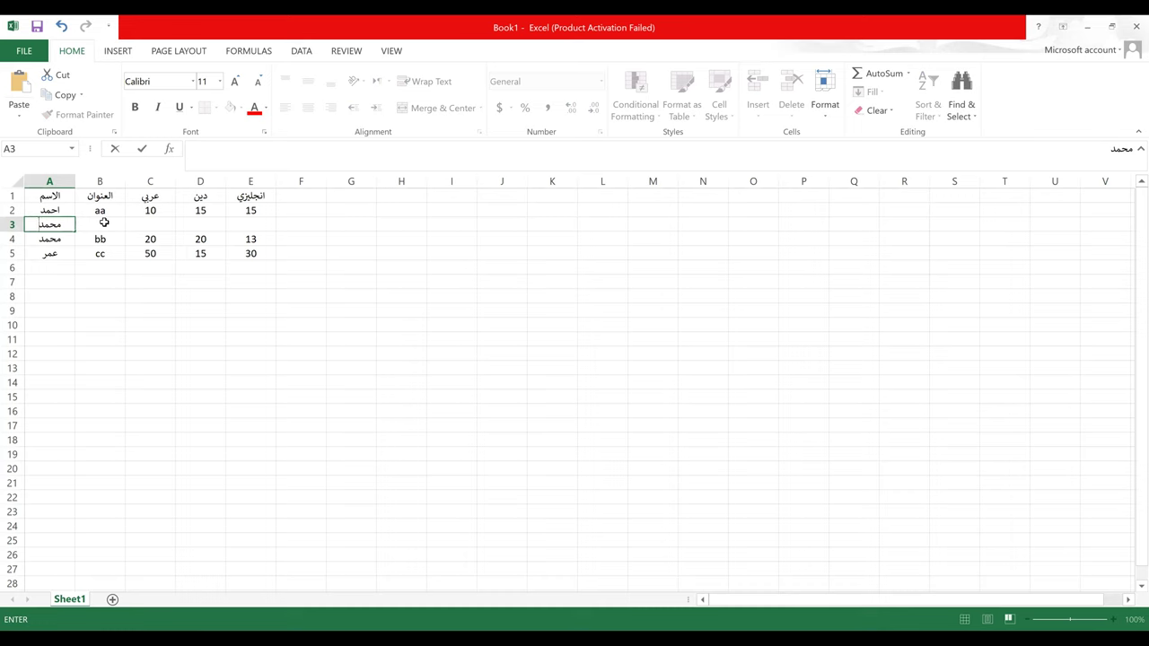
left_click(105, 222)
Step: Fill B3:E3 with dd, 50, 50 and 30
type("ي")
key("BackSpace")
type("dd")
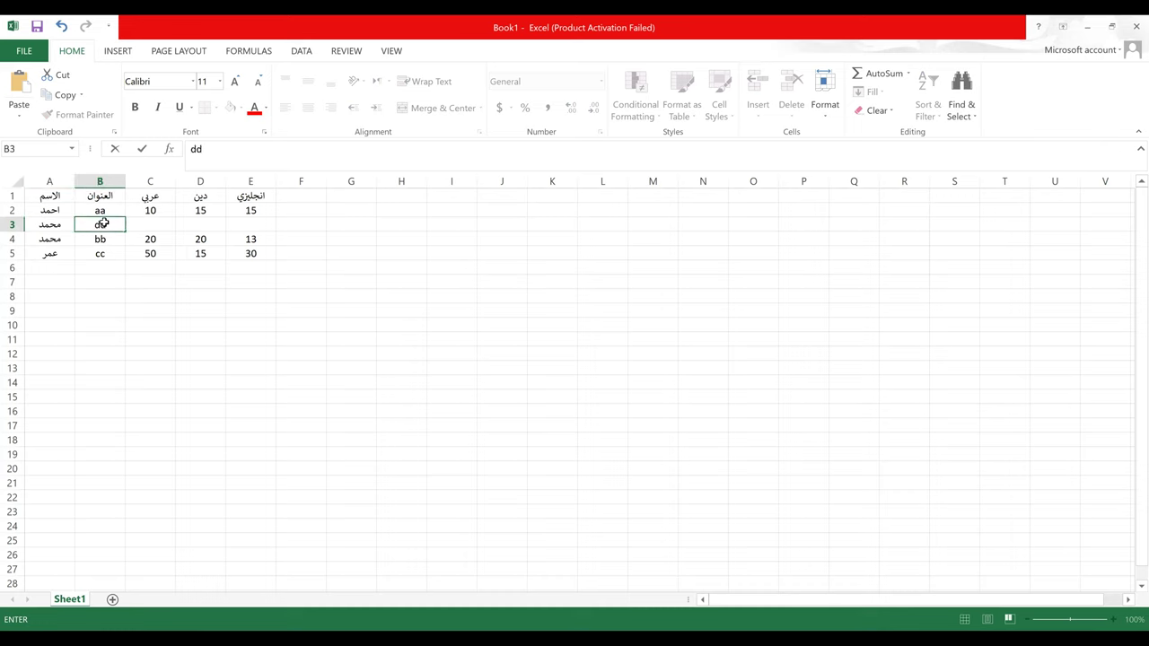
key("Tab")
type("50")
key("Tab")
type("50")
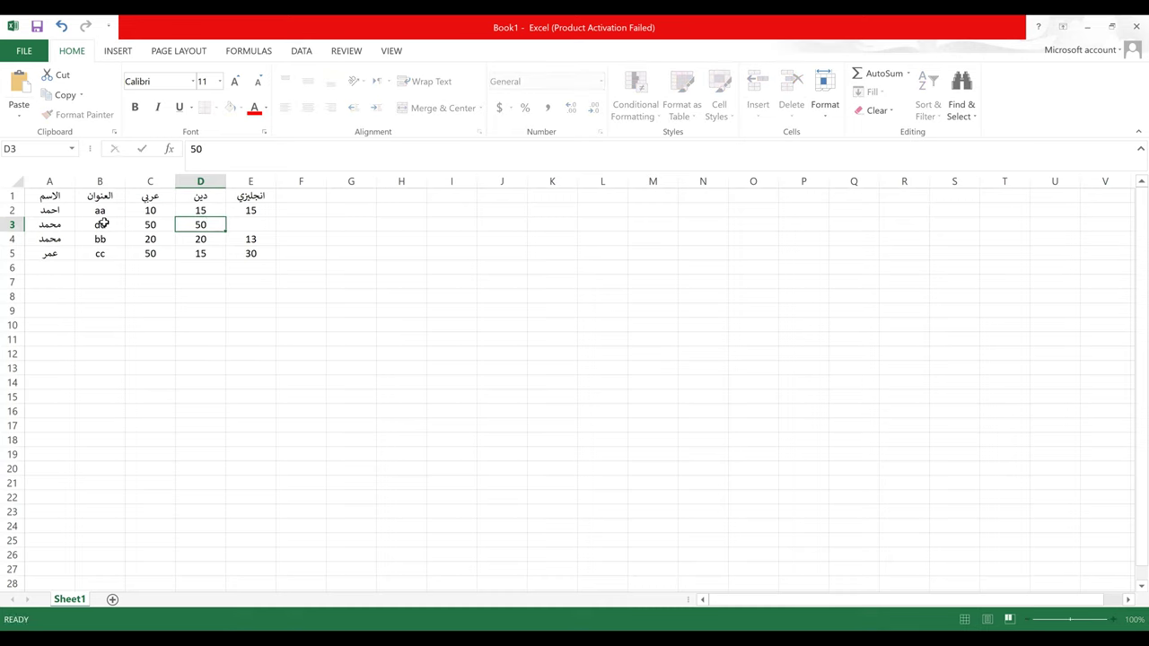
key("Tab")
type("30")
key("ctrl+Return")
key("Down")
key("Up")
key("Left")
key("Left")
key("Left")
key("Left")
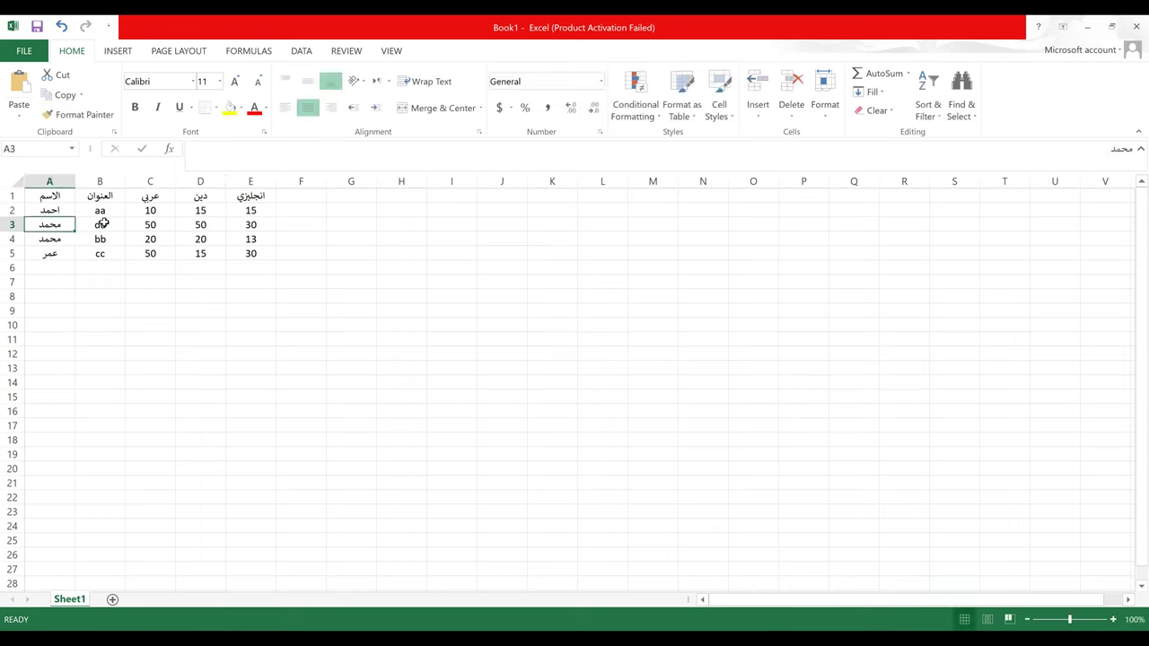
left_click(53, 182)
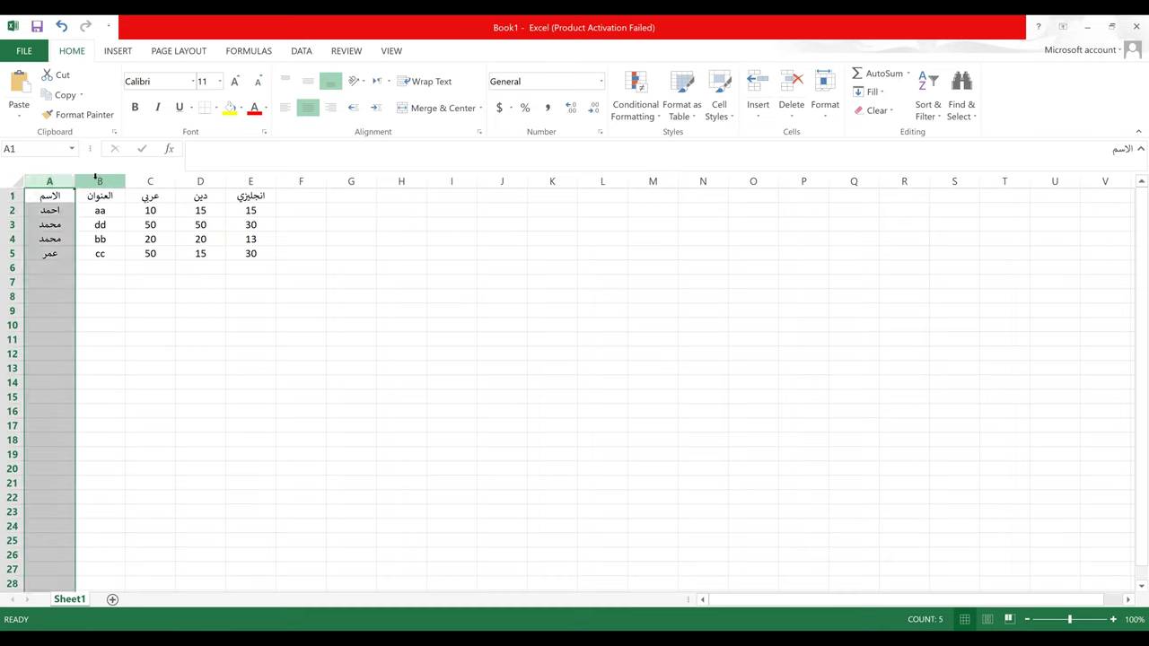
left_click(100, 181)
left_click(150, 181)
left_click_drag(192, 173, 199, 171)
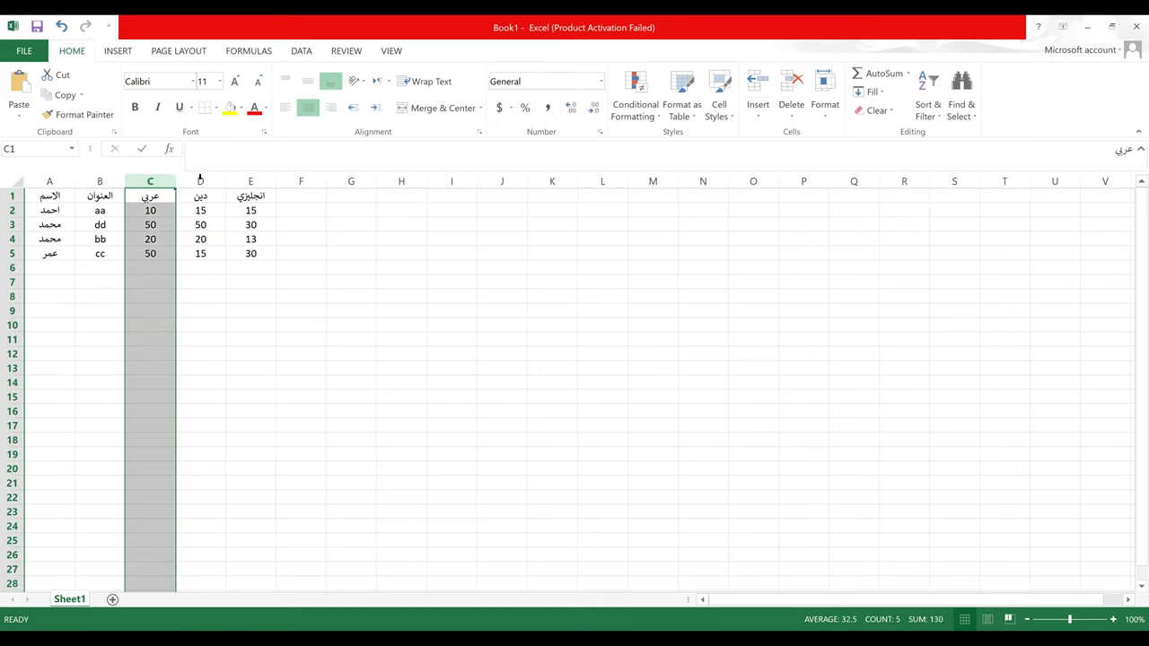
left_click(201, 181)
left_click(251, 182)
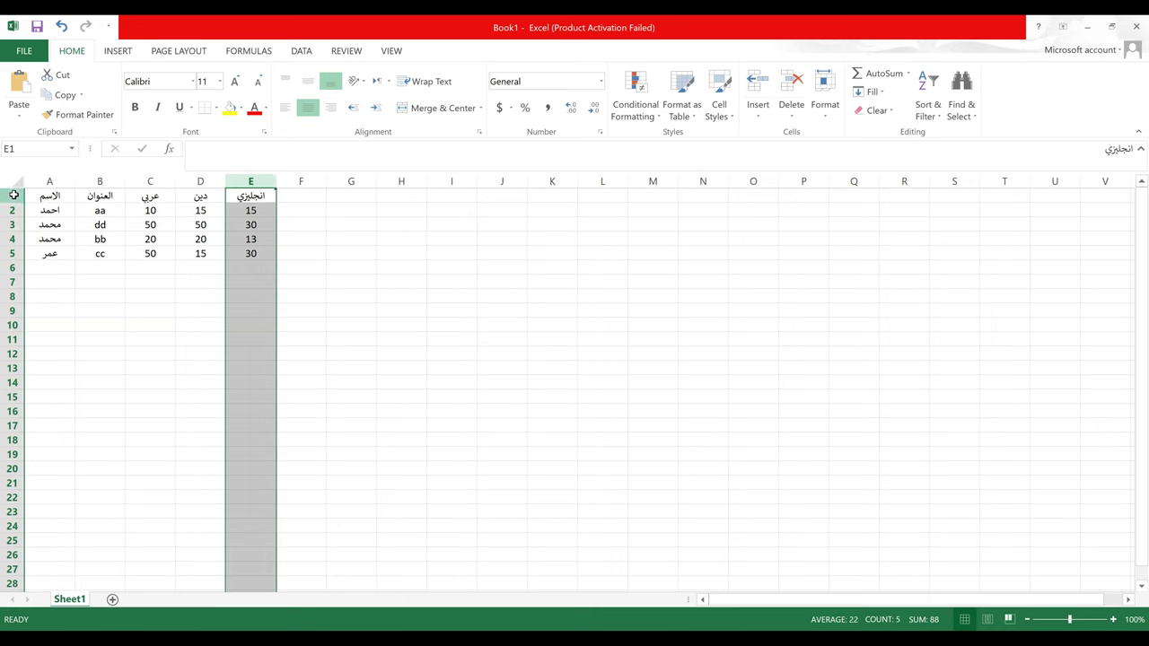
left_click(14, 195)
left_click(13, 210)
left_click(13, 224)
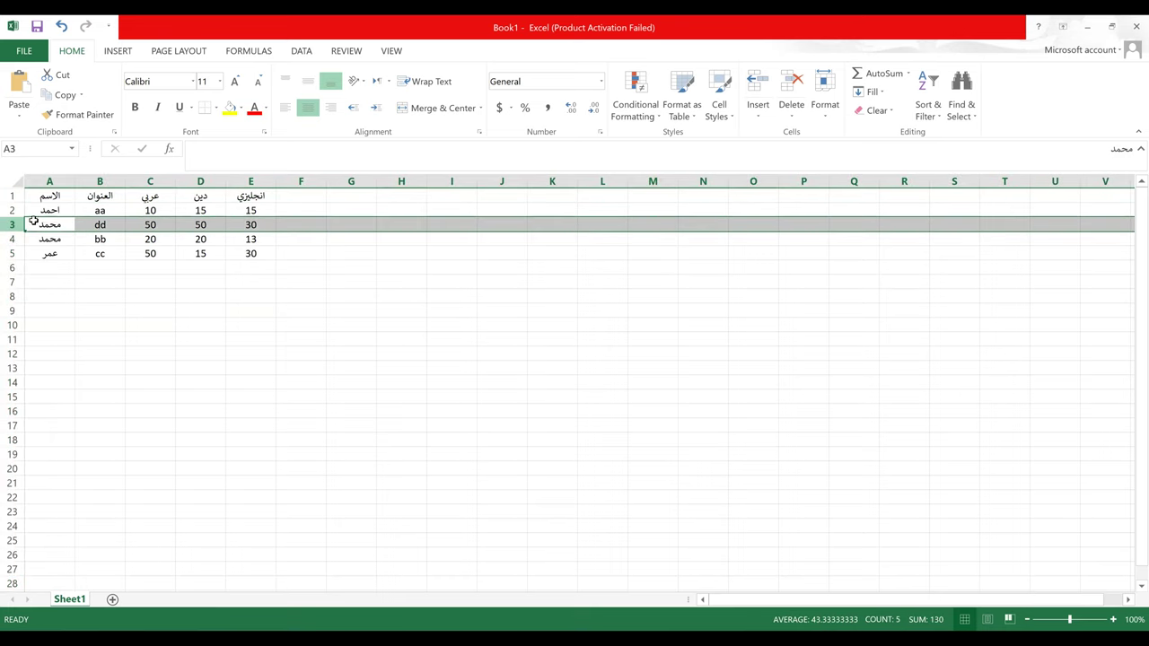
left_click(101, 211)
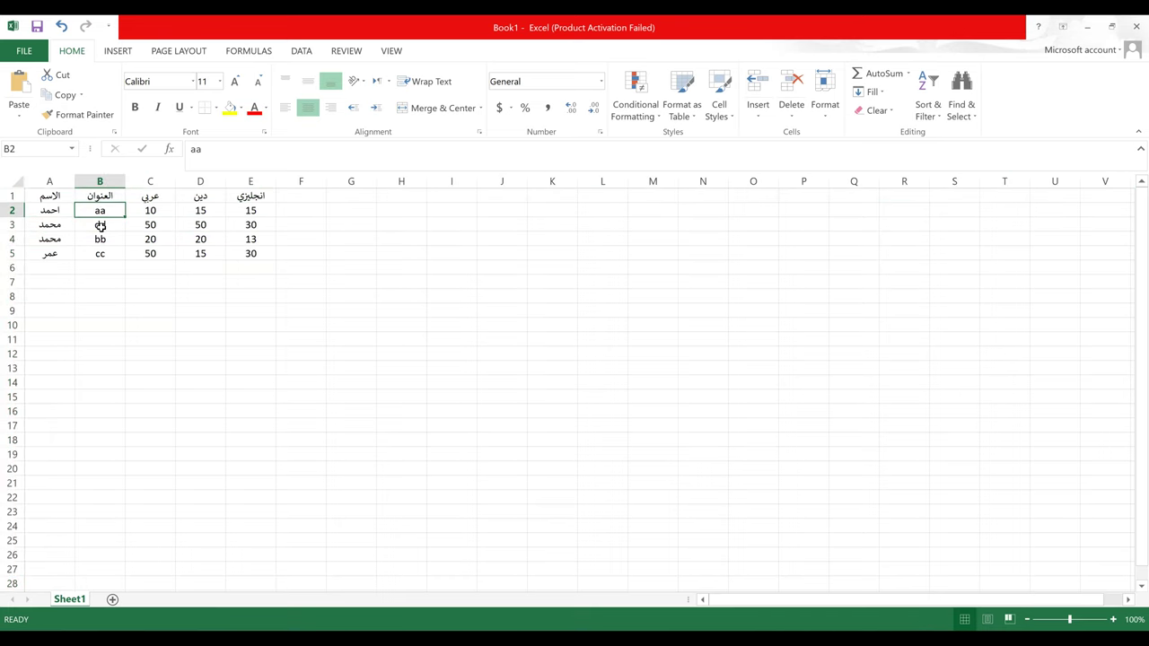
left_click(101, 226)
left_click(4, 150)
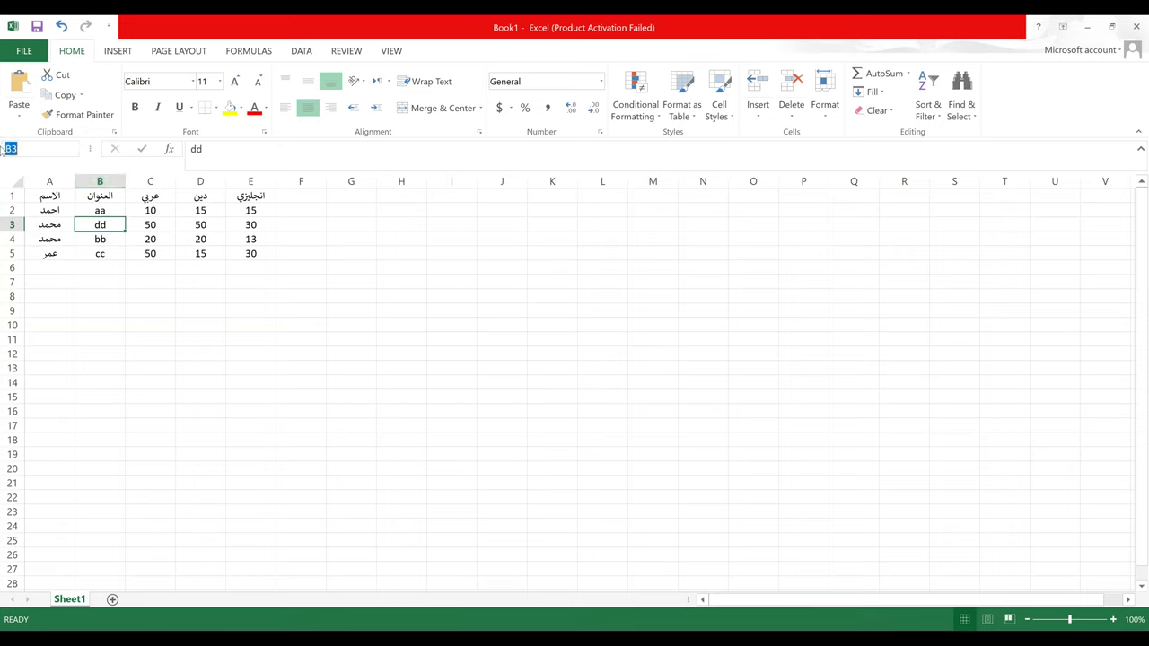
left_click(100, 239)
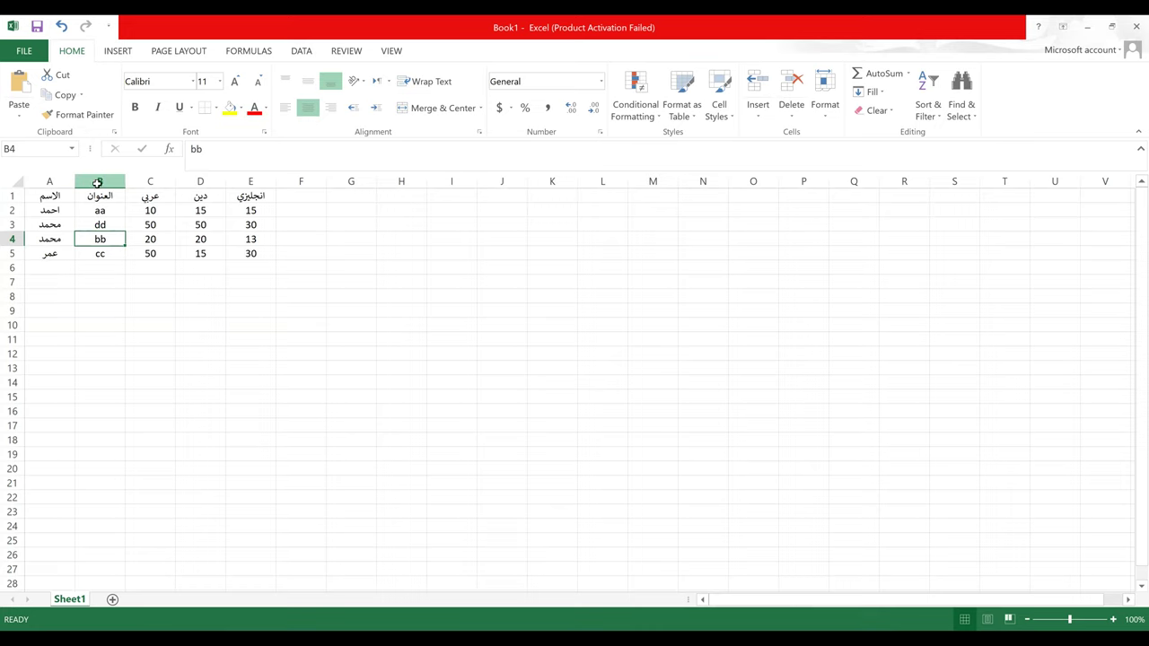
left_click(99, 184)
left_click(11, 239)
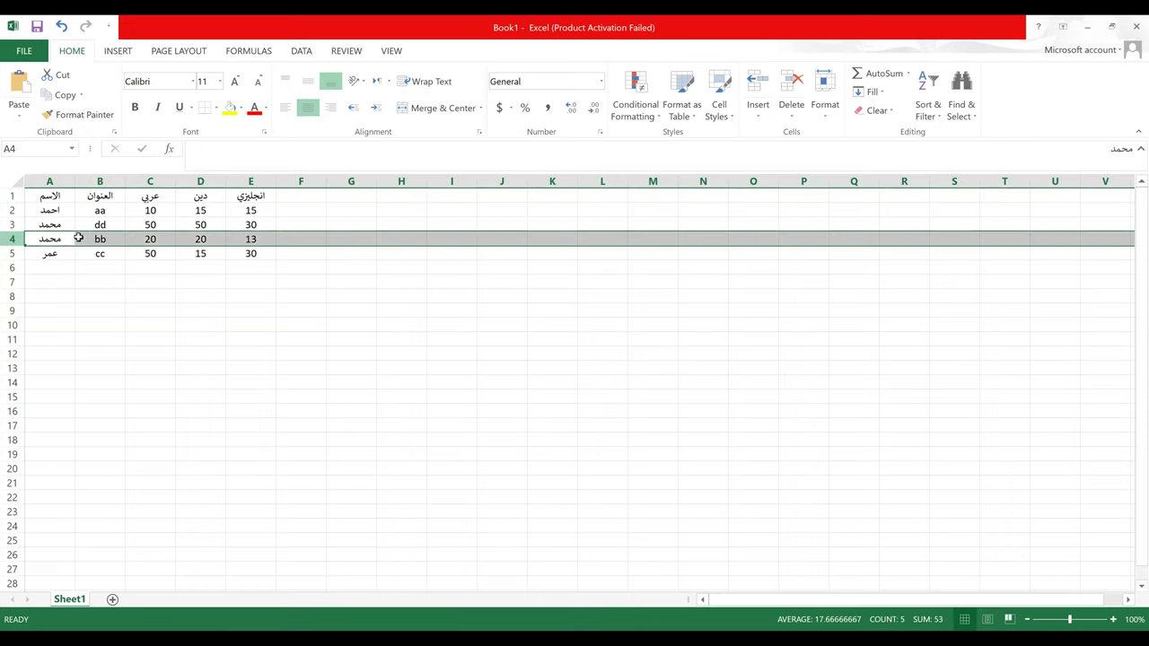
left_click(93, 238)
left_click(161, 238)
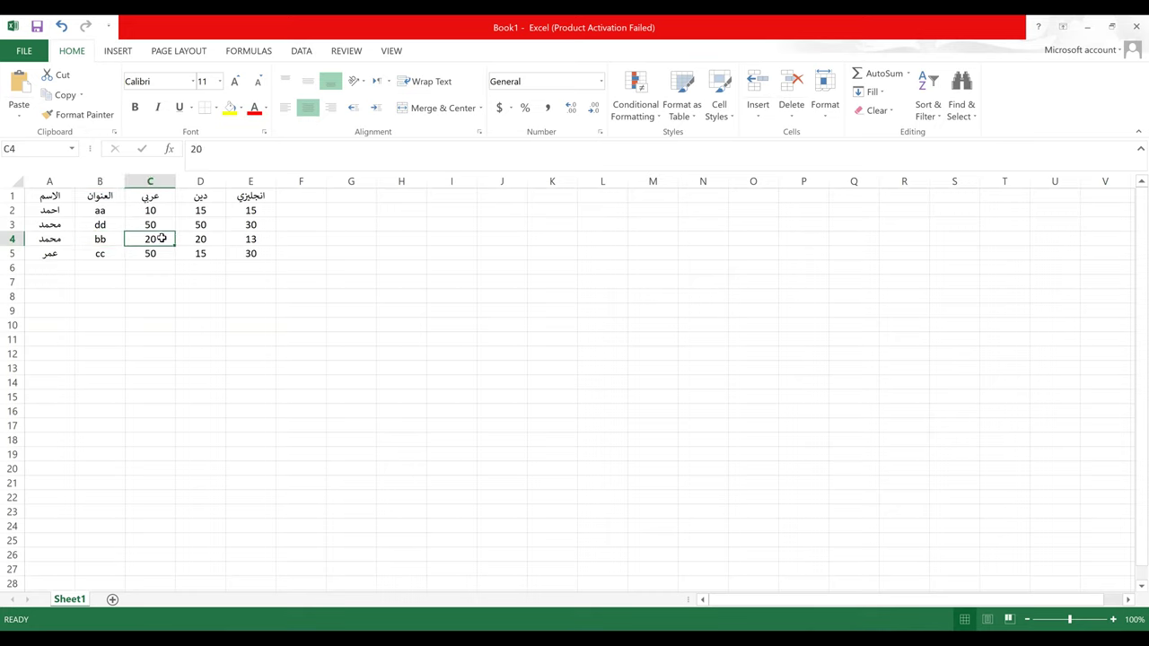
left_click(150, 181)
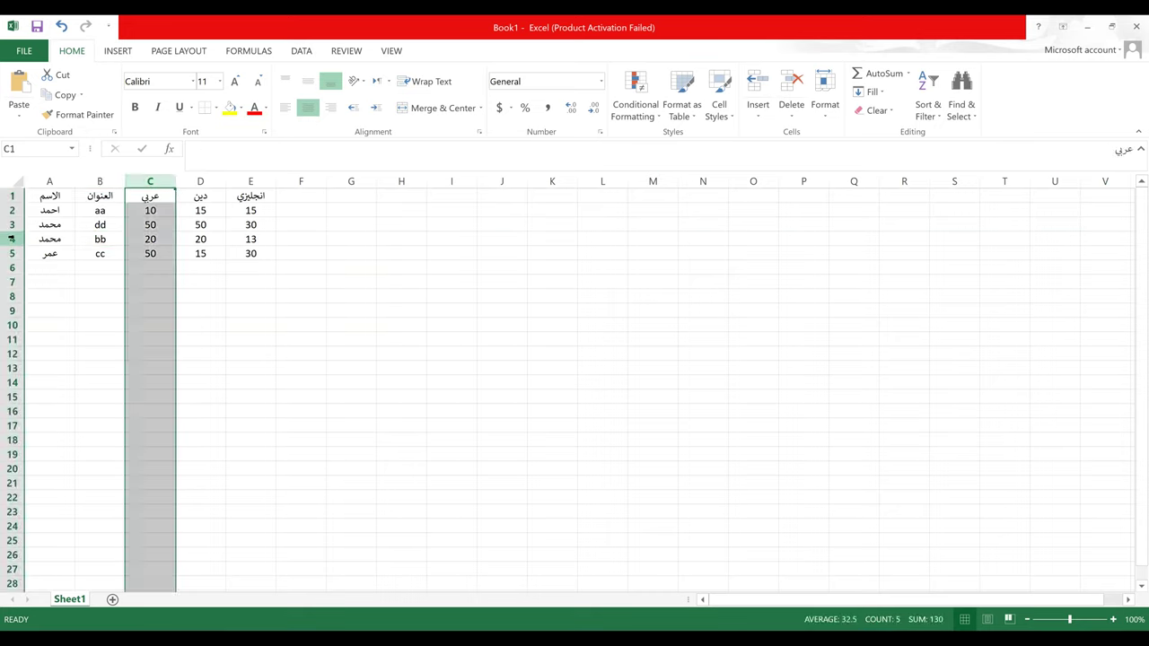
left_click(13, 239)
left_click(141, 239)
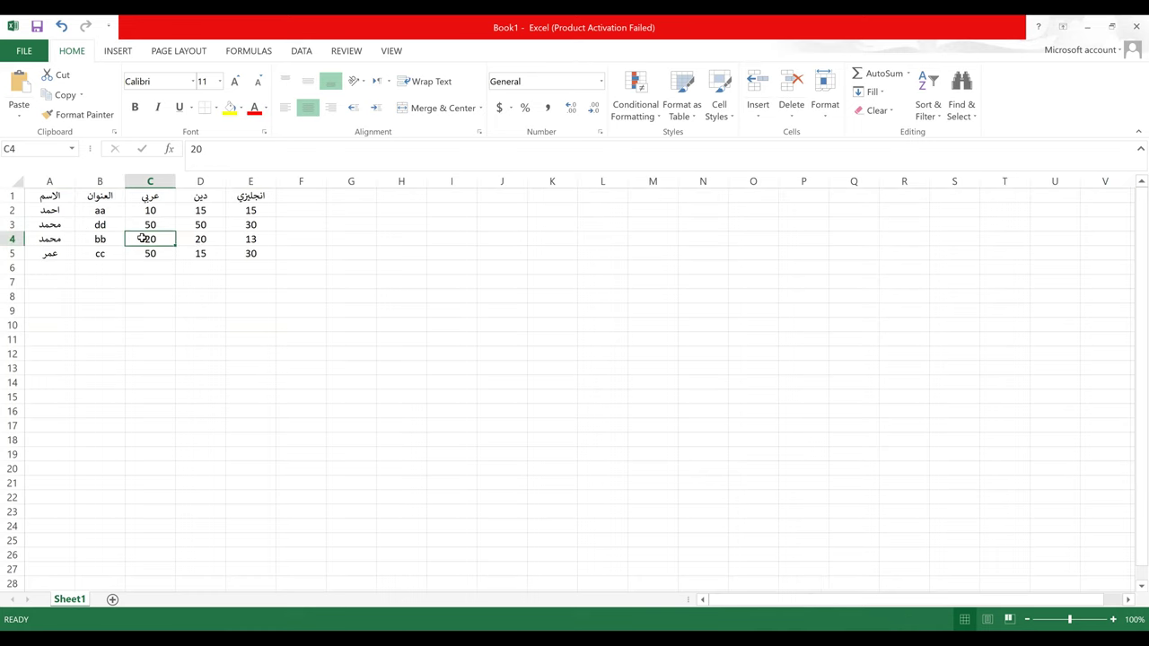
Step: Insert a blank column before column D, then undo it
left_click(202, 180)
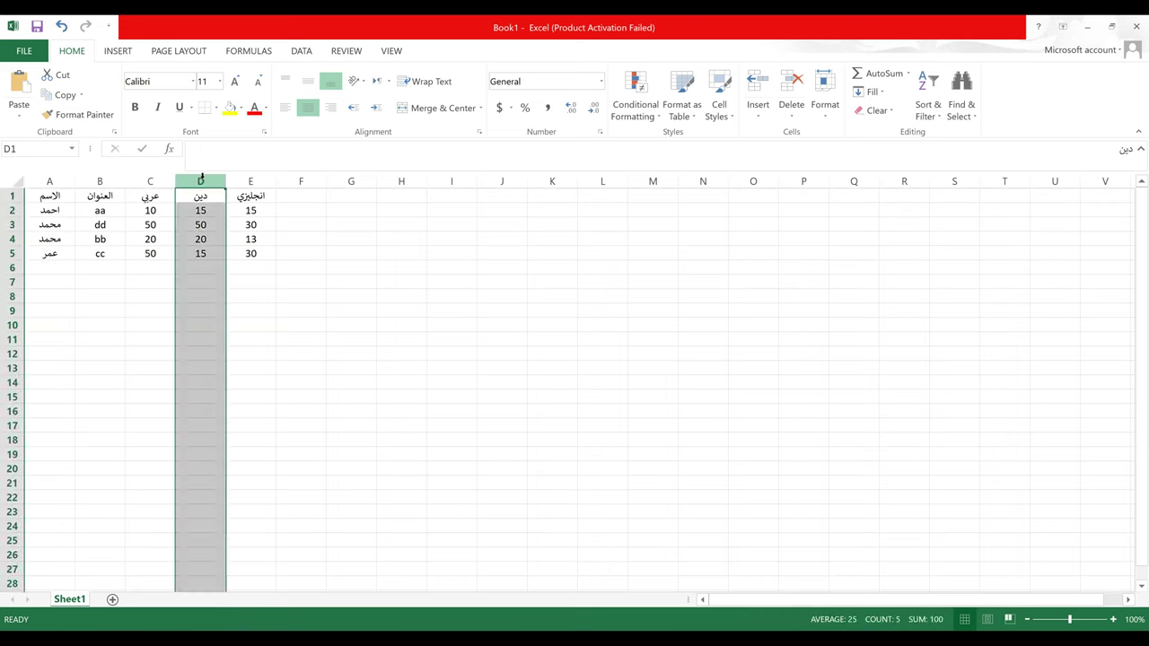
right_click(202, 179)
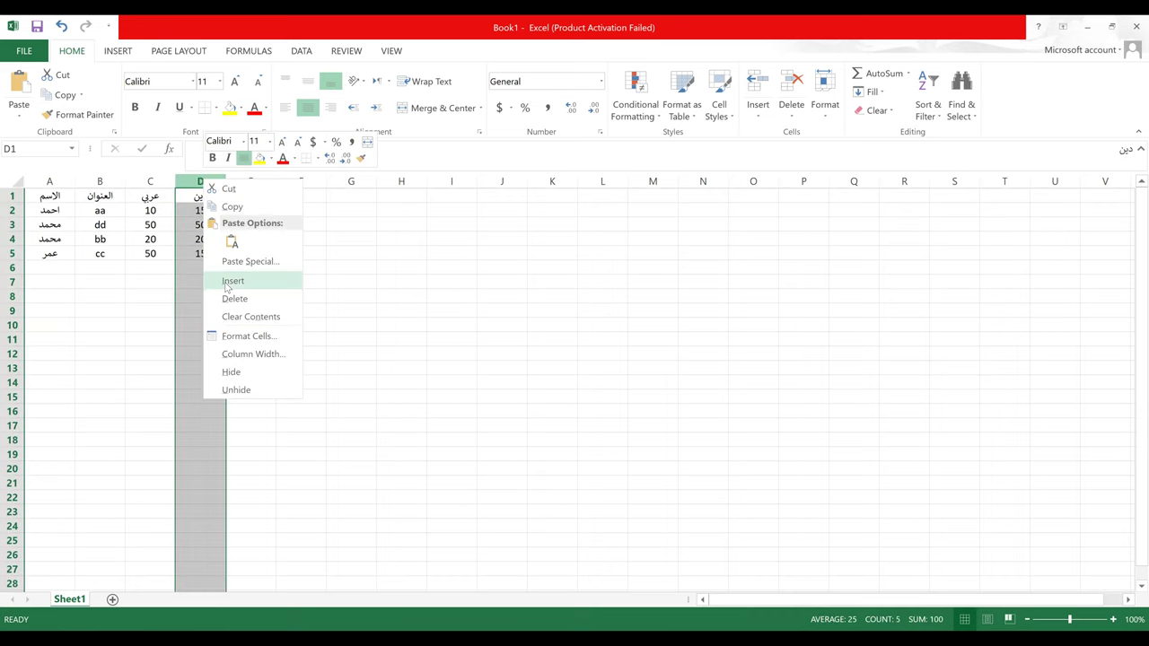
left_click(225, 282)
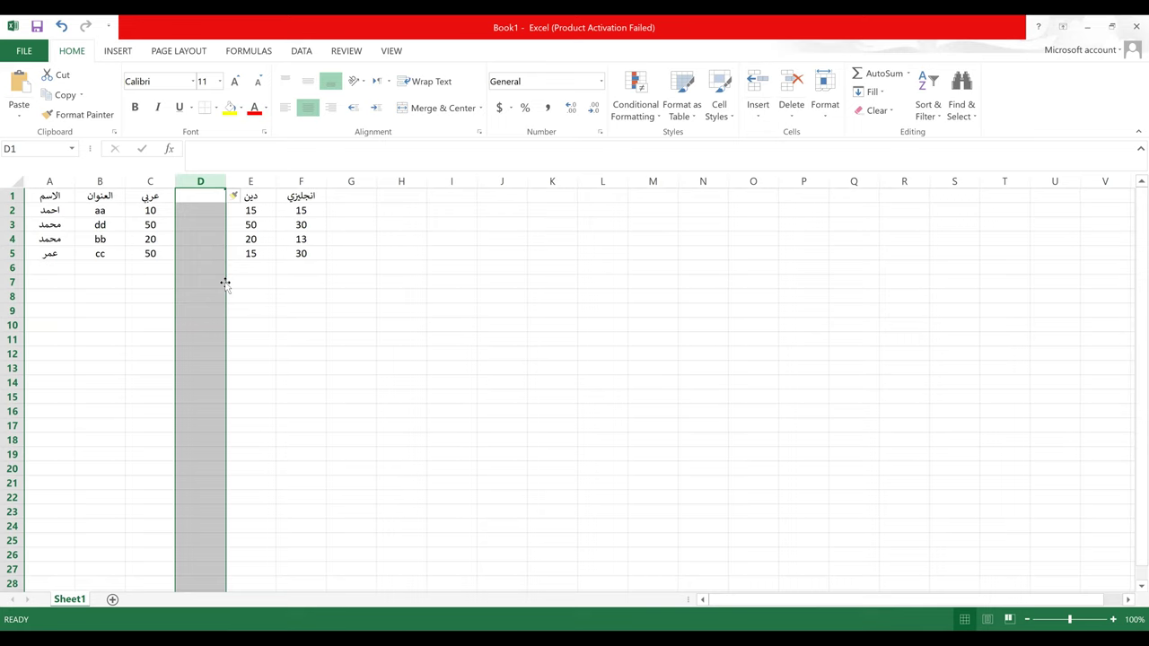
left_click(225, 283)
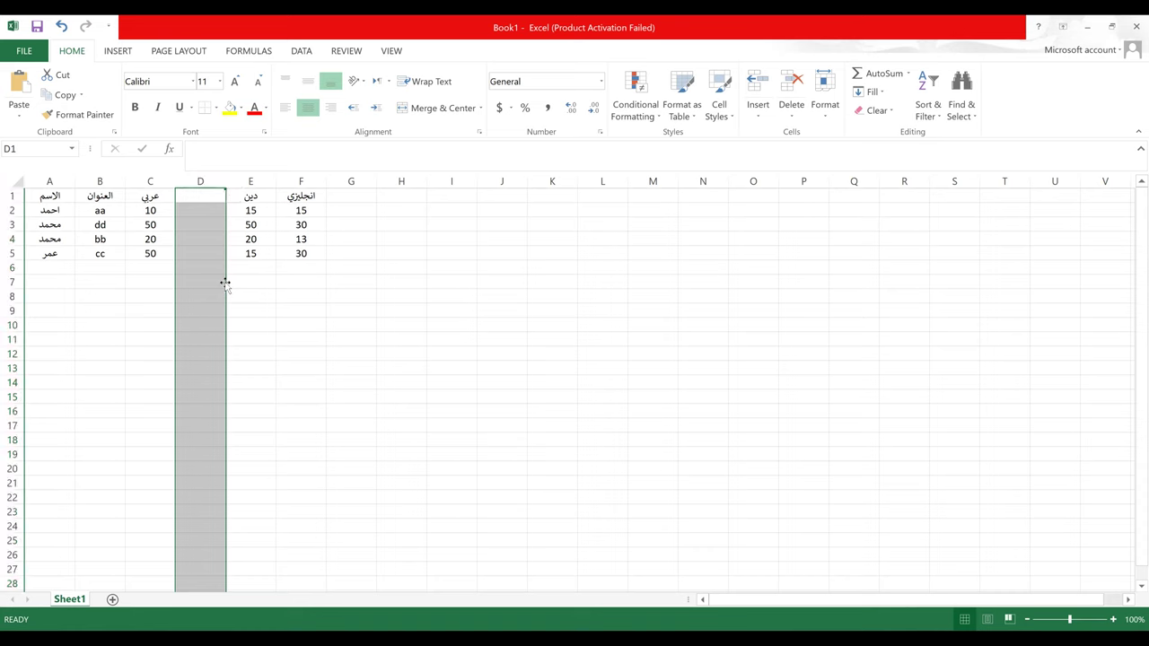
key("ctrl+z")
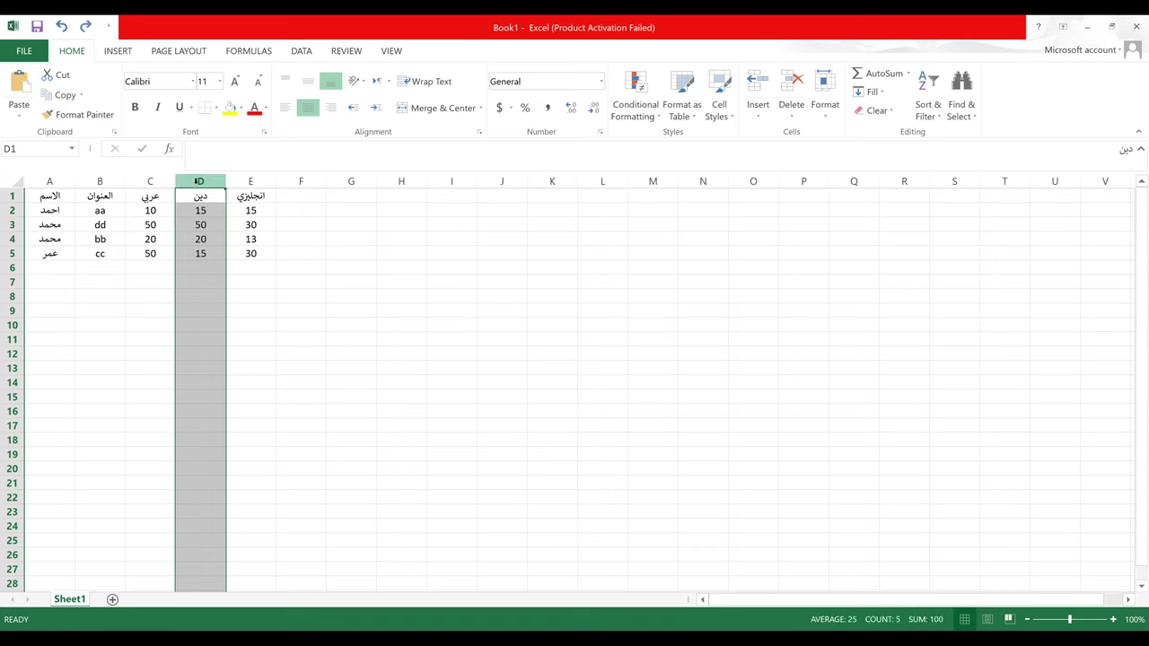
Step: Insert a blank column at E so انجليزي shifts to column F
left_click(241, 181)
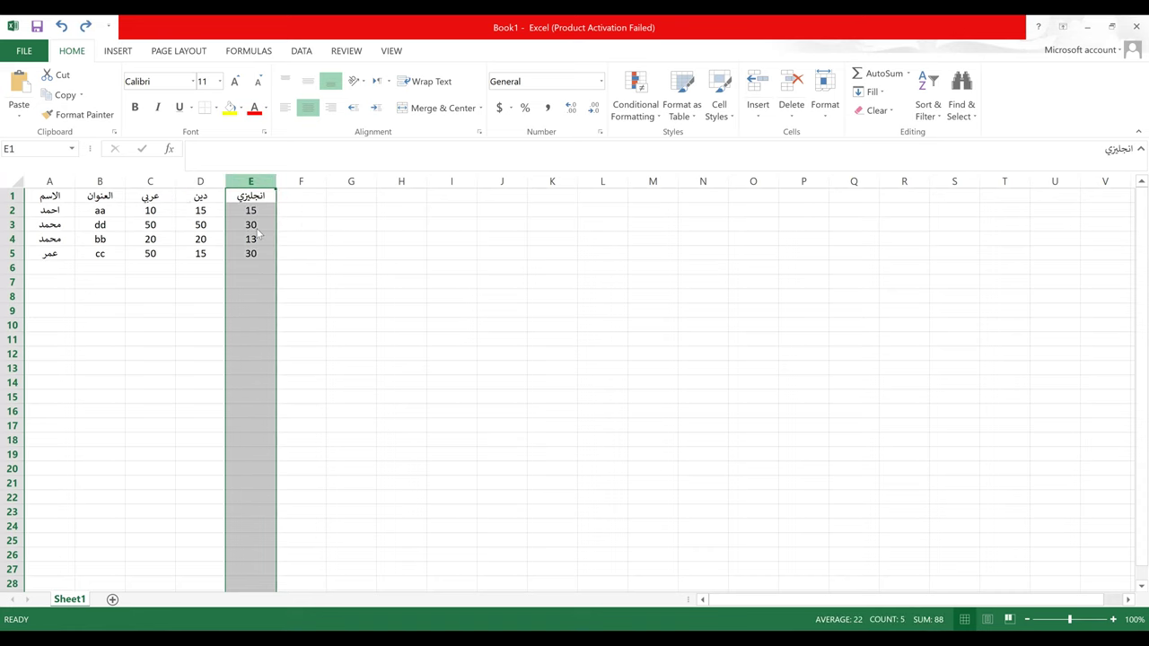
right_click(252, 184)
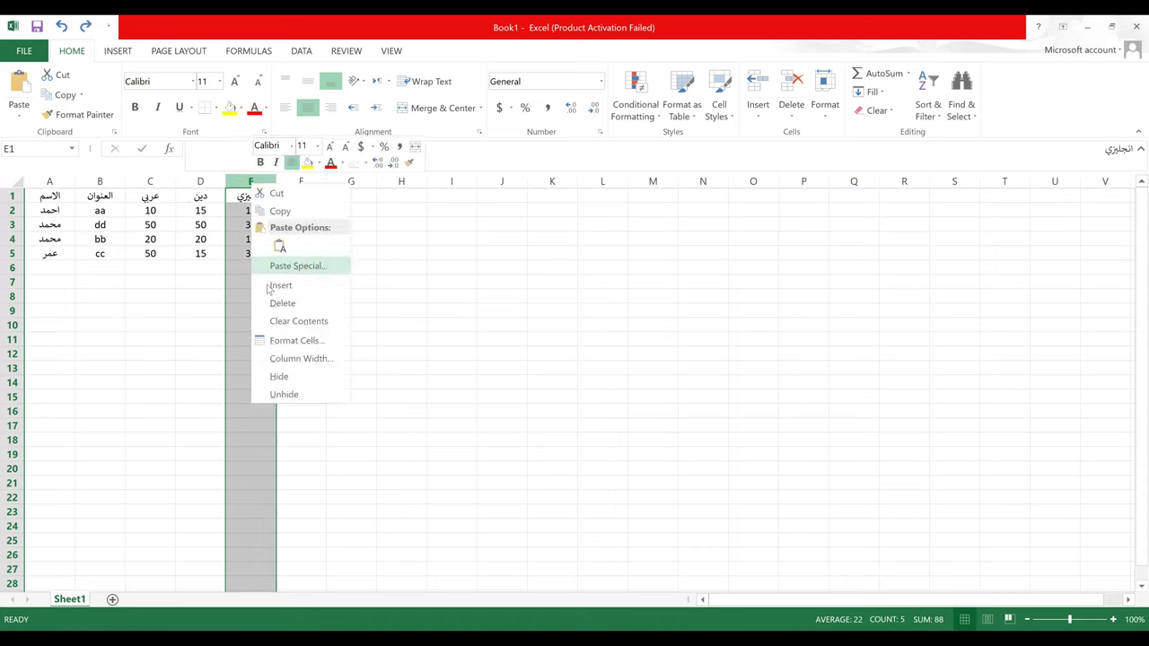
key("Return")
left_click(13, 225)
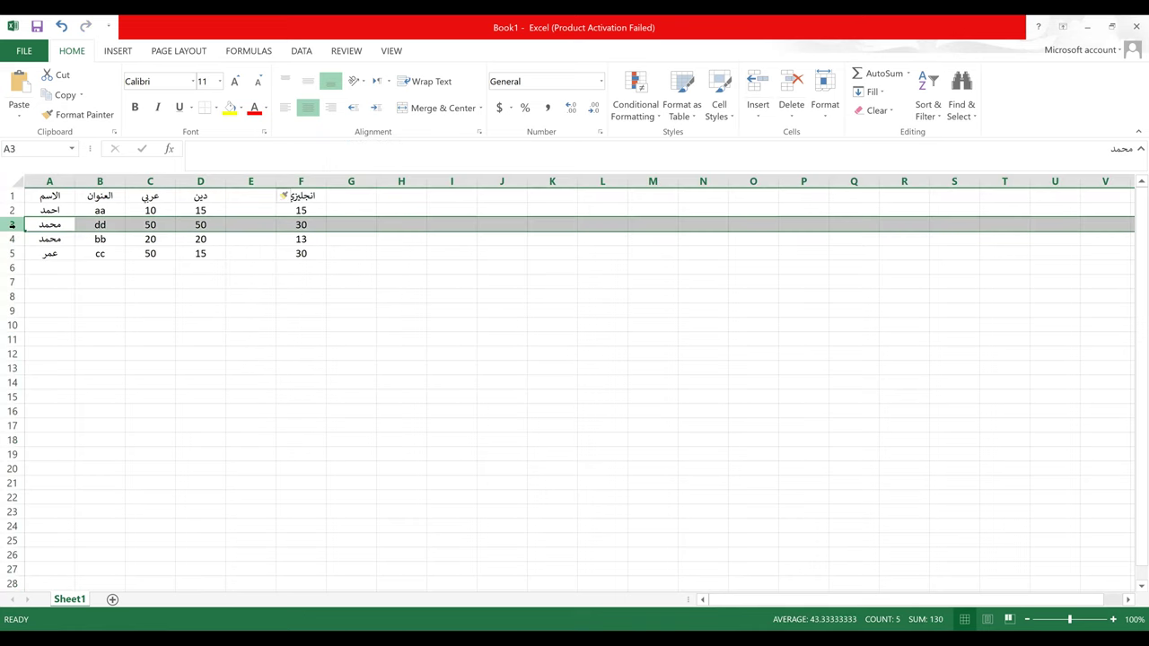
Step: Insert two blank rows at row 3
right_click(13, 226)
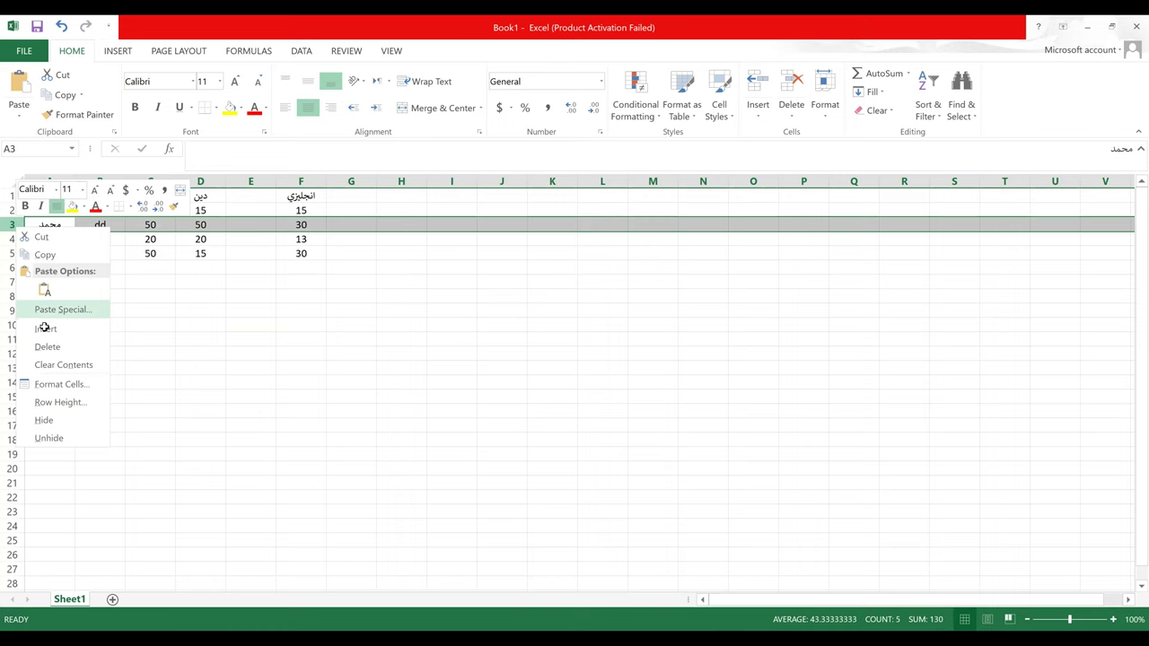
left_click(44, 329)
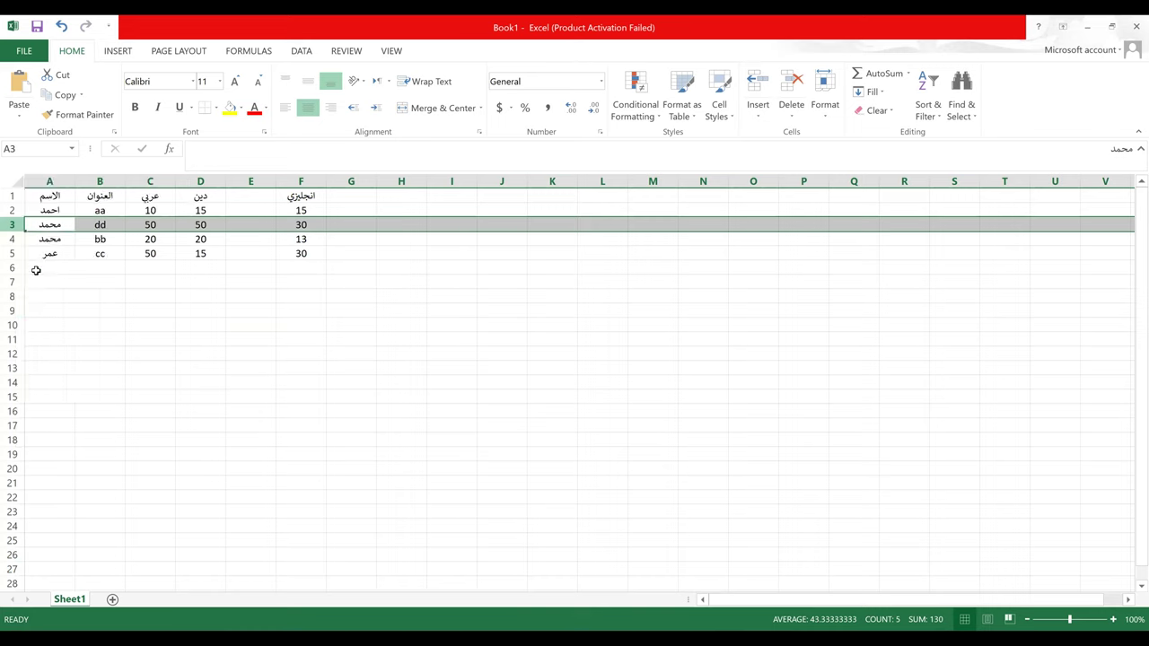
right_click(14, 225)
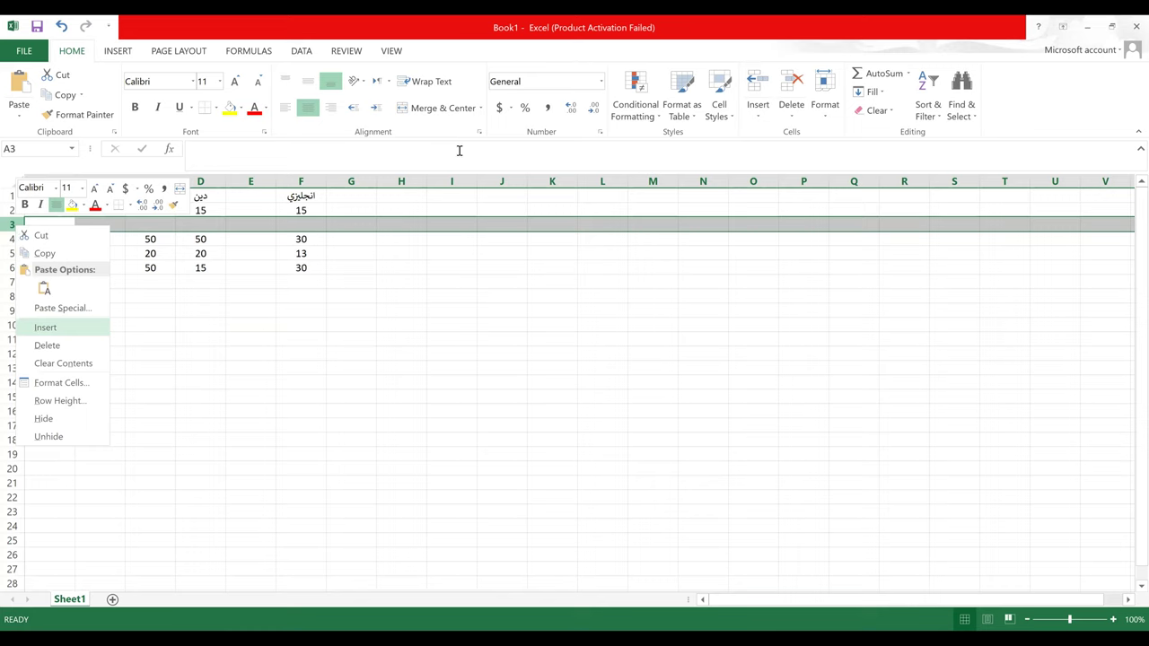
key("i")
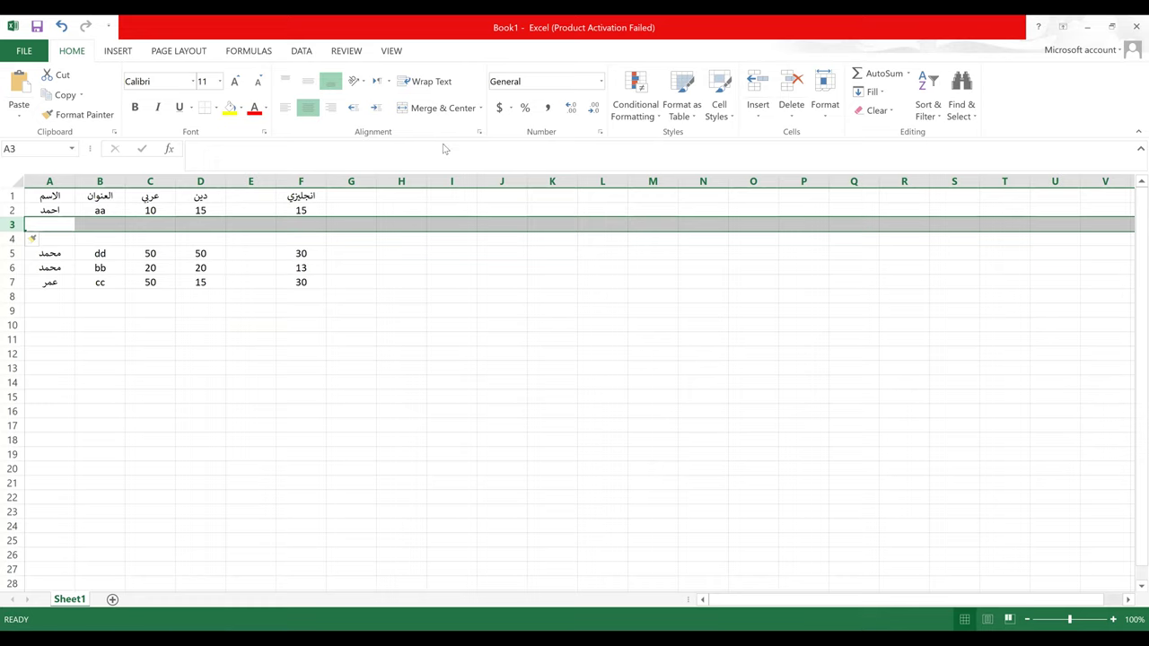
Step: Delete the empty column E with Ctrl+Space and Ctrl+minus
left_click(59, 239)
left_click(53, 221)
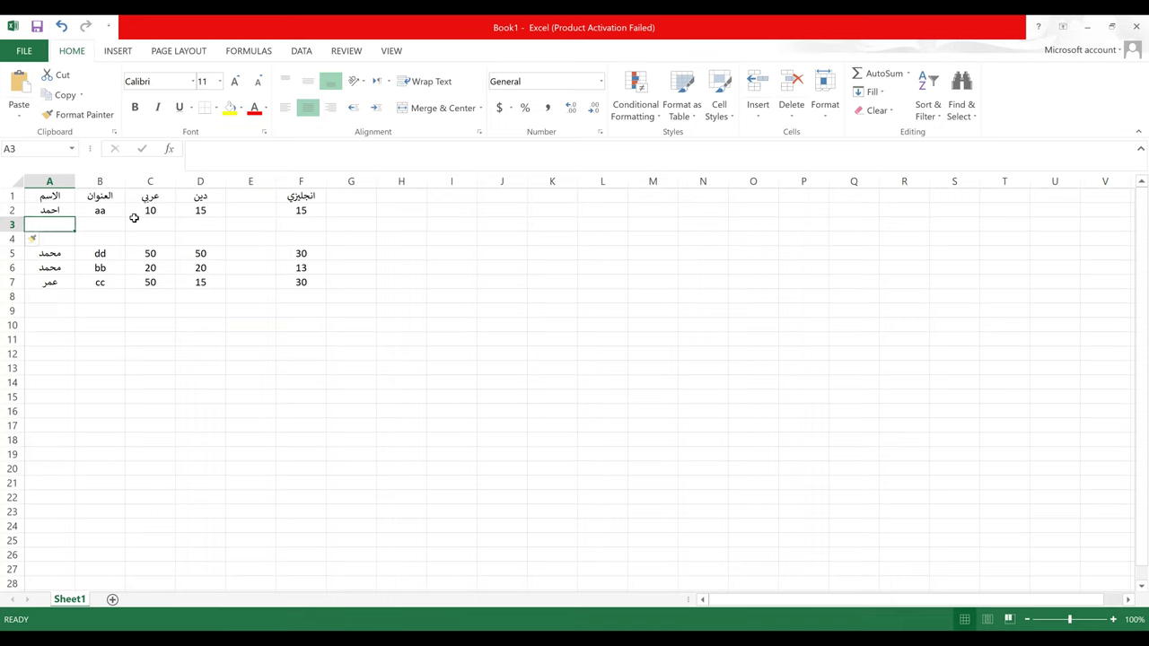
key("Right")
key("Right")
key("Right")
key("Right")
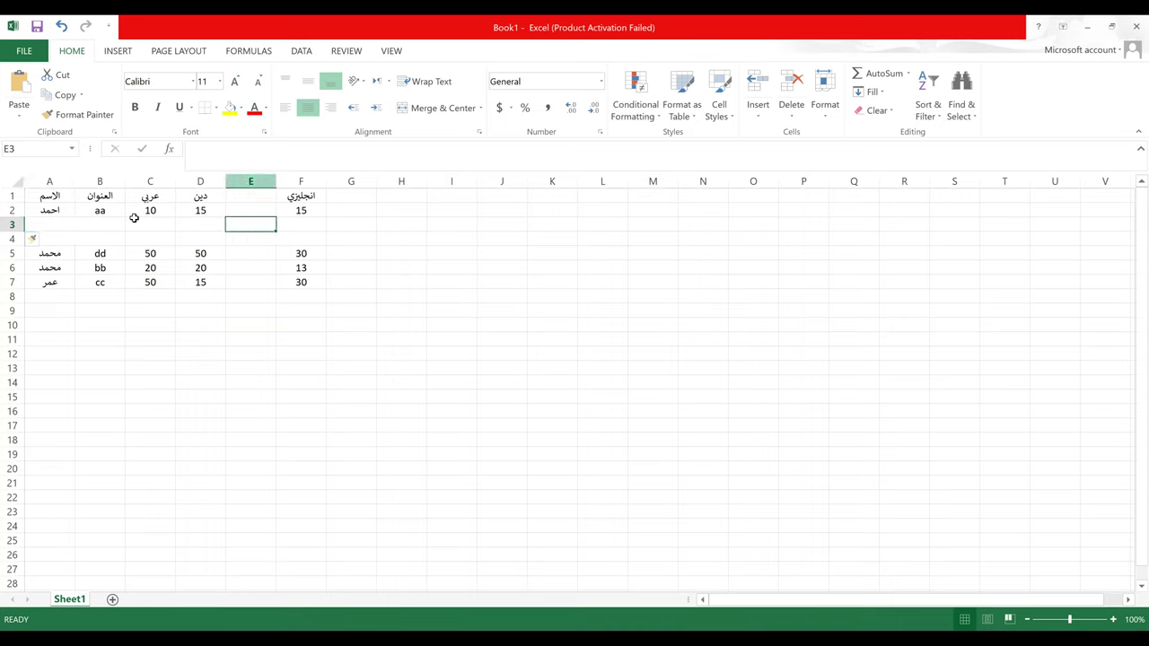
key("ctrl+space")
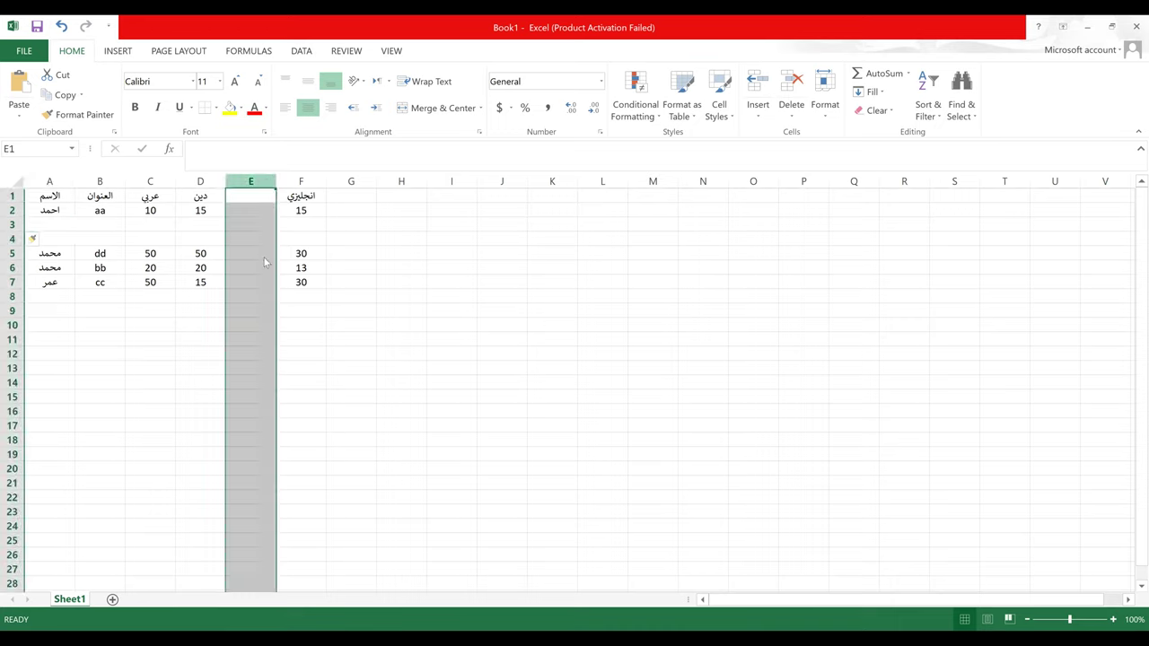
key("ctrl+minus")
Step: Delete both blank rows at row 3 so the records return to rows 2–5
left_click(12, 224)
right_click(12, 224)
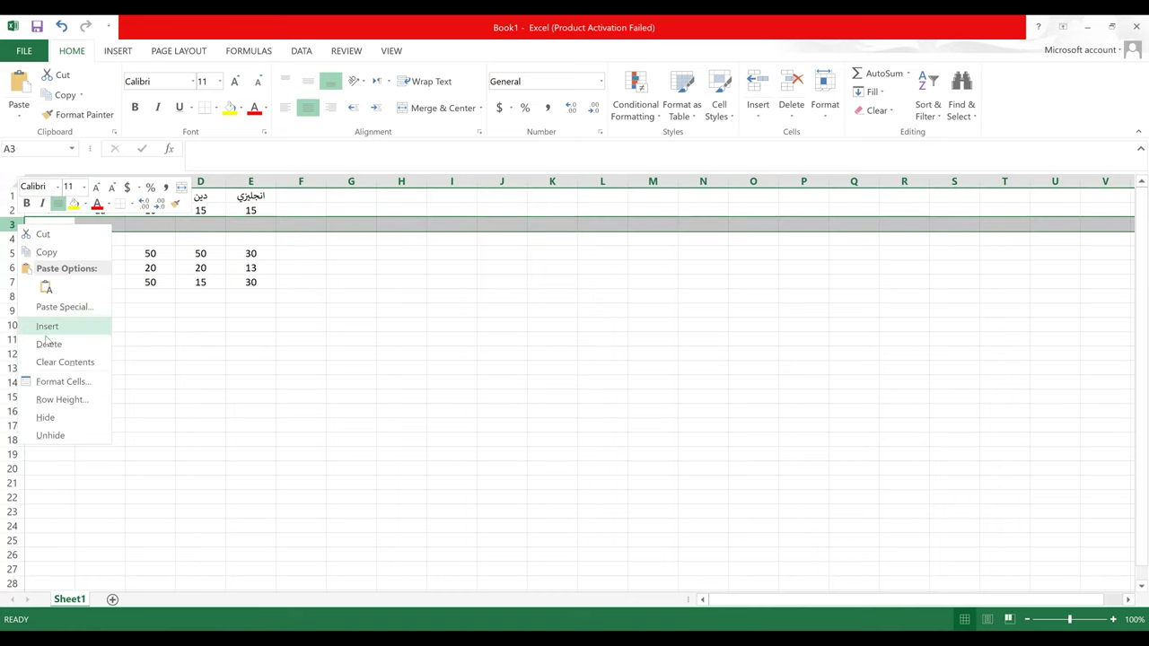
left_click(45, 344)
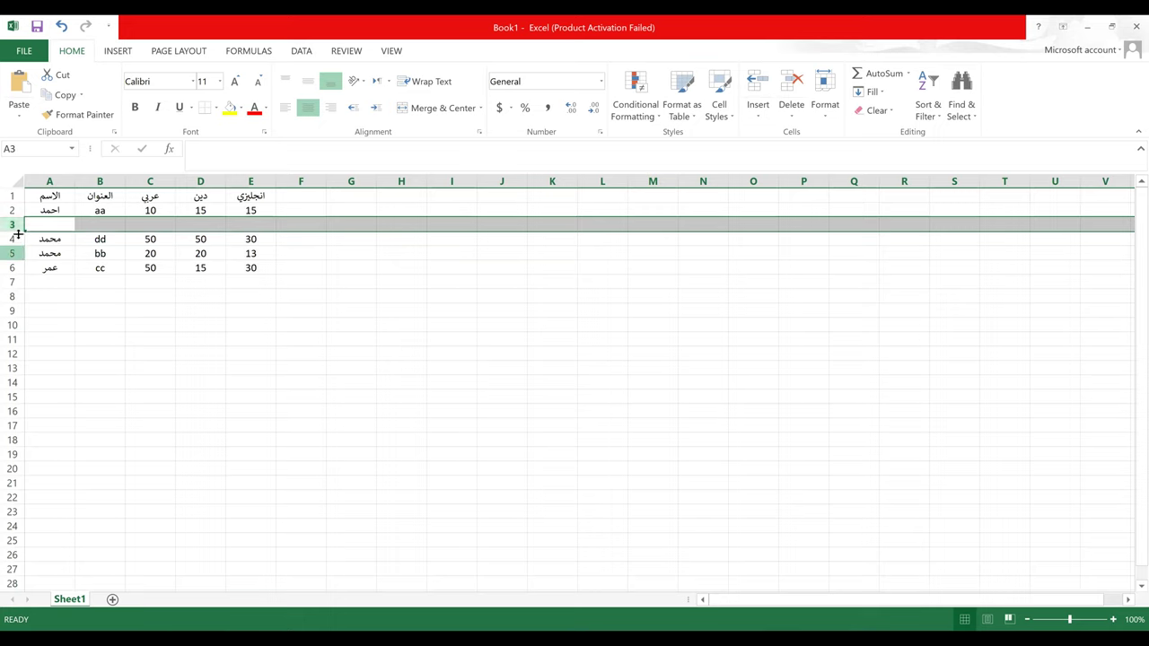
left_click(12, 238)
left_click(83, 299)
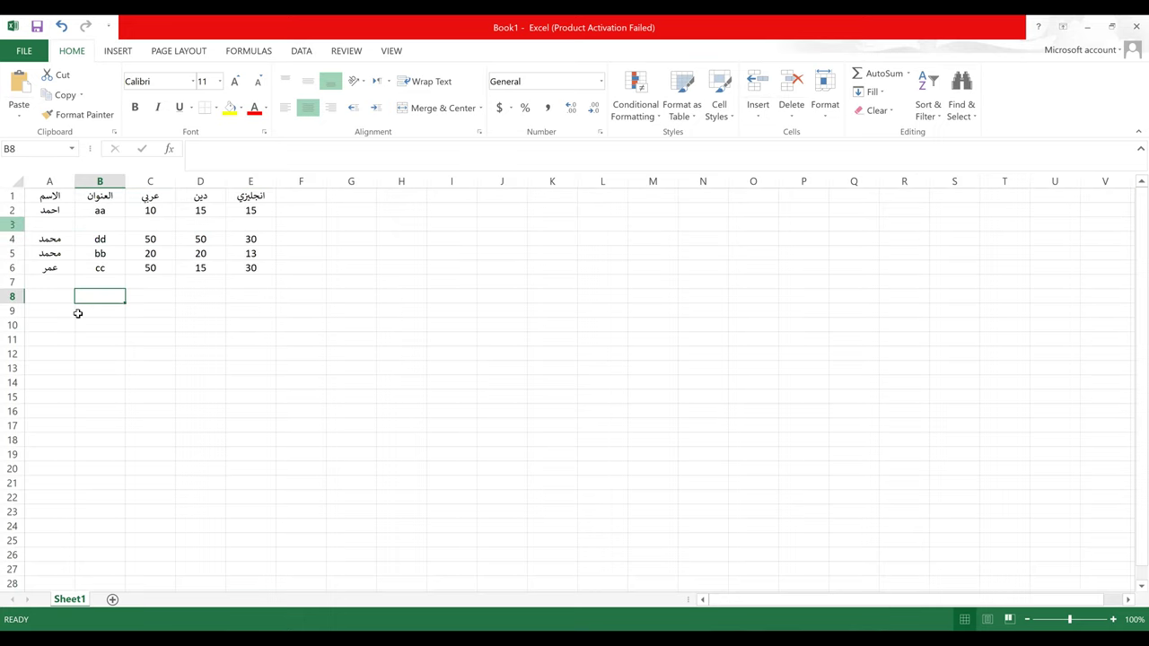
left_click(99, 341)
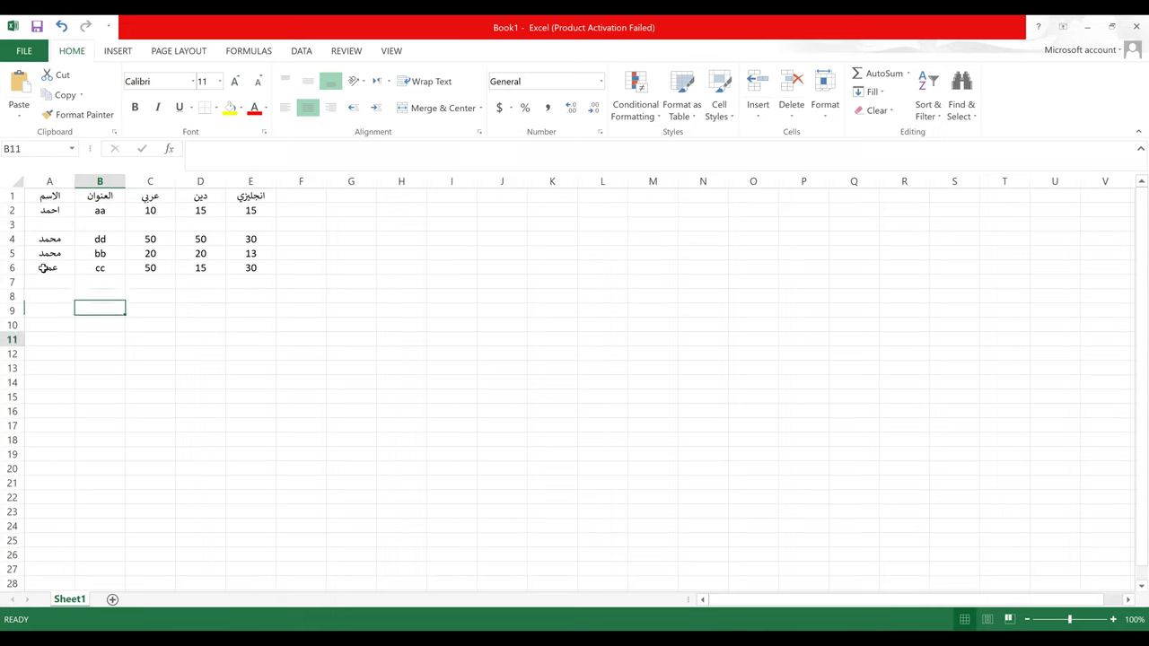
left_click(12, 223)
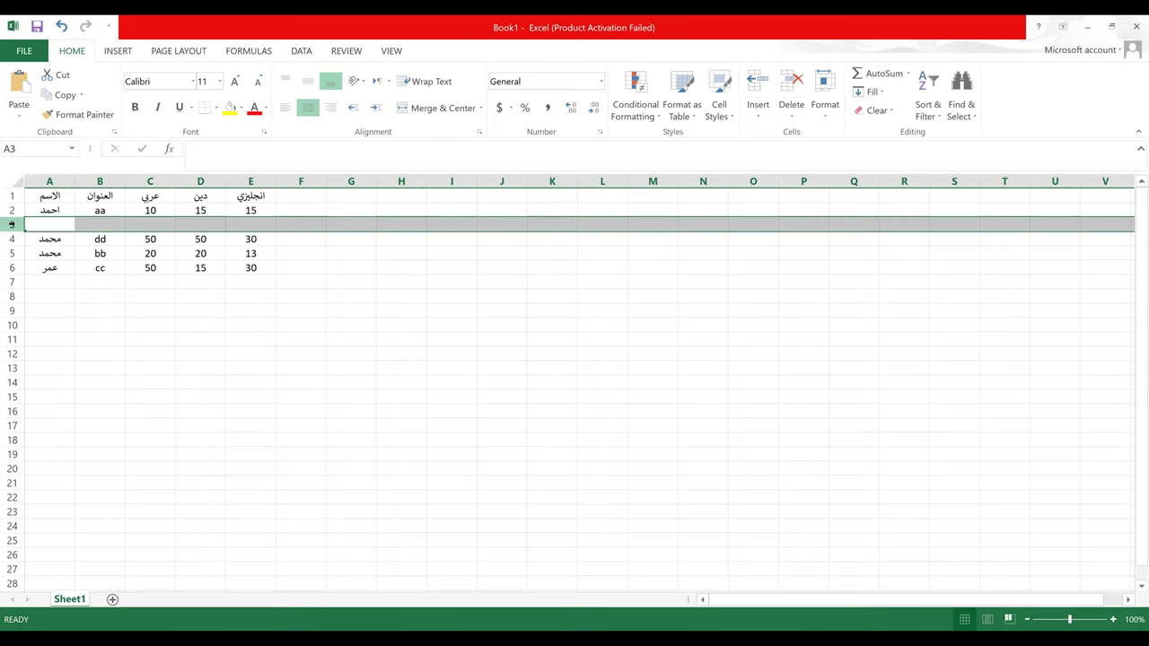
right_click(14, 225)
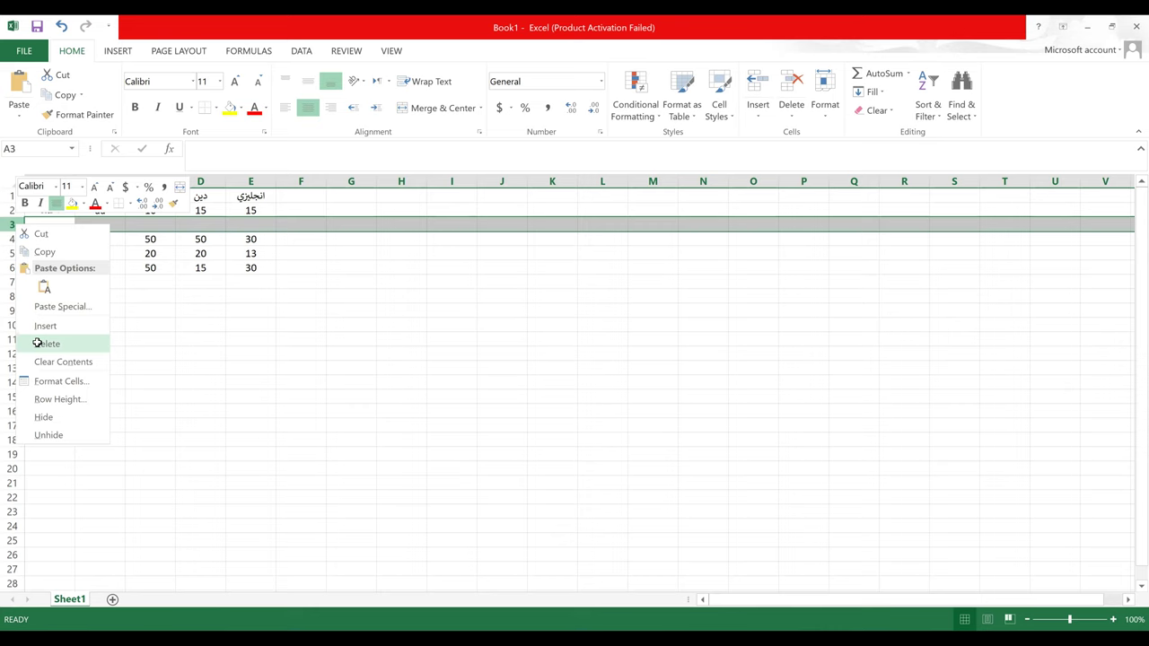
left_click(37, 342)
left_click(251, 181)
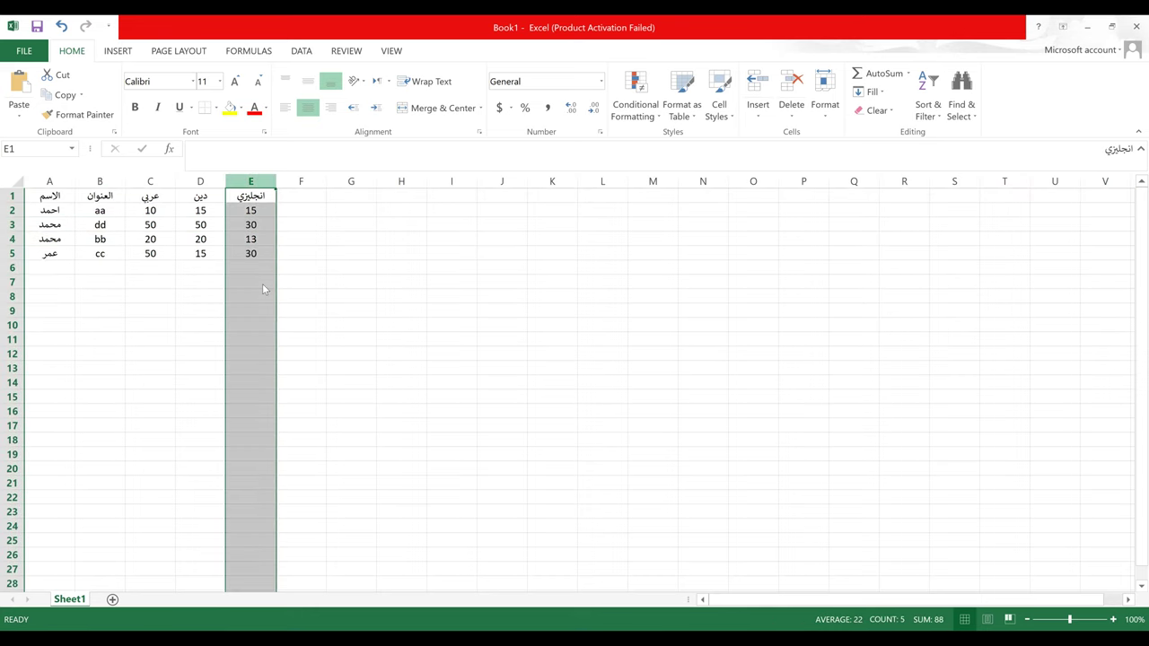
Step: Insert and remove an empty column E, then bring up the File Info page
key("ctrl+shift+plus")
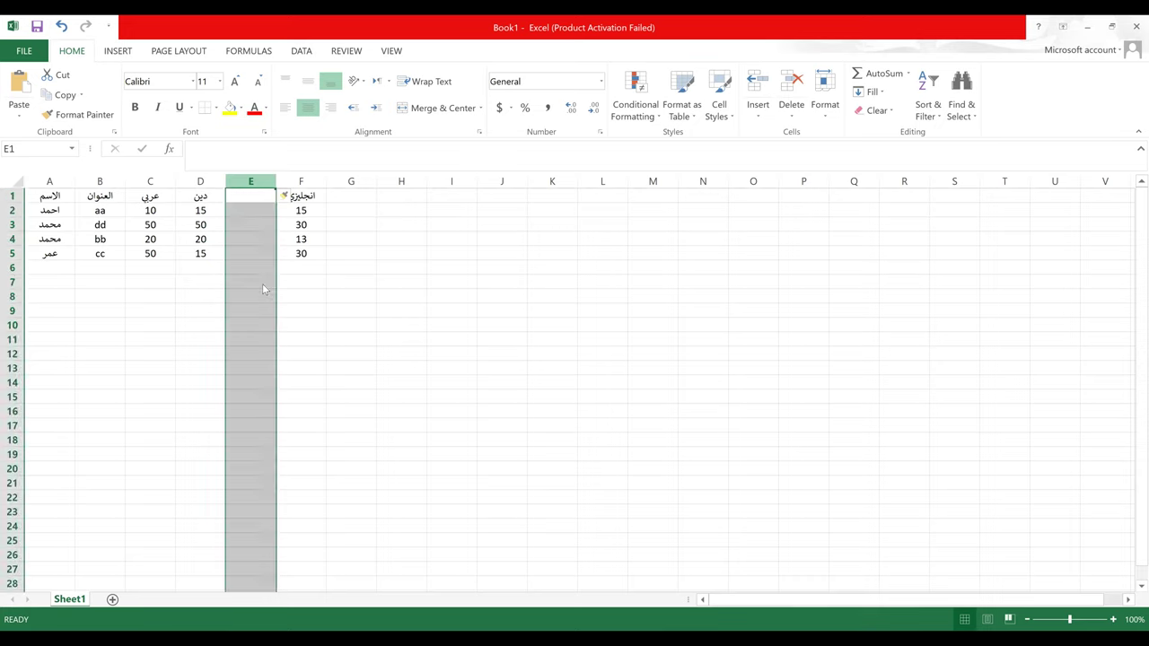
key("Down")
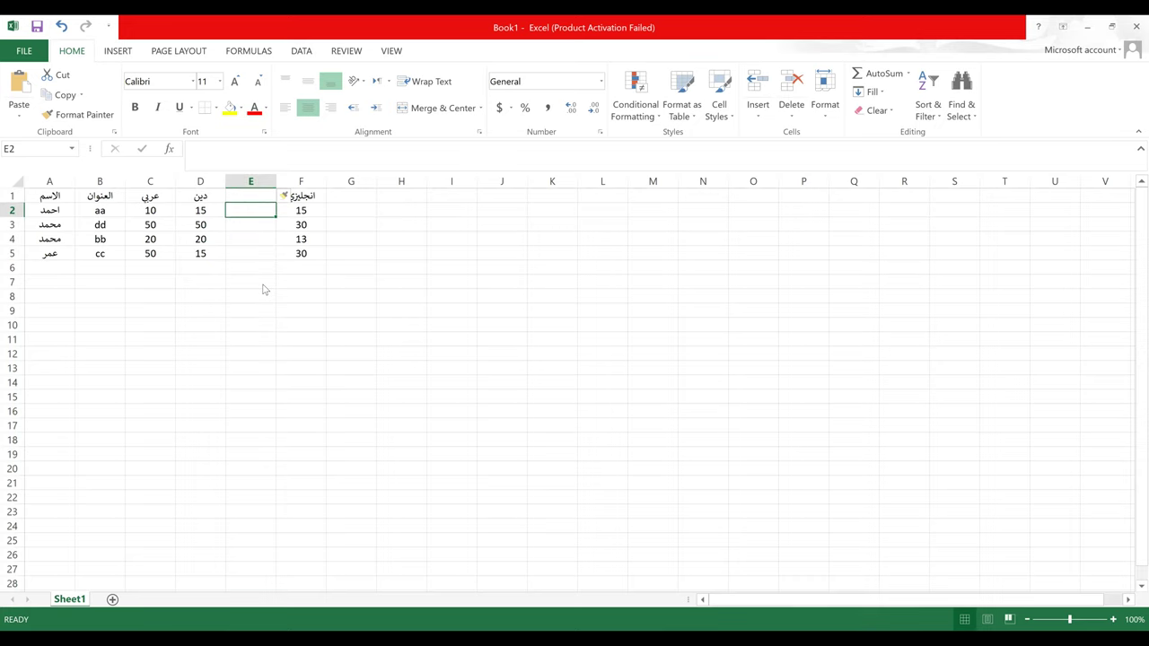
key("ctrl+space")
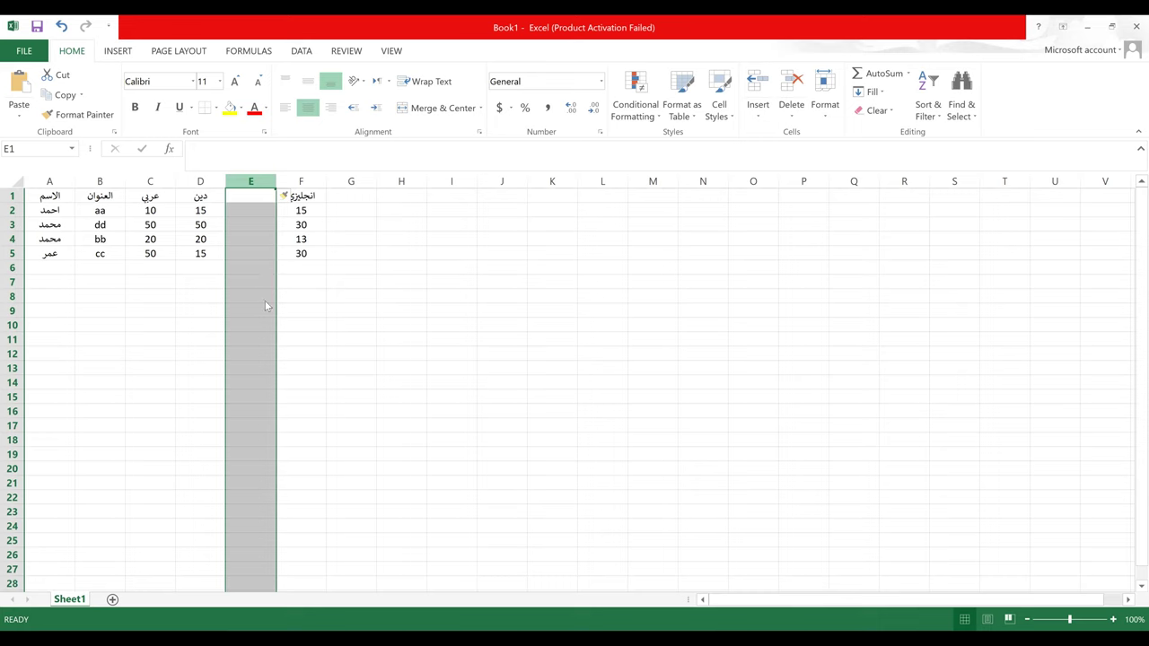
key("ctrl+minus")
left_click(241, 264)
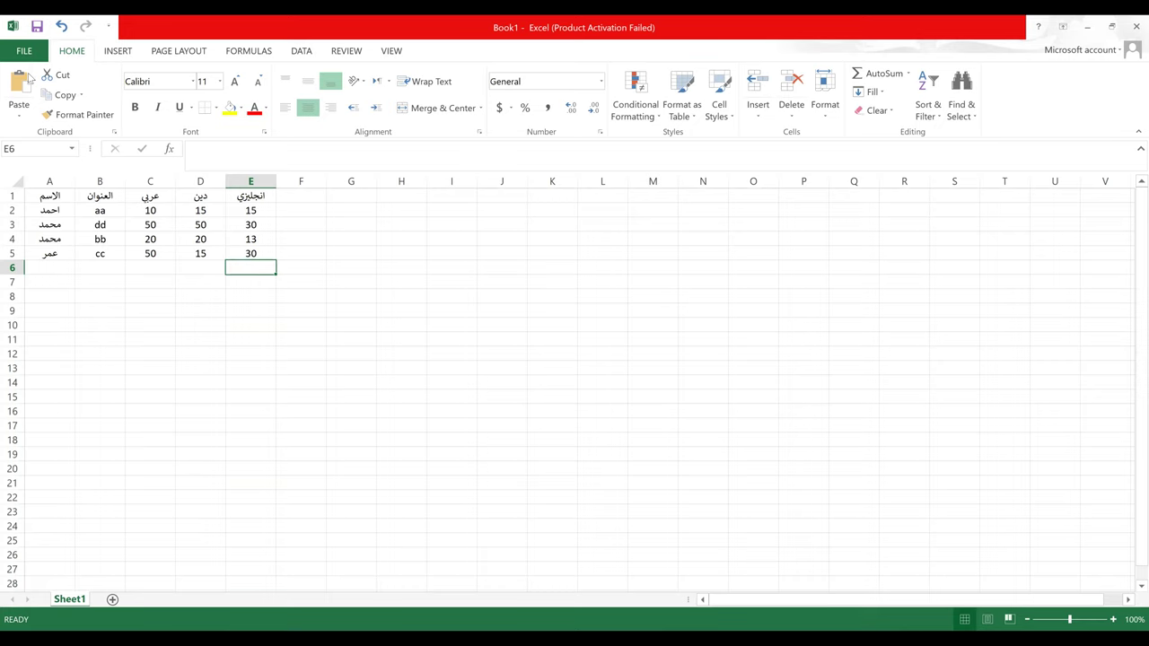
key("alt+f")
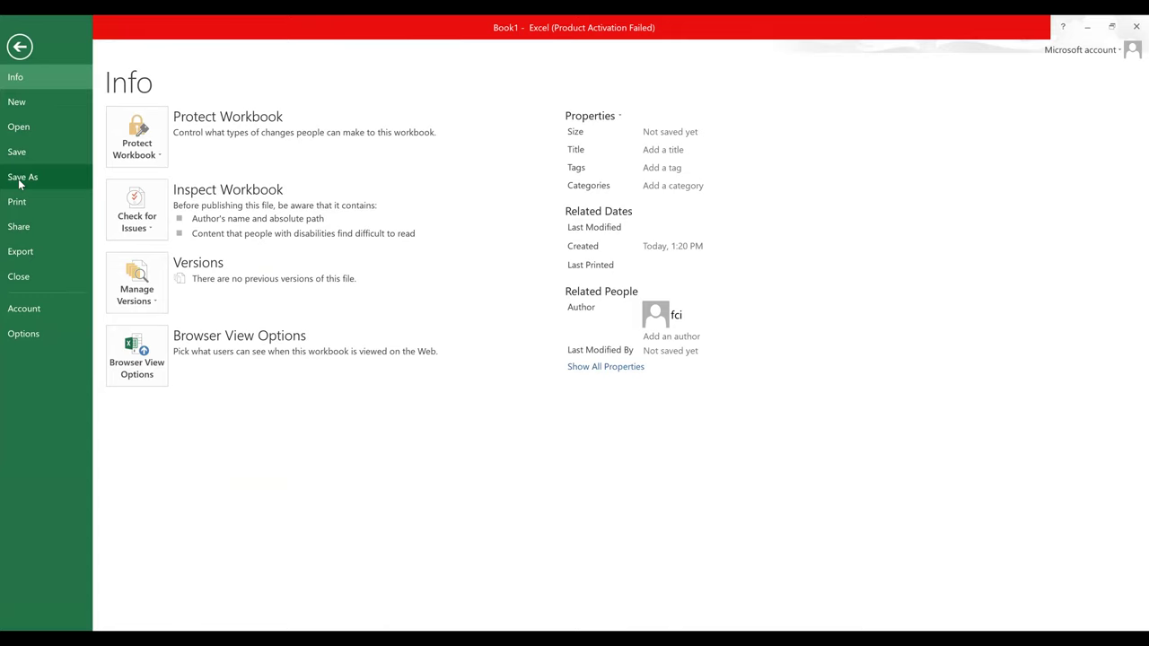
Step: Save the workbook to the Desktop under the name 'my file'
left_click(20, 178)
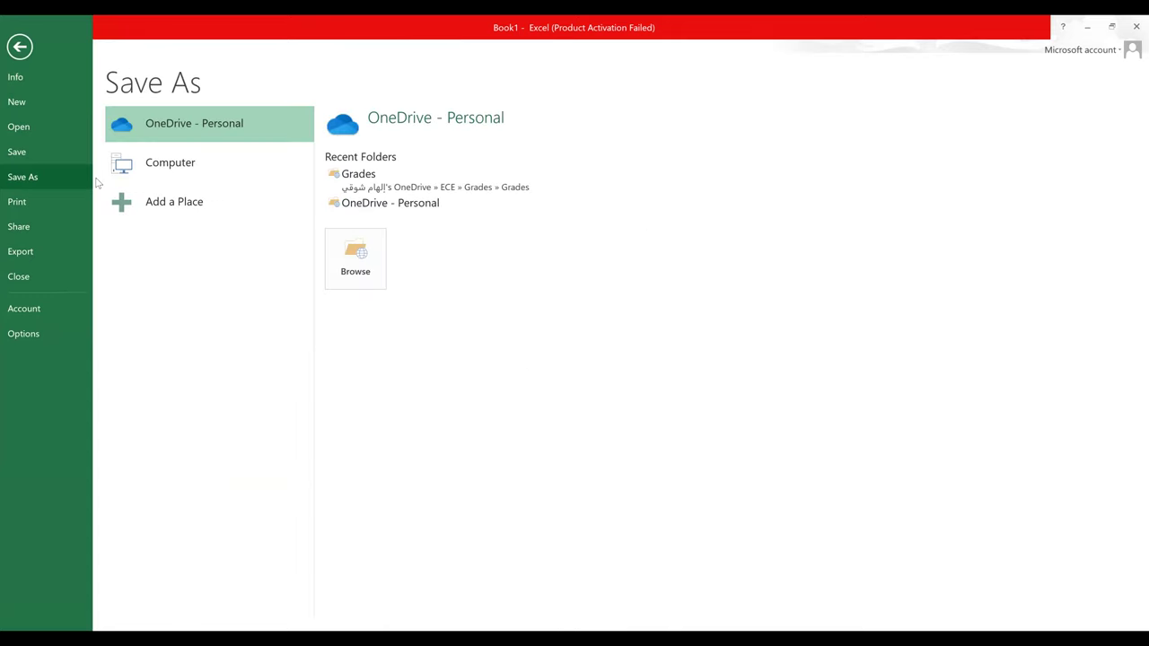
left_click(177, 165)
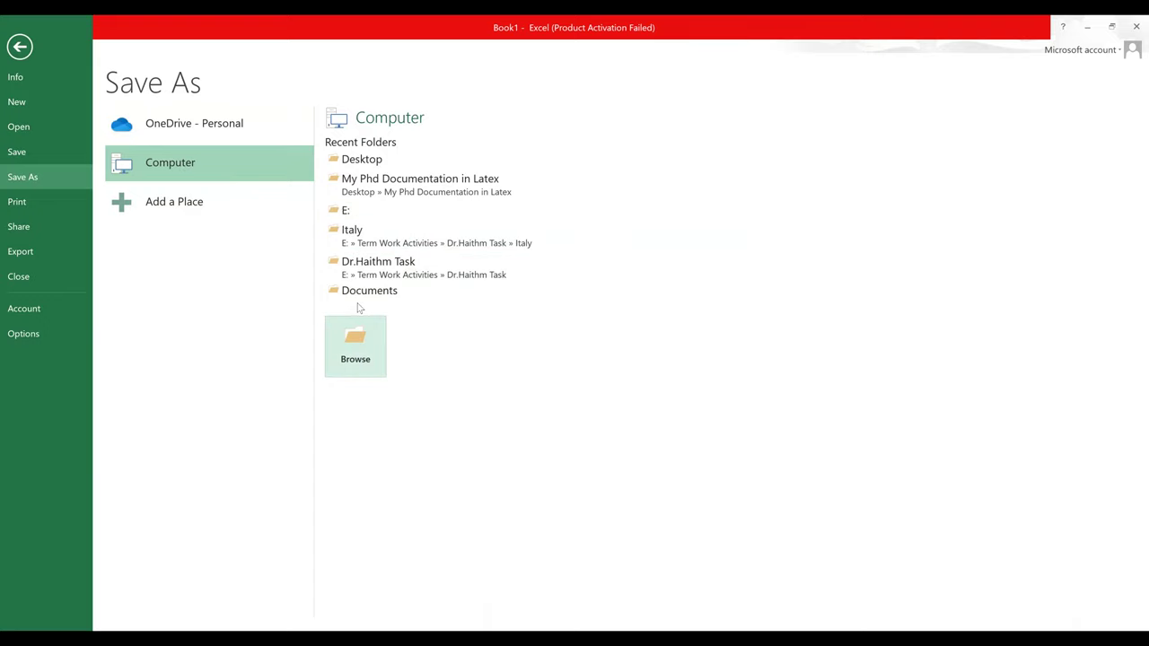
key("Up")
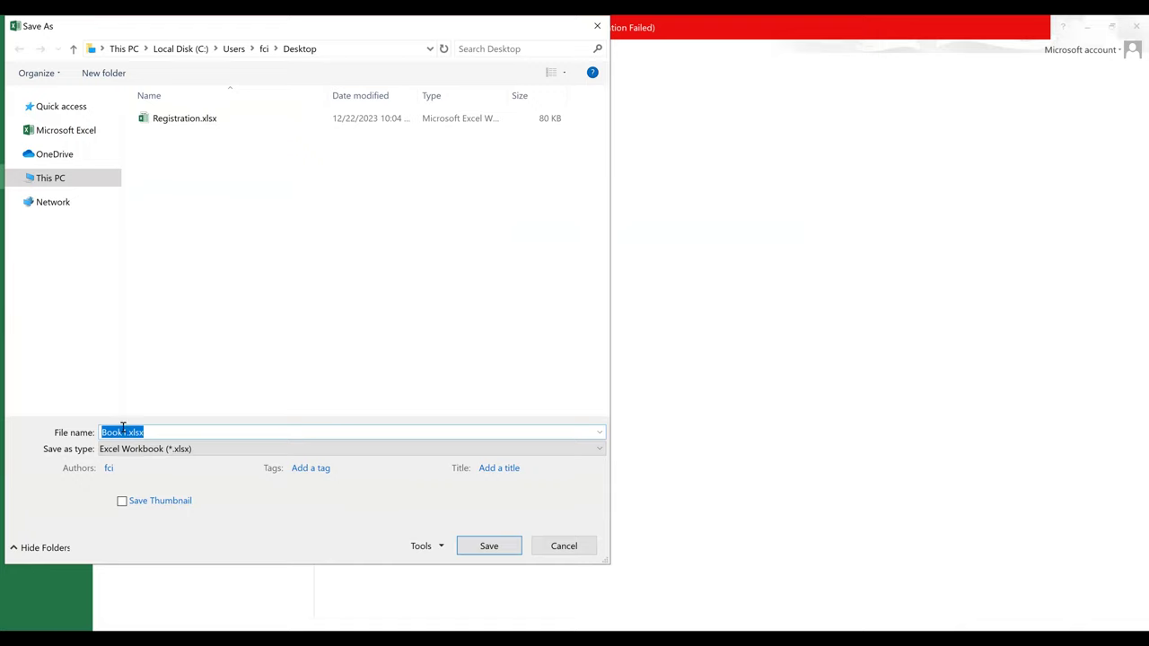
key("BackSpace")
type("fkgl")
key("BackSpace")
key("BackSpace")
key("BackSpace")
type("ع")
key("BackSpace")
key("BackSpace")
type("my firs")
type("t ")
type("excel ")
type("file")
key("BackSpace")
key("BackSpace")
key("BackSpace")
key("BackSpace")
key("BackSpace")
key("BackSpace")
key("BackSpace")
type("m")
key("Return")
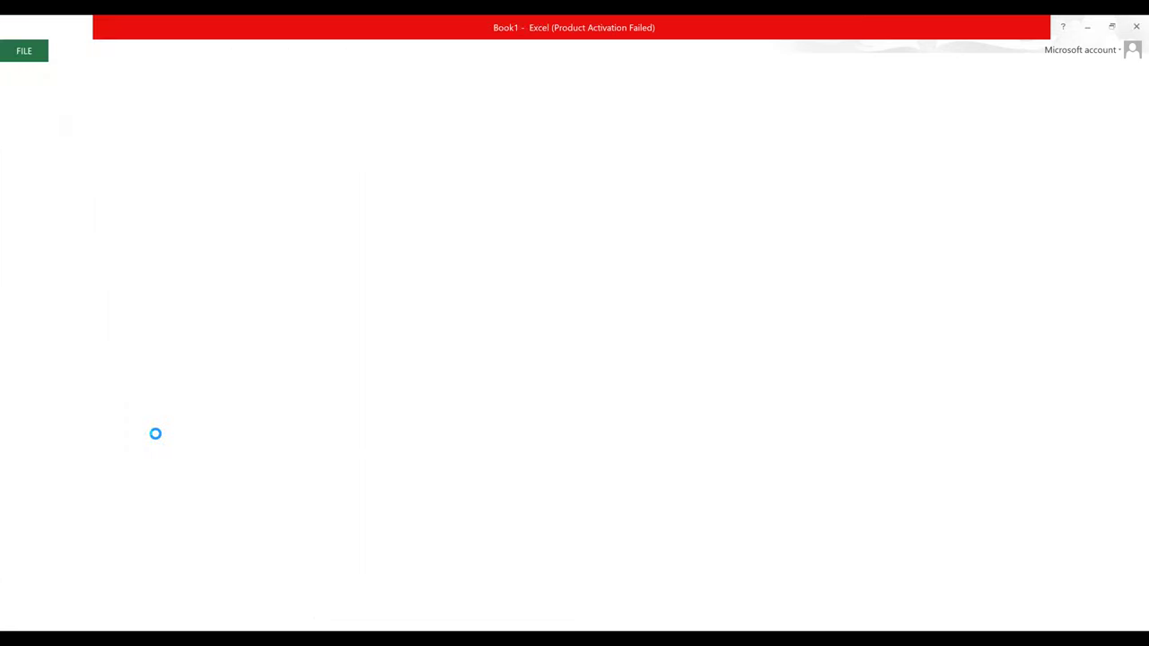
Step: Bold the header row A1:E1 and the names in A2:A5
left_click(236, 295)
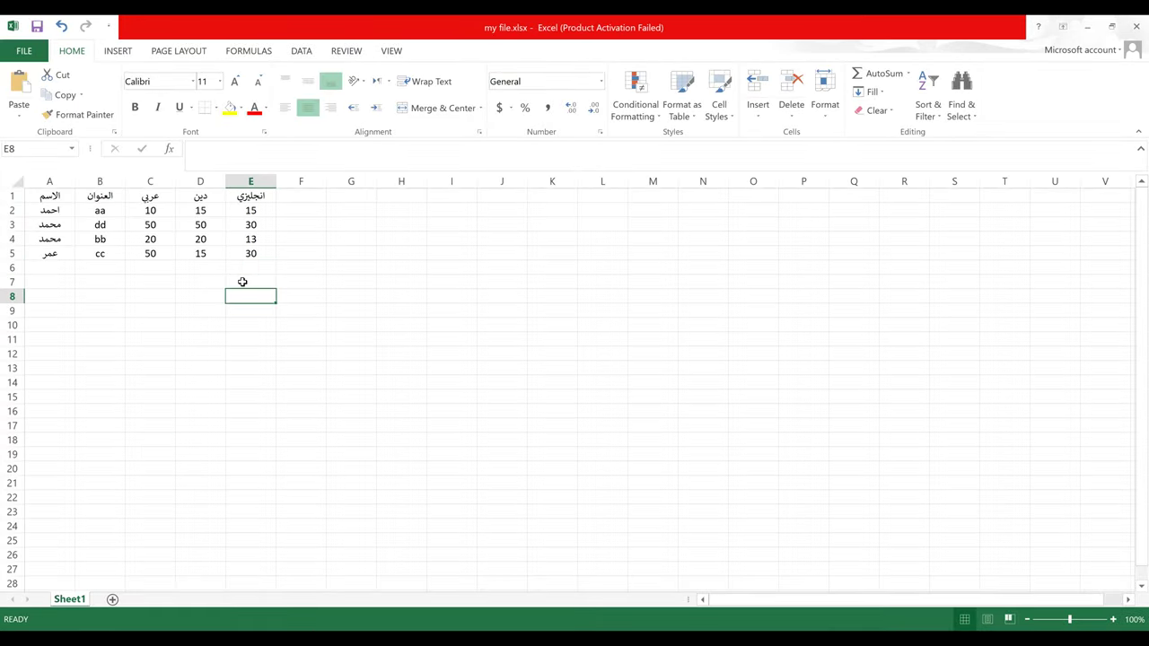
left_click(248, 268)
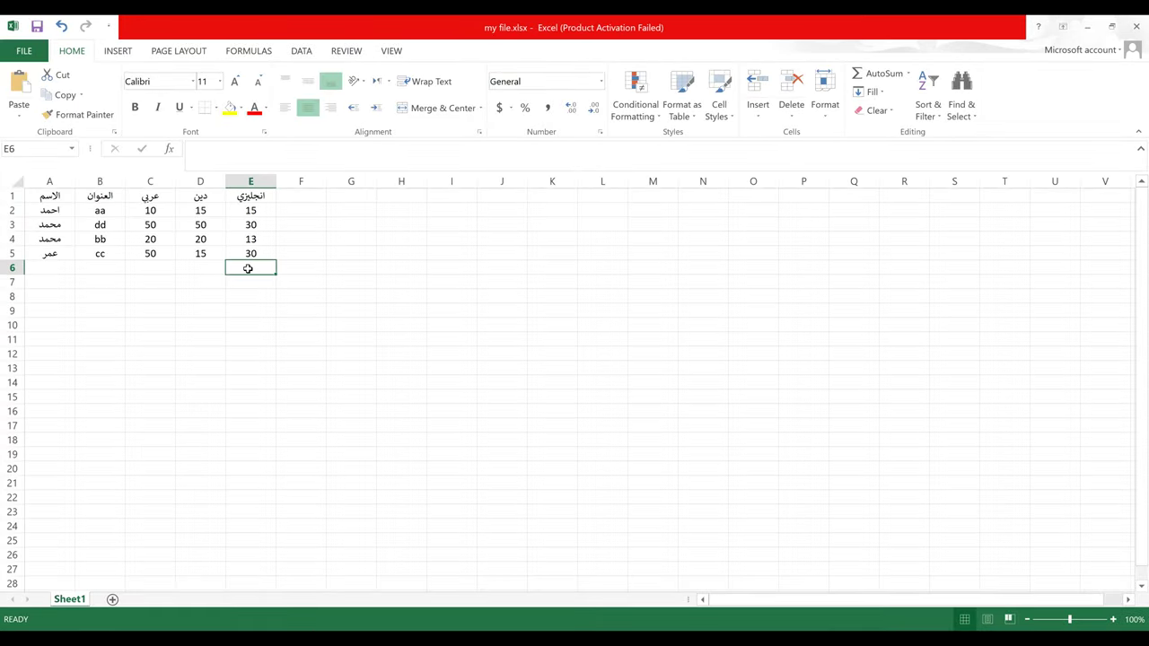
left_click_drag(251, 195, 55, 196)
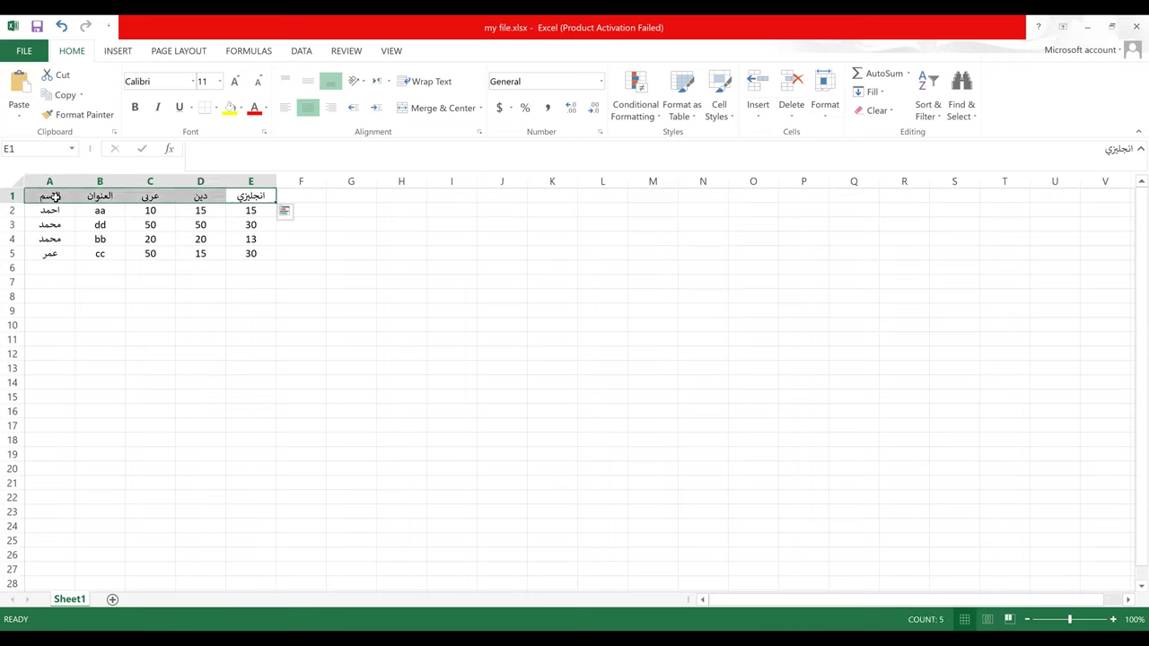
key("ctrl+b")
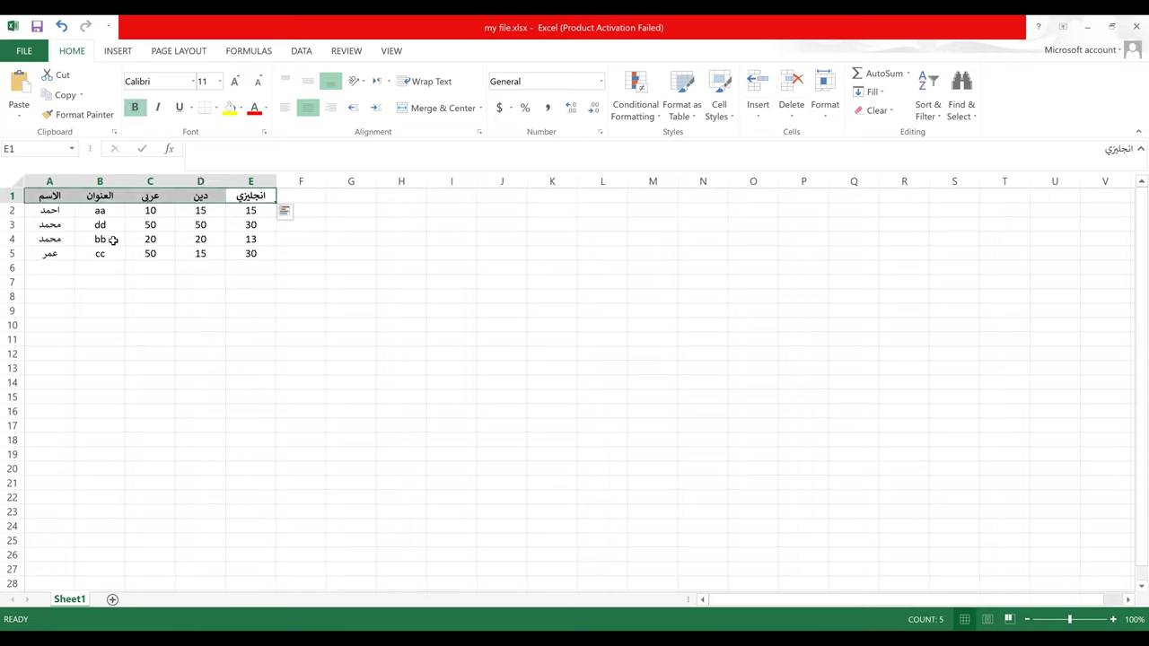
left_click_drag(50, 210, 49, 252)
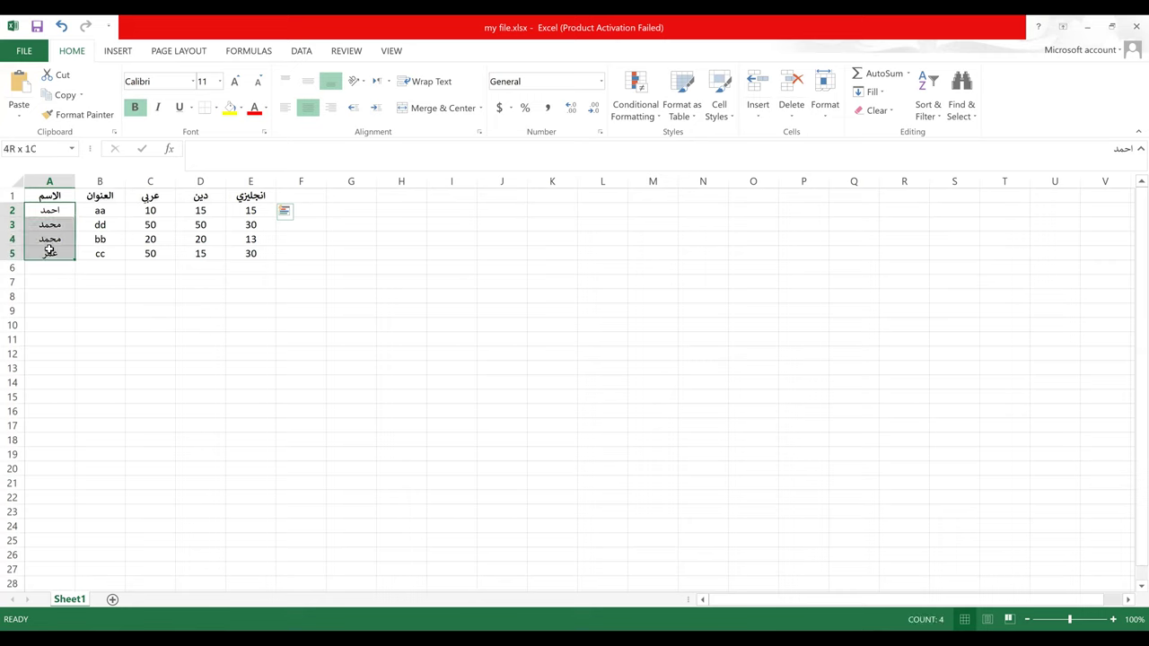
key("ctrl+b")
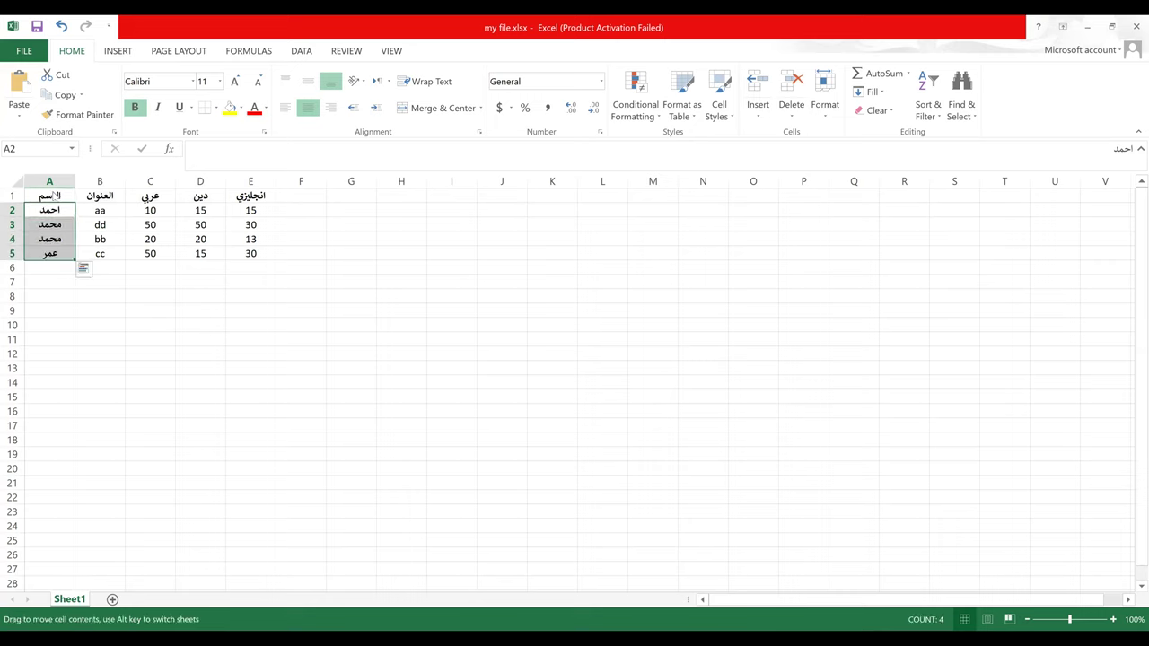
Step: Cancel the accidental move onto the header data and reselect A1:E1
left_click_drag(53, 208, 55, 196)
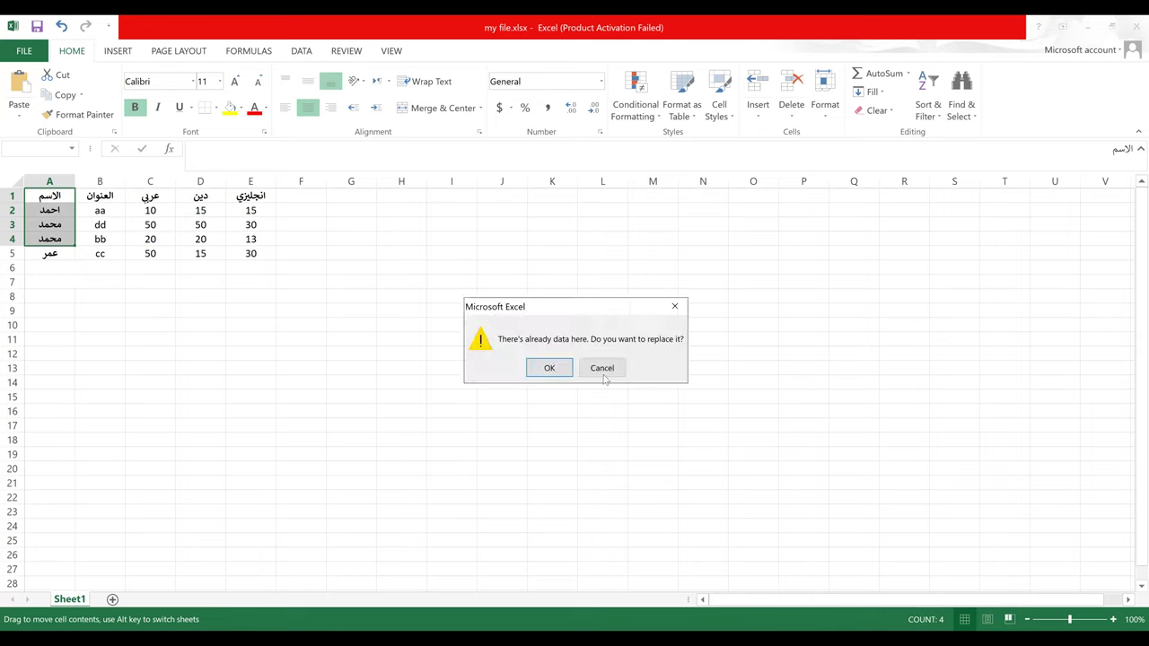
left_click(608, 374)
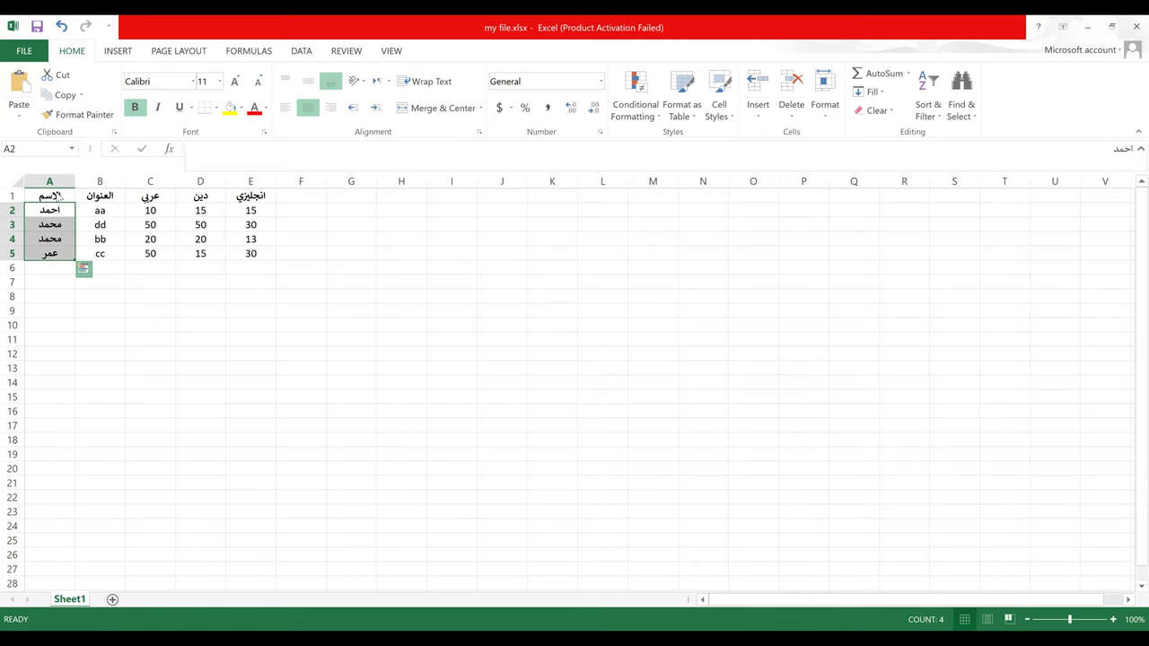
key("ctrl+q")
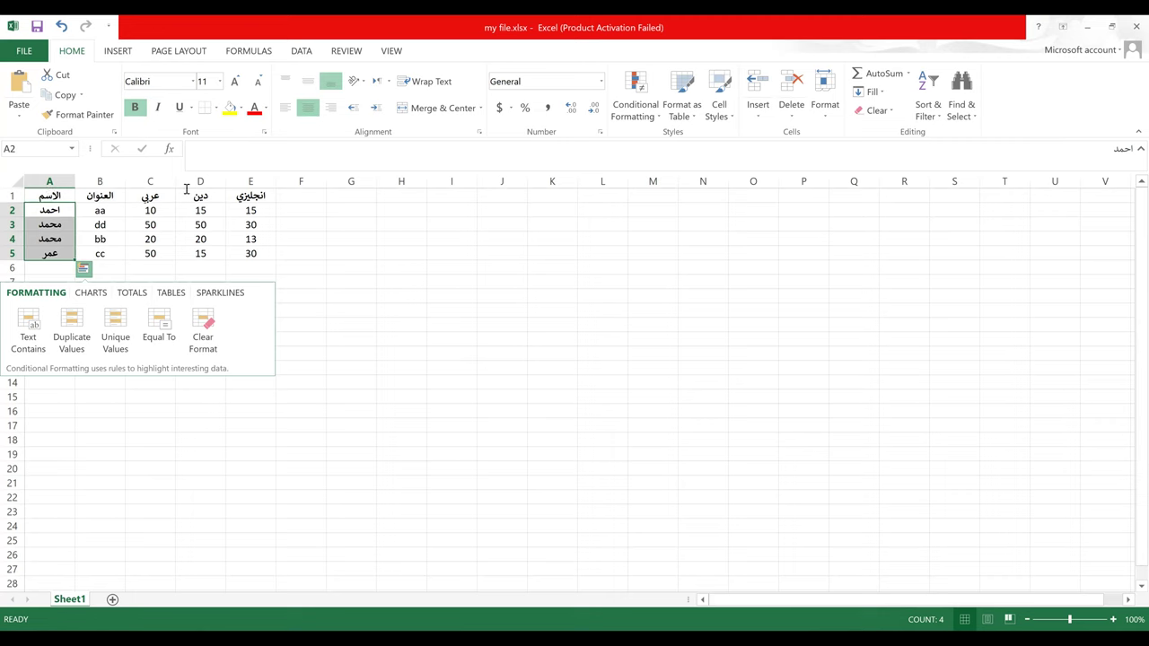
key("Up")
key("F2")
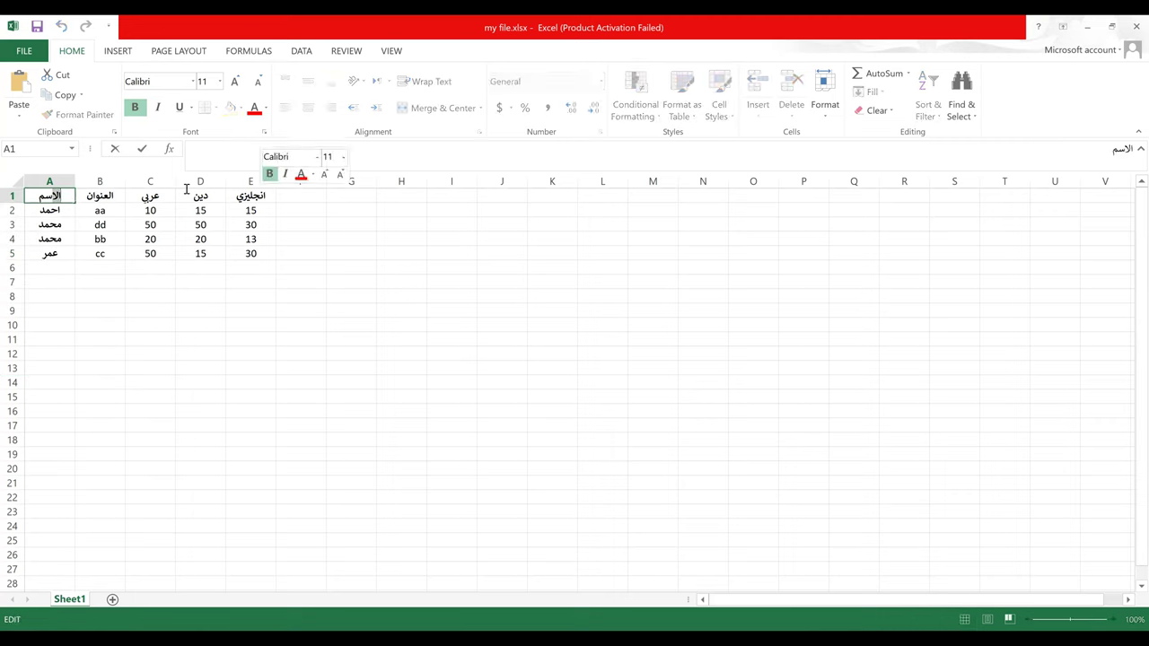
left_click_drag(251, 196, 49, 195)
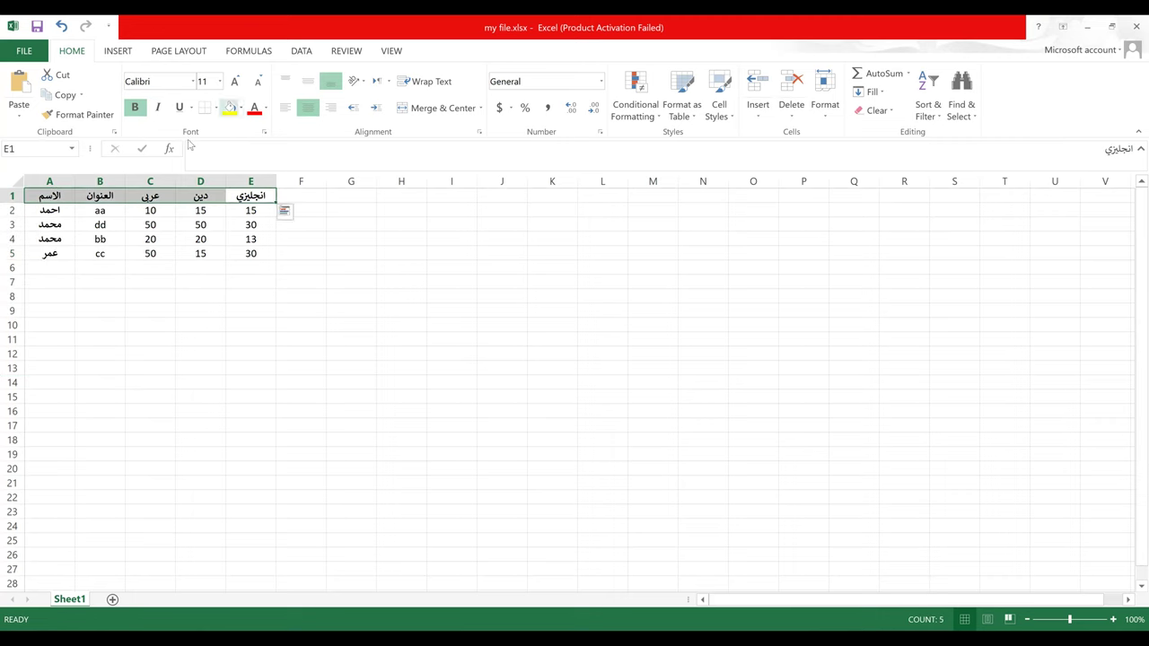
Step: Fill the header row yellow and colour the names in A2:A5 red
left_click(230, 107)
left_click(56, 211)
key("ctrl+Down")
left_click_drag(56, 210, 57, 250)
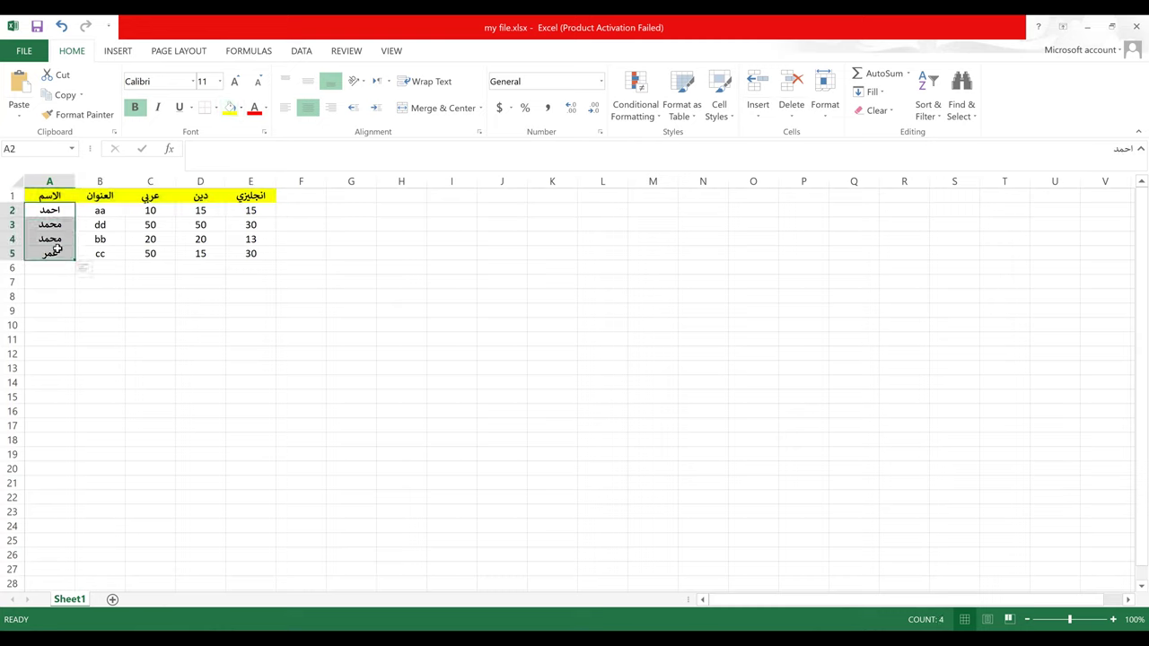
left_click(252, 107)
left_click(150, 324)
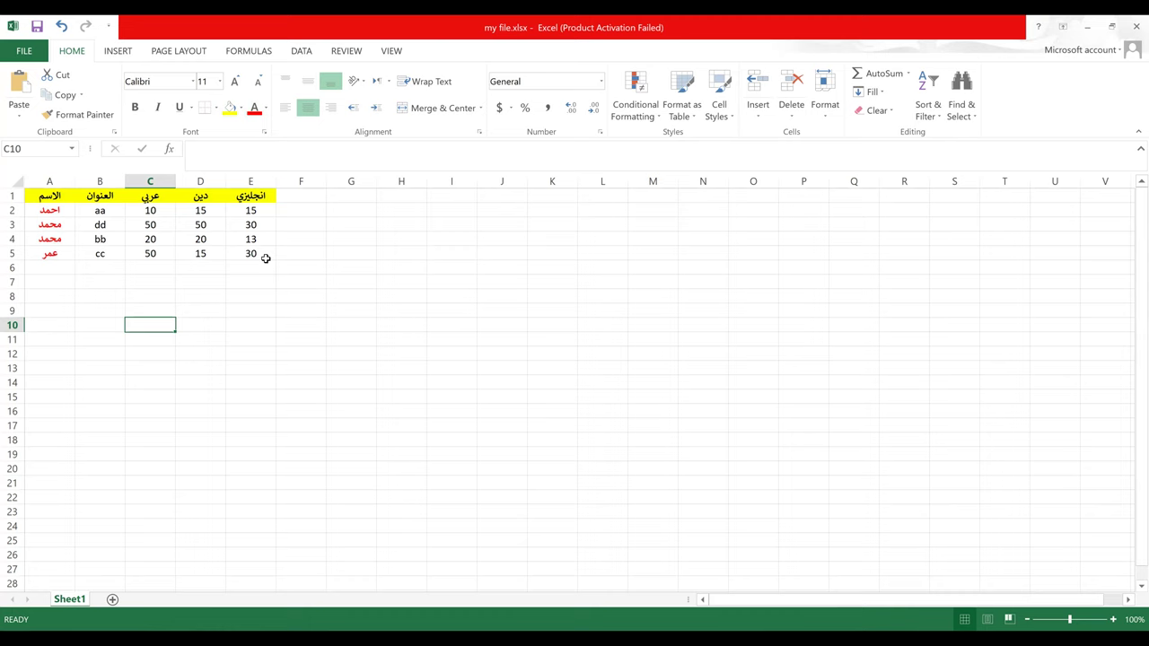
Step: Apply All Borders to the whole table A1:E5
left_click_drag(265, 258, 22, 196)
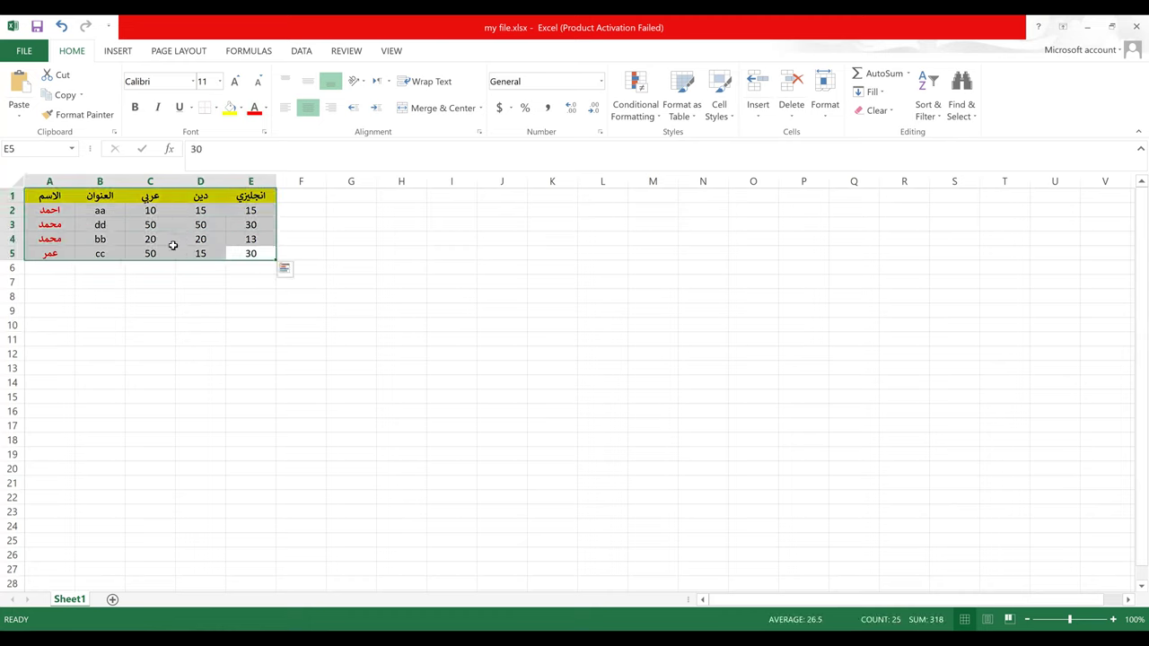
left_click(206, 335)
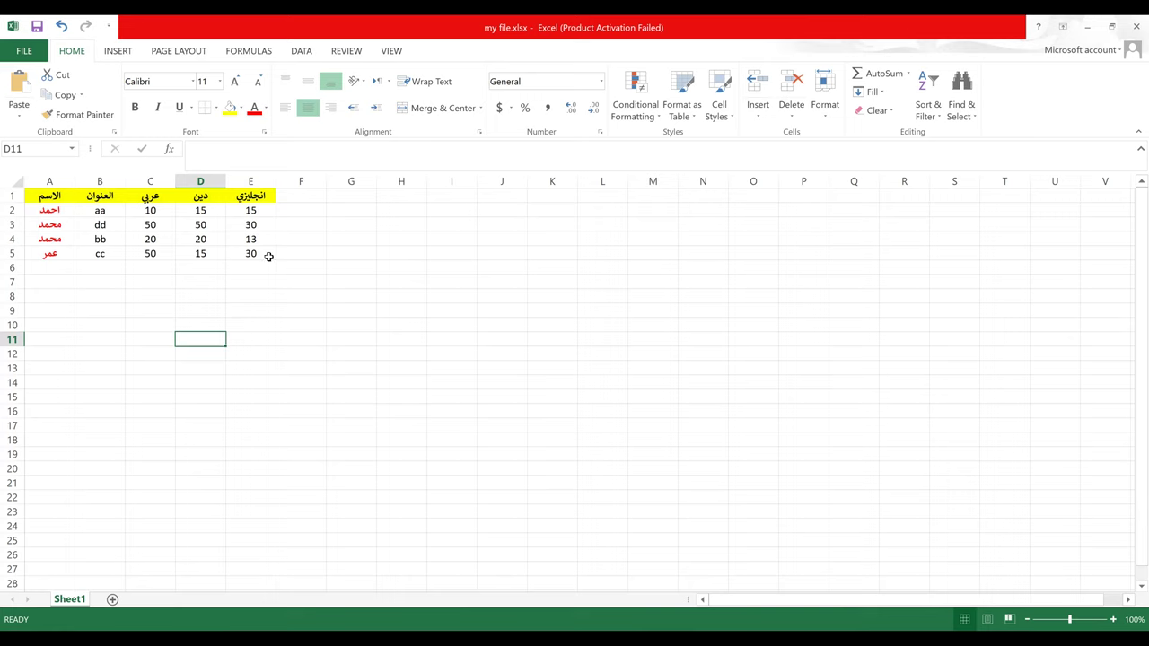
left_click_drag(268, 256, 29, 194)
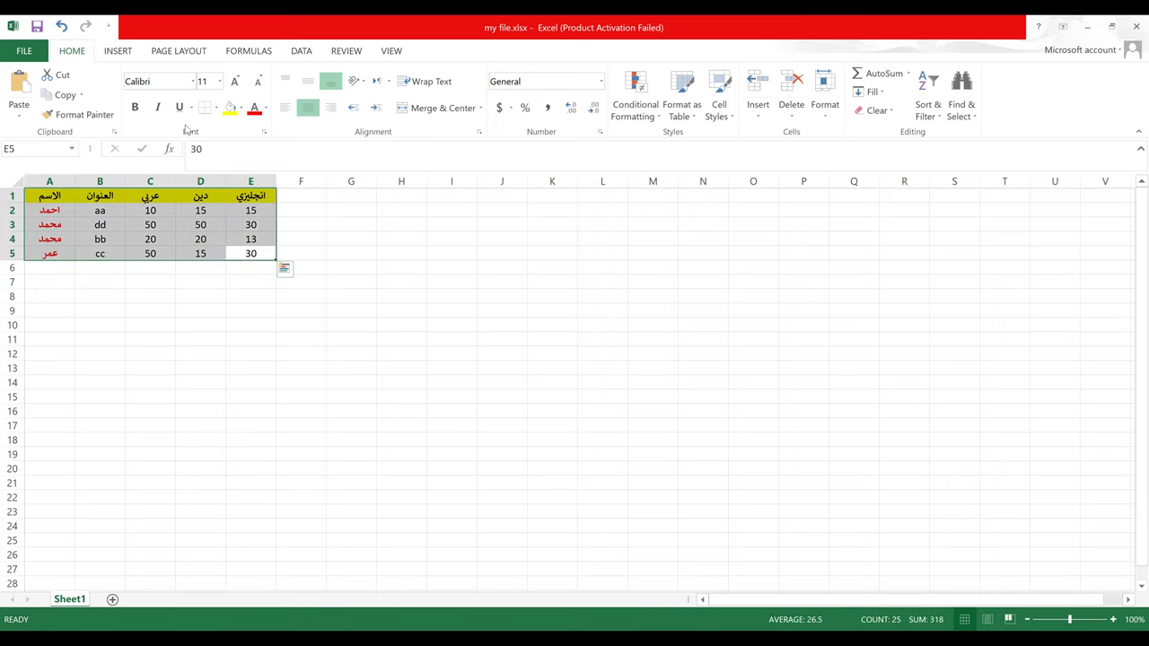
left_click(216, 107)
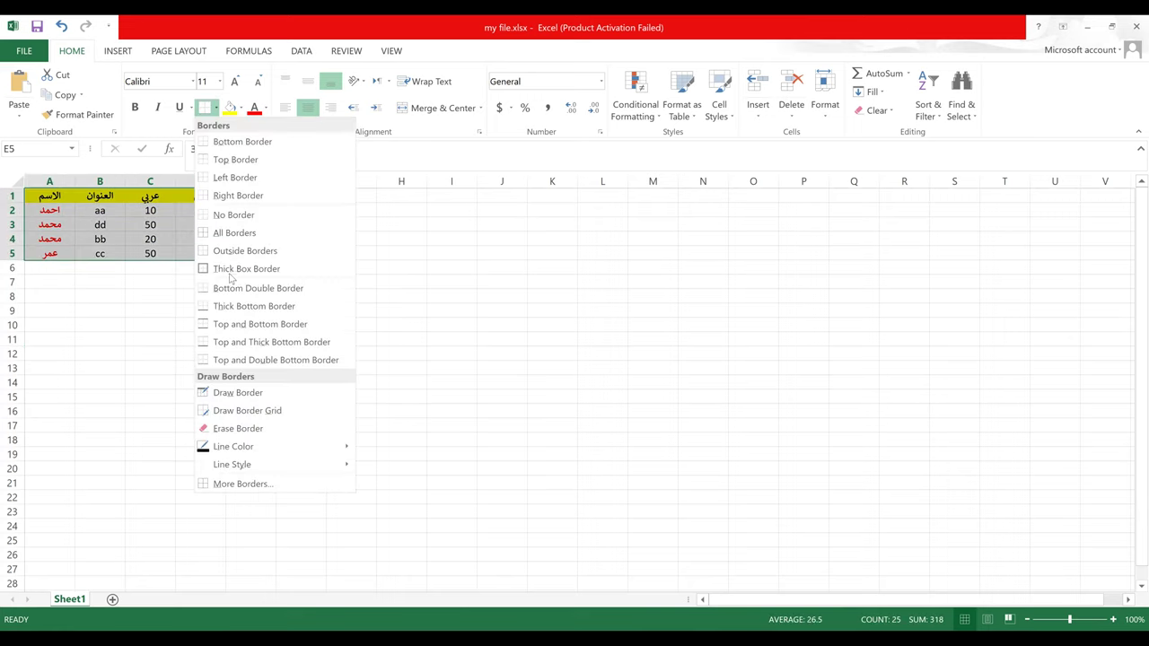
left_click(233, 234)
left_click(215, 354)
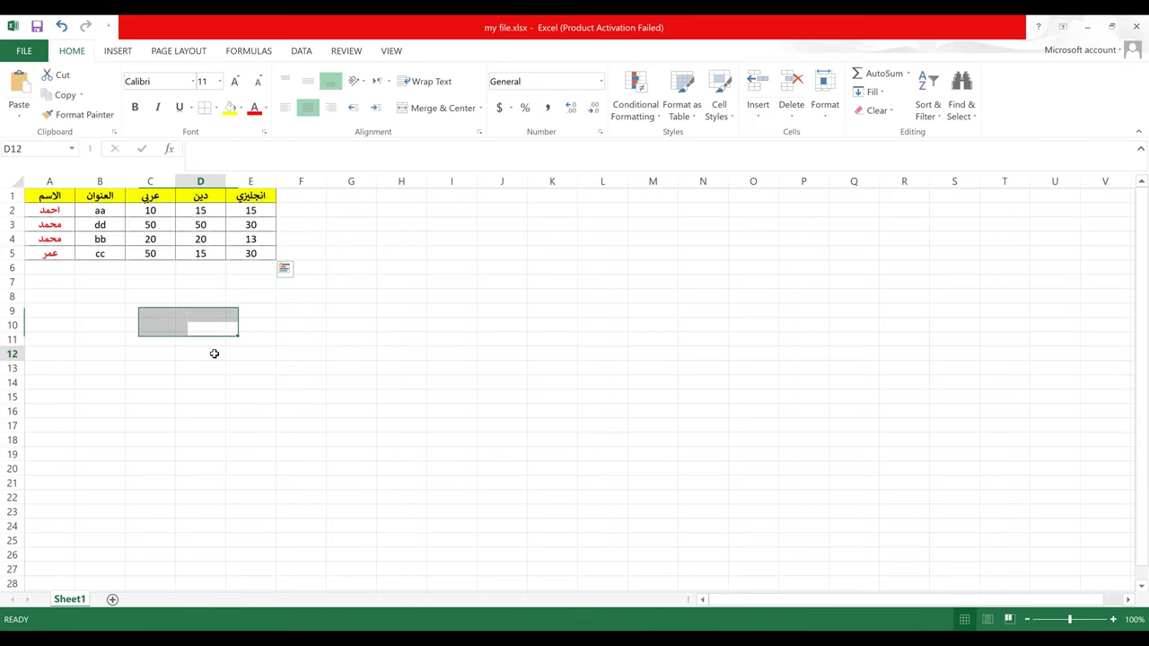
left_click(254, 256)
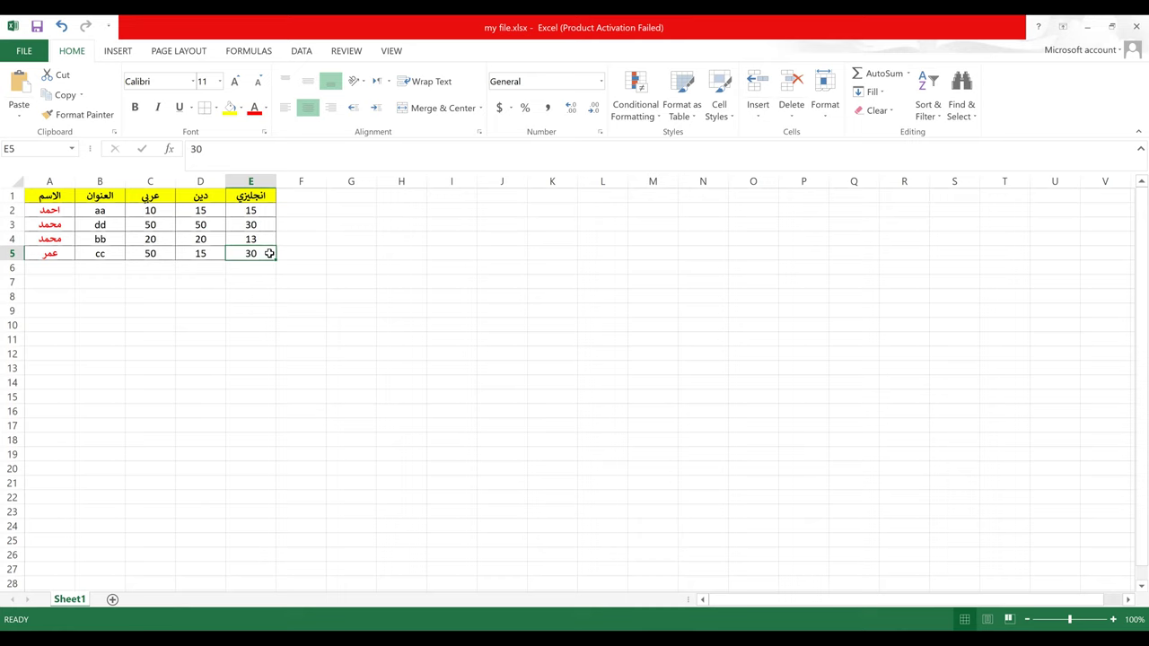
left_click(177, 355)
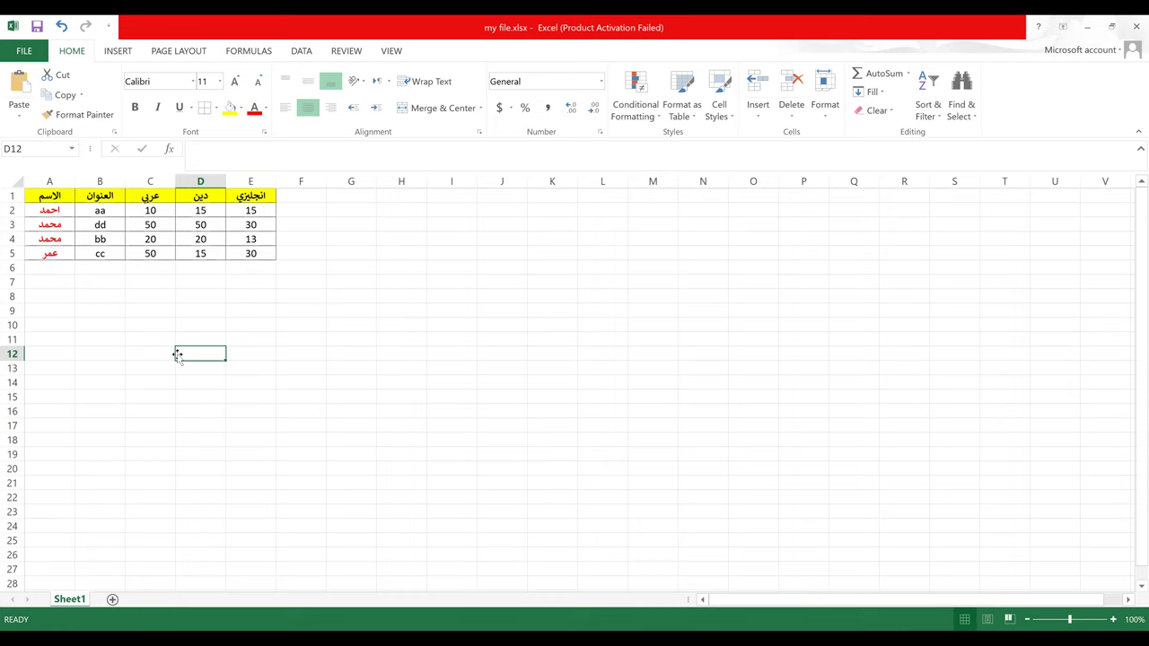
Step: Rename Sheet1 to اولي
right_click(69, 600)
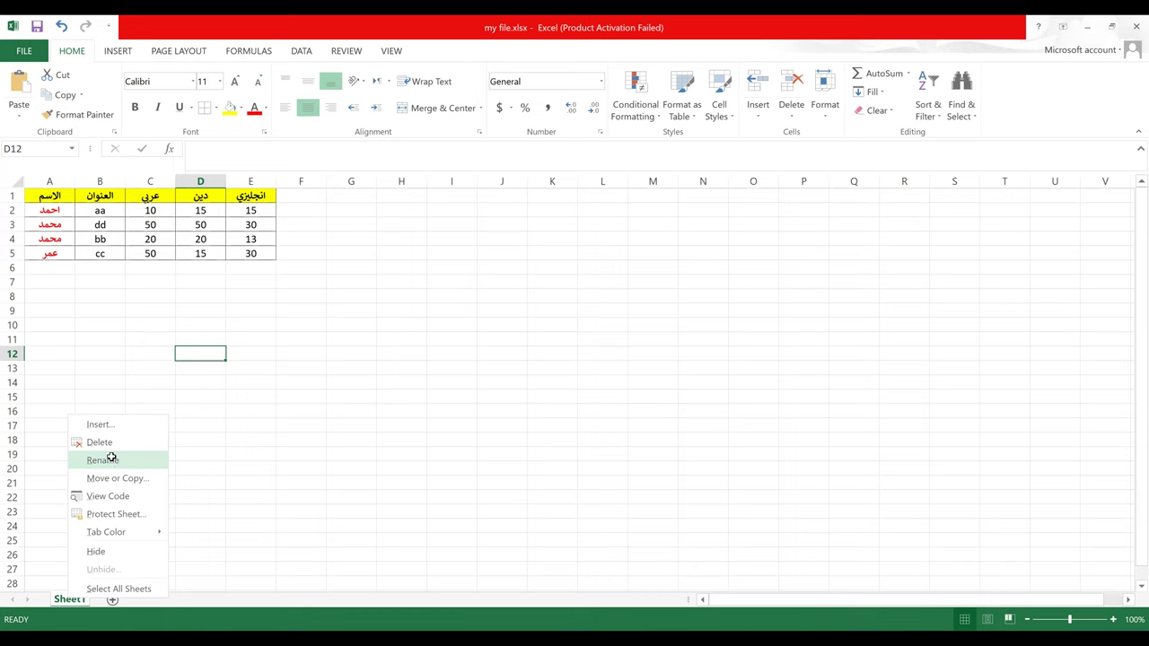
left_click(102, 461)
key("BackSpace")
type("اولي")
key("Return")
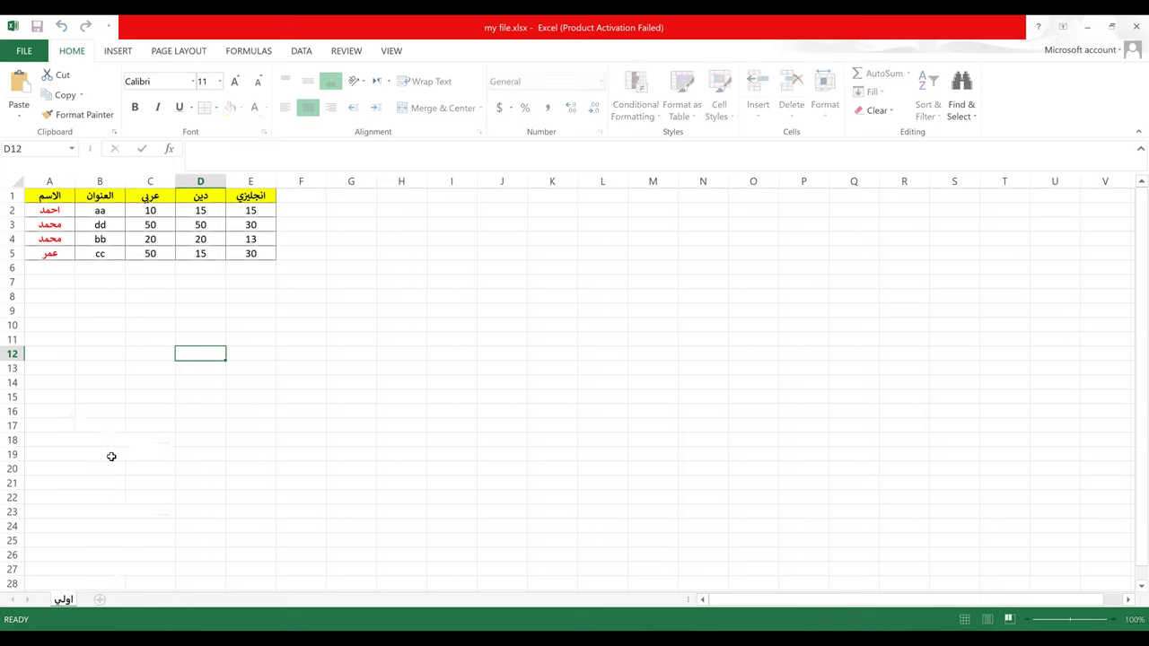
Step: Add a new sheet named ثانيه and return to the اولي sheet
left_click(101, 601)
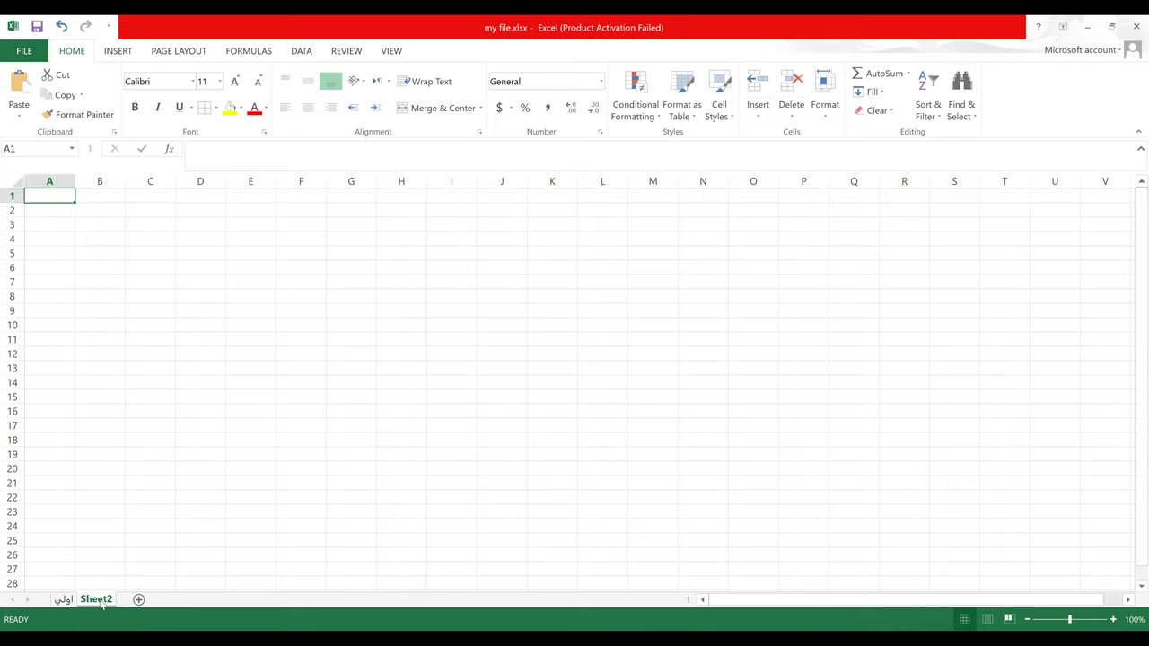
right_click(101, 604)
left_click(139, 458)
type("ثانيه")
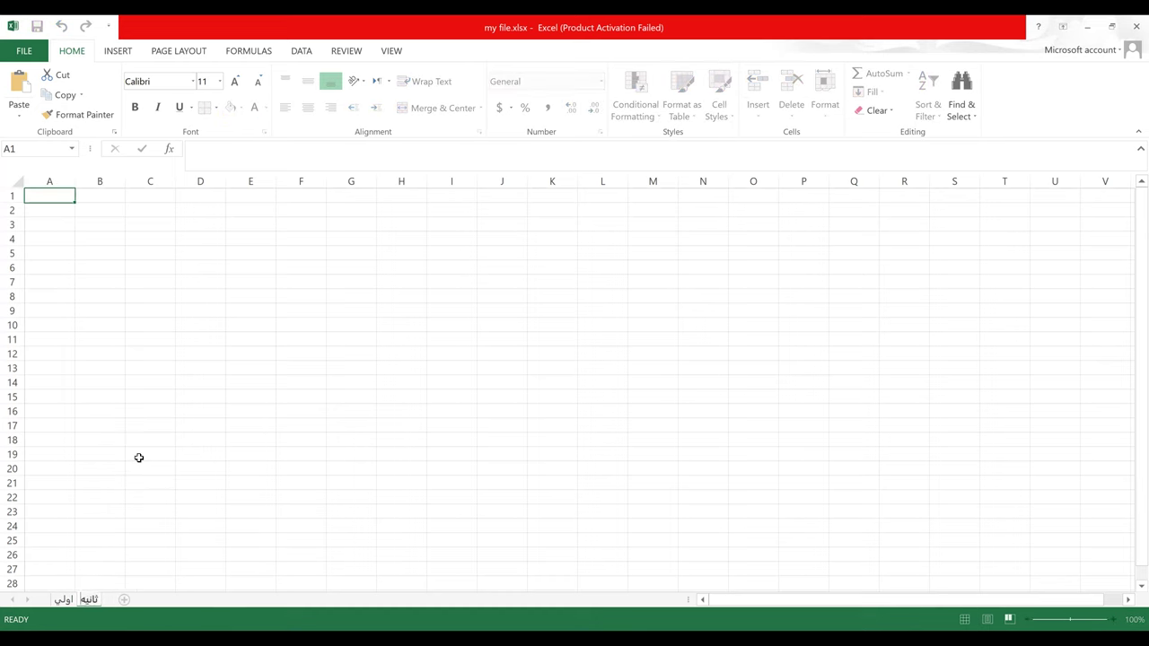
key("Return")
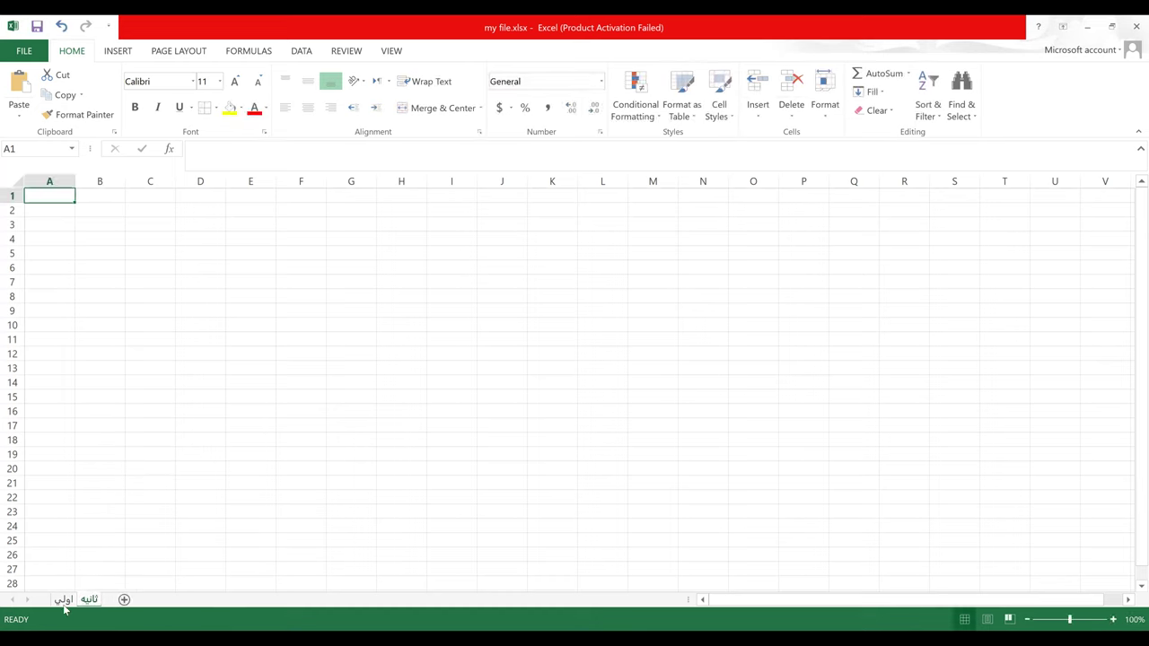
left_click(65, 600)
Step: Add three blank sheets: Sheet3, Sheet4 and Sheet5
left_click(139, 299)
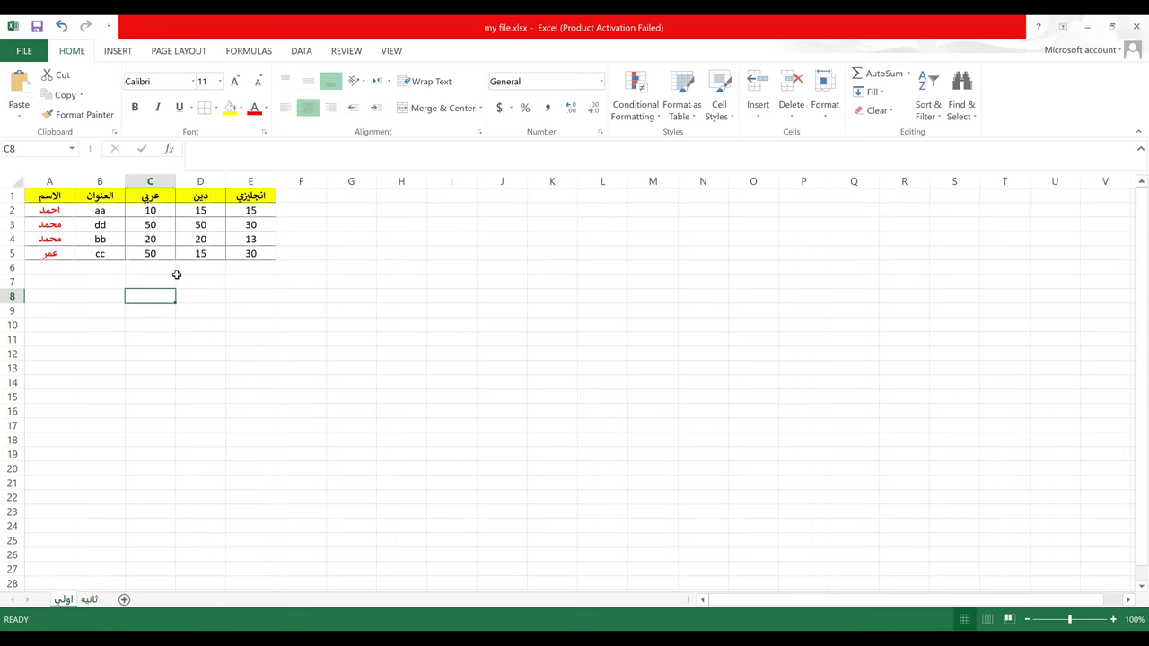
left_click_drag(260, 254, 48, 195)
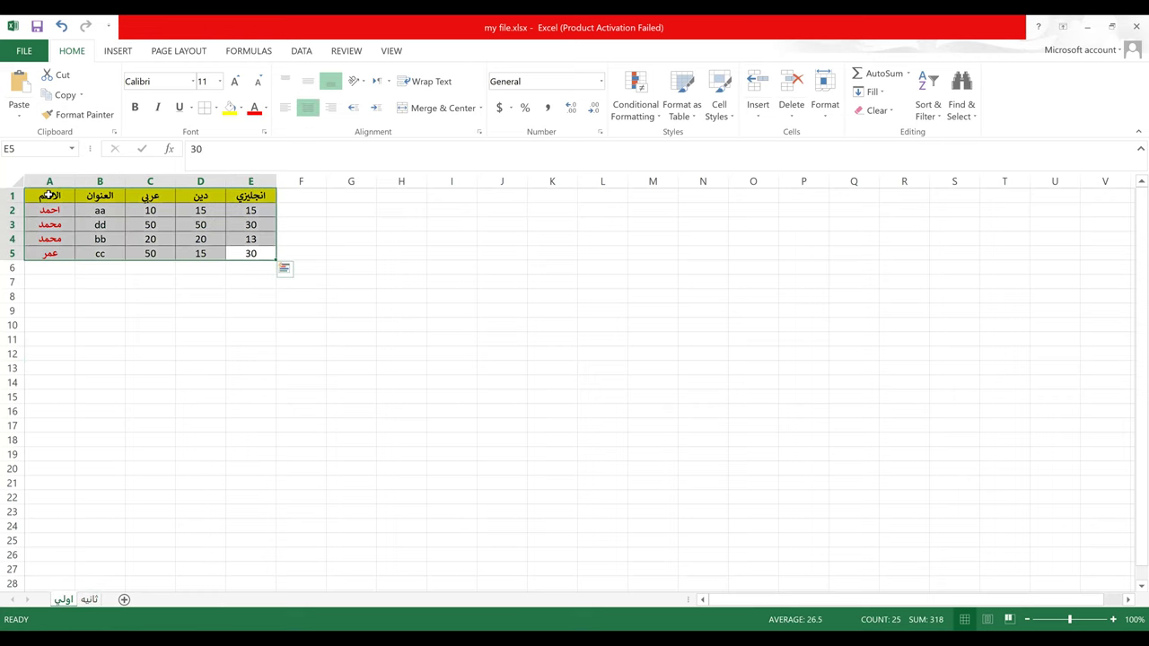
left_click(125, 602)
left_click(164, 601)
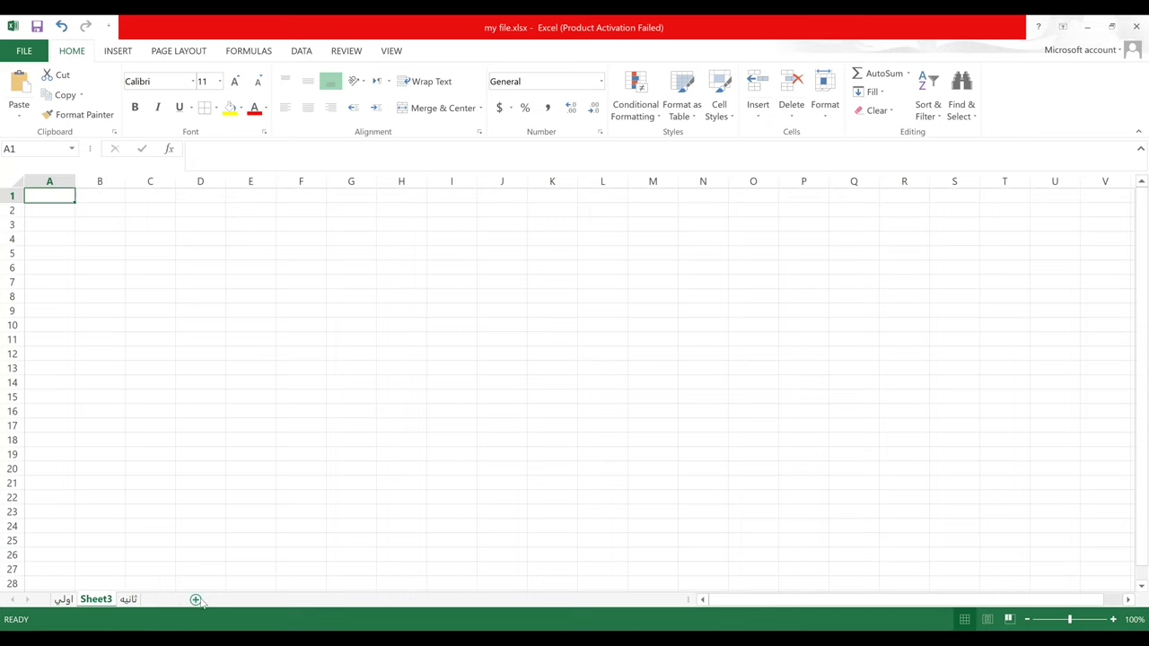
left_click(203, 599)
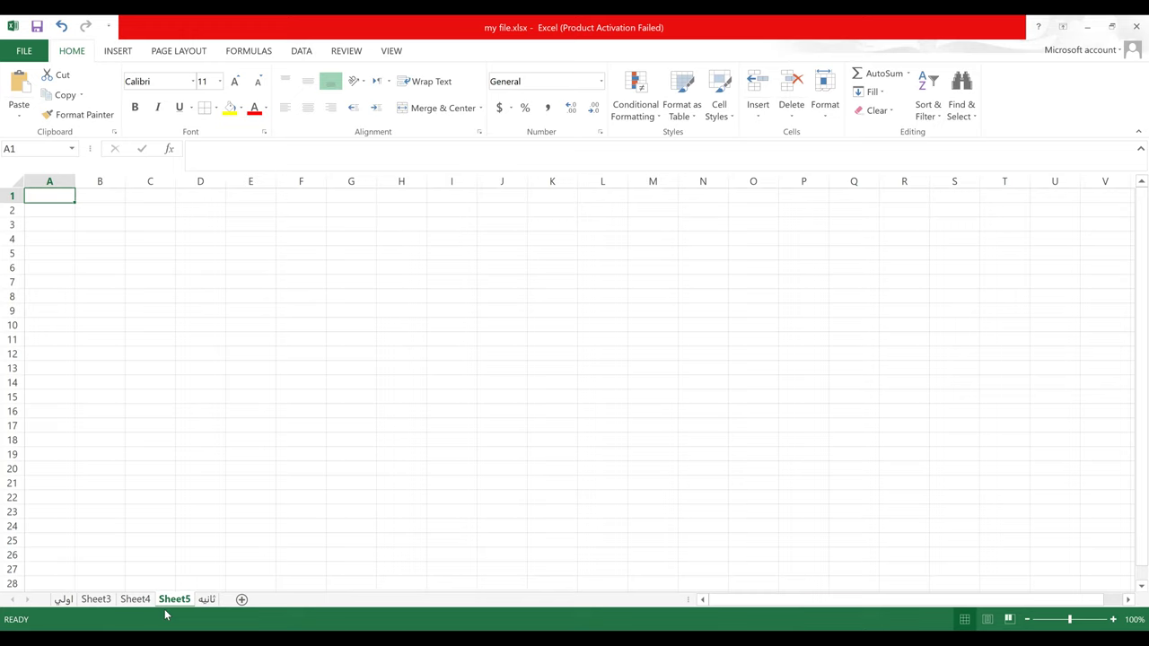
Step: Try grouping the Sheet3 and Sheet4 tabs, ending with Sheet5 selected
left_click(97, 605, "ctrl")
left_click(67, 600)
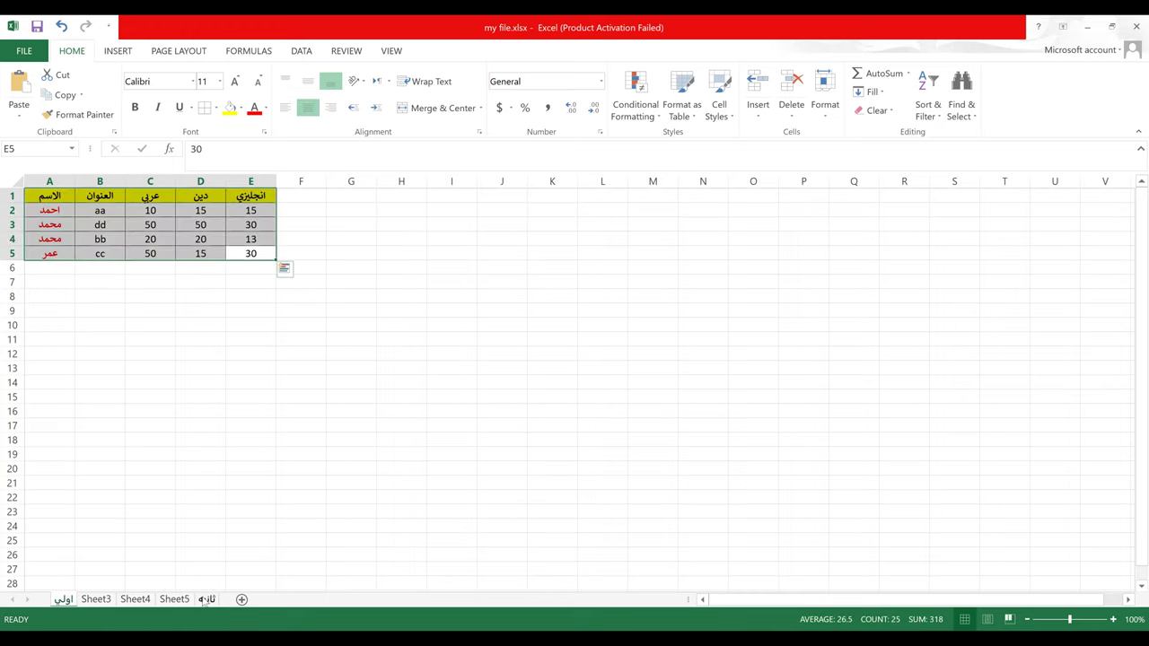
left_click(97, 339)
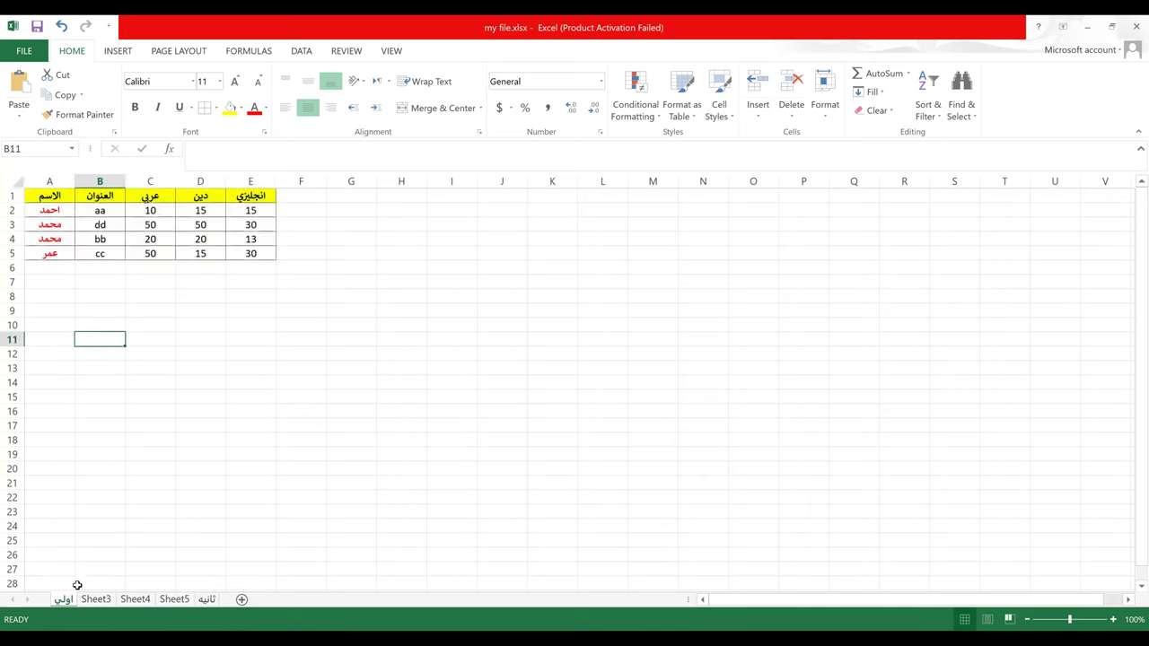
left_click(95, 600)
left_click(135, 599, "ctrl")
left_click(169, 600)
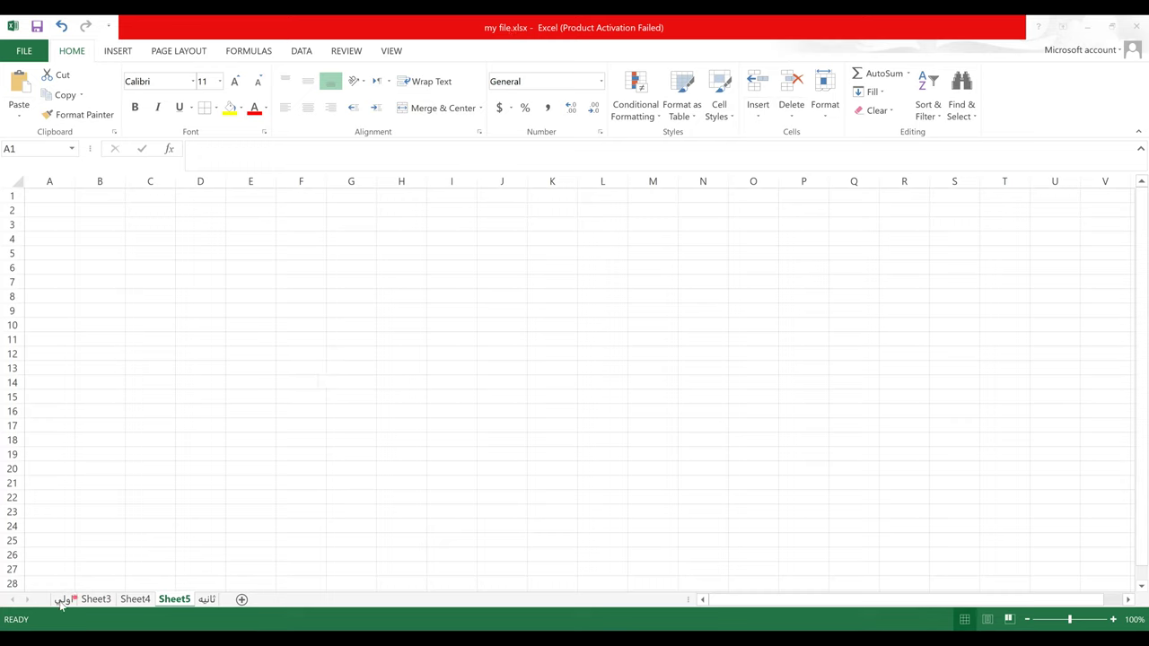
Step: Copy the table A1:E5 from the اولي sheet
left_click_drag(61, 604, 199, 602)
left_click(207, 600)
left_click(184, 599, "ctrl")
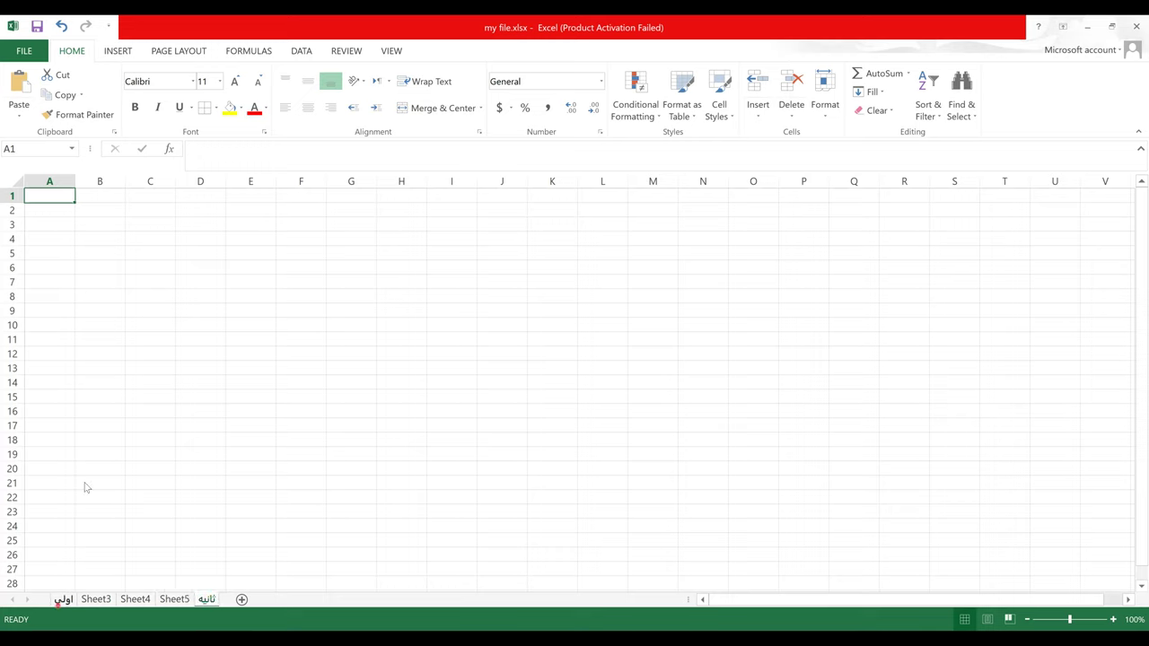
left_click_drag(252, 253, 46, 213)
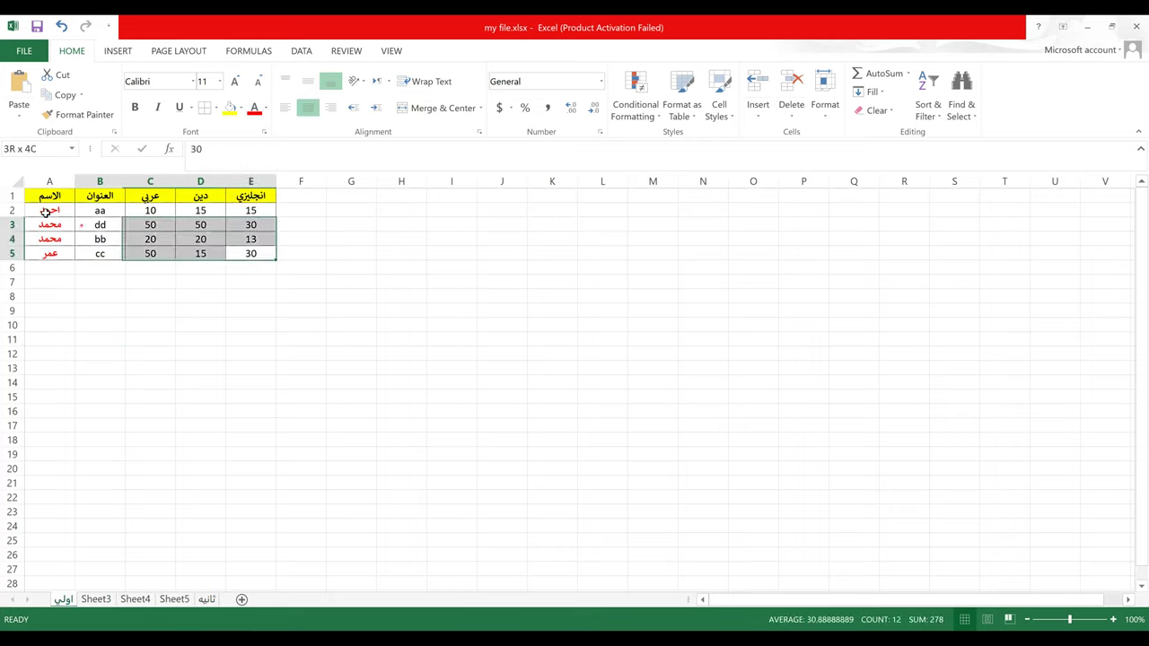
key("shift+Up")
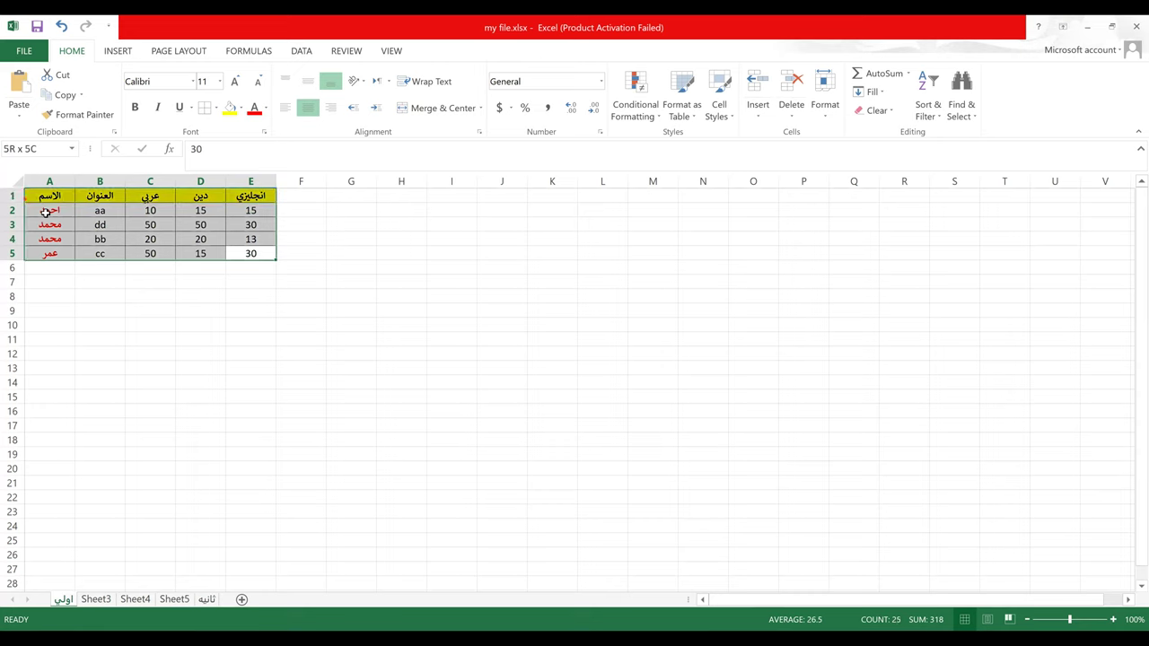
key("ctrl+c")
Step: Paste the table at cell A1 of the ثانيه sheet and check its cells
left_click(207, 599)
left_click(51, 196)
key("ctrl+v")
left_click(170, 308)
left_click(61, 213)
left_click(63, 225)
left_click(61, 254)
Step: Compare the pasted columns D and E with the original, then select Sheet5
left_click(200, 181)
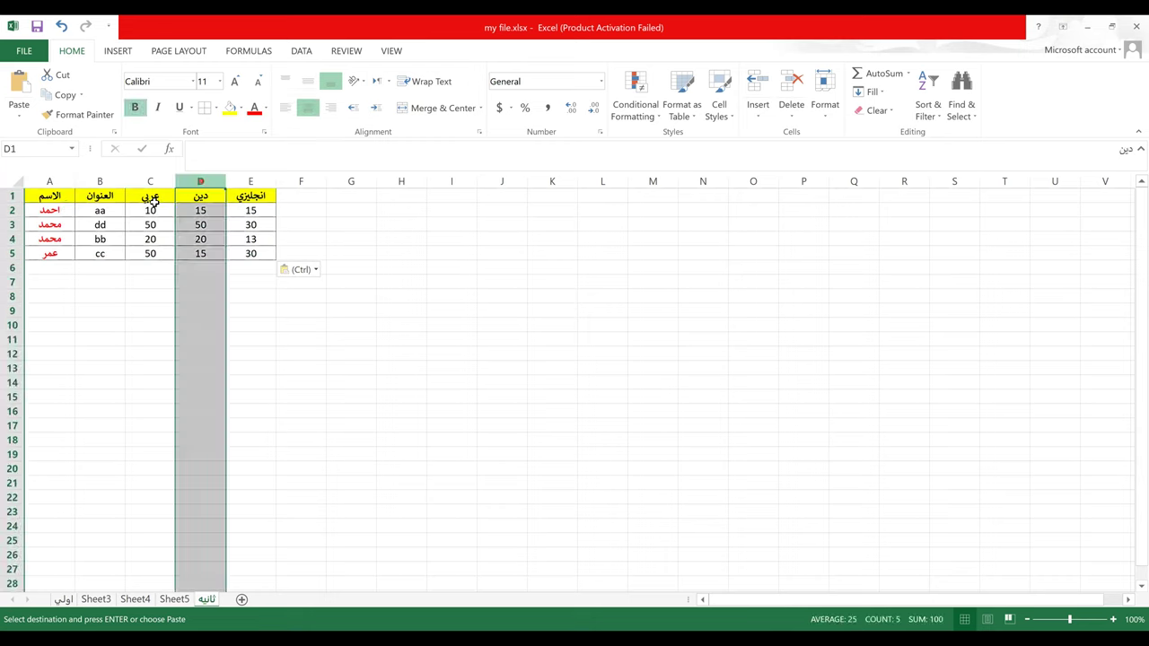
left_click(270, 321)
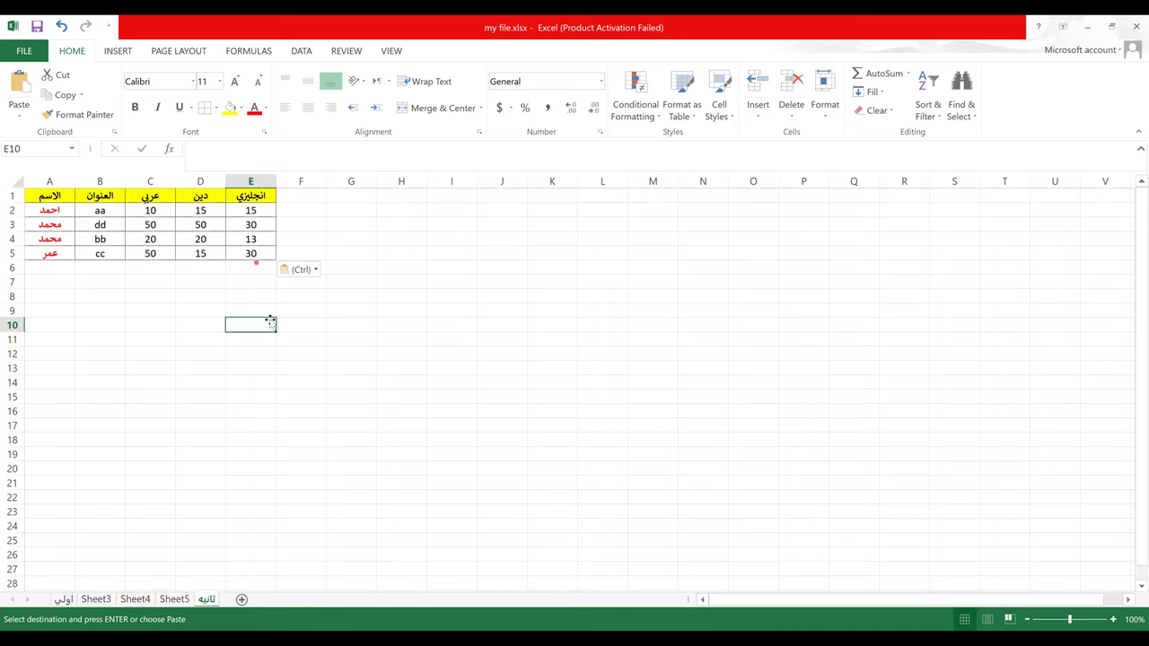
left_click(256, 181)
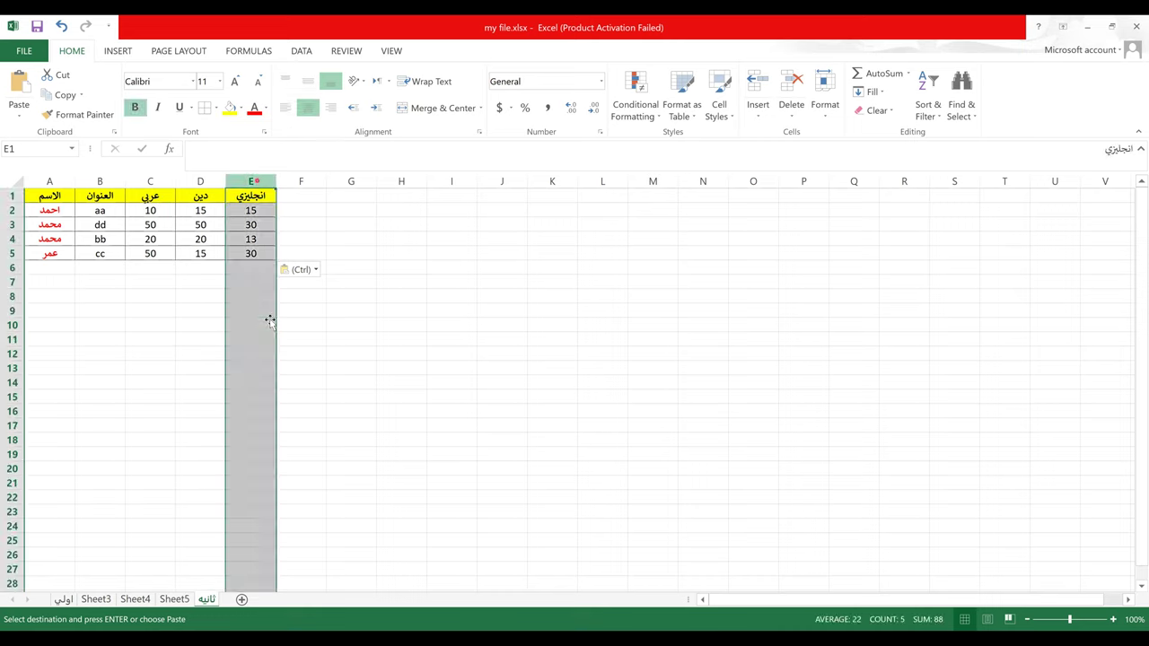
left_click(198, 283)
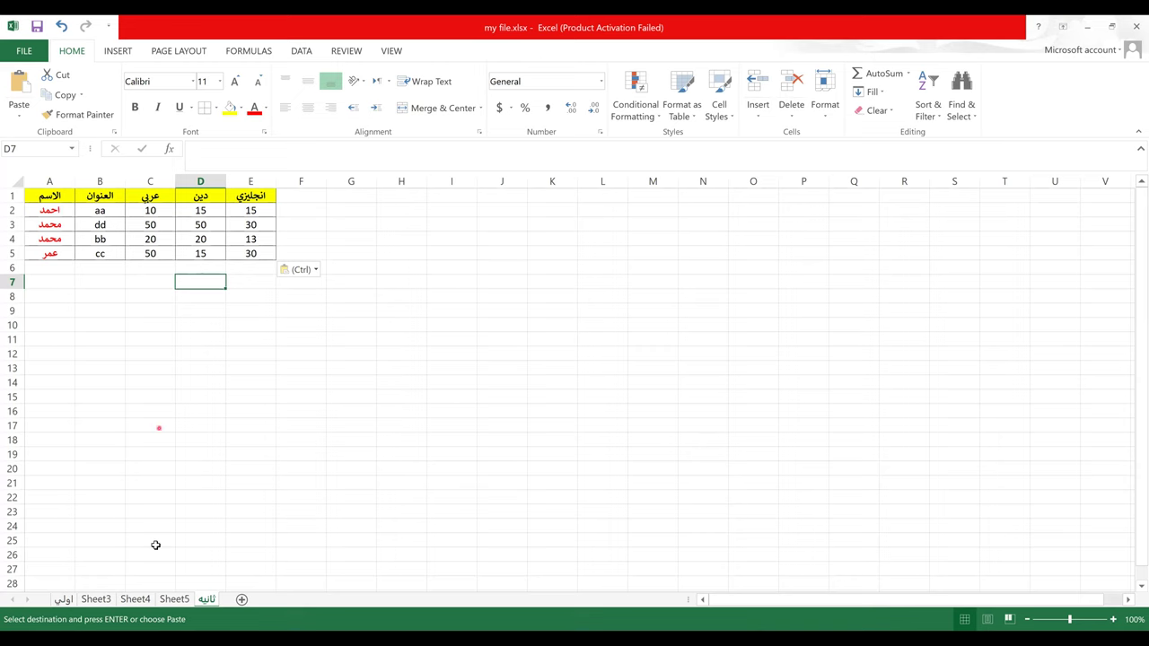
left_click(153, 599)
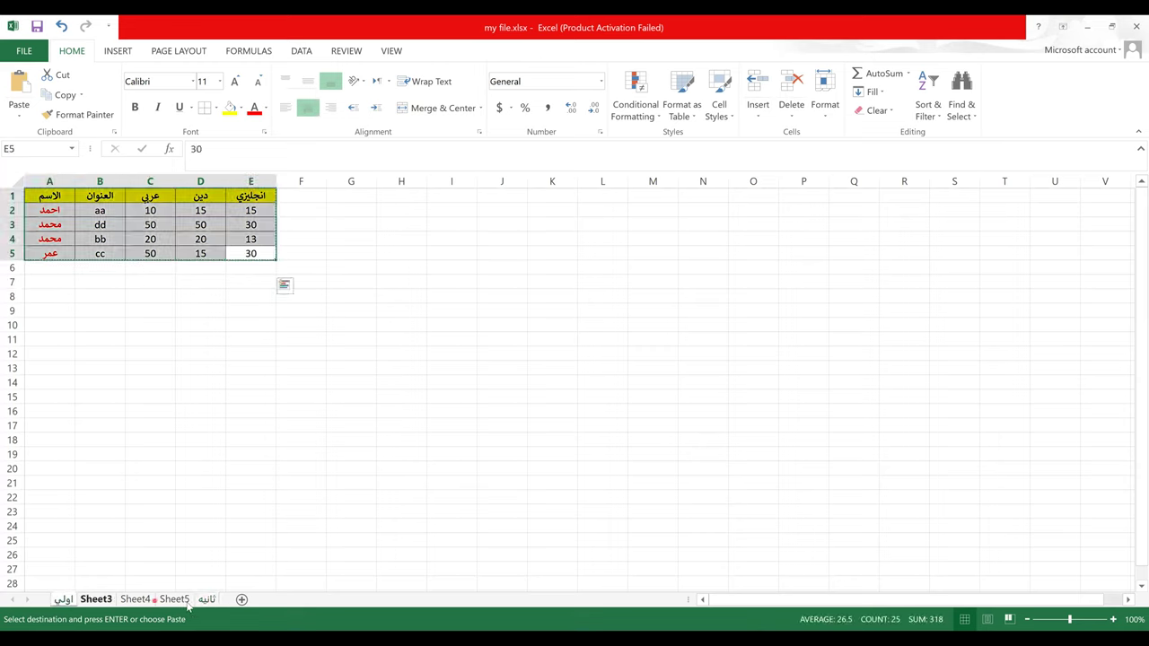
left_click(206, 602)
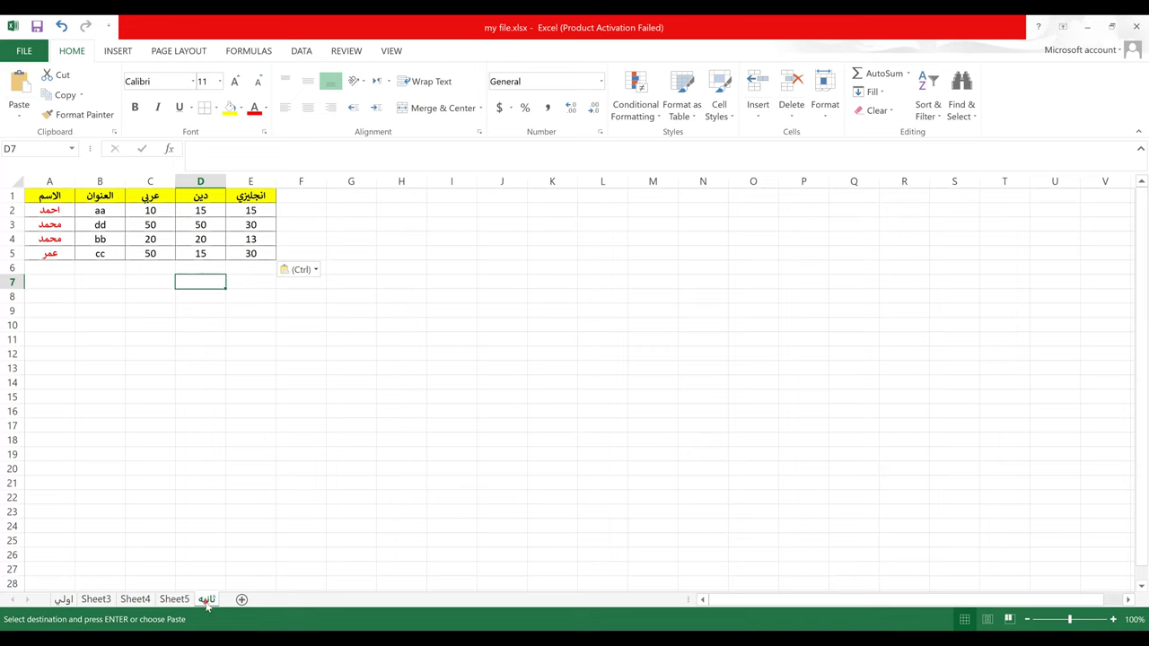
left_click(177, 600)
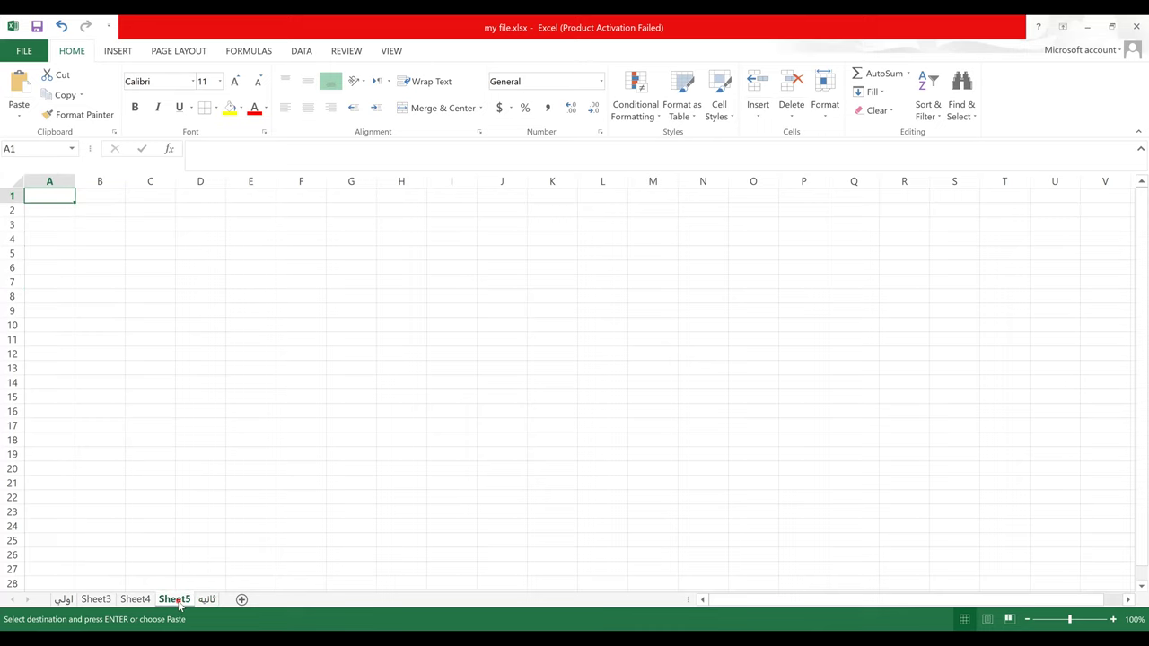
right_click(179, 601)
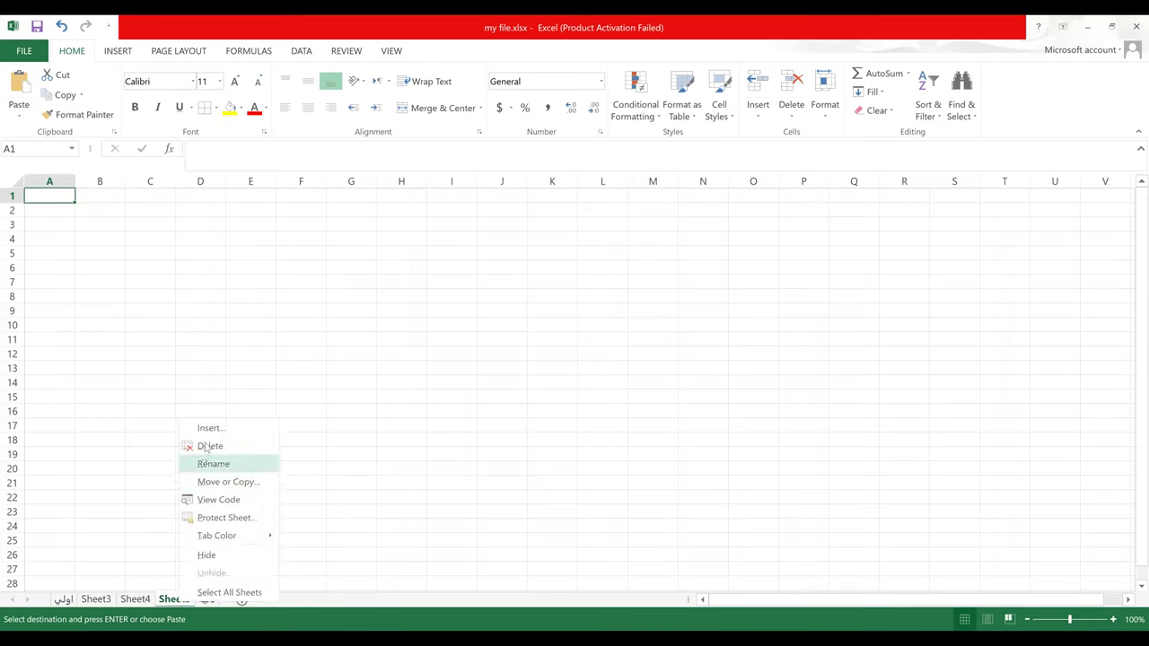
Step: Delete Sheet5 and Sheet4 from the workbook
key("d")
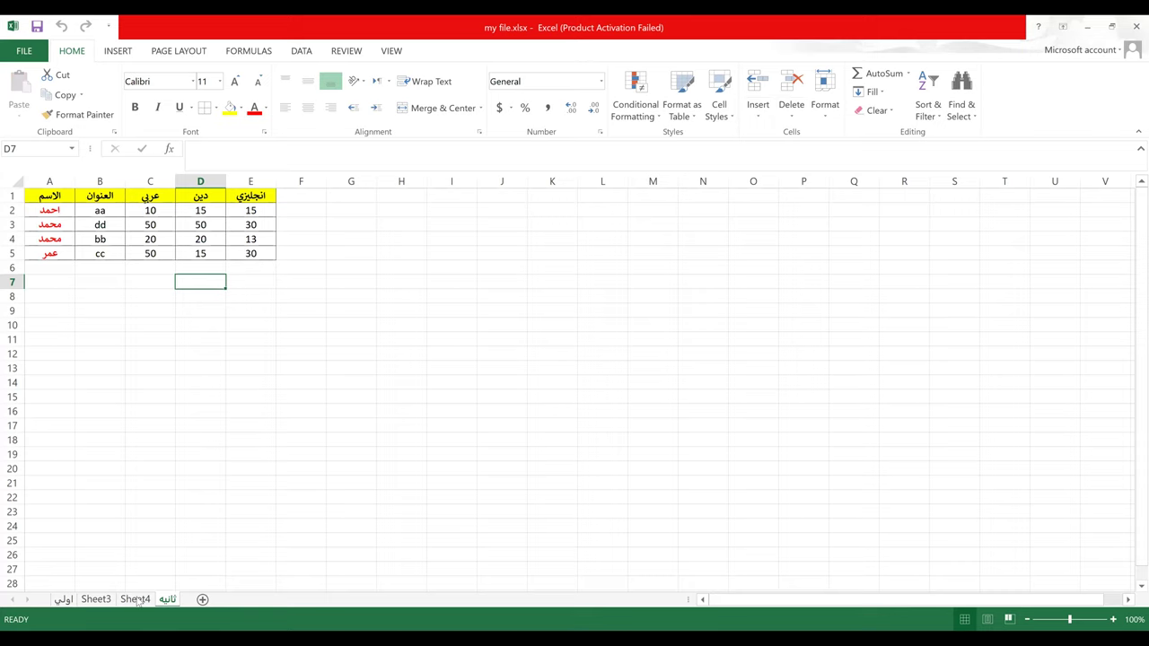
left_click(135, 600)
right_click(137, 601)
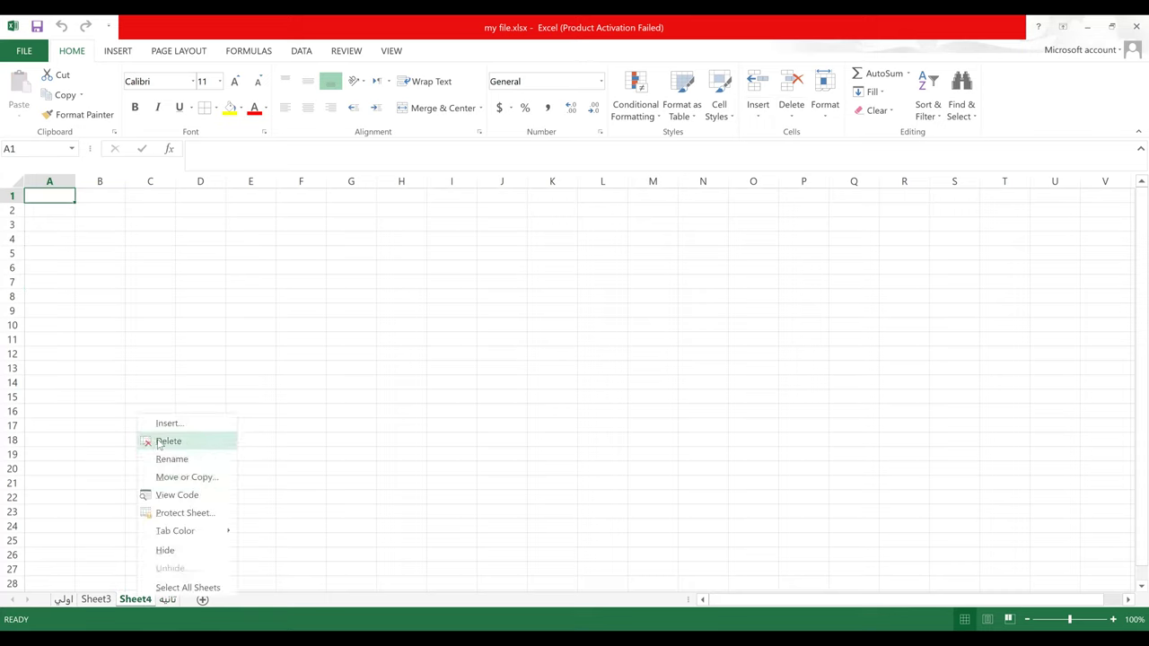
key("d")
left_click(99, 601)
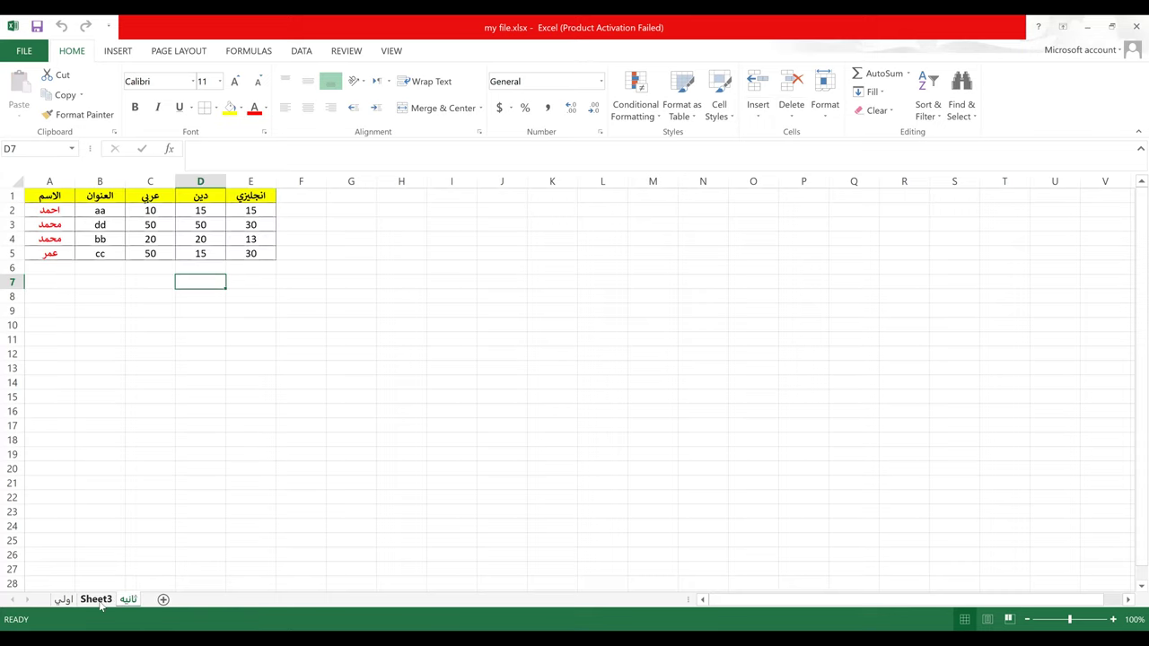
Step: Rename Sheet3 to ثالثة, then go back to the اولي sheet
right_click(98, 600)
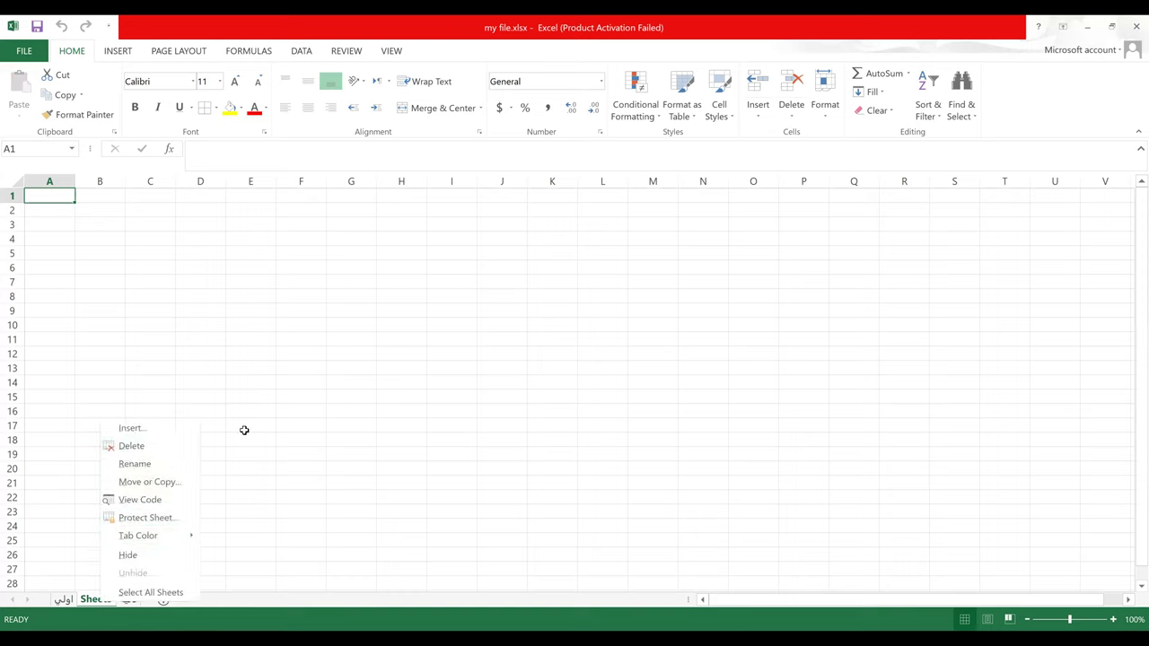
left_click(100, 600)
right_click(101, 600)
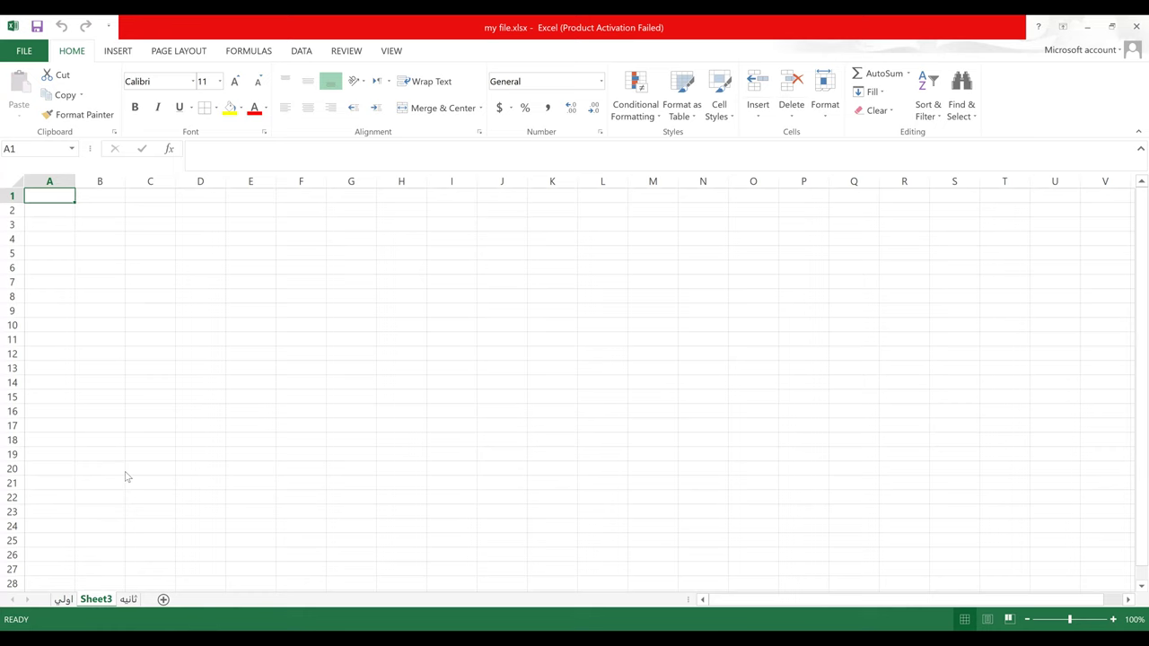
left_click(132, 461)
type("ثالث")
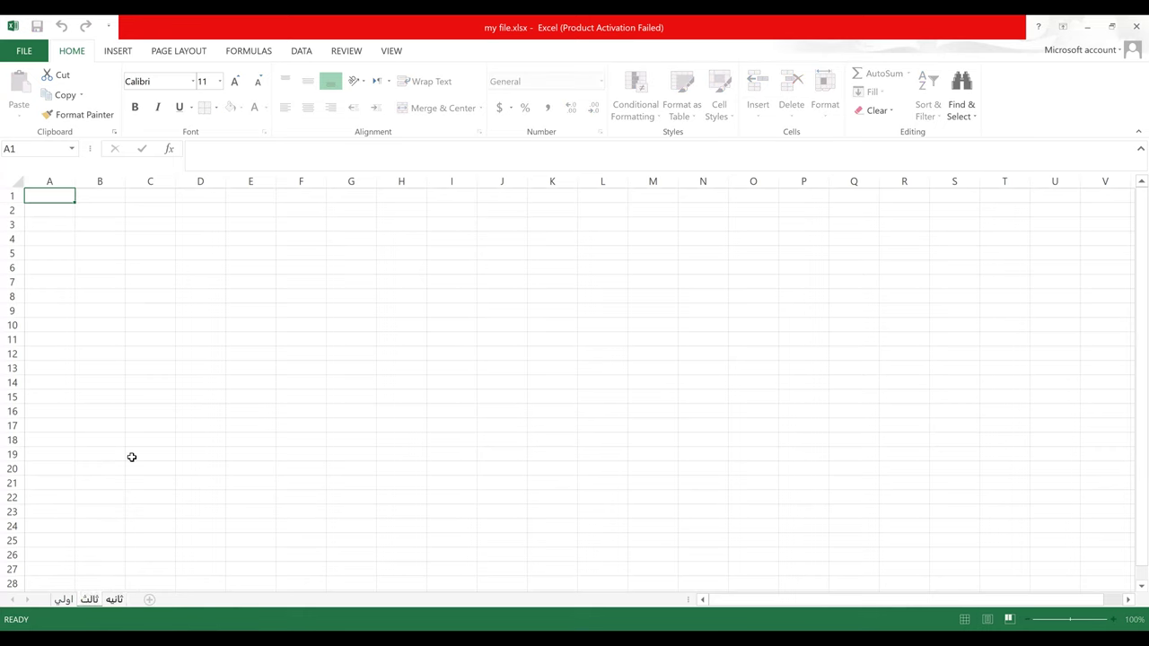
type("ة")
key("Return")
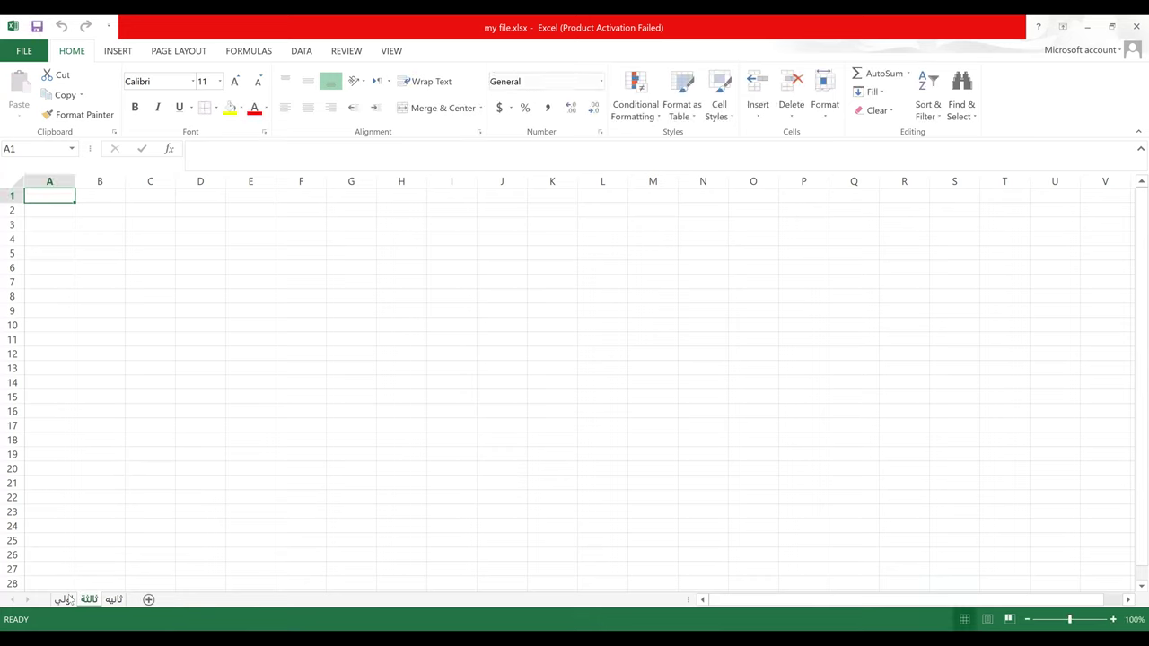
left_click(64, 600)
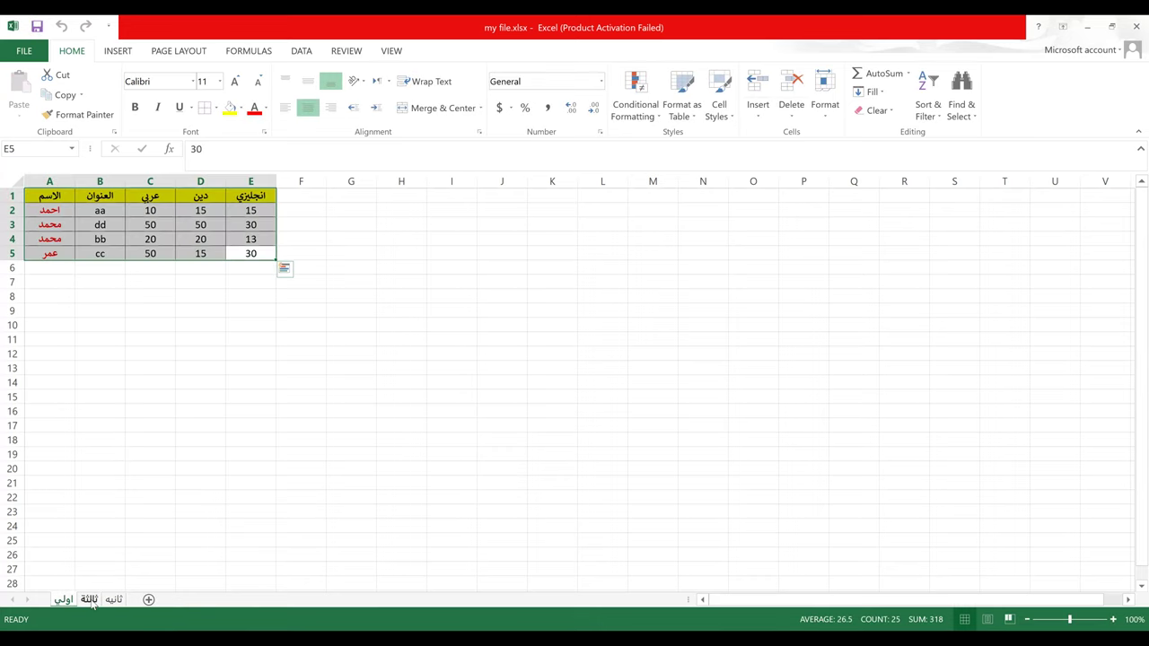
Step: Move the ثانيه sheet before ثالثة and the اولي sheet to the front
left_click(115, 600)
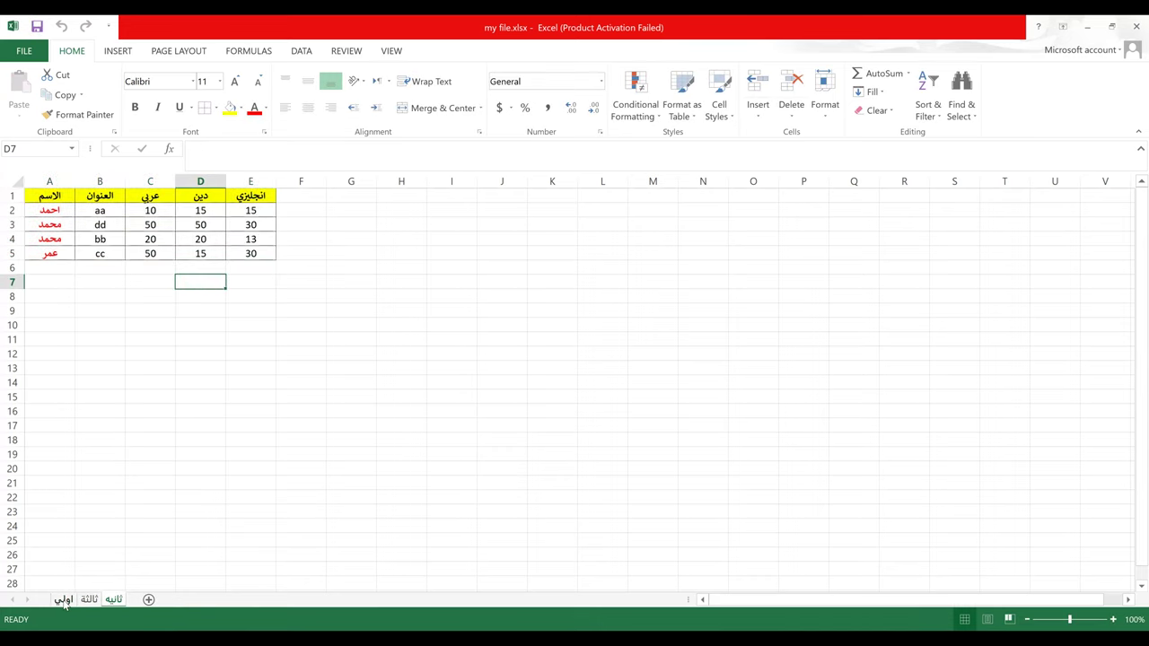
left_click(89, 599)
left_click(65, 600)
left_click(91, 600)
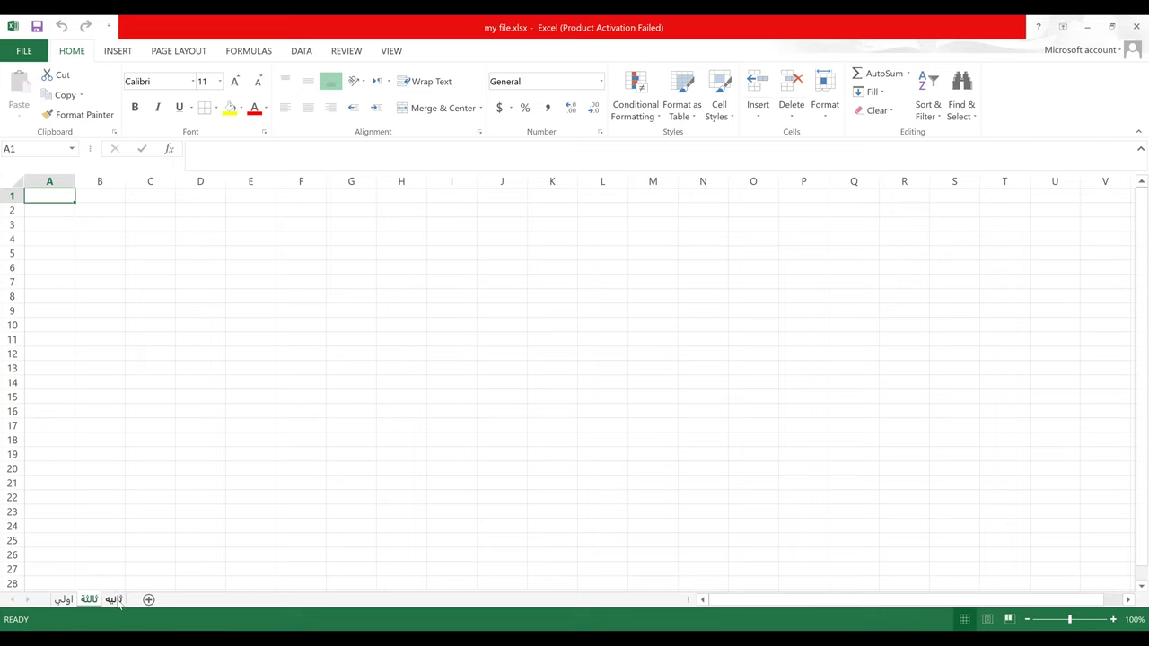
left_click_drag(116, 603, 90, 604)
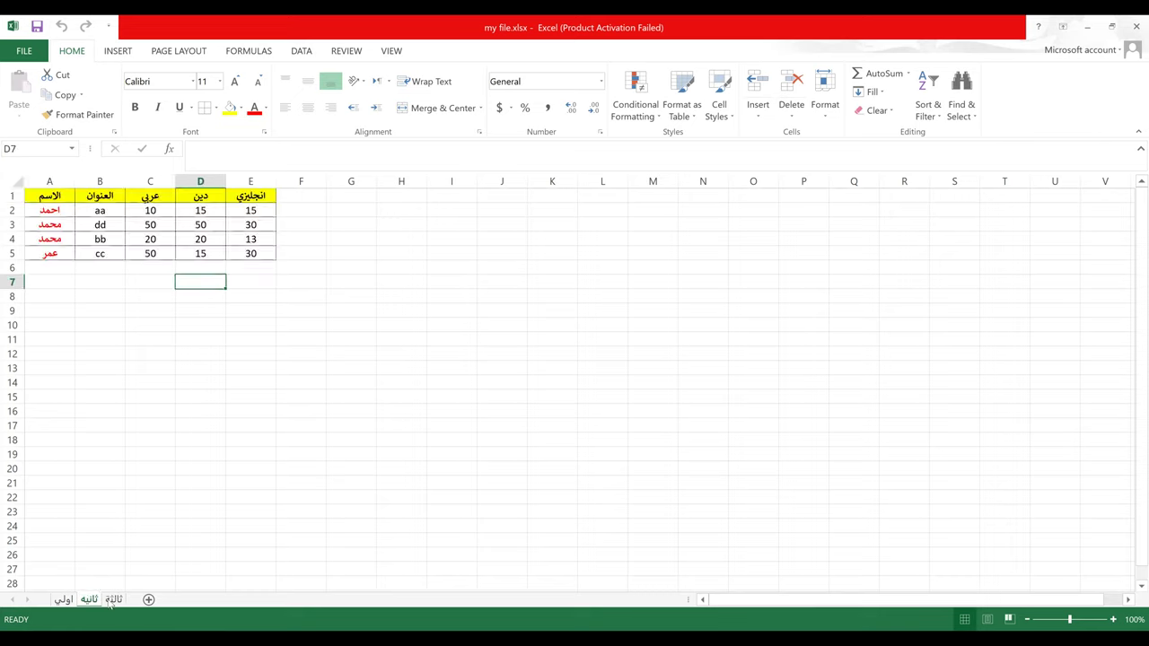
left_click_drag(67, 601, 72, 602)
left_click_drag(88, 603, 52, 602)
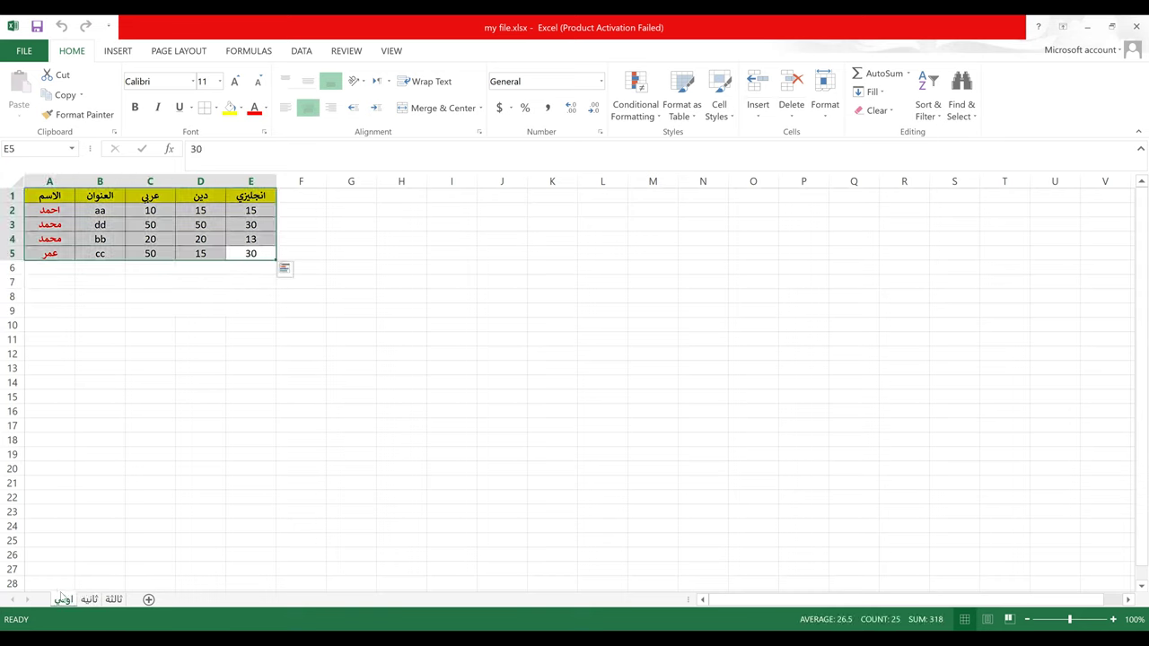
Step: Check the ثالثة and ثانيه sheets, then select header cell C1
left_click(151, 451)
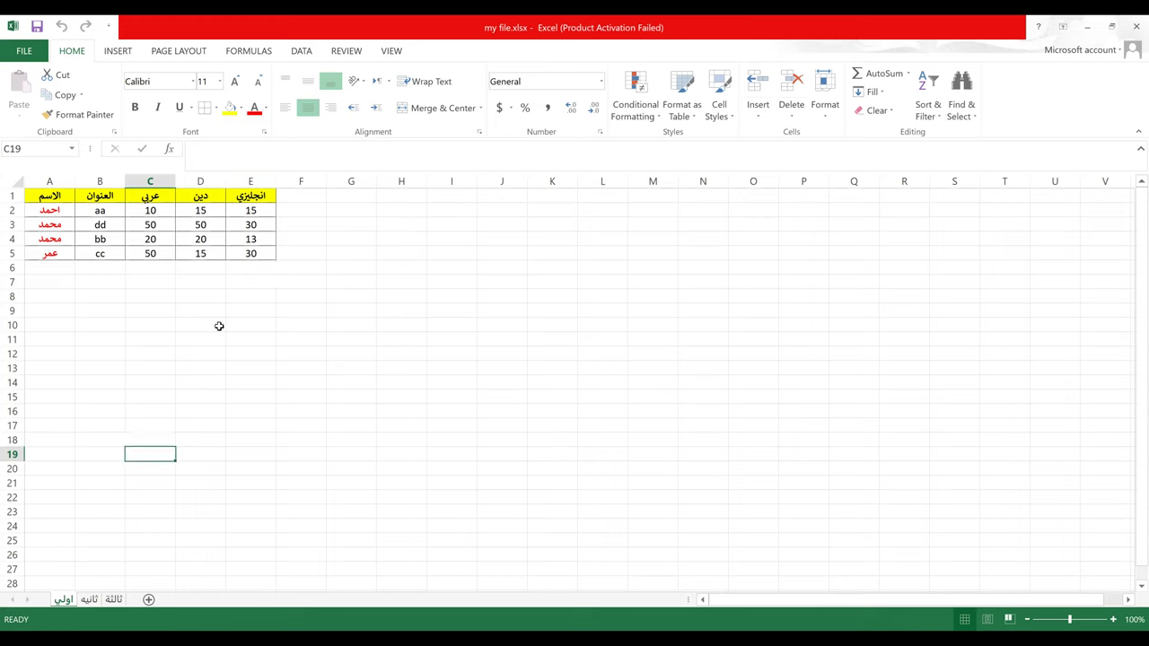
left_click_drag(193, 299, 237, 371)
left_click(202, 300)
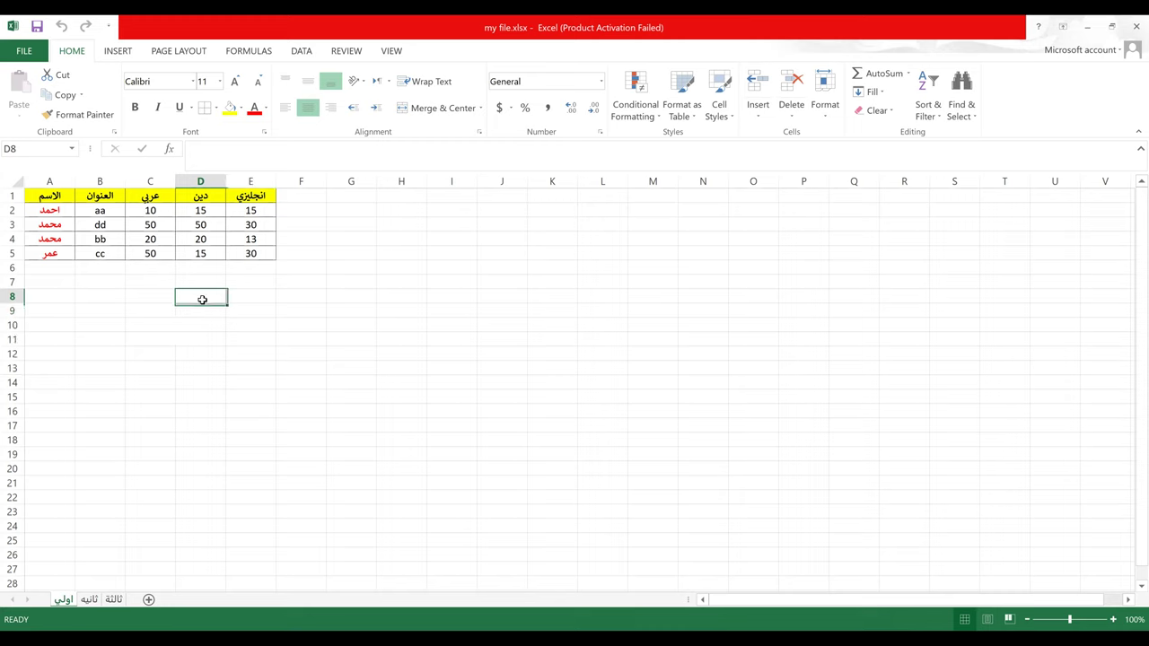
left_click(115, 600)
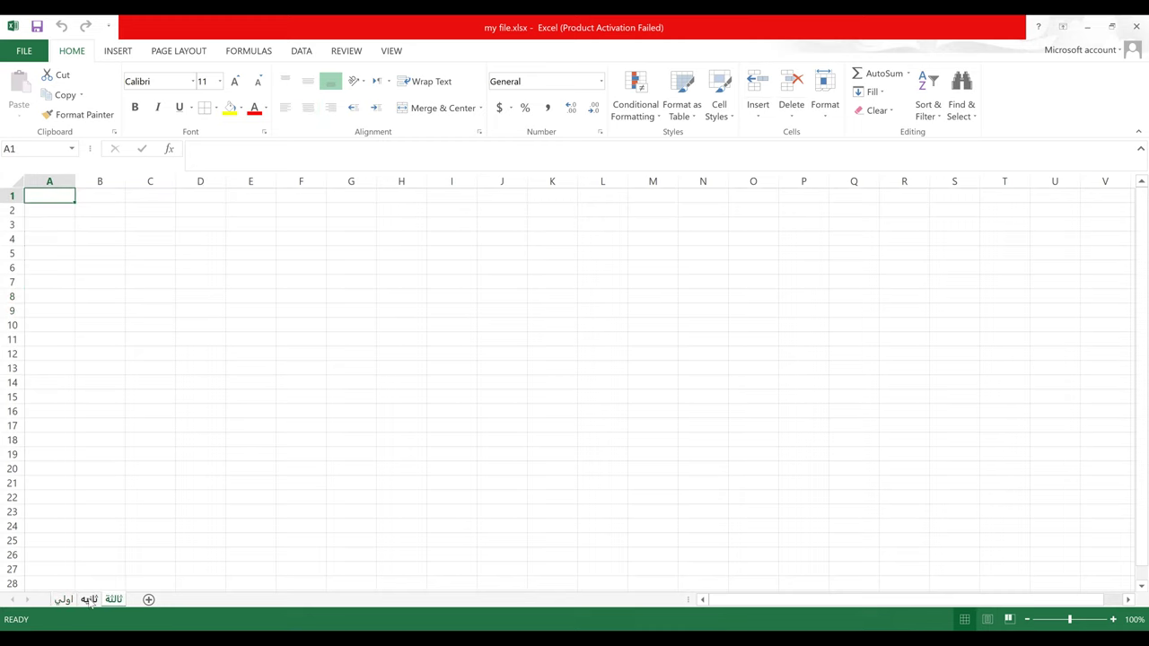
left_click(90, 600)
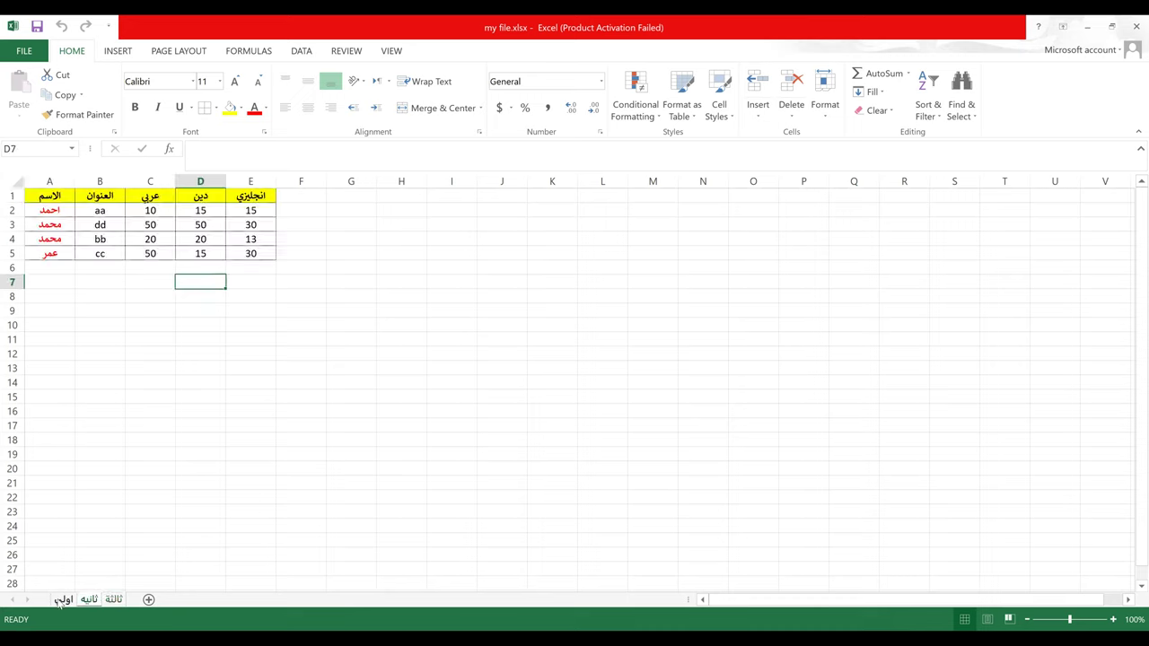
key("Down")
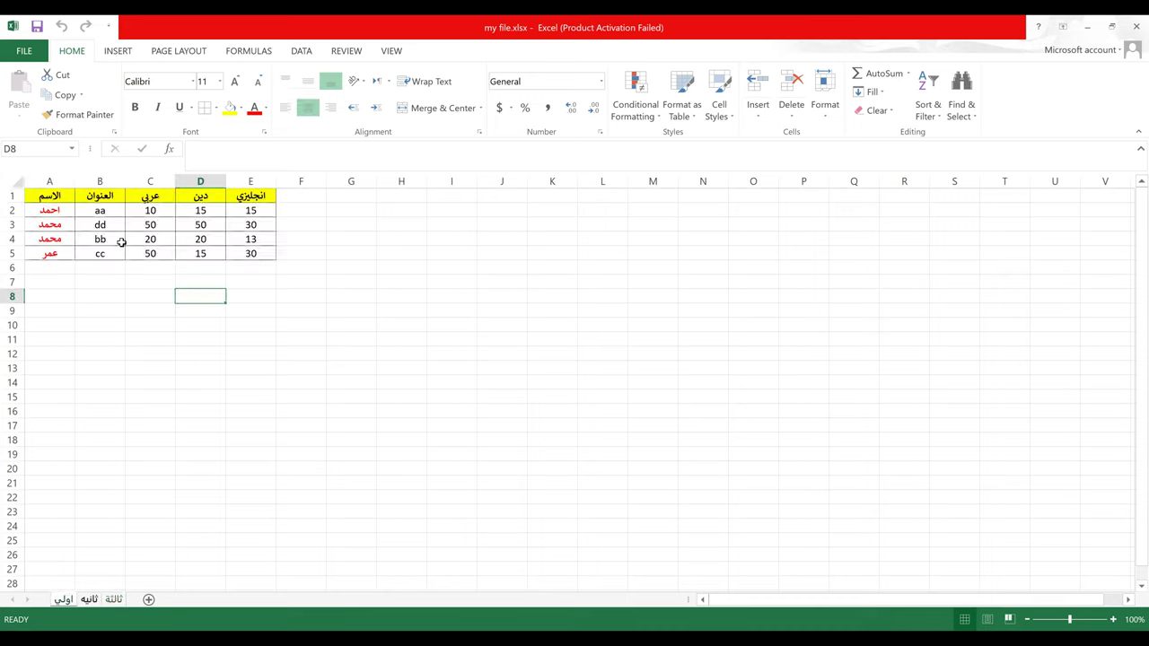
key("Up")
left_click(143, 197)
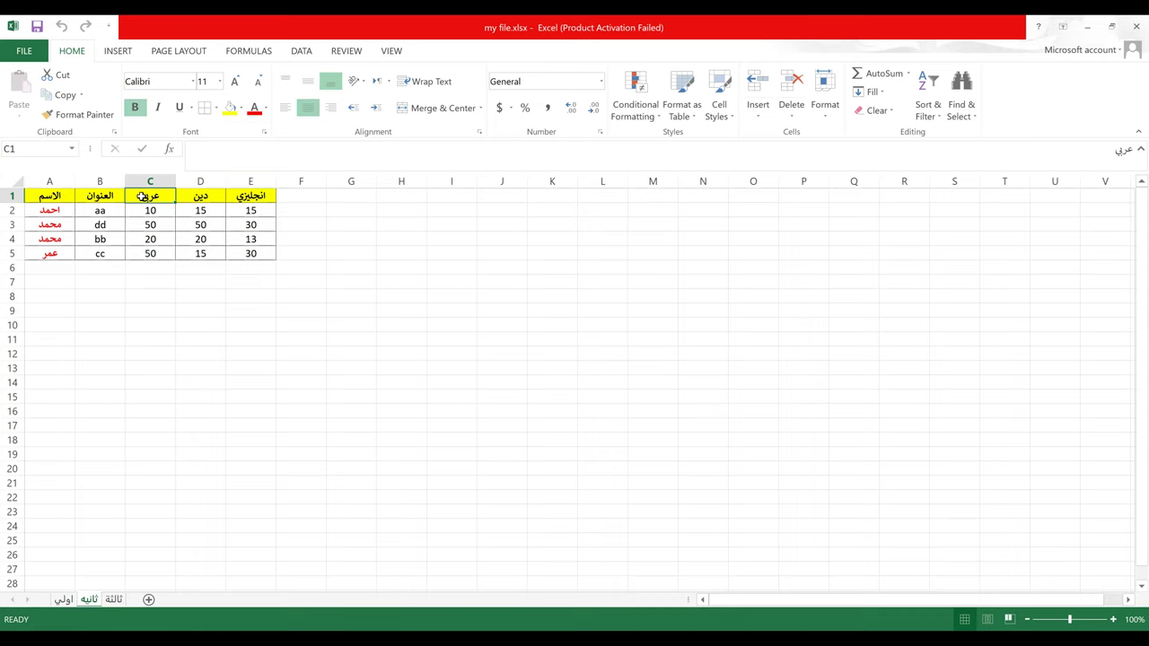
Step: Enter the headers كمبيوتر, العاب and رسم in C1, D1 and E1
type("كمبيوتر")
key("Tab")
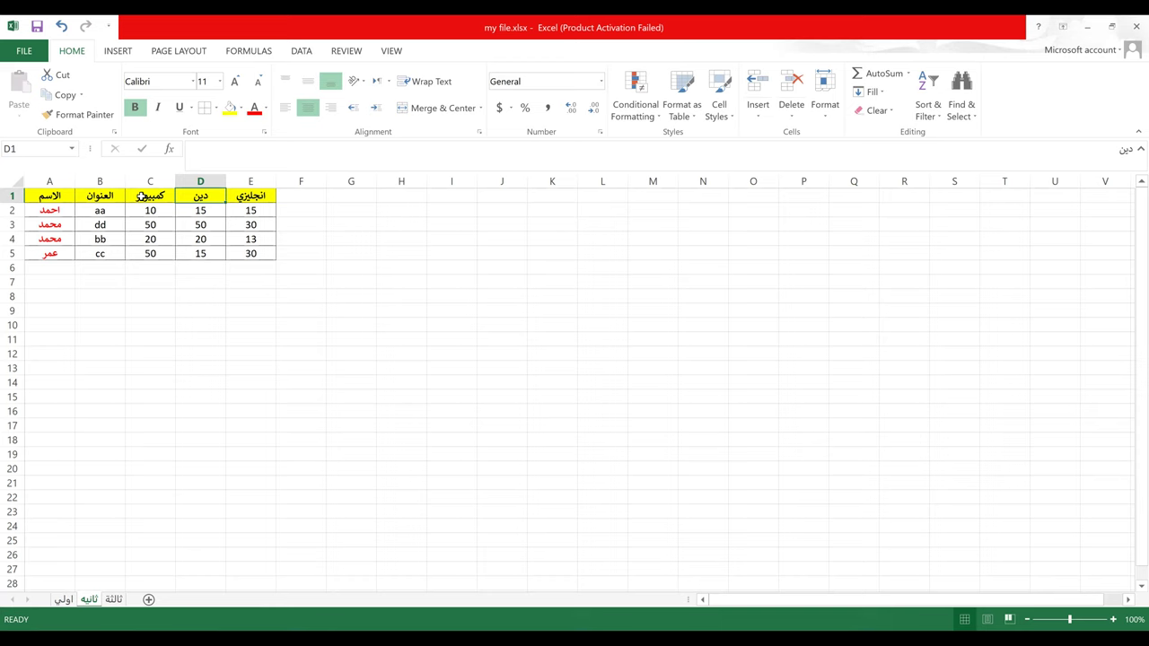
type("العاب")
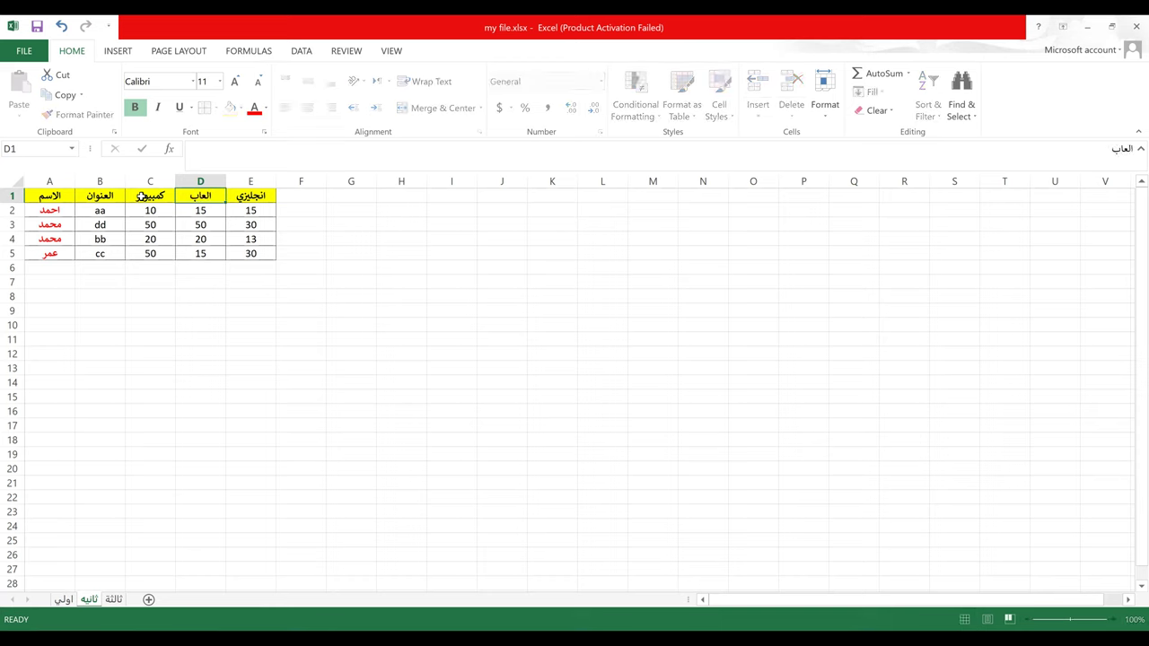
key("Tab")
type("رسم")
key("Return")
Step: Enter نعم, لا, لا across row 2, then نعم, نعم, لا down C3:C5
key("Left")
key("Left")
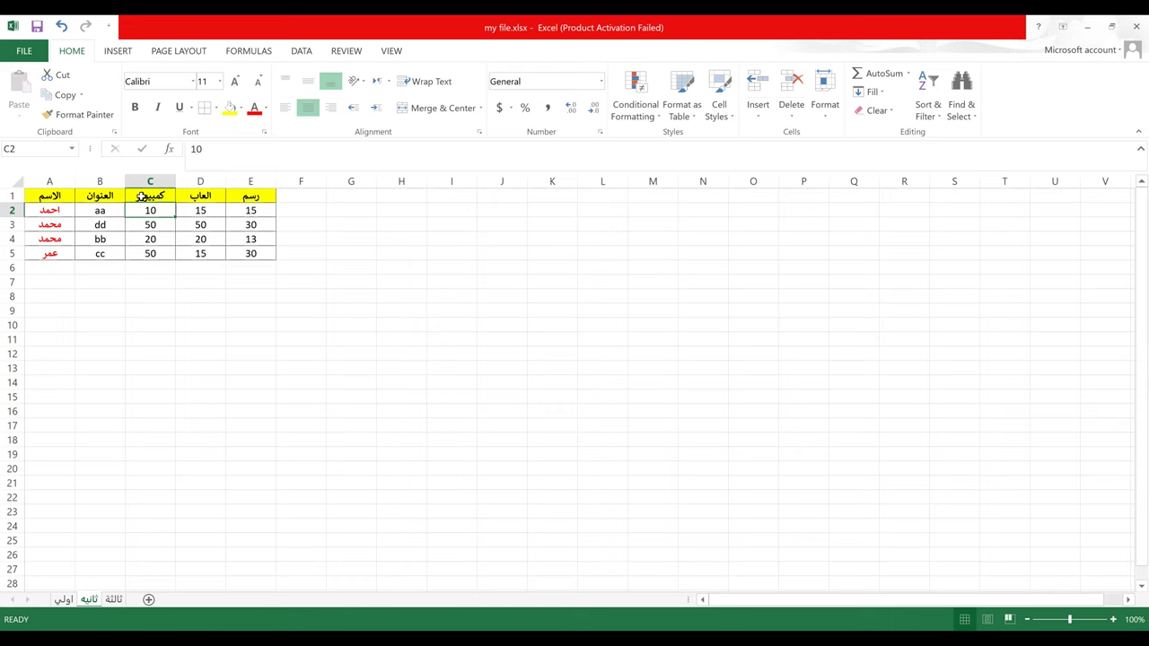
type("نعم")
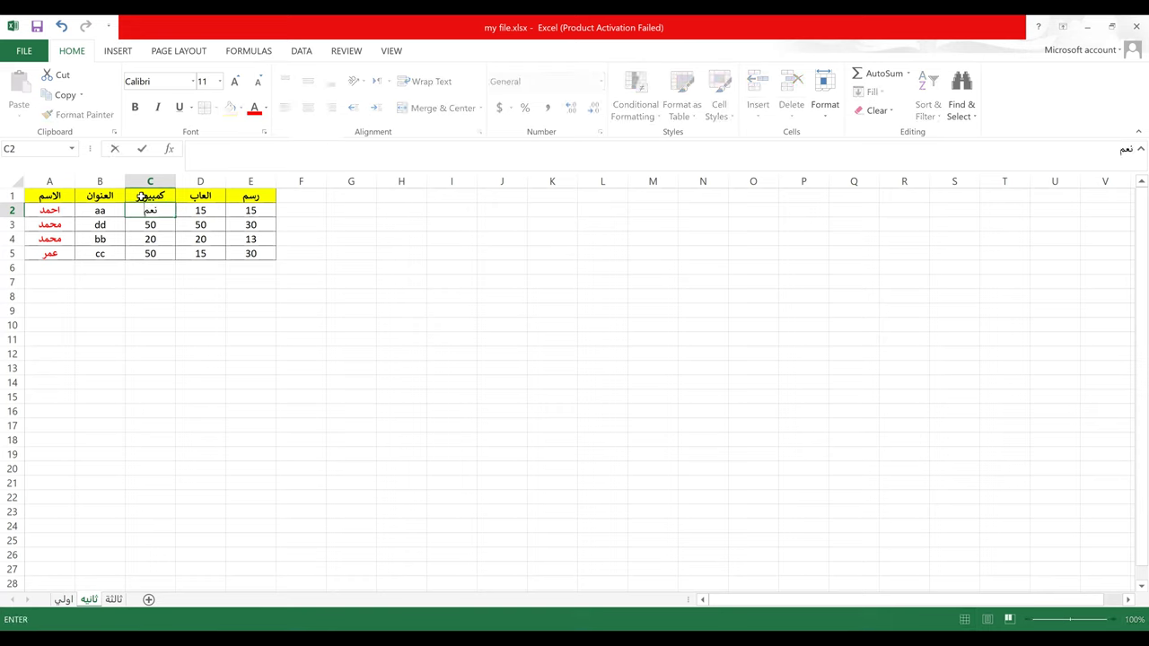
key("Tab")
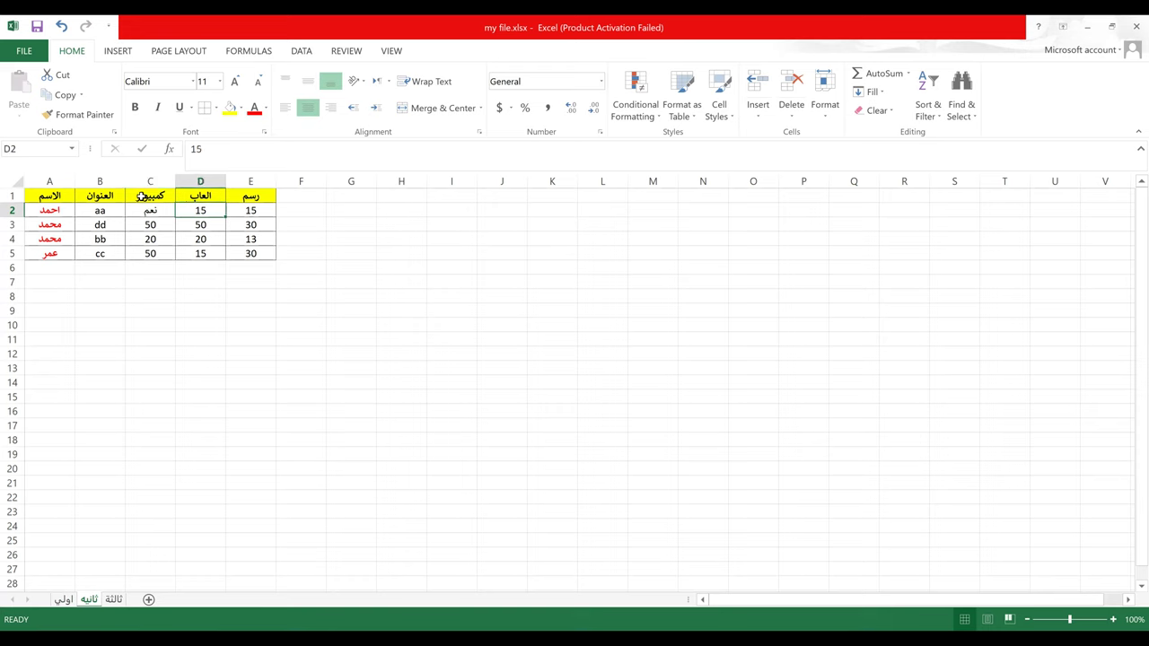
type("لا")
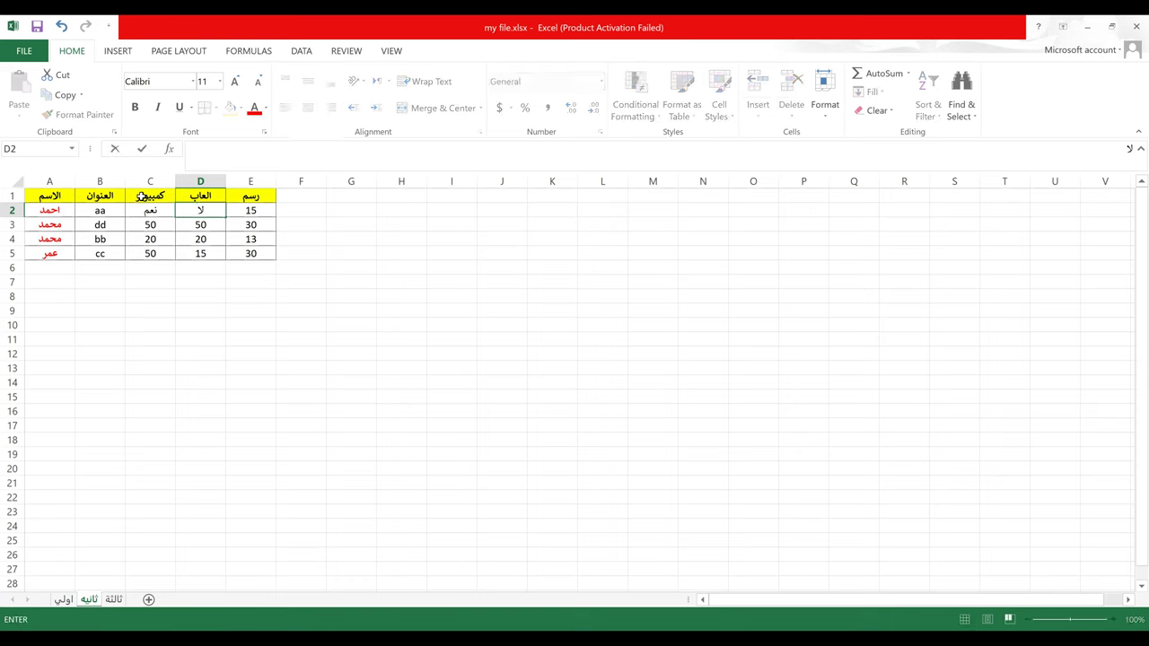
key("Tab")
type("لا")
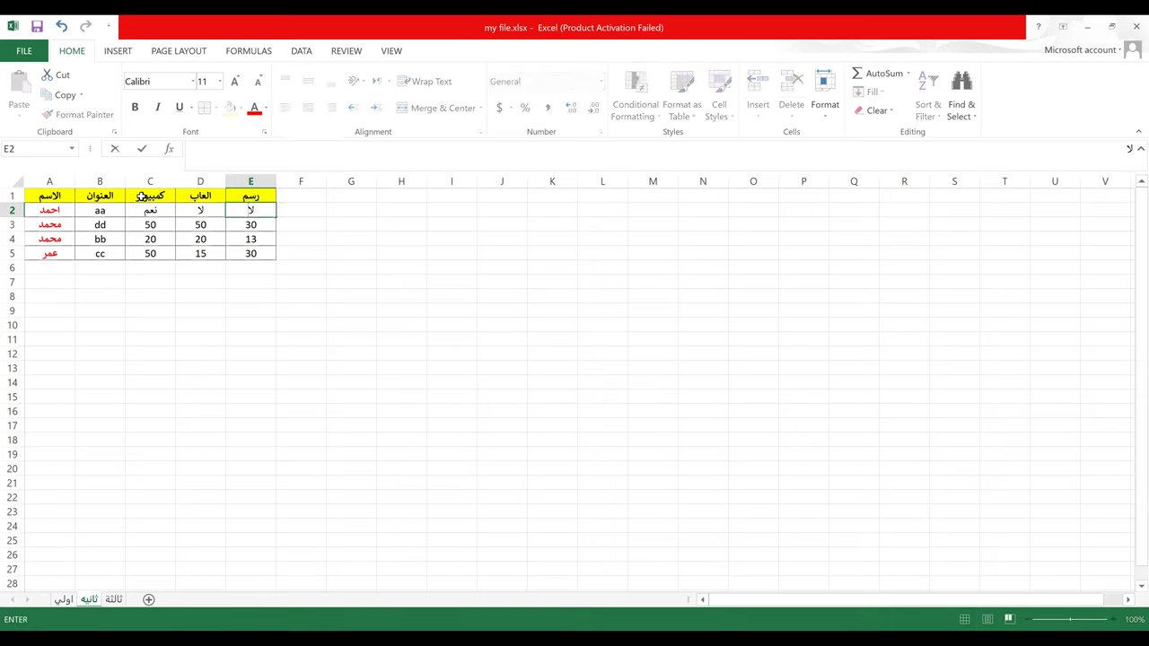
key("Return")
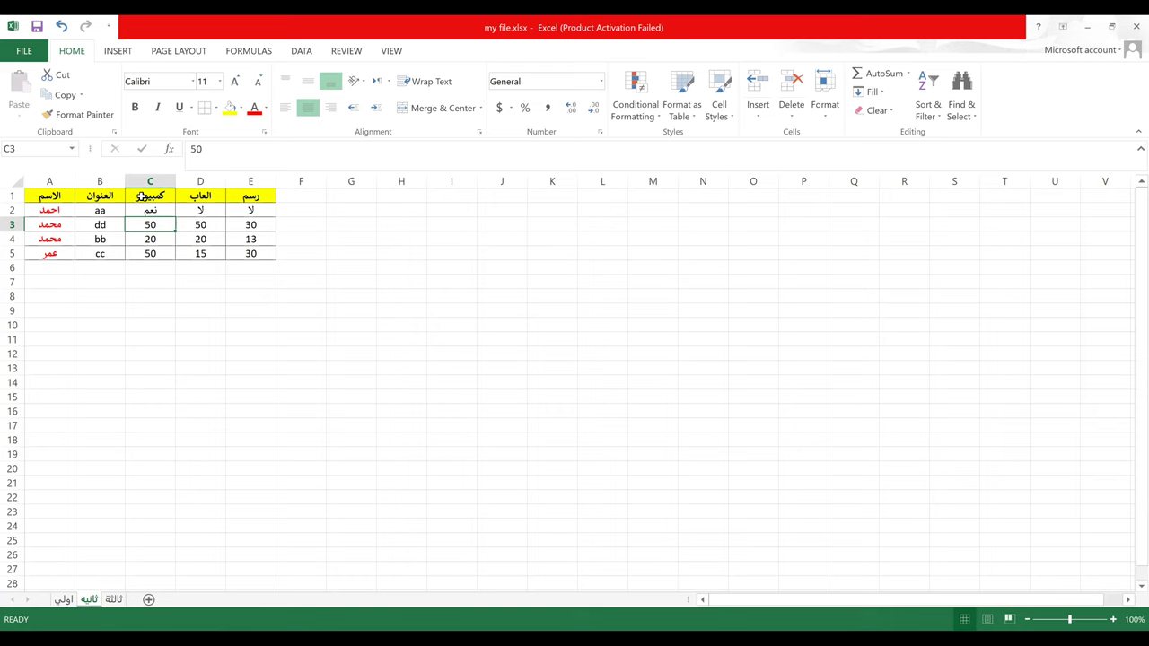
type("نعم")
key("Return")
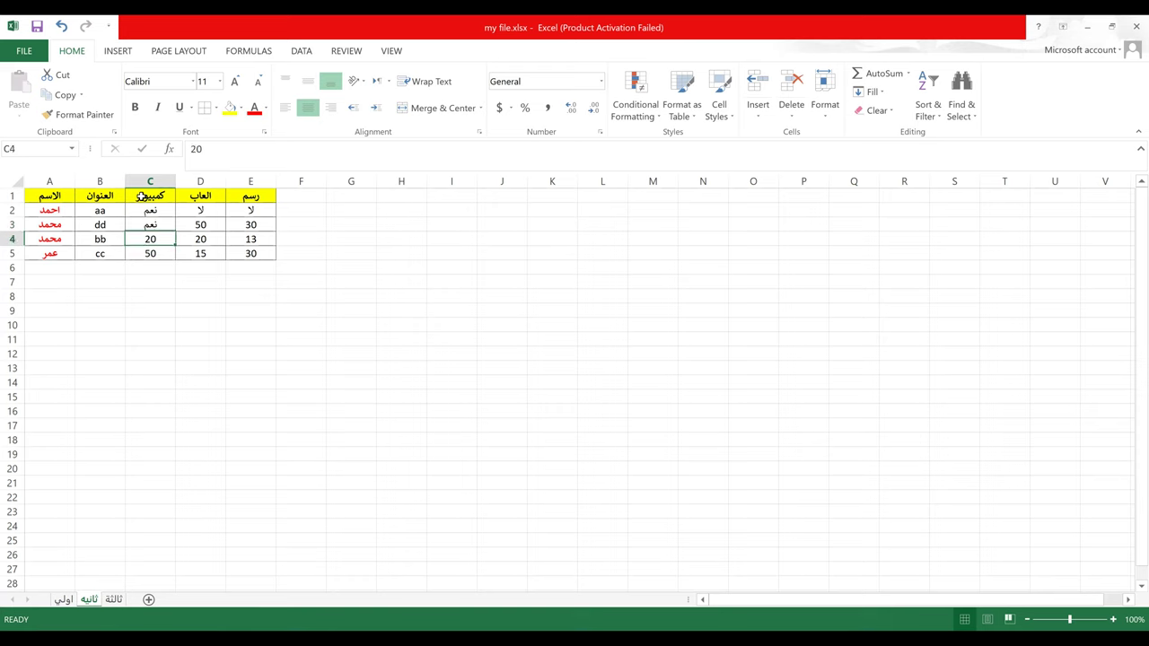
type("نعم")
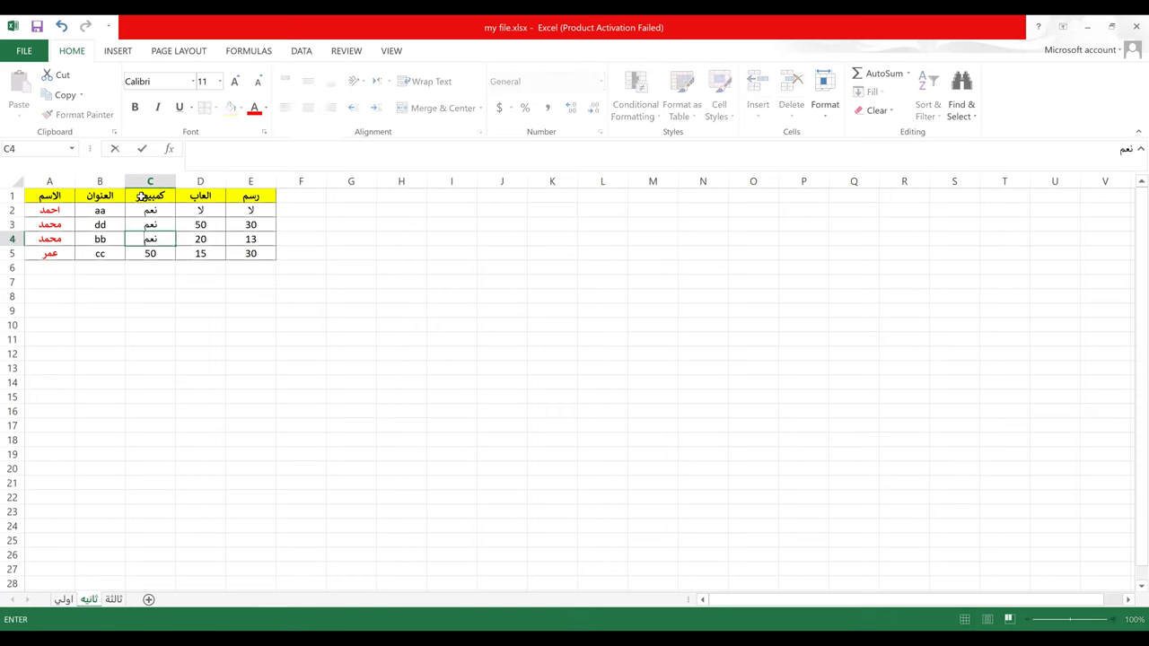
key("Return")
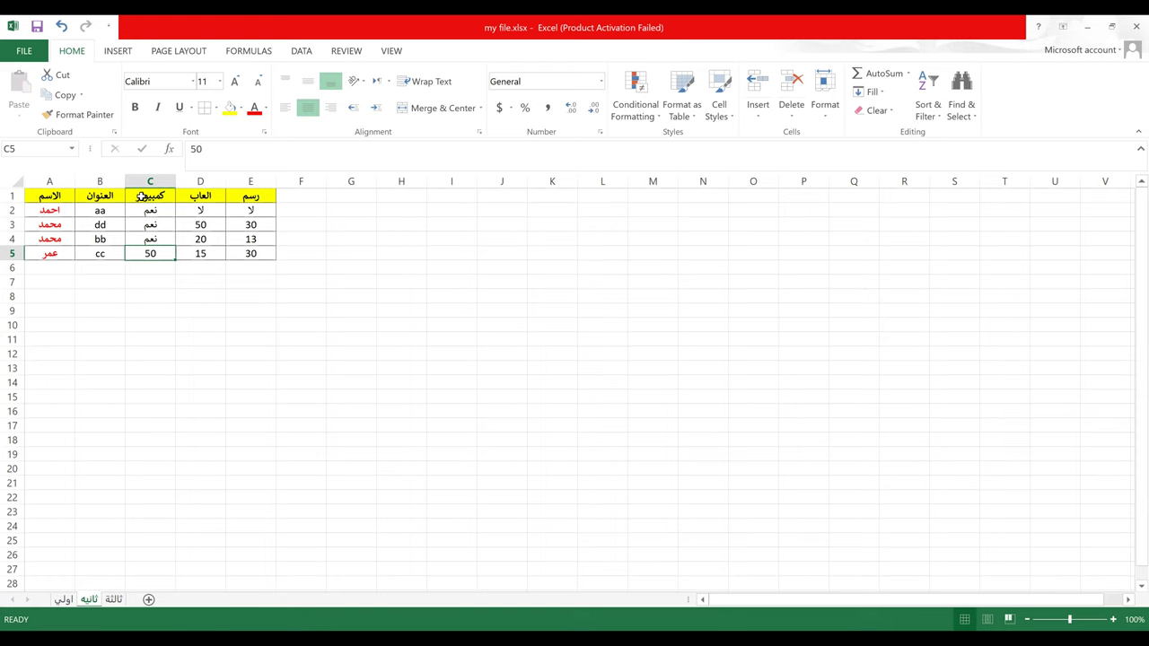
type("لا")
key("Up")
key("Up")
Step: Fill D3:D5 with نعم, نعم, نعم and E3:E5 with لا, لا, نعم
key("Right")
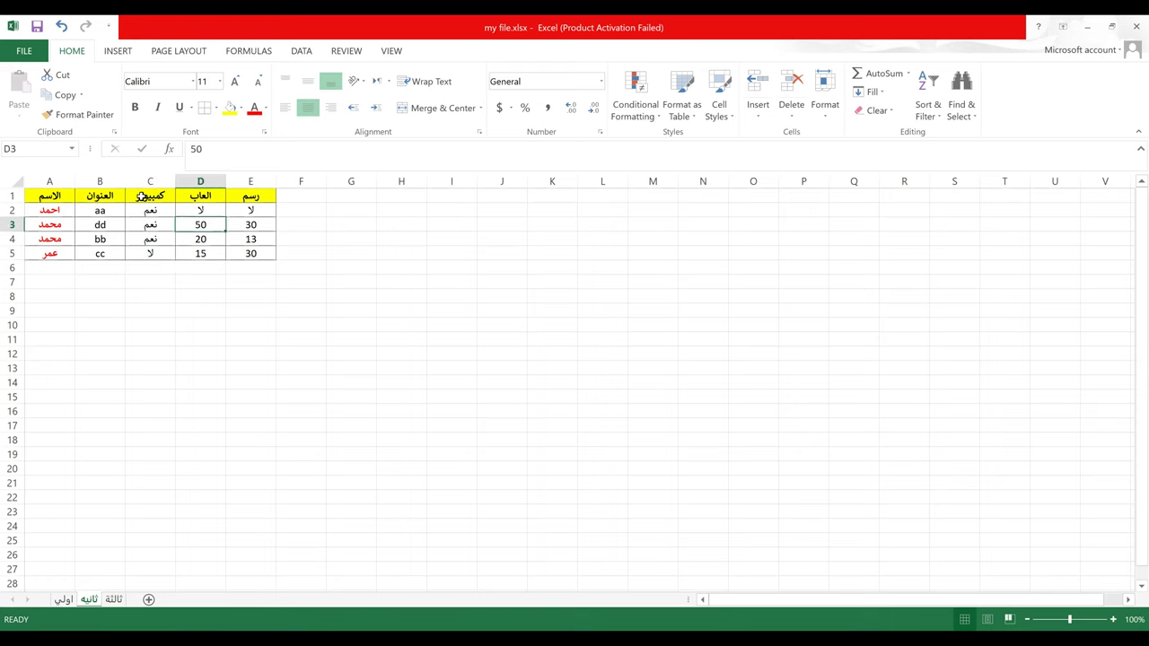
type("نعم")
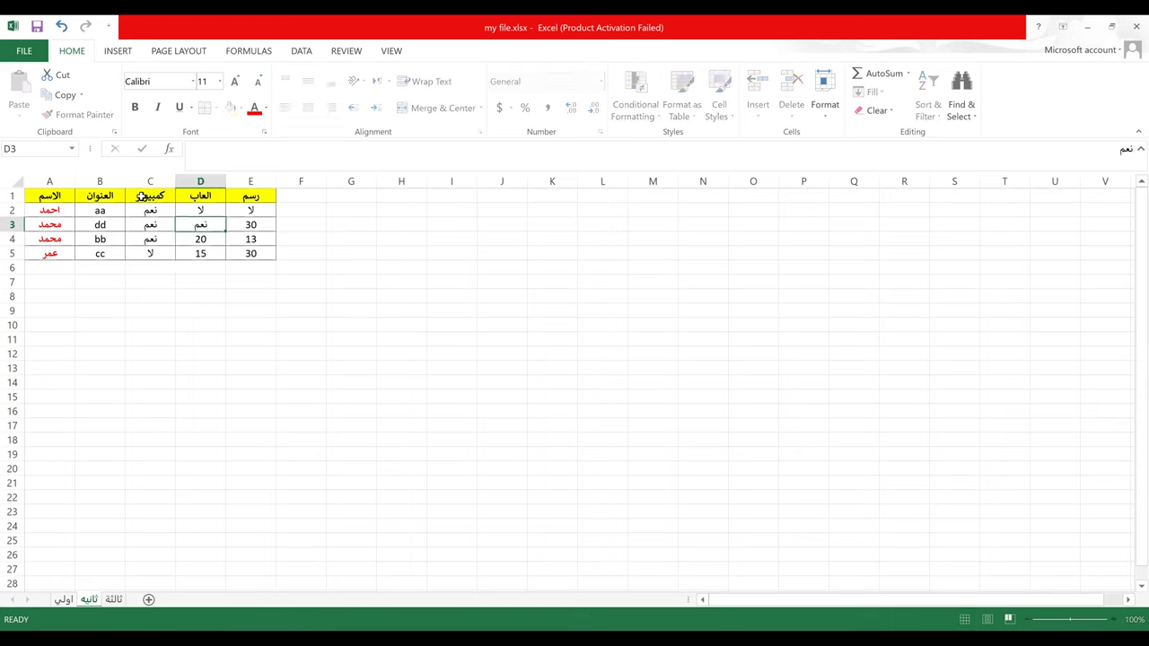
key("Return")
type("نعم")
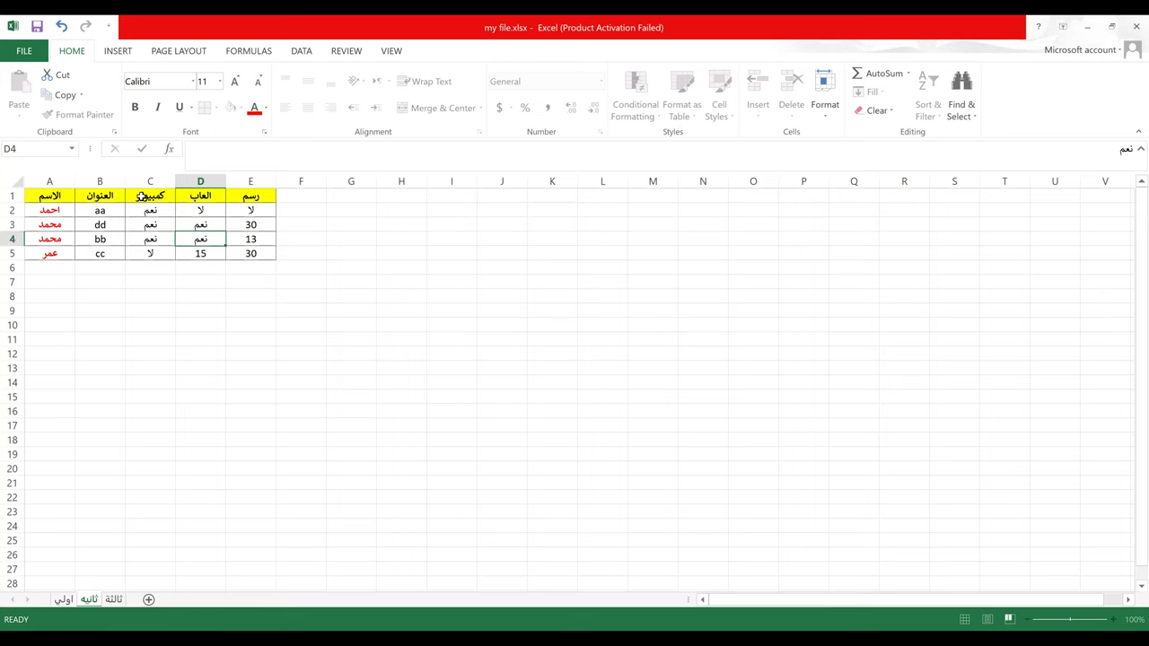
key("Return")
type("نعم")
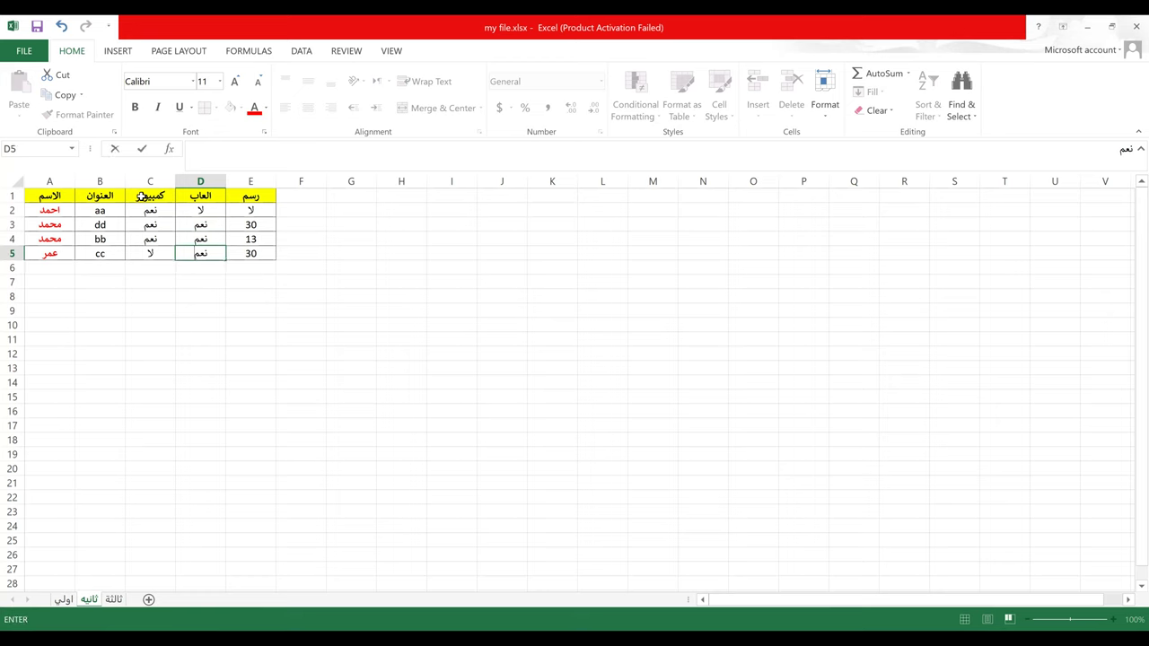
key("Return")
key("Right")
key("Up")
key("Up")
key("Up")
type("لا")
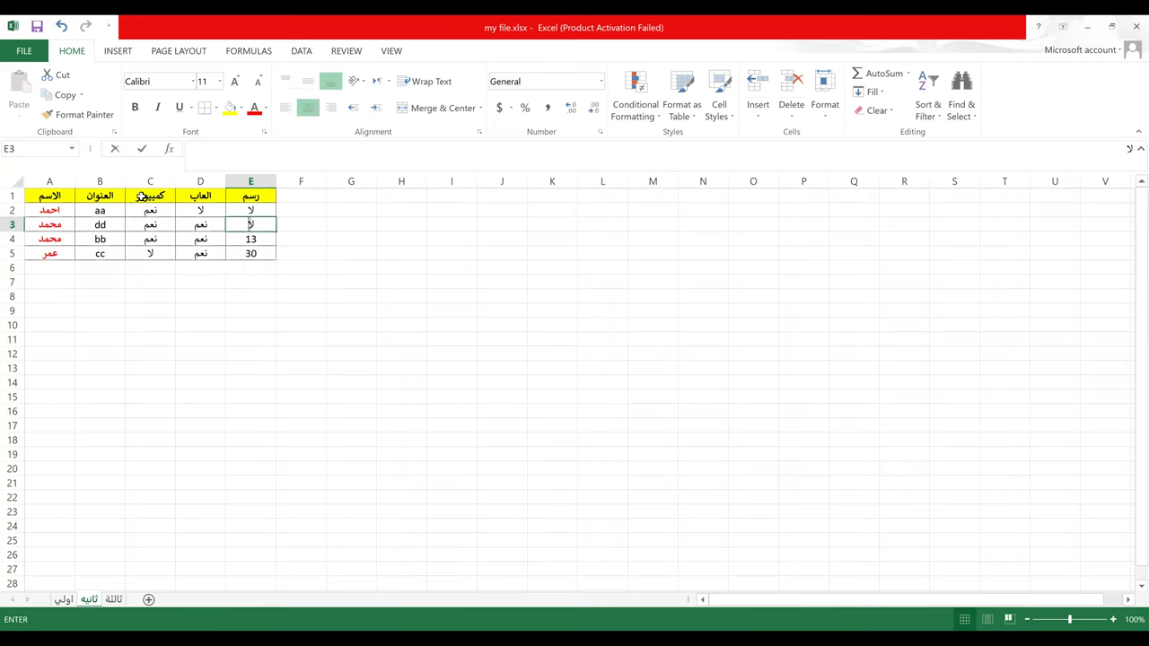
key("Return")
type("لا")
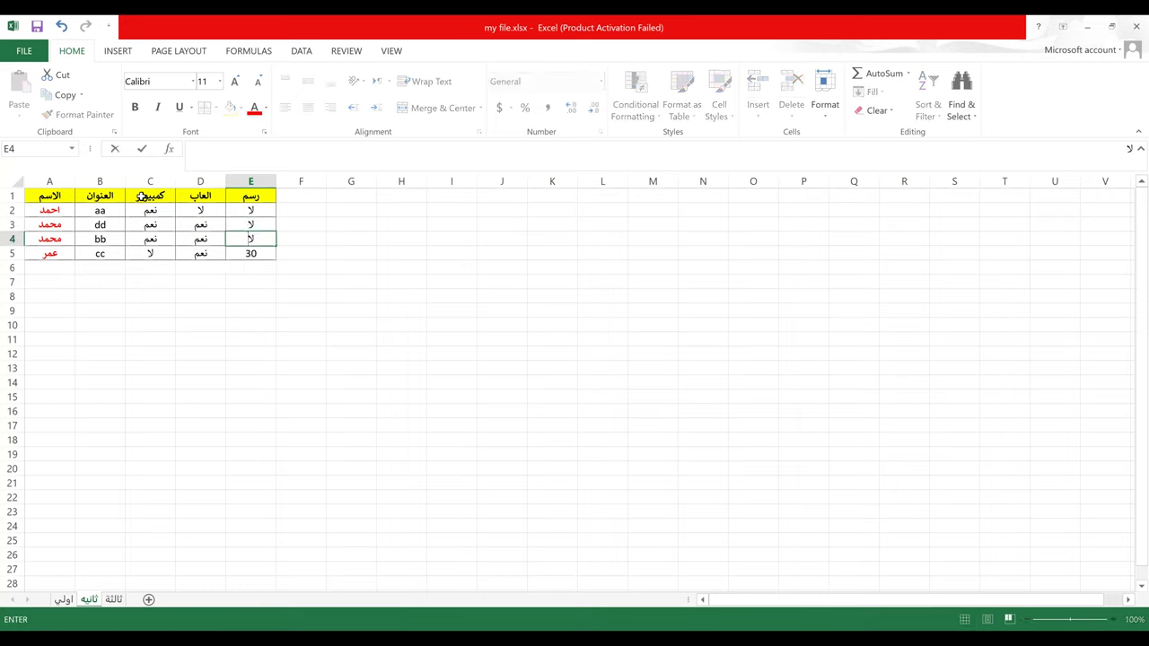
key("Return")
type("نعم")
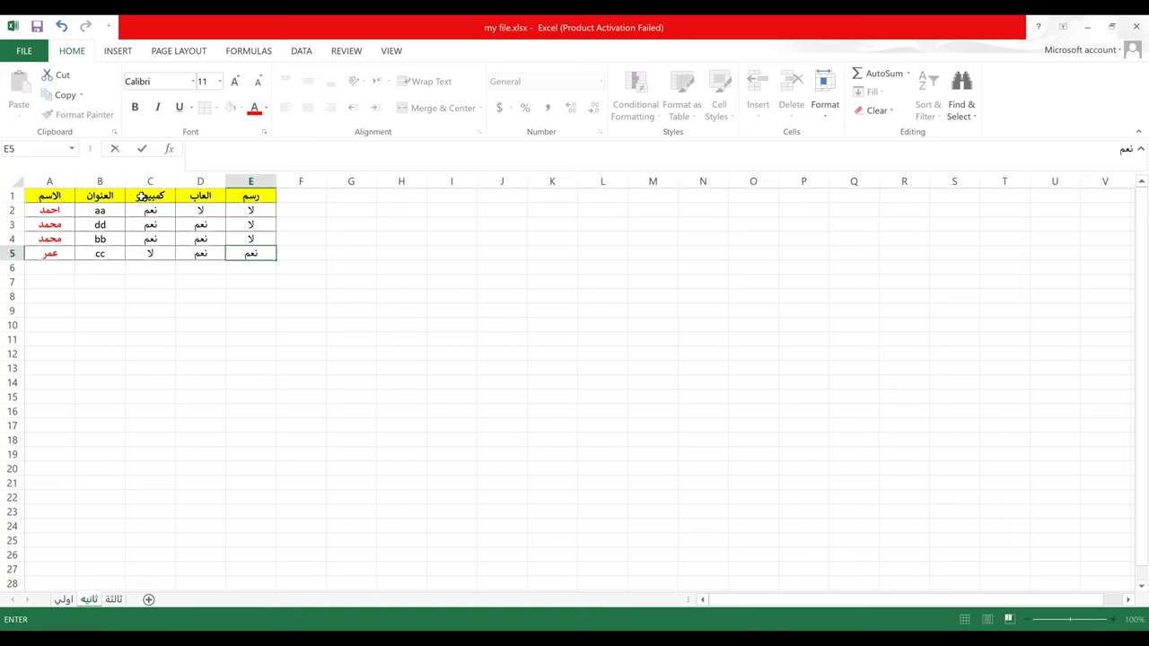
key("Return")
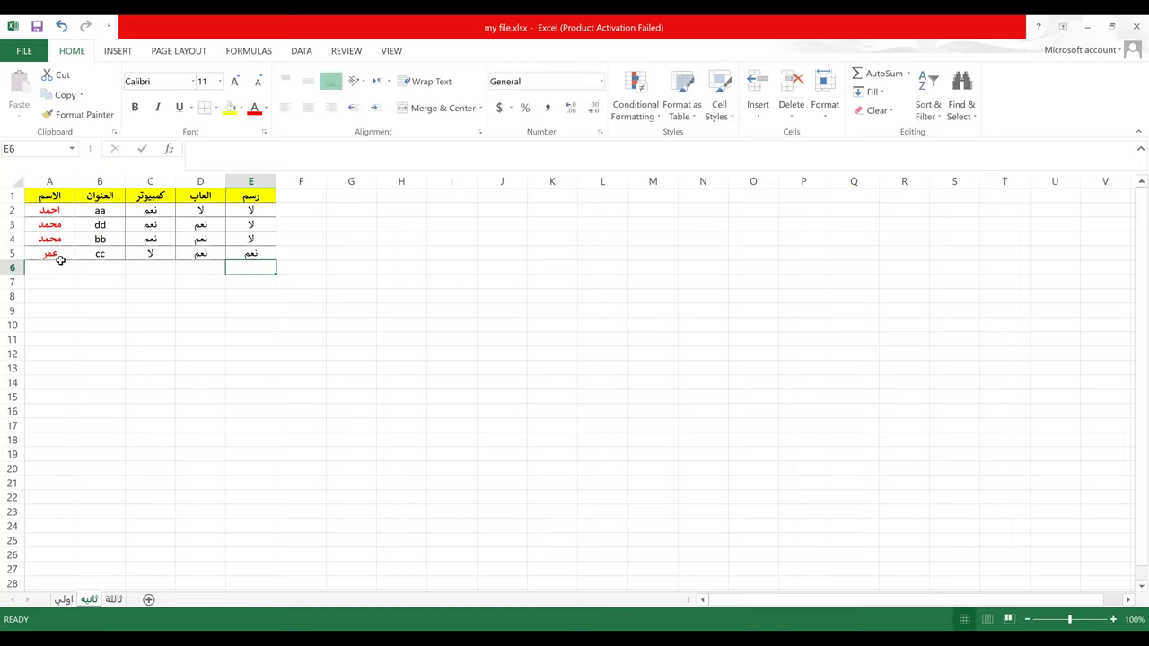
Step: Select cells across the table to review the entered answers
left_click(59, 251)
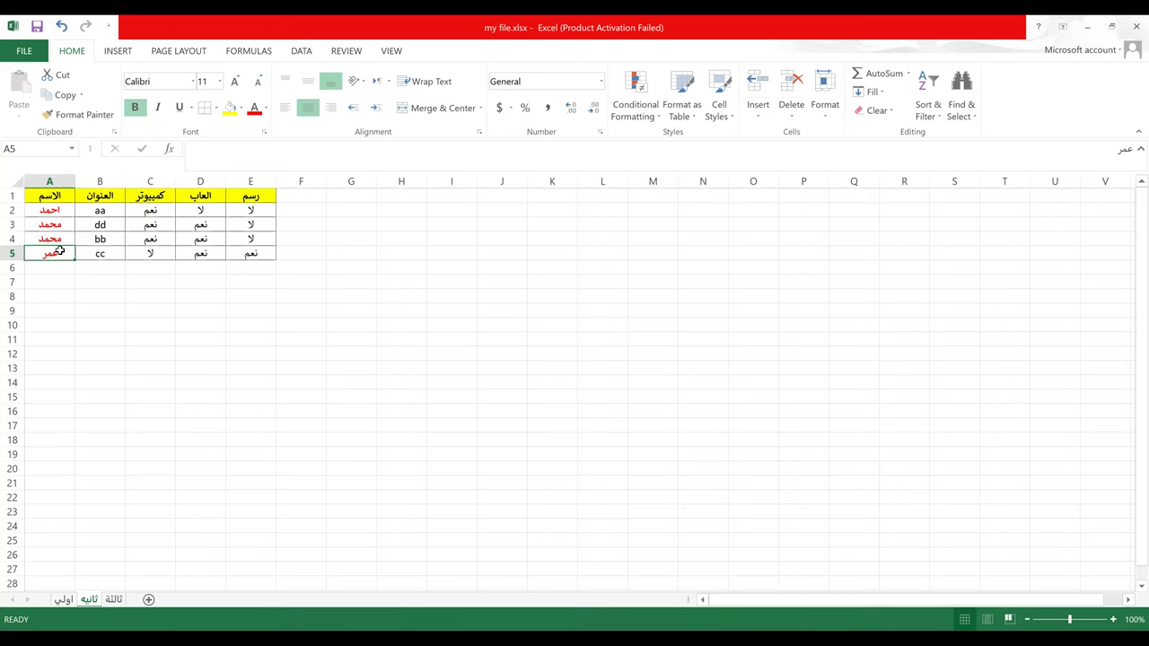
left_click(261, 253)
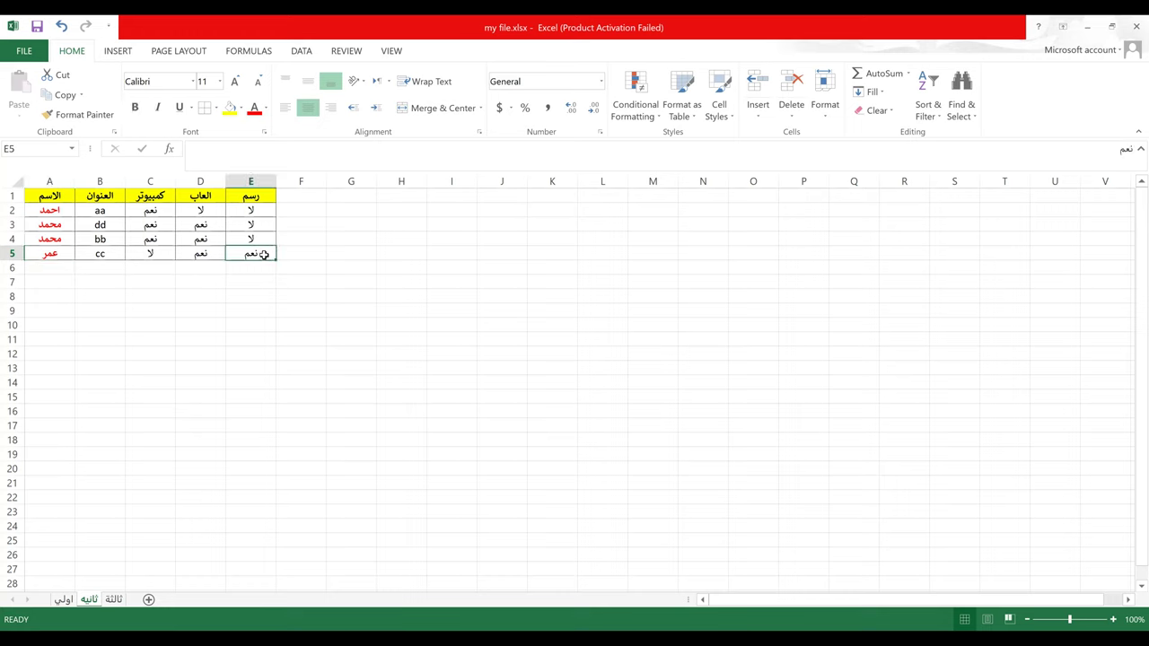
left_click_drag(227, 251, 45, 196)
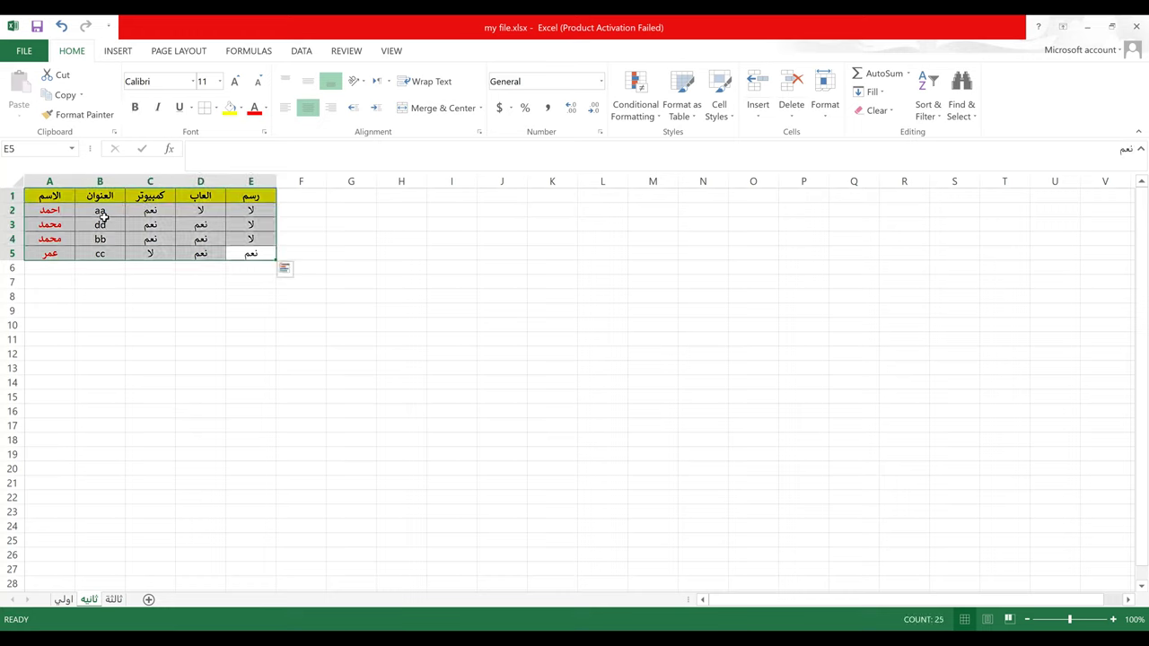
left_click(180, 308)
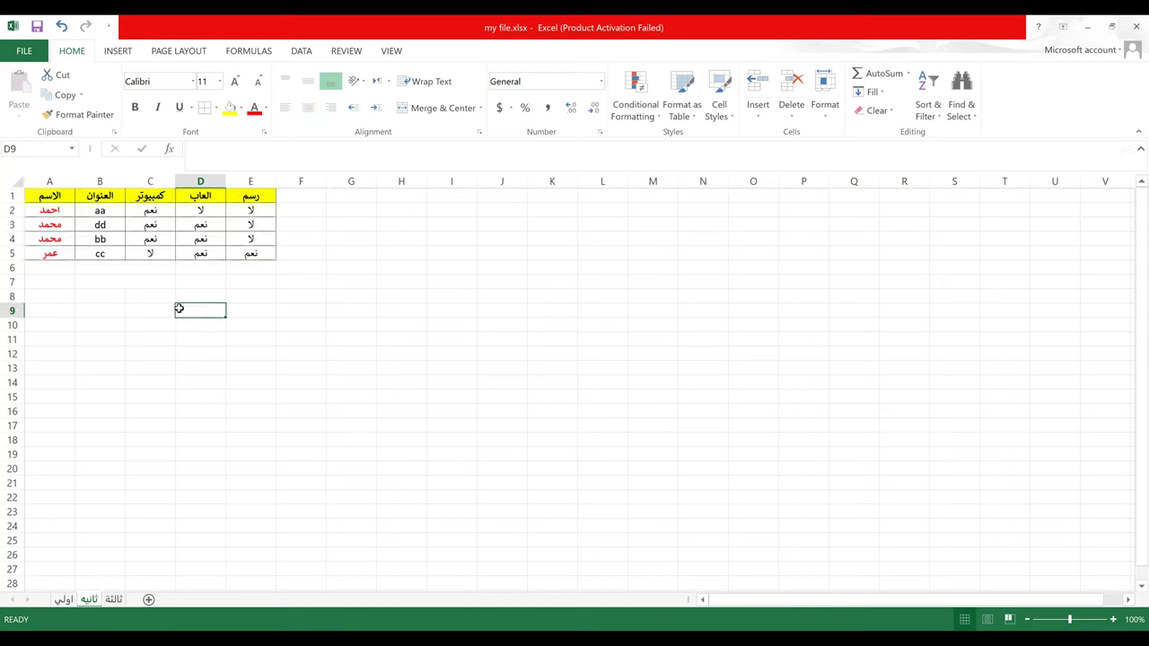
left_click_drag(251, 210, 251, 254)
left_click(247, 252)
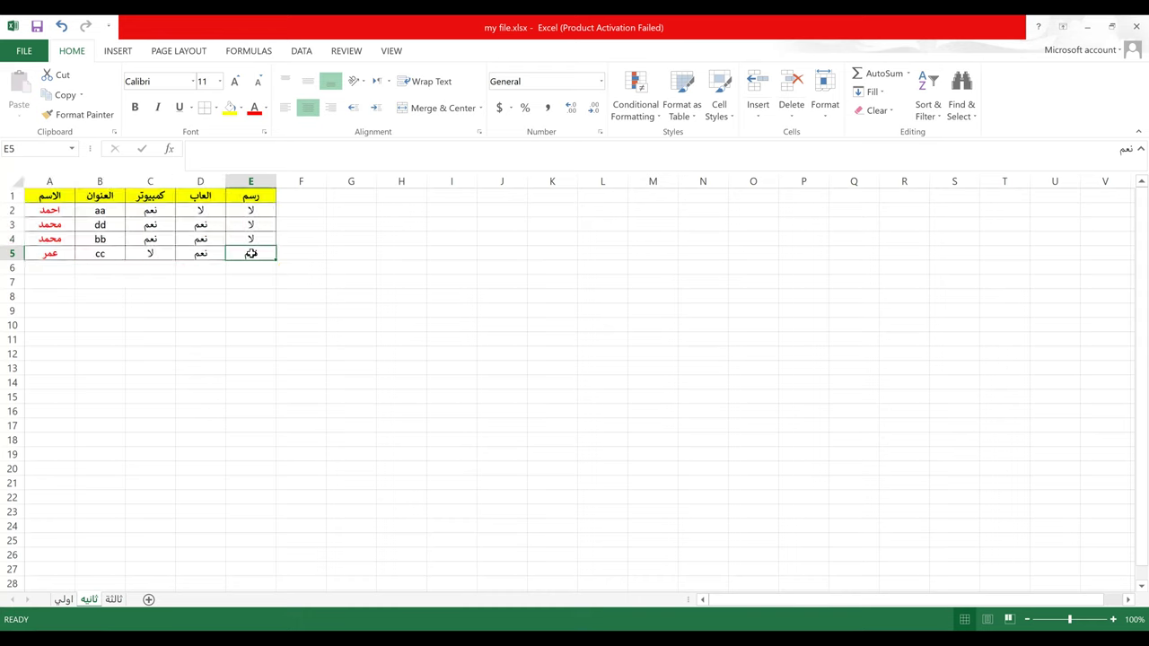
left_click(204, 257)
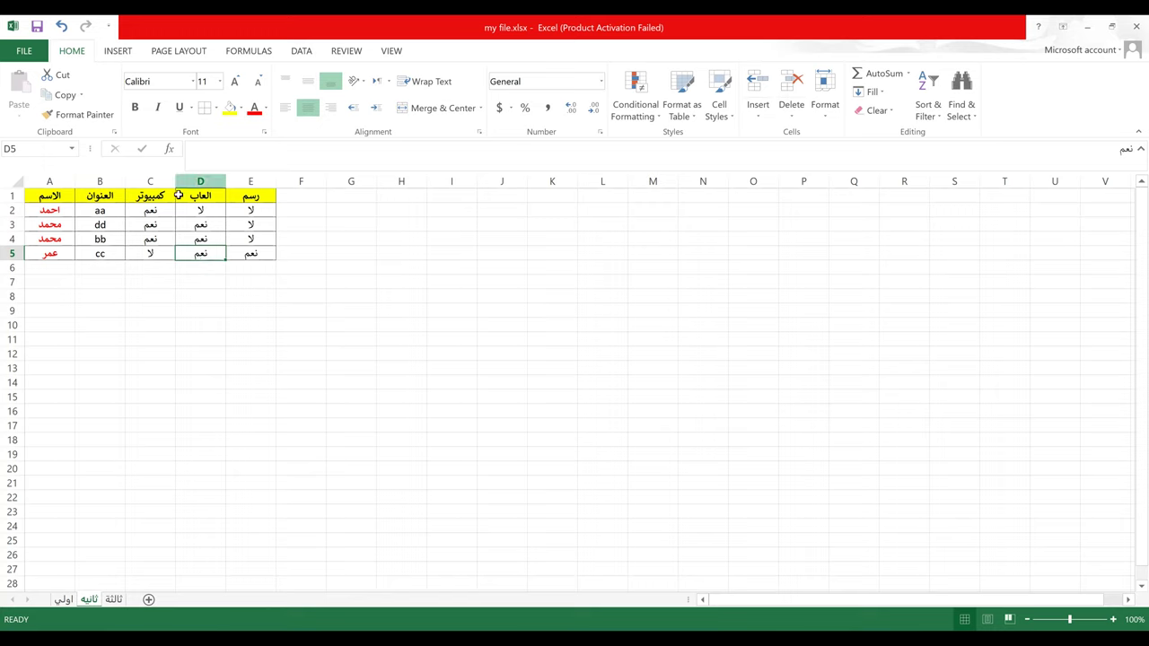
key("Up")
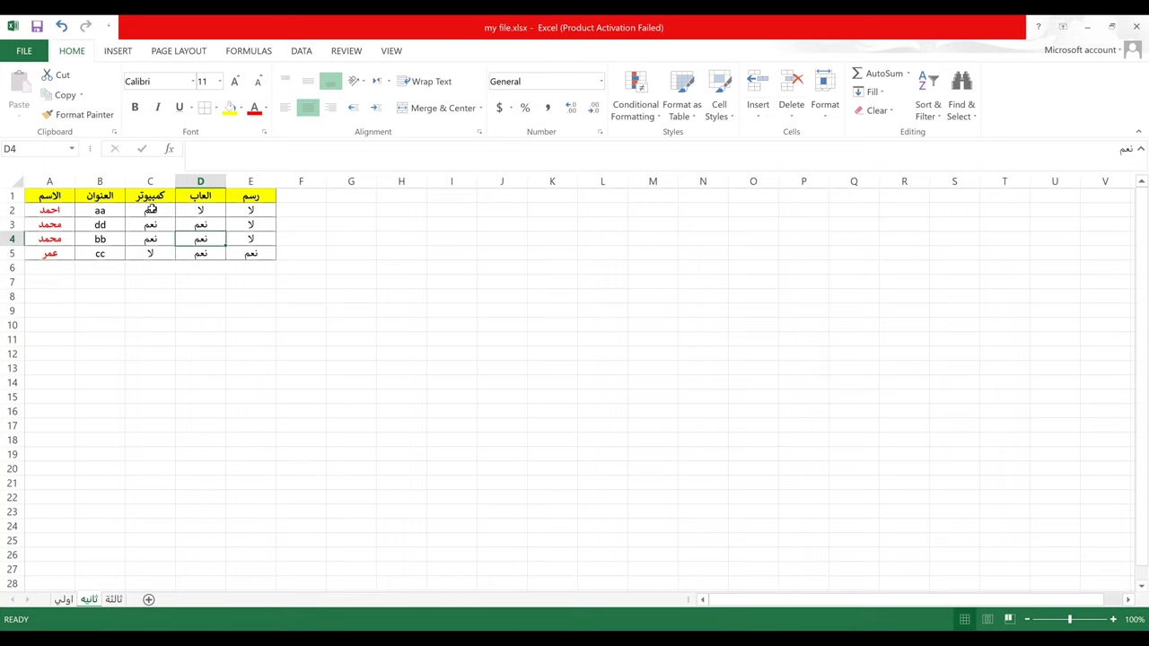
left_click(152, 210)
left_click(152, 255)
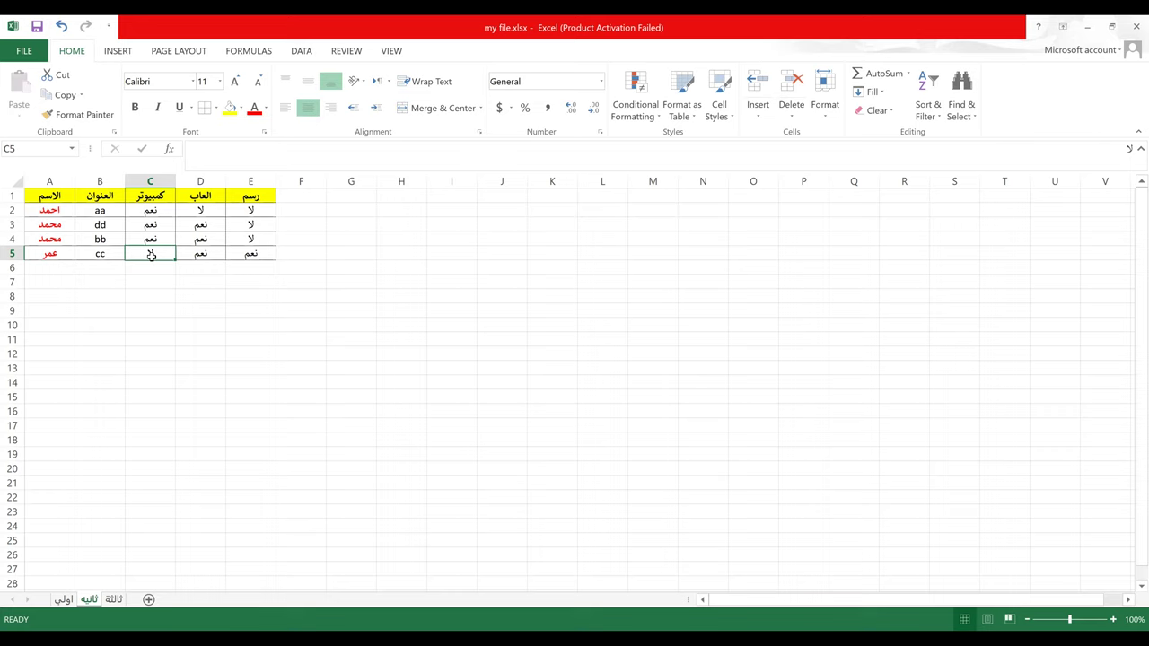
left_click(153, 377)
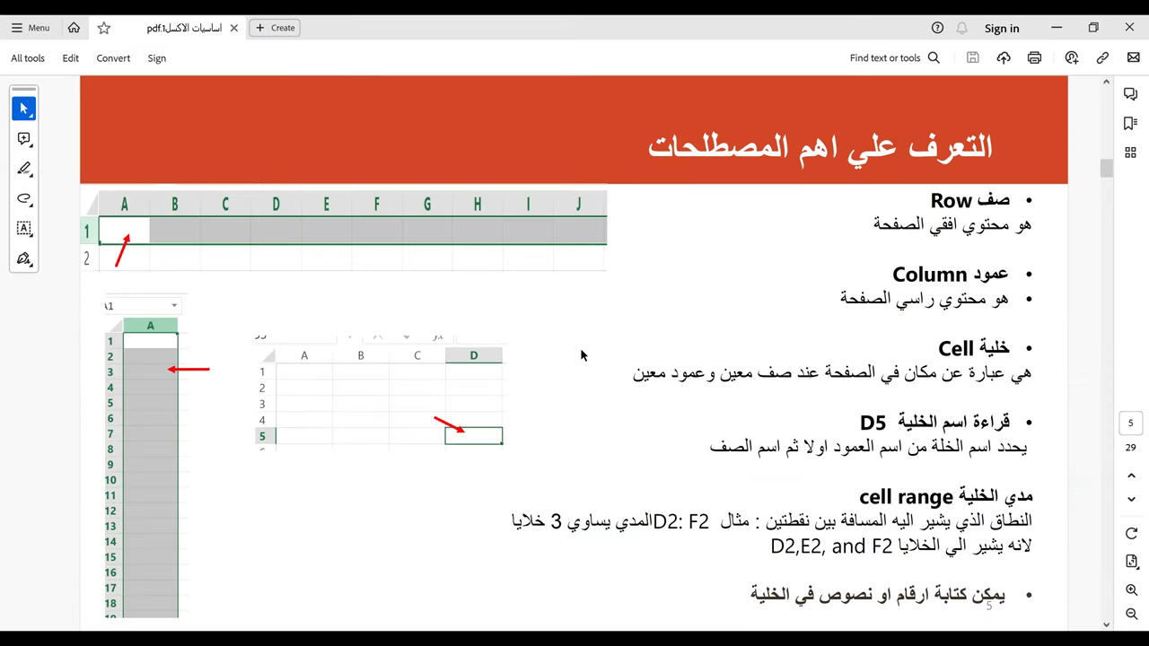
Step: Scroll down the lesson PDF from page 5, briefly selecting a slide screenshot
scroll(581, 355, "down", 2)
scroll(581, 356, "down", 2)
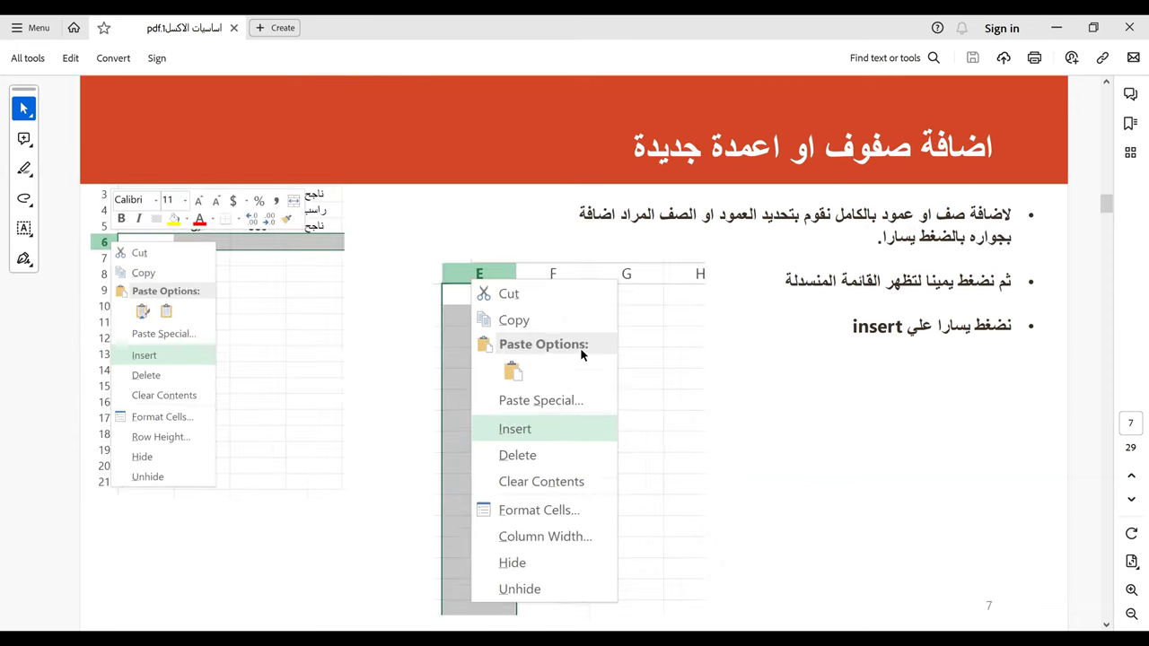
scroll(581, 355, "down", 2)
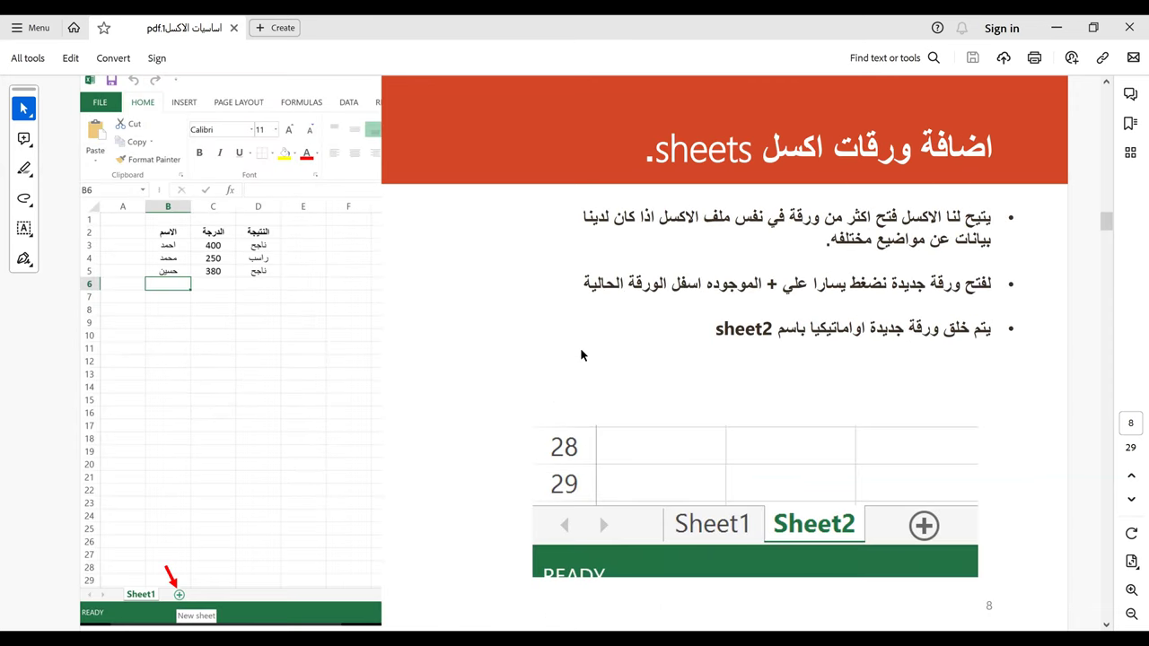
left_click(778, 525)
left_click(458, 450)
scroll(444, 445, "down", 3)
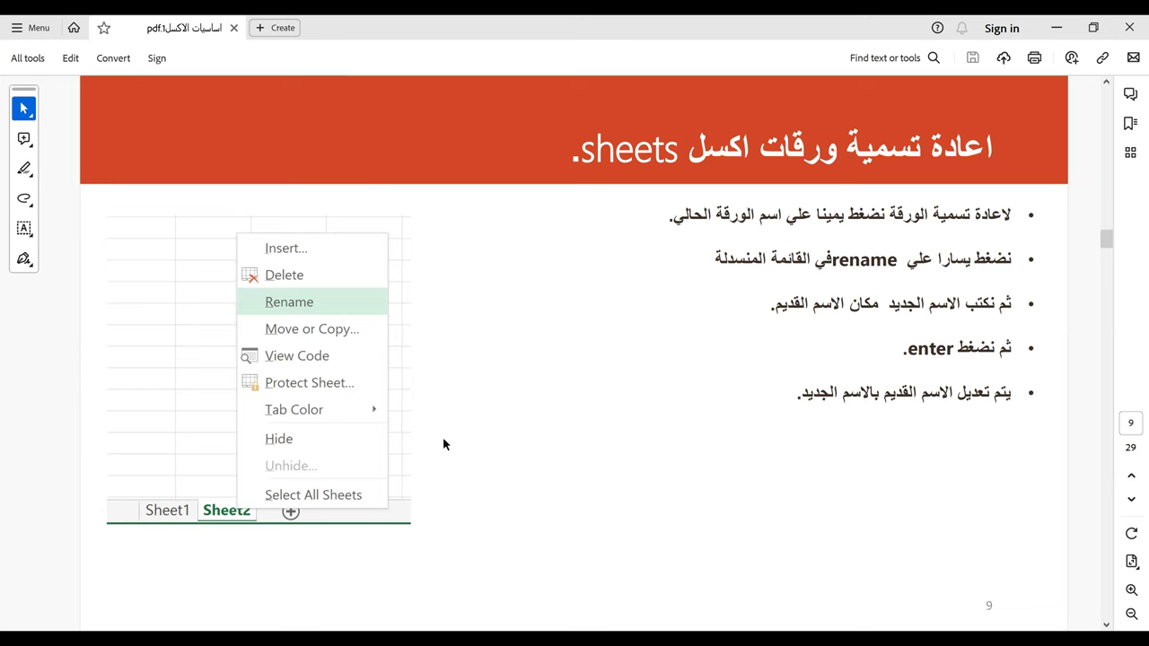
scroll(443, 444, "down", 3)
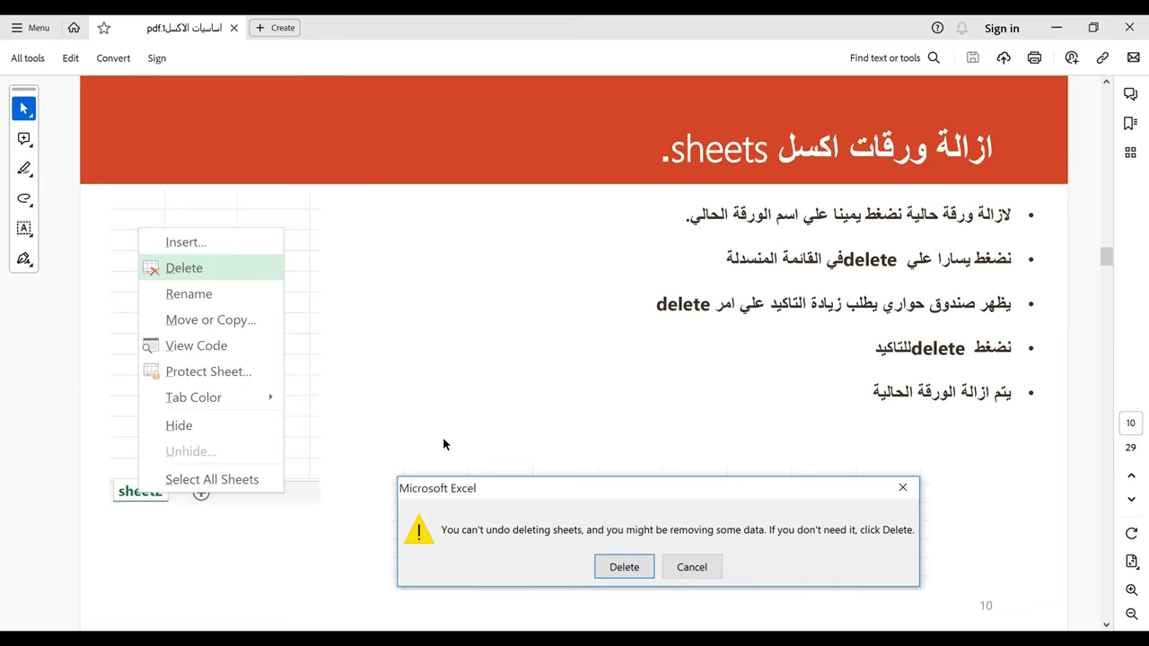
scroll(444, 445, "down", 3)
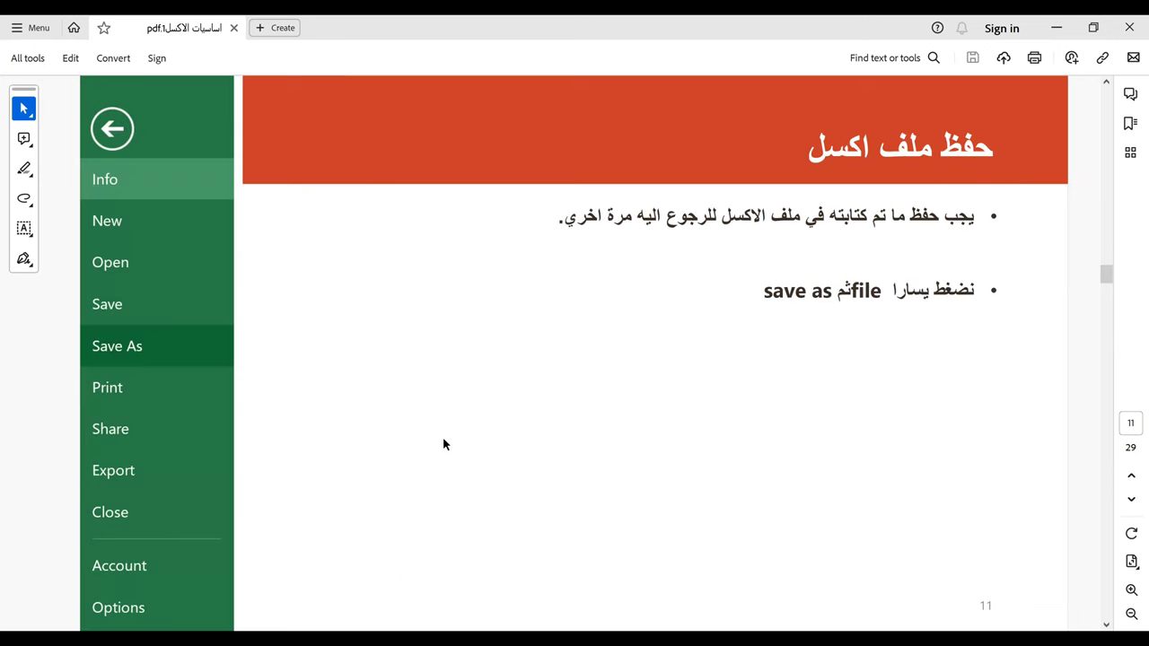
scroll(444, 445, "down", 3)
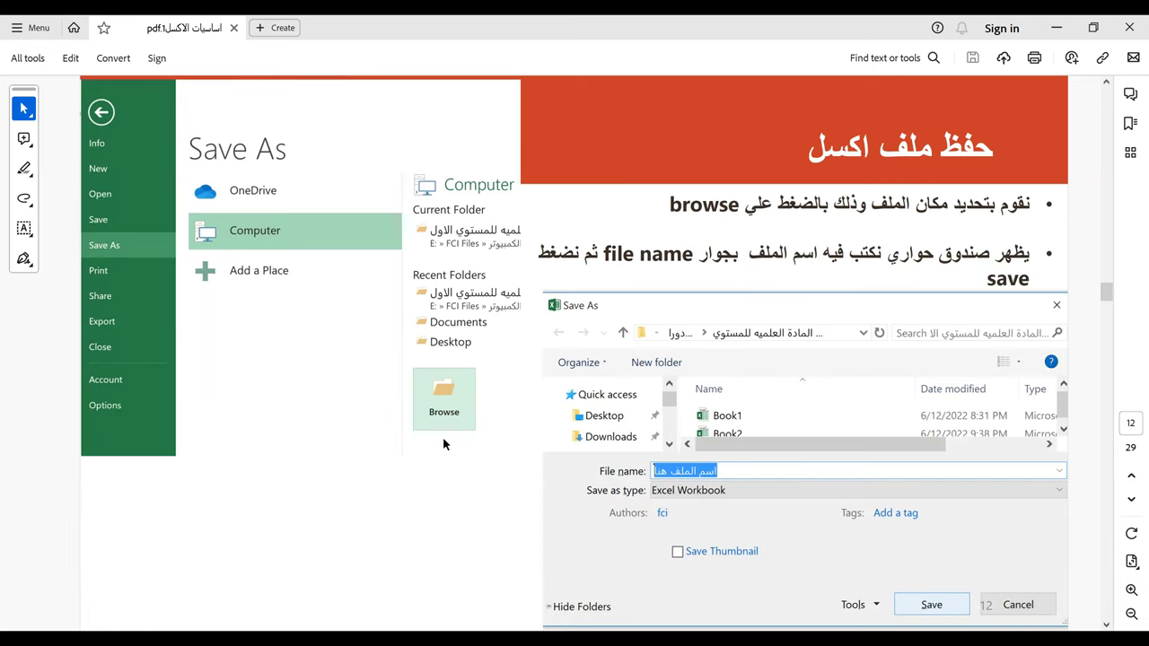
scroll(444, 444, "up", 3)
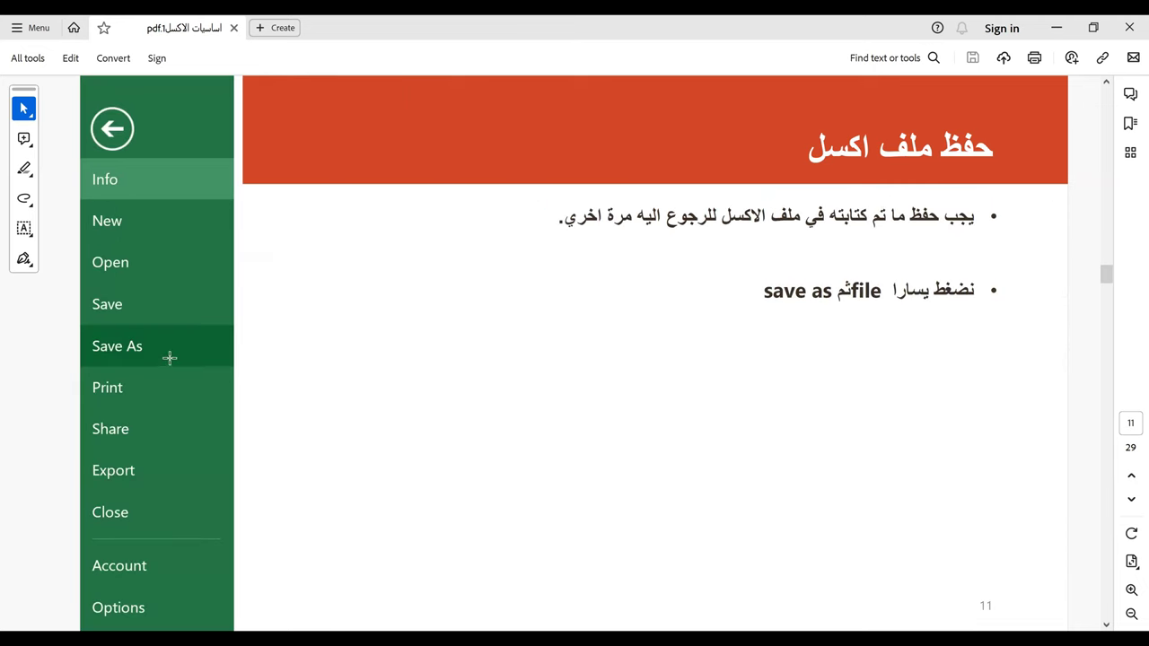
Step: Highlight the Save As slide text and image, then scroll on to page 15
left_click_drag(81, 336, 71, 337)
left_click(339, 367)
scroll(340, 367, "down", 3)
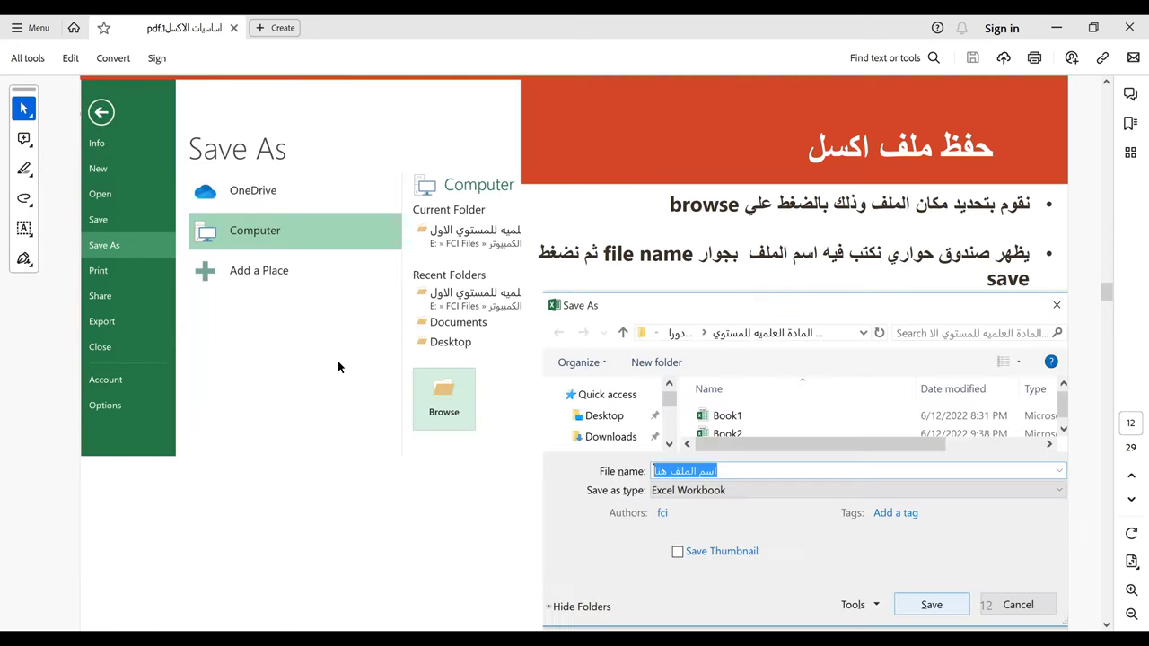
left_click(683, 473)
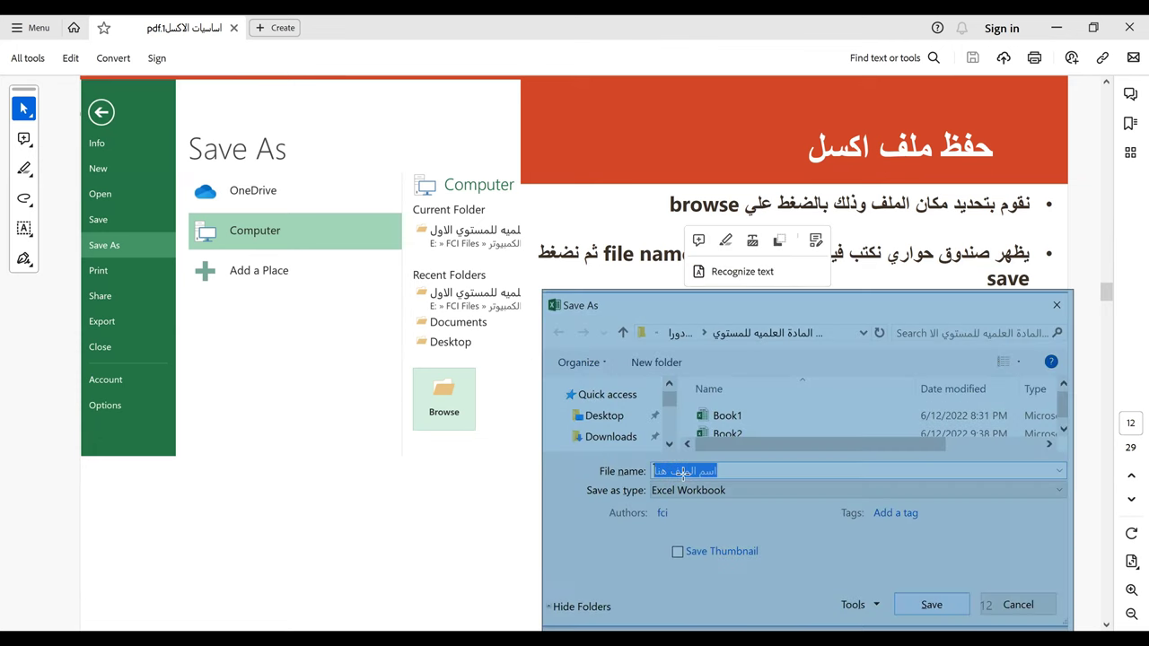
scroll(683, 472, "down", 3)
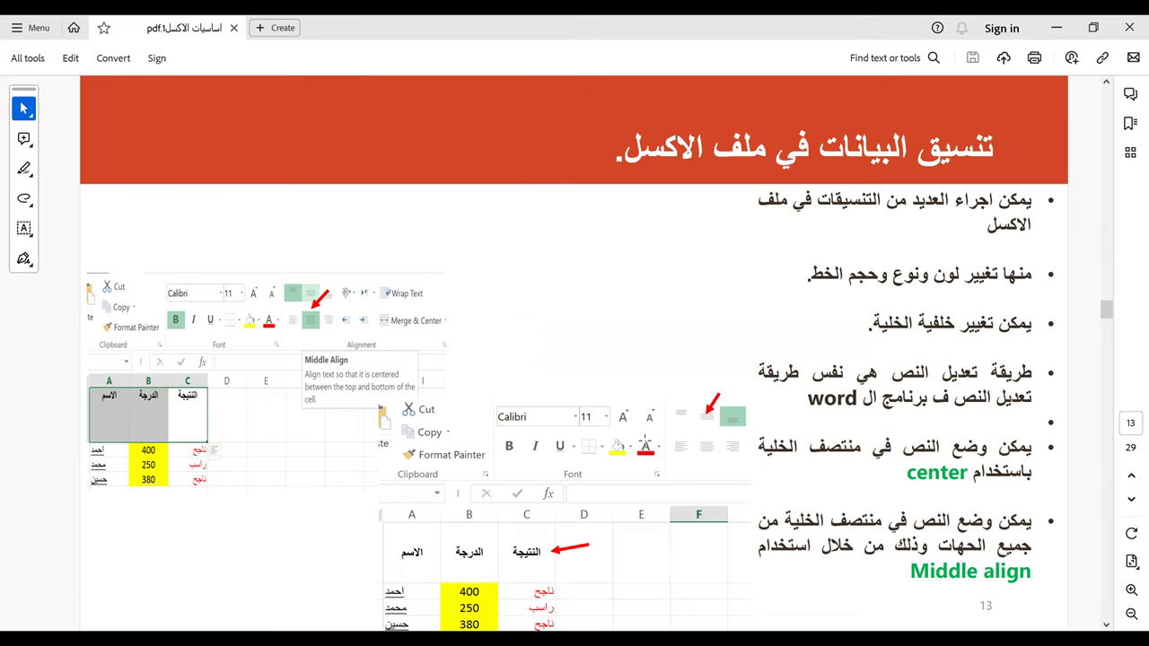
scroll(645, 443, "down", 1)
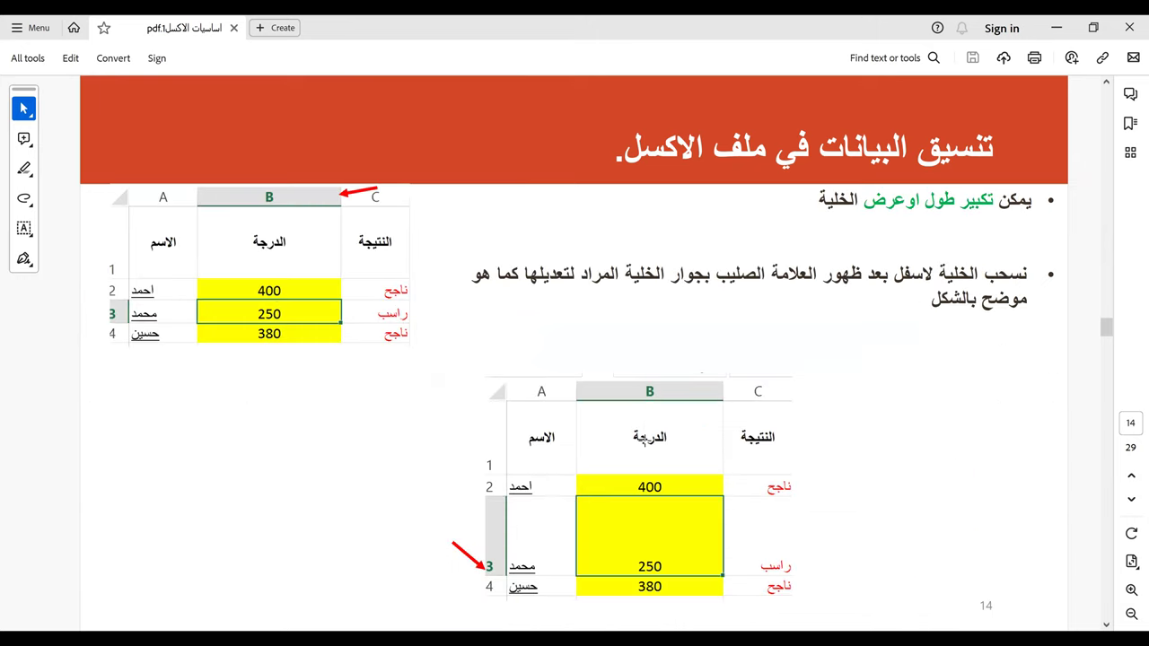
scroll(648, 437, "down", 1)
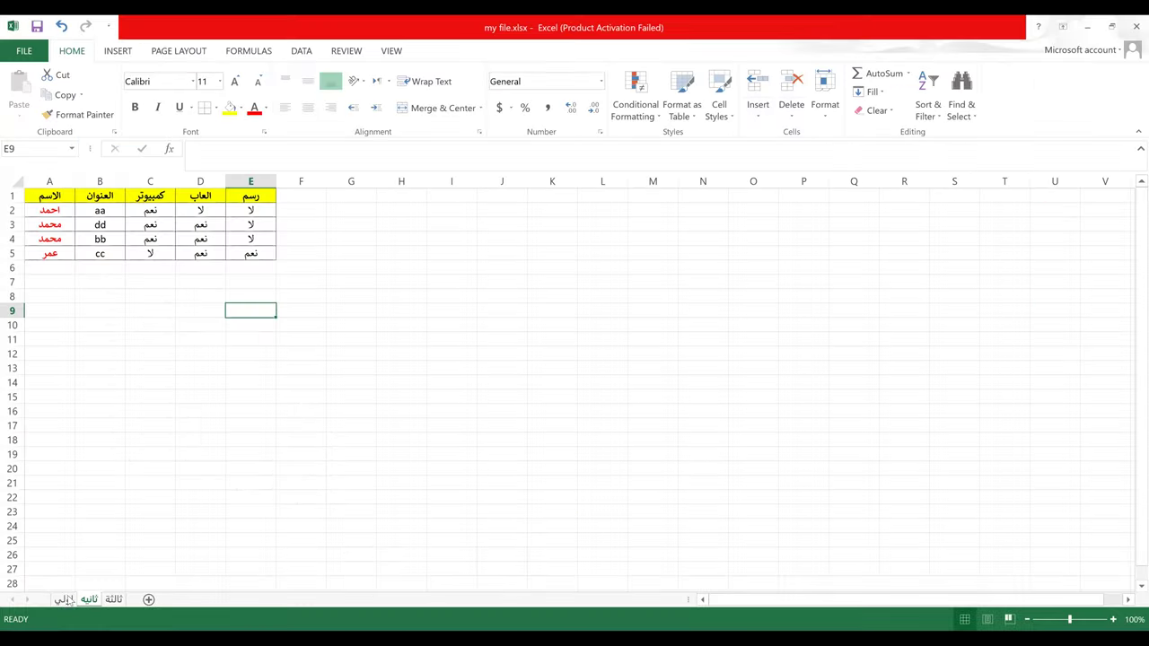
Step: On the اولي sheet, extend the student name in A2 with additional name parts
key("alt+Tab")
left_click(63, 599)
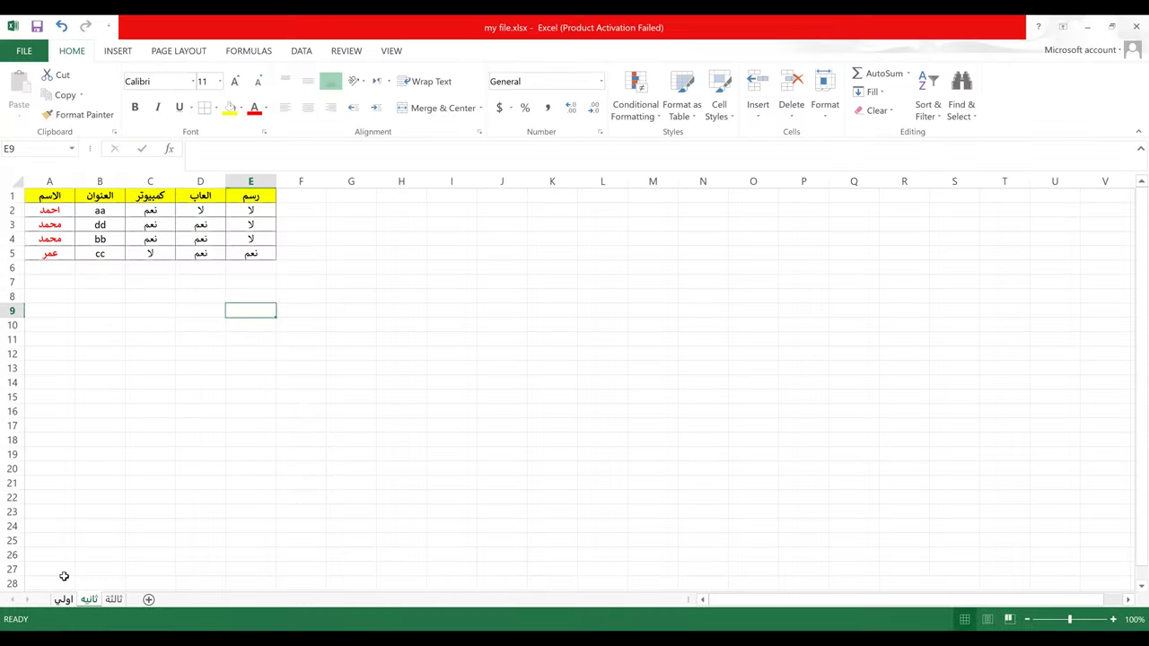
left_click(69, 207)
double_click(37, 209)
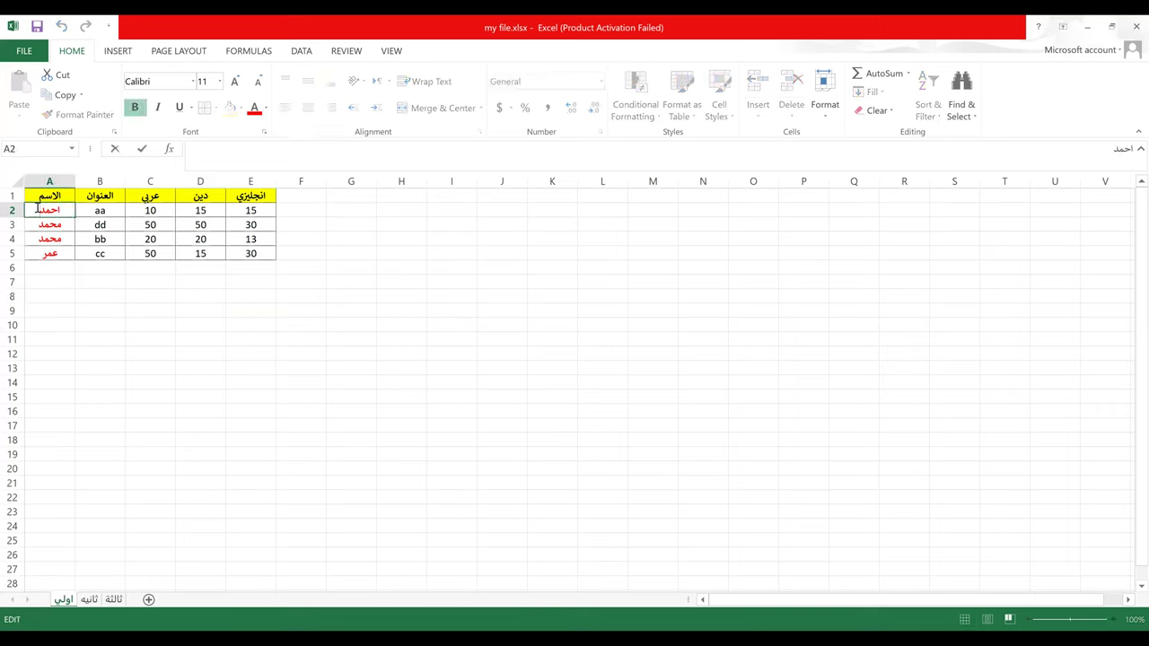
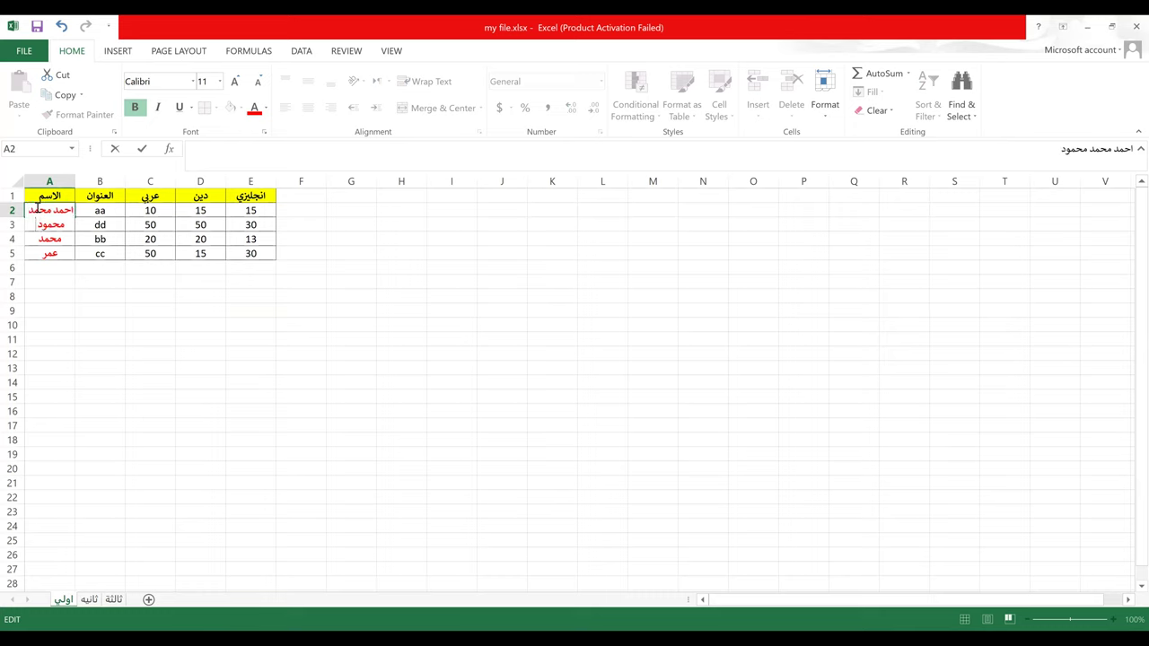
key("Return")
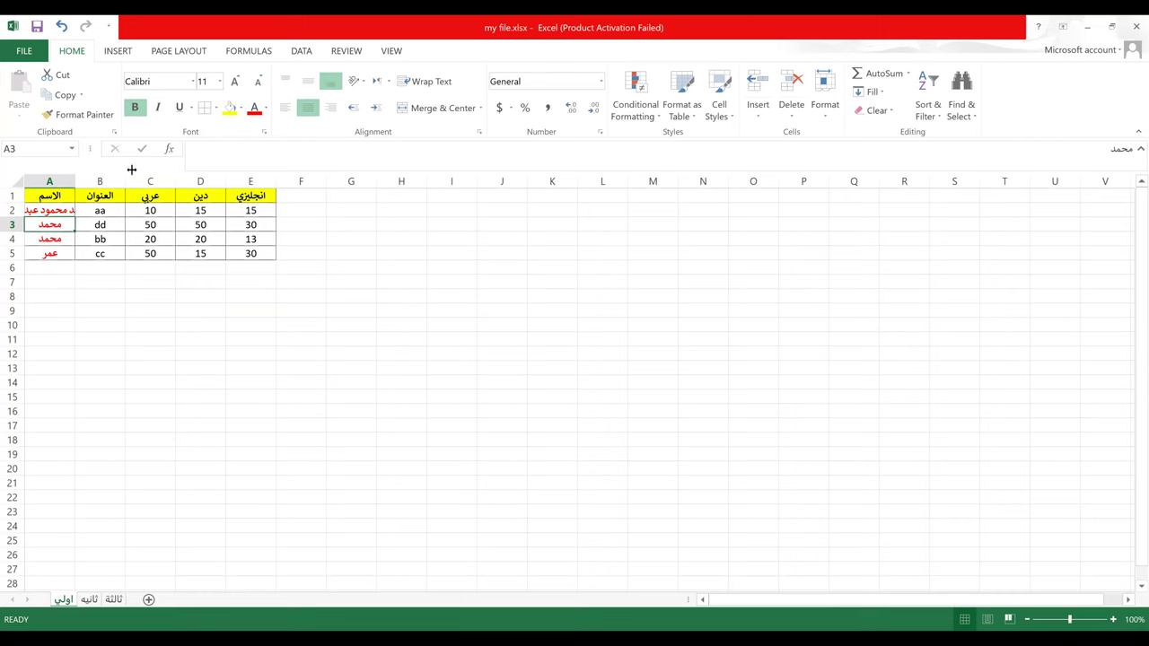
Step: Resize column A to fit the full name in A2
left_click_drag(73, 178, 173, 176)
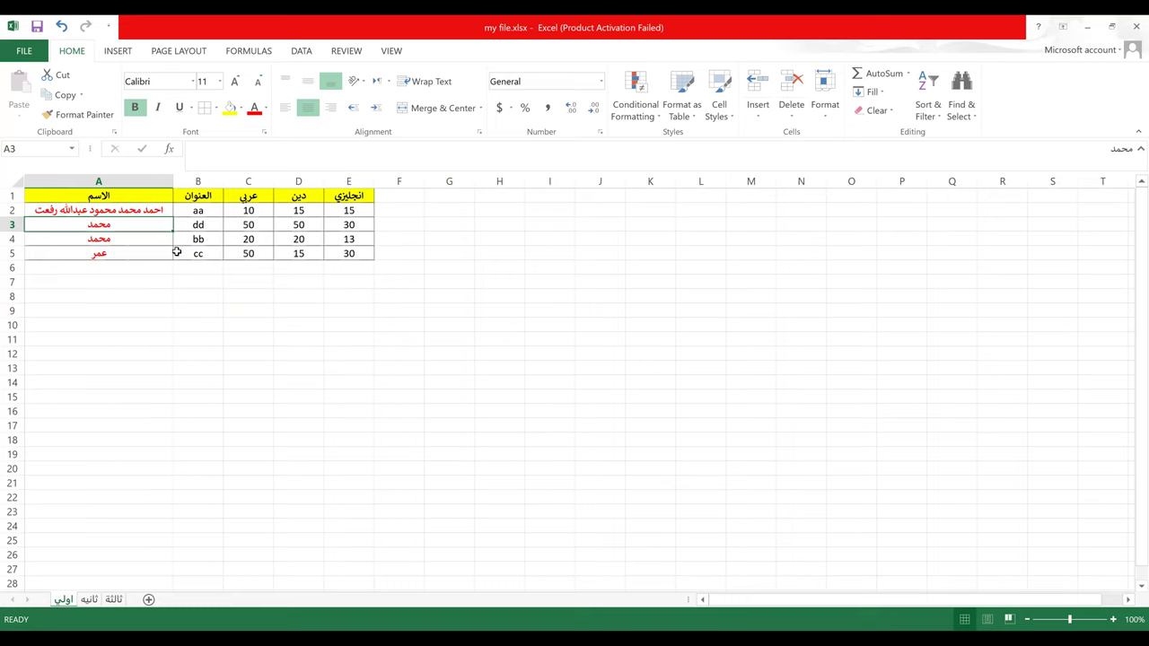
left_click(177, 312)
mouse_move(171, 178)
left_mouse_down()
mouse_move(159, 180)
mouse_move(239, 181)
mouse_move(184, 180)
left_mouse_up()
left_click(225, 292)
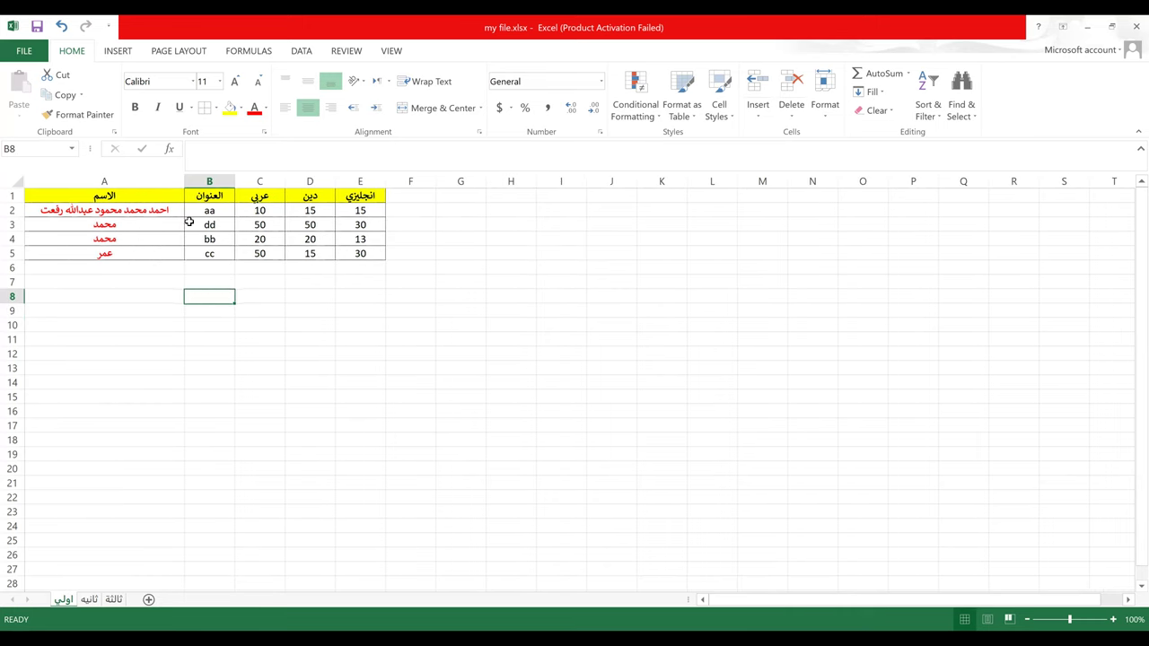
left_click_drag(183, 182, 211, 181)
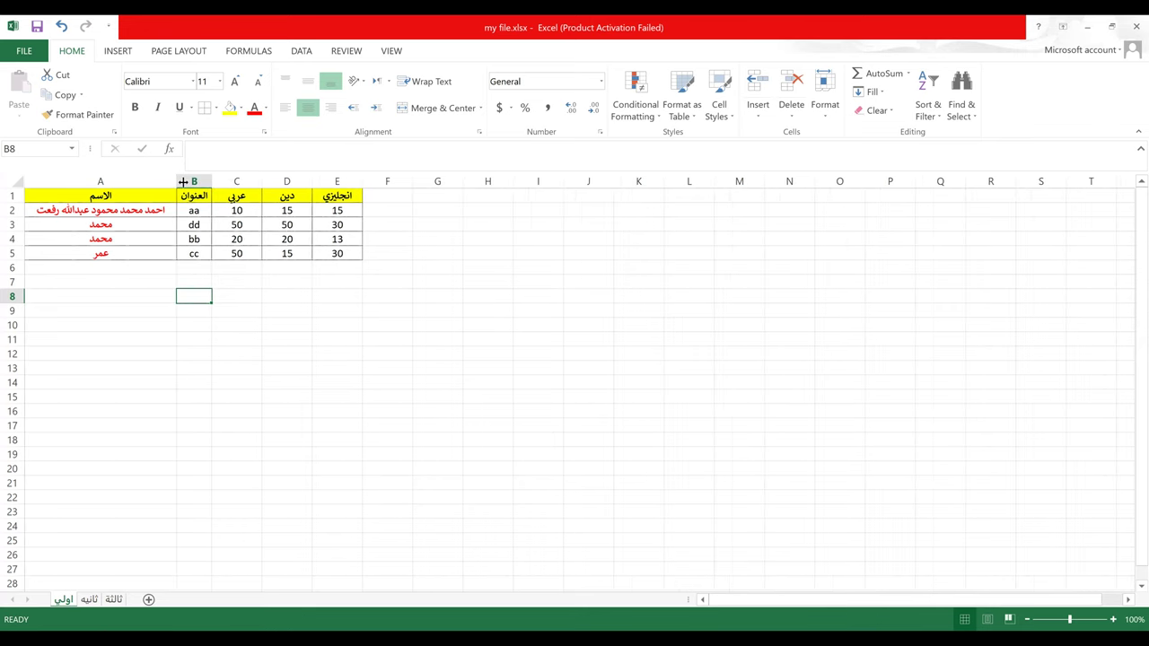
Step: Copy the full name text from cell A2 without changing it
left_click(146, 212)
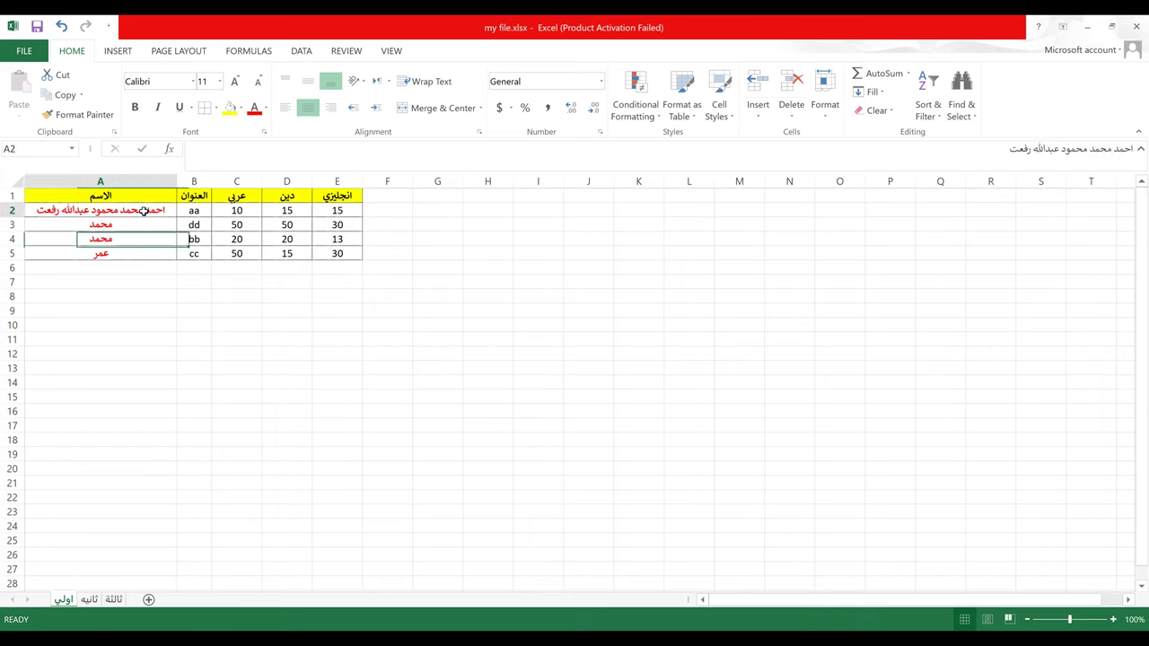
double_click(68, 211)
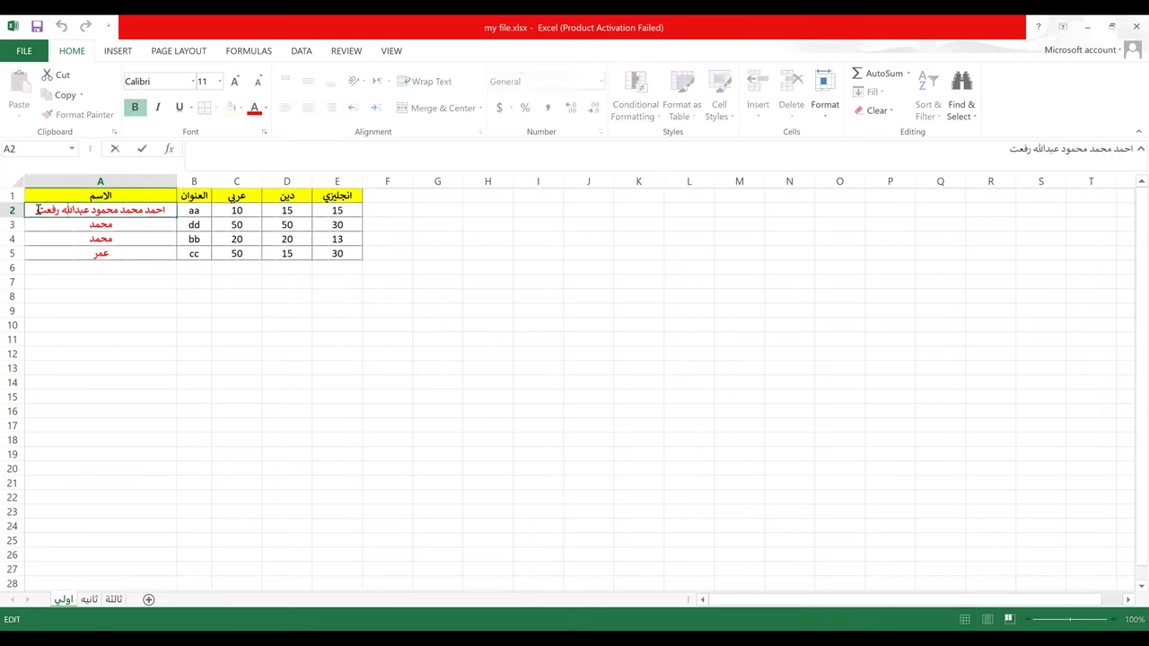
key("shift+Home")
key("ctrl+c")
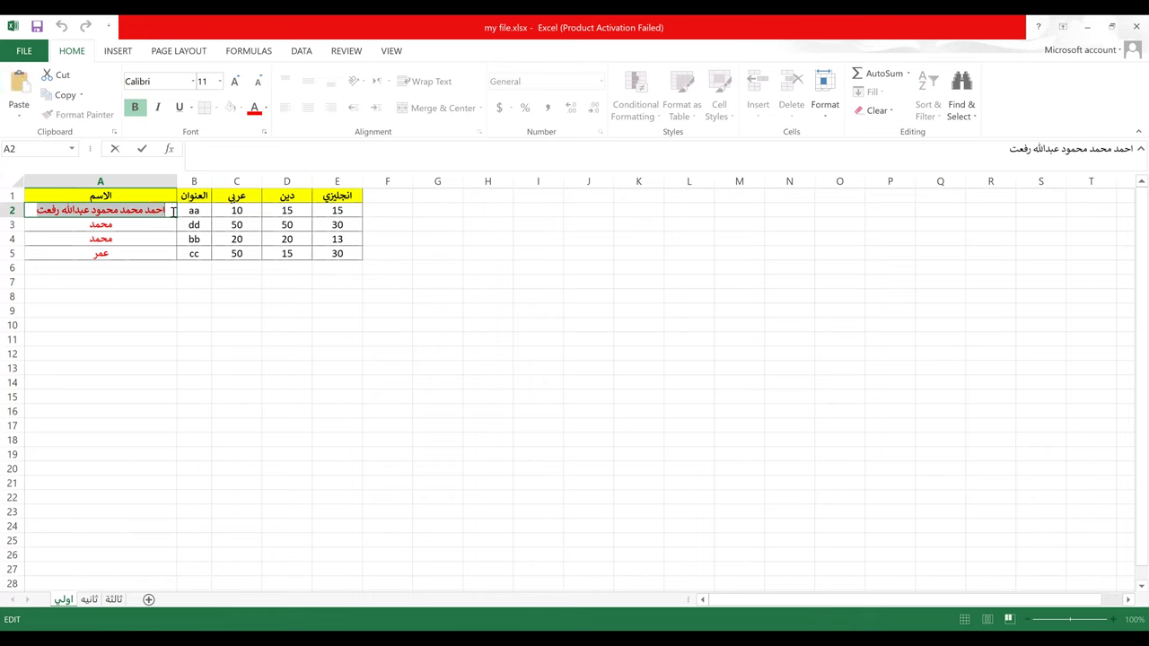
key("Escape")
Step: Type the heading تقرير in cell F1
key("Up")
key("Right")
key("Right")
key("Right")
type("تقرير")
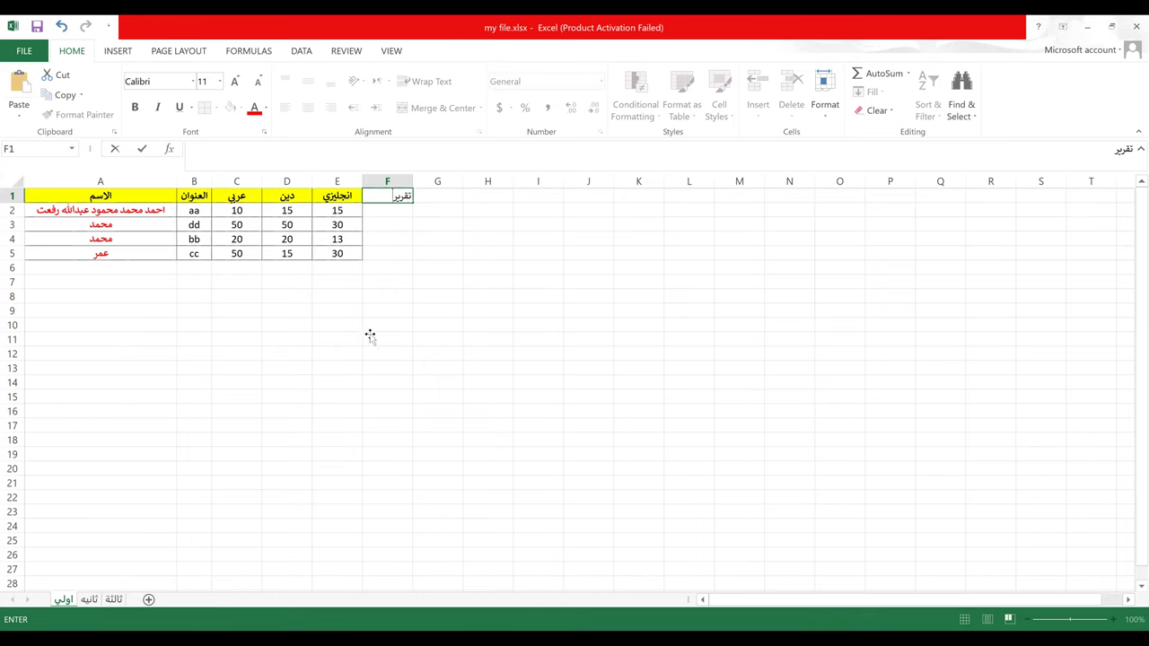
Step: Commit the تقرير heading and paste the copied name into F2
left_click(370, 352)
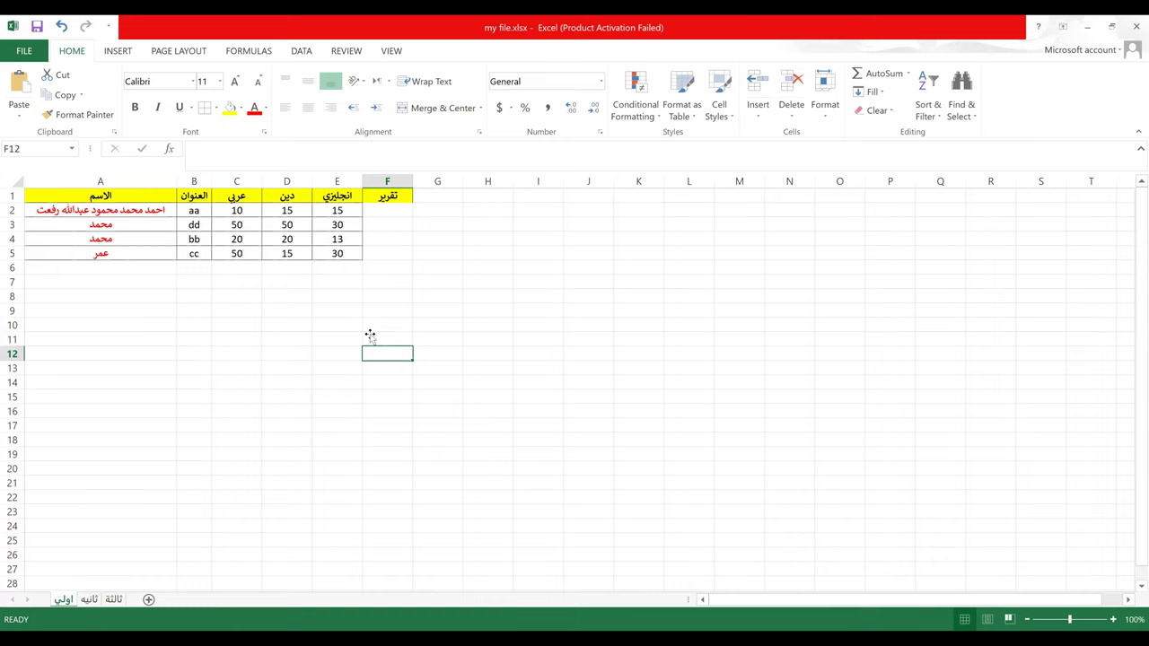
key("ctrl+Up")
key("Down")
key("ctrl+v")
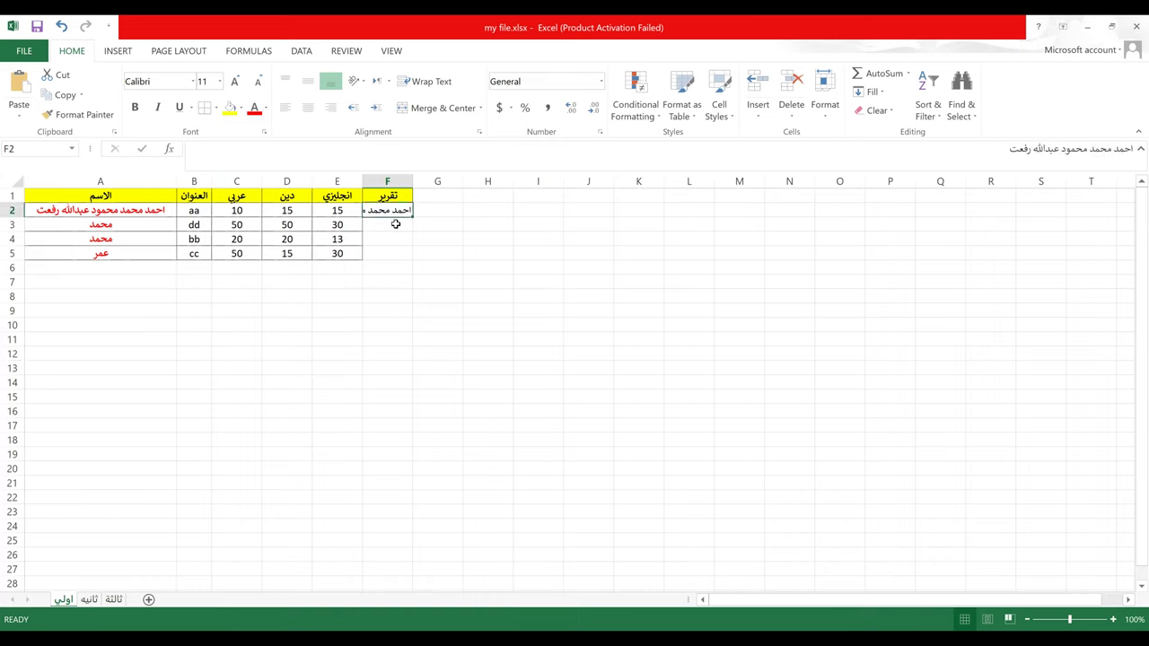
key("Down")
key("Down")
key("Down")
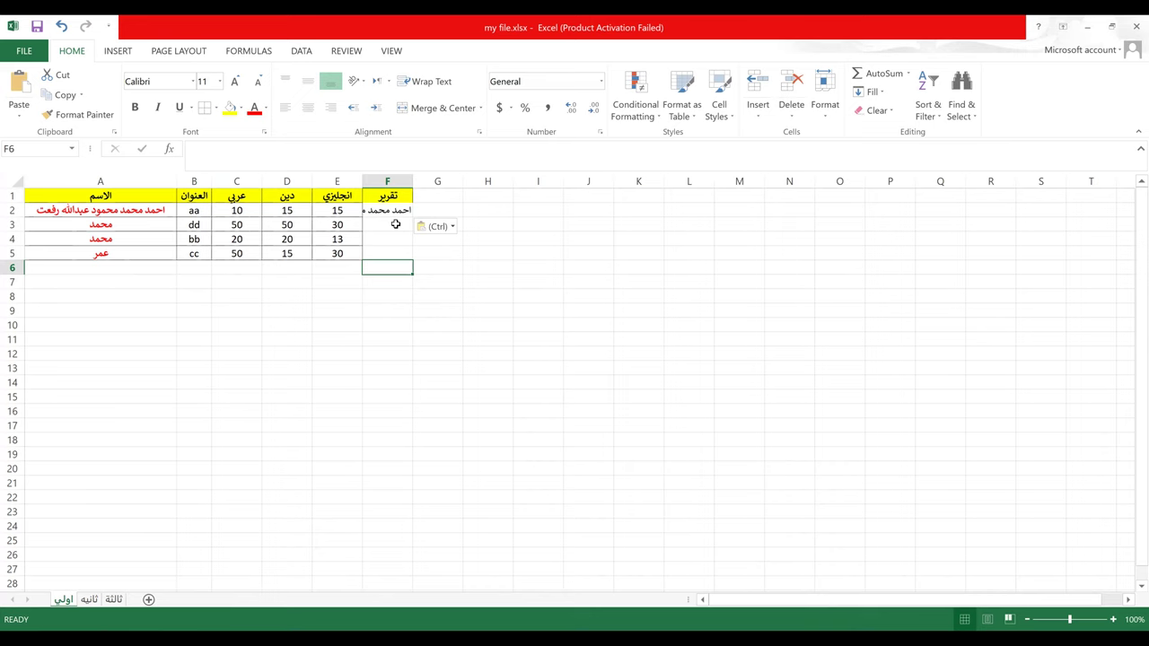
Step: Autofit column F and paste the name again to lengthen F2's text
key("alt+h")
key("o")
key("i")
key("Up")
key("Up")
key("Up")
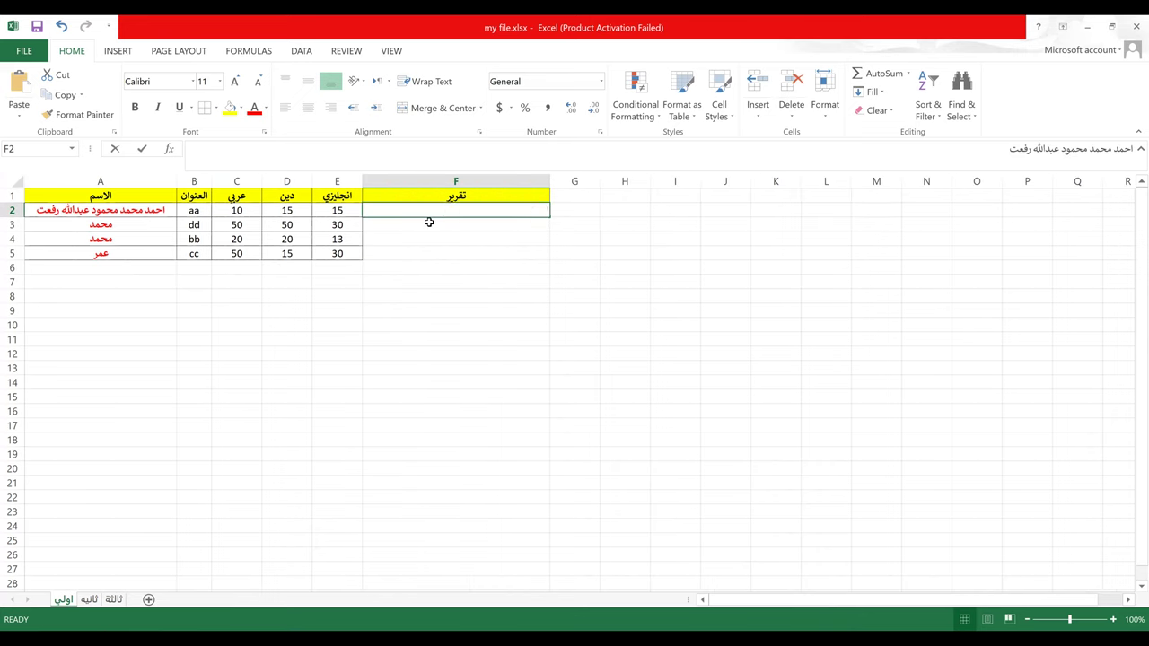
key("F2")
key("ctrl+v")
key("ctrl+v")
key("ctrl+v")
key("ctrl+v")
key("ctrl+v")
key("ctrl+v")
key("ctrl+v")
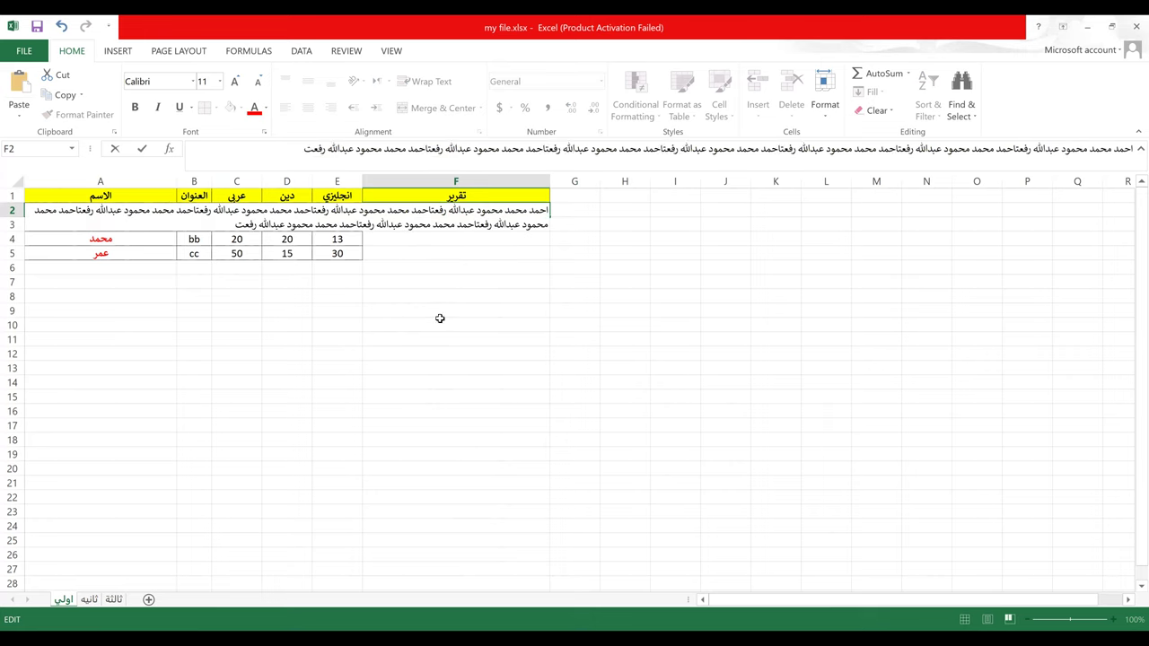
left_click(440, 319)
Step: Widen column F by dragging its border to show more report text
left_click(411, 216)
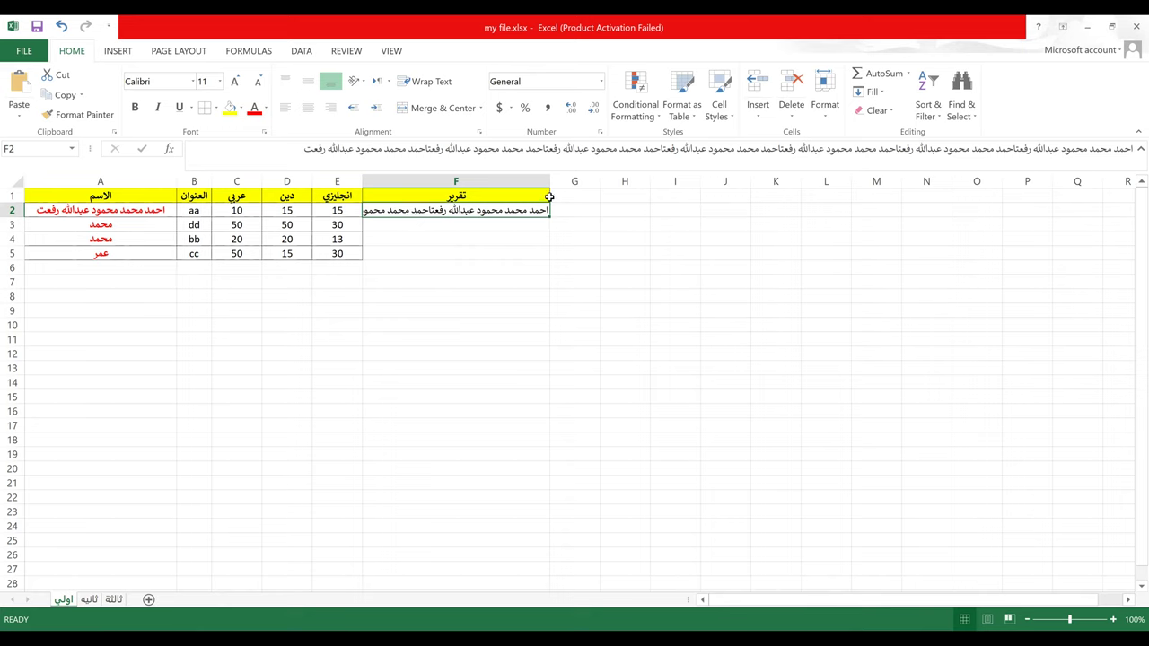
left_click(554, 235)
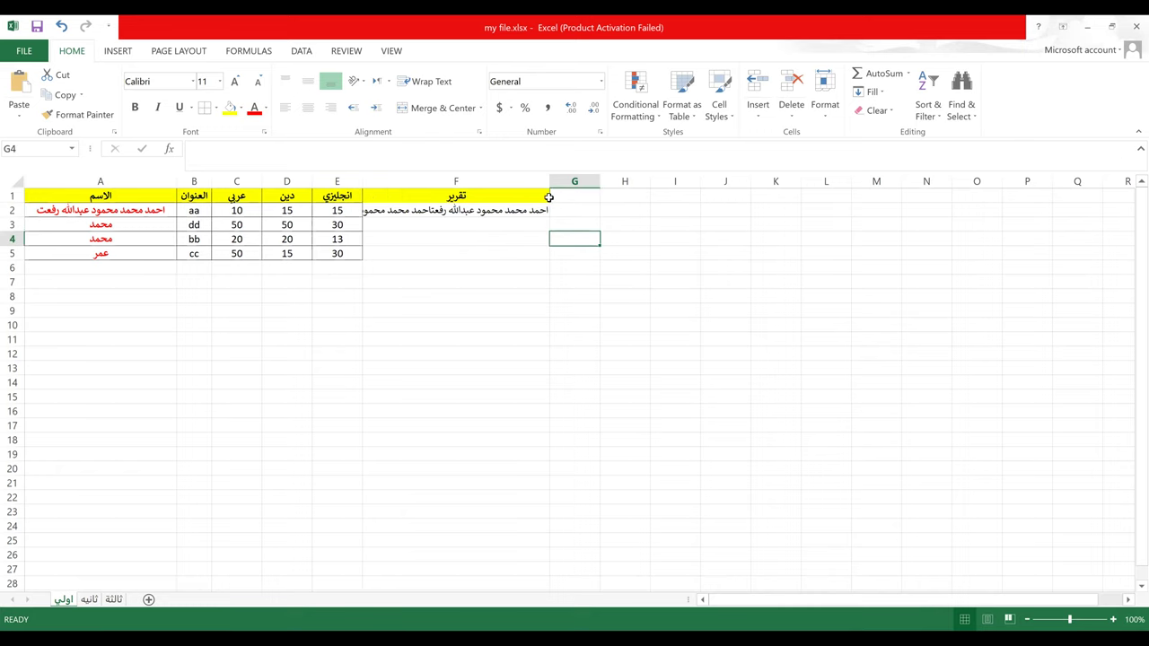
left_click(547, 196)
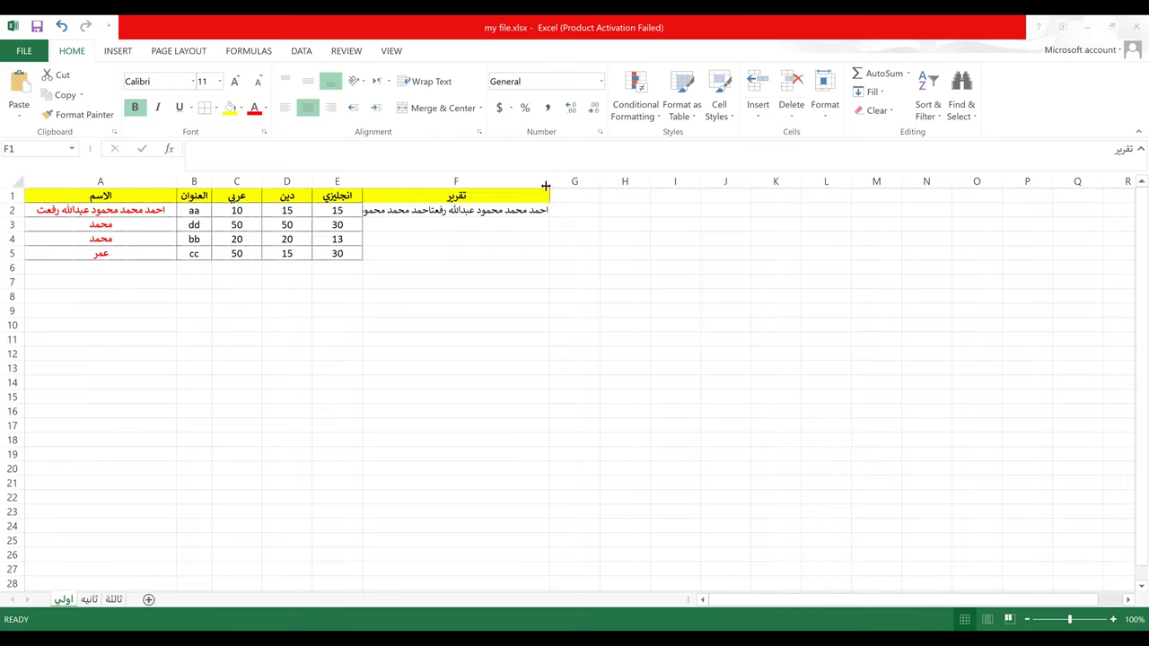
mouse_move(546, 186)
left_mouse_down()
mouse_move(783, 177)
mouse_move(617, 186)
left_mouse_up()
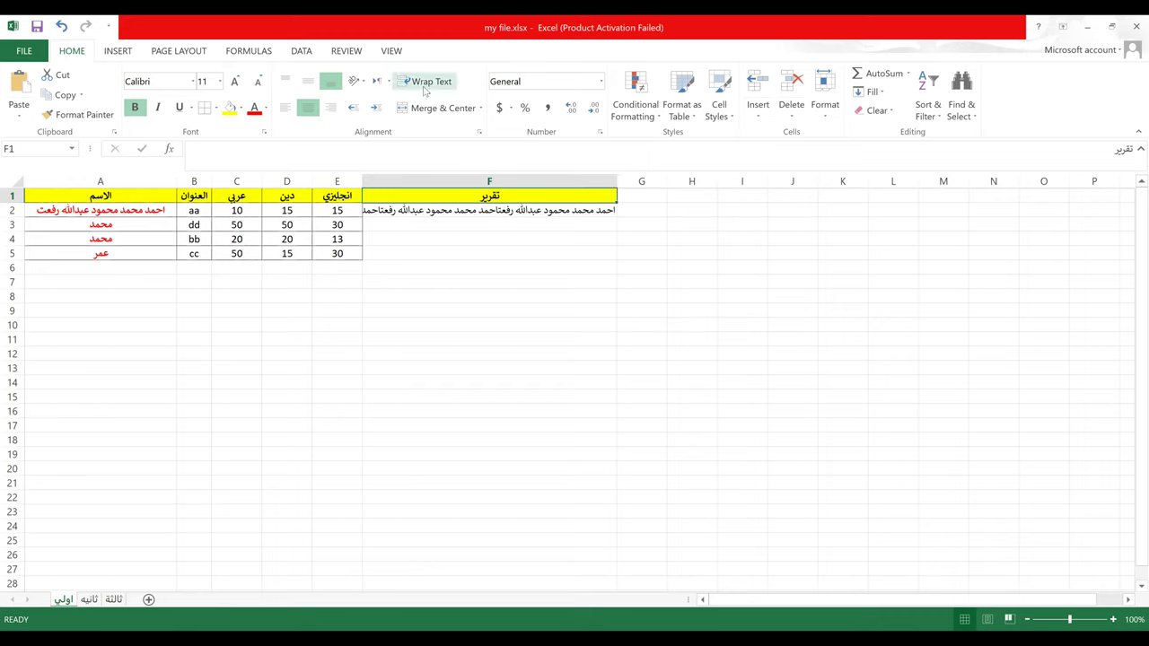
Step: Turn on Wrap Text so F2's long report text spreads over several lines
left_click(425, 86)
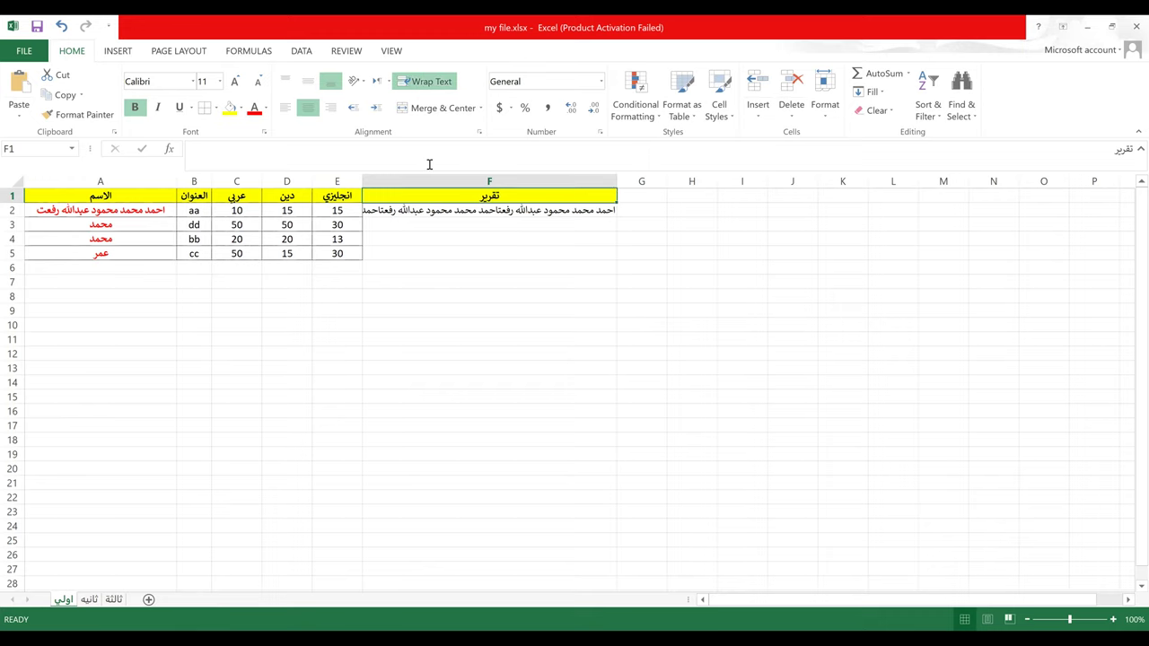
key("Down")
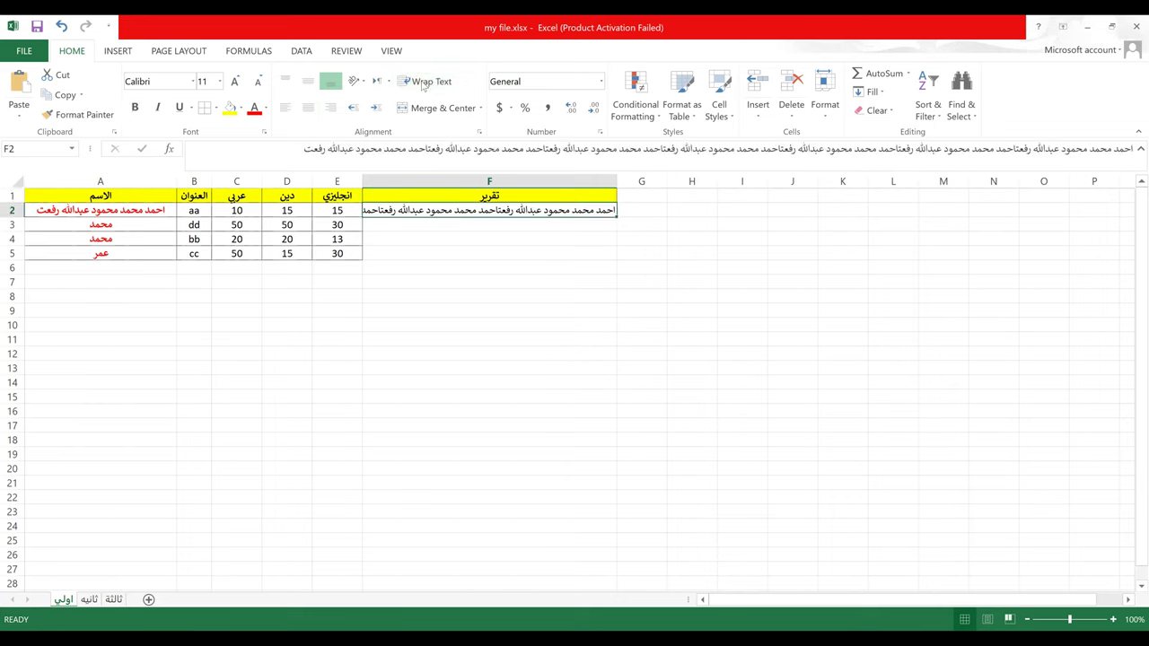
left_click(424, 83)
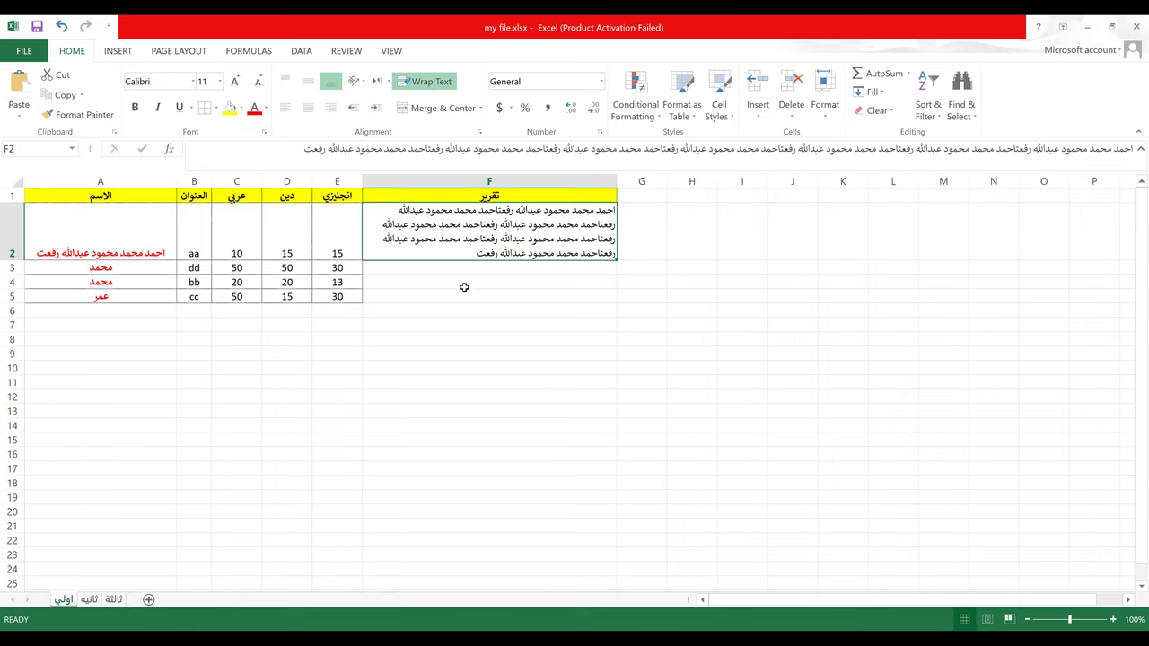
left_click(465, 285)
left_click(510, 254)
Step: Edit F2 to insert spaces between the run-together names in the report text
double_click(499, 211)
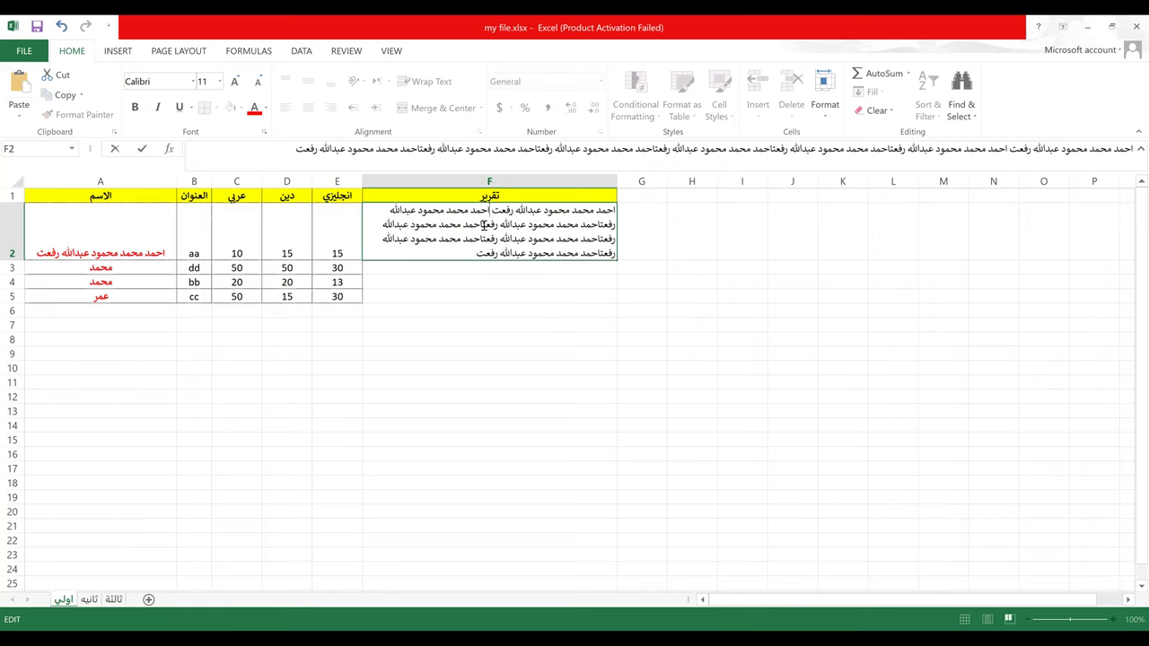
left_click(484, 225)
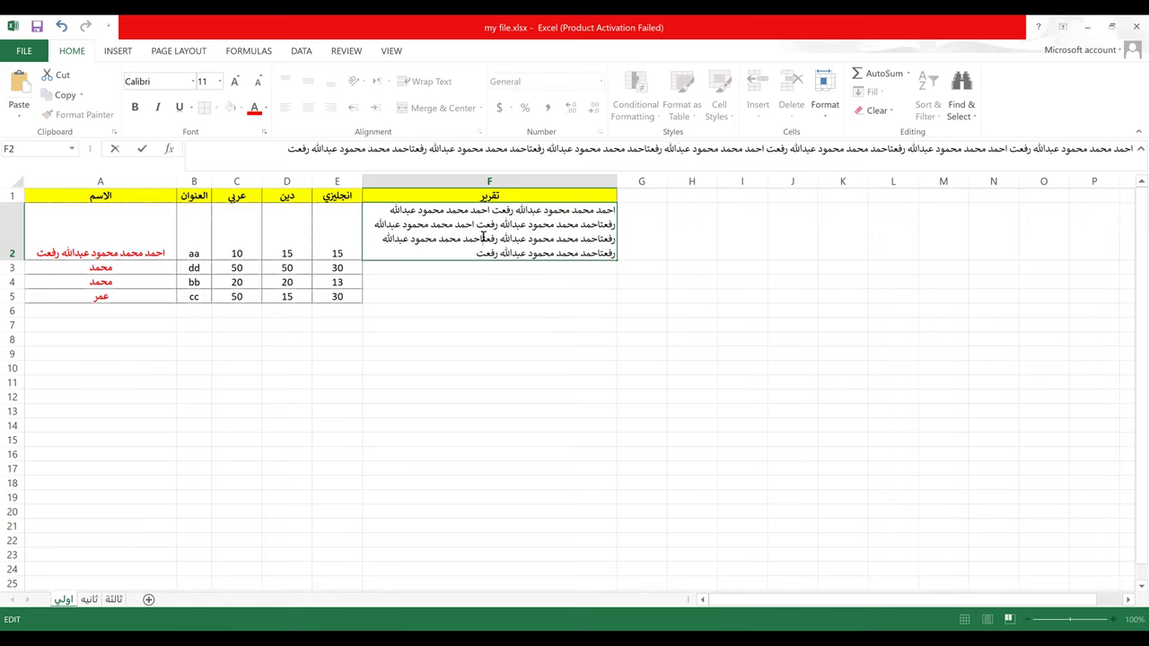
left_click(468, 293)
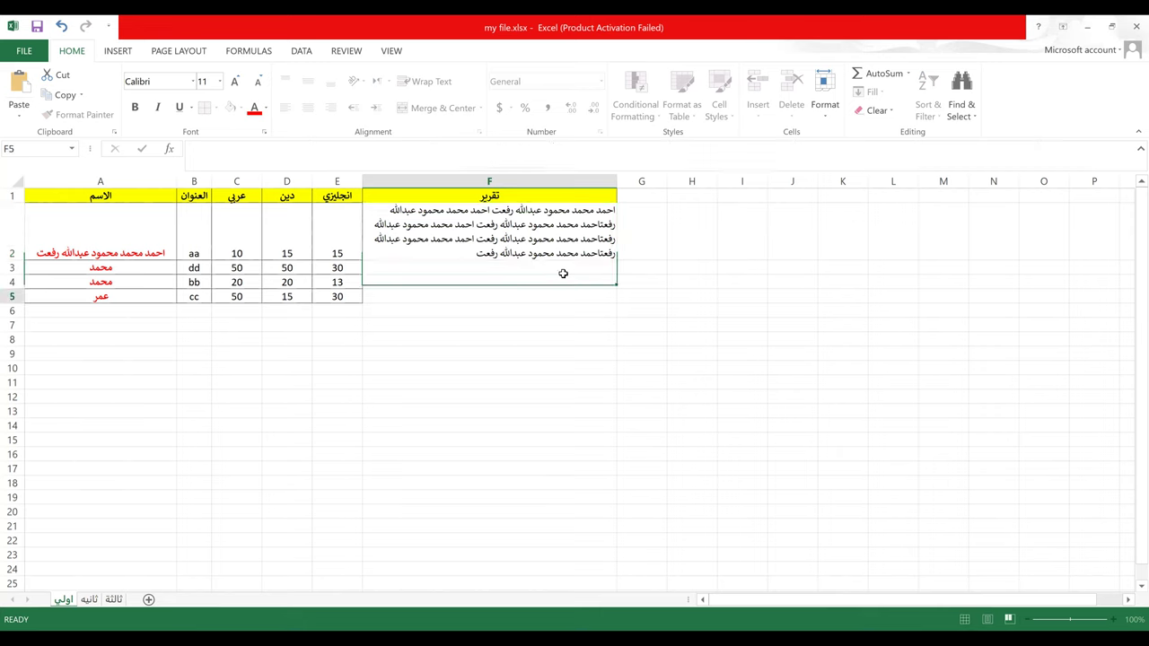
double_click(597, 253)
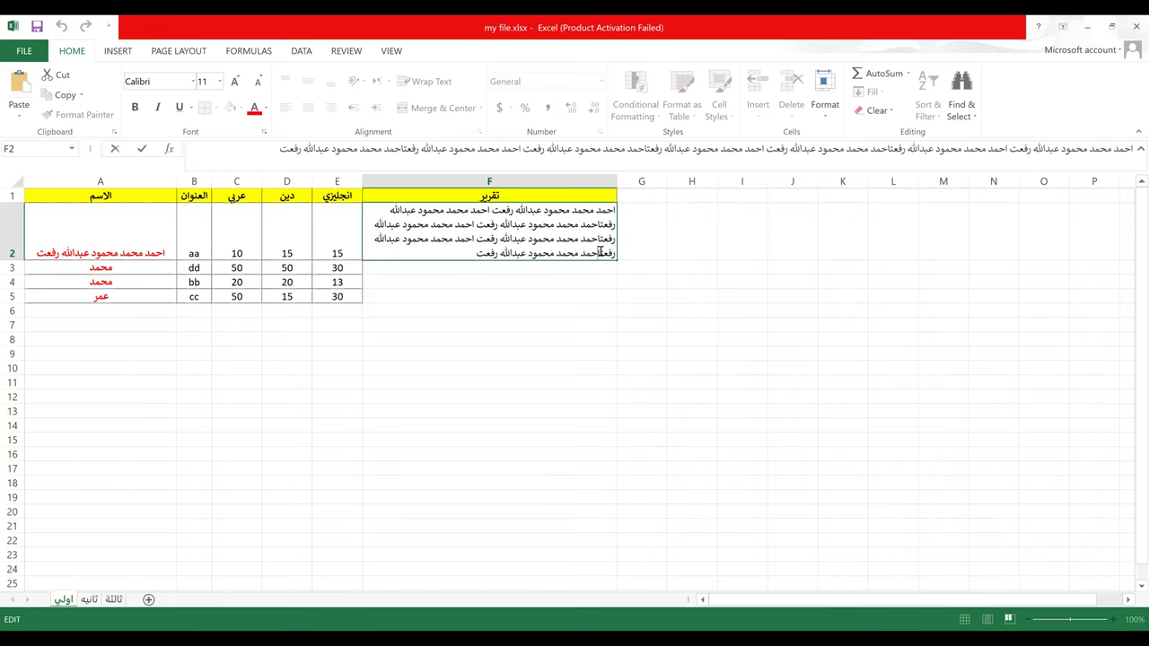
double_click(602, 238)
left_click(601, 238)
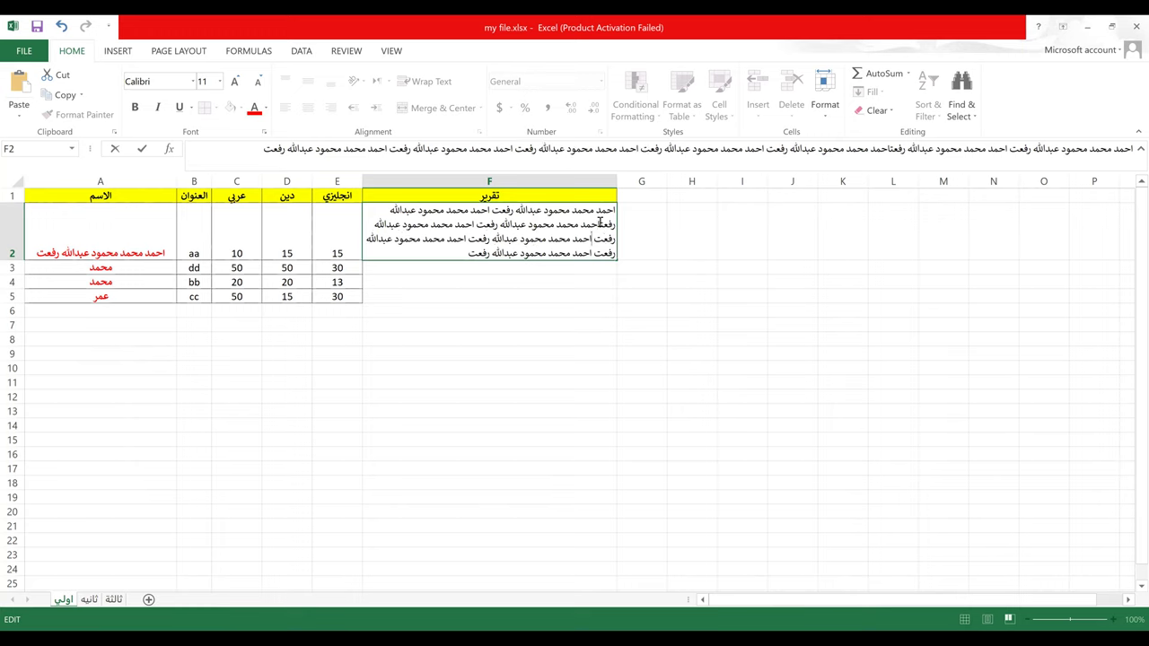
left_click(600, 224)
key("ctrl+Return")
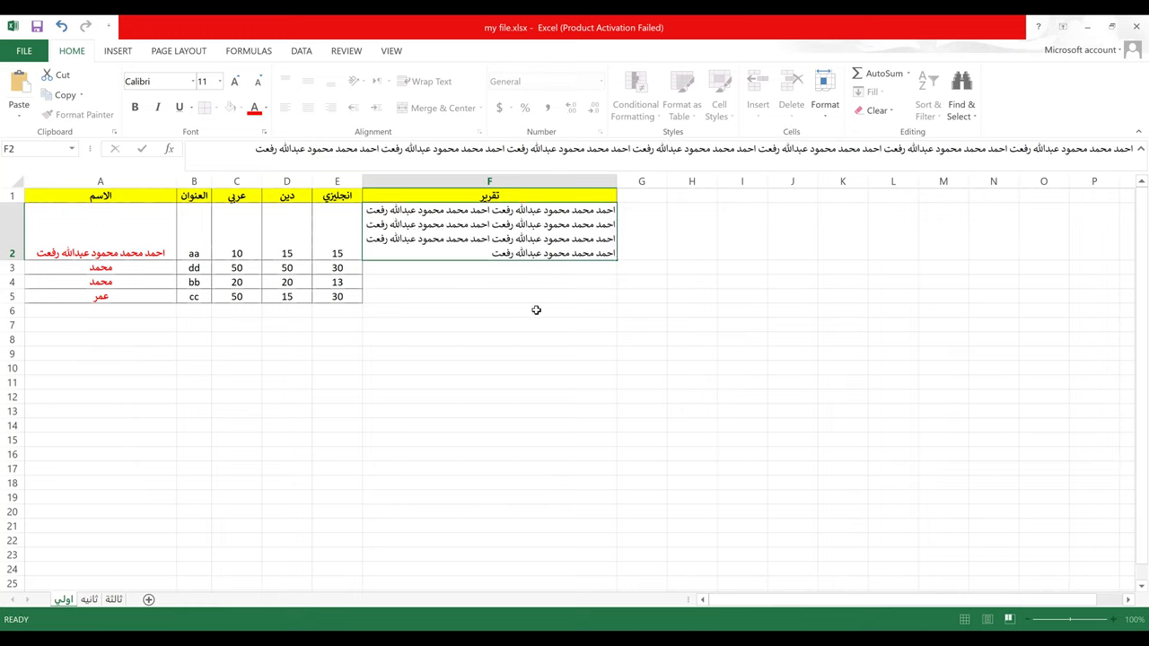
left_click(533, 314)
left_click(465, 243)
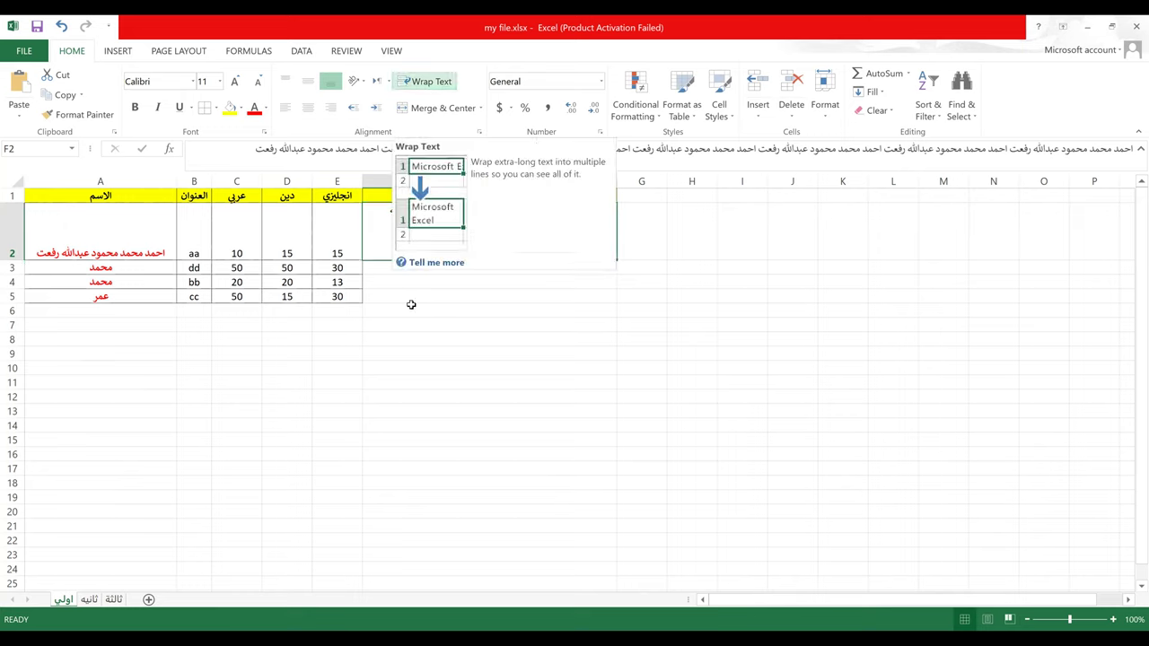
Step: Right-align the name in A2 and centre it vertically in the tall cell
left_click(427, 383)
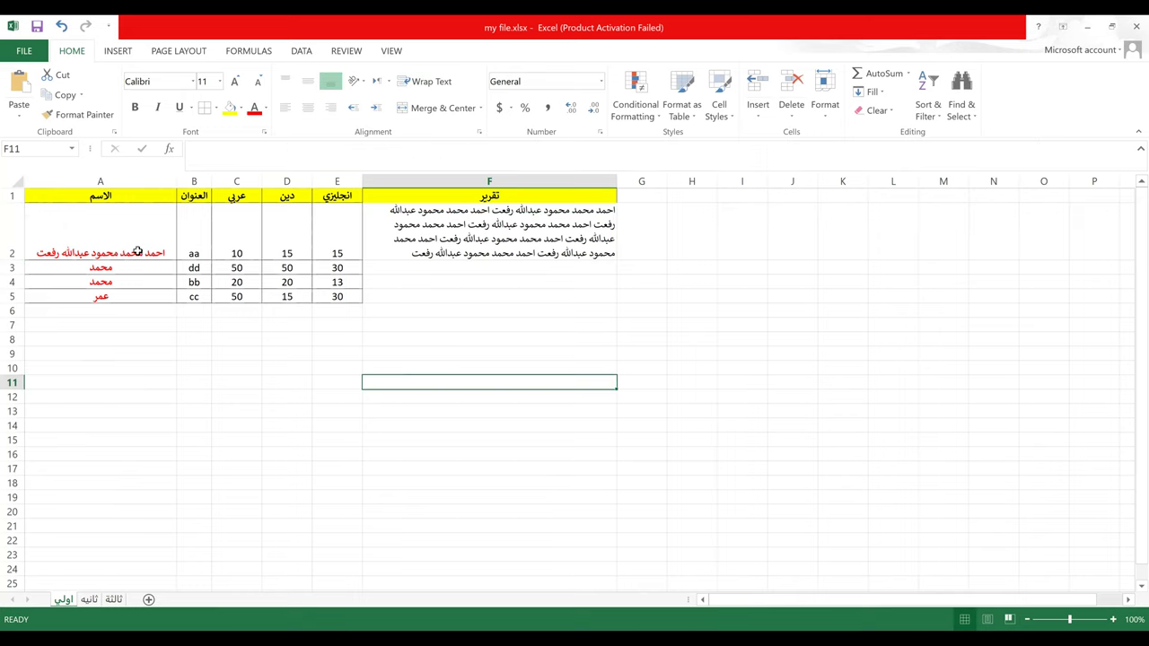
left_click(138, 253)
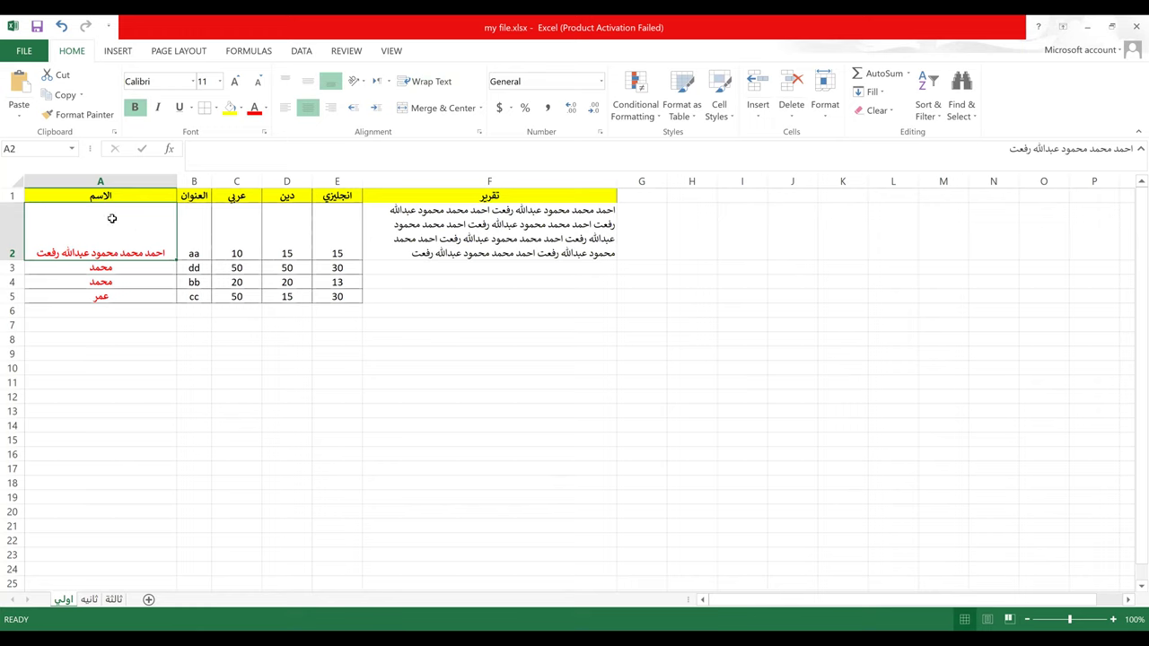
left_click(329, 107)
left_click(285, 108)
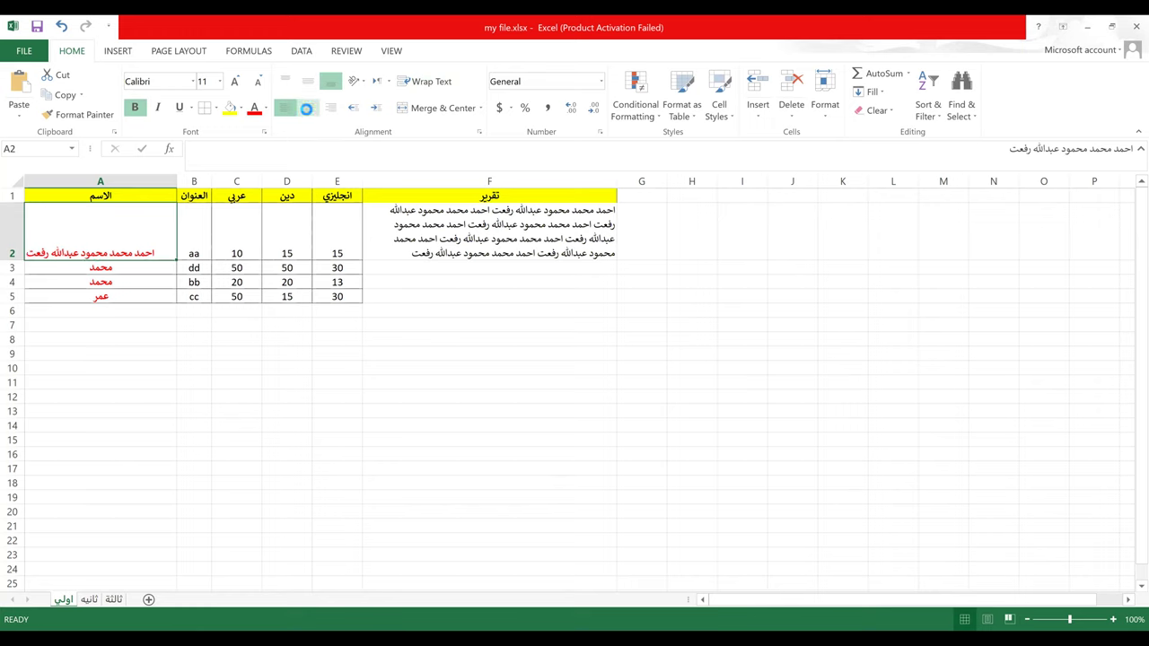
left_click(307, 108)
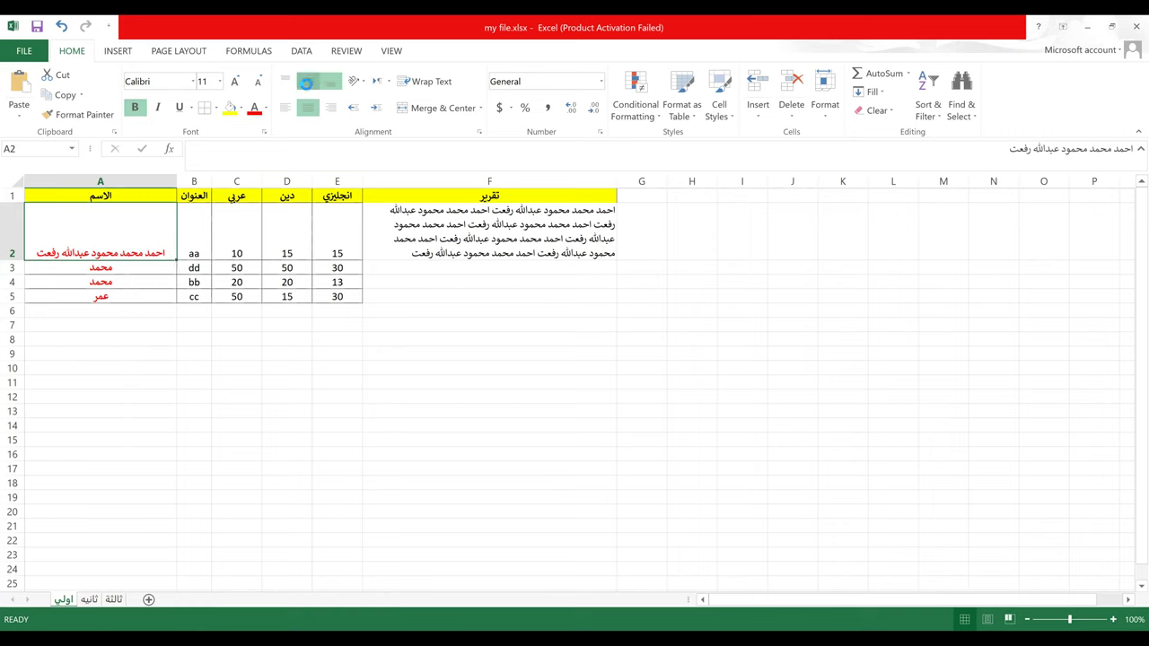
left_click(308, 86)
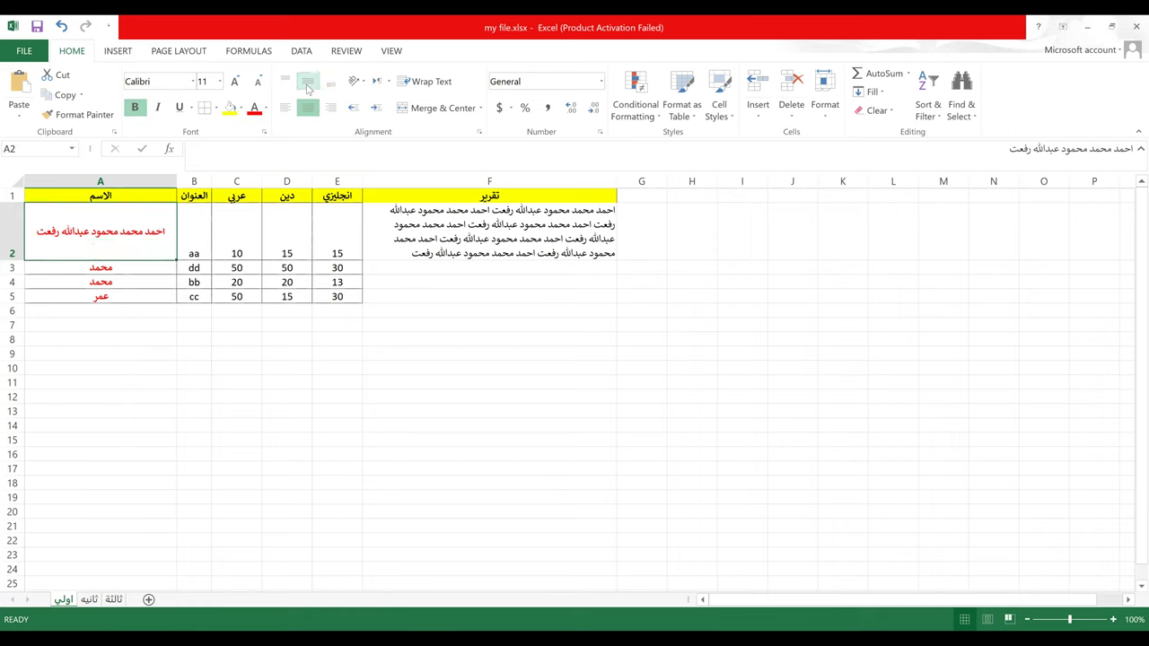
left_click(330, 109)
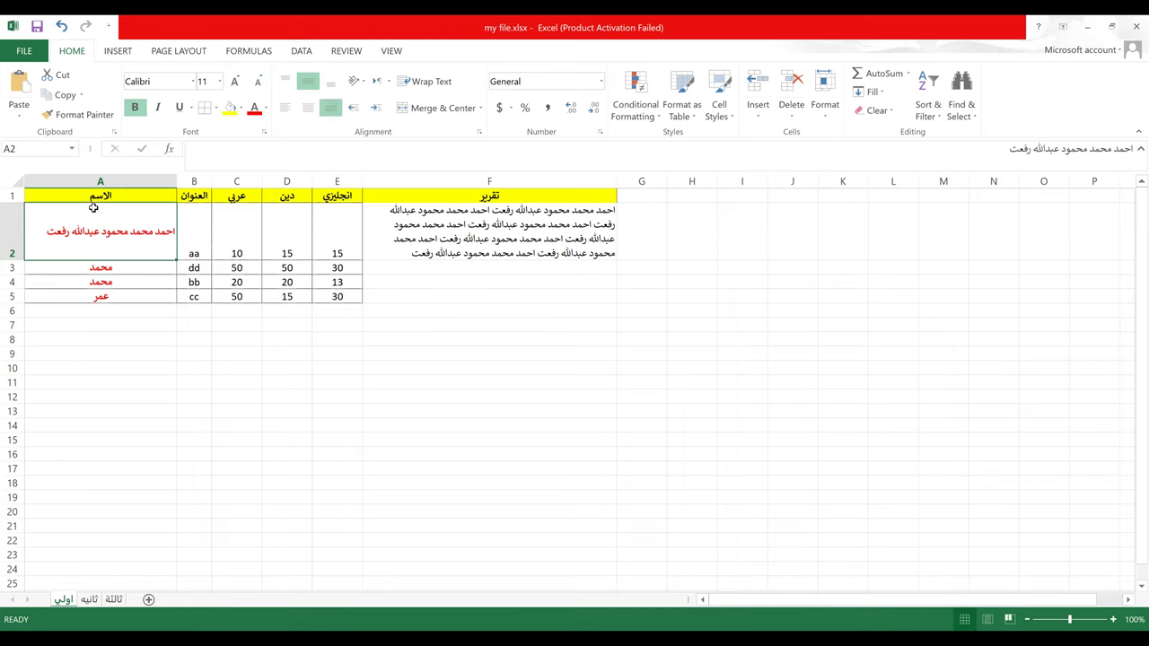
Step: Try Bottom Align on column A, then switch back to Middle Align
left_click(101, 180)
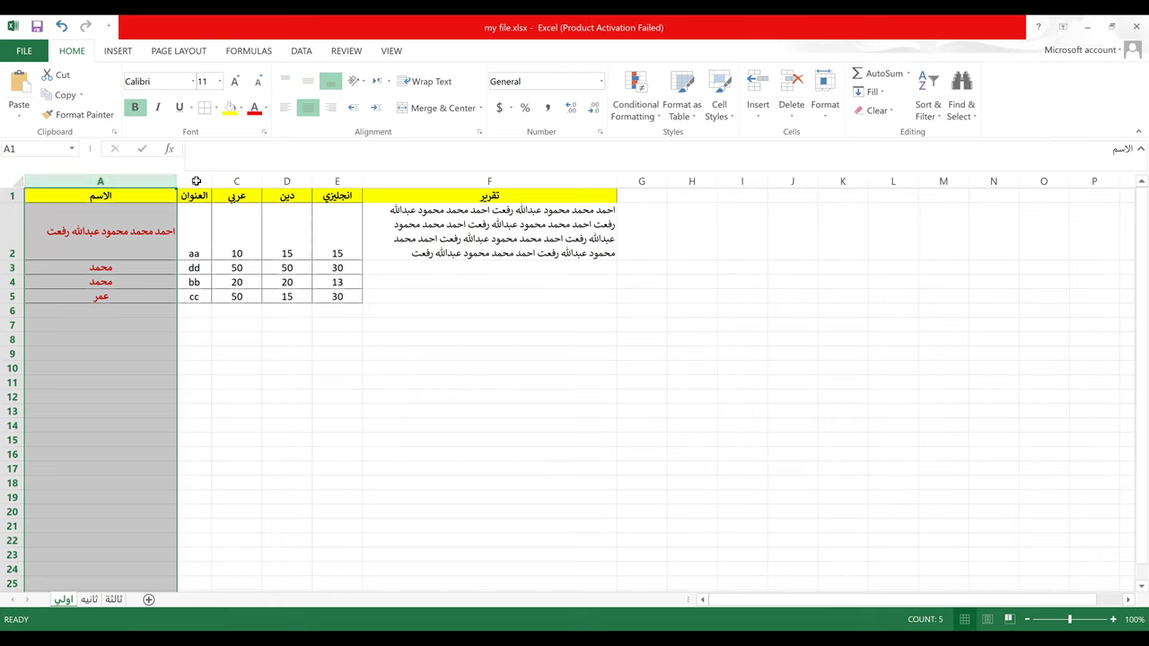
left_click(193, 180)
left_click(237, 180)
left_click(131, 185)
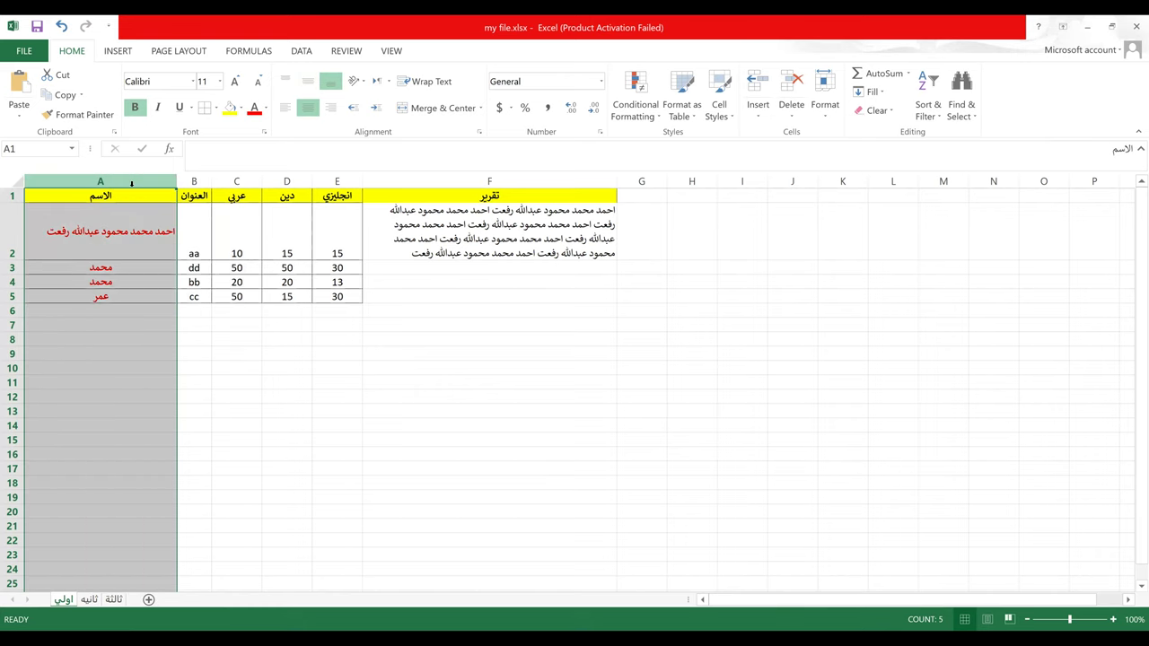
left_click(9, 228)
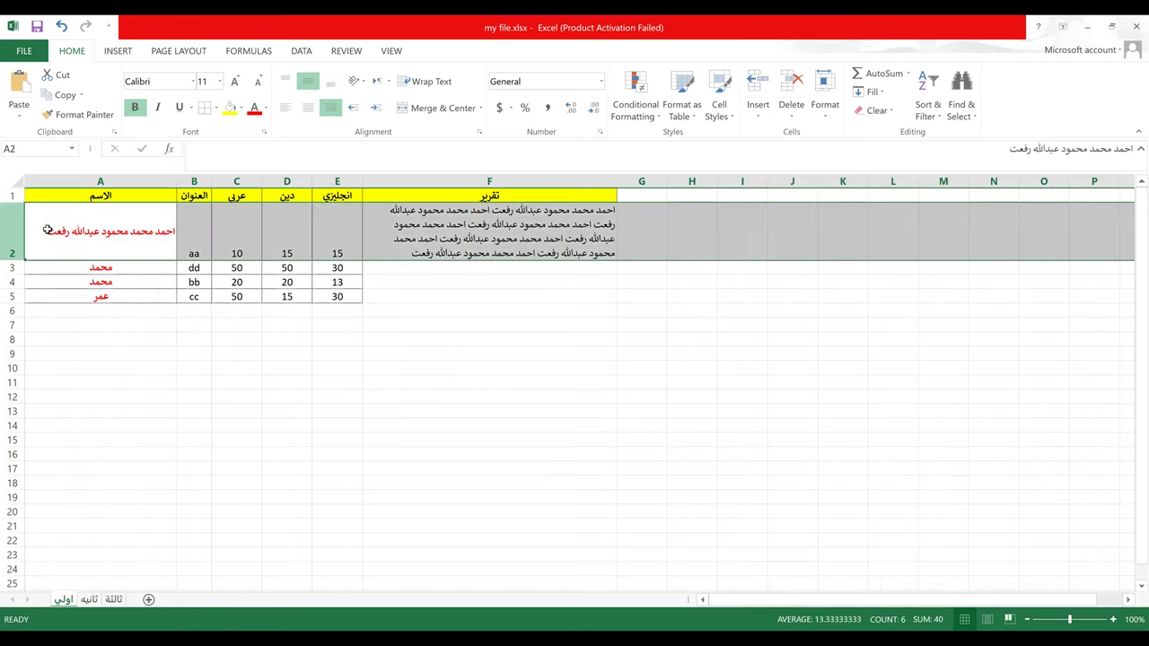
left_click(90, 230)
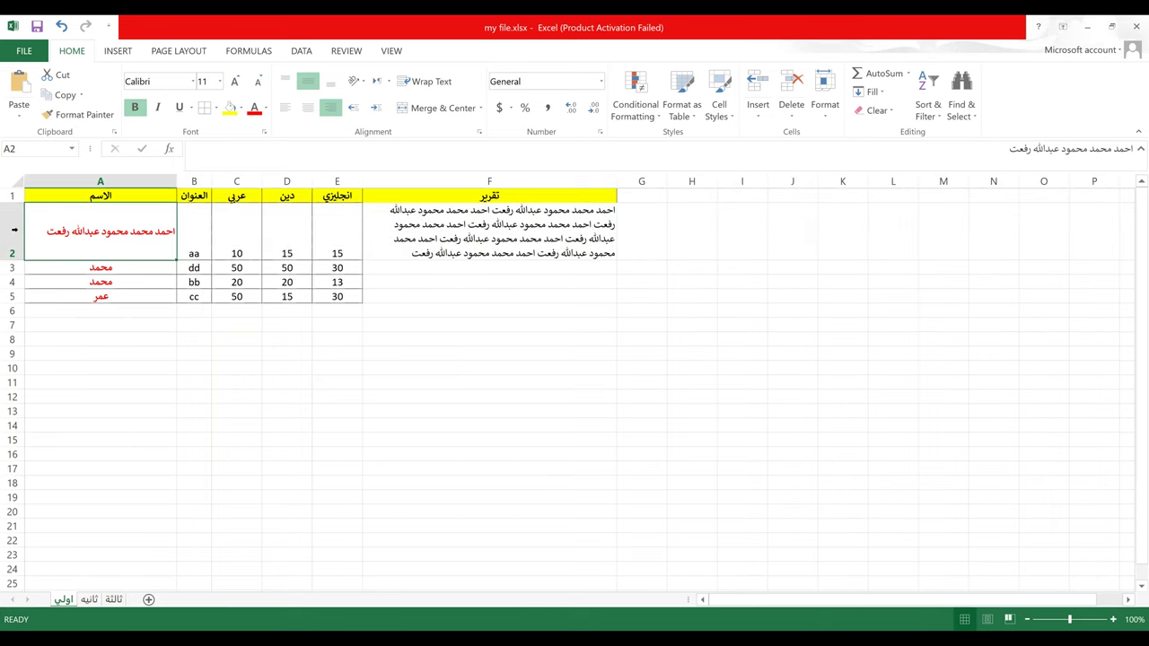
left_click(15, 229)
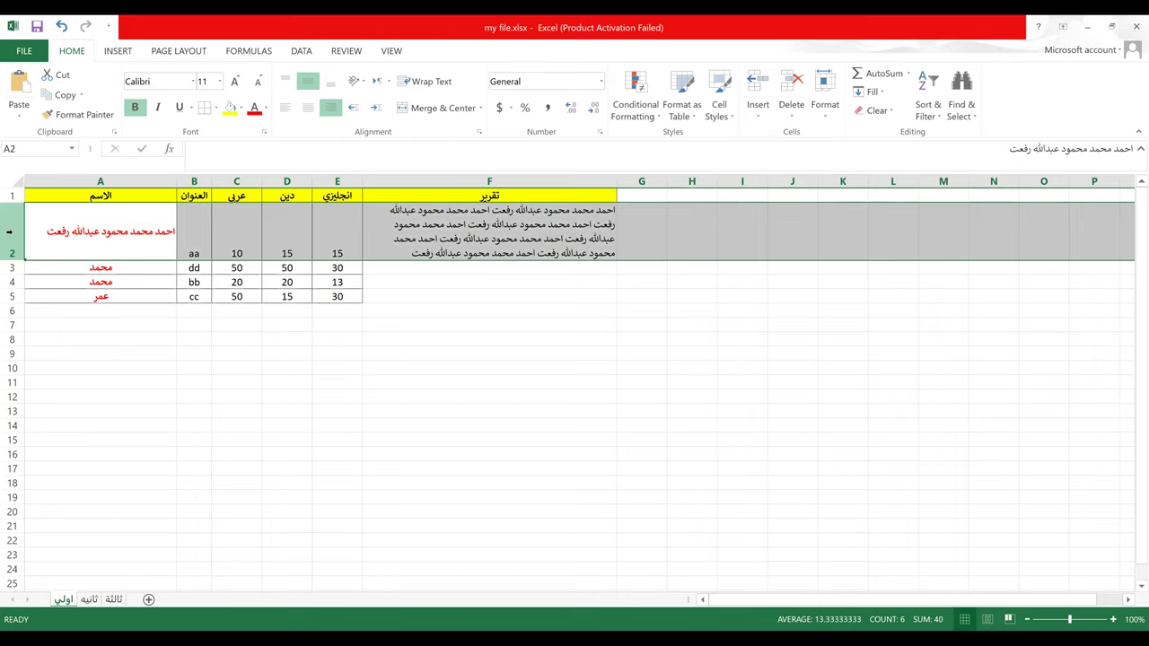
left_click(100, 182)
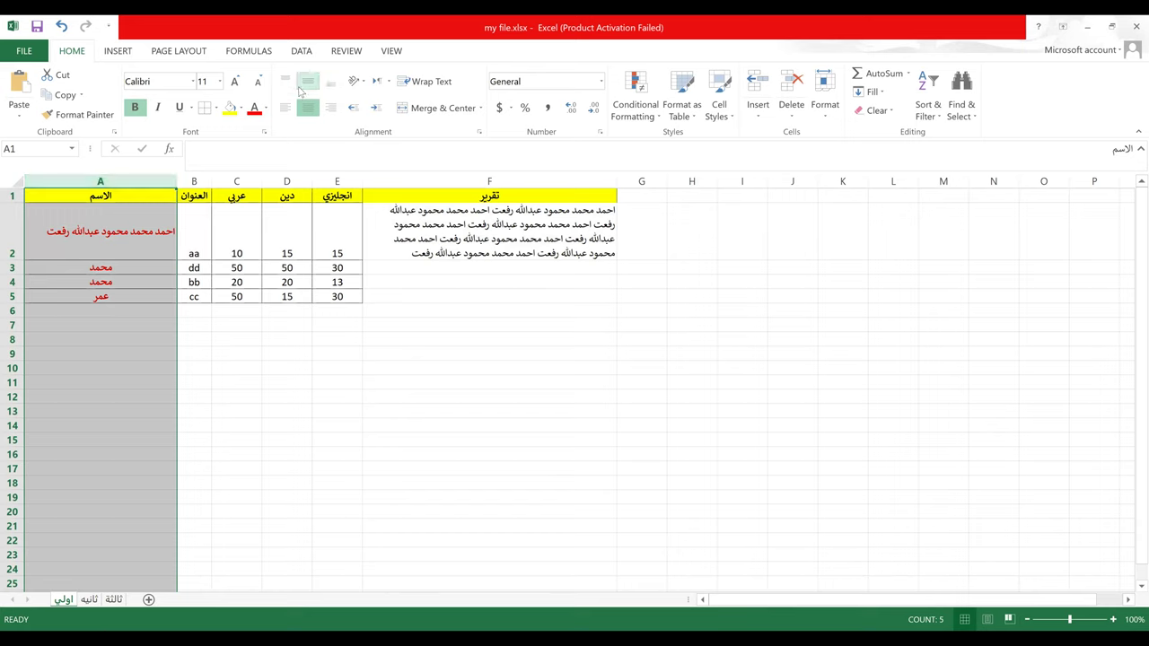
left_click(330, 82)
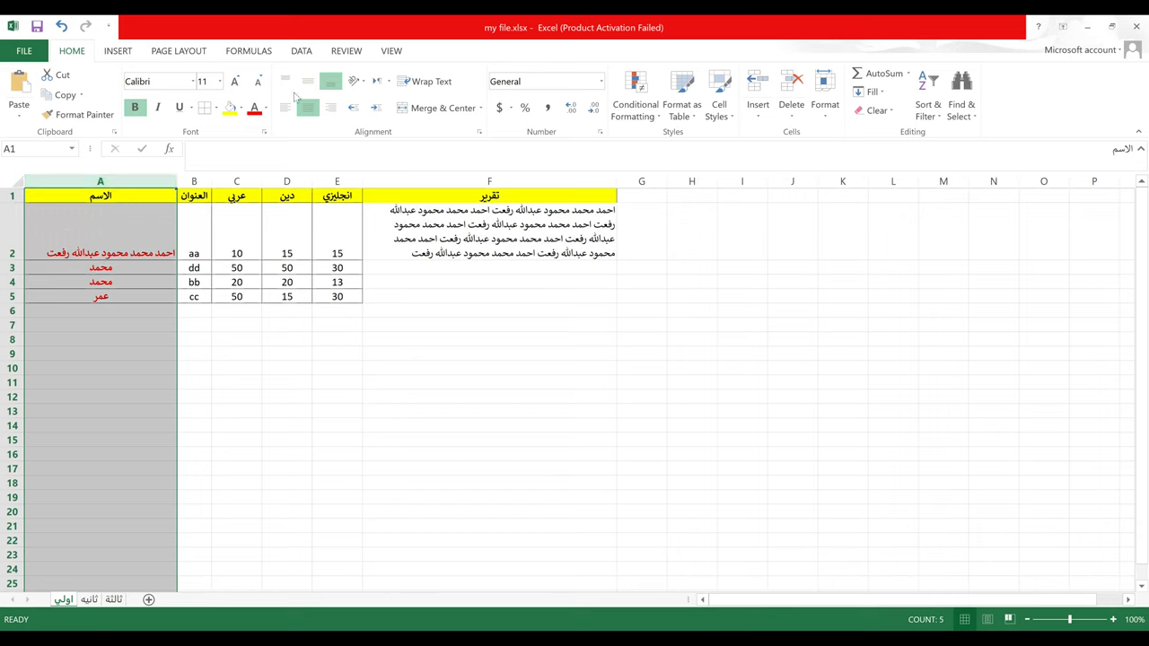
left_click(215, 309)
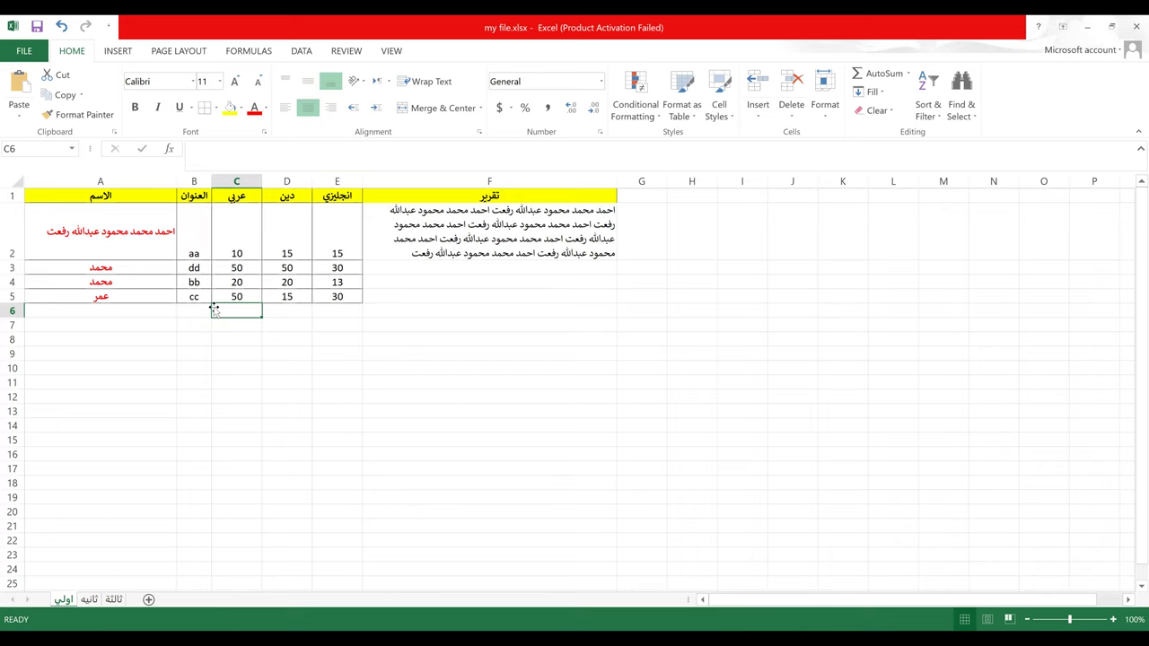
Step: Insert a new blank row above the table
left_click(14, 196)
right_click(18, 195)
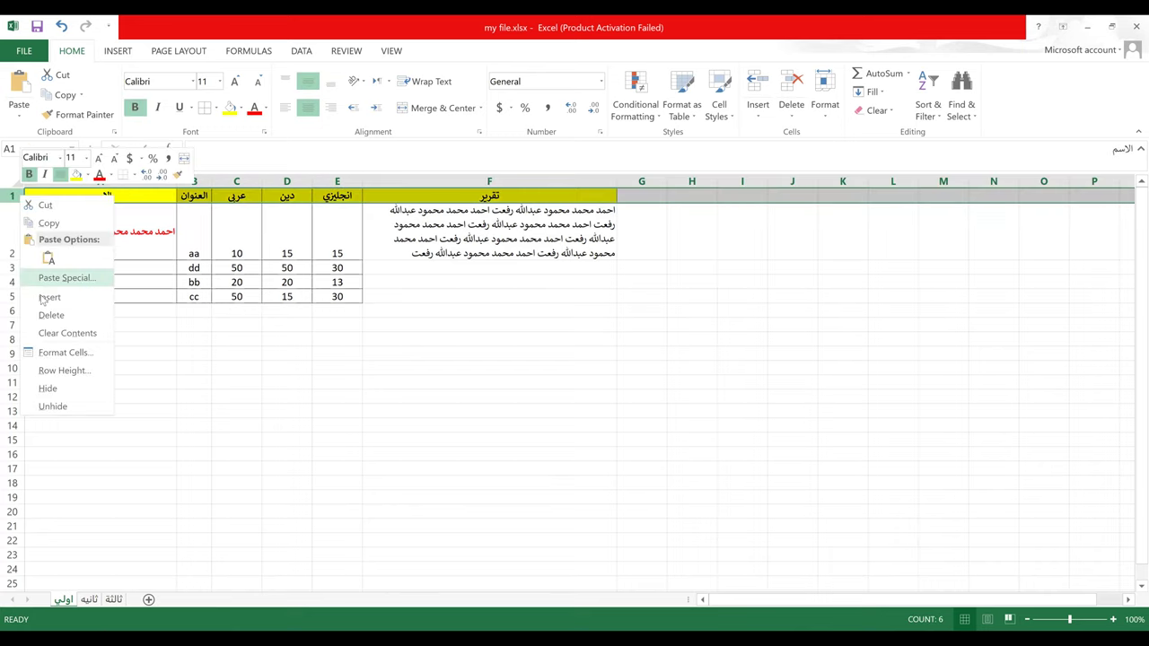
left_click(41, 296)
Step: Enter the title 'درجات سنه اولي 2023' in E1 and make row 1 taller
left_click(329, 193)
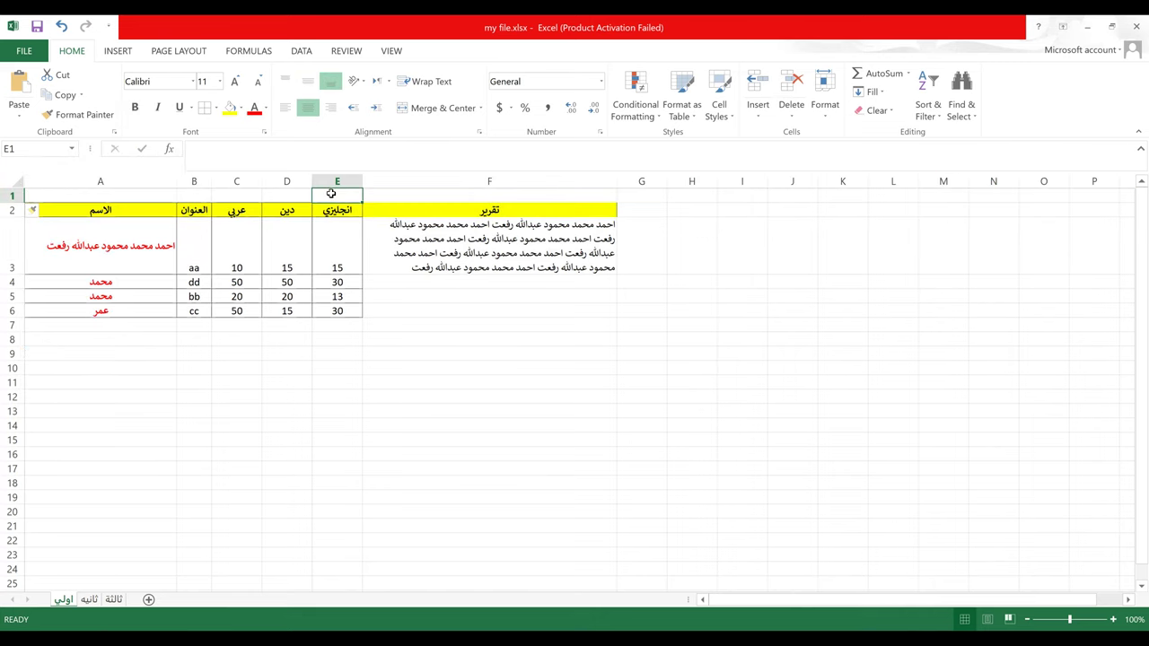
type("سنة")
key("BackSpace")
key("BackSpace")
key("BackSpace")
key("BackSpace")
key("BackSpace")
type("جات سنه اولي")
key("BackSpace")
key("BackSpace")
key("BackSpace")
type("ة اولي")
key("BackSpace")
key("BackSpace")
key("BackSpace")
type("ولي 2023")
left_click(308, 368)
left_click_drag(415, 195, 137, 197)
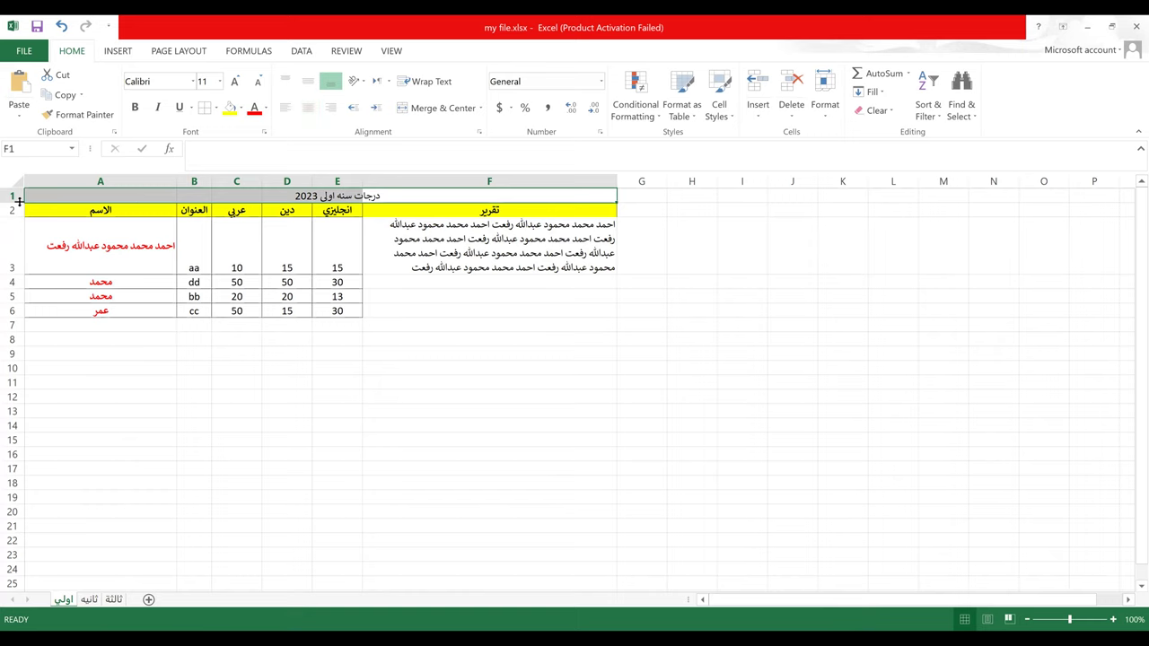
left_click_drag(19, 224, 19, 224)
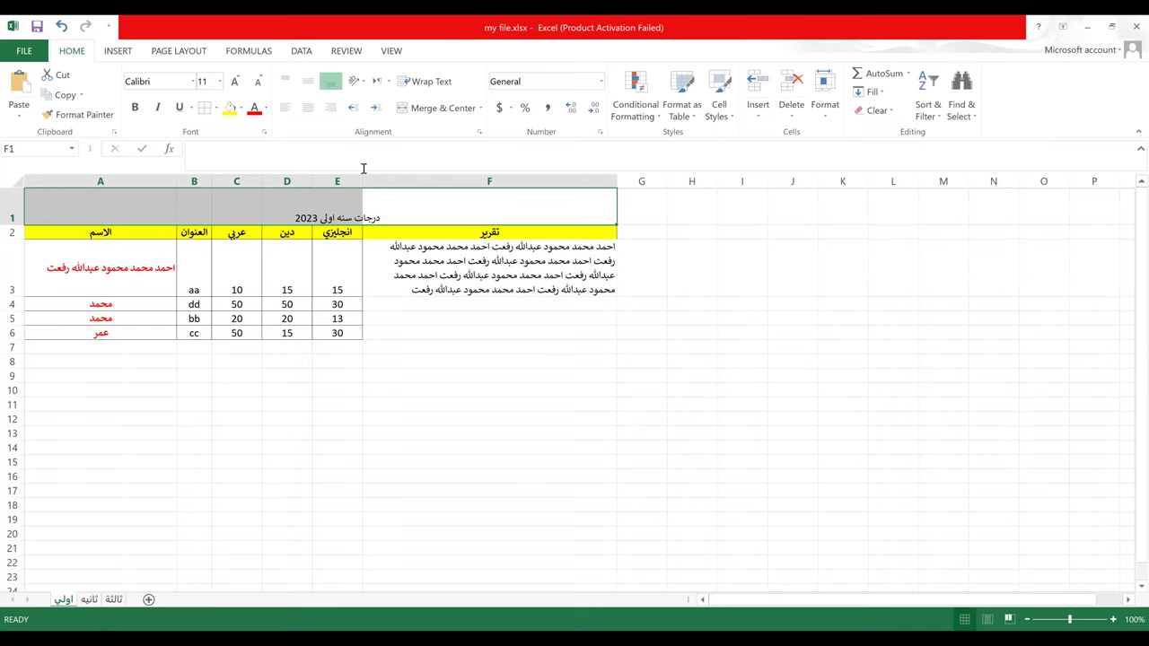
Step: Merge and centre the title across A1:F1, middle-align it, and make it bold
left_click(463, 114)
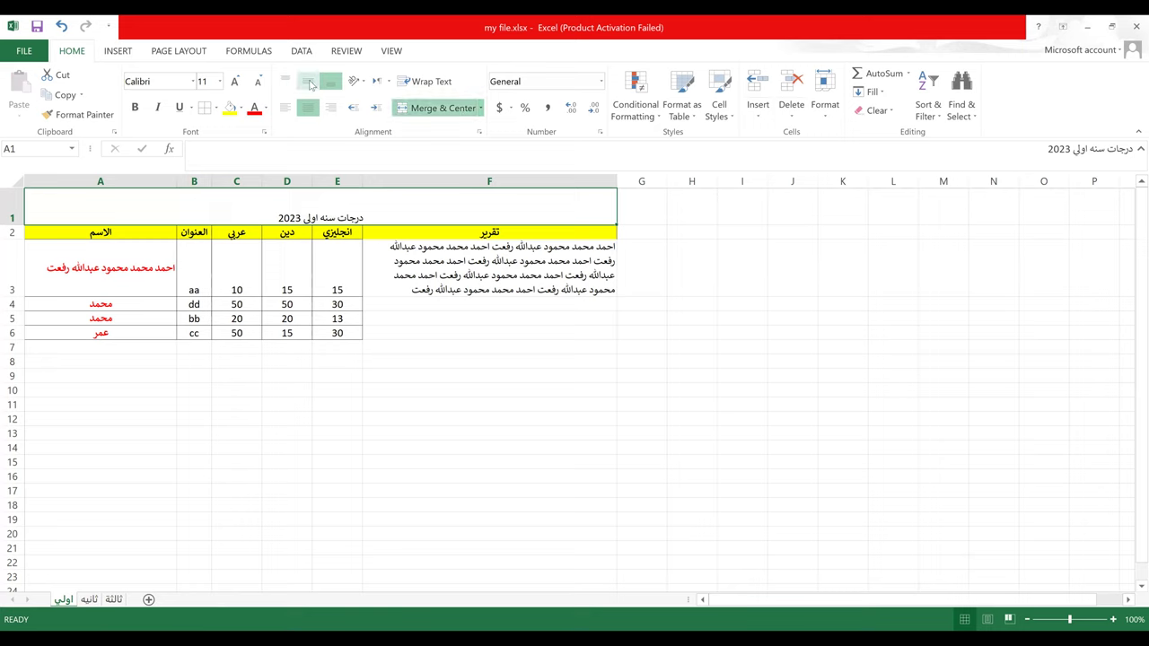
left_click(308, 81)
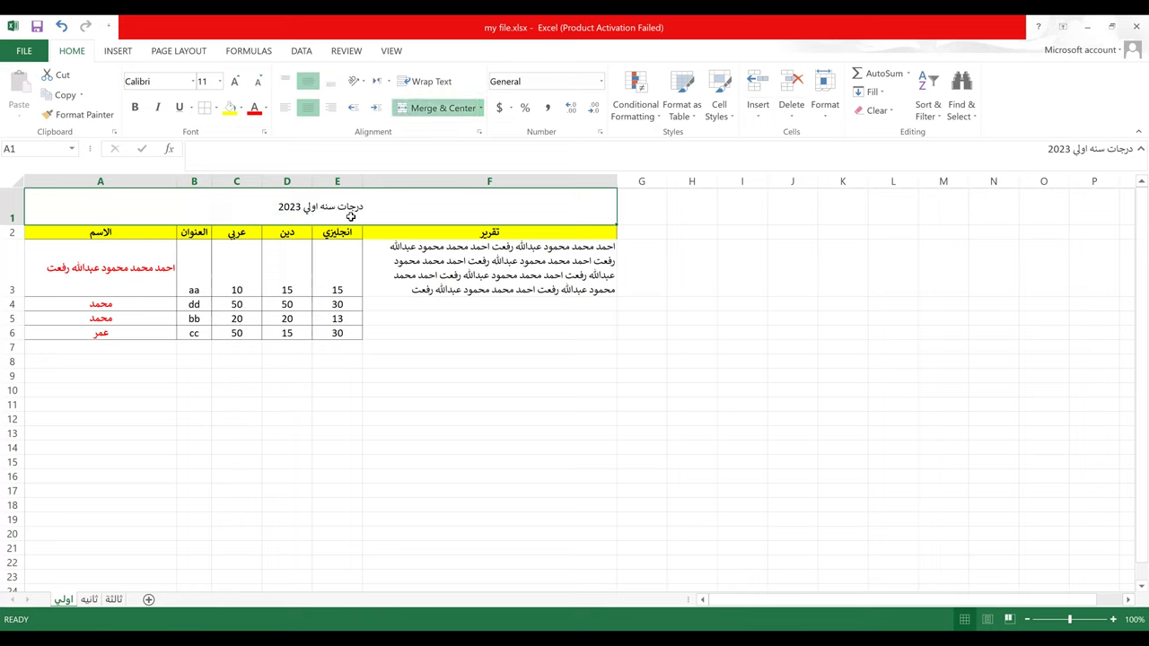
key("ctrl+b")
left_click(341, 286)
left_click(375, 208)
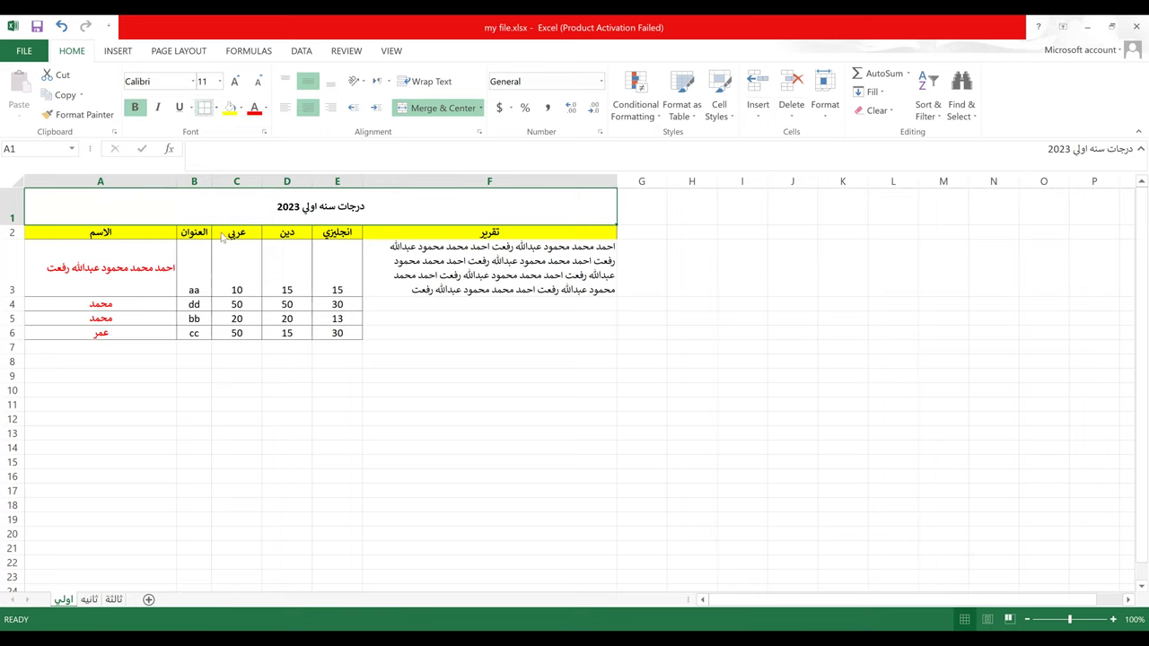
left_click(287, 433)
Step: Apply All Borders to every cell of the table A1:F6
left_click_drag(544, 334, 212, 133)
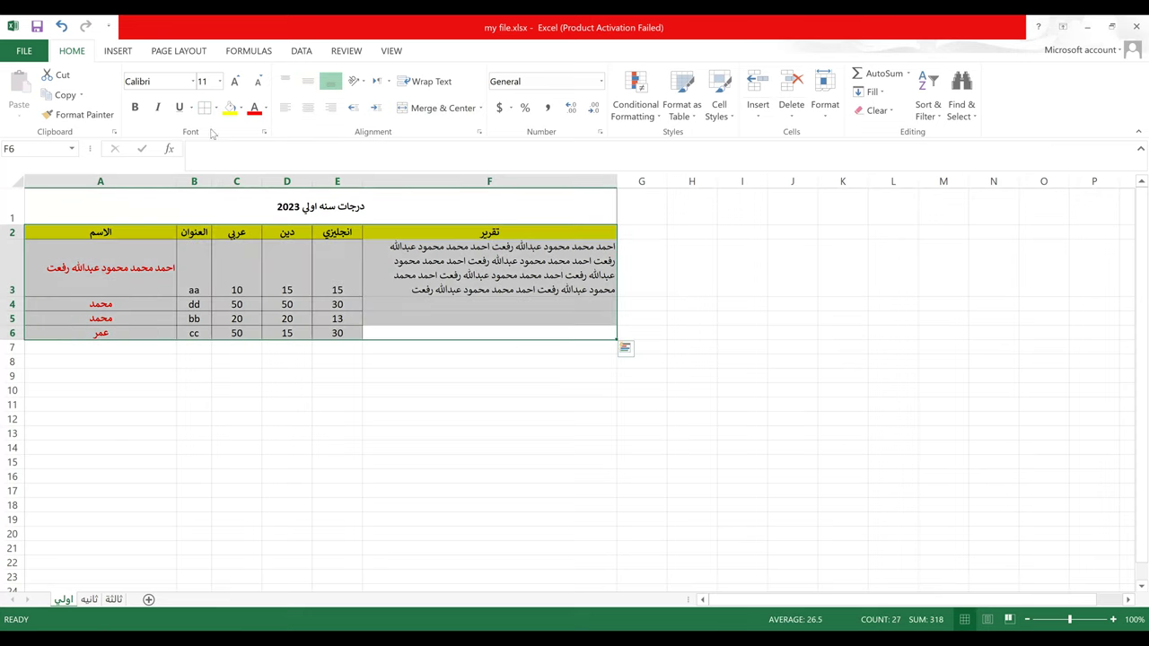
left_click(292, 332)
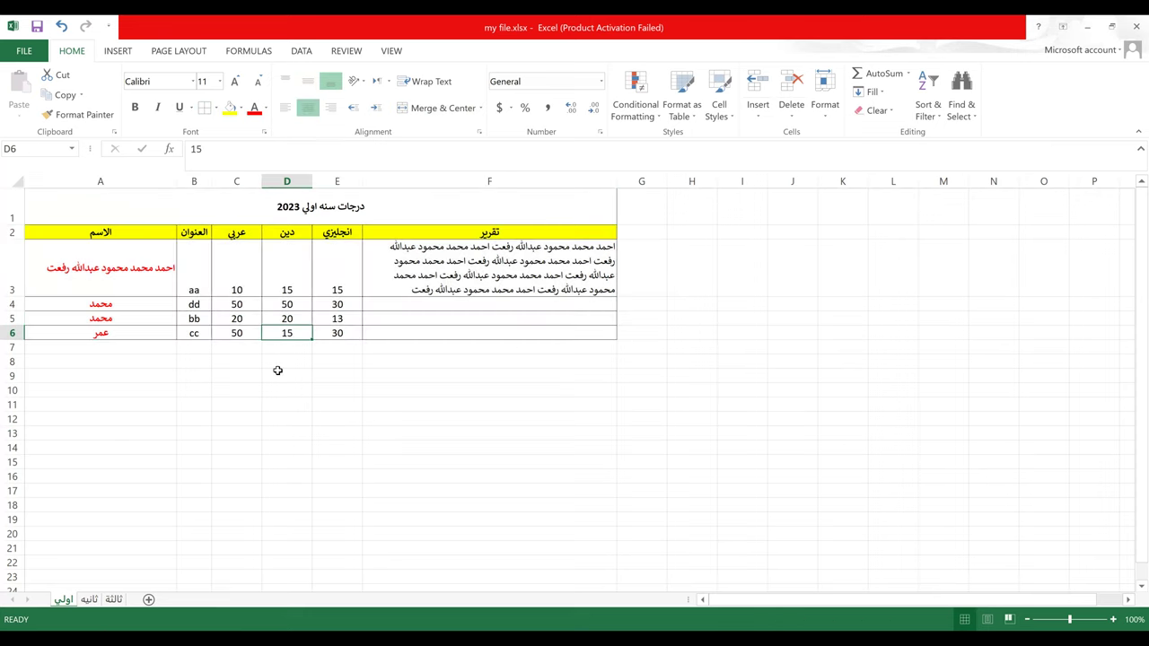
left_click(332, 209)
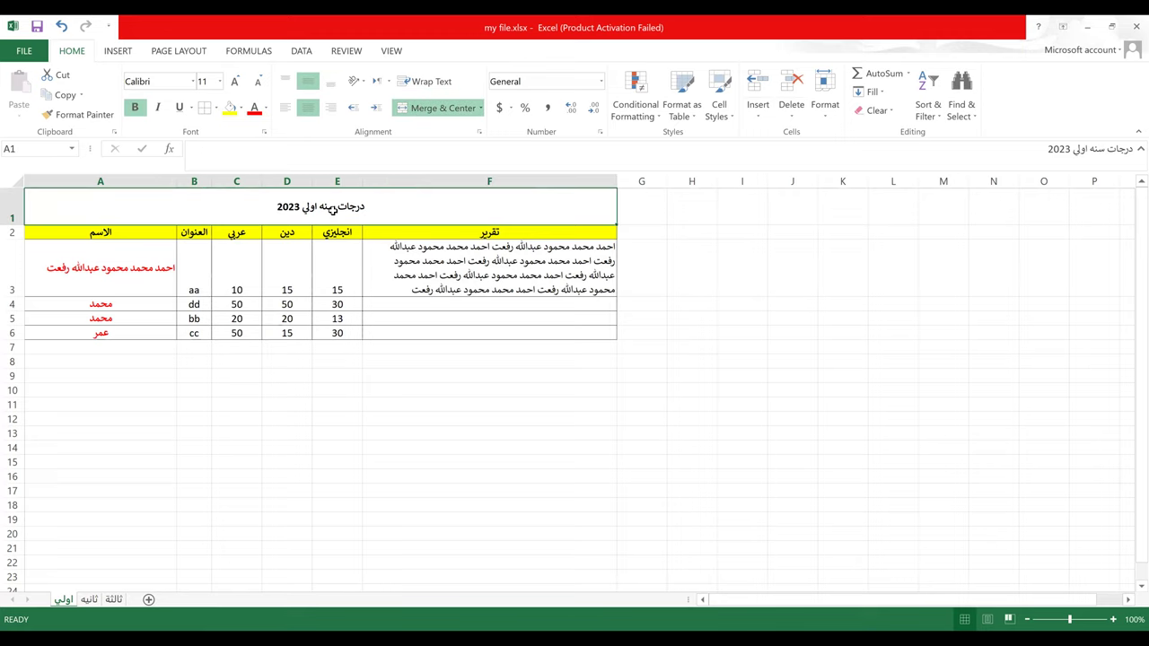
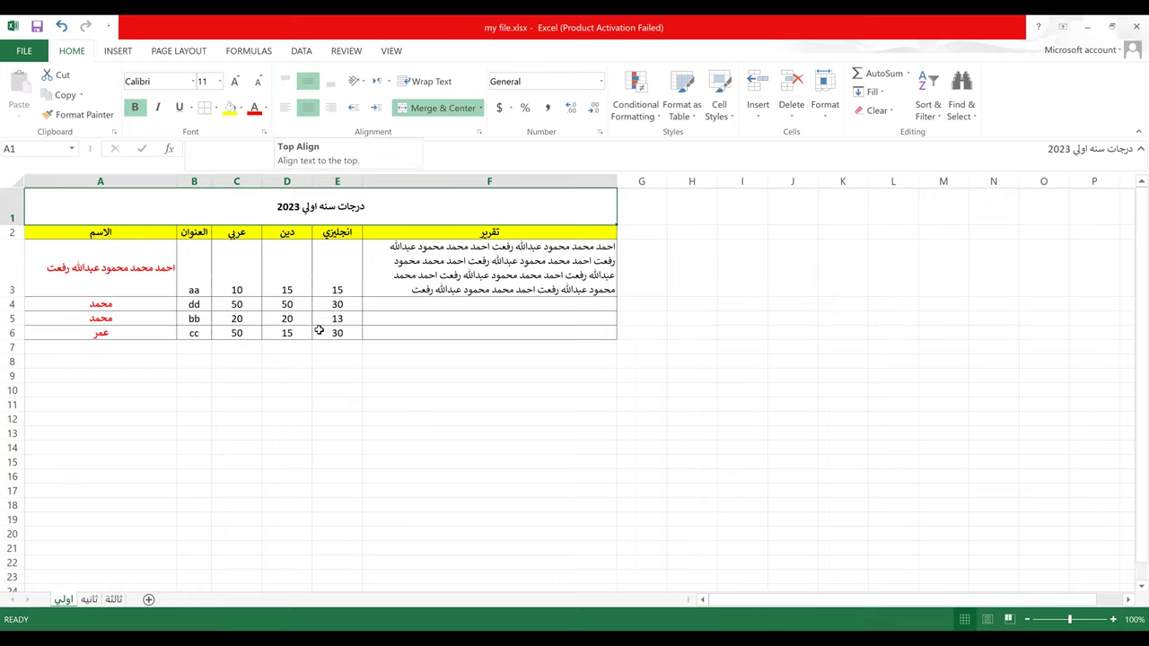
Step: Make F3's report text bold and light blue on an Orange, Accent 2, Lighter 40% fill
left_click(309, 362)
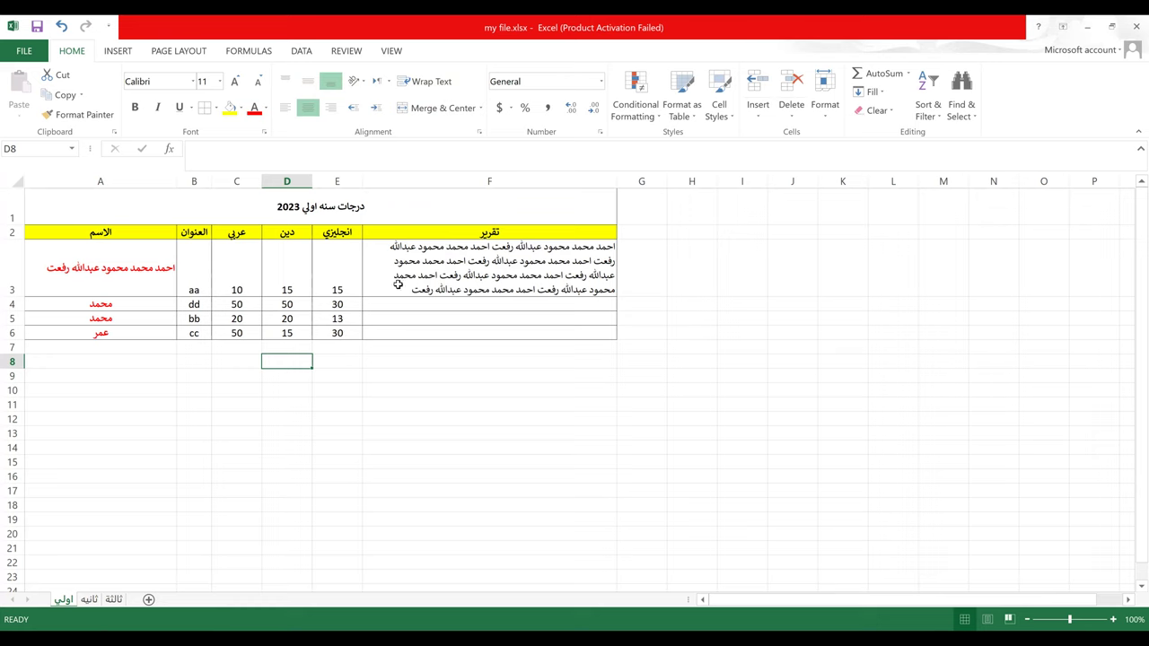
left_click(438, 259)
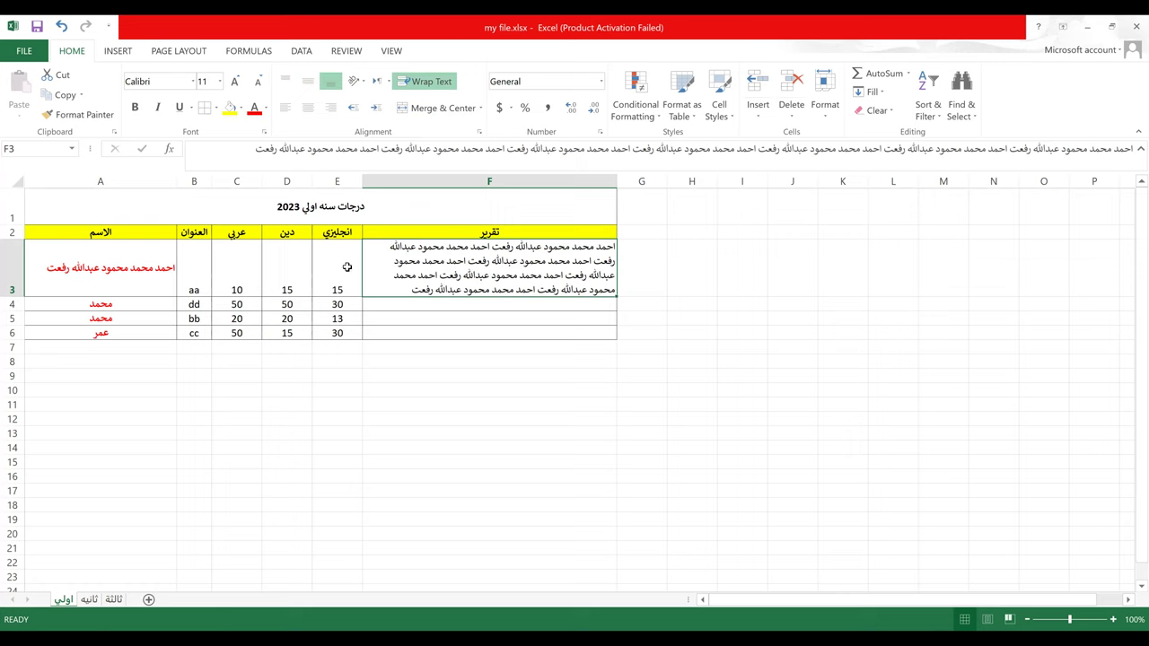
key("ctrl+b")
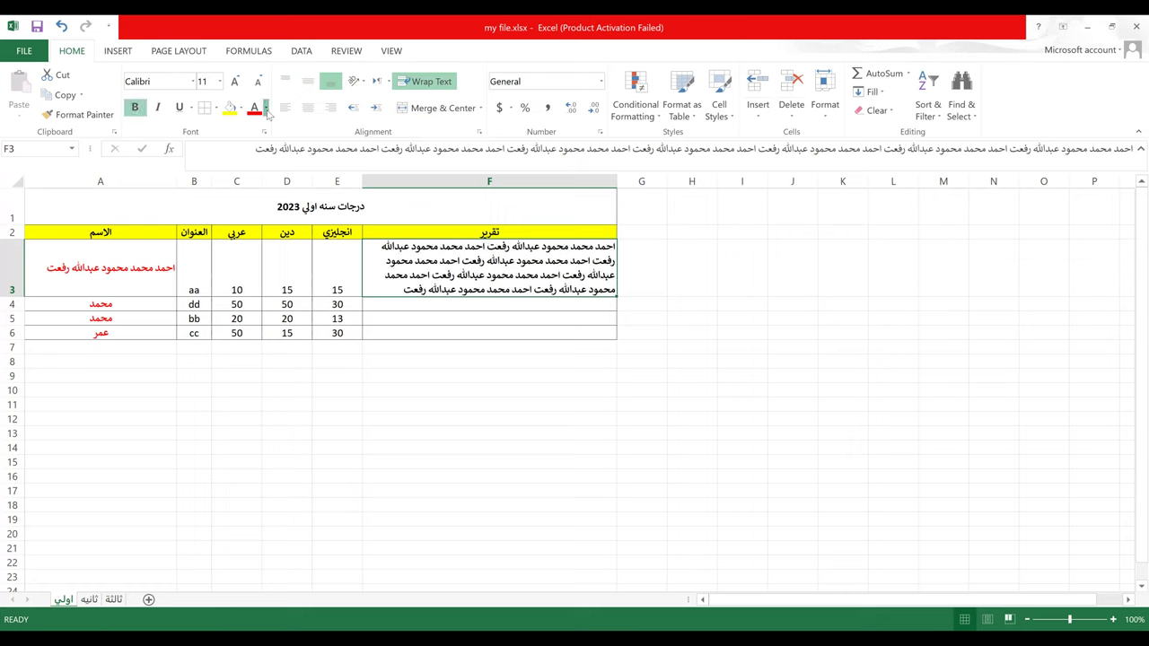
left_click(266, 109)
left_click(294, 183)
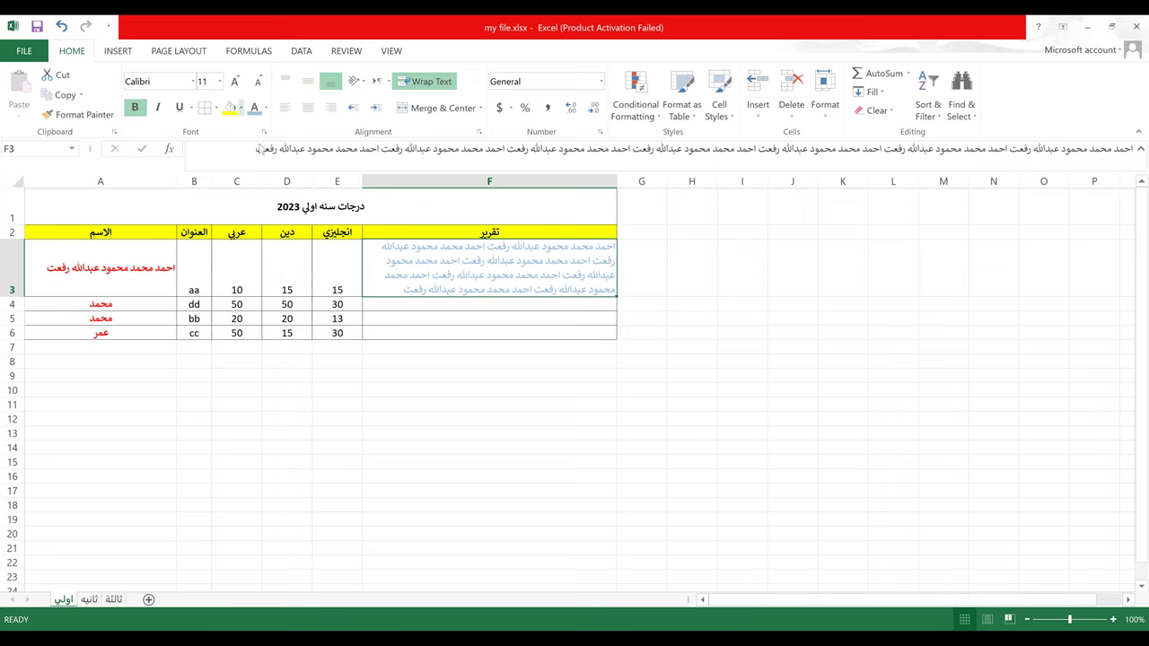
left_click(241, 108)
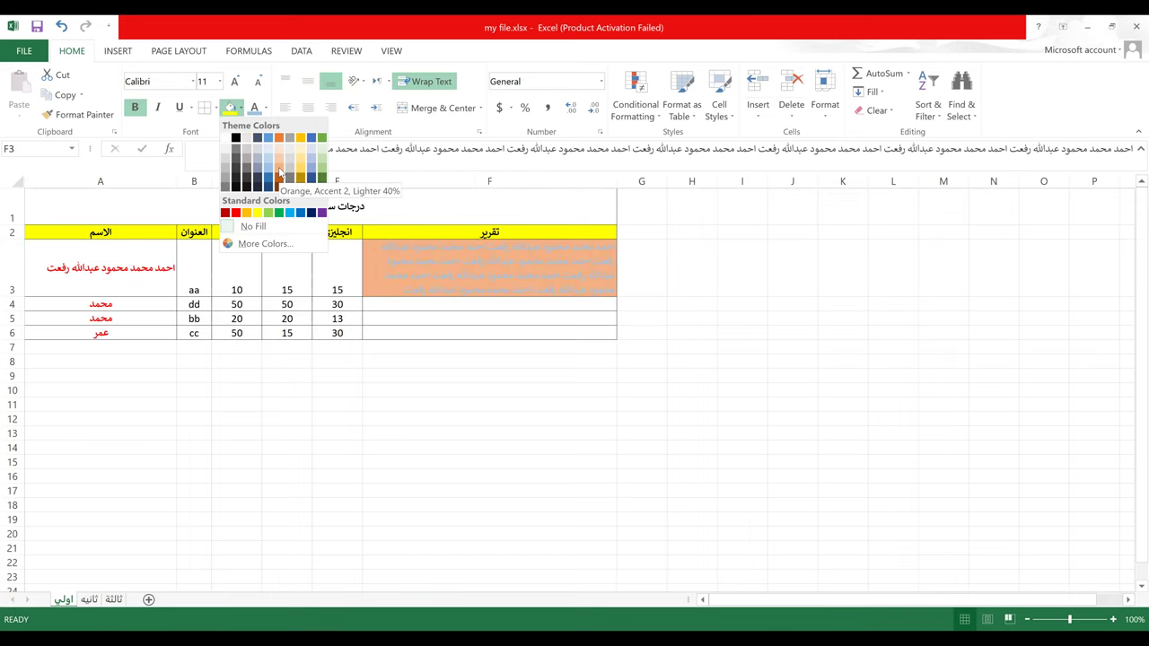
left_click(279, 168)
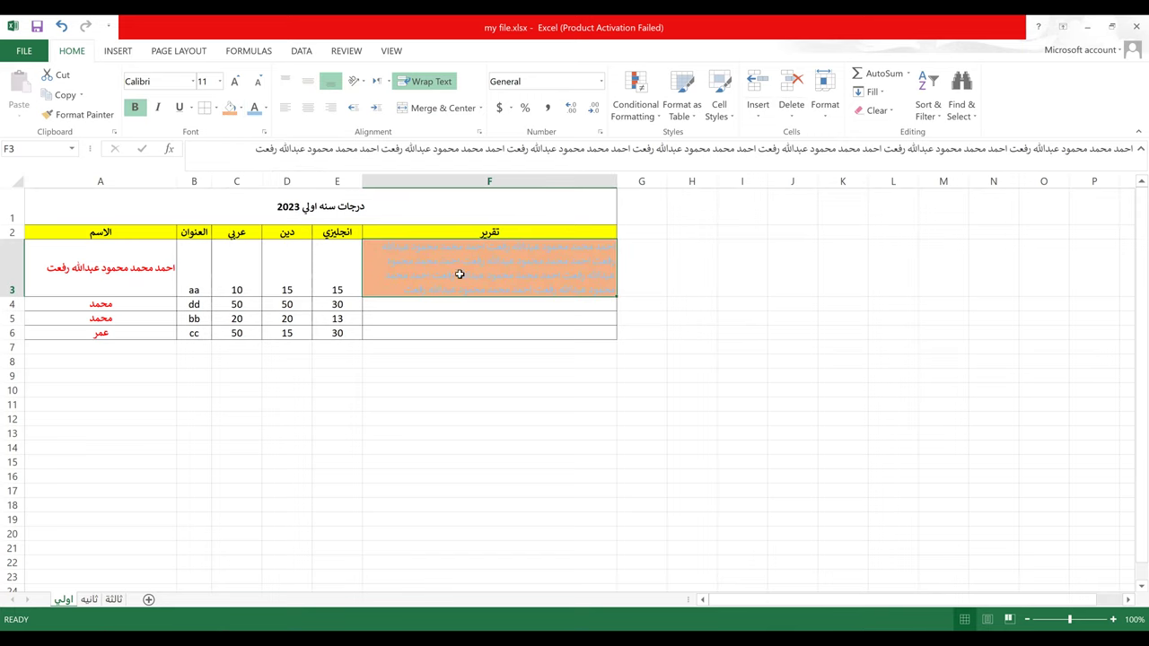
left_click(431, 303)
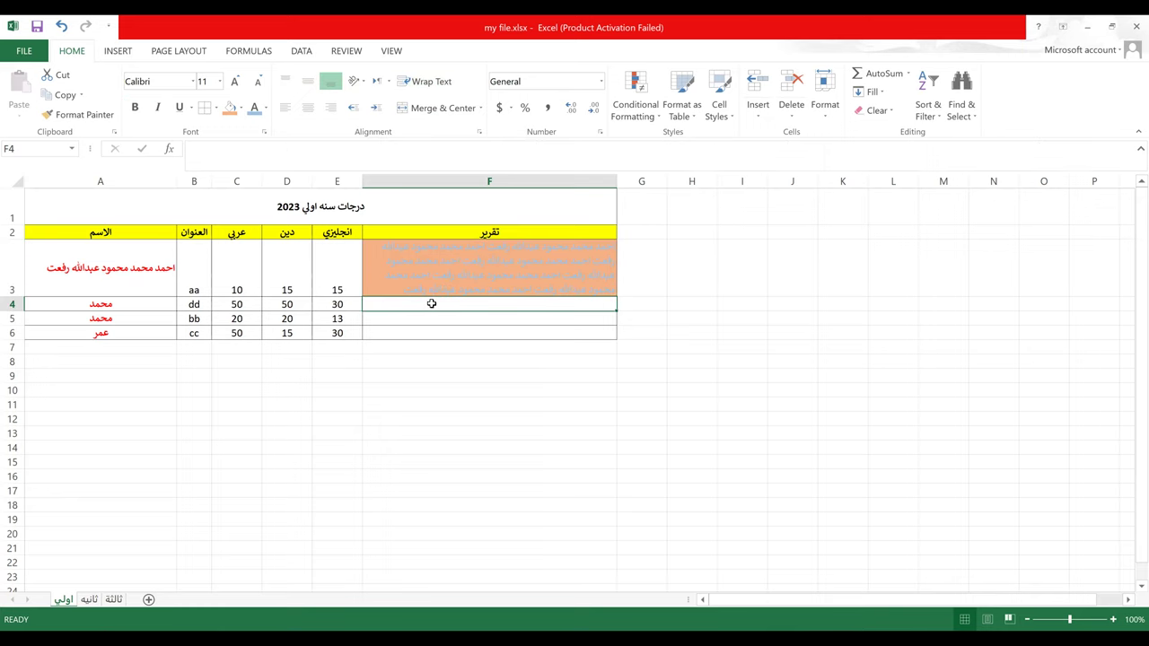
Step: Enter the word سالتسي in cell F4
type("لنت")
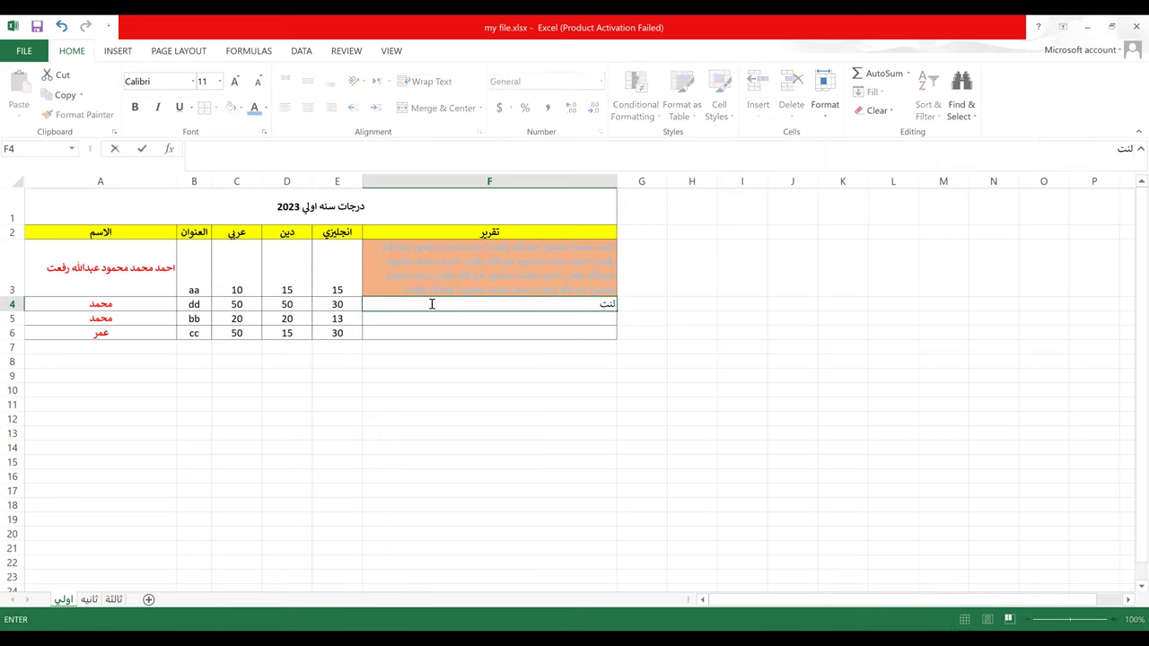
key("BackSpace")
key("BackSpace")
key("BackSpace")
type("سالتسي")
left_click(423, 360)
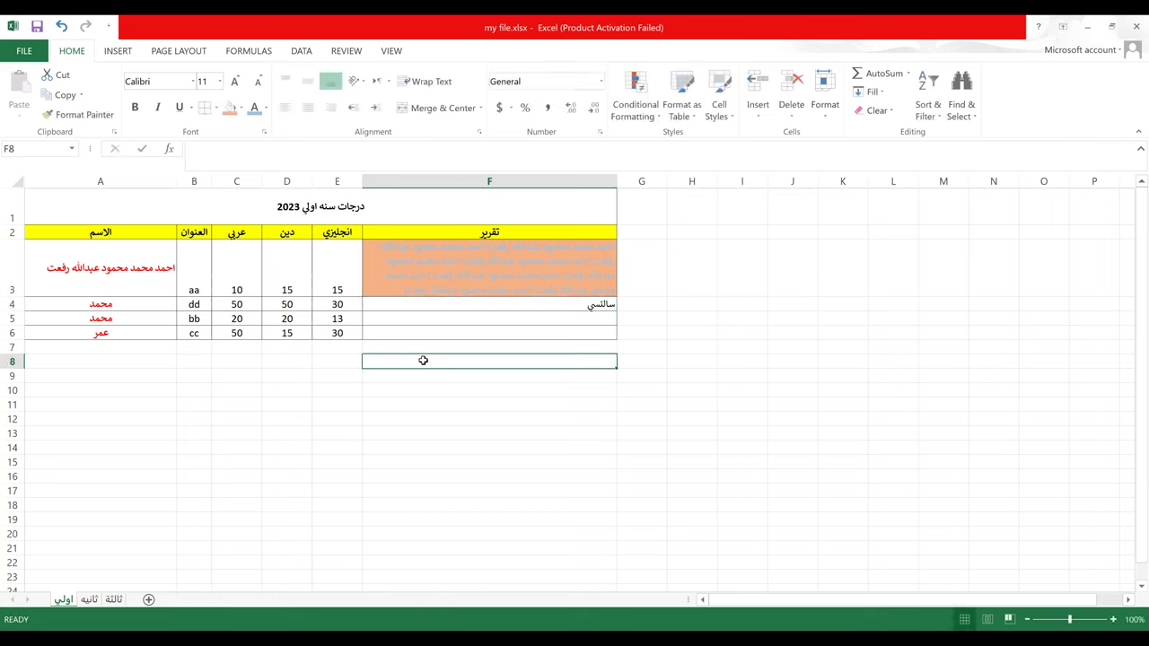
Step: Copy F3's orange formatting onto F4 with Format Painter
left_click(506, 305)
left_click(472, 272)
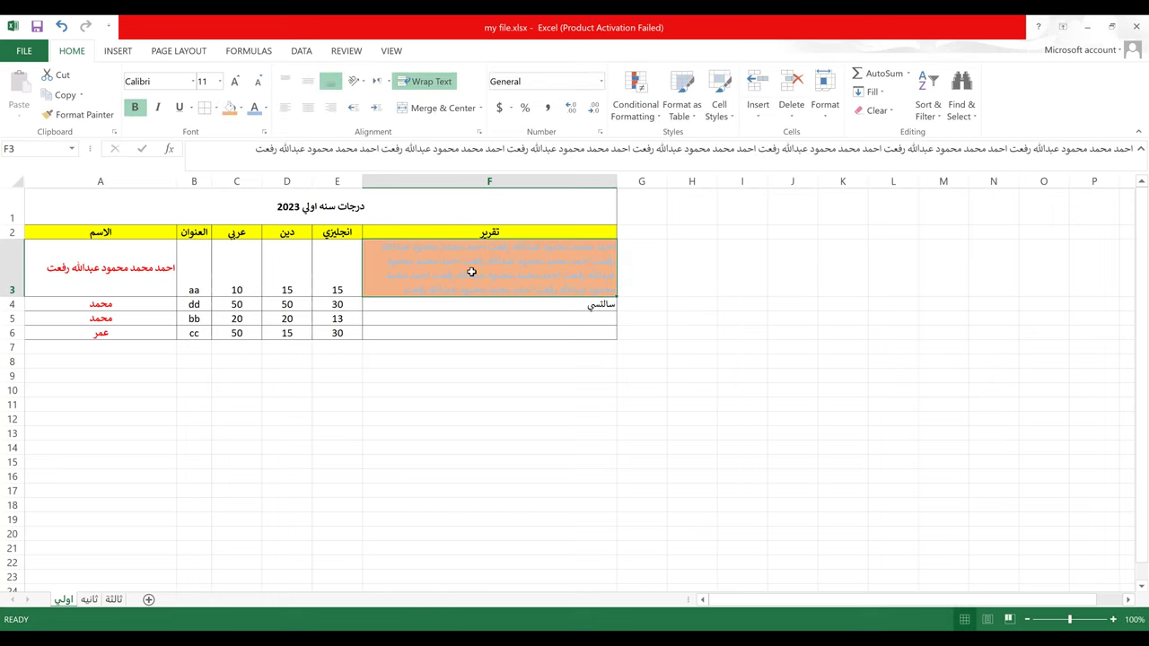
left_click(476, 305)
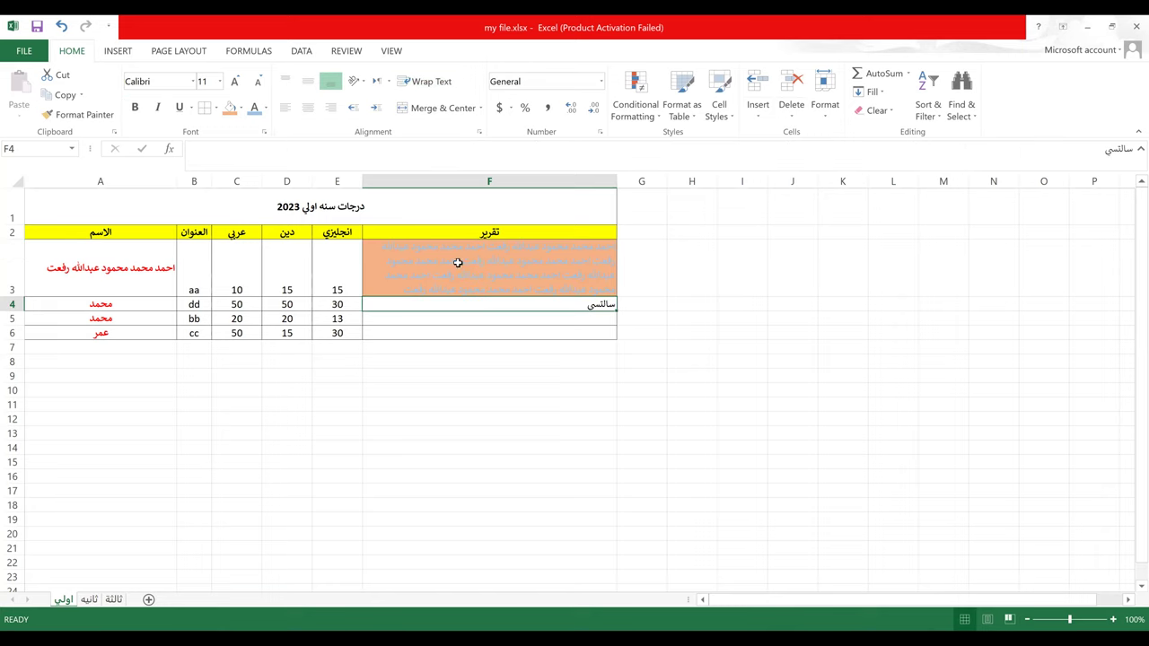
left_click(458, 262)
left_click(79, 114)
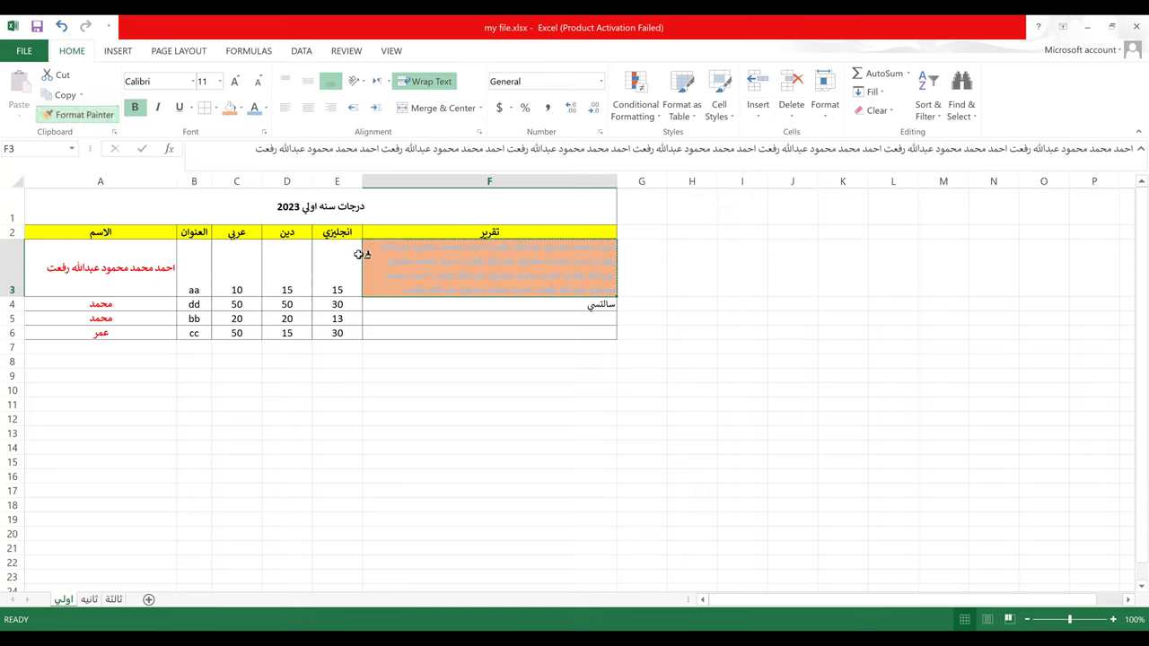
left_click(434, 305)
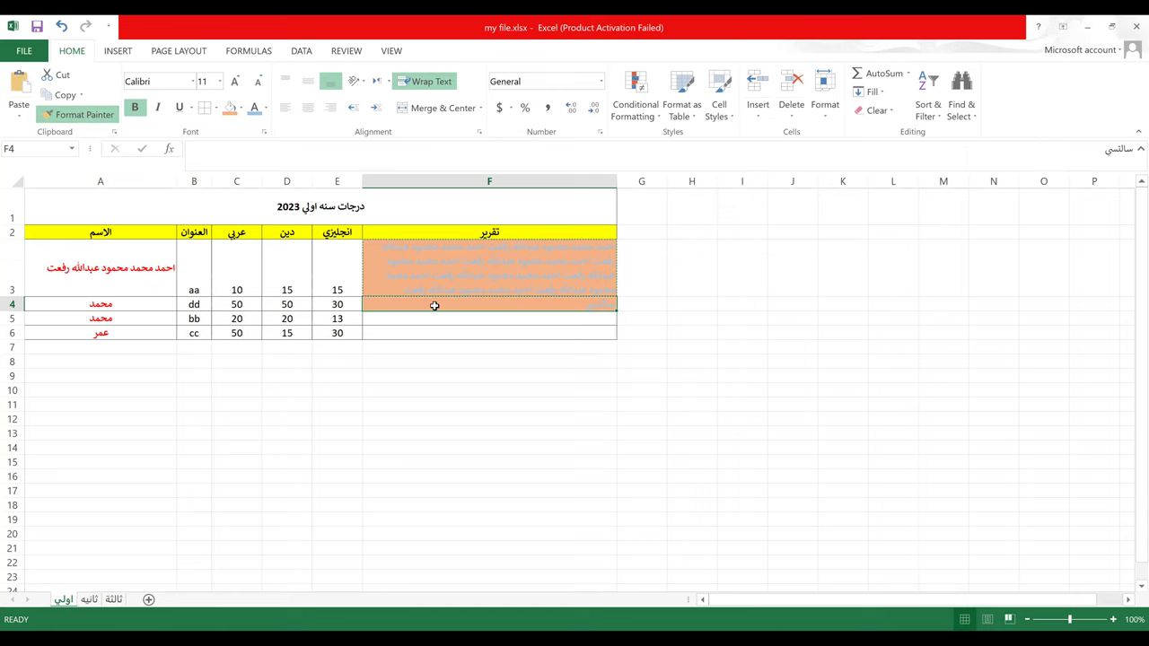
key("Escape")
key("Down")
key("Down")
key("Down")
Step: Set the font size of the F3 report text to 20
left_click(452, 286)
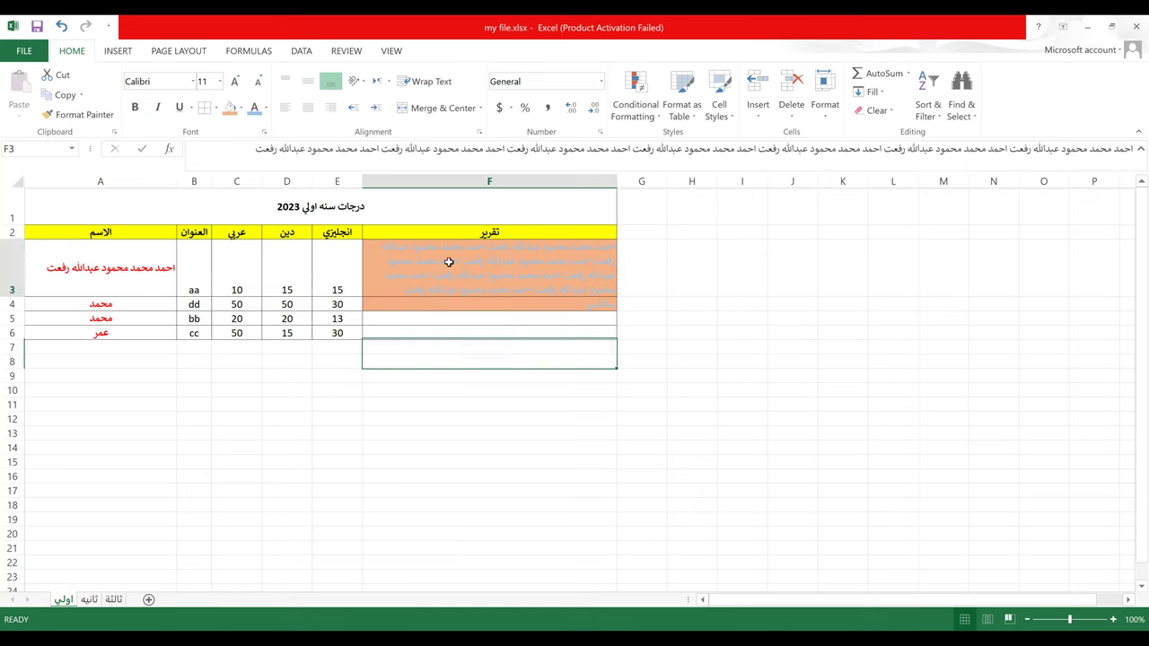
left_click(205, 81)
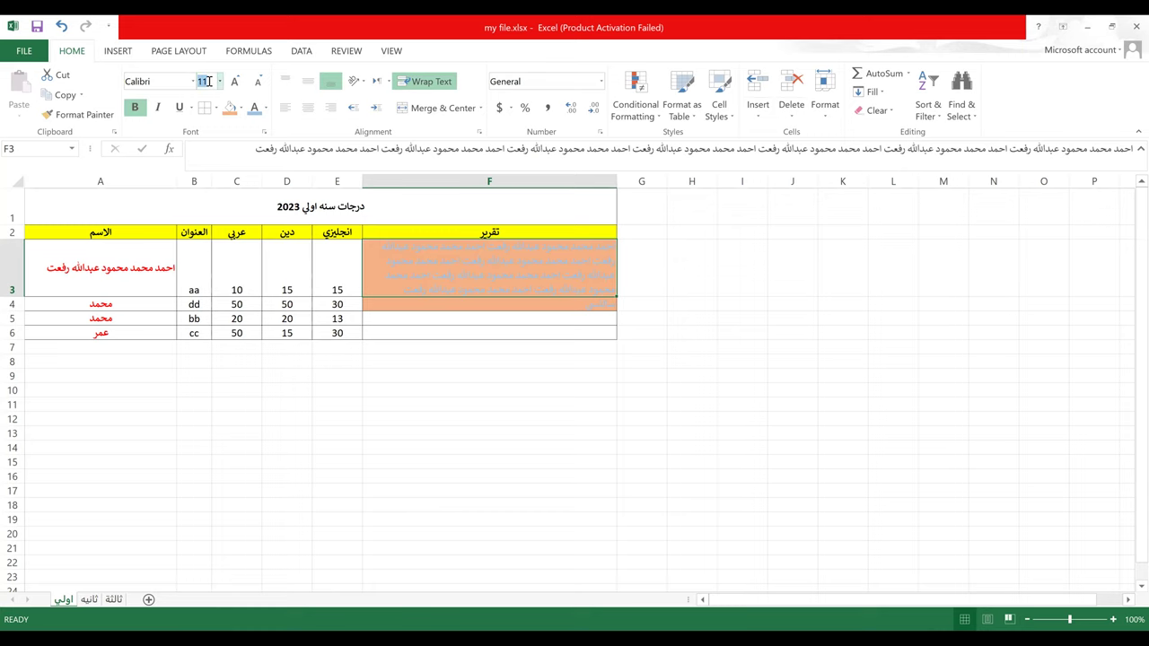
type("20")
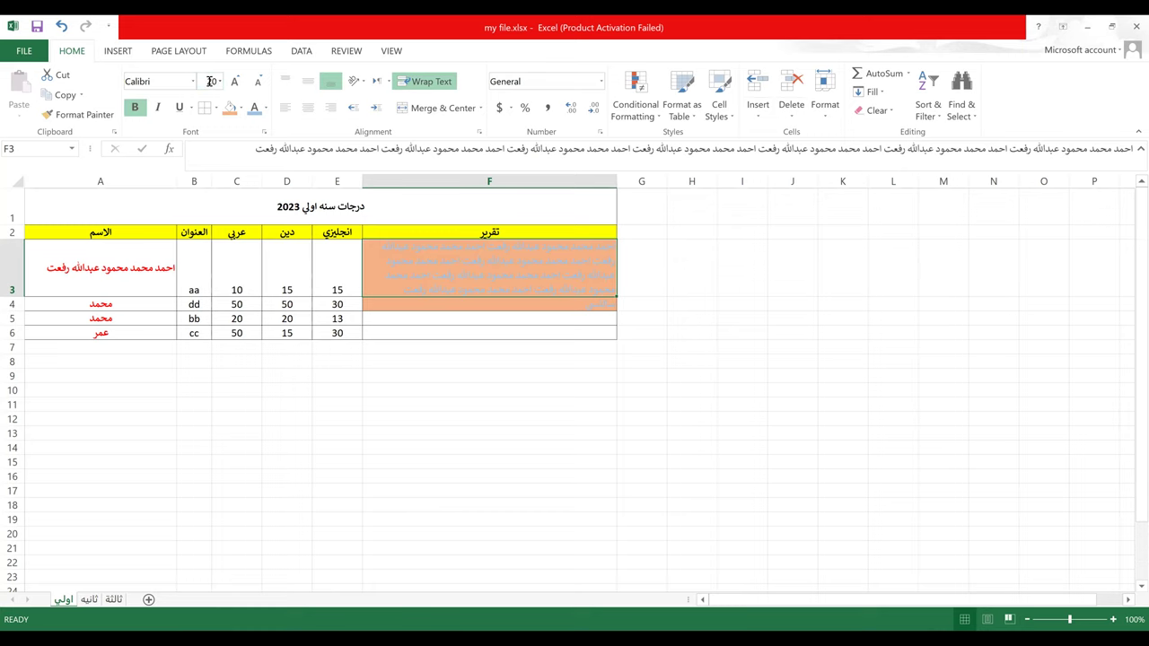
key("Return")
Step: Widen column F so the large report text wraps wider
left_click(771, 320)
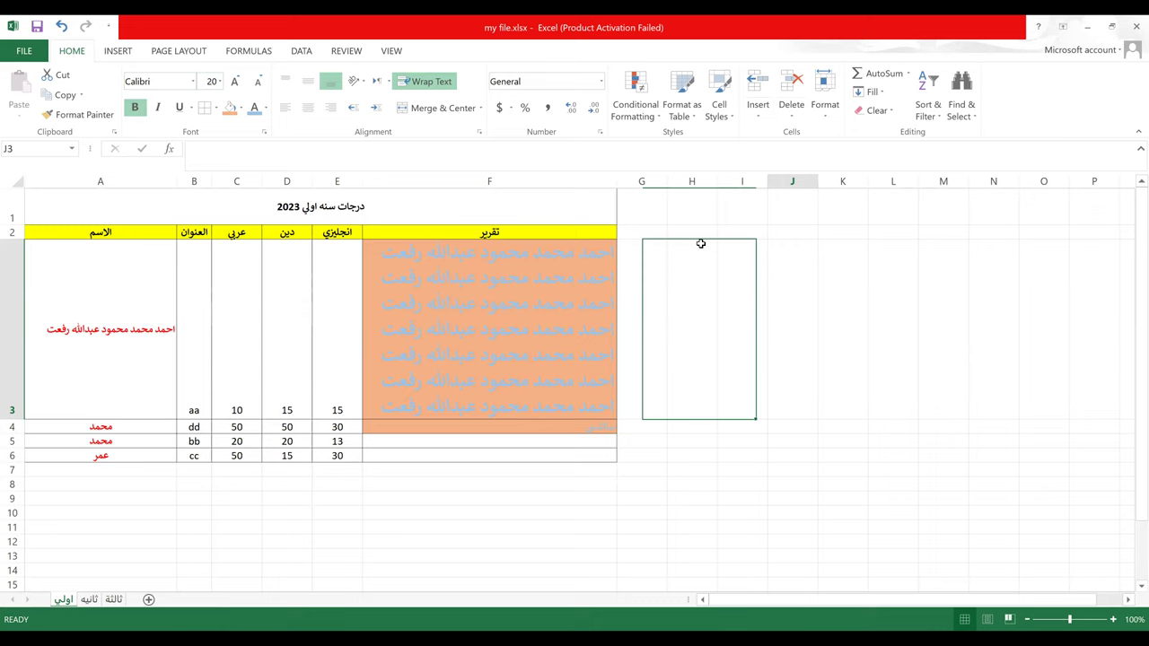
left_click_drag(616, 181, 732, 182)
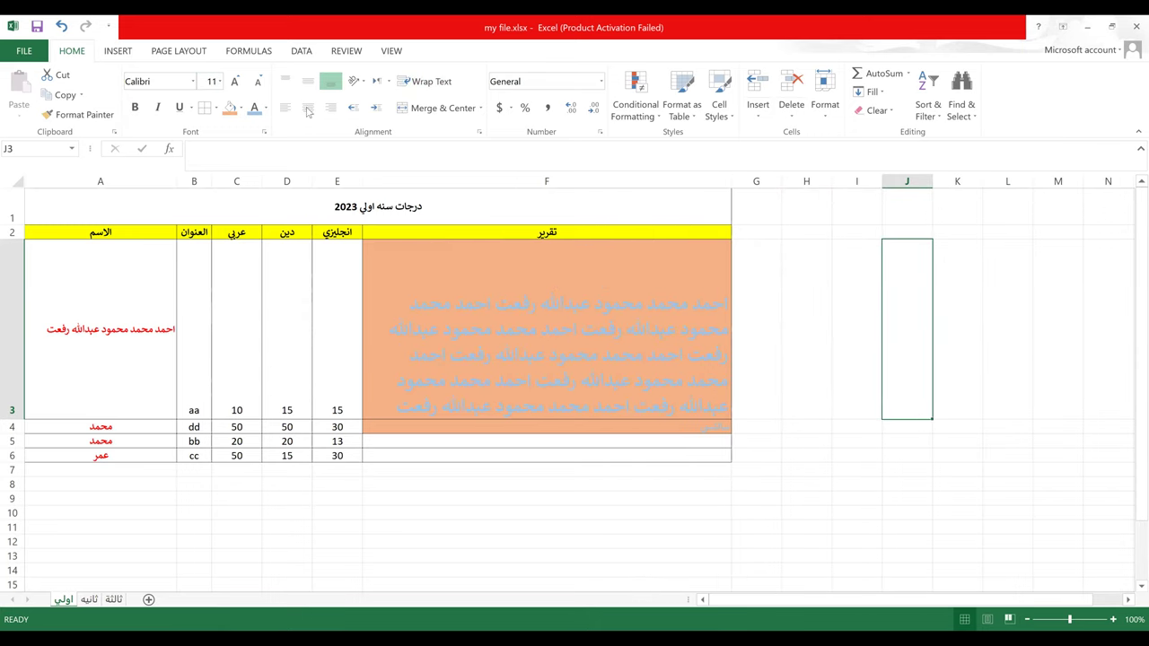
left_click(306, 82)
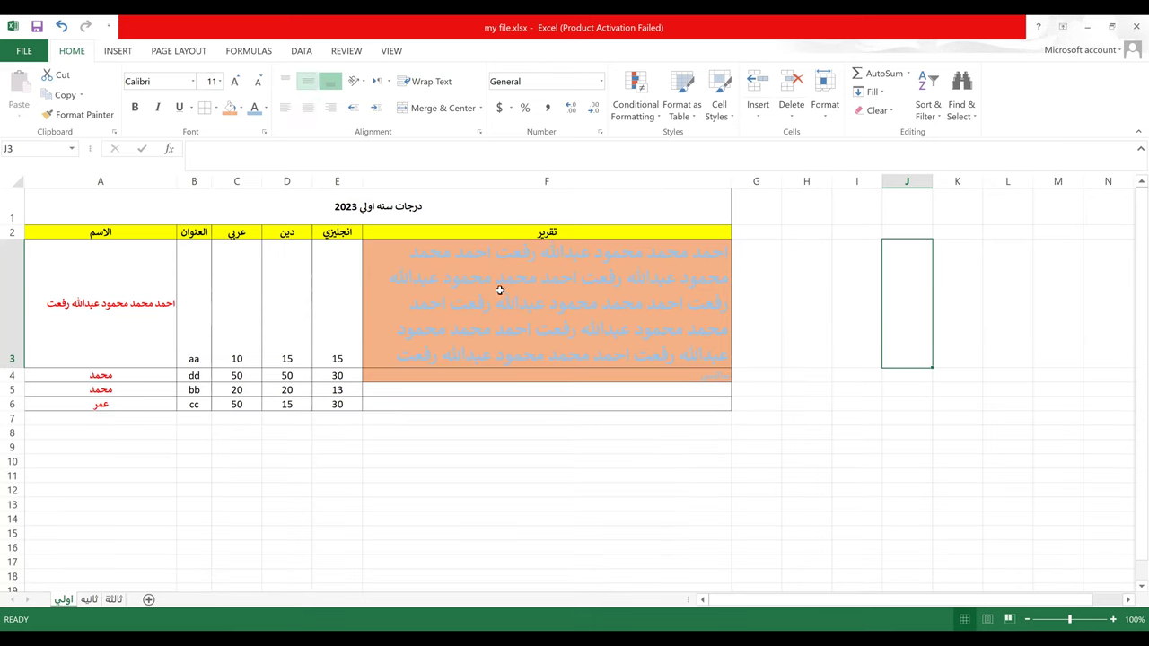
Step: Replace F4's entry with the text اتاسيتسايتس
left_click(716, 377)
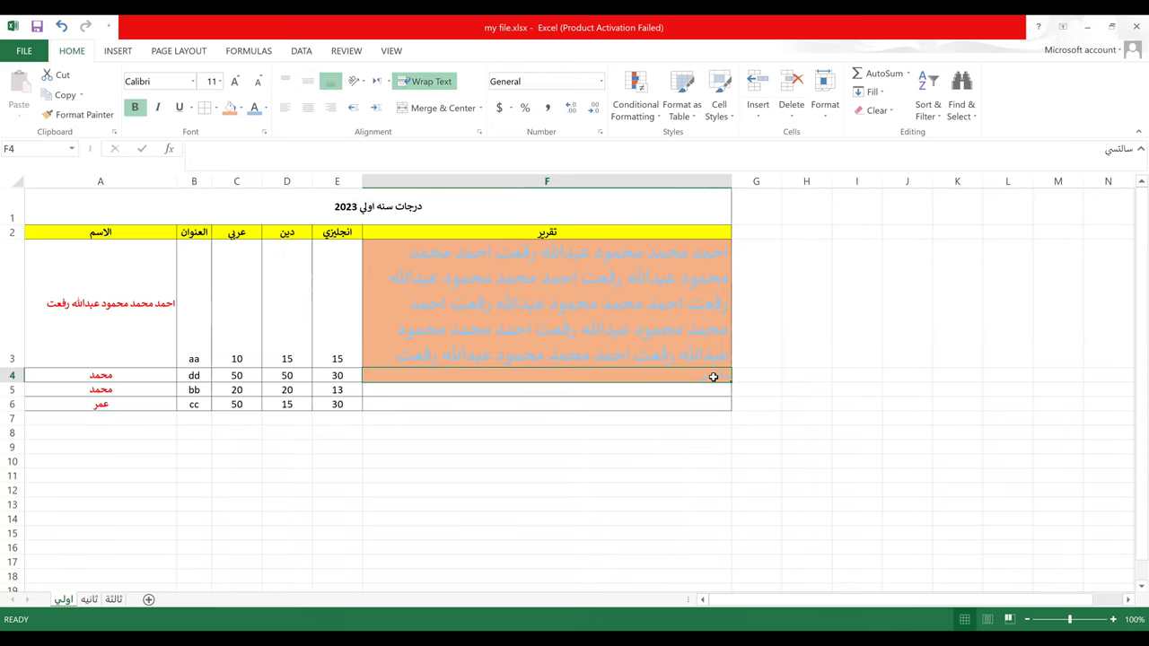
key("ctrl+c")
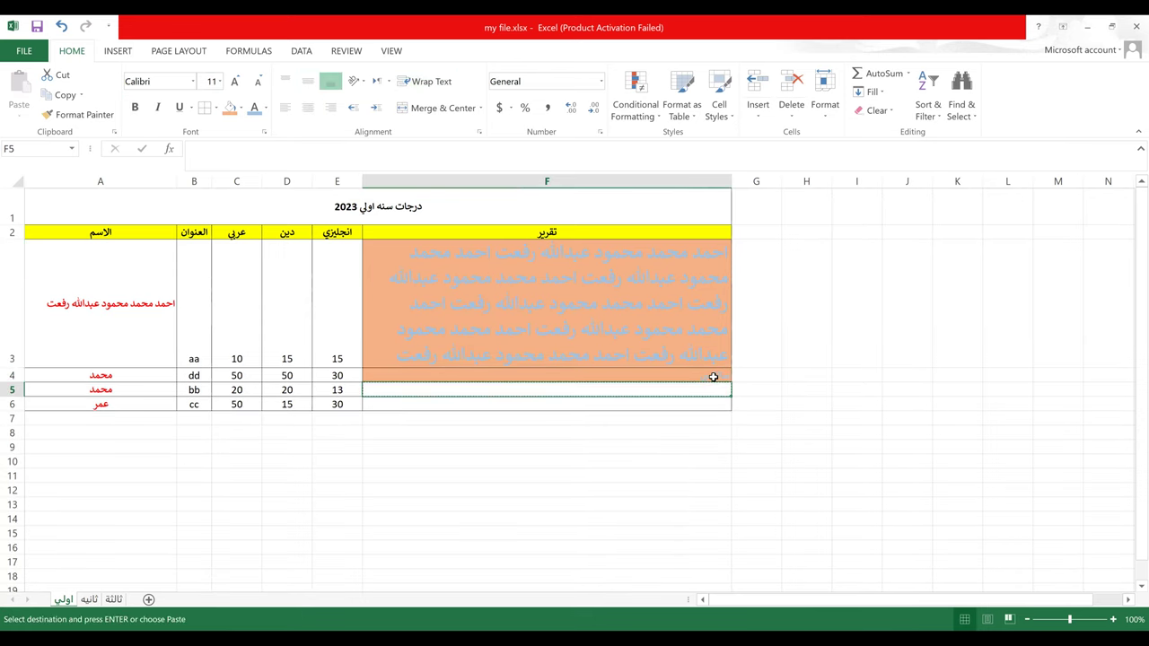
key("ctrl+v")
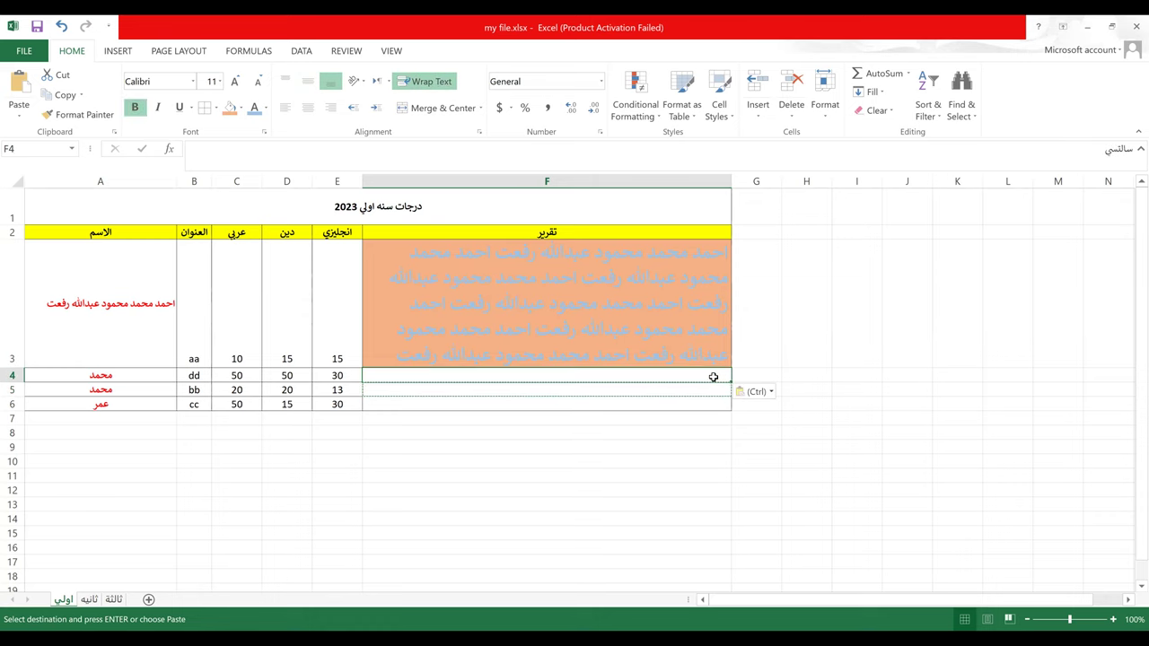
key("Down")
double_click(673, 379)
type("اتاسيتسايتس")
key("Return")
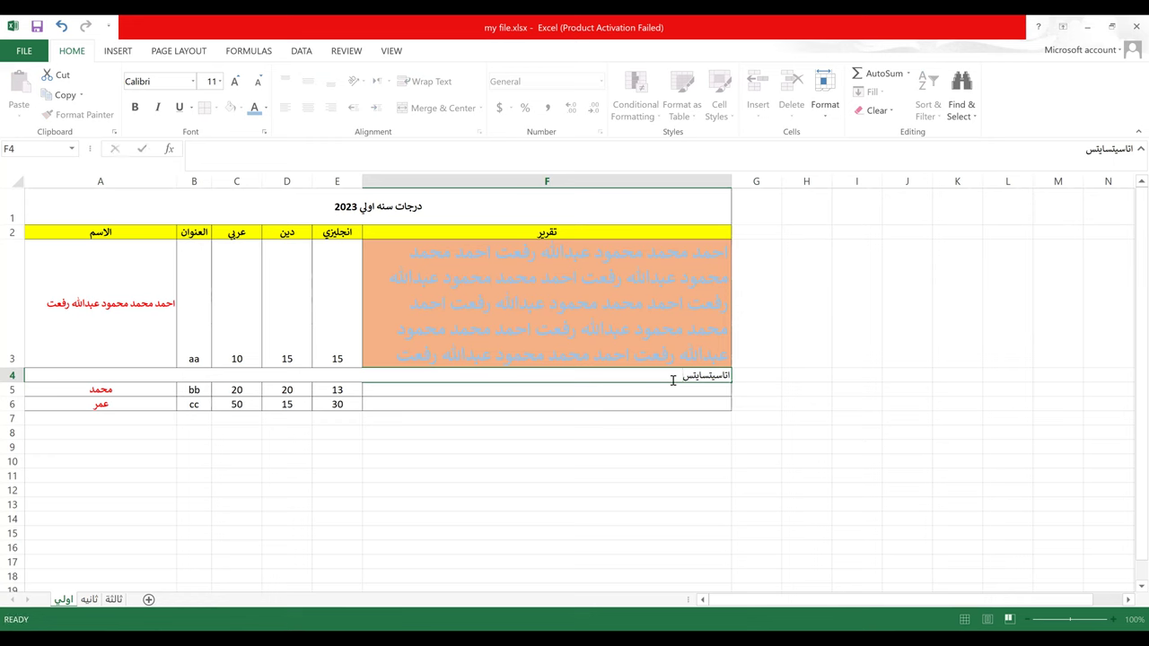
Step: Paint F3's formatting onto F4, undo it, then pick up F3's formatting again
left_click(650, 316)
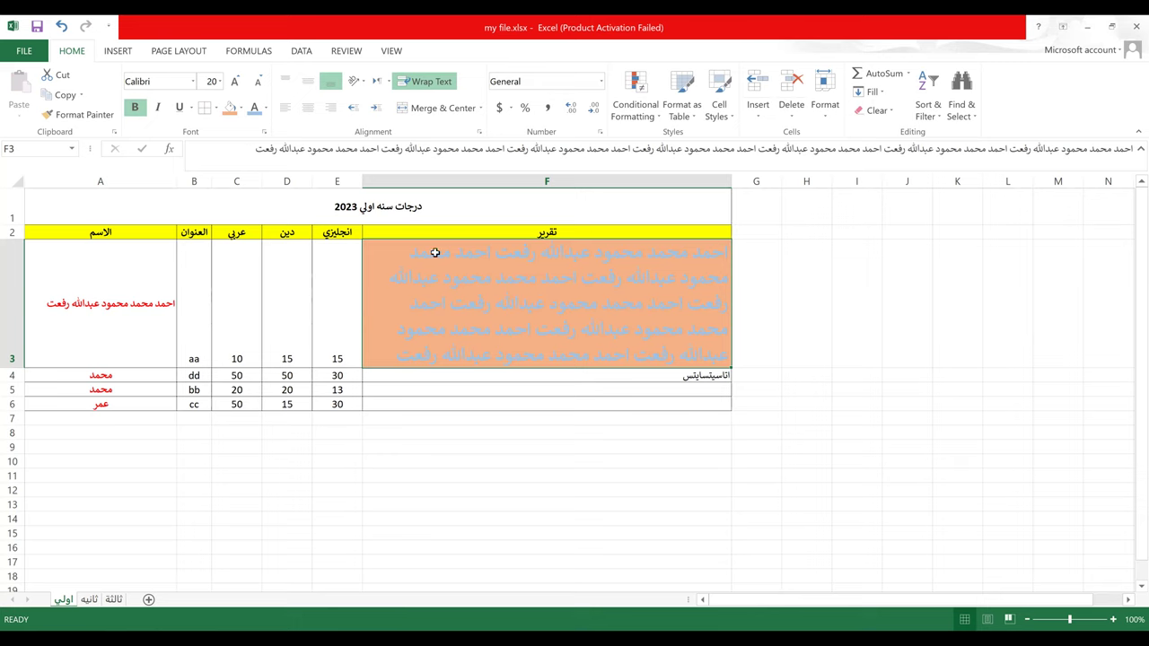
left_click(96, 120)
left_click(97, 120)
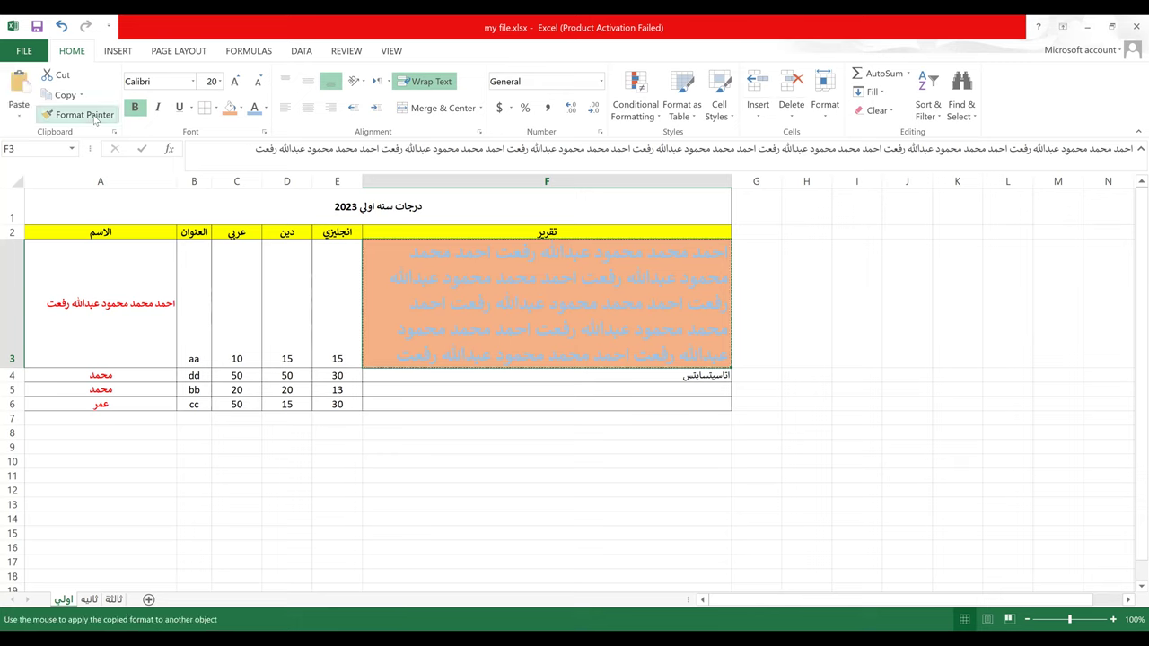
left_click(689, 372)
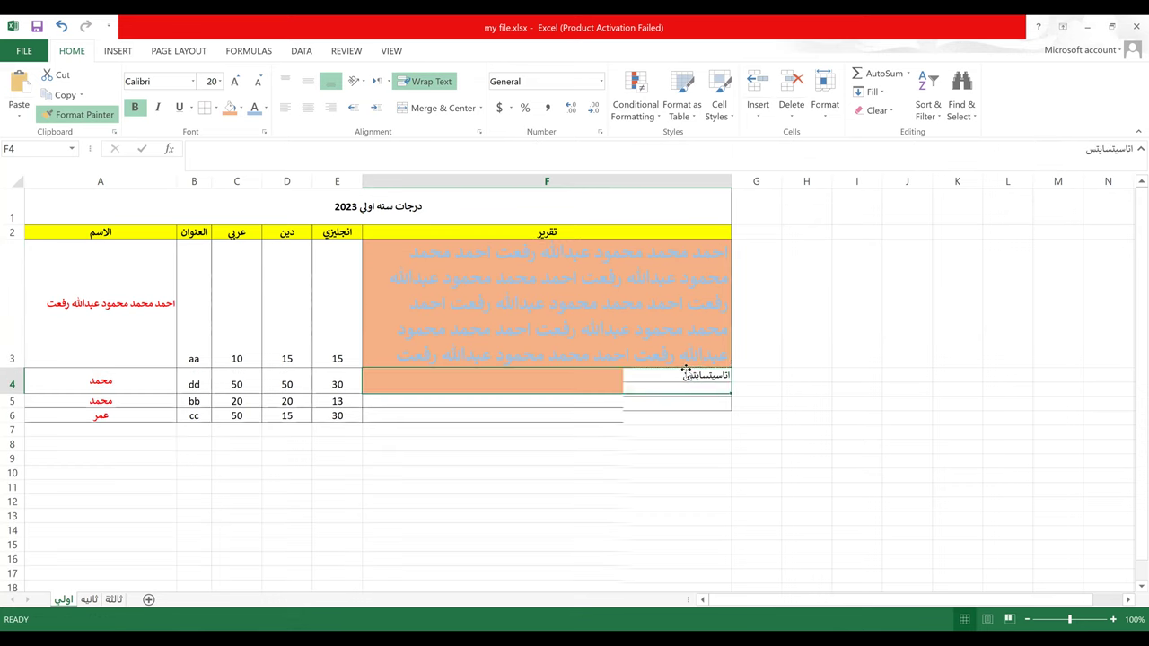
left_click(802, 359)
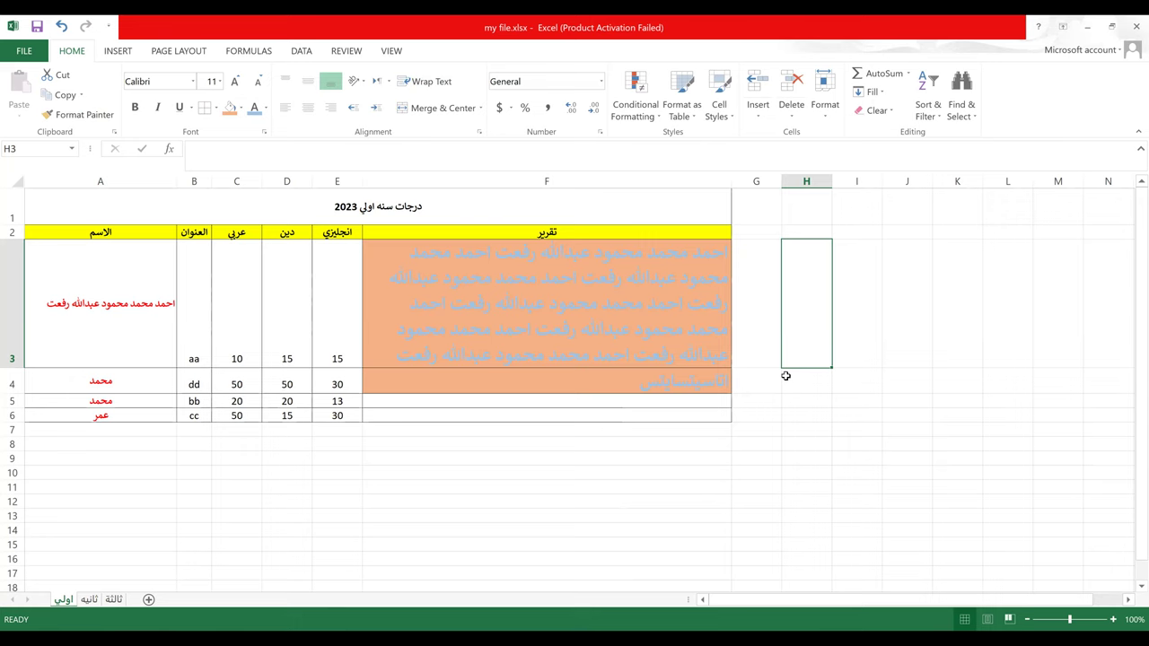
key("ctrl+c")
key("ctrl+z")
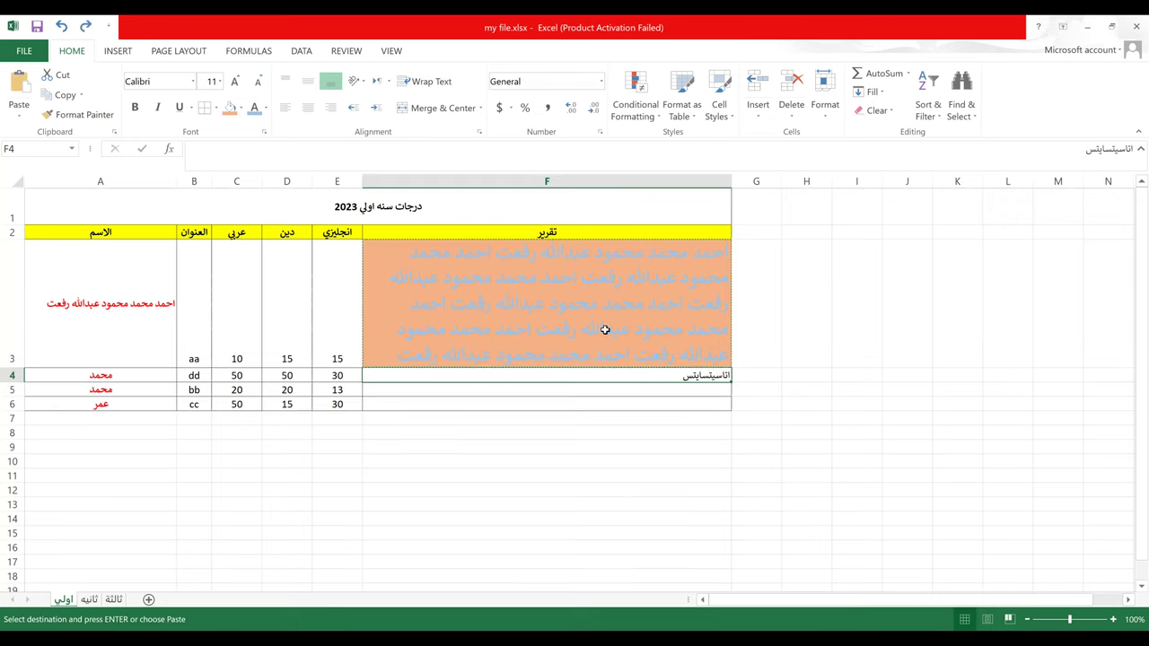
left_click(583, 348)
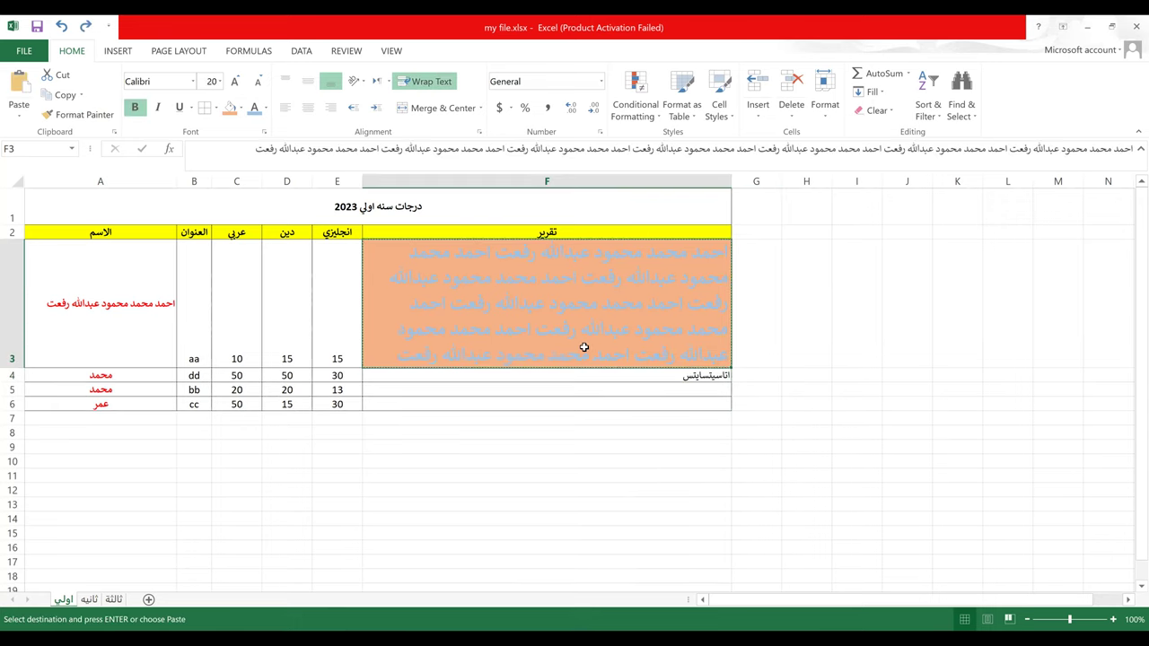
left_click(79, 114)
Step: Paint F3's formatting over F4:F6 and enter سبس in F5 and صثتعصض in F6
left_click_drag(460, 368, 462, 378)
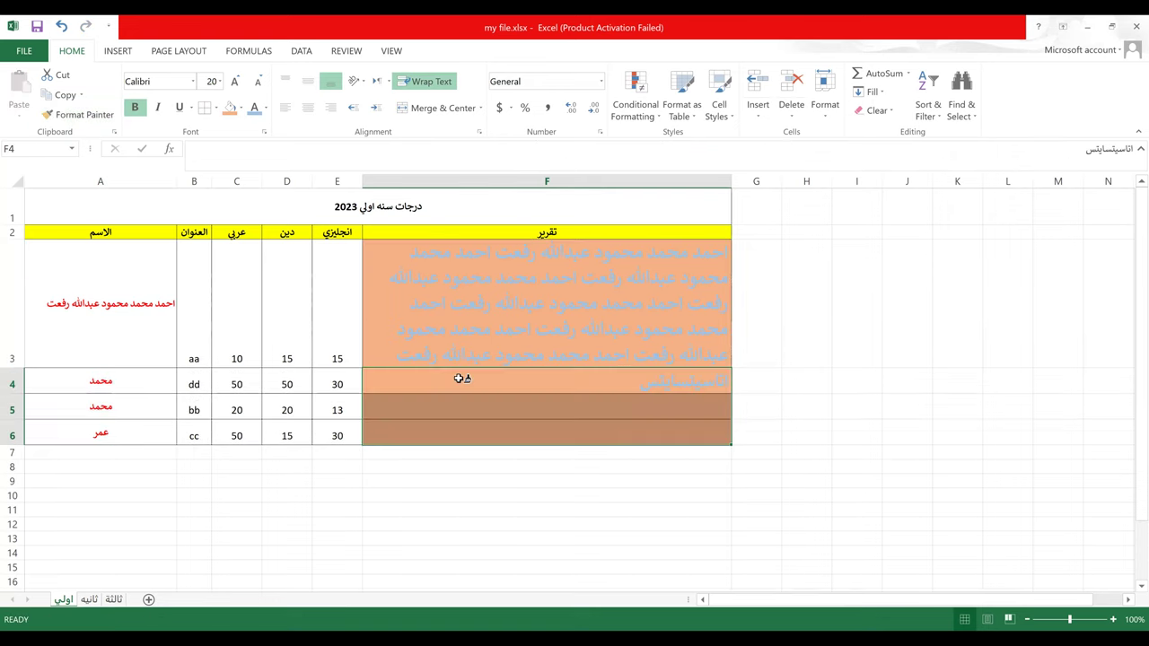
key("Down")
type("سبس")
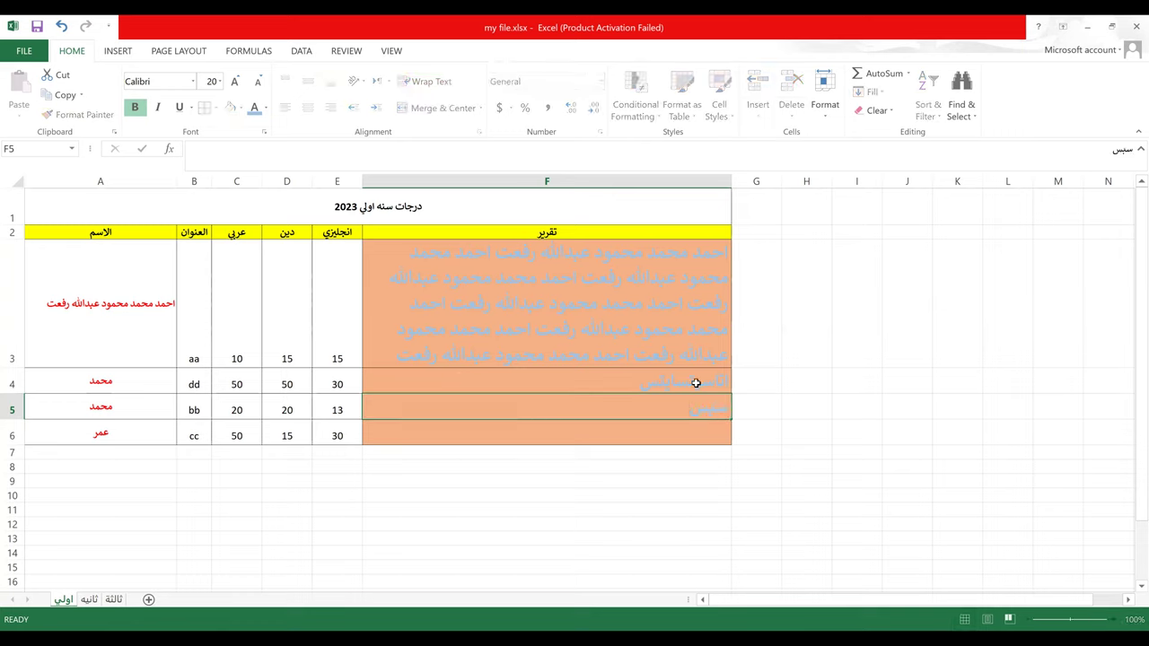
key("Return")
type("صثتعصض")
key("Tab")
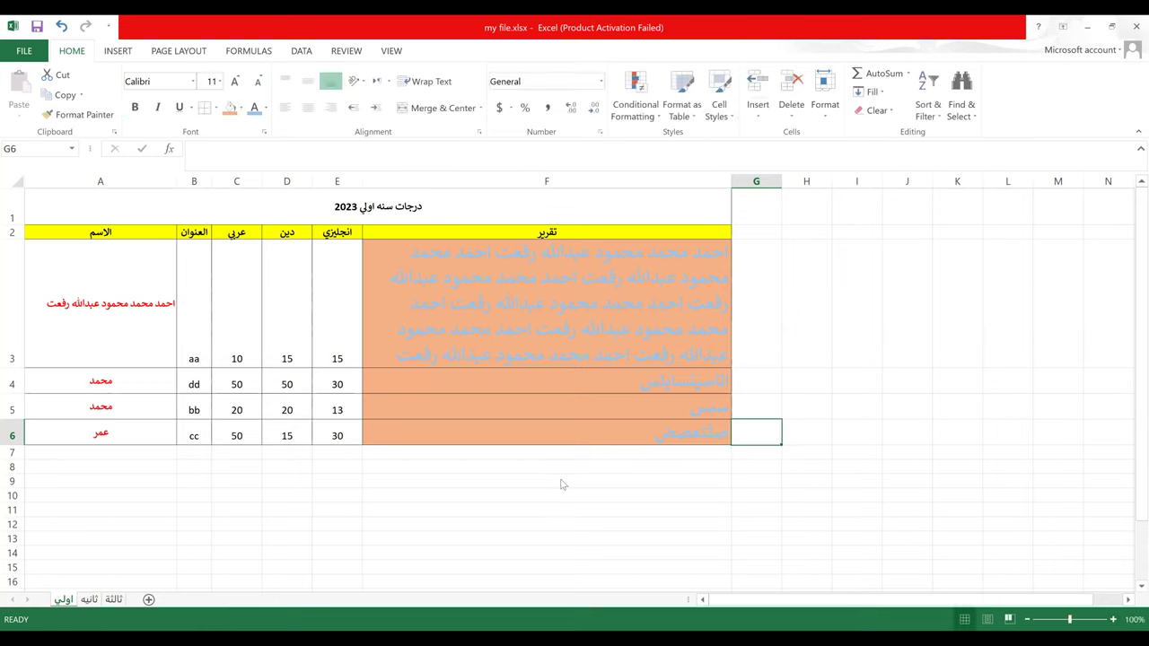
Step: Set the F3 report text's font size to 12
left_click_drag(634, 434, 625, 386)
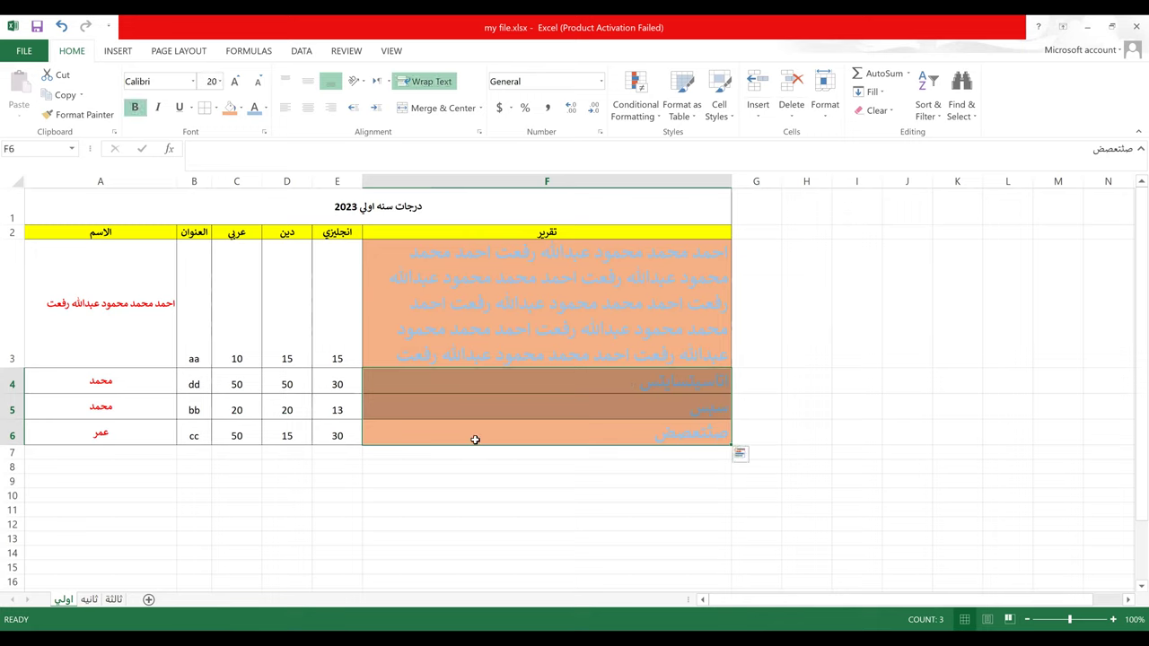
left_click(565, 330)
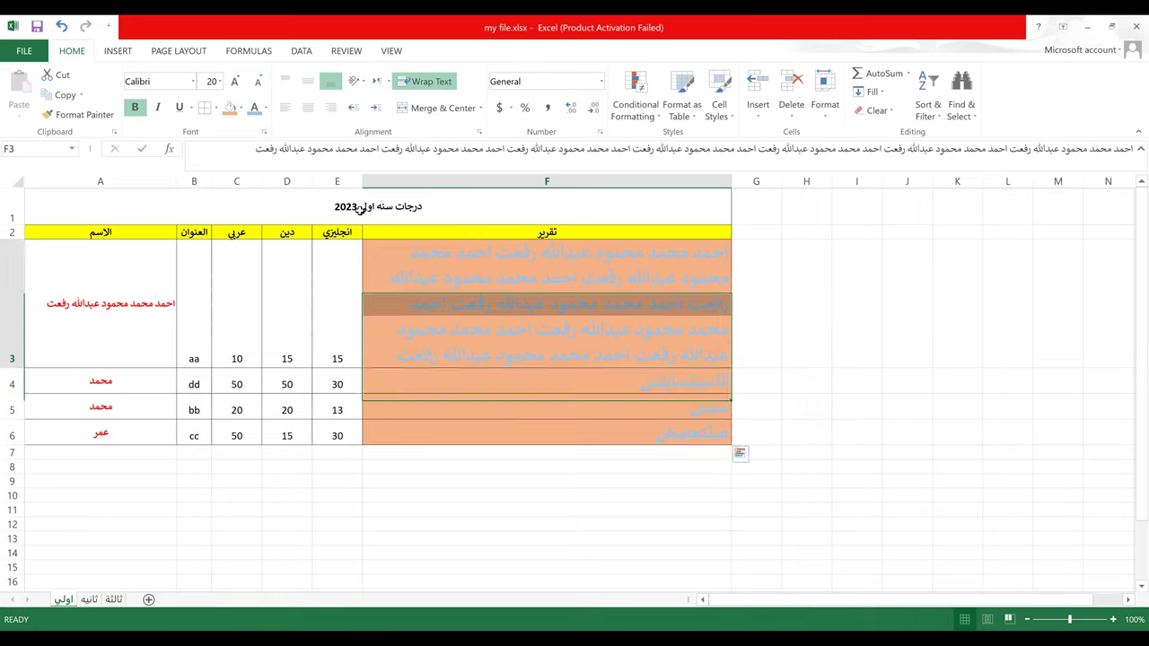
type("12")
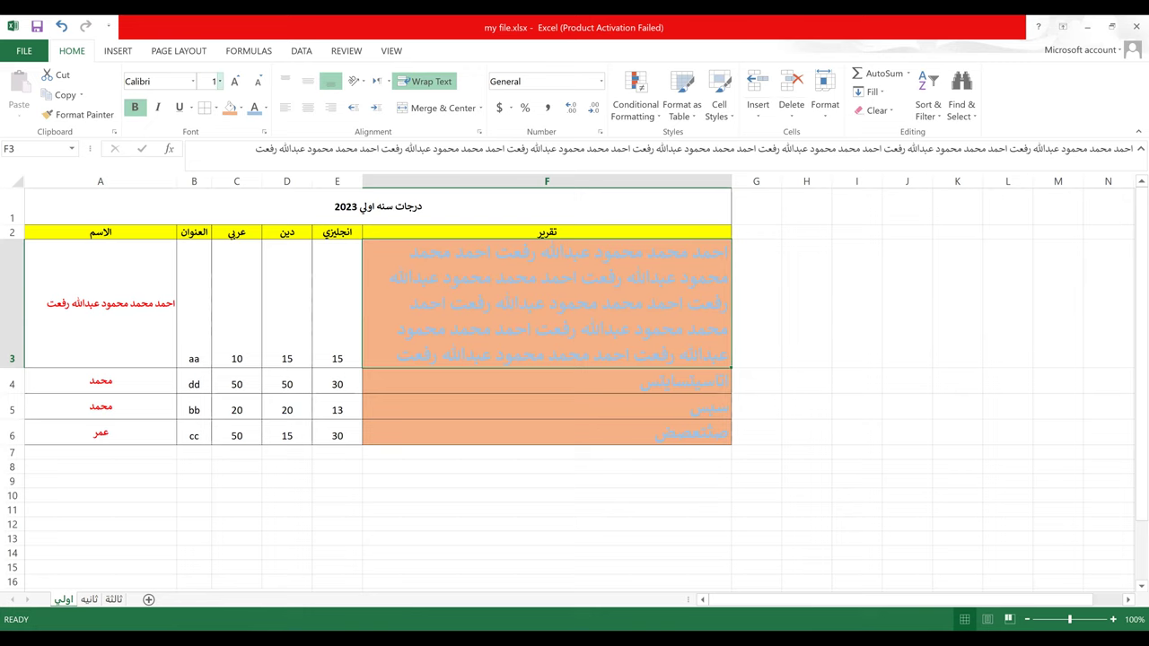
key("Return")
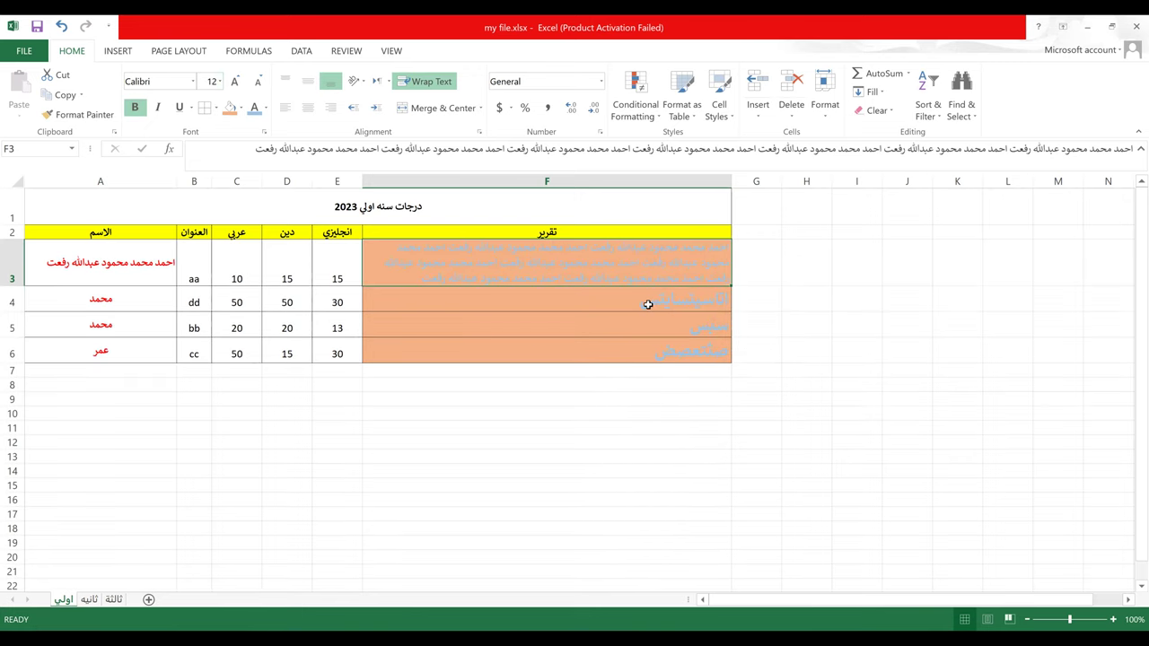
Step: Clear the contents of F4, F5 and F6, then select the merged title cell A1
left_click(648, 305)
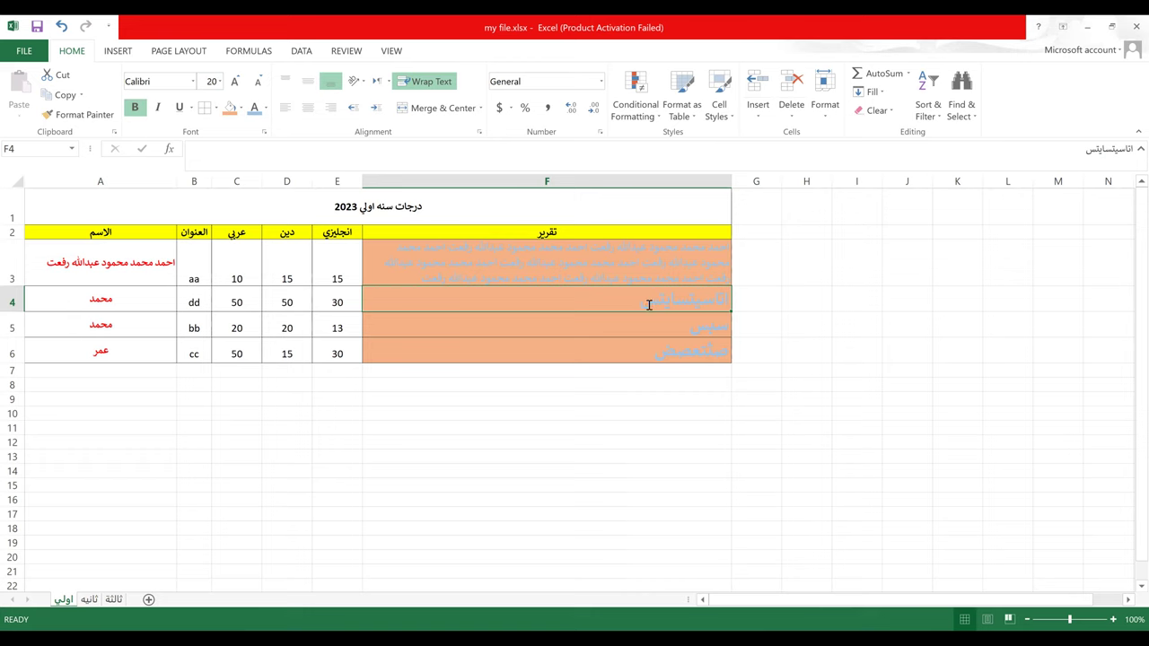
key("BackSpace")
key("Return")
key("BackSpace")
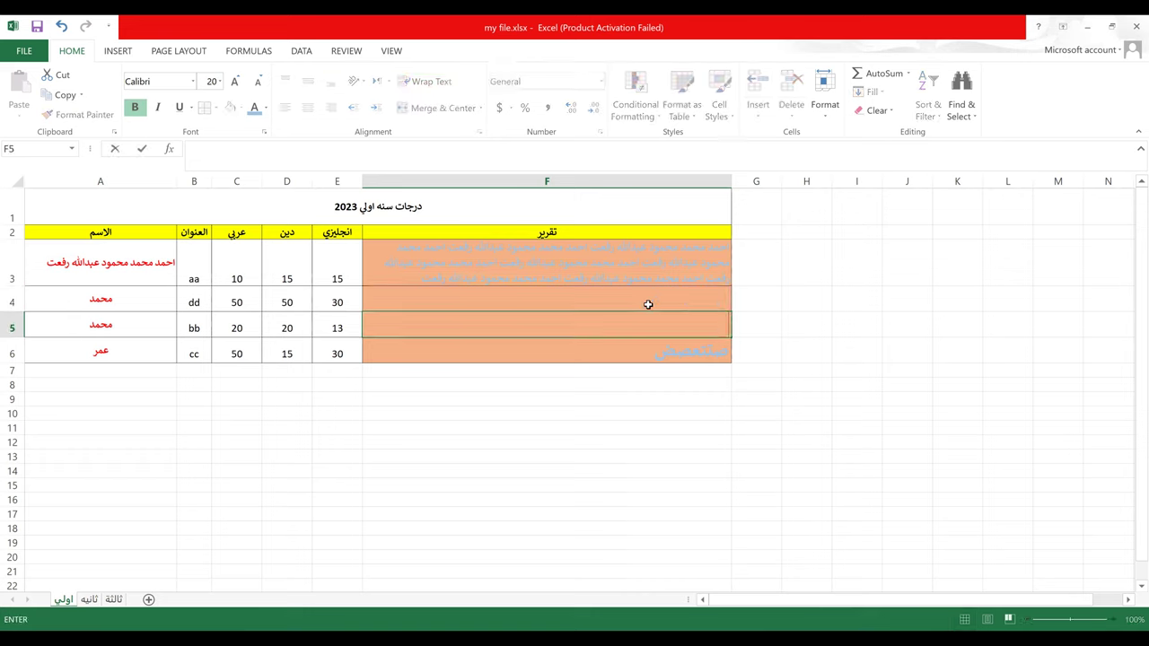
key("Return")
key("BackSpace")
key("Return")
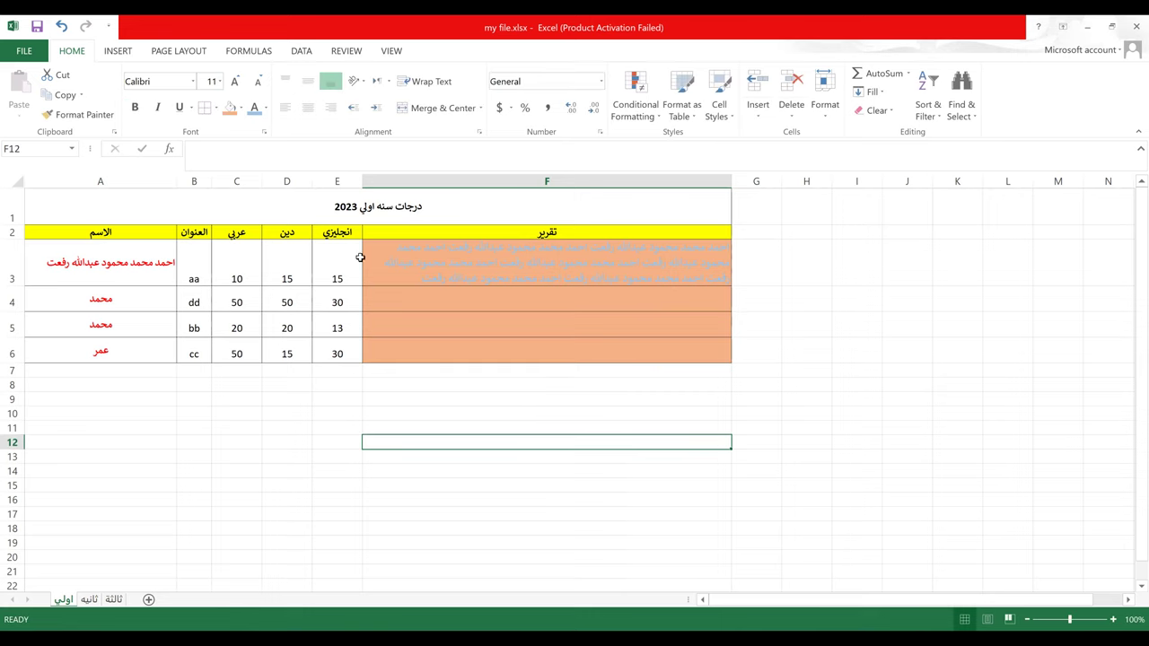
left_click(282, 210)
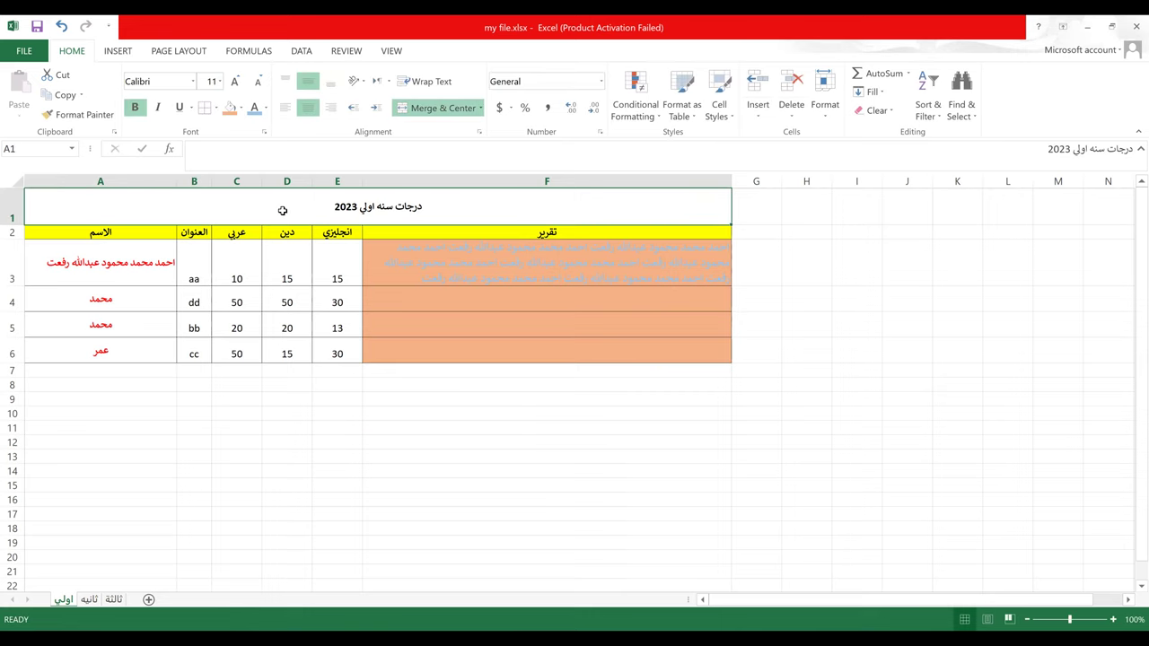
Step: Fill the title cell orange and give report cells F3:F6 a light green fill
left_click(229, 107)
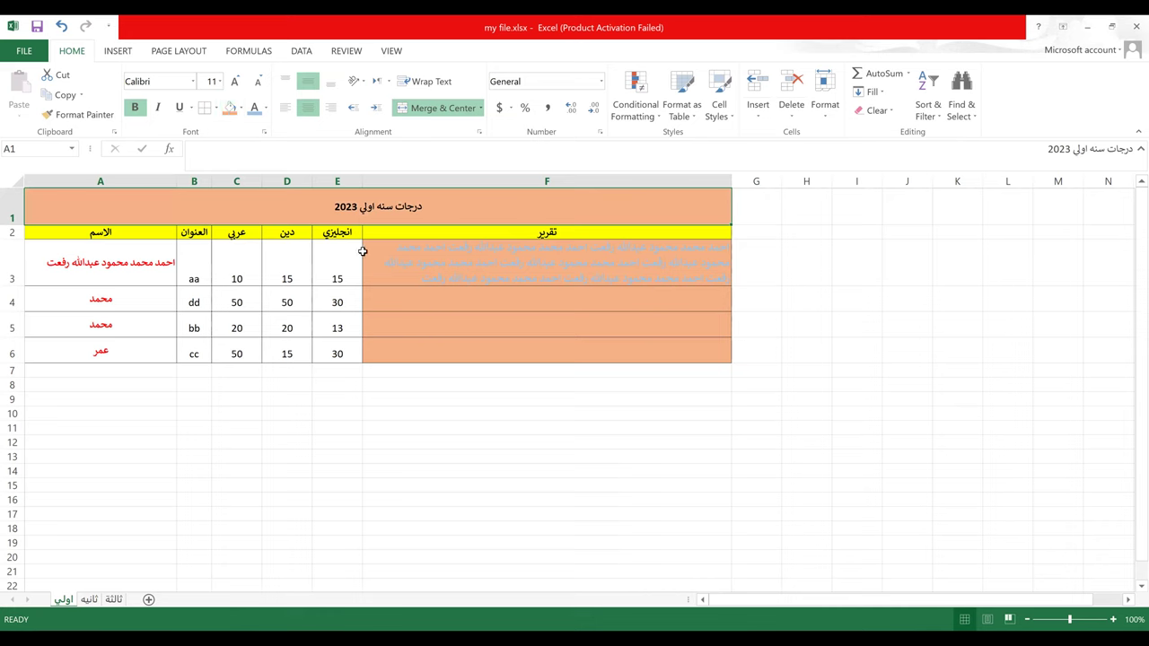
left_click_drag(405, 250, 421, 350)
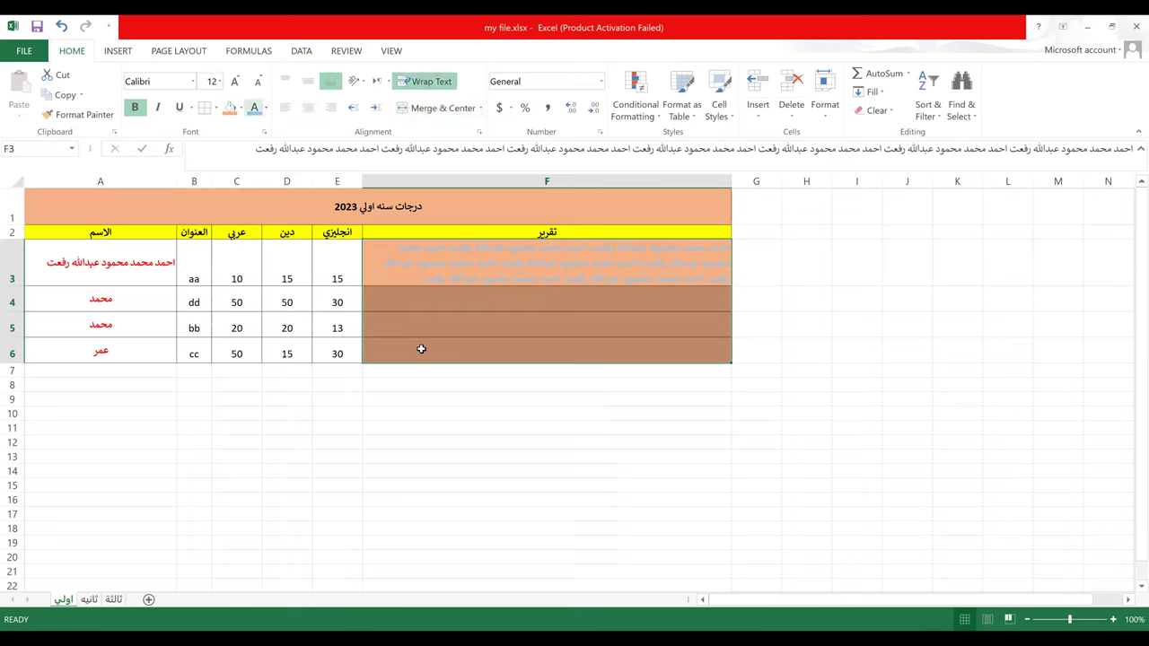
left_click(241, 108)
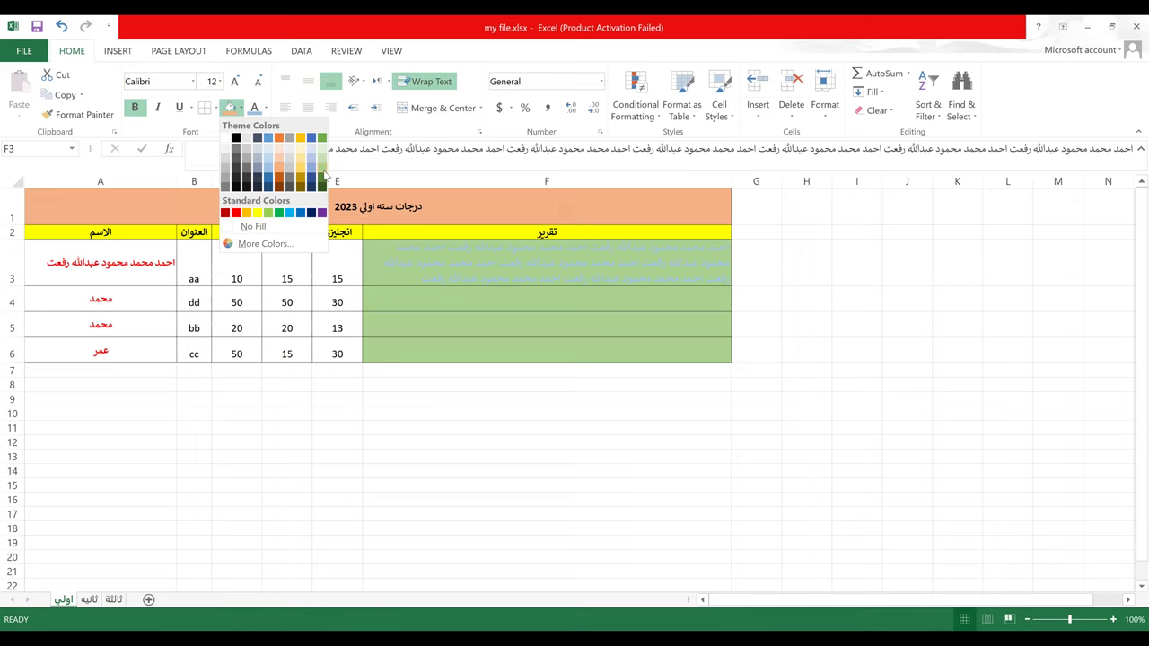
left_click(323, 174)
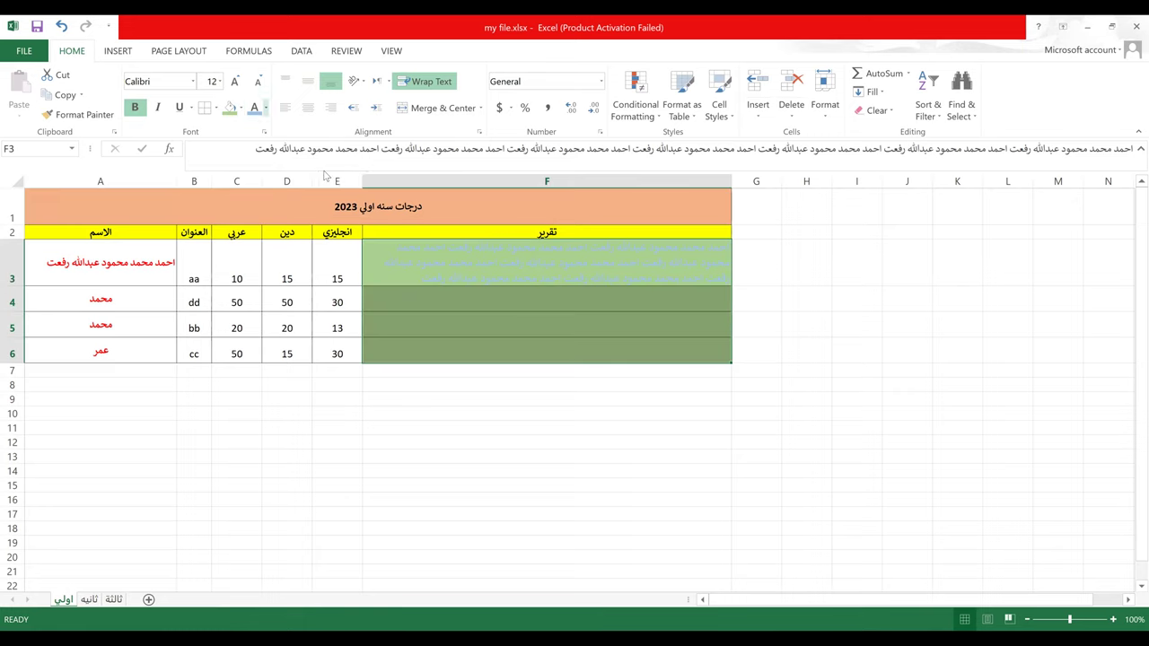
left_click(481, 423)
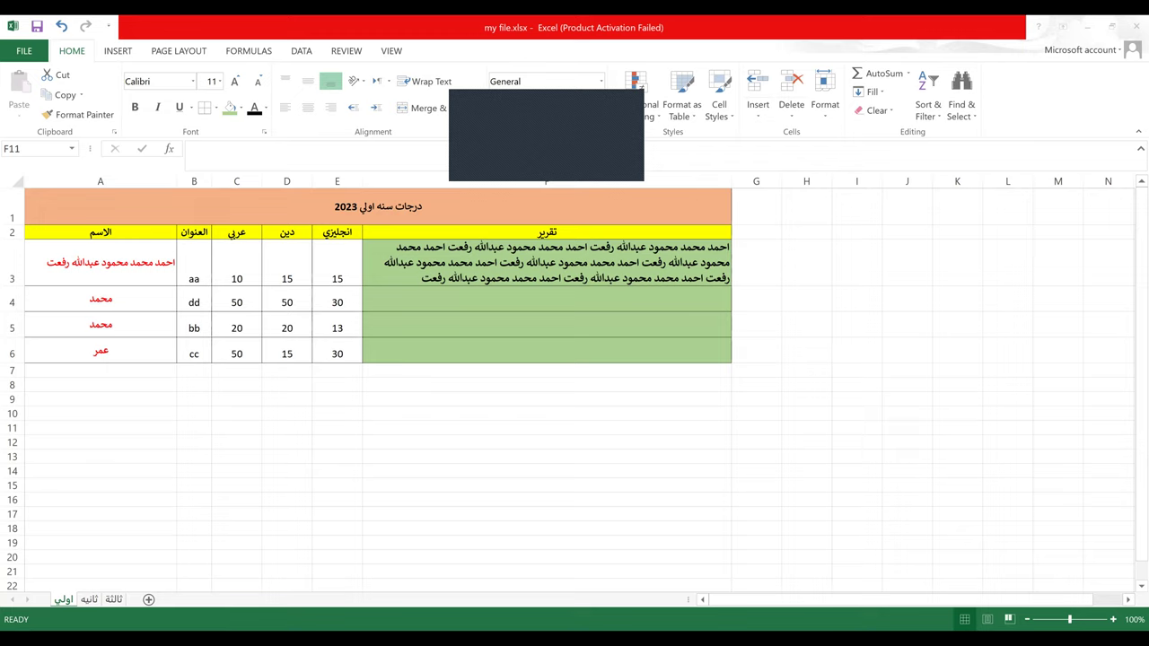
Step: Copy student row A6:F6 and paste it into row 7
left_click_drag(100, 352, 423, 352)
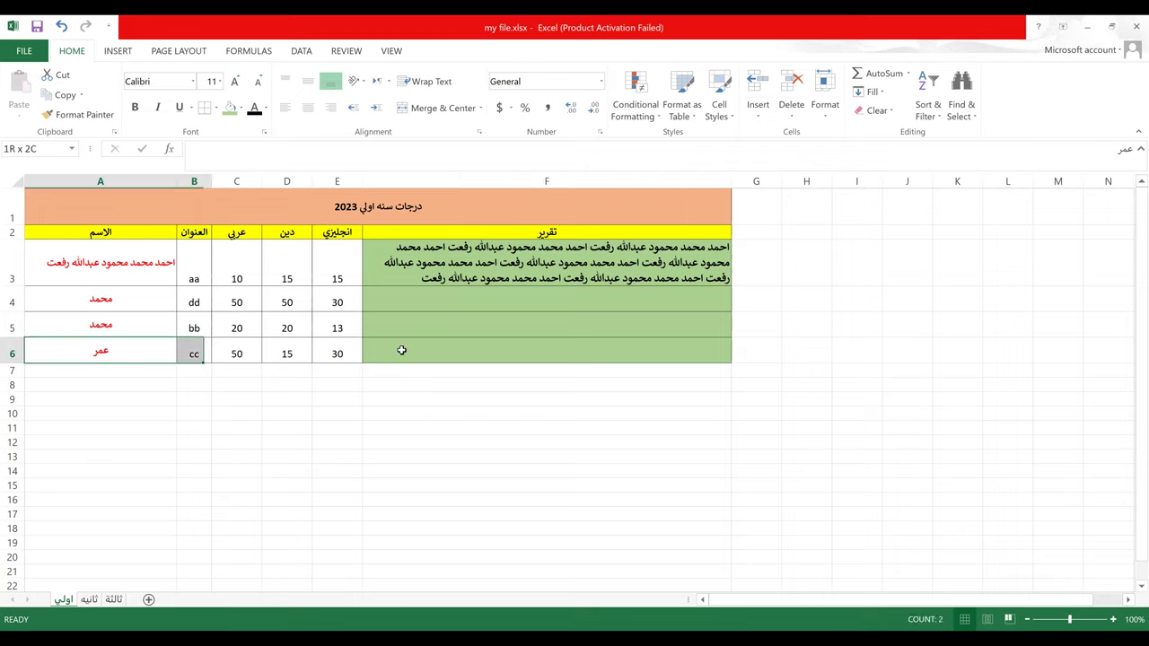
key("ctrl+c")
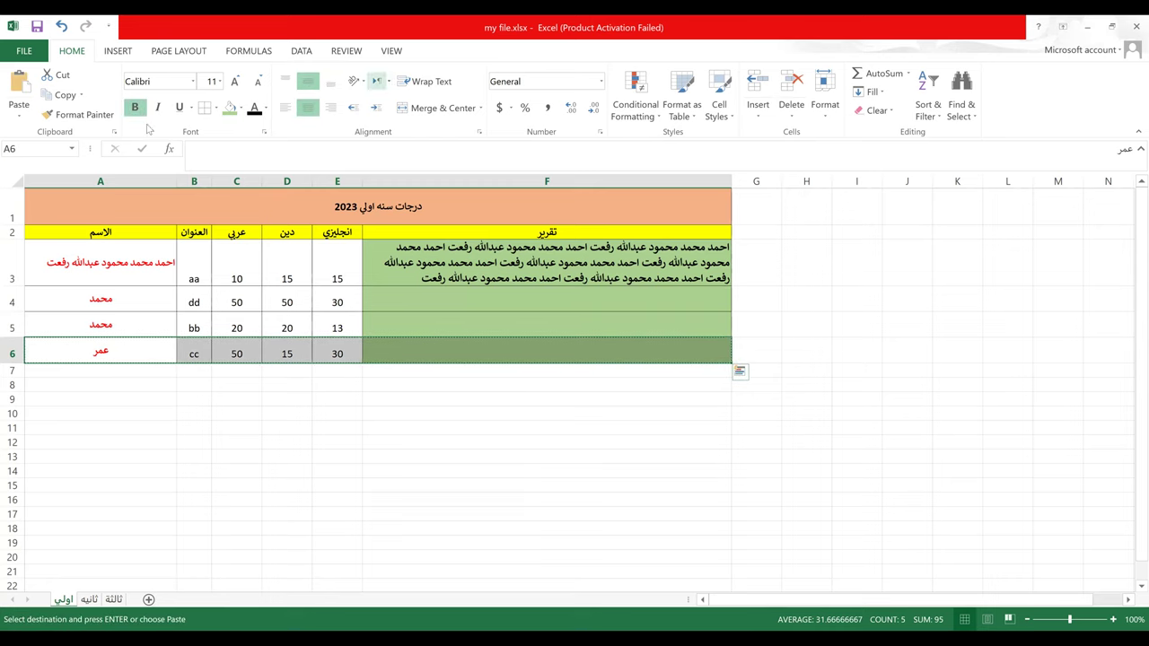
left_click(119, 368)
key("ctrl+v")
left_click(207, 450)
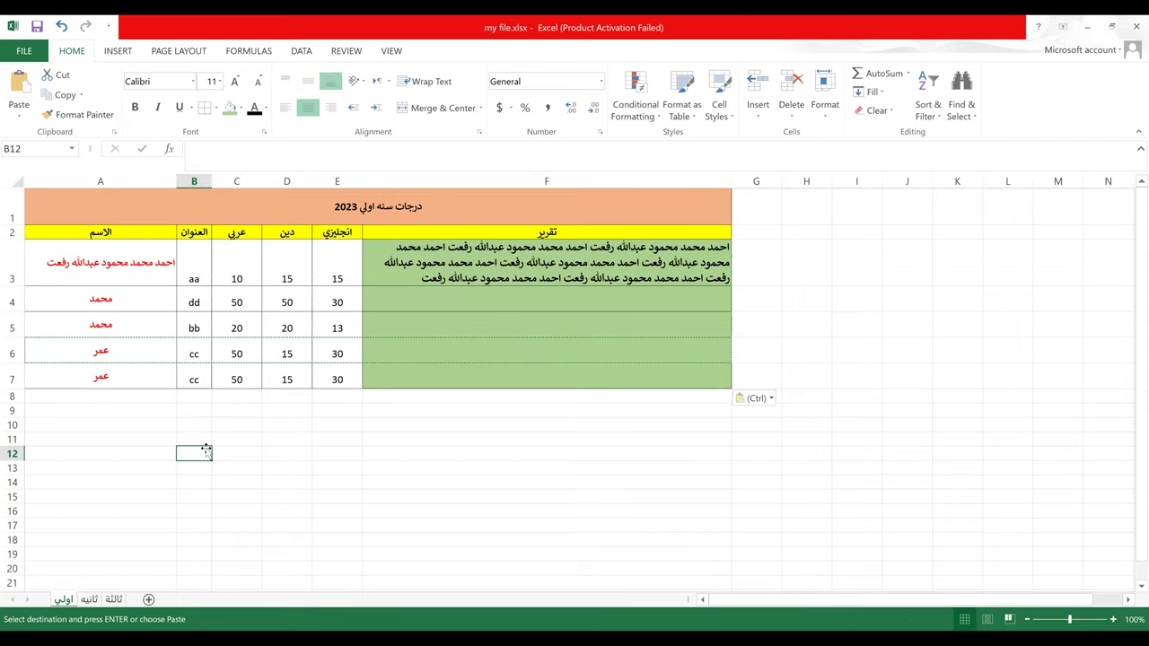
Step: Copy row 7 and insert it at A8 as copied cells, shifting cells down
left_click_drag(119, 377, 399, 377)
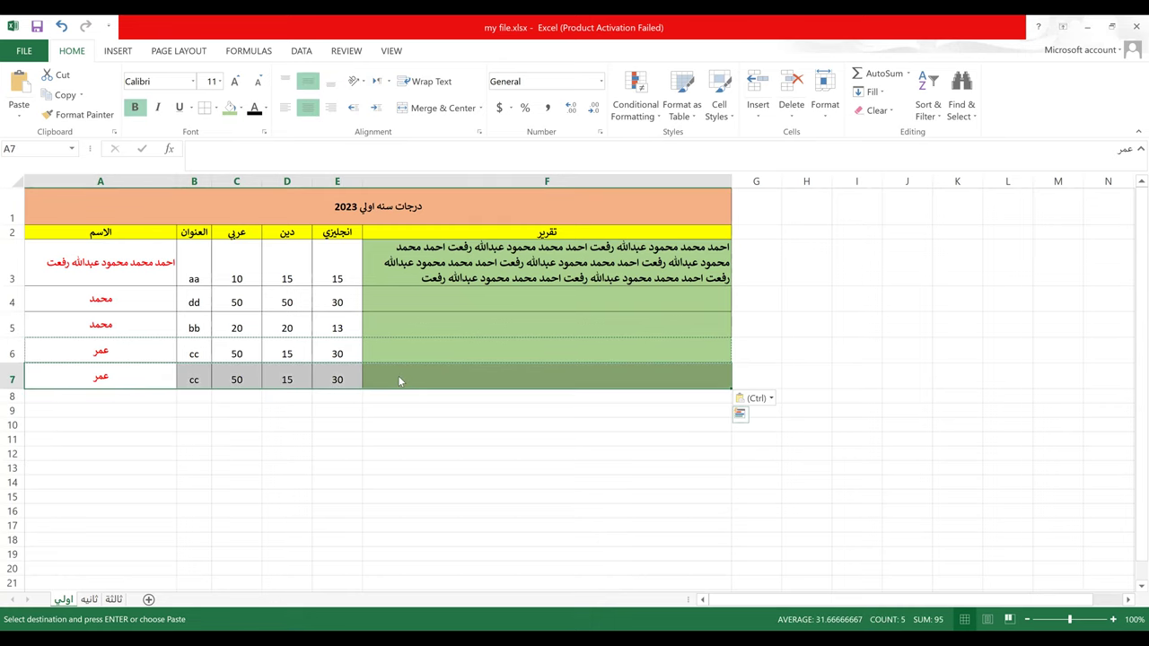
right_click(399, 378)
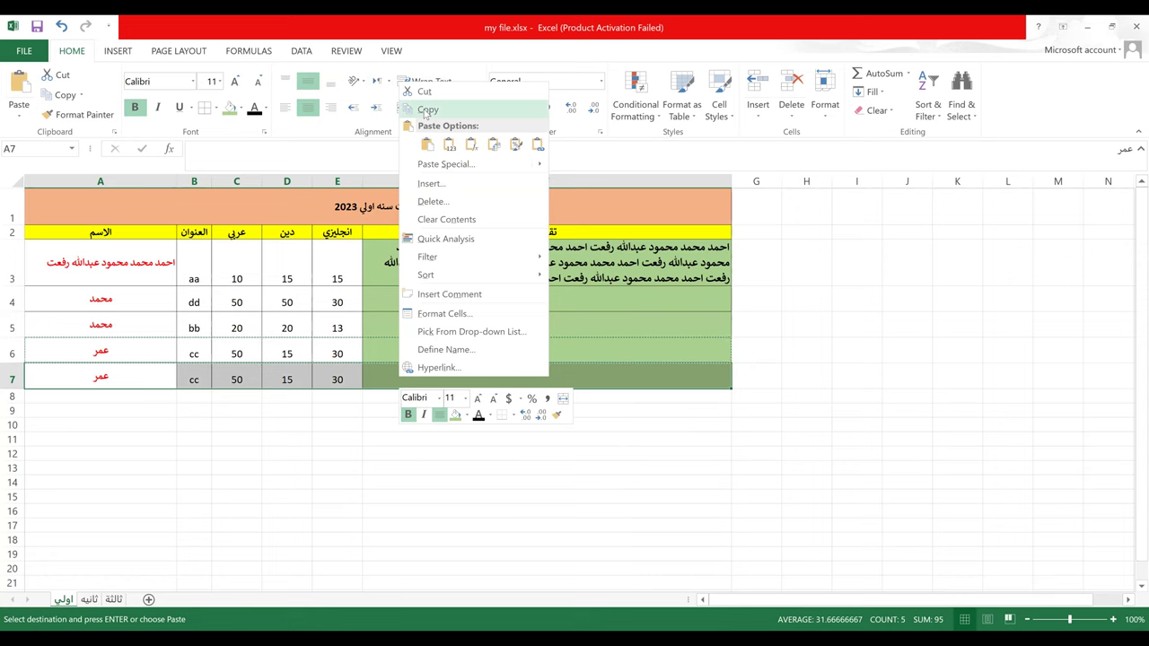
left_click(424, 111)
left_click(116, 392)
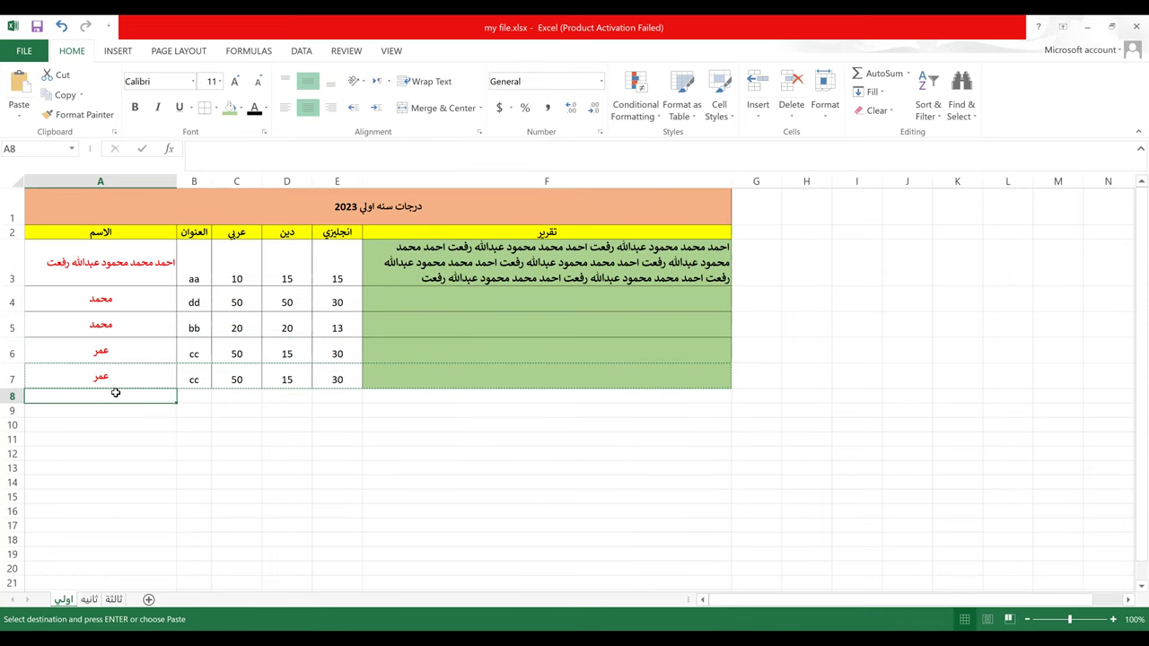
right_click(116, 393)
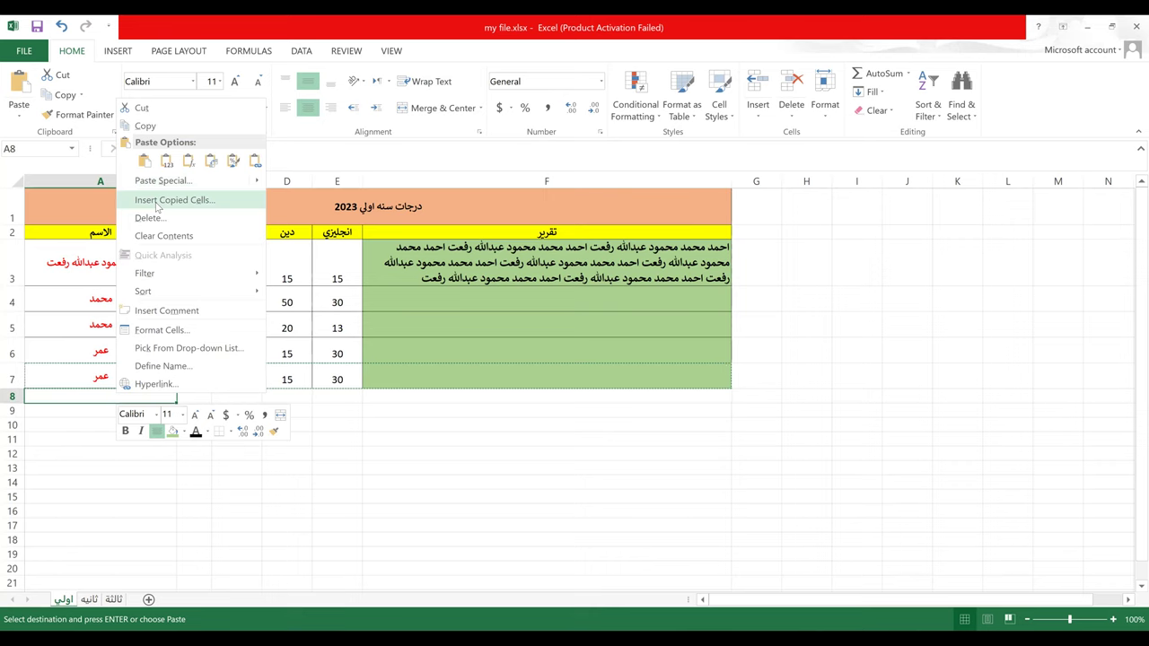
left_click(153, 200)
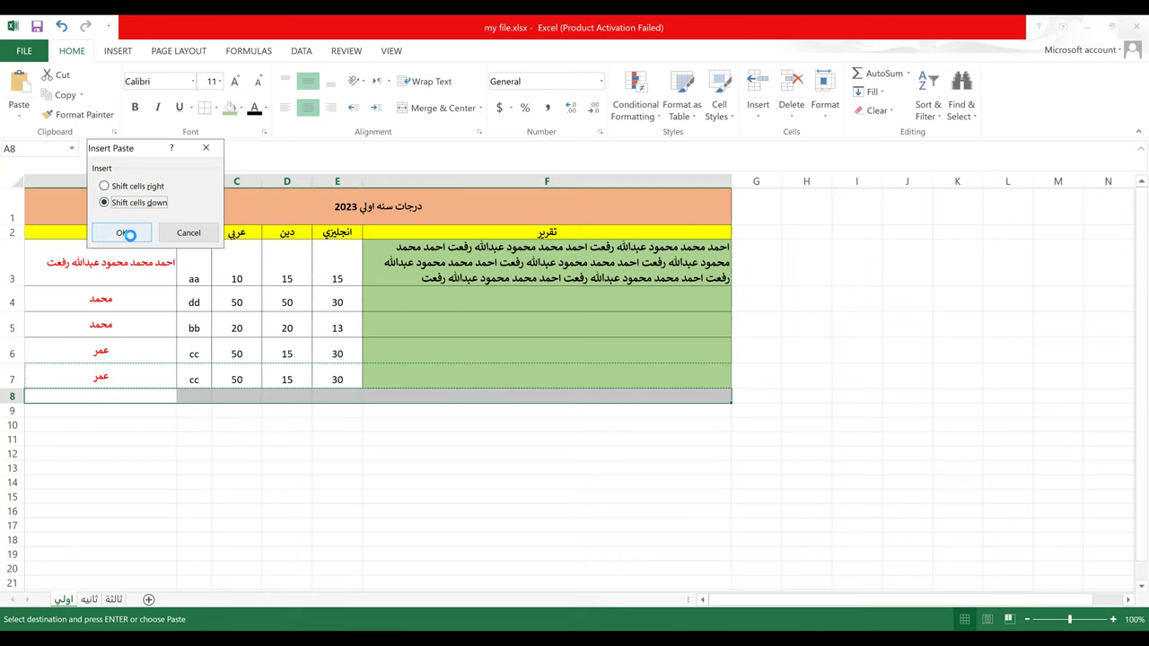
left_click(129, 235)
left_click(246, 464)
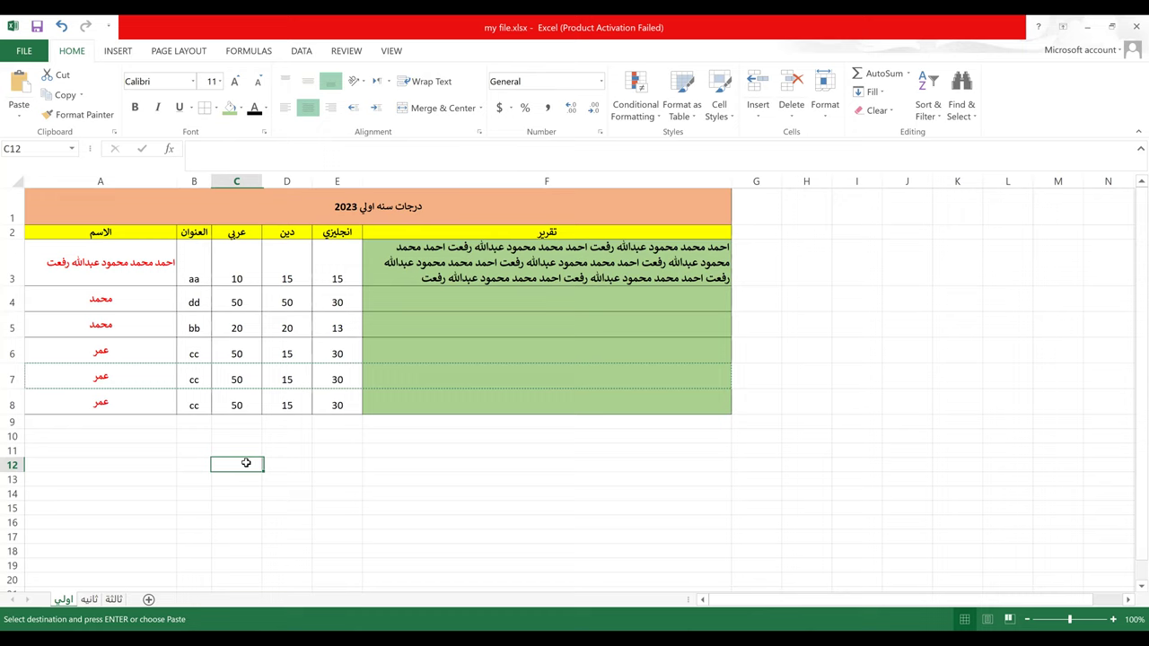
left_click(418, 404)
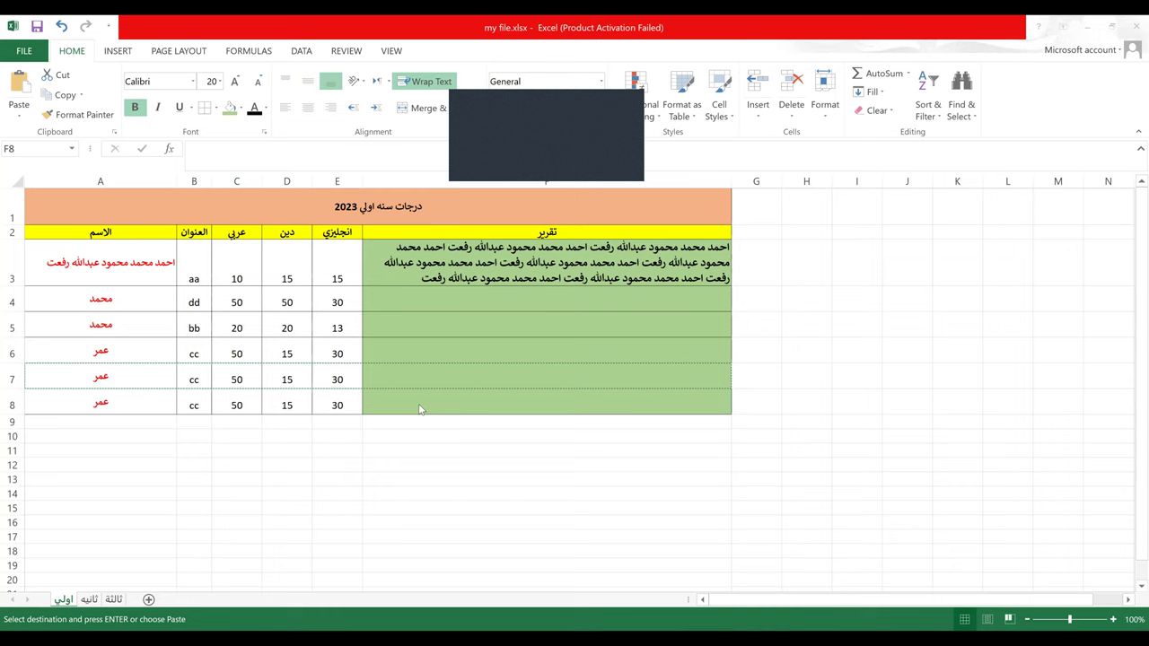
Step: Delete the title row above the grades table
left_click(300, 267)
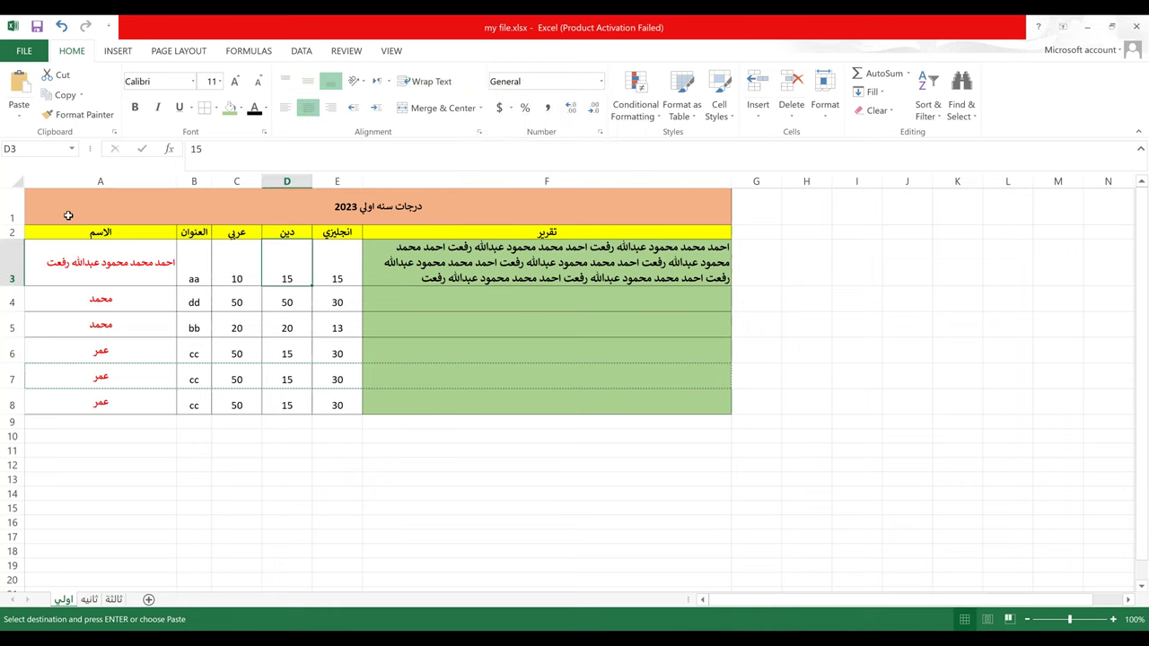
left_click(17, 202)
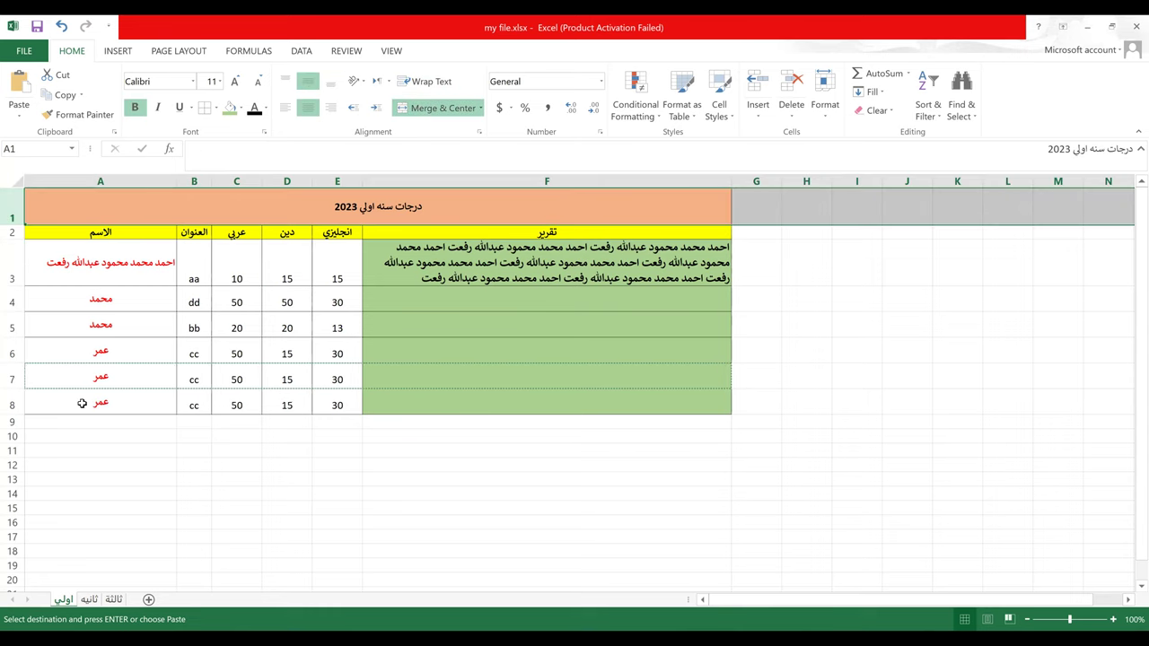
left_click_drag(101, 404, 518, 258)
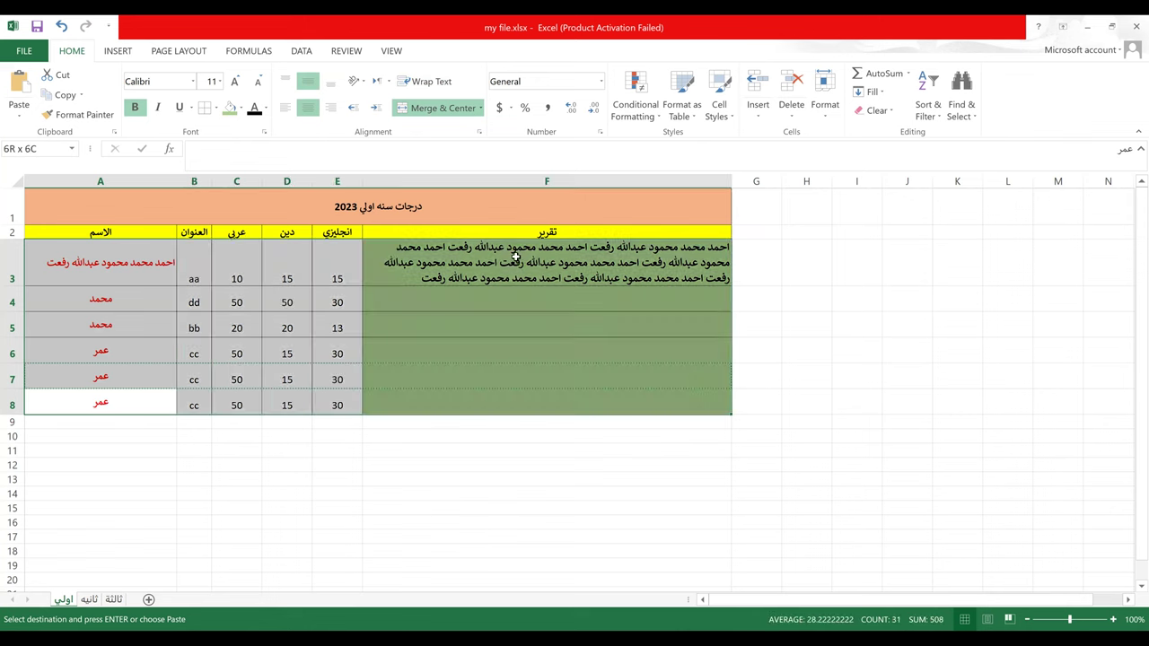
left_click(11, 197)
right_click(11, 197)
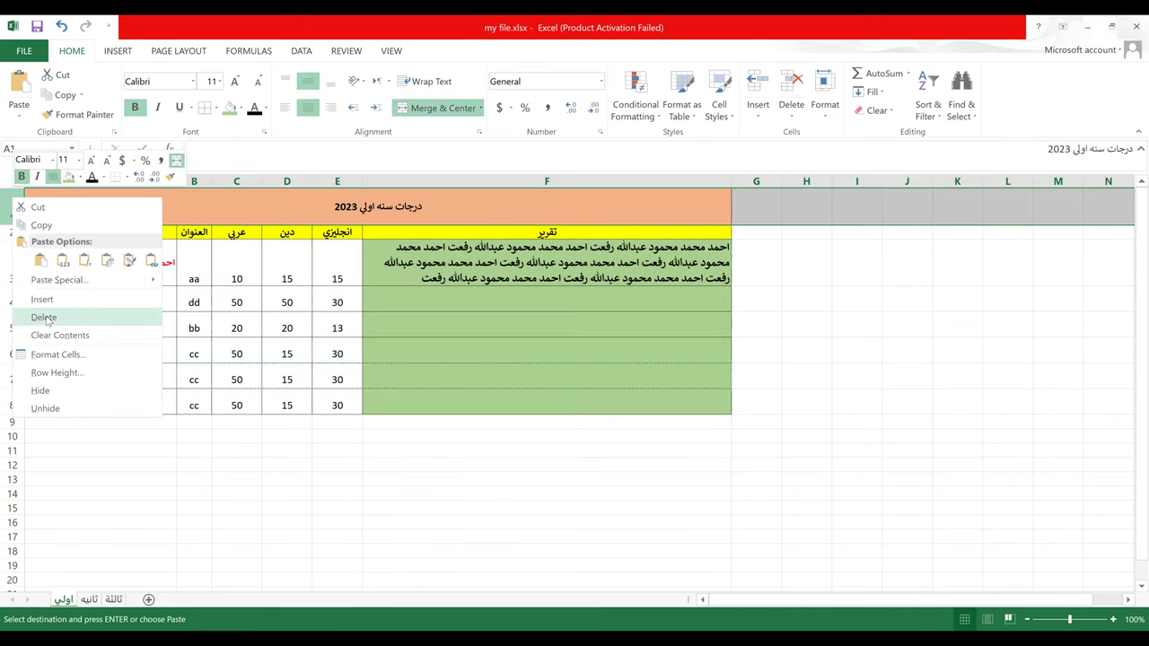
left_click(47, 319)
Step: Copy the five student rows 3–7 and paste them at rows 8 and 13
mouse_move(120, 224)
left_mouse_down()
mouse_move(497, 340)
mouse_move(495, 366)
left_mouse_up()
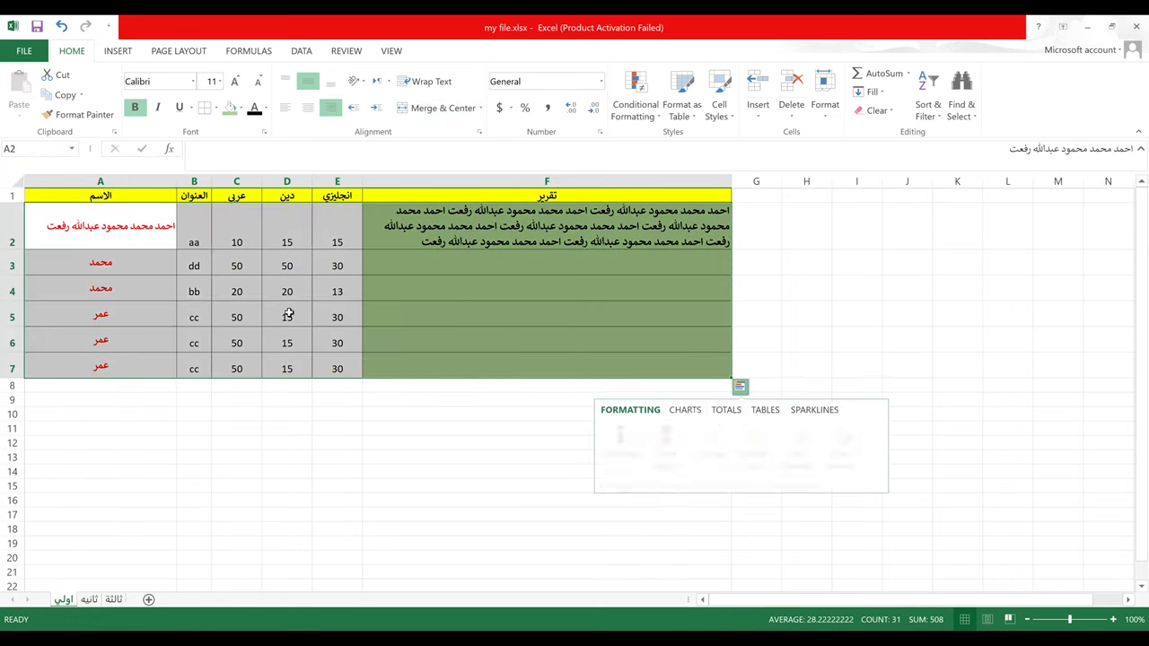
left_click_drag(171, 269, 481, 380)
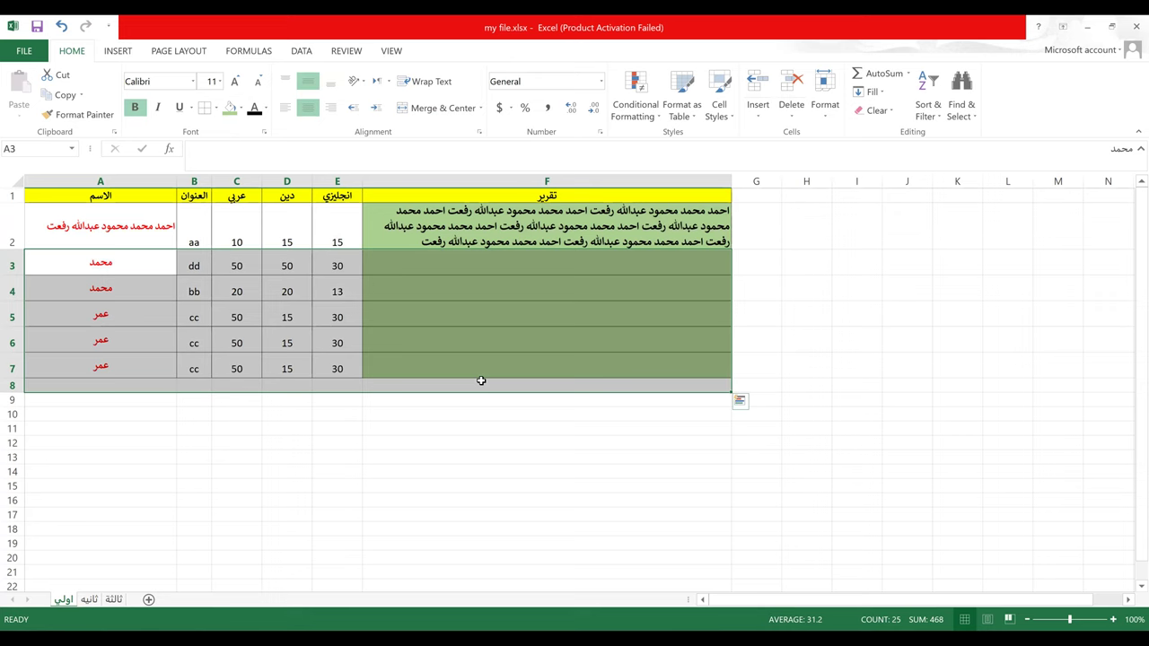
key("shift+Up")
key("ctrl+c")
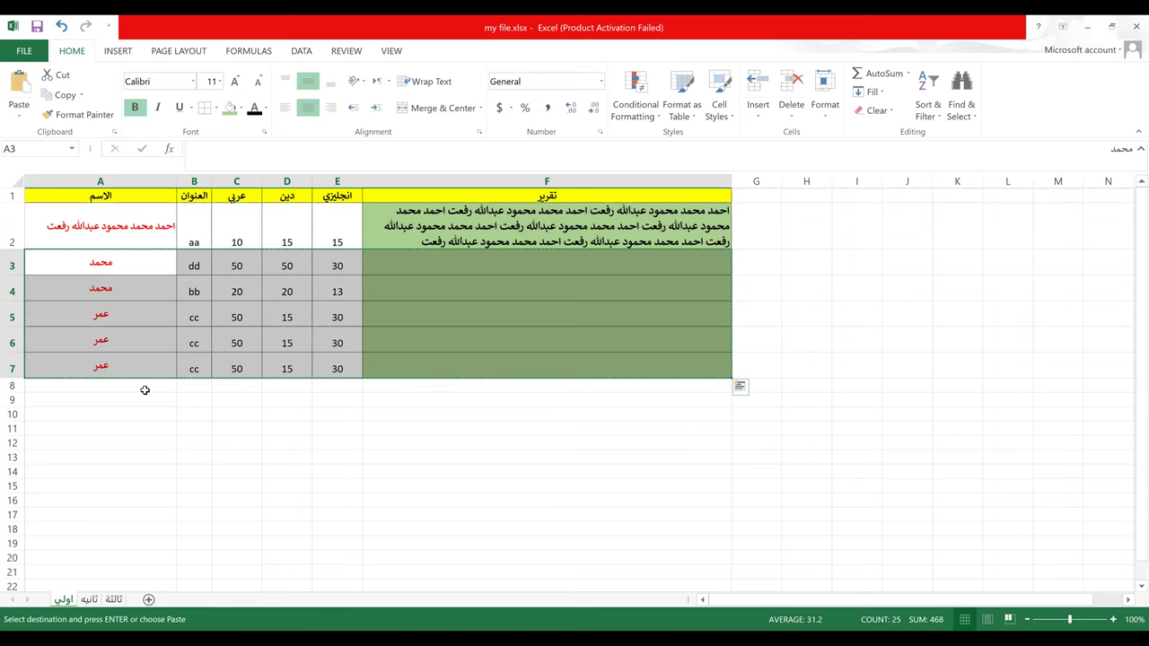
left_click(144, 388)
key("ctrl+v")
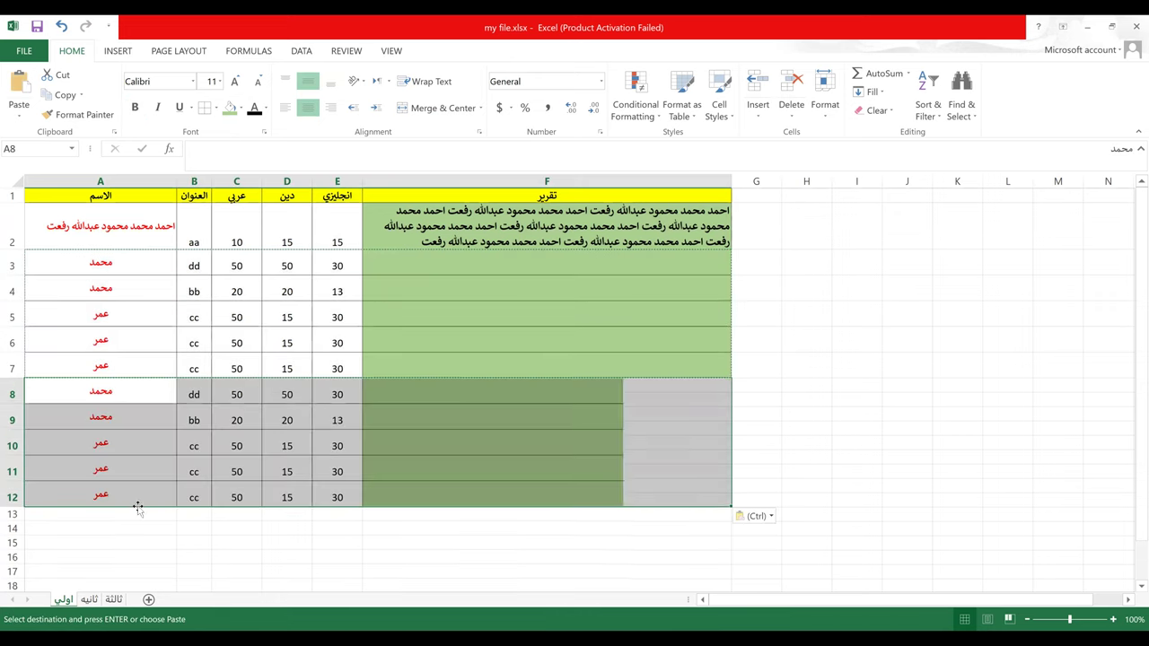
left_click(134, 514)
key("ctrl+v")
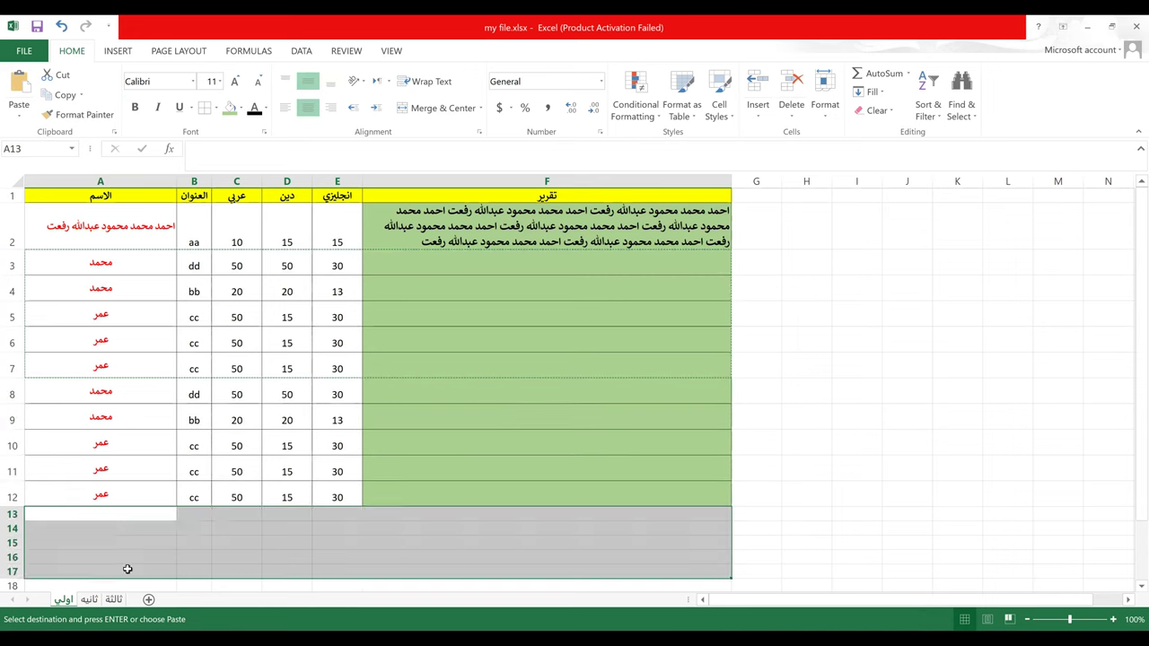
Step: Paste the student rows again at rows 18 and 23, then head back to the top
left_click(127, 586)
key("Down")
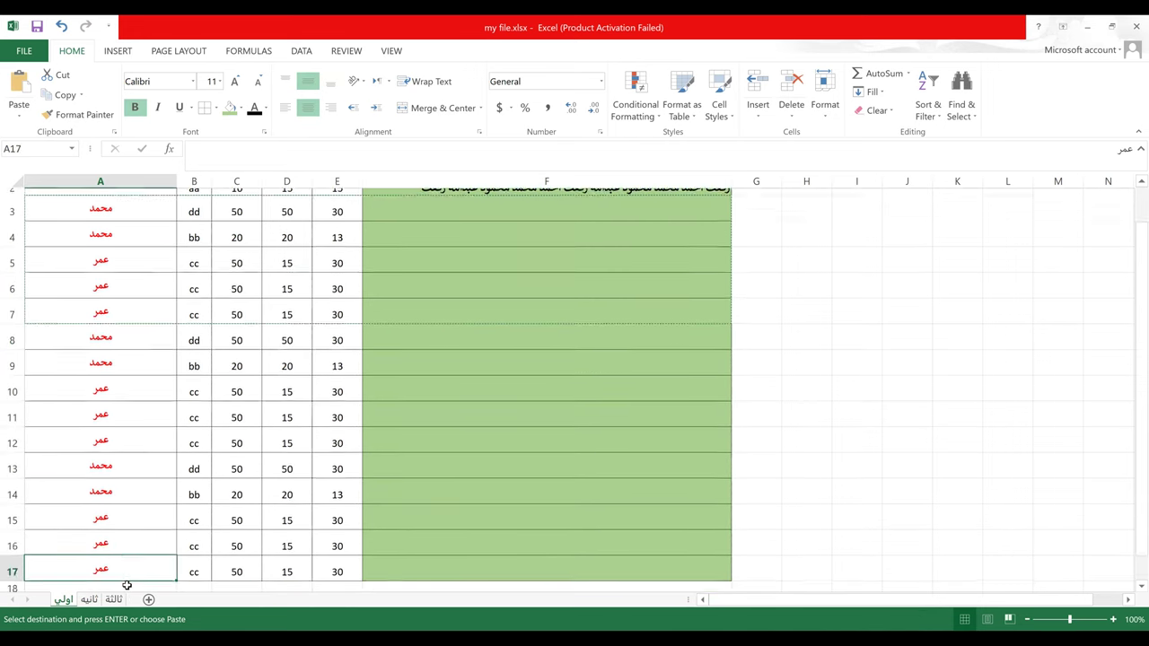
key("Down")
key("Down")
key("Down")
key("Up")
key("Up")
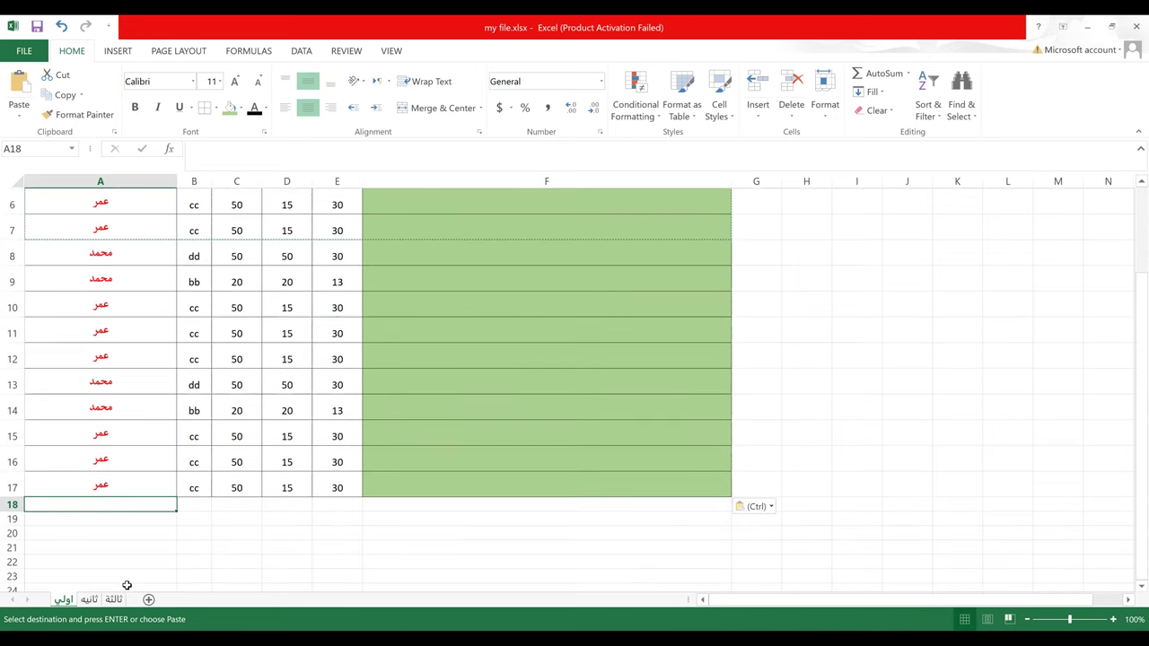
key("ctrl+v")
key("Down")
key("Down")
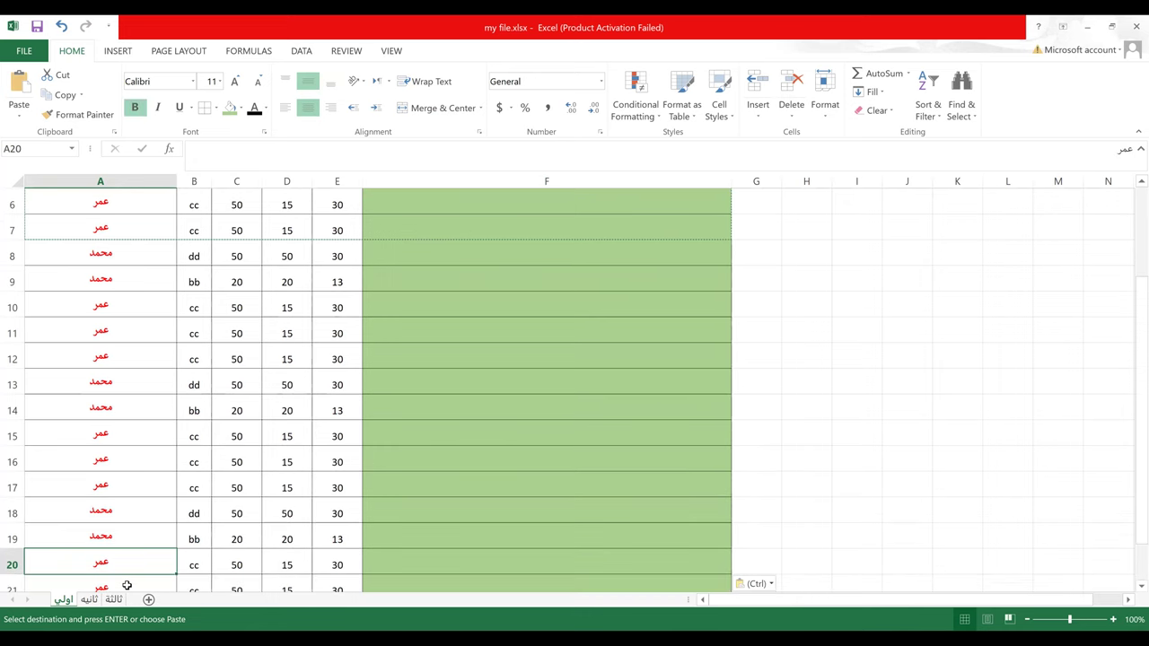
key("Down")
key("Down")
key("Down")
key("ctrl+v")
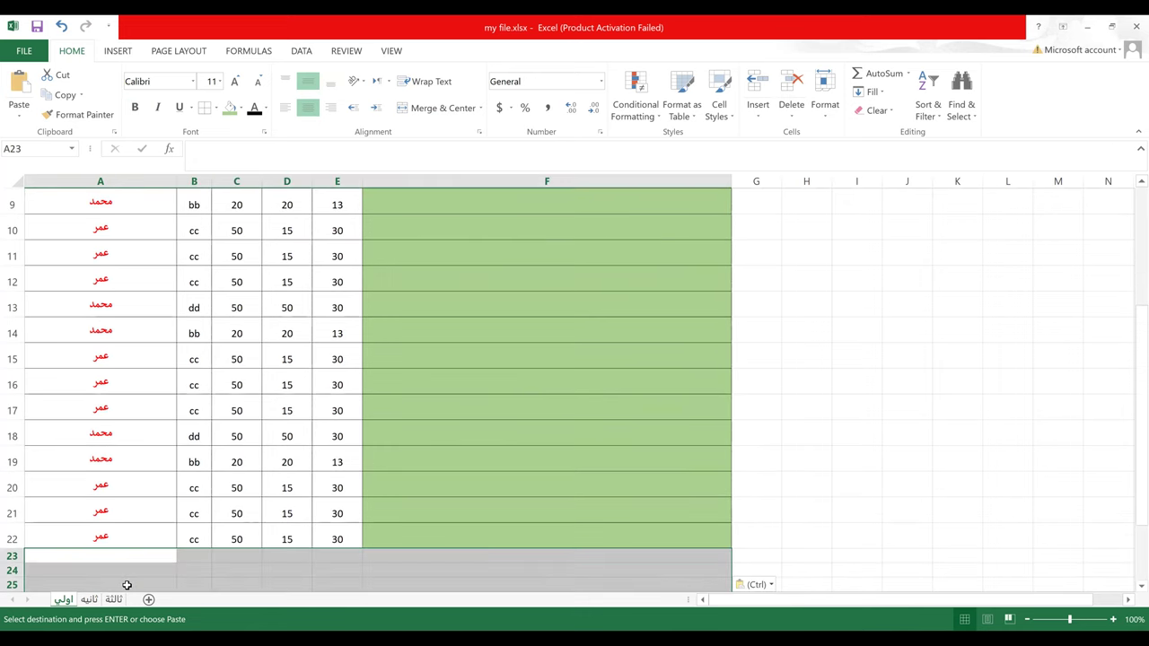
key("Up")
key("Up")
key("Up")
key("Up")
key("Up")
key("Up")
key("Up")
key("Up")
key("Up")
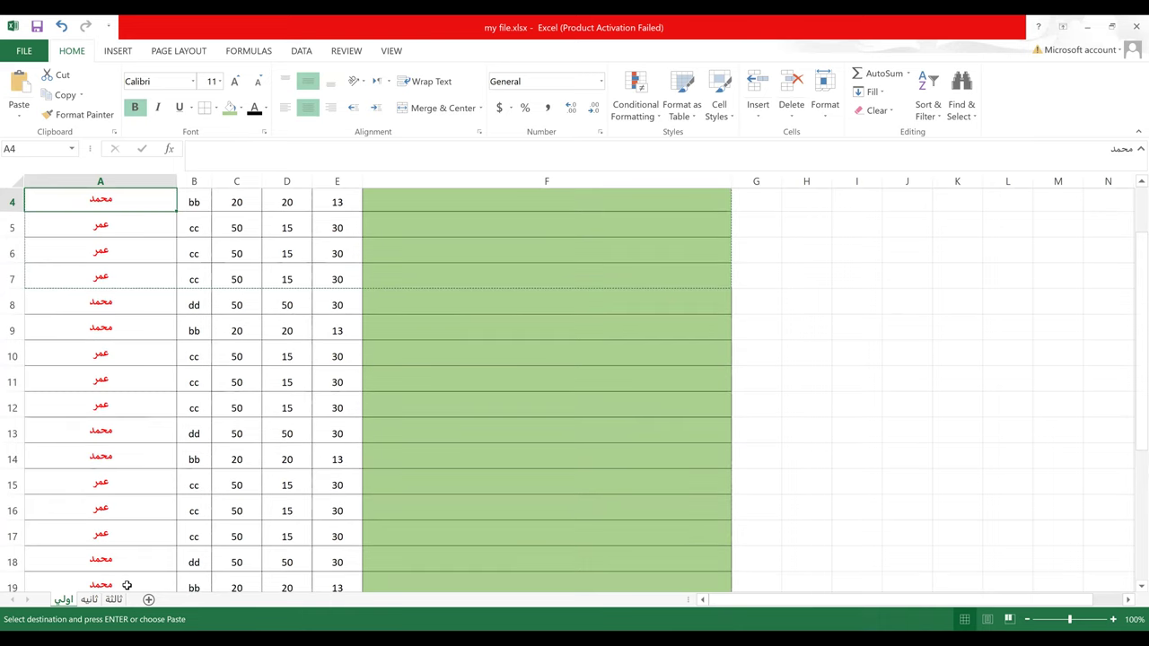
key("Up")
key("Up")
key("Up")
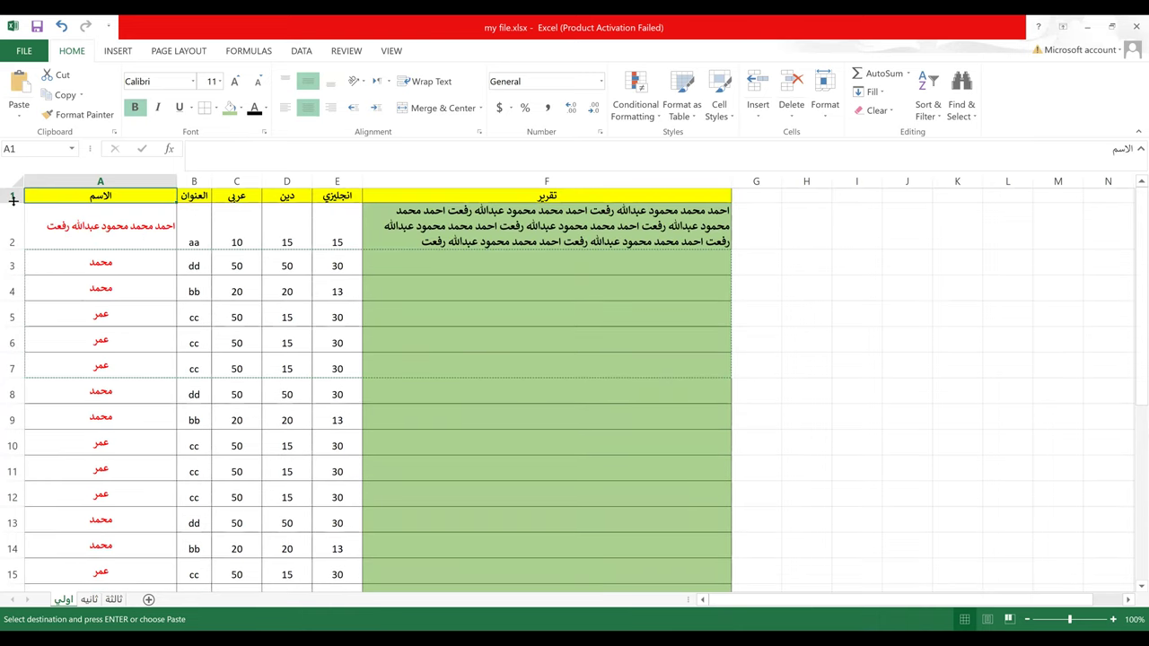
Step: Scroll through the lengthened grades table checking values, then select header row 1
left_click(246, 355)
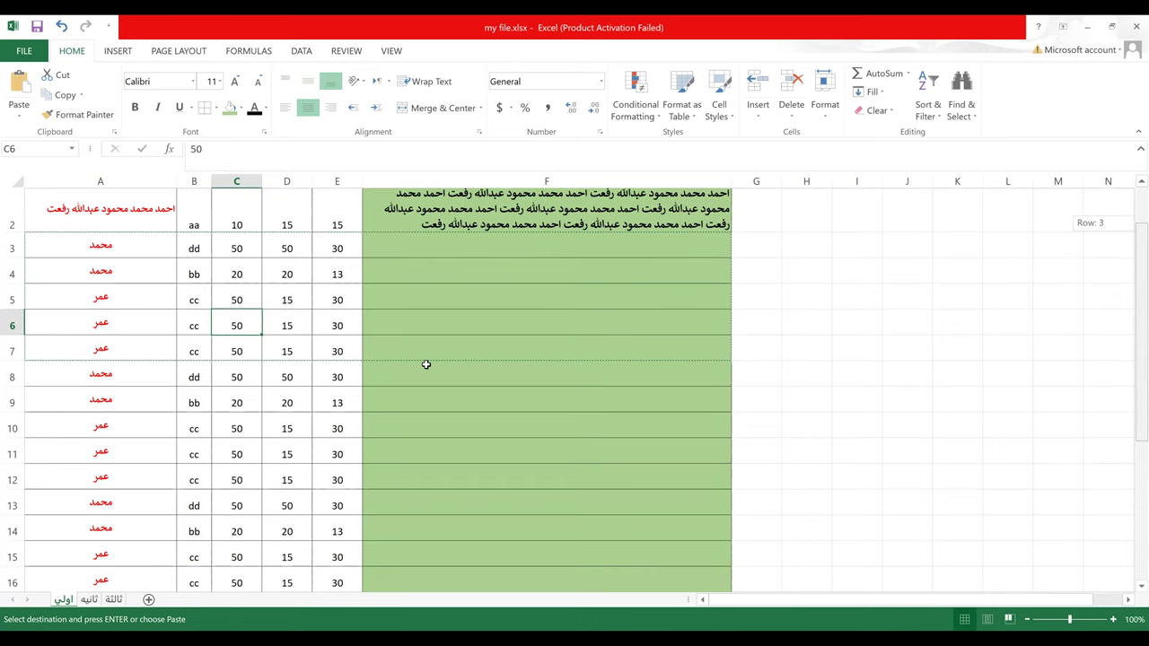
scroll(426, 365, "down", 3)
left_click(334, 412)
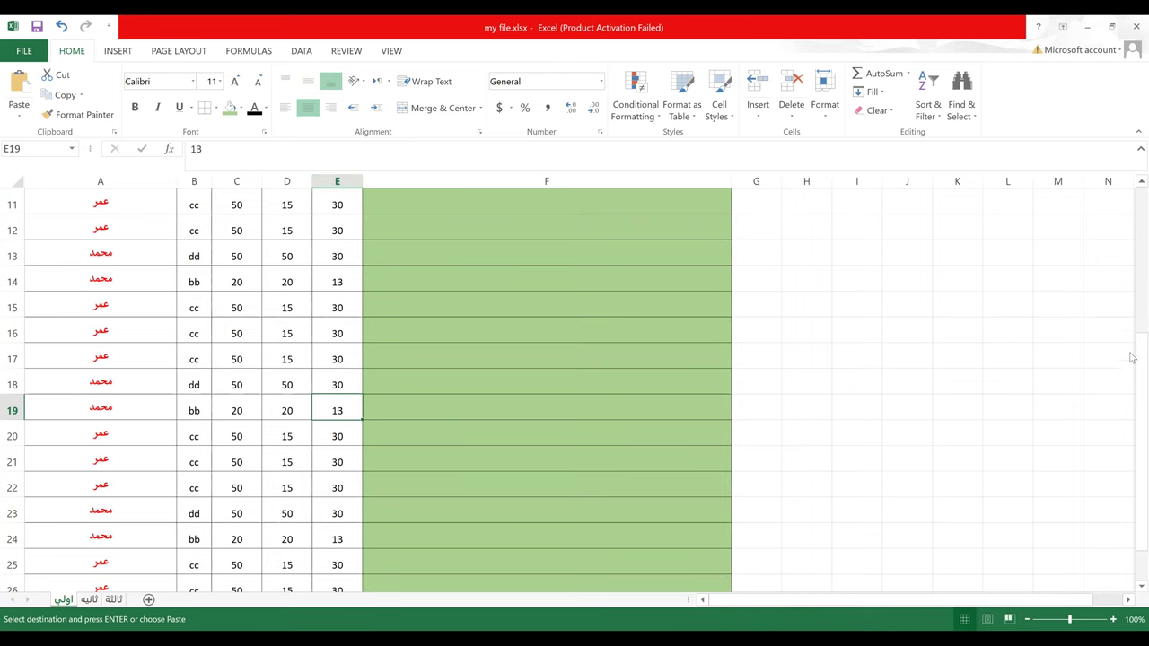
left_click_drag(1132, 373, 1134, 208)
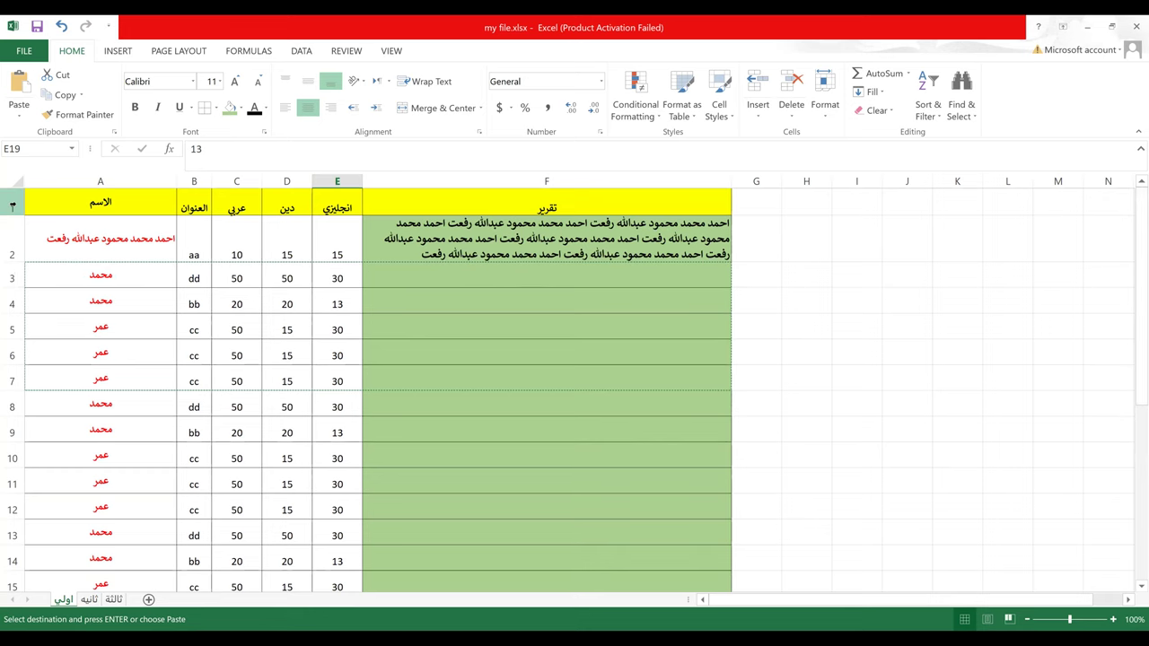
left_click(12, 206)
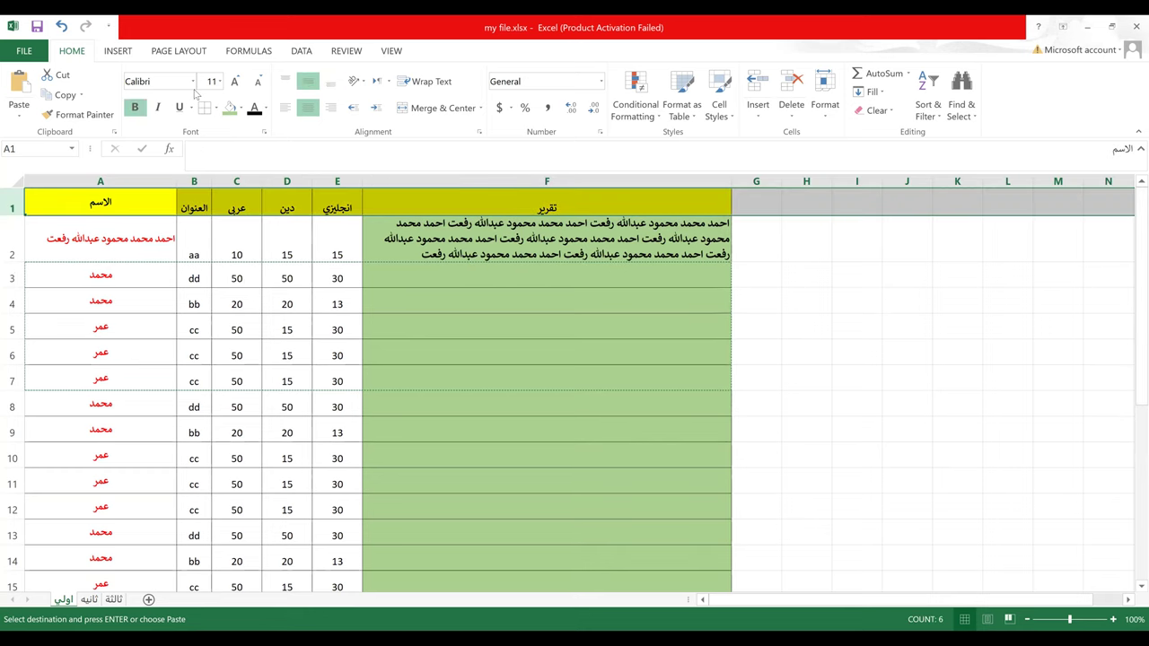
scroll(195, 94, "down", 4)
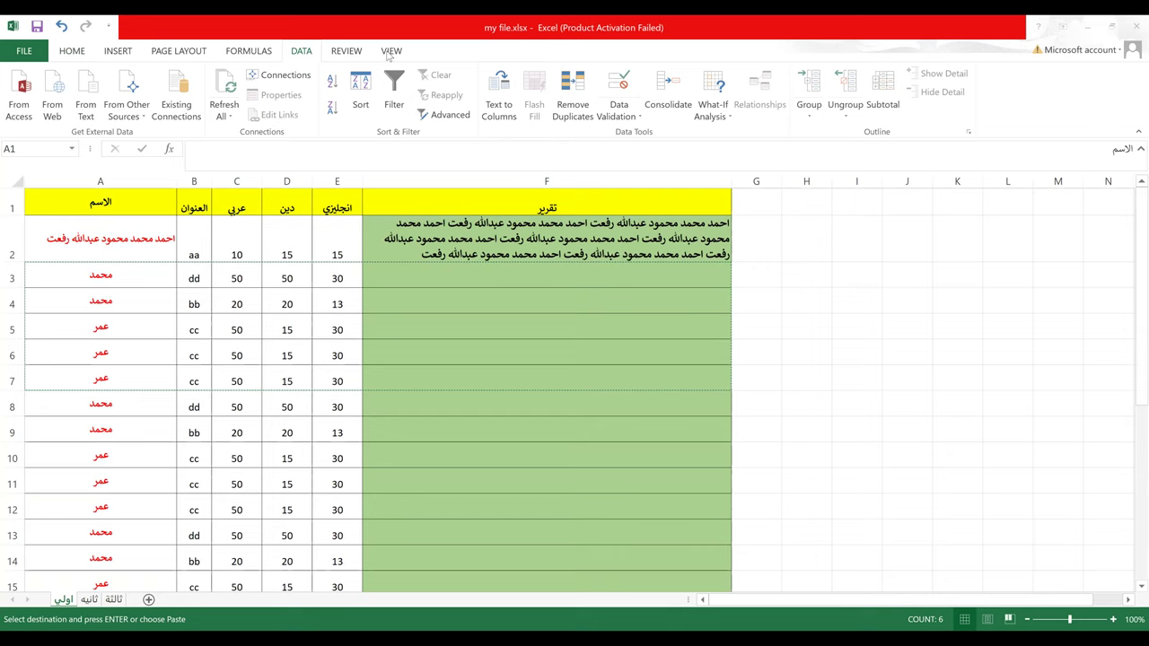
Step: Freeze the top row with View > Freeze Panes > Freeze Top Row, then reselect row 1
key("shift+space")
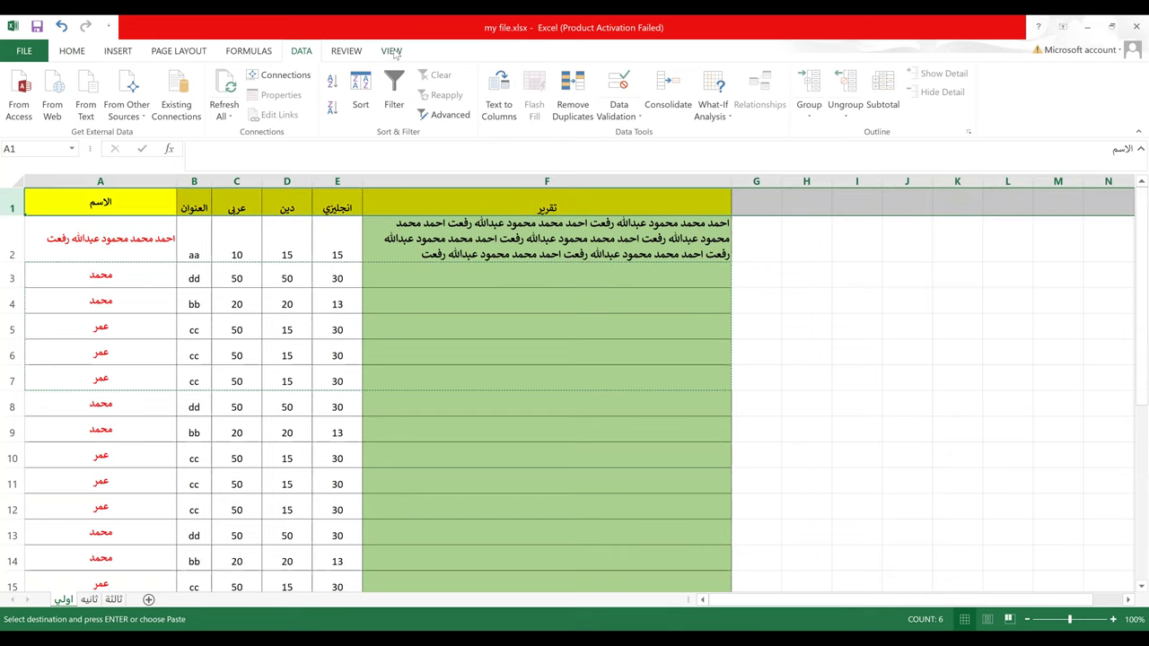
left_click(394, 51)
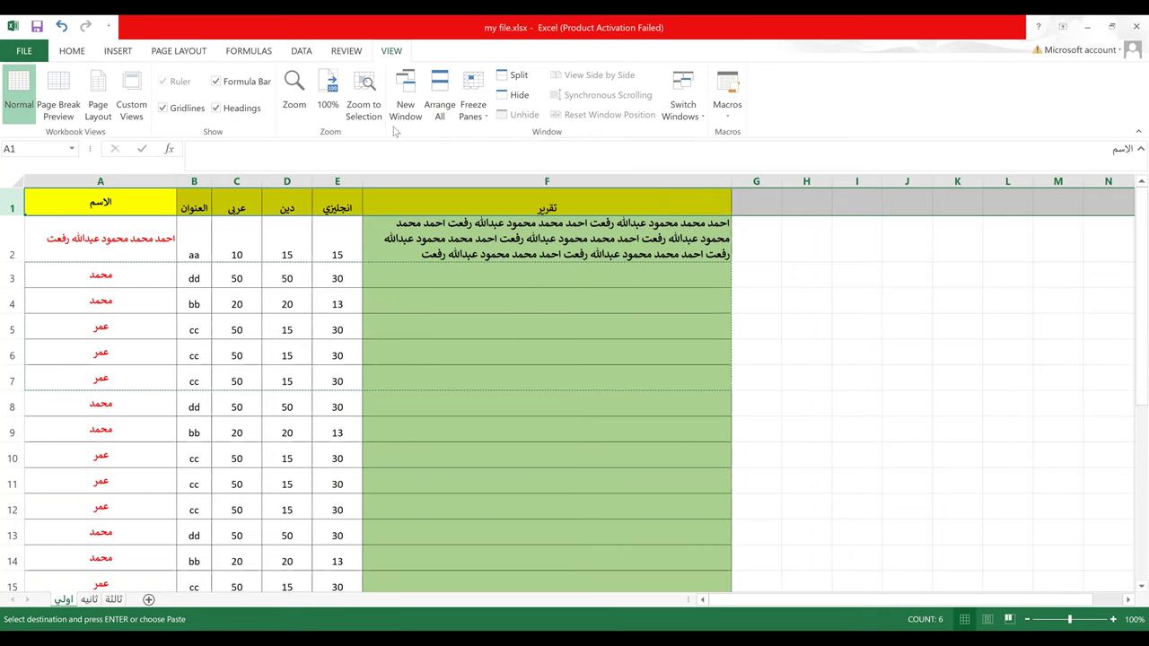
left_click(484, 126)
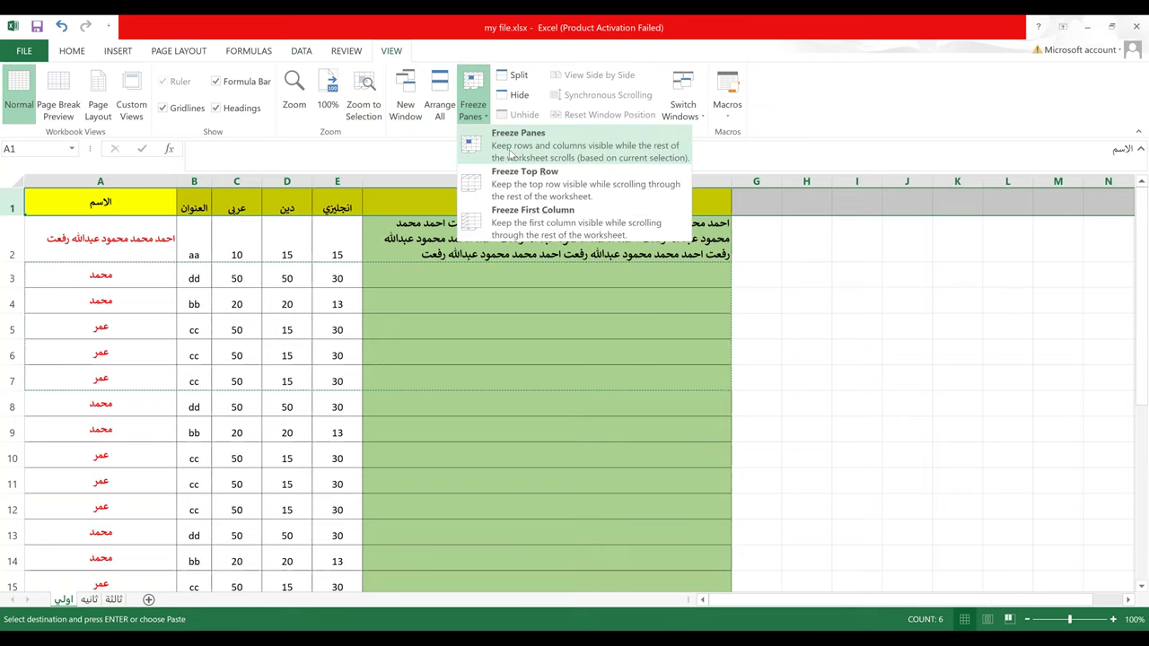
left_click(511, 183)
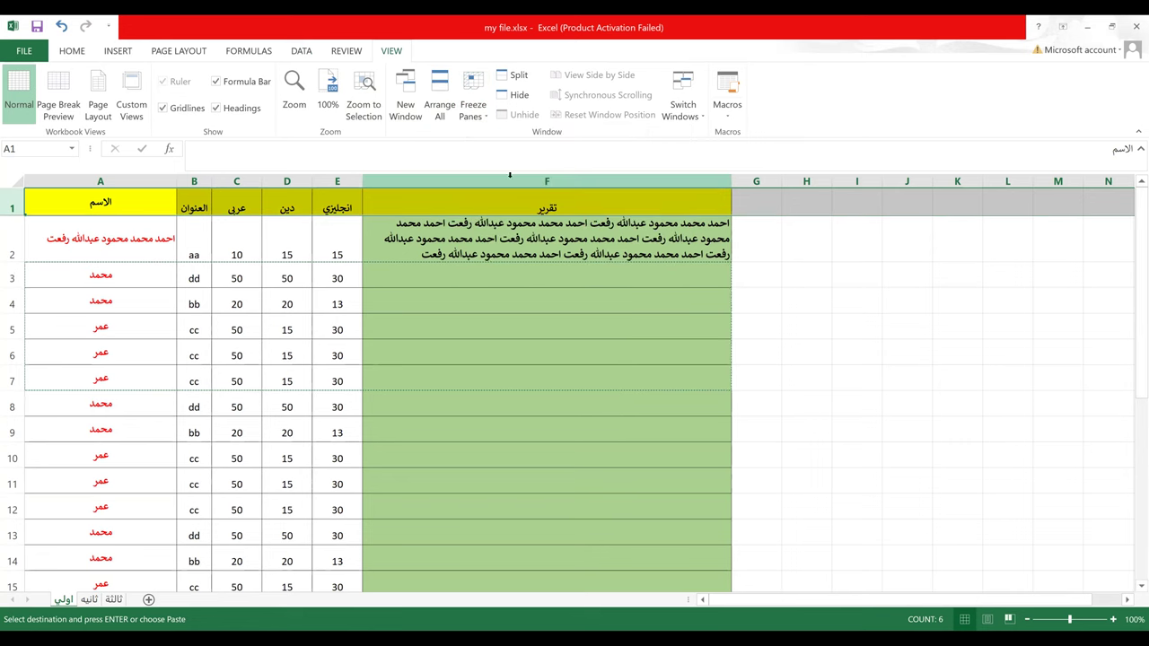
left_click(420, 235)
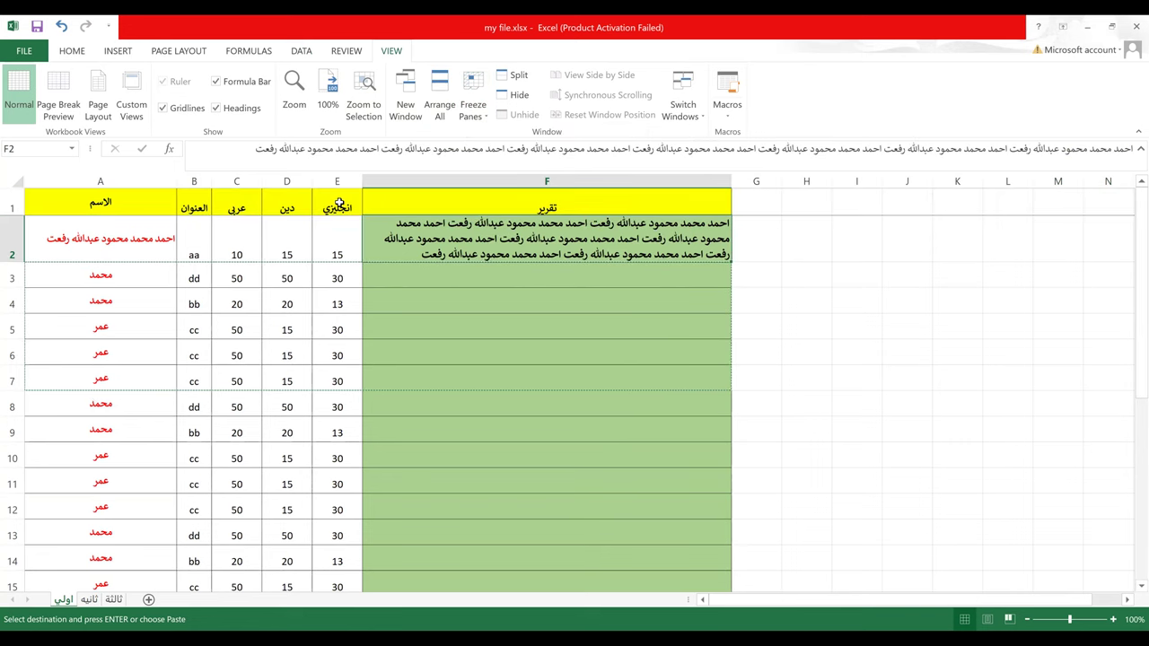
left_click(339, 204)
left_click(17, 203)
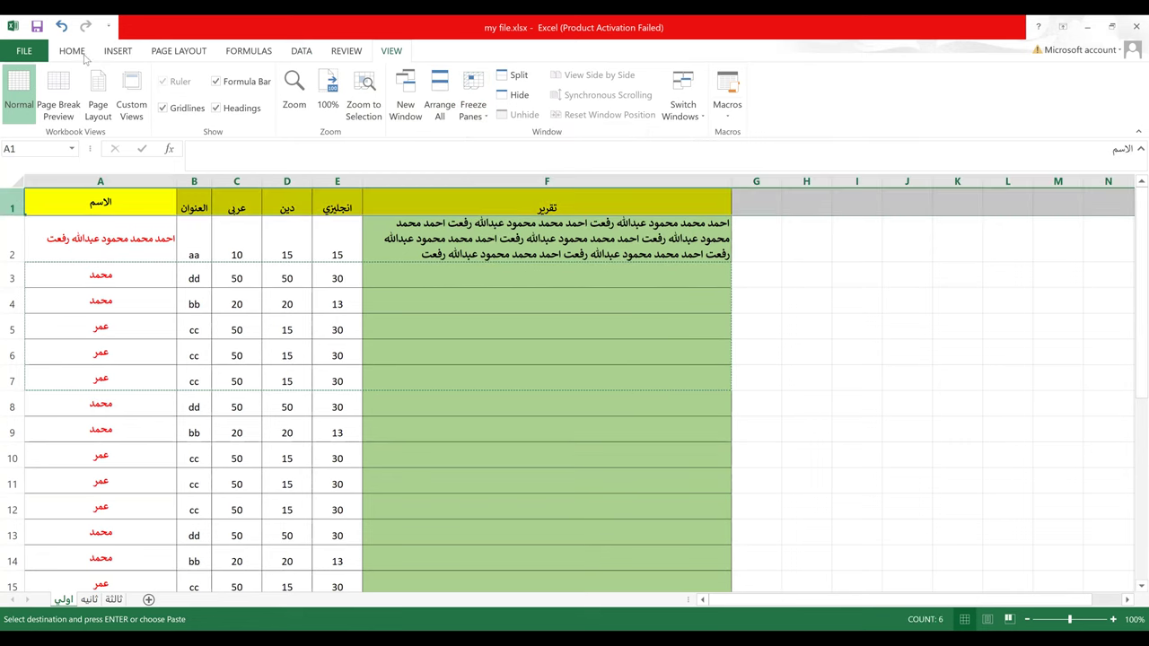
scroll(309, 101, "up", 6)
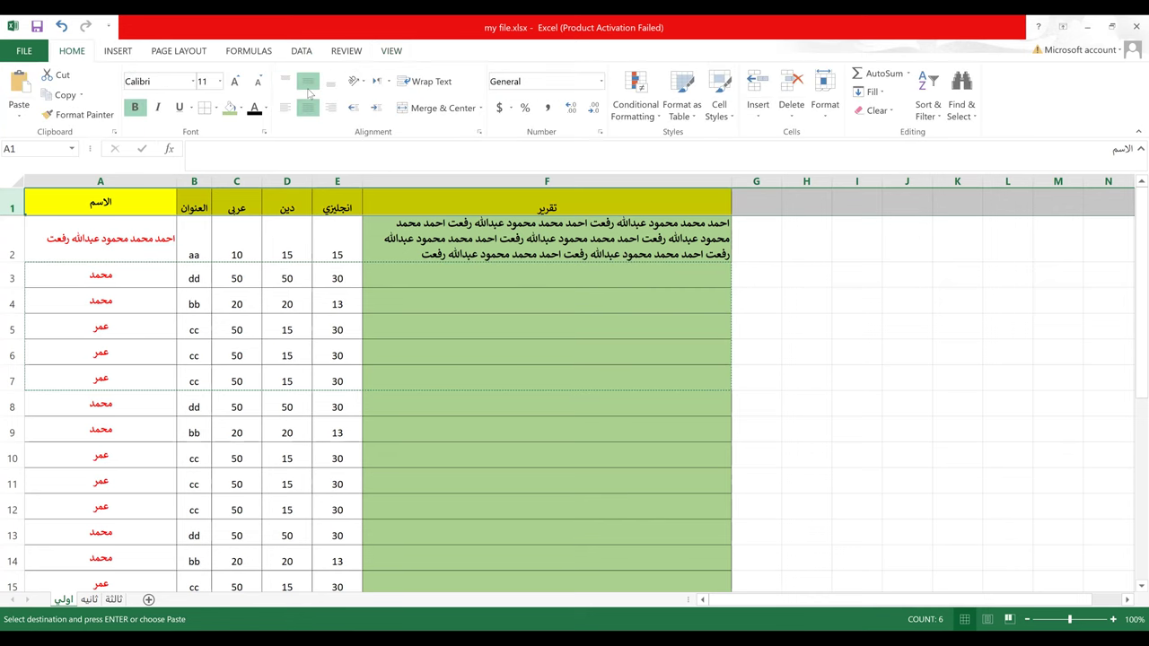
Step: Centre the row 1 header labels horizontally and apply Middle Align
left_click(310, 107)
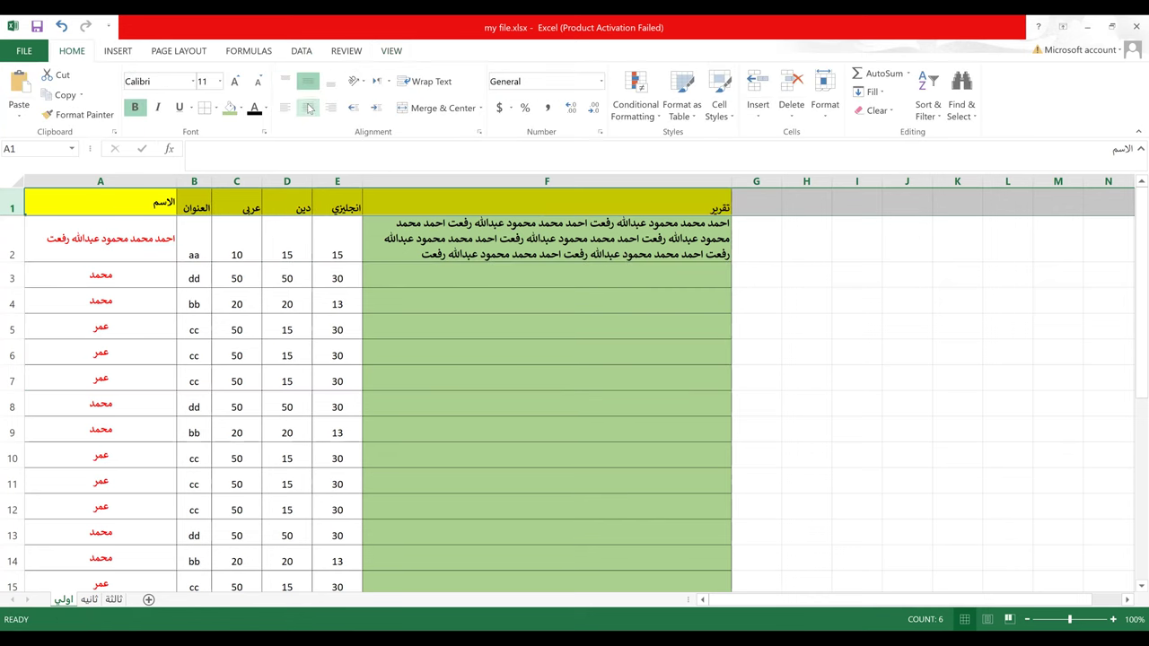
left_click(308, 107)
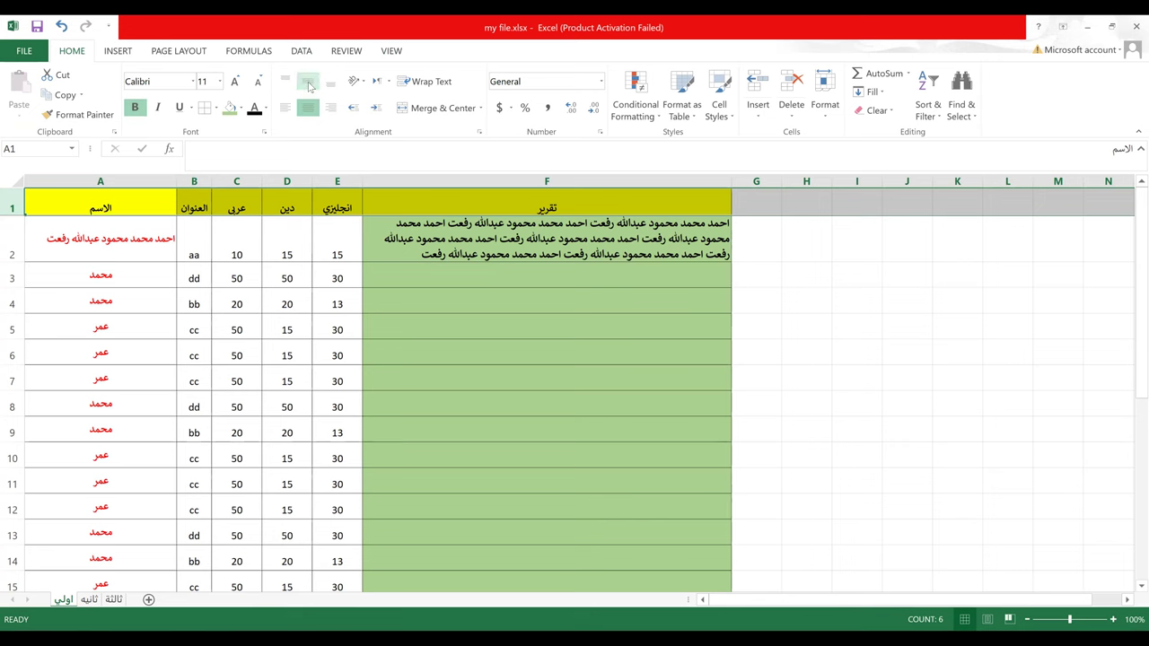
left_click(308, 81)
Step: Scroll down and click cells to confirm the header stays frozen, then reselect row 1
left_click(411, 243)
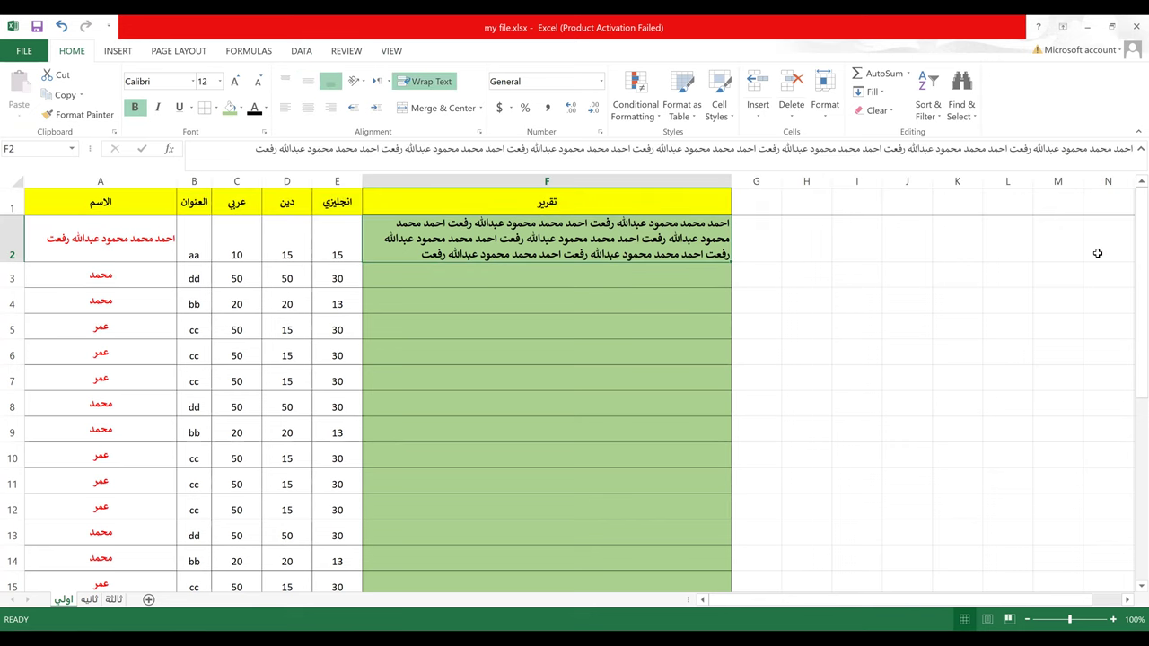
left_click_drag(1133, 237, 1133, 387)
left_click(337, 438)
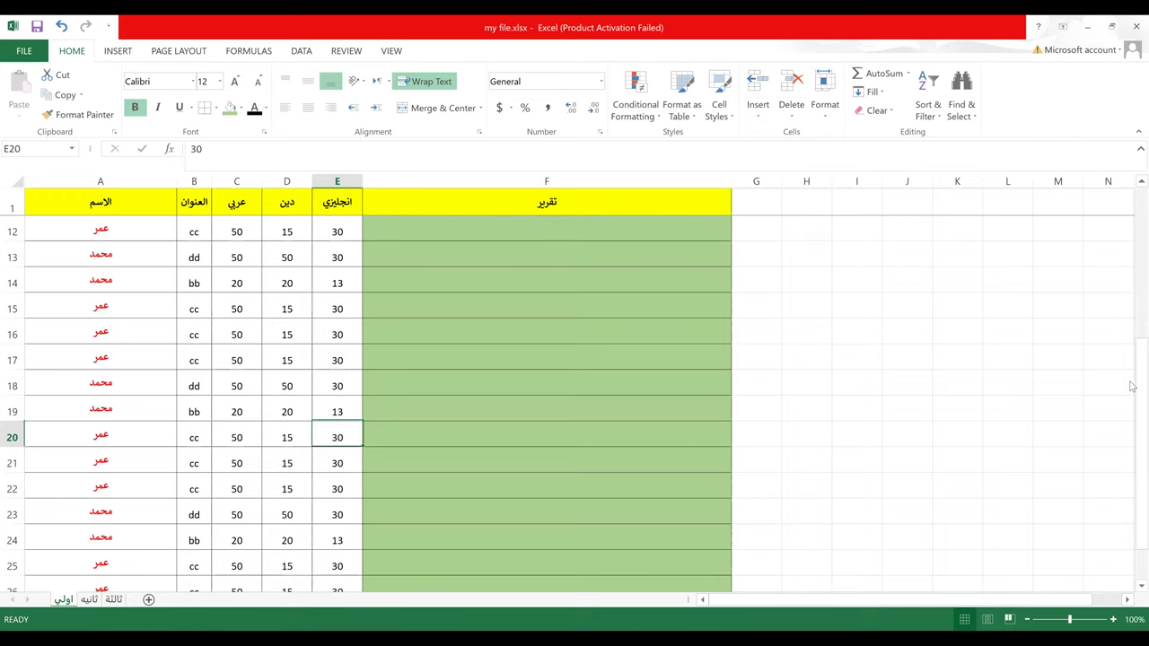
left_click(529, 203)
left_click(274, 204)
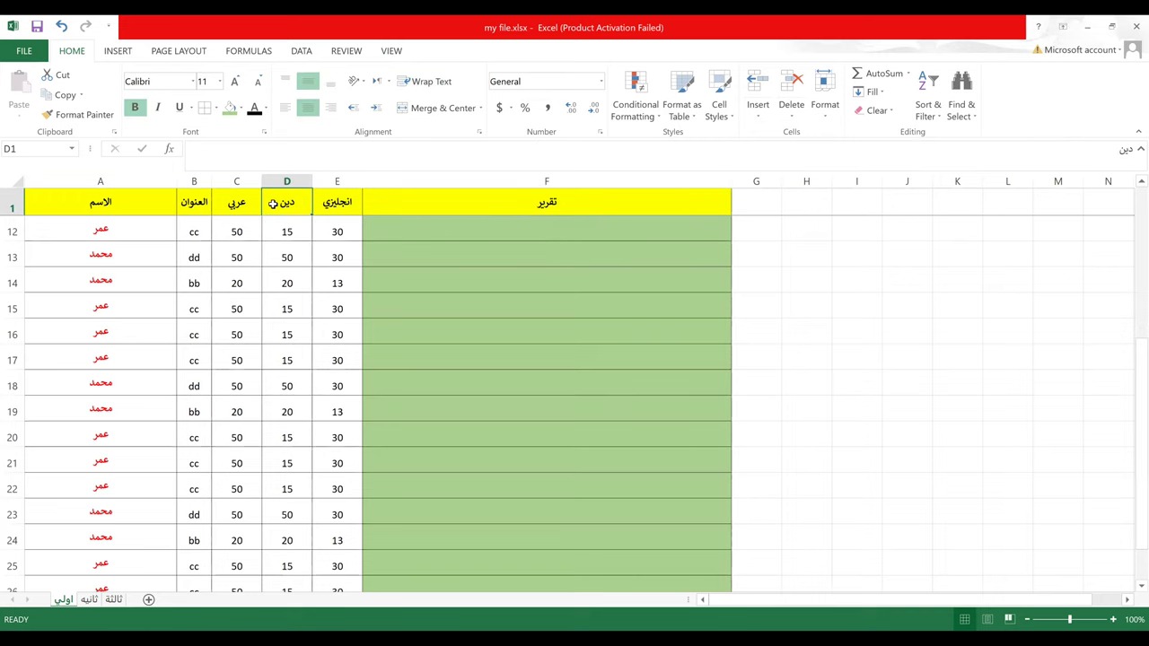
left_click(338, 437)
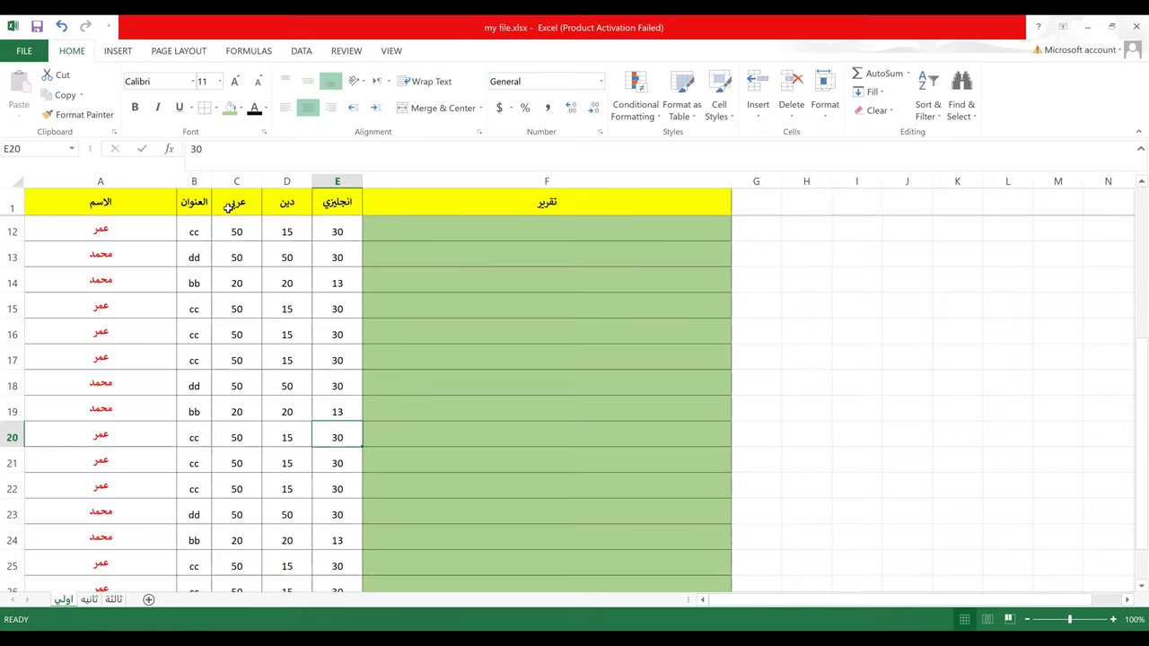
left_click(13, 204)
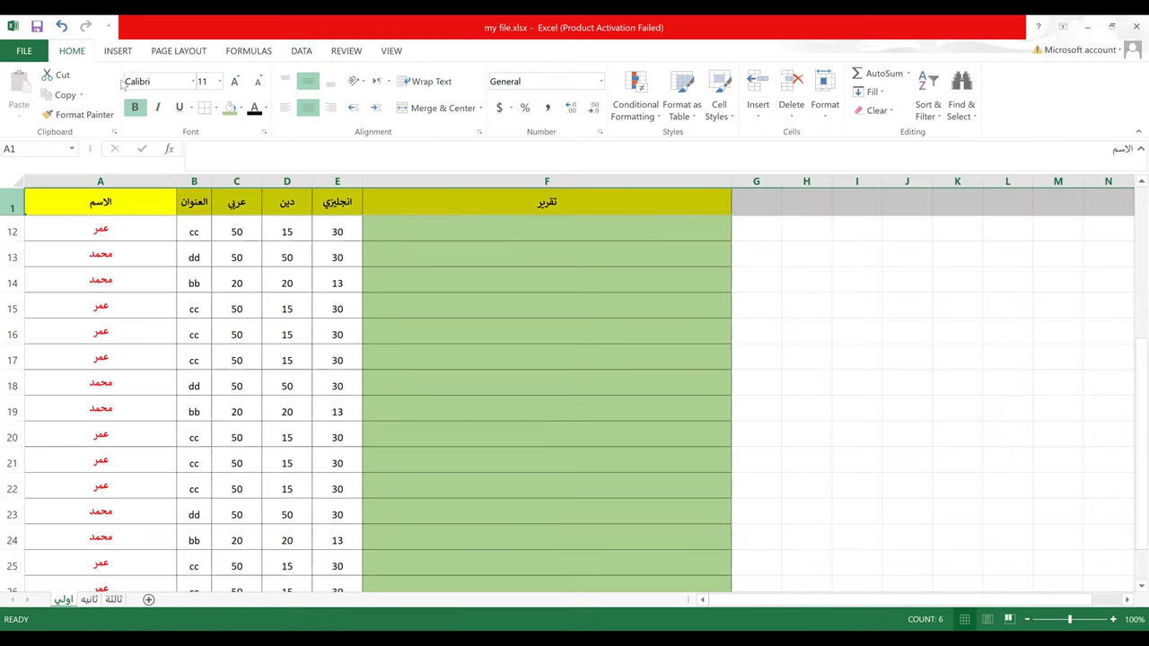
Step: Pin header row 1 of the grades table using Freeze Top Row
left_click(389, 52)
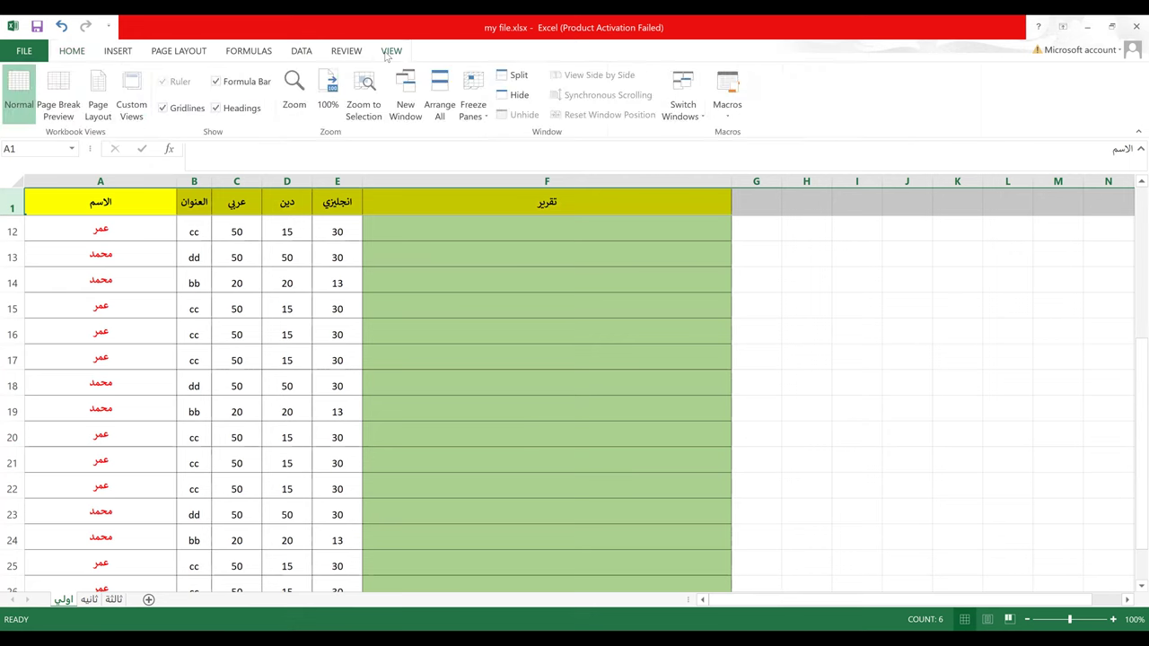
left_click(475, 122)
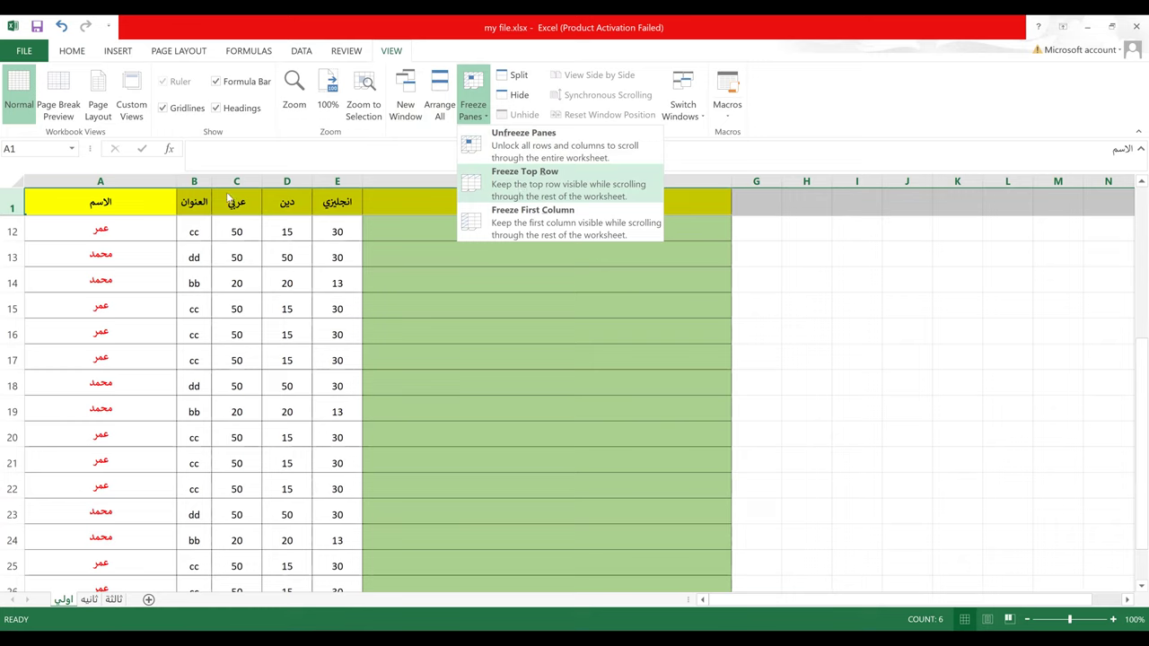
left_click(195, 182)
Step: Copy columns B–E and paste the copies into G–J, K–N and O–R
left_click_drag(195, 182, 337, 181)
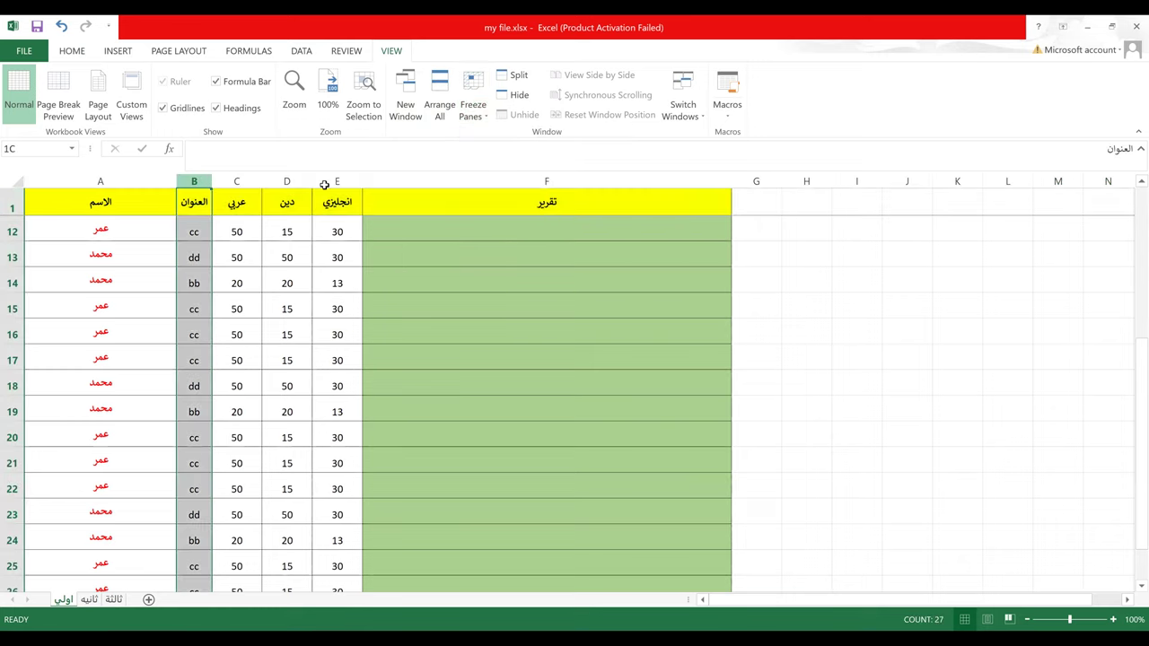
key("ctrl+c")
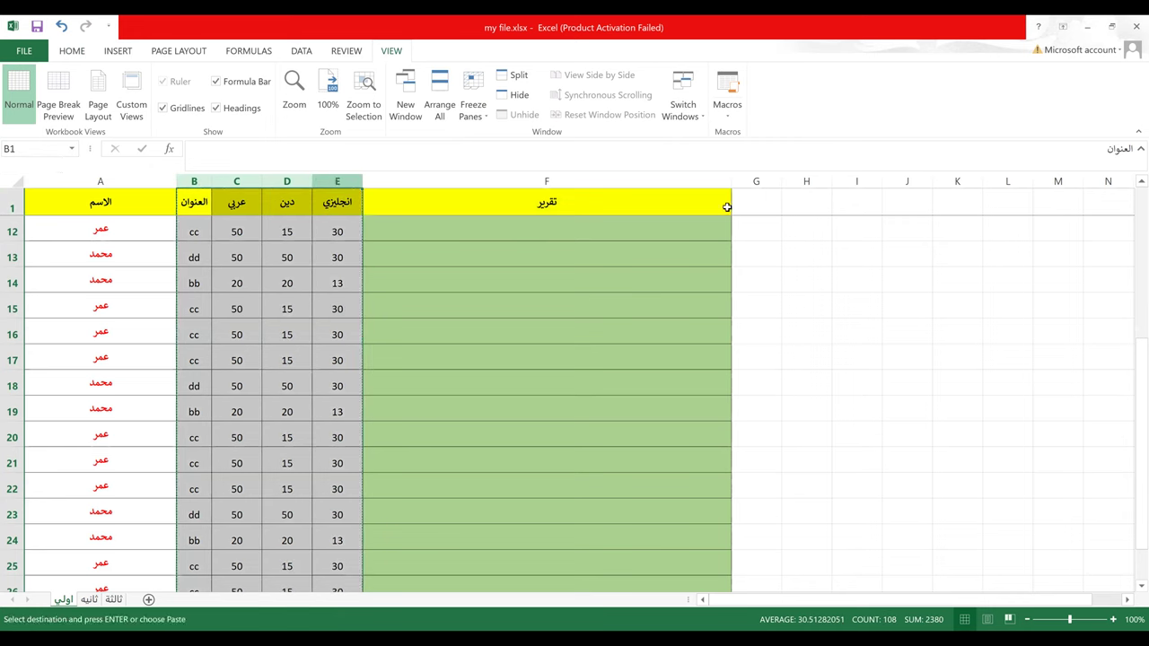
key("Escape")
left_click_drag(756, 182, 894, 188)
key("ctrl+v")
left_click(944, 196)
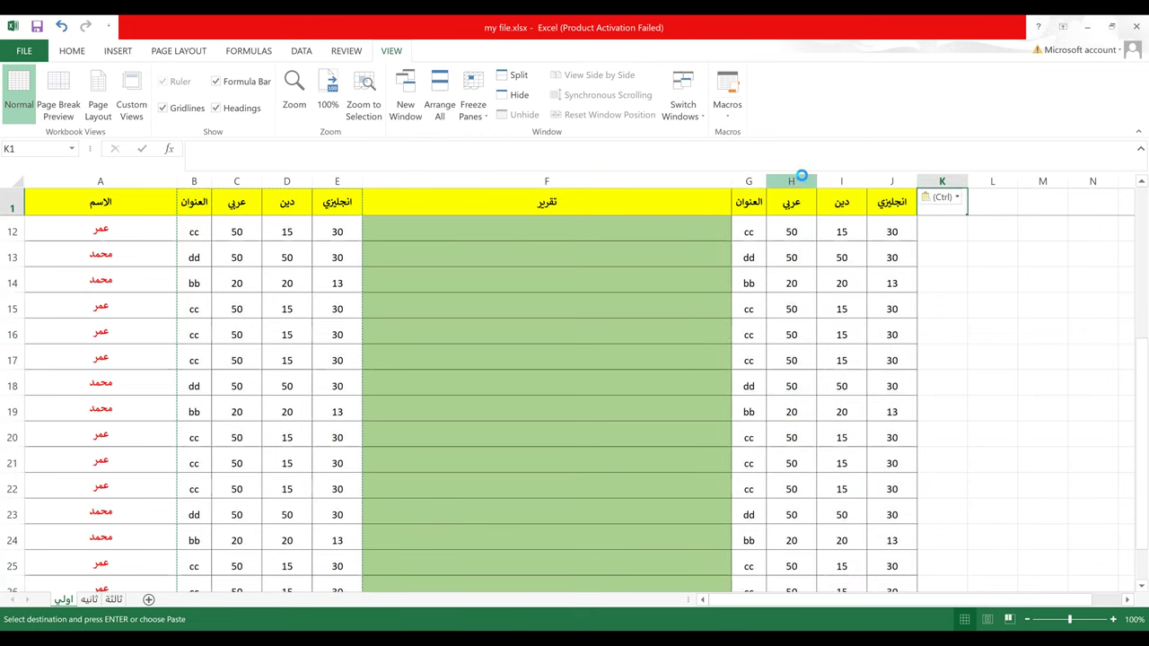
key("ctrl+v")
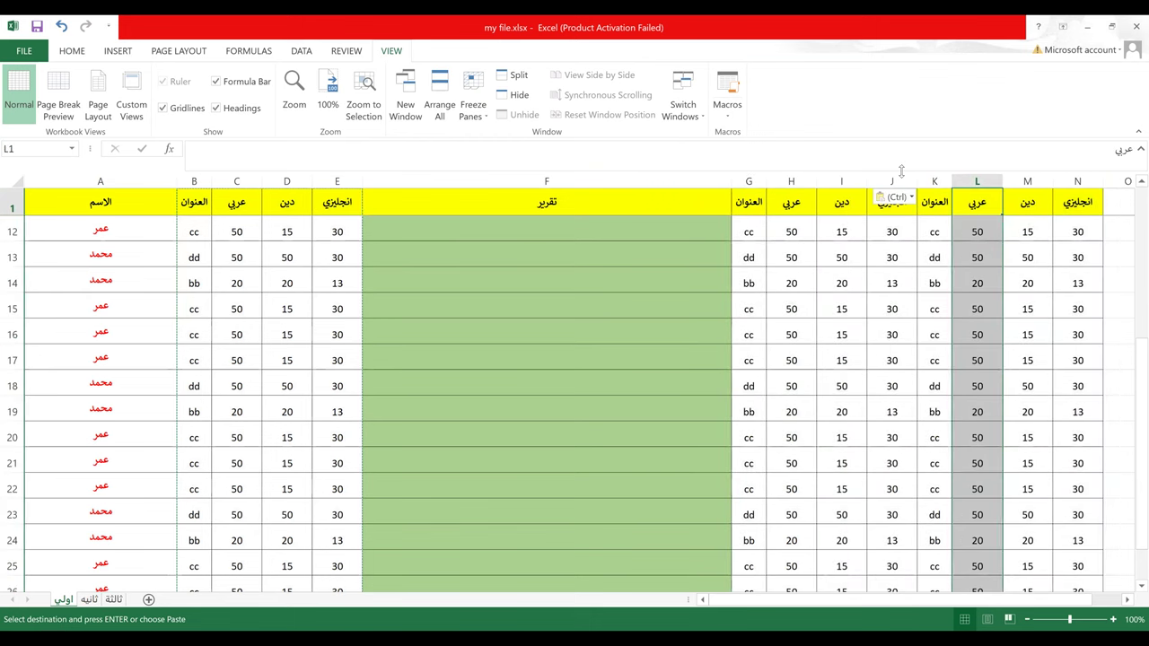
left_click(1106, 182)
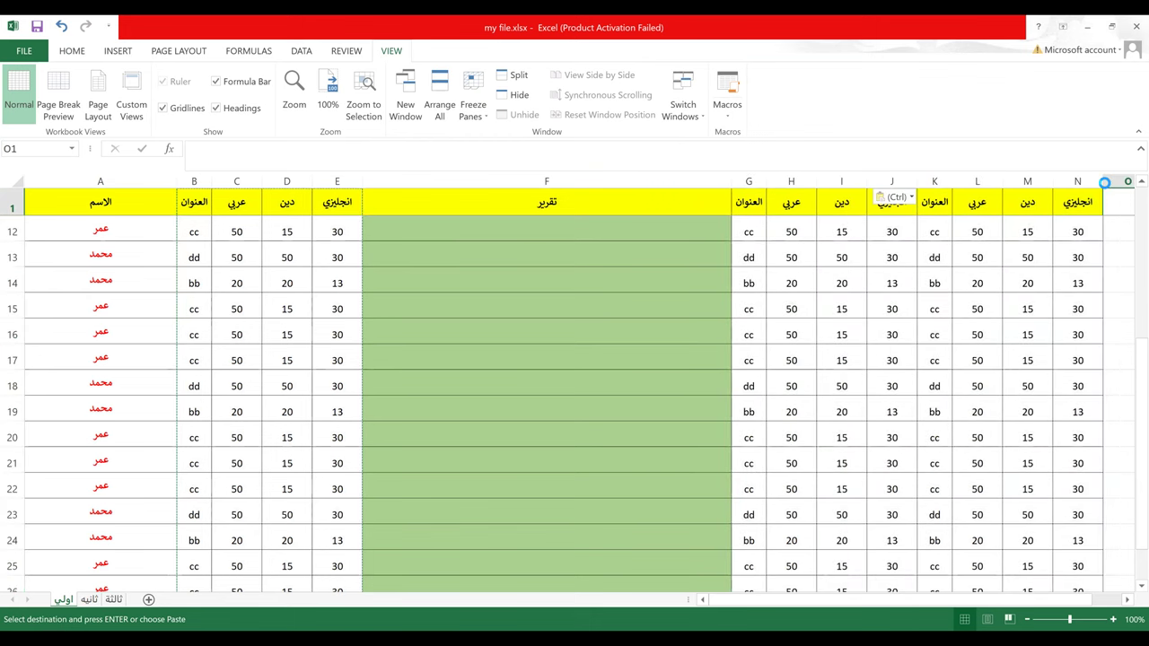
key("ctrl+v")
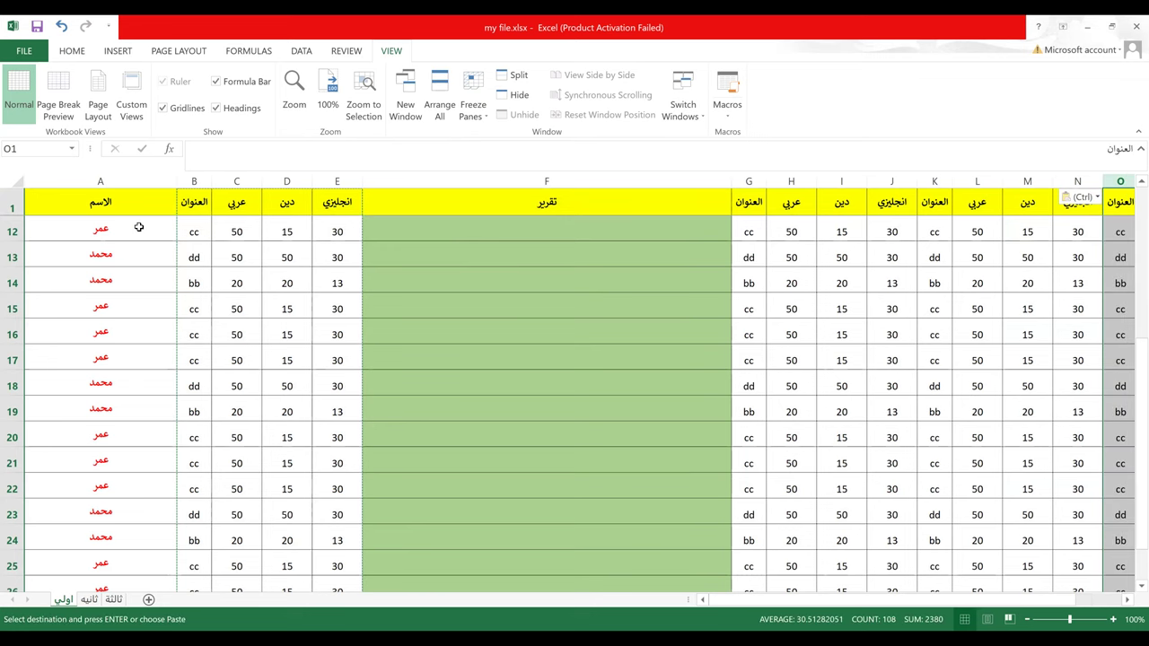
Step: Move along row 12 from A12 to check the pasted columns
left_click(139, 227)
key("Right")
key("Right")
key("Right")
key("Right")
key("Right")
key("Right")
key("Right")
key("Right")
key("Right")
key("Right")
key("Right")
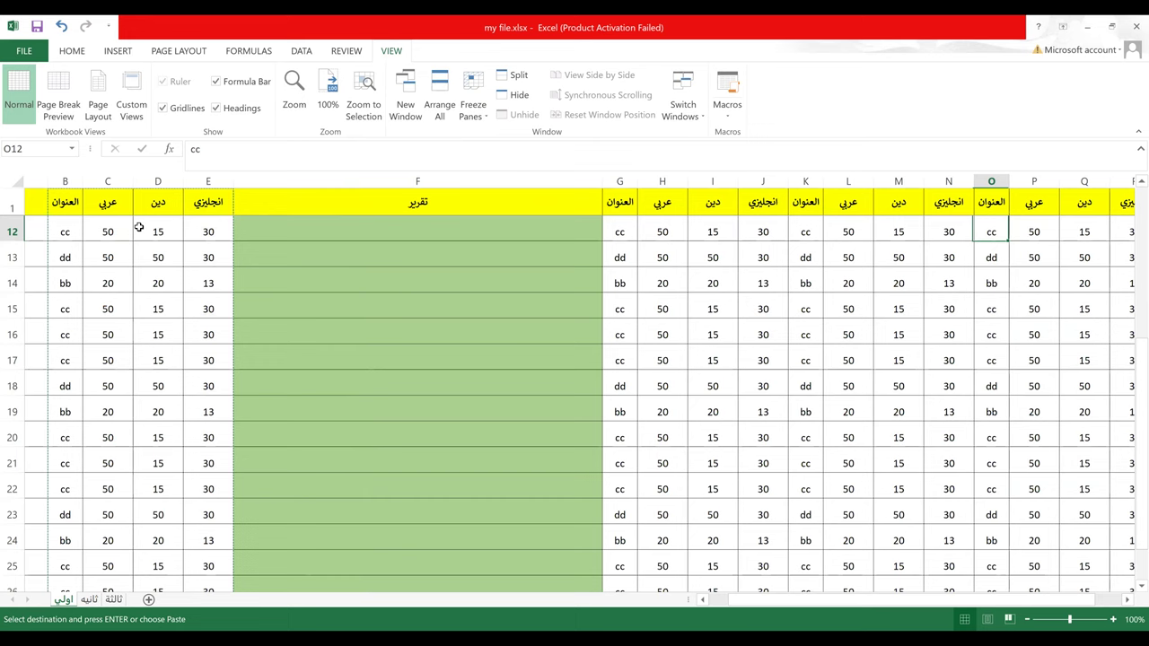
key("Right")
key("Right")
key("Right")
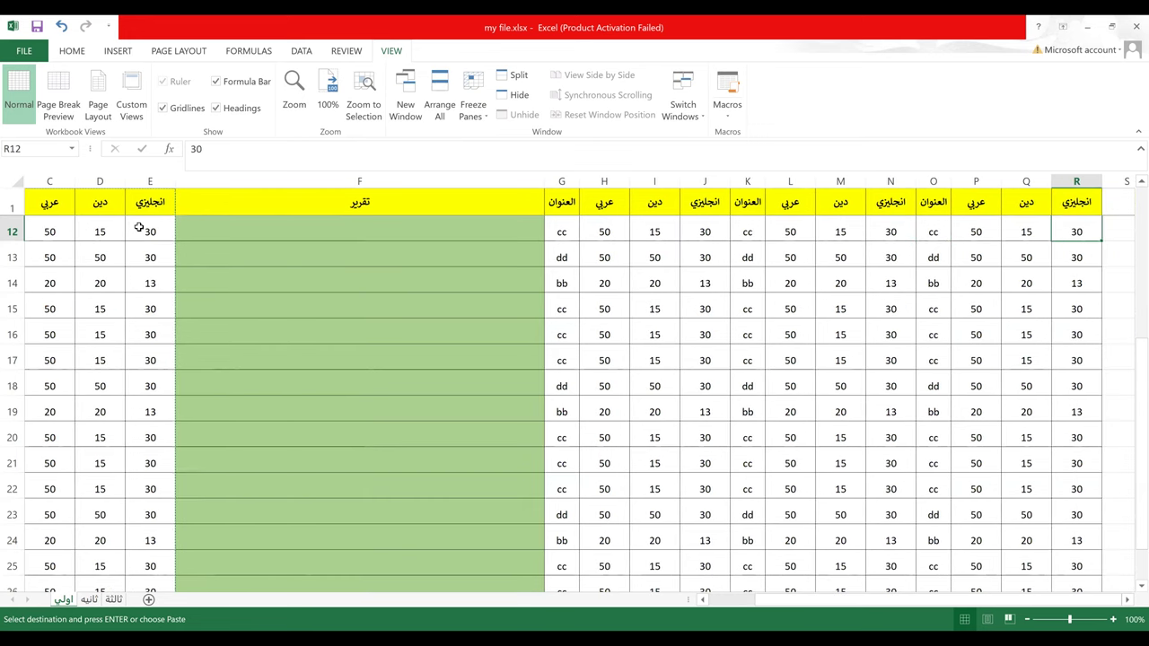
key("Left")
key("Left")
key("Home")
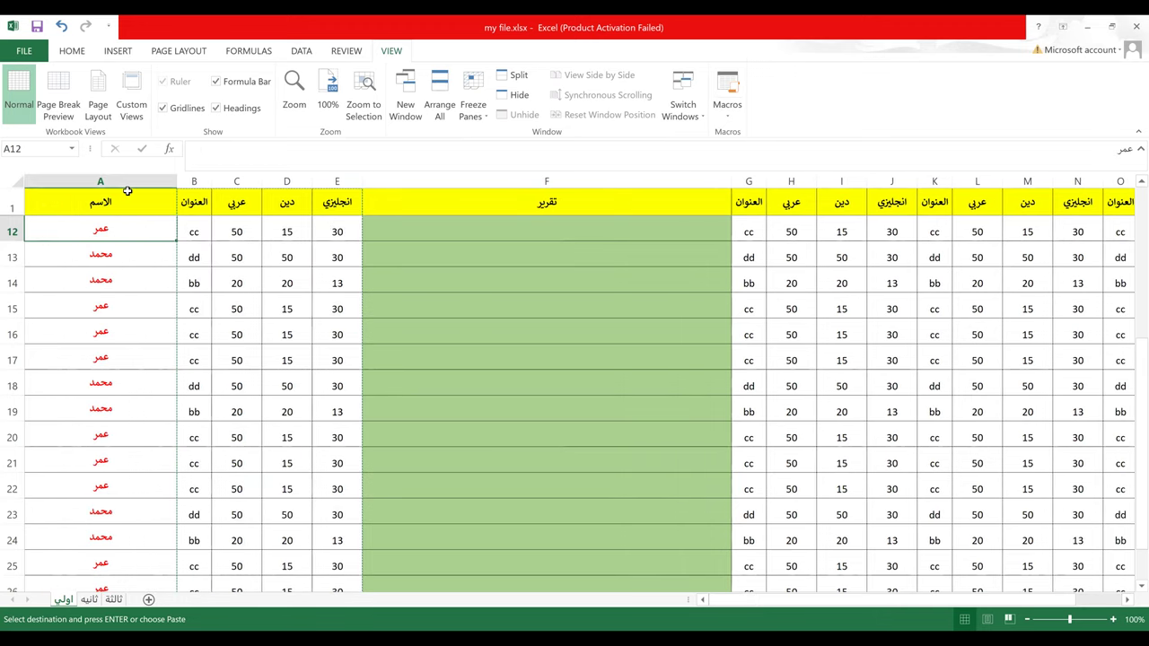
Step: Pin name column A using Freeze First Column
left_click(128, 182)
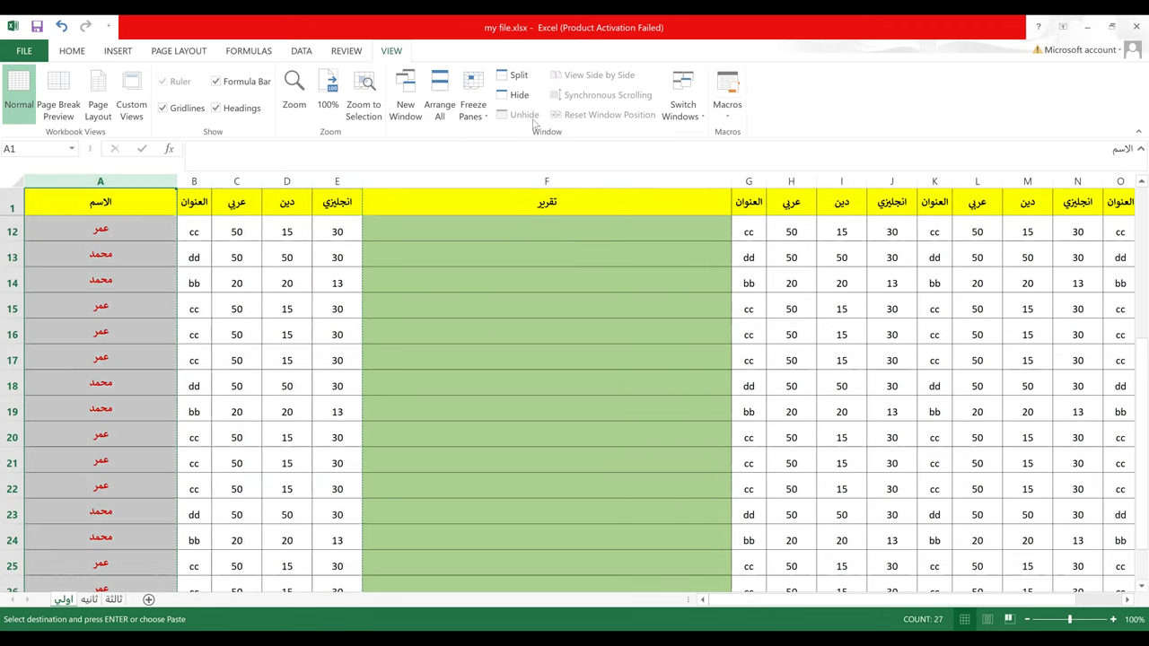
left_click(471, 121)
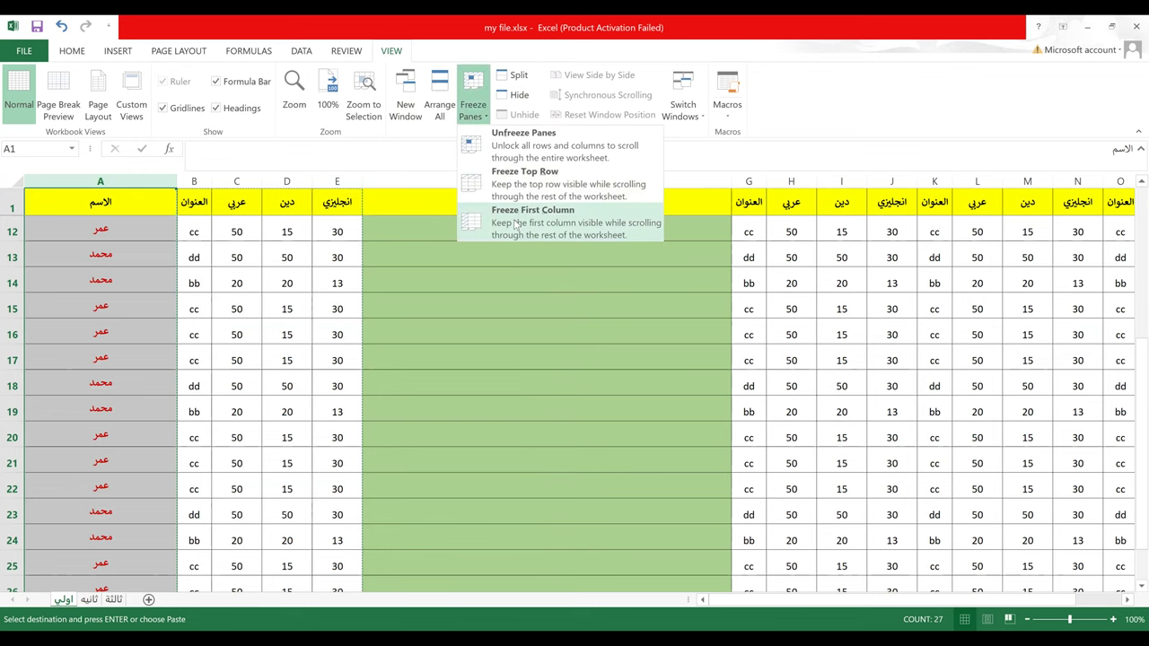
left_click(516, 224)
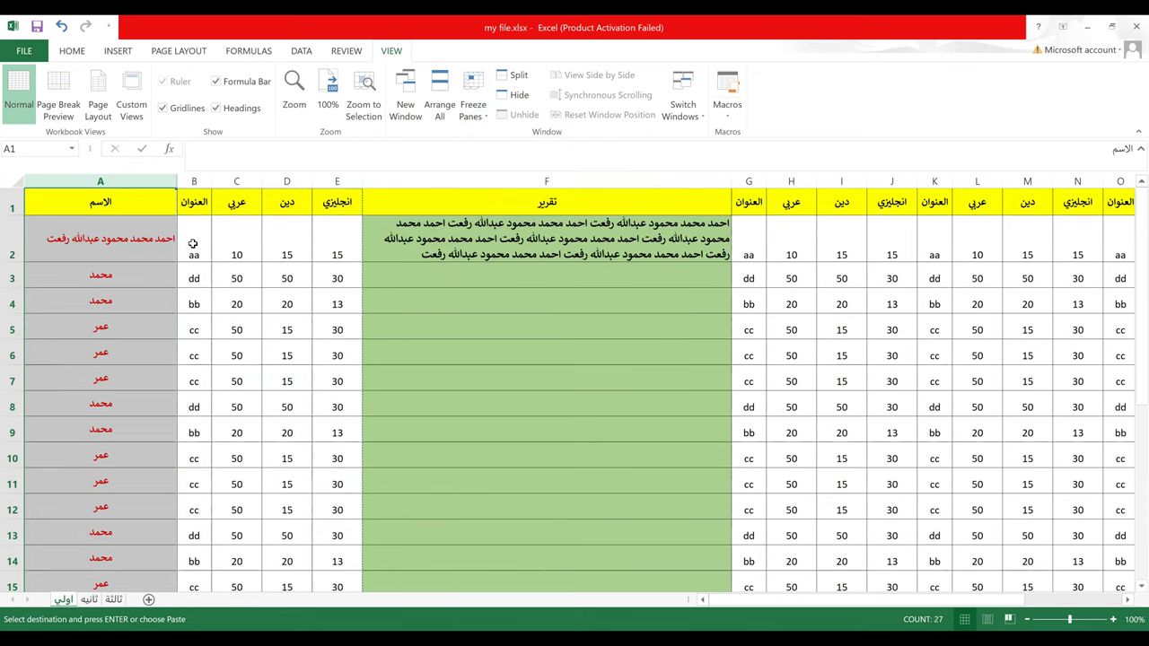
Step: Test the frozen column by moving between A2 and the grade cells out to R2
key("Down")
key("Right")
key("Right")
key("Right")
key("Right")
key("Right")
key("Right")
key("Right")
key("Right")
key("Right")
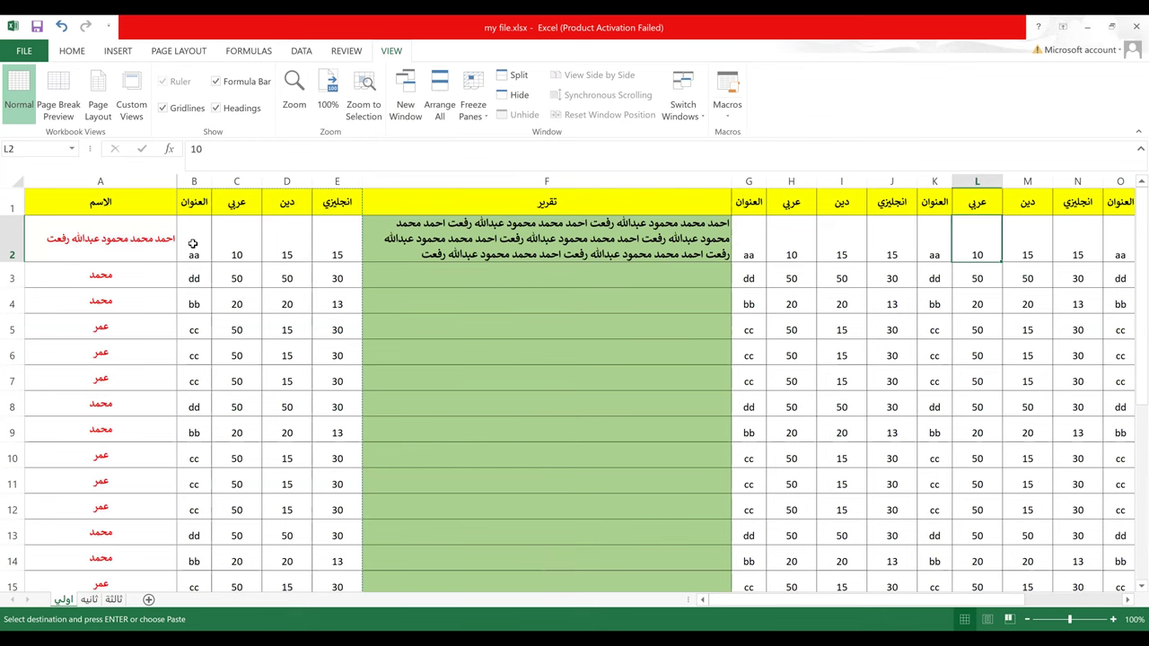
key("Right")
key("Right")
key("Right")
key("Right")
key("Right")
key("Right")
key("Right")
key("Right")
key("Right")
key("Right")
left_click(129, 257)
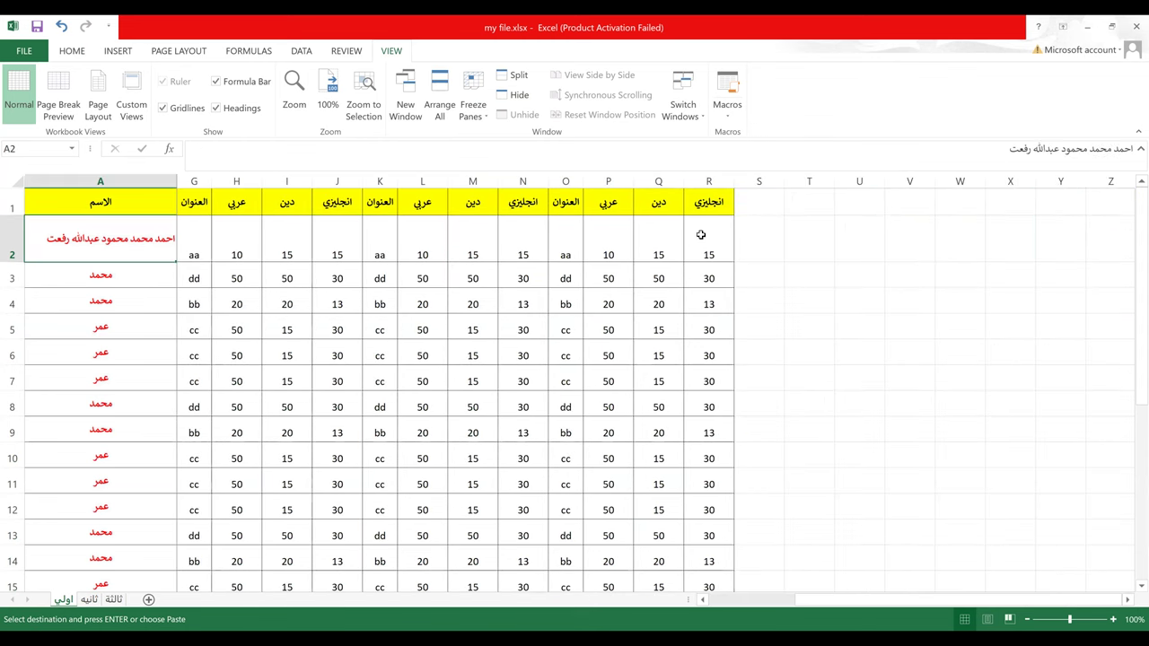
left_click(703, 241)
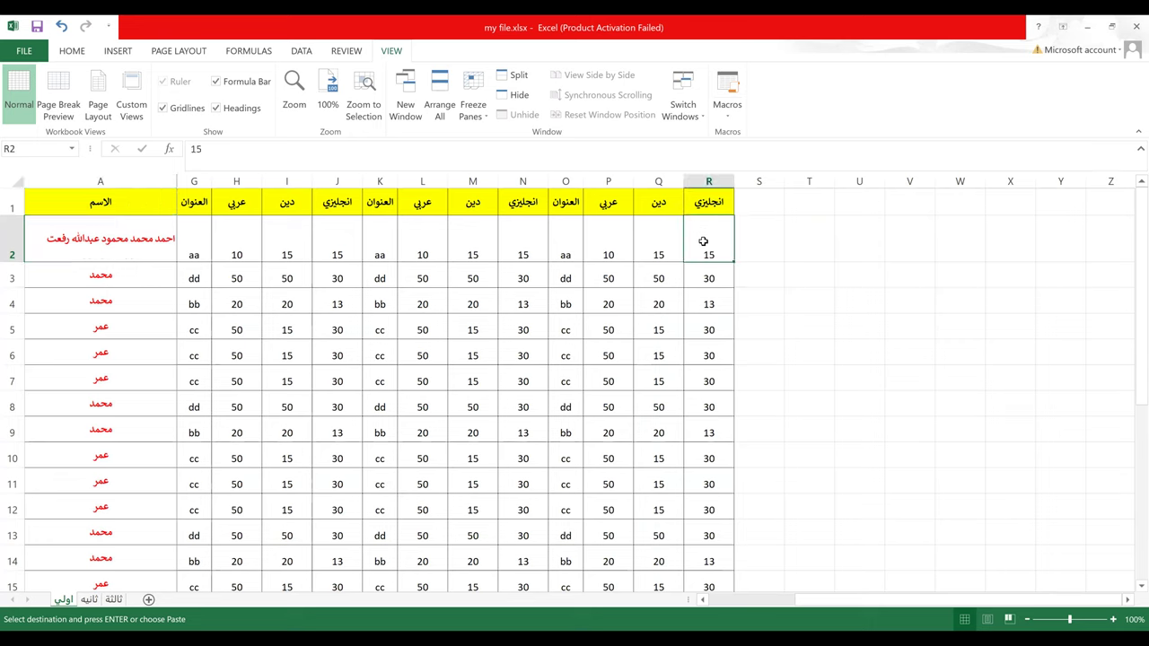
left_click(142, 238)
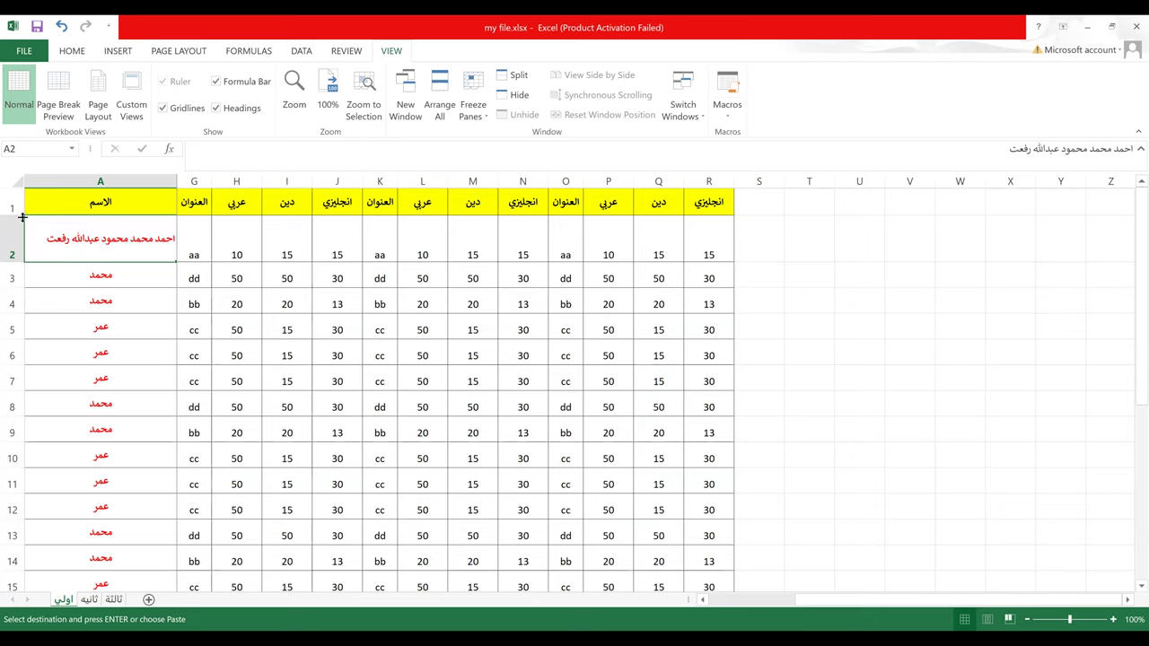
left_click(11, 197)
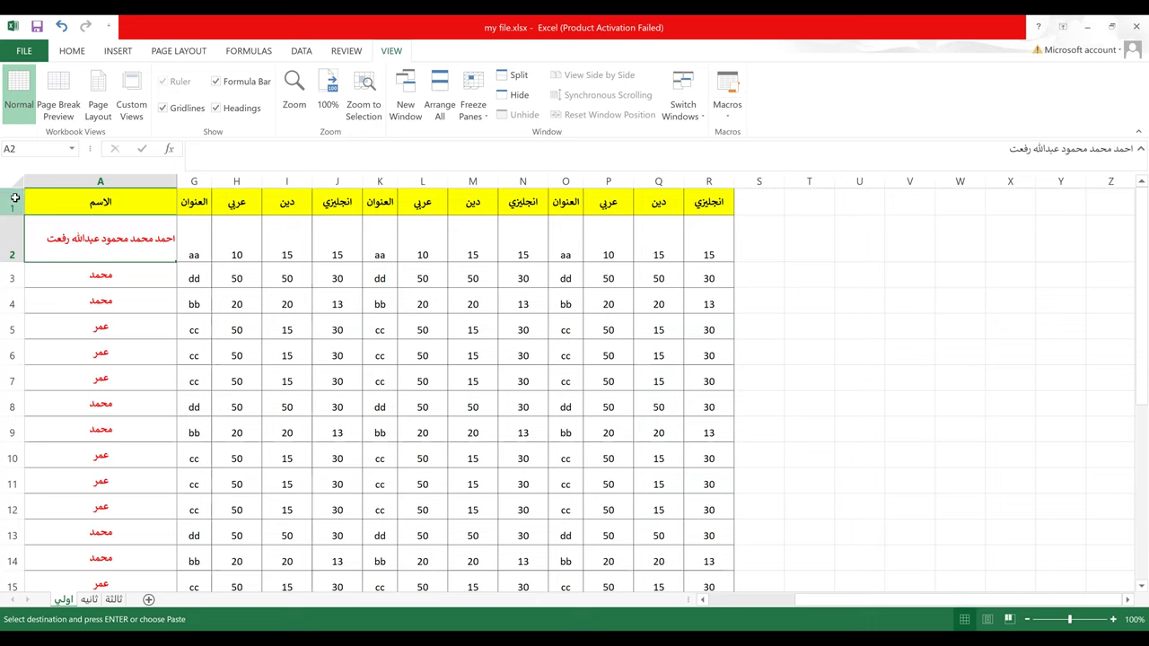
left_click(262, 244)
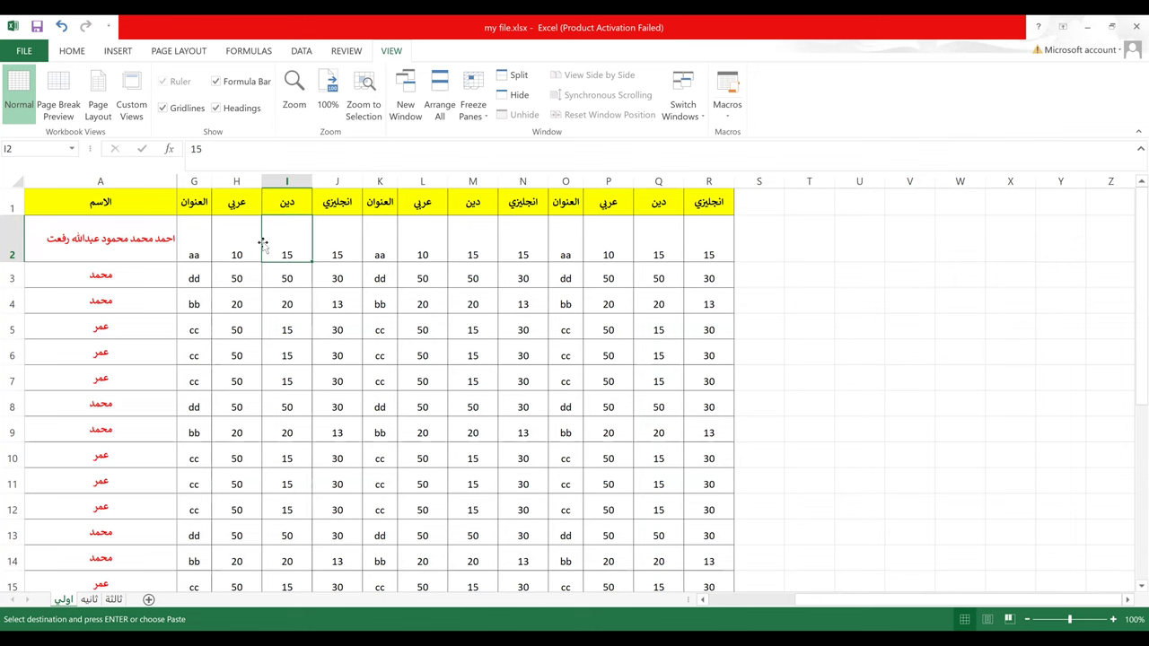
left_click(94, 177)
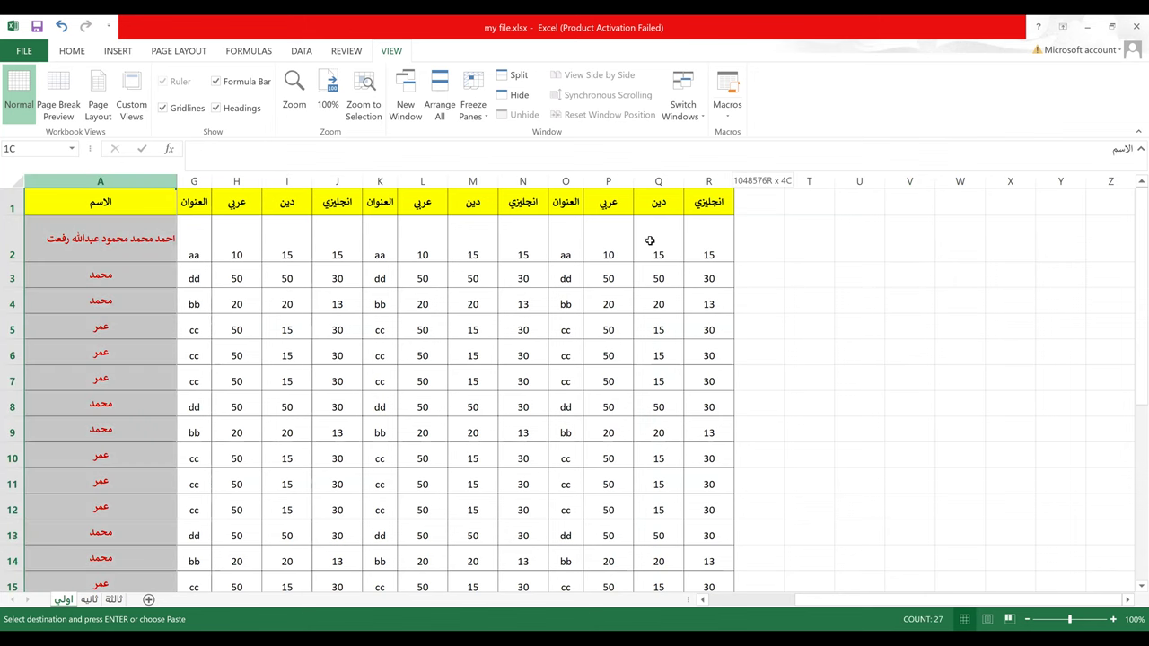
left_click_drag(651, 241, 662, 222)
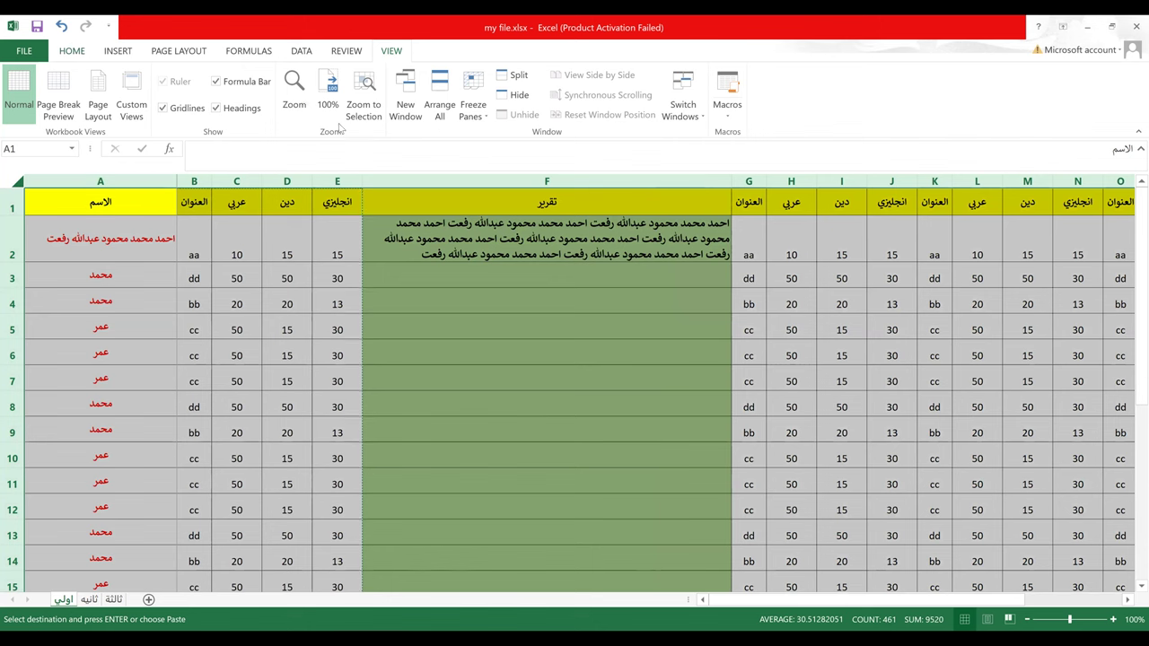
Step: Centre the table text vertically and horizontally, then check cells F2, B2 and A2
scroll(339, 129, "up", 5)
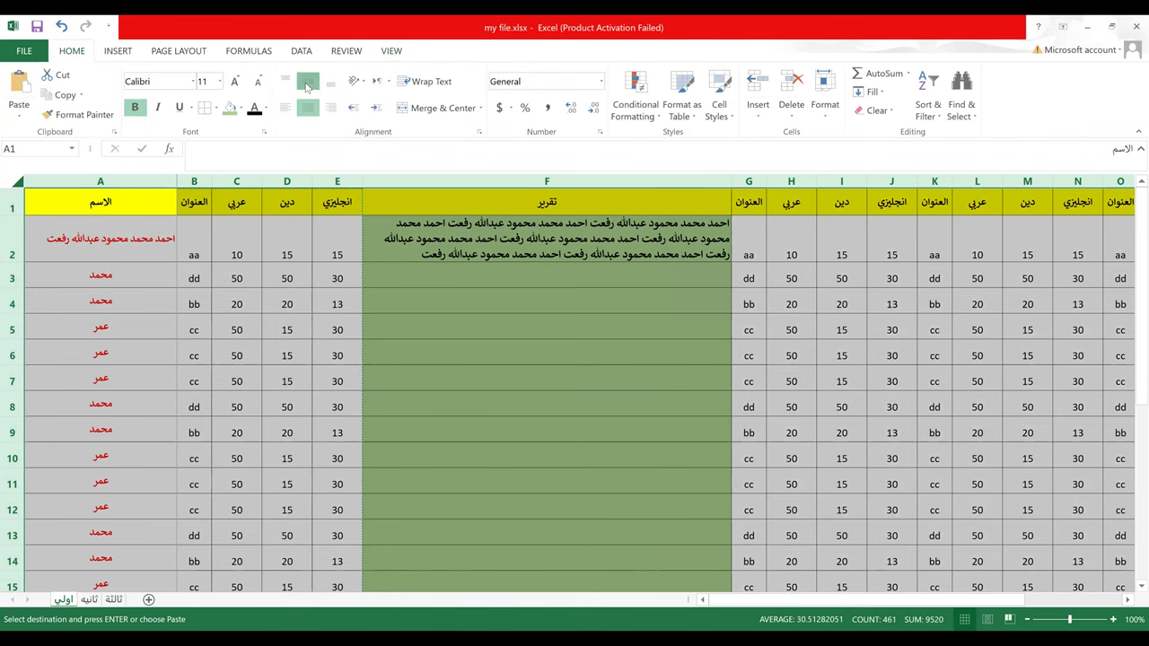
left_click(306, 82)
left_click(306, 108)
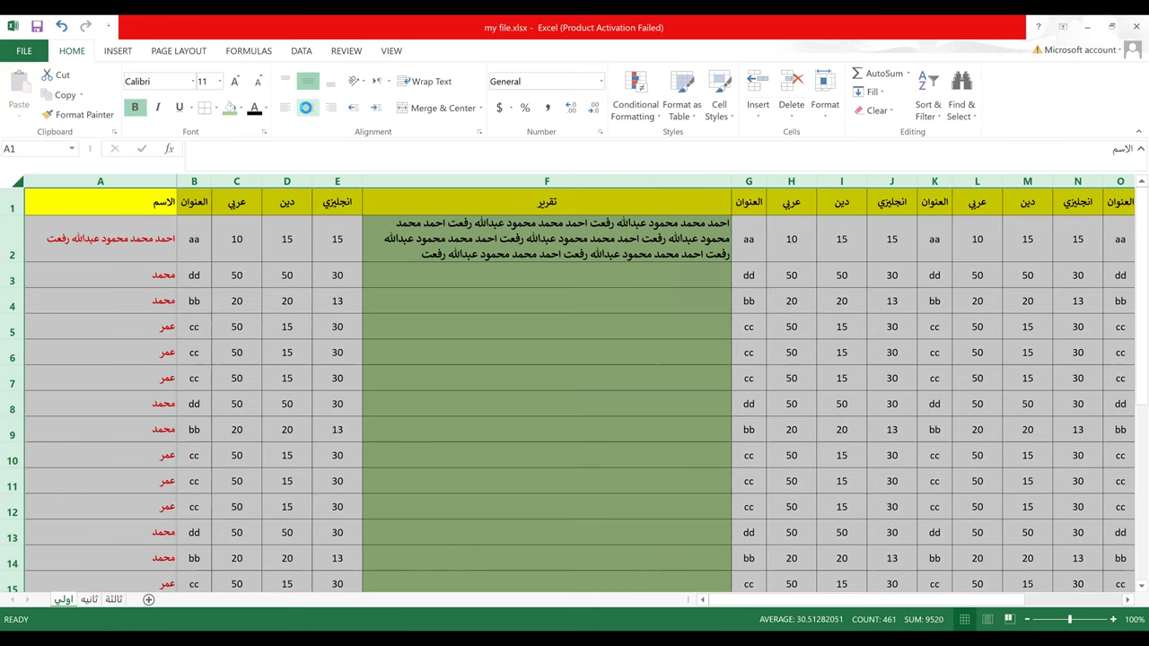
left_click(306, 108)
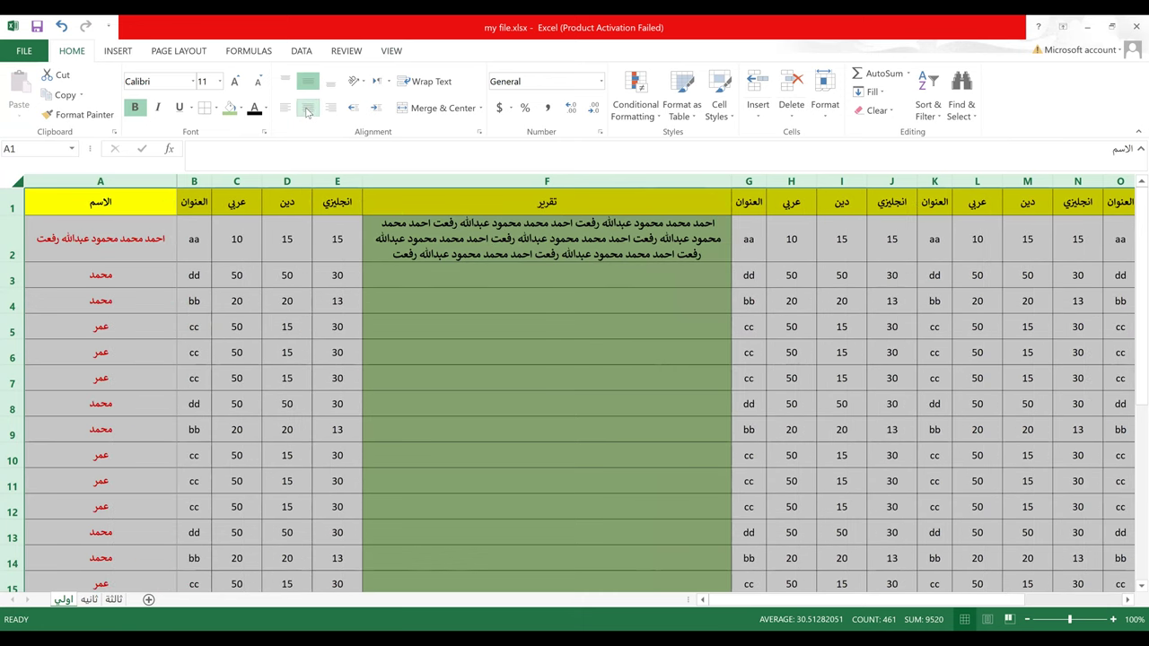
left_click(403, 227)
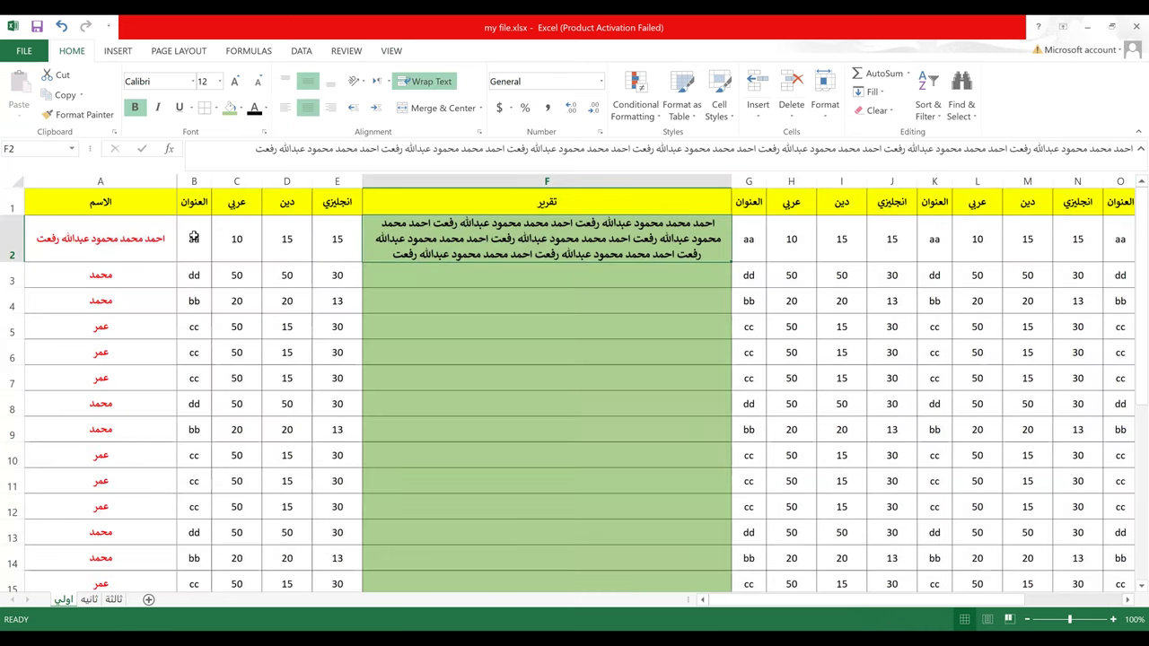
left_click(194, 237)
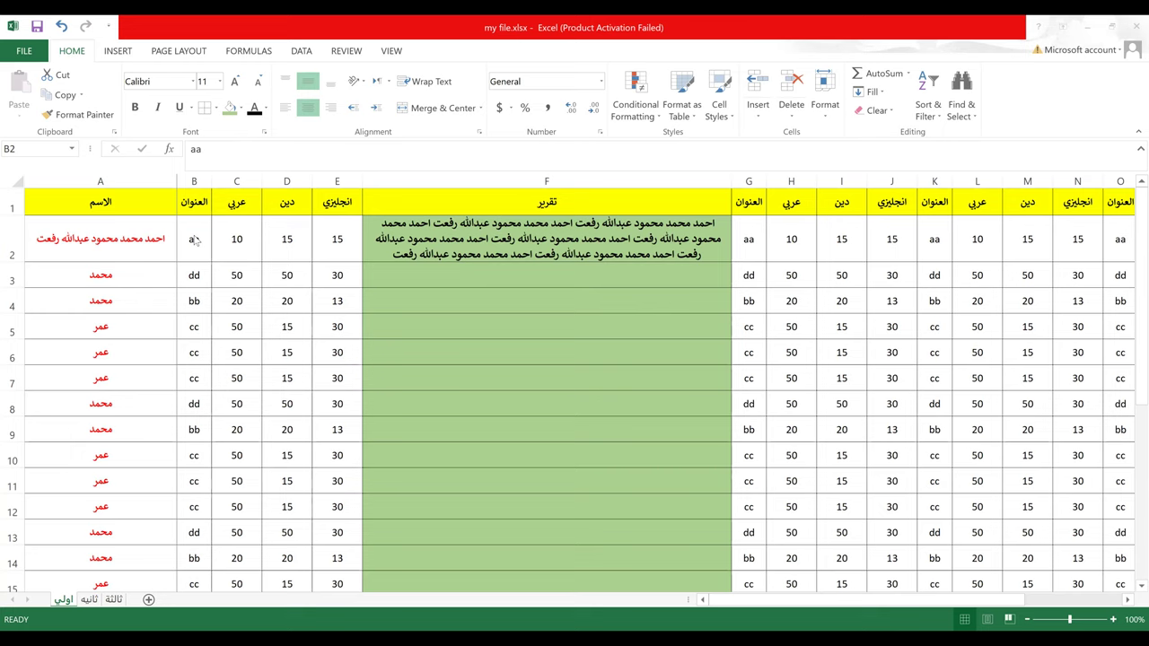
left_click(106, 237)
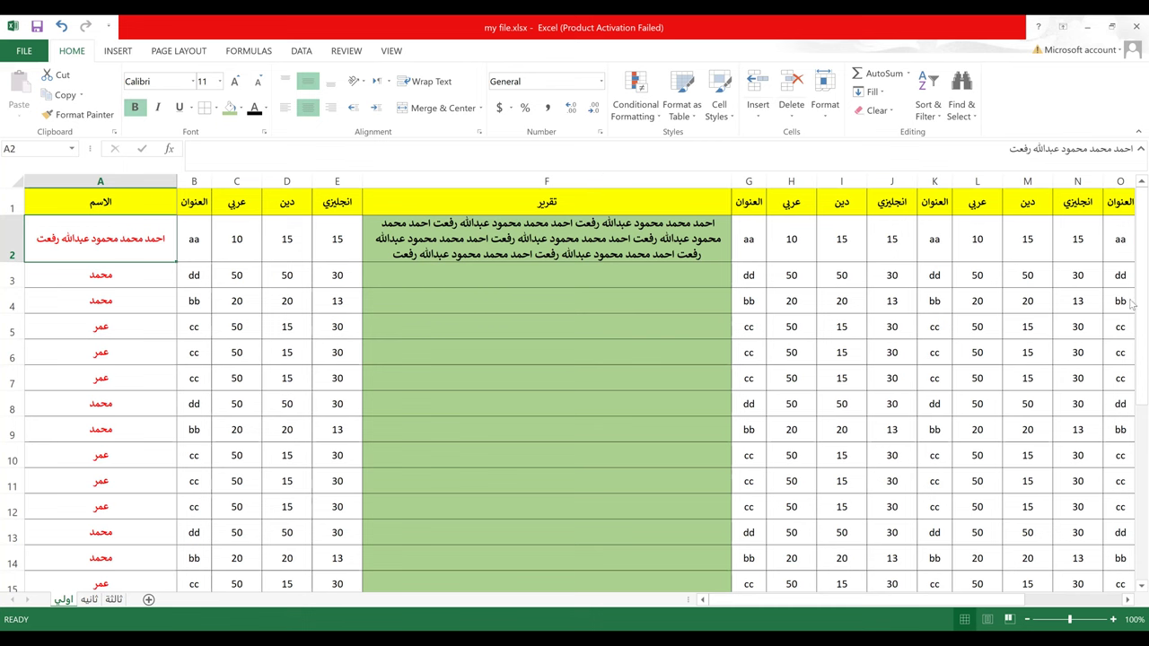
Step: Scroll down and inspect the student names down to row 27
left_click_drag(1132, 283, 1132, 513)
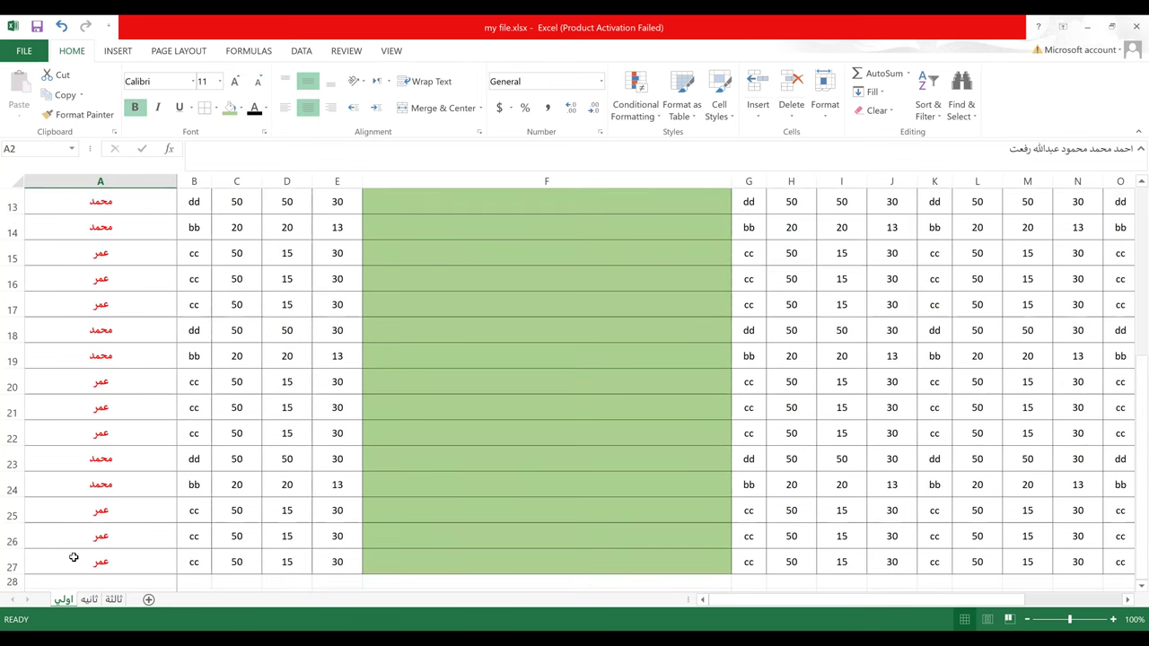
left_click(79, 556)
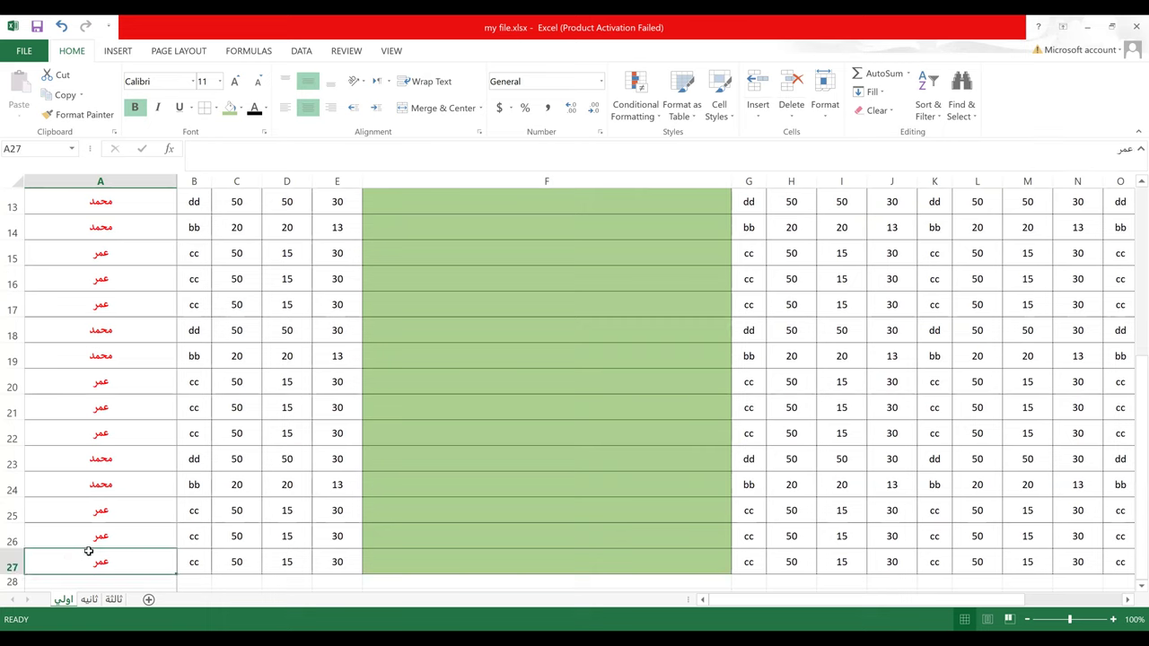
left_click(51, 536)
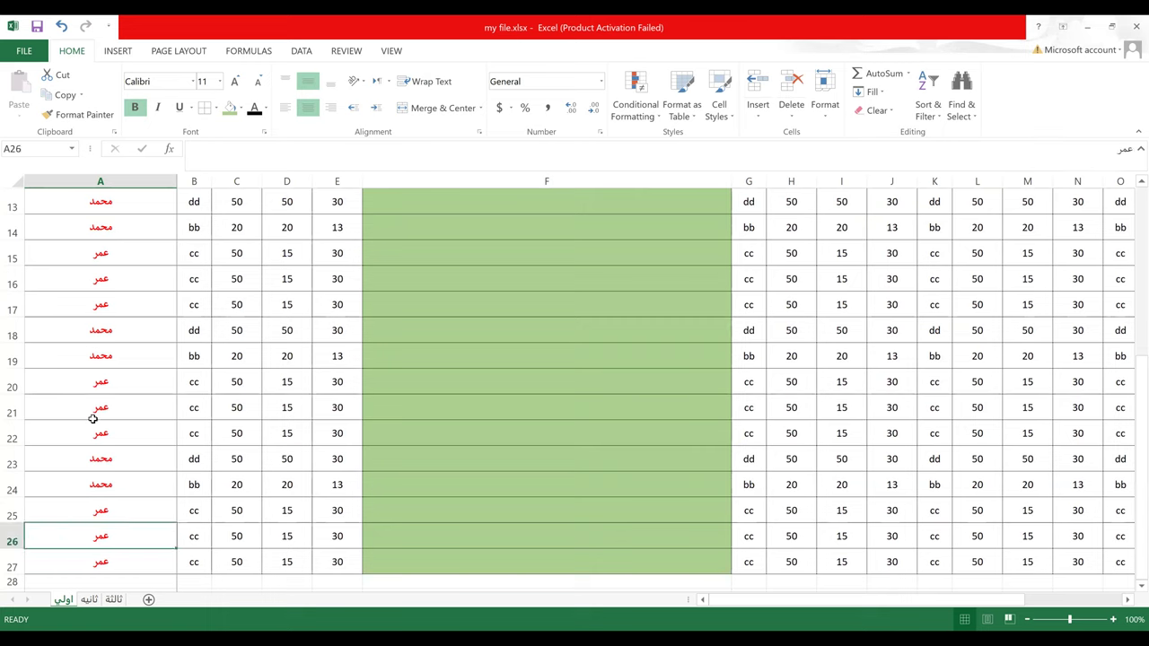
left_click(110, 363)
left_click(116, 303)
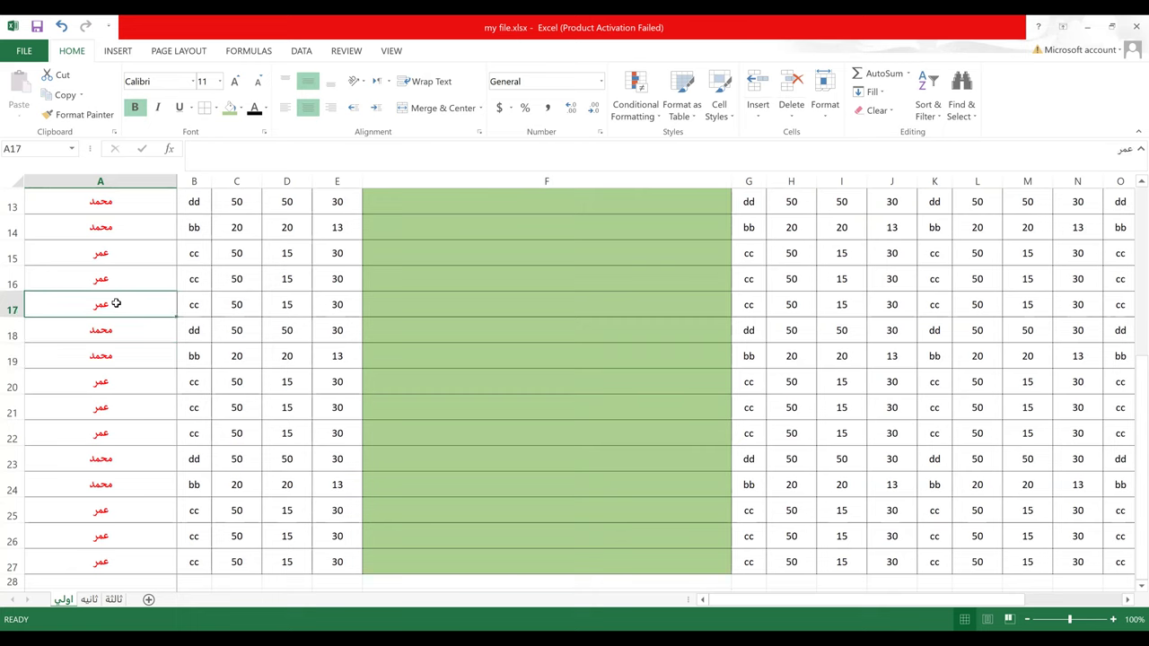
left_click(25, 563)
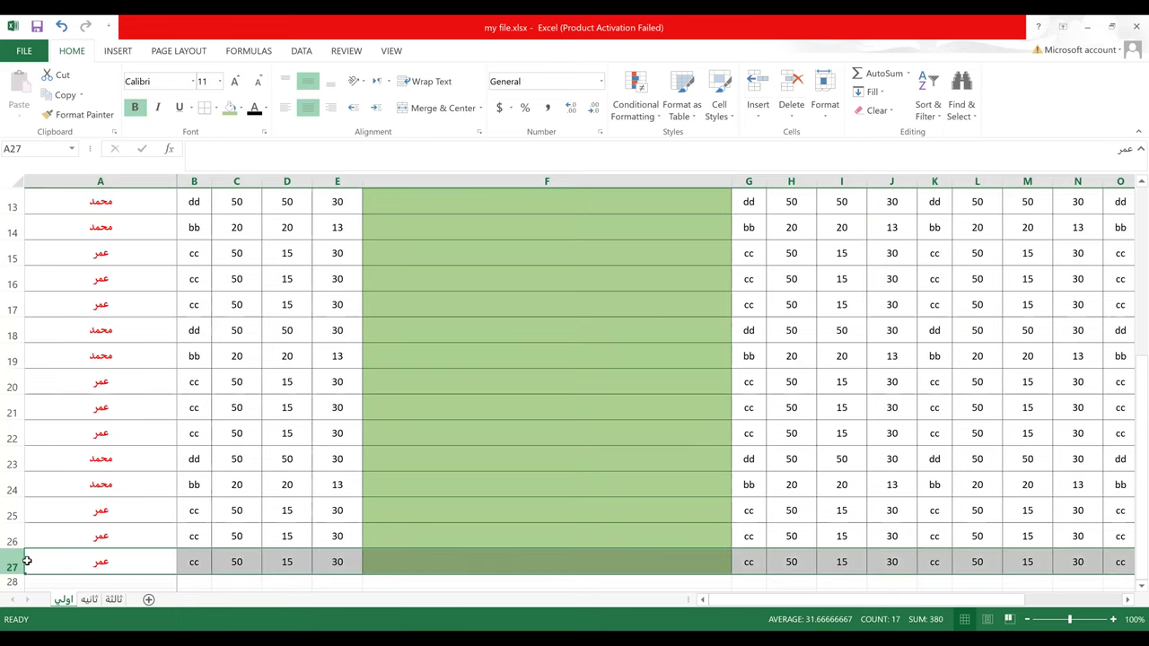
left_click(42, 564)
left_click(85, 517)
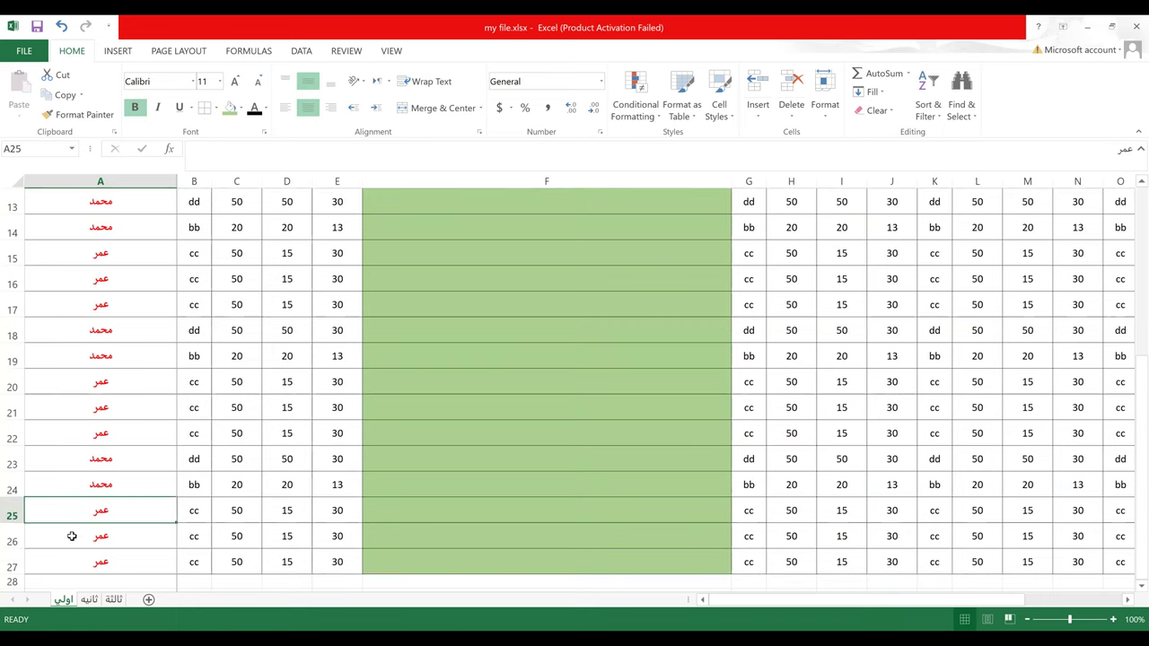
left_click(72, 536)
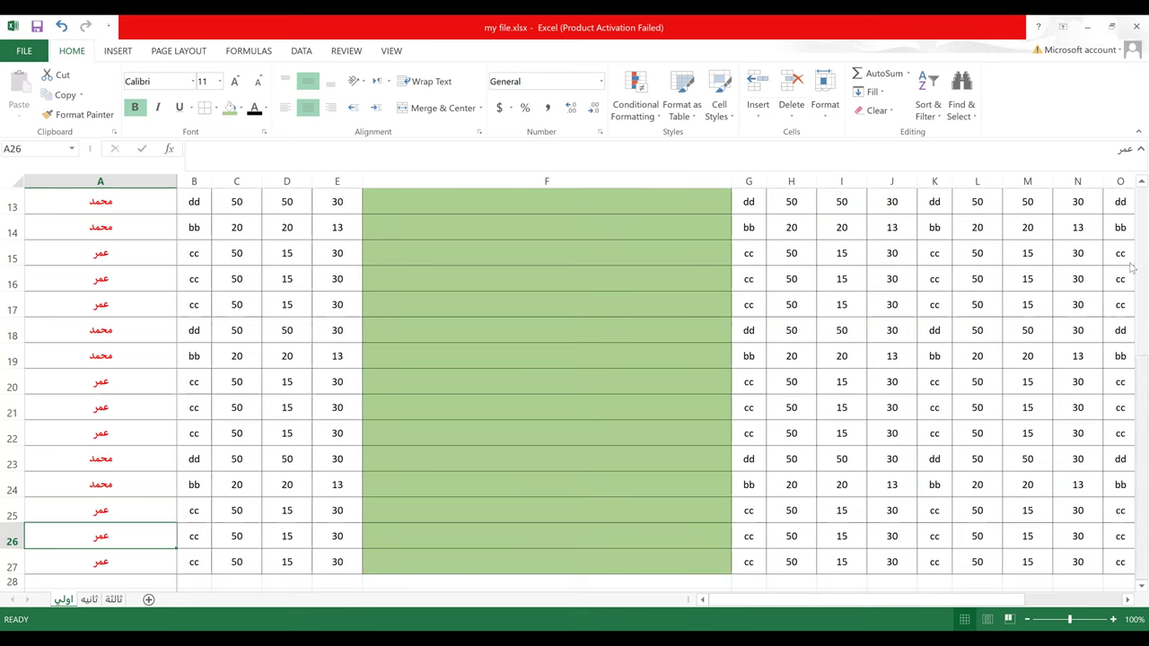
Step: Scroll back to the top and select the first full name and column A
left_click_drag(1134, 480, 1134, 206)
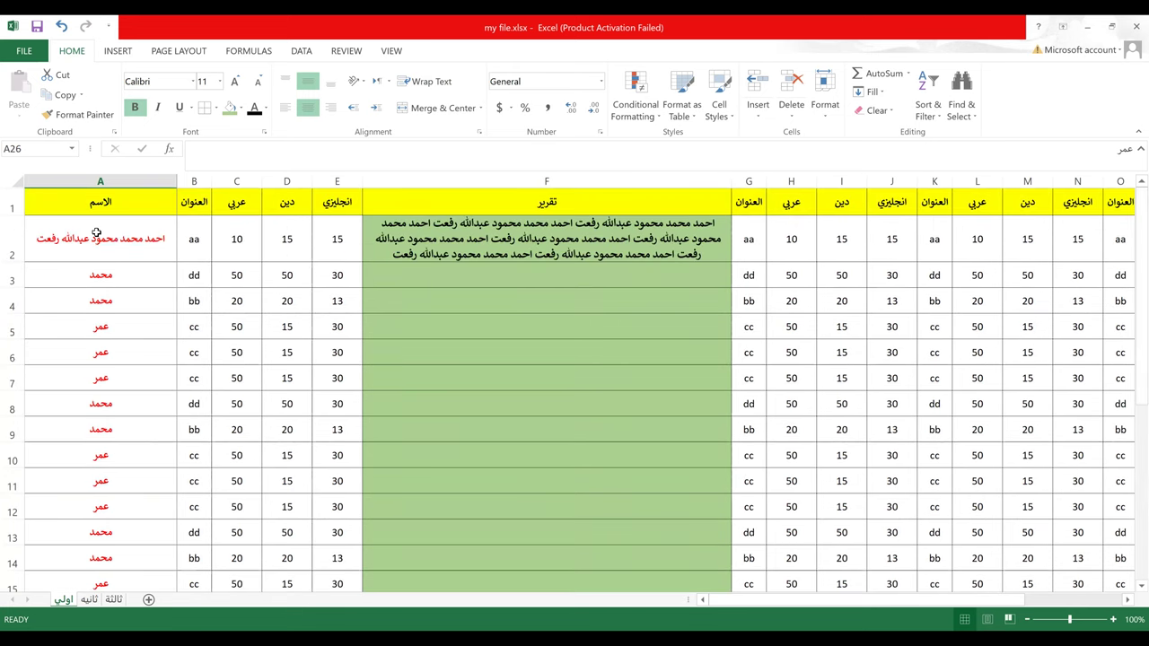
left_click(98, 233)
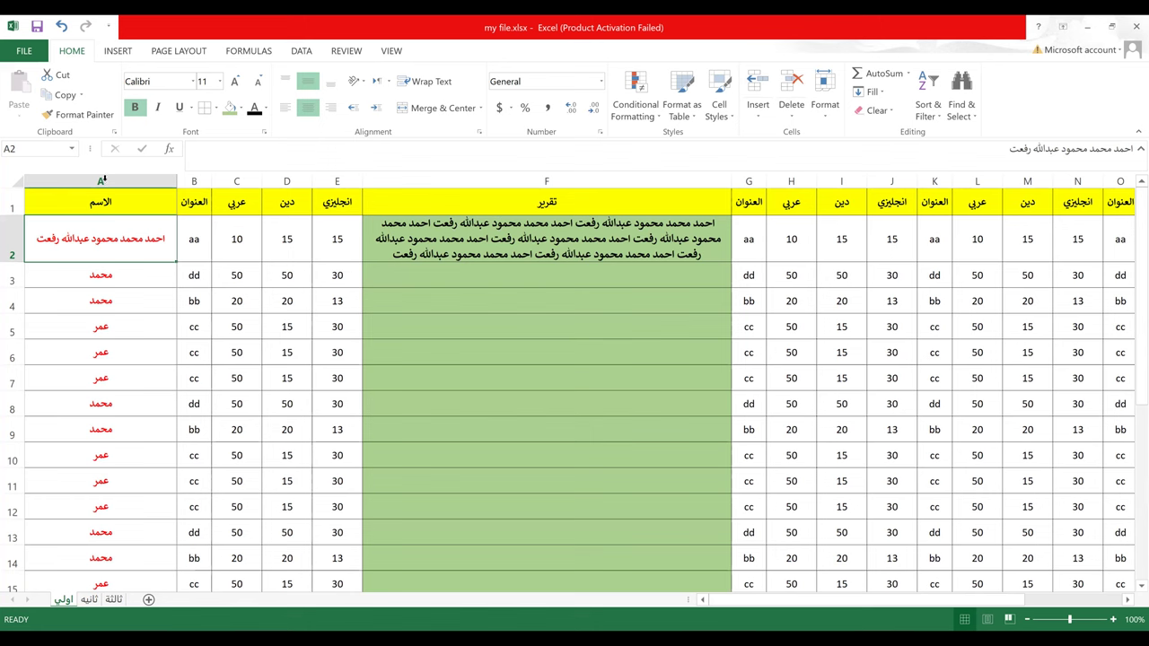
left_click(104, 180)
Step: Insert an empty column before the names column
right_click(126, 242)
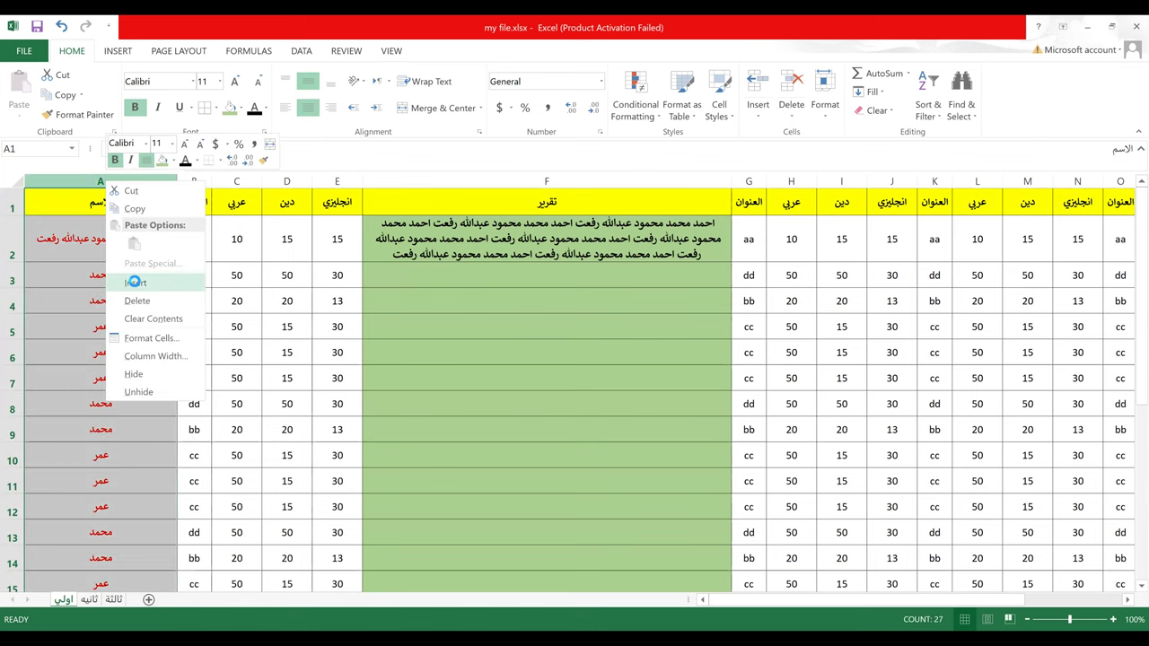
left_click(137, 282)
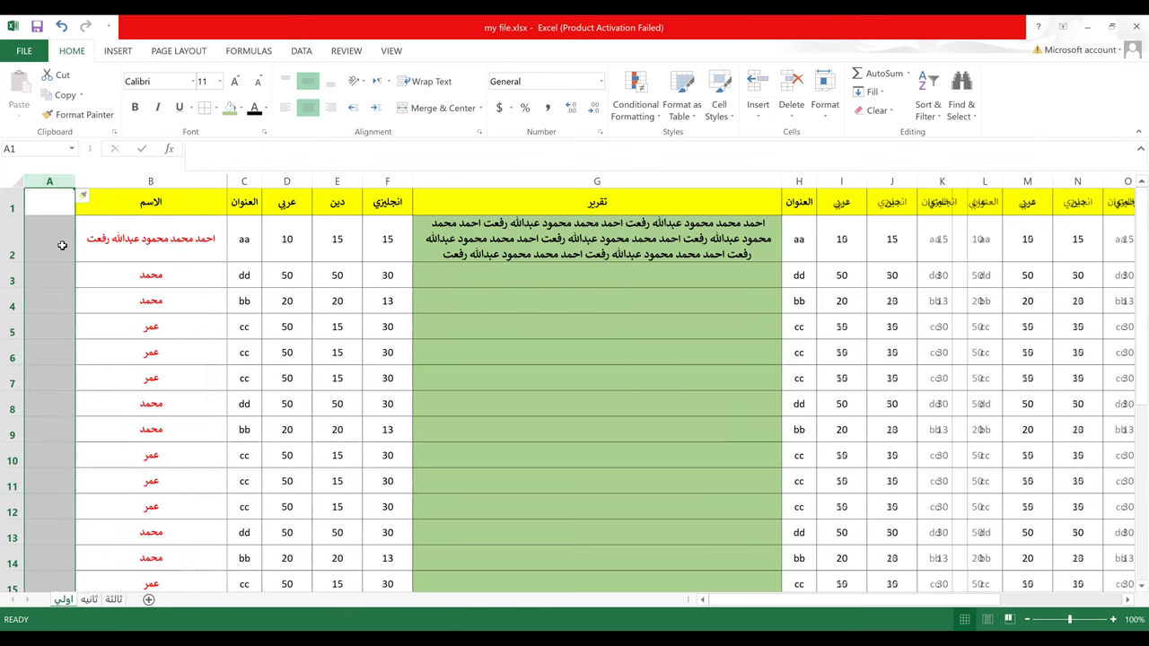
left_click(62, 245)
key("Return")
left_click(62, 245)
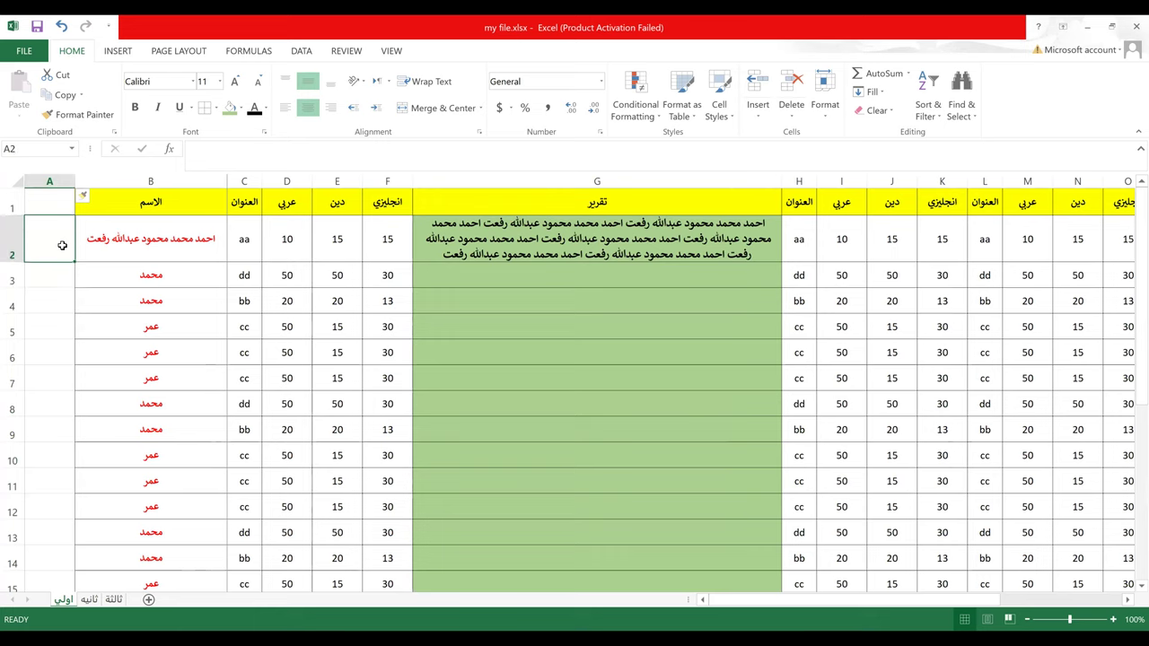
key("Return")
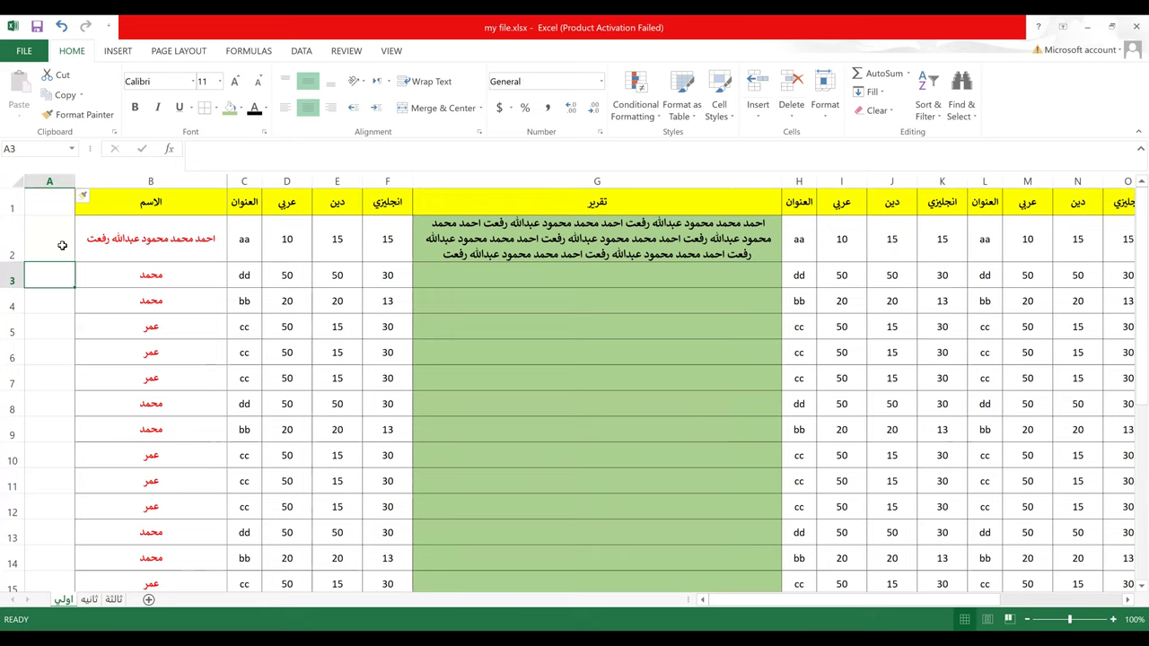
left_click(62, 245)
Step: Enter the numbers 1 through 6 in cells A2:A7
left_click(55, 272)
type("1")
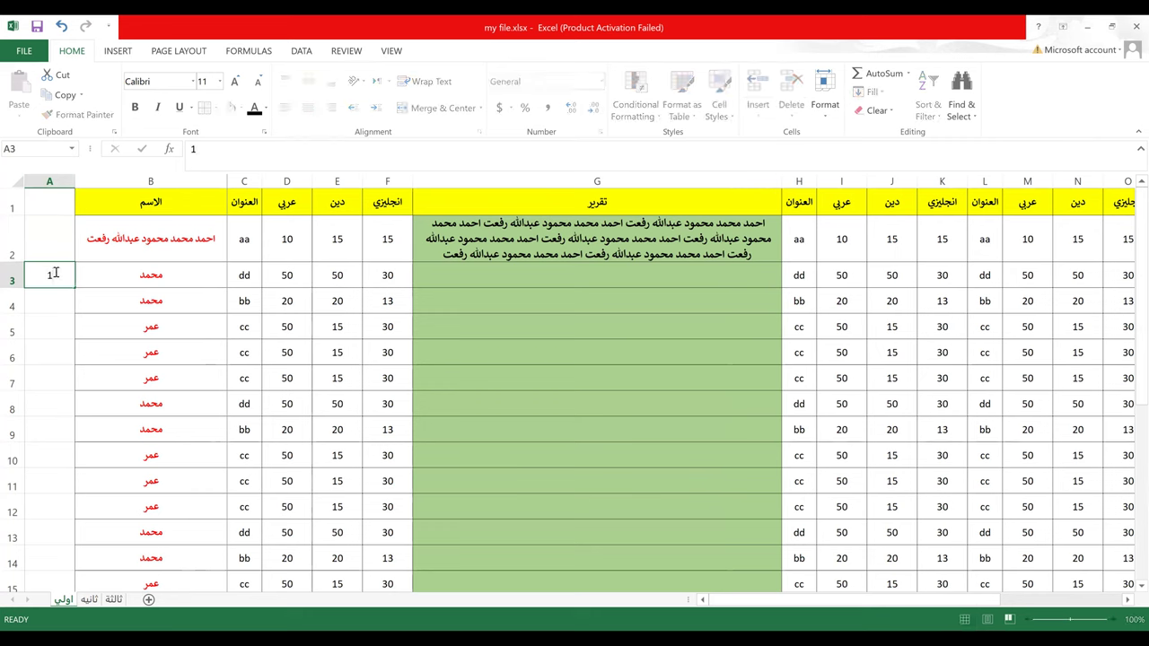
key("Up")
type("1")
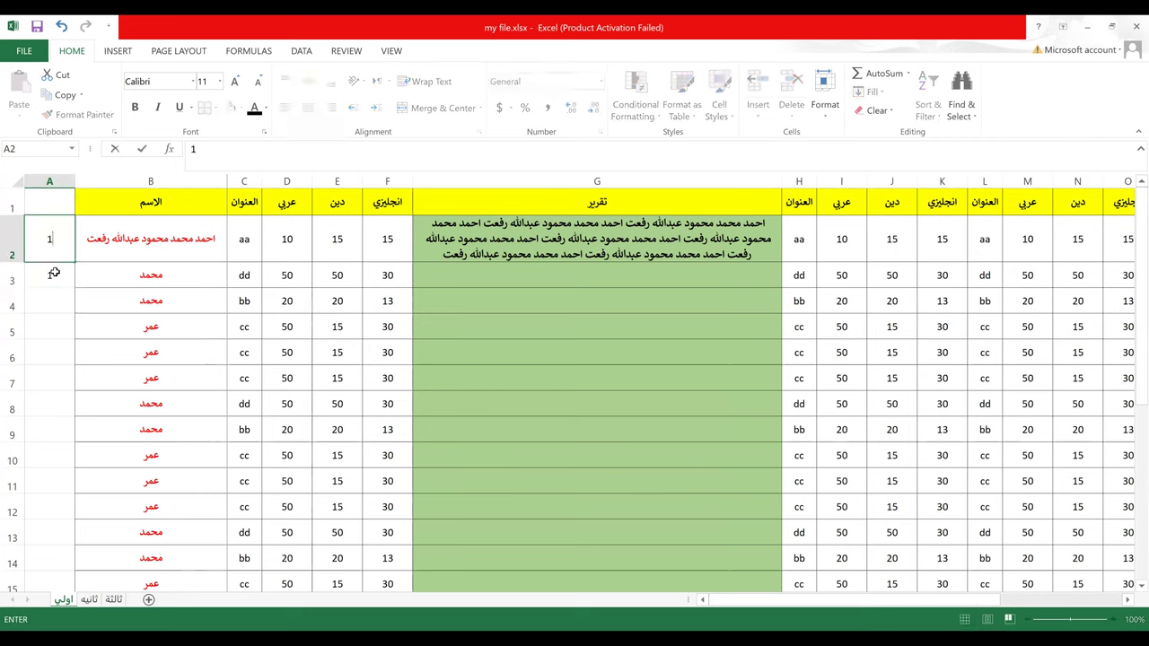
left_click(54, 272)
type("2")
key("ctrl+Return")
key("Return")
type("3")
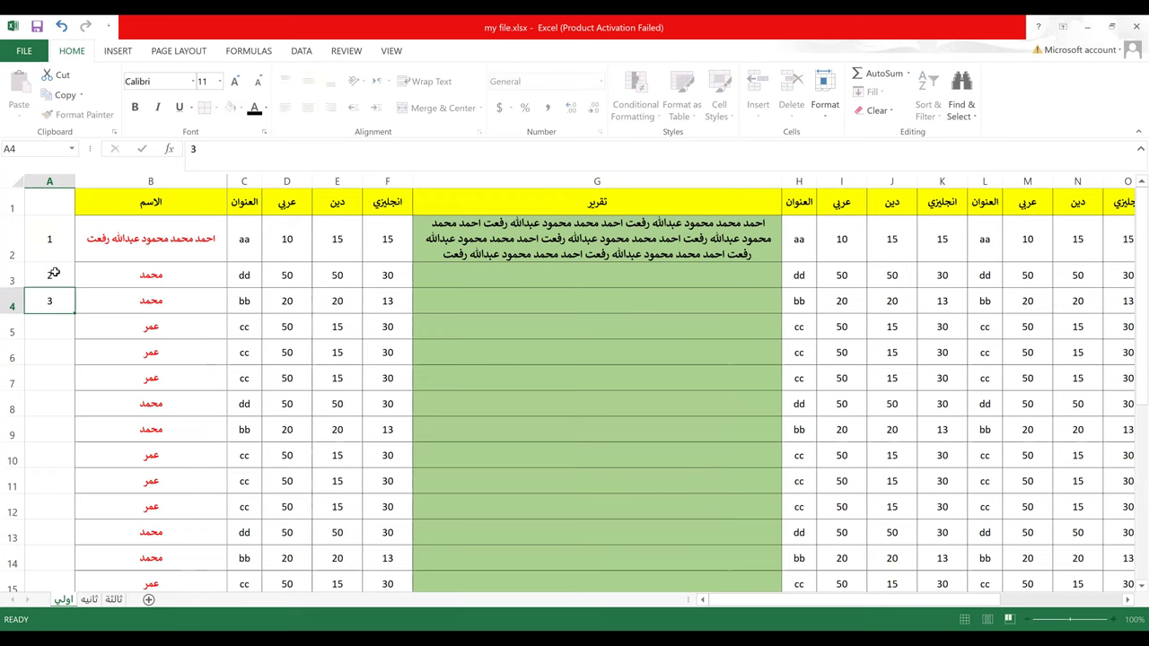
key("Return")
type("4")
key("Return")
type("5")
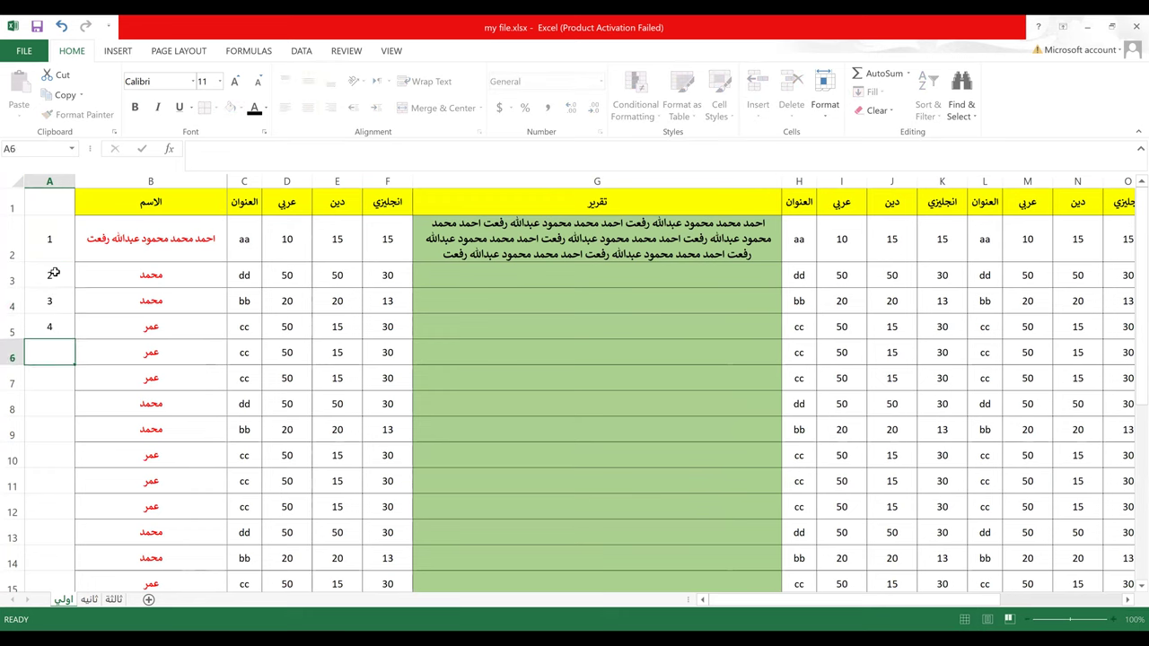
key("ctrl+Return")
key("Return")
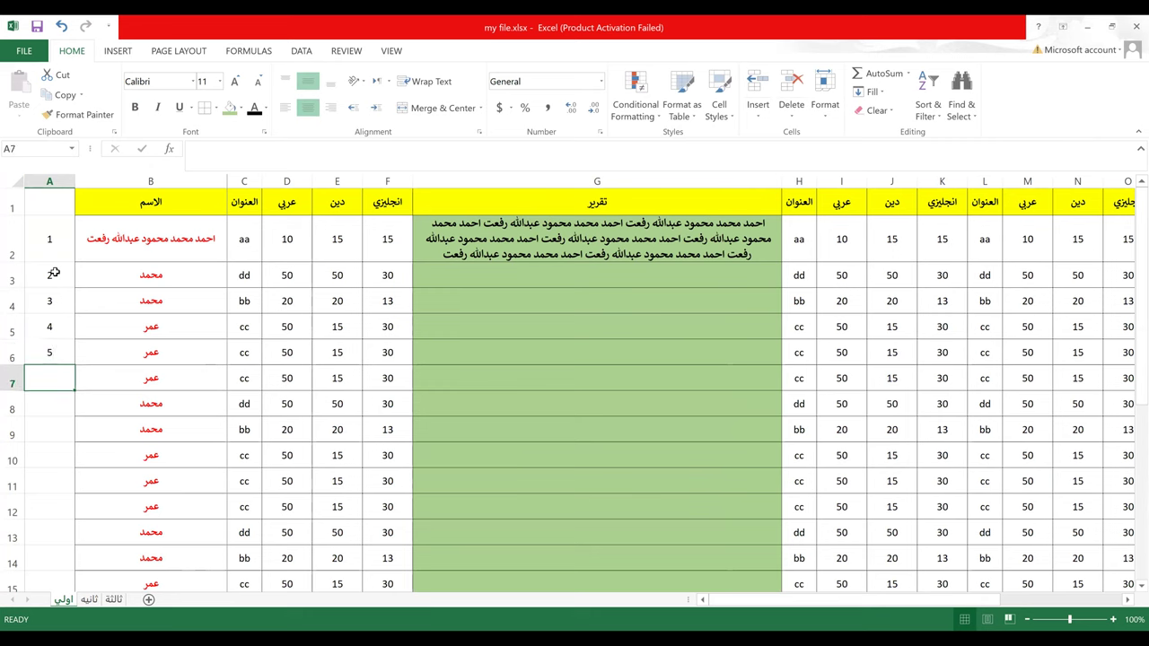
type("6")
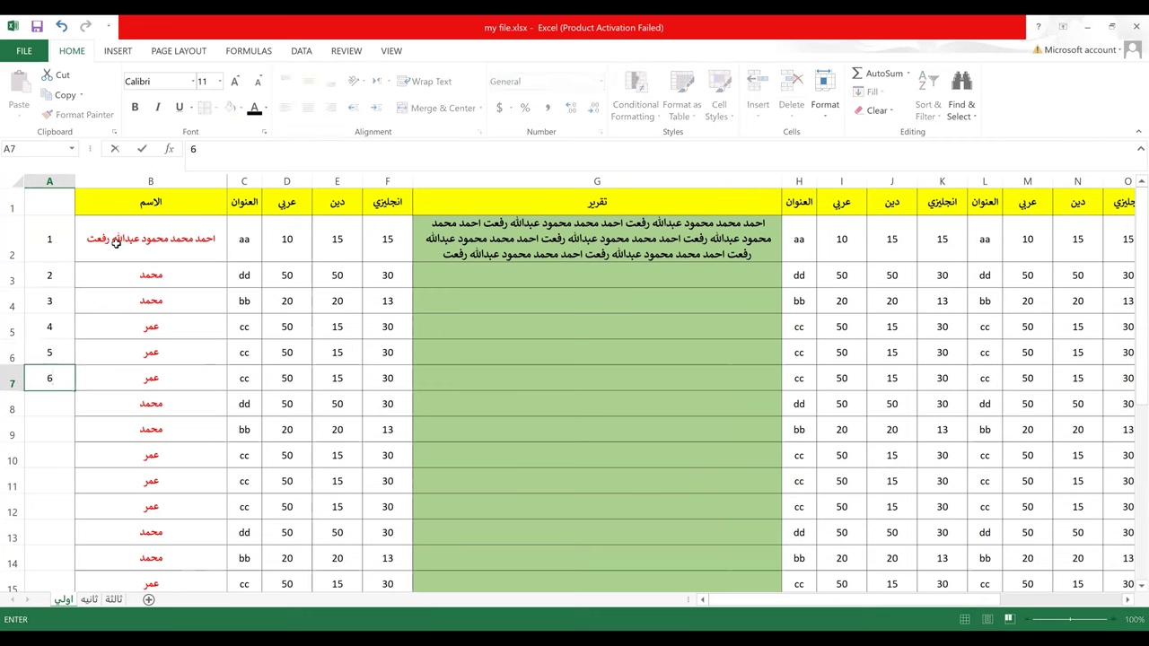
Step: Extend the numbering series down to row 27 and return to A2
left_click_drag(51, 243, 53, 560)
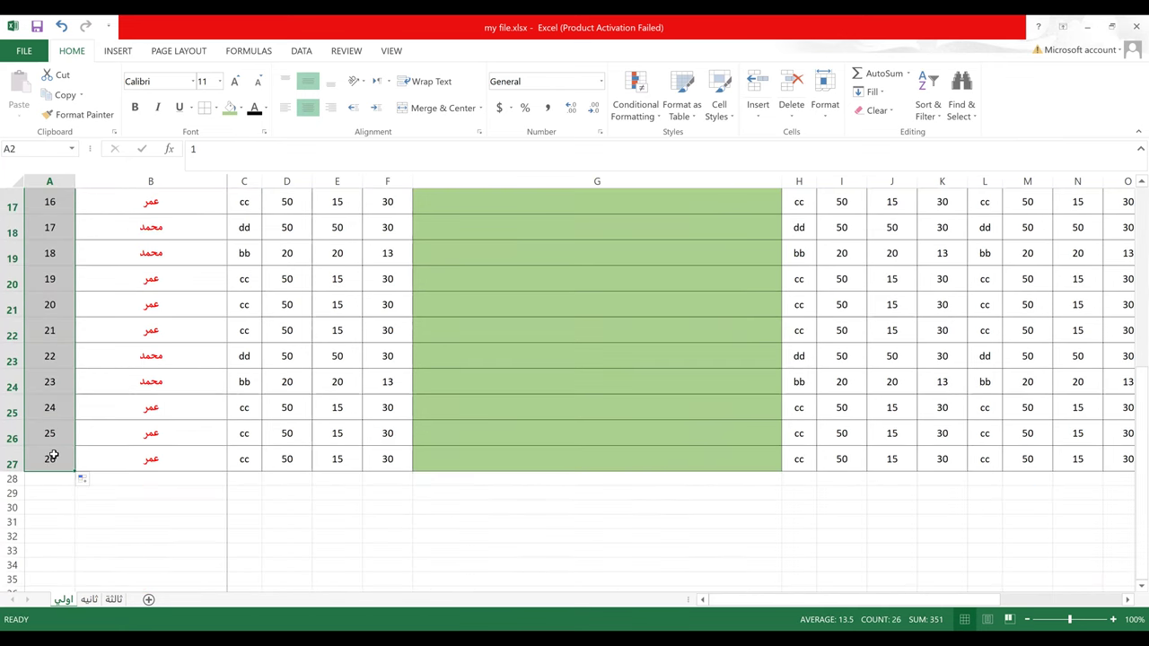
left_click_drag(54, 466, 53, 456)
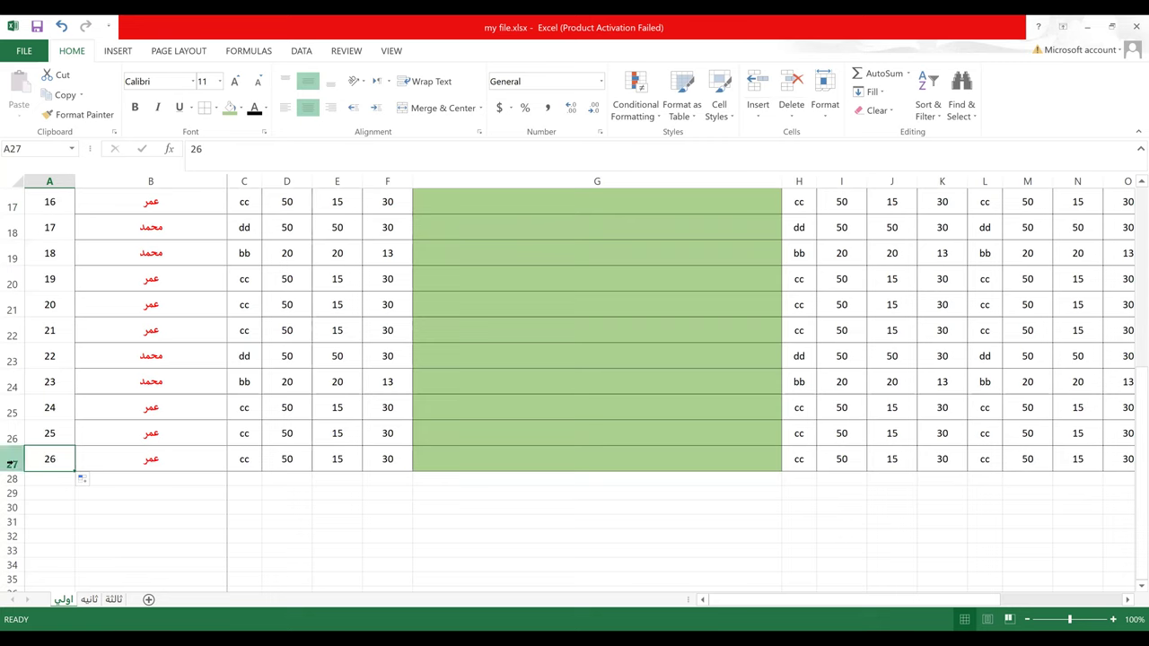
left_click(12, 463)
left_click(45, 436)
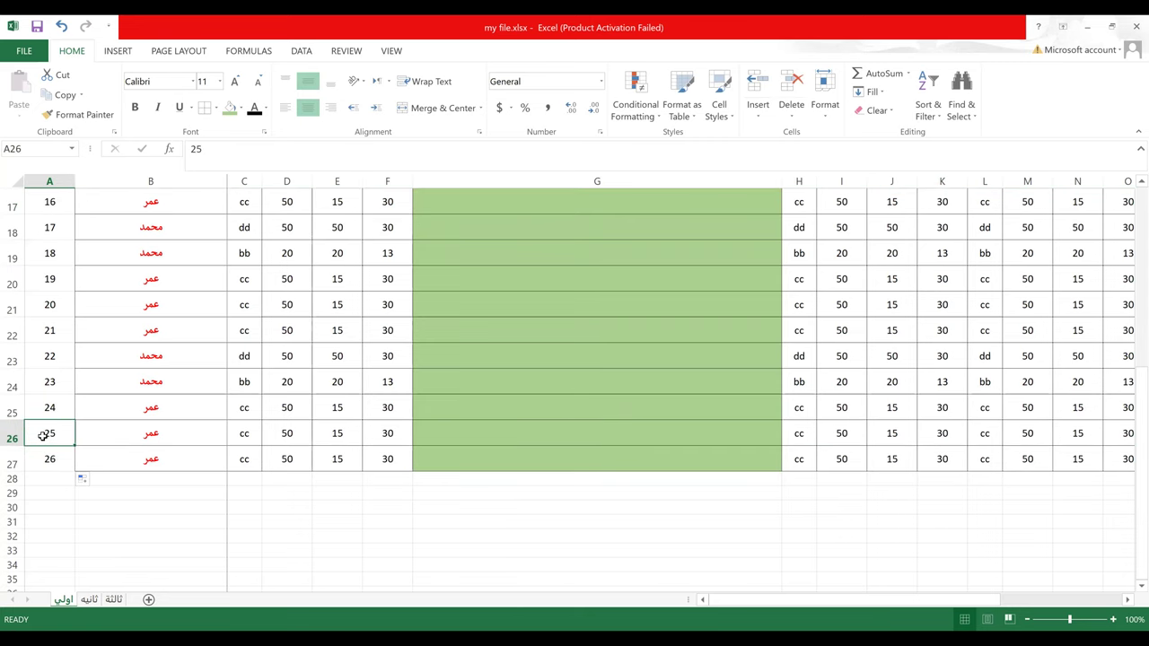
key("Right")
key("Right")
left_click_drag(1136, 397, 1134, 185)
left_click(50, 204)
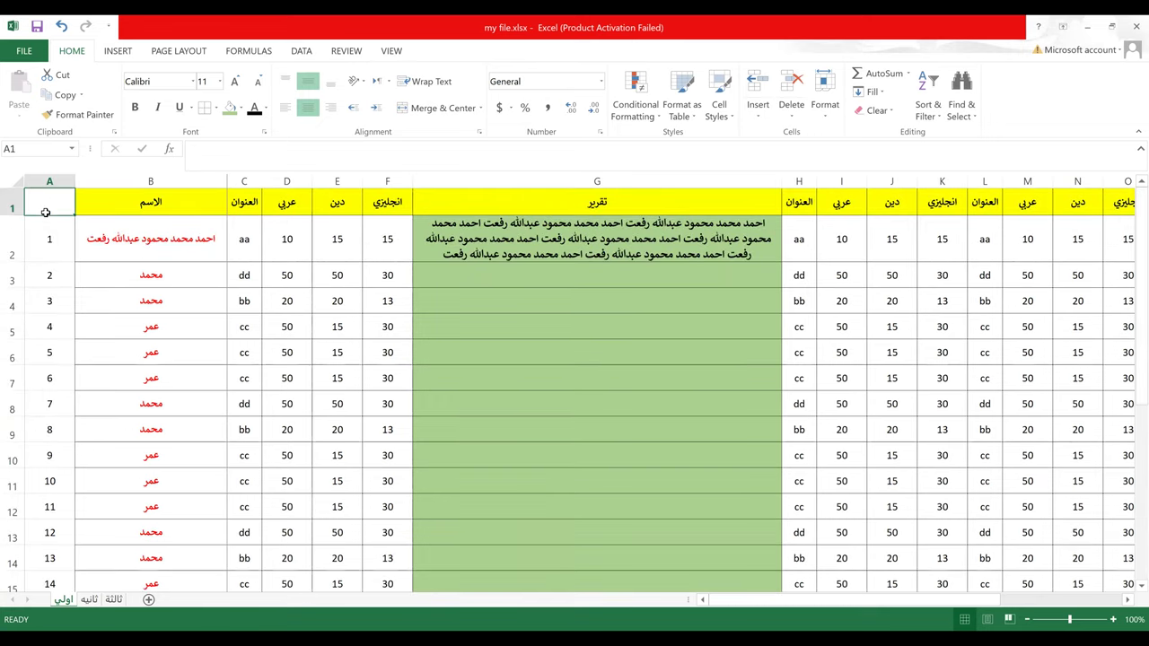
left_click(49, 238)
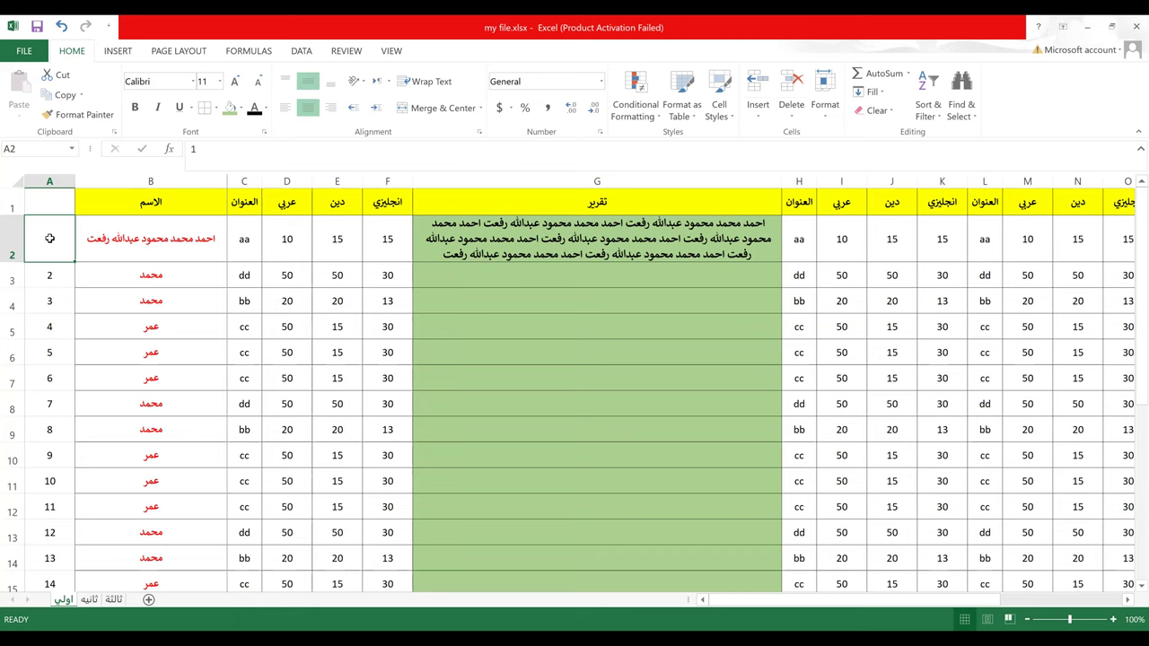
Step: Enter 2 and 4 in A2:A3 and fill the even series down to A27
type("2")
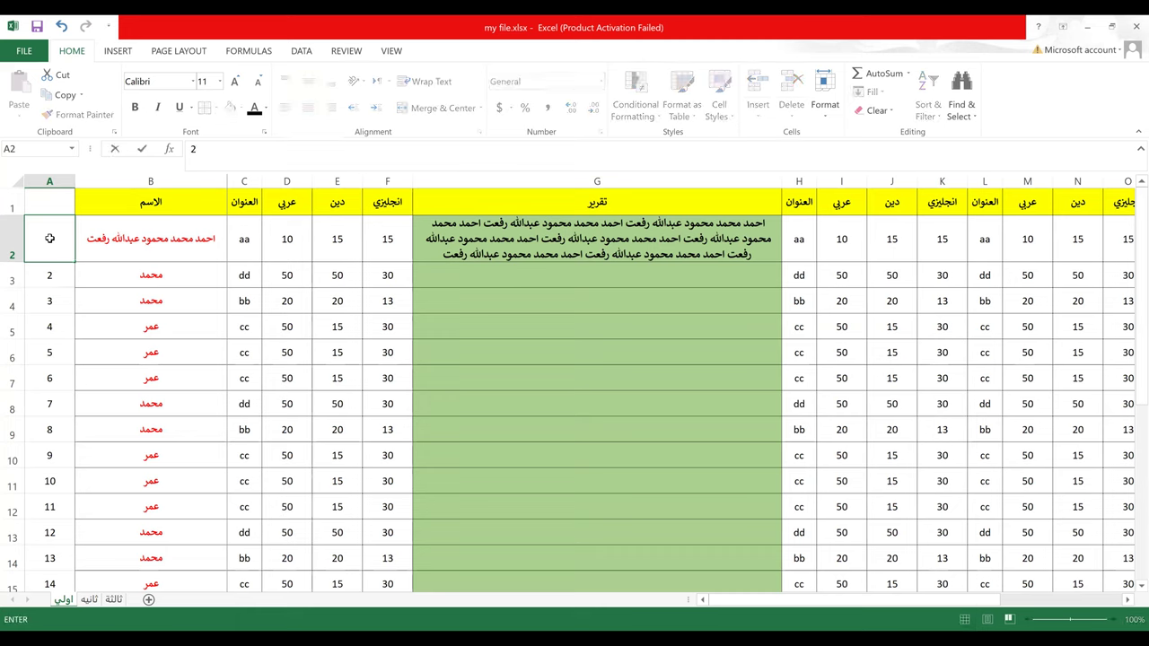
key("Return")
type("4")
key("ctrl+Return")
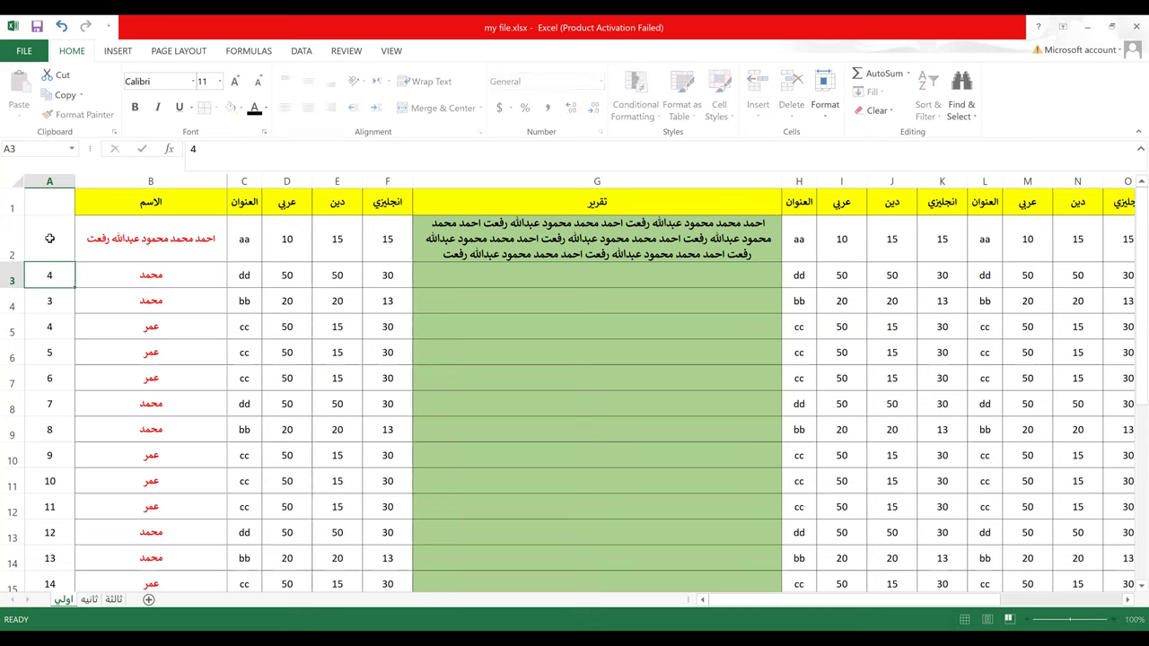
mouse_move(50, 238)
left_mouse_down()
mouse_move(59, 272)
mouse_move(49, 279)
mouse_move(55, 239)
left_mouse_up()
left_click(54, 283)
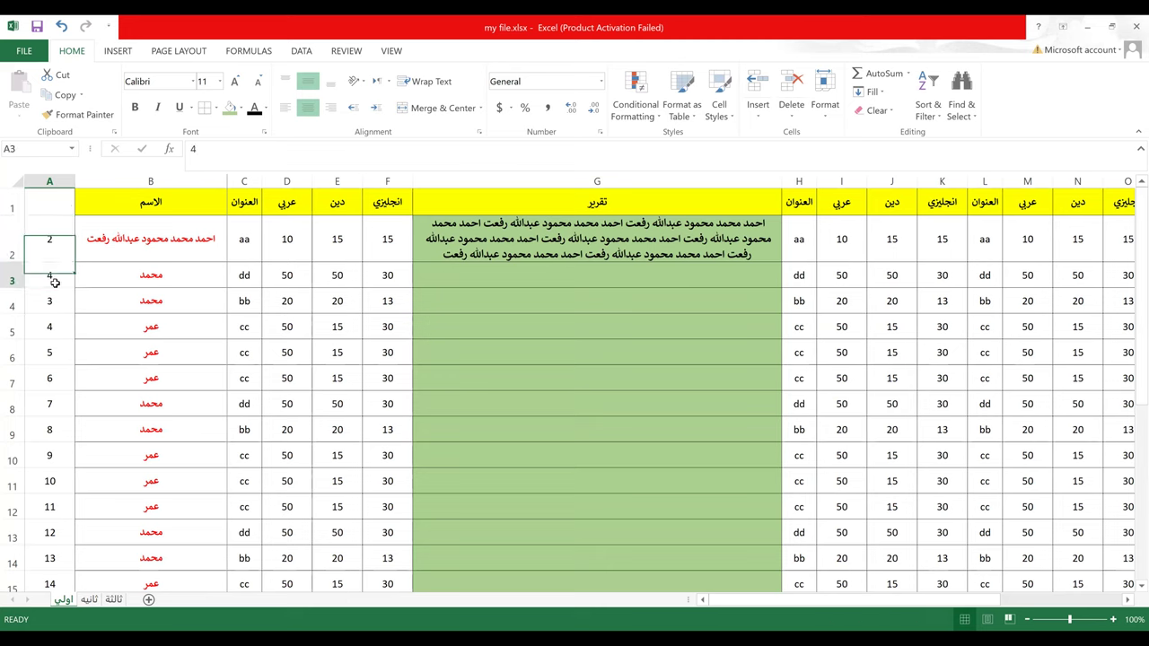
left_click_drag(54, 283, 54, 279)
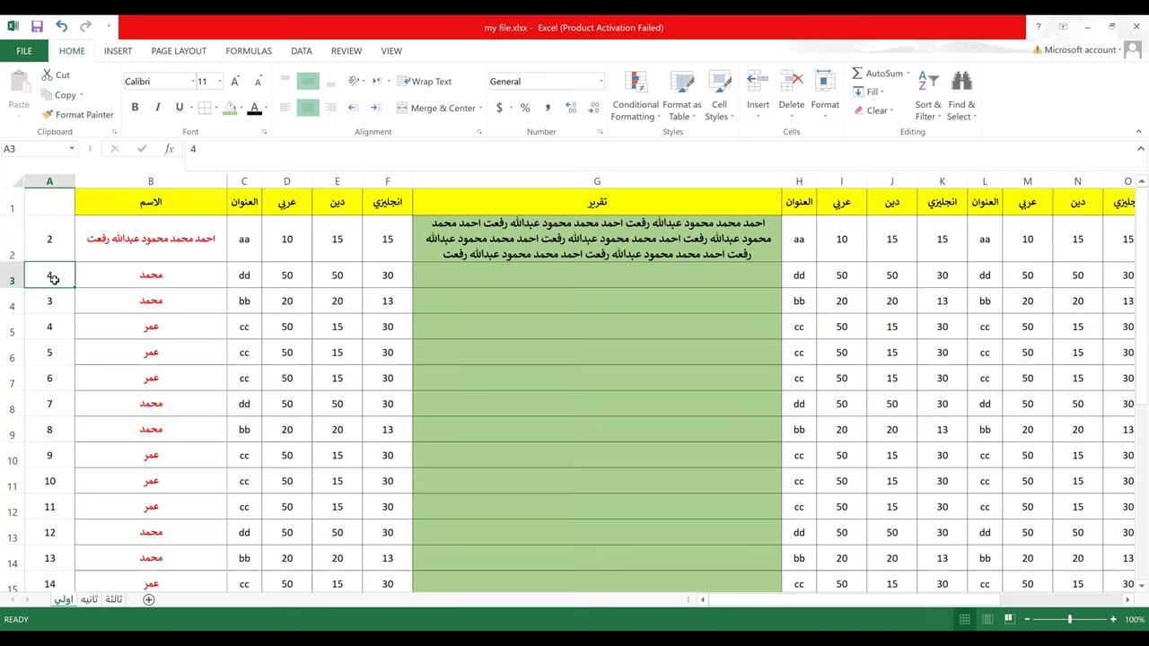
left_click_drag(55, 239, 55, 274)
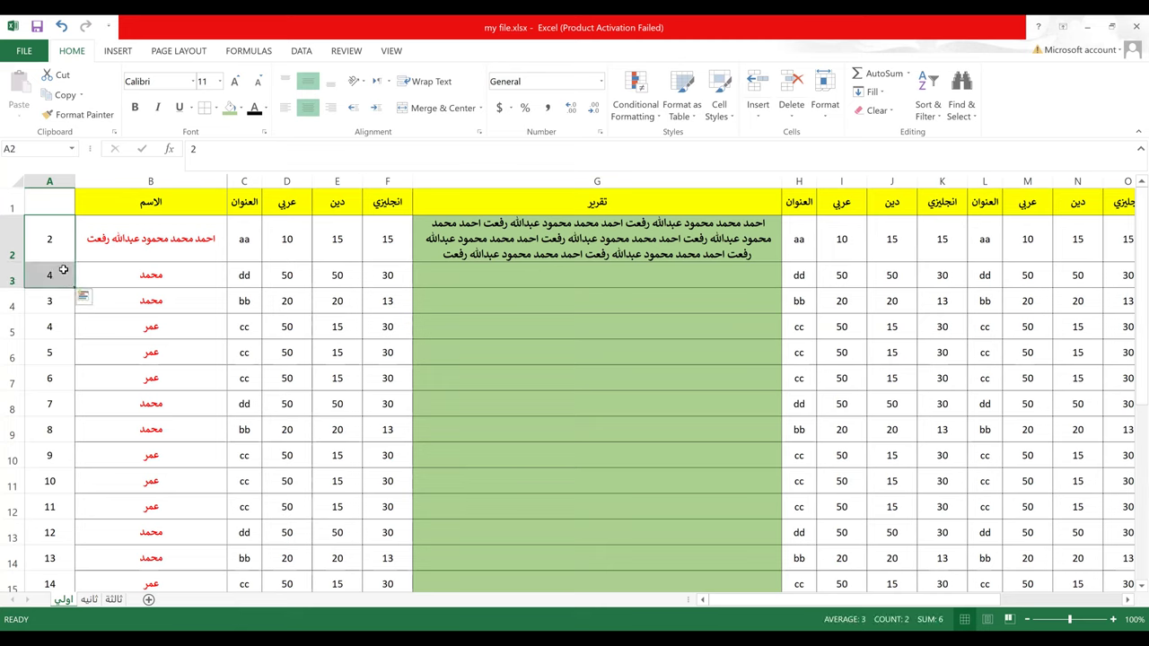
left_click_drag(76, 287, 85, 416)
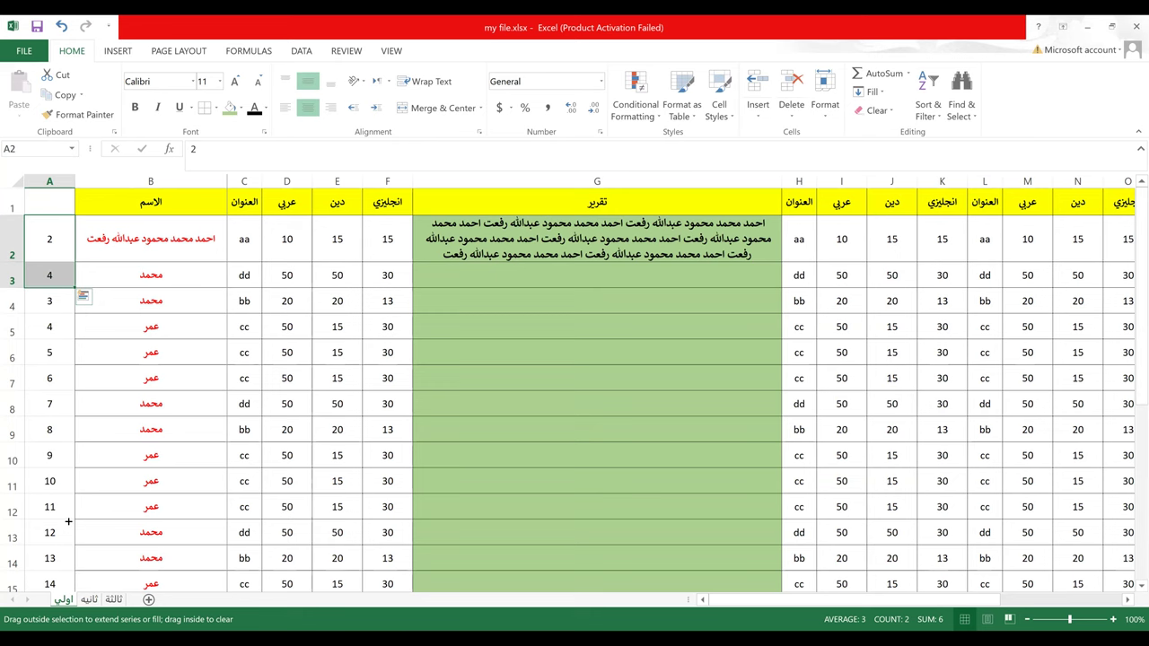
left_click_drag(67, 474, 69, 476)
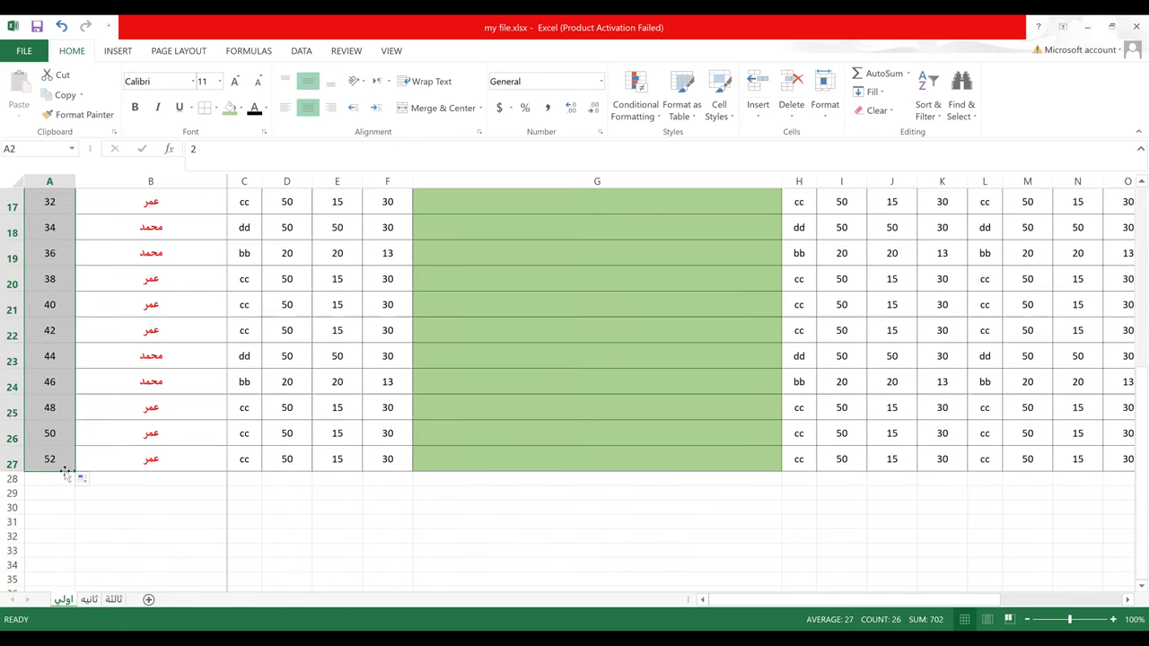
left_click(51, 458)
Step: Scroll up and check the even numbers filled down column A
left_click_drag(1139, 505, 1139, 191)
left_click(41, 301)
left_click(49, 378)
left_click(50, 404)
left_click(49, 430)
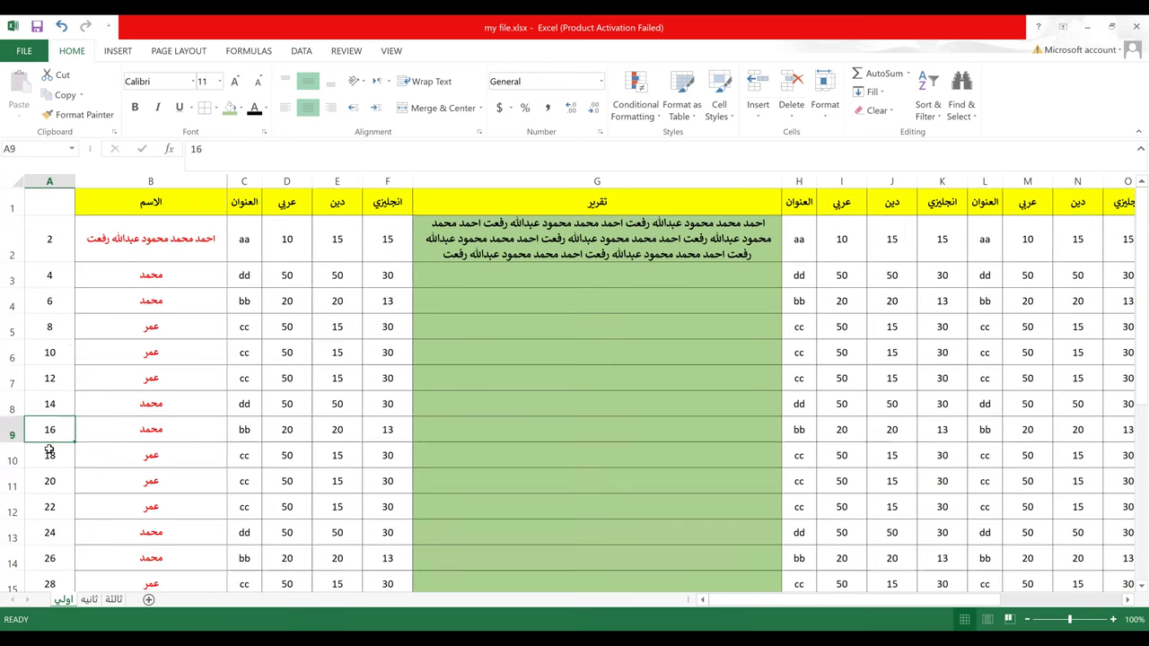
left_click(50, 454)
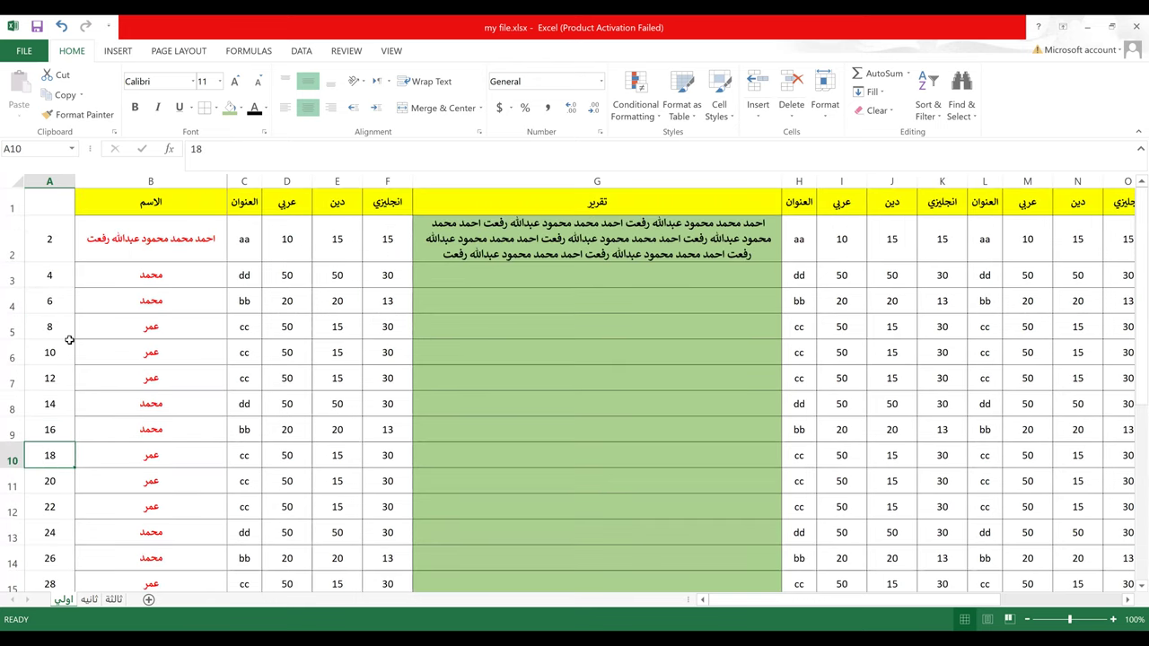
left_click(49, 183)
left_click(56, 251)
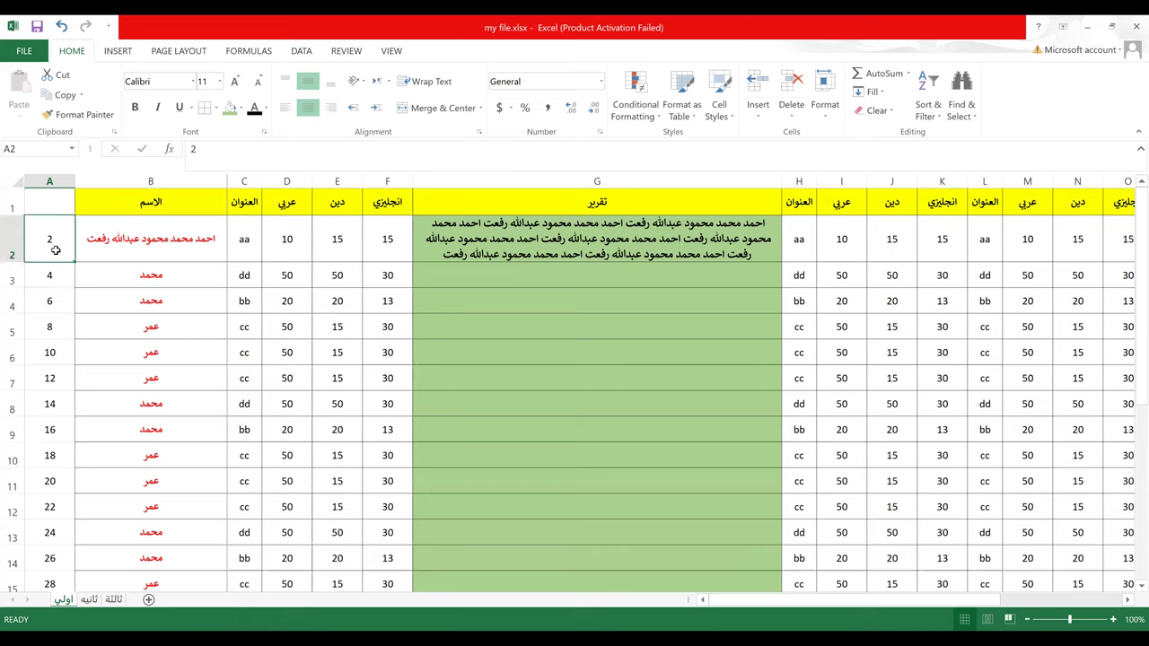
Step: Enter 1 and 2 in A2:A3, fill down to row 27, and re-enter 1 in A27
type("1")
key("Return")
type("2")
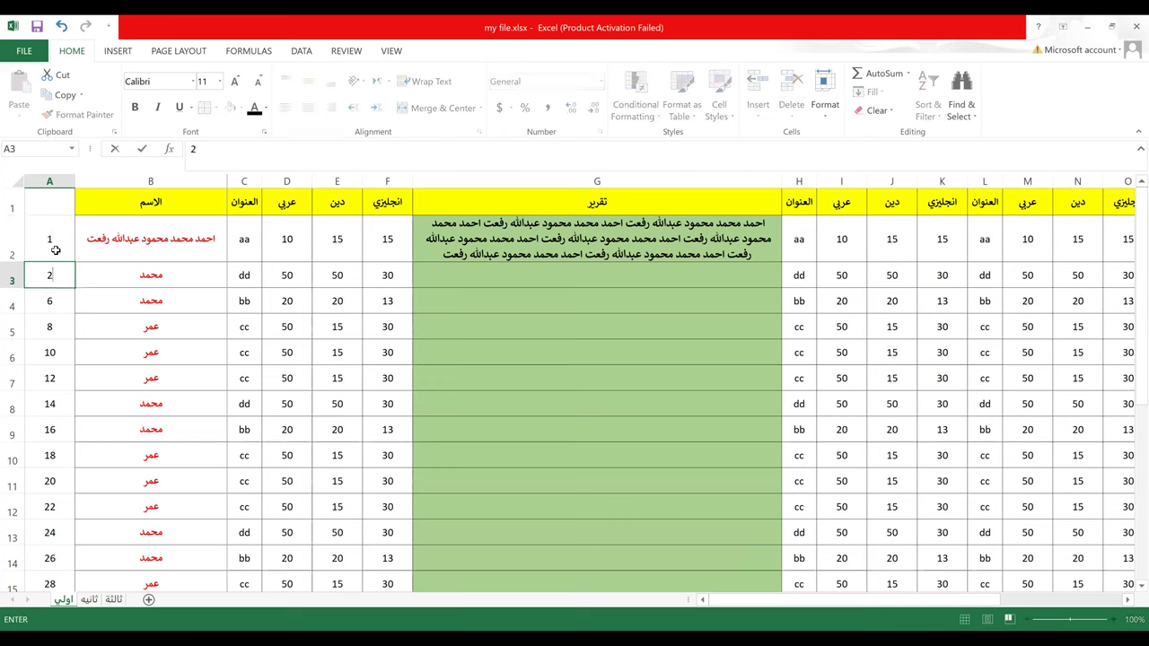
key("Return")
left_click_drag(56, 251, 52, 275)
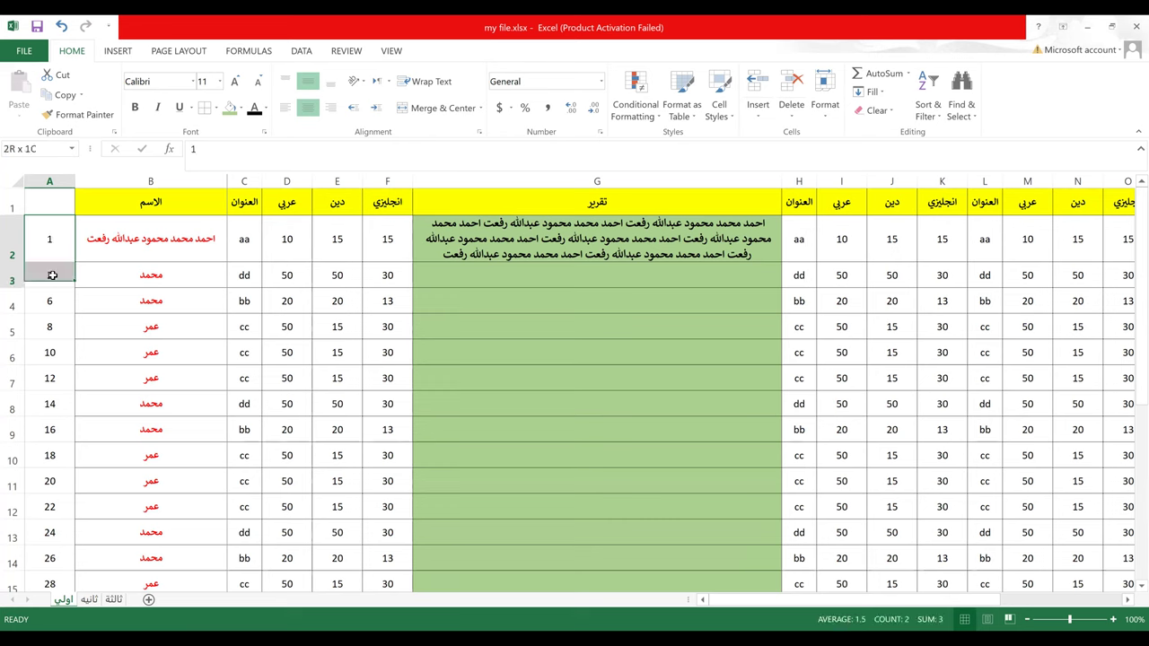
left_click(54, 247)
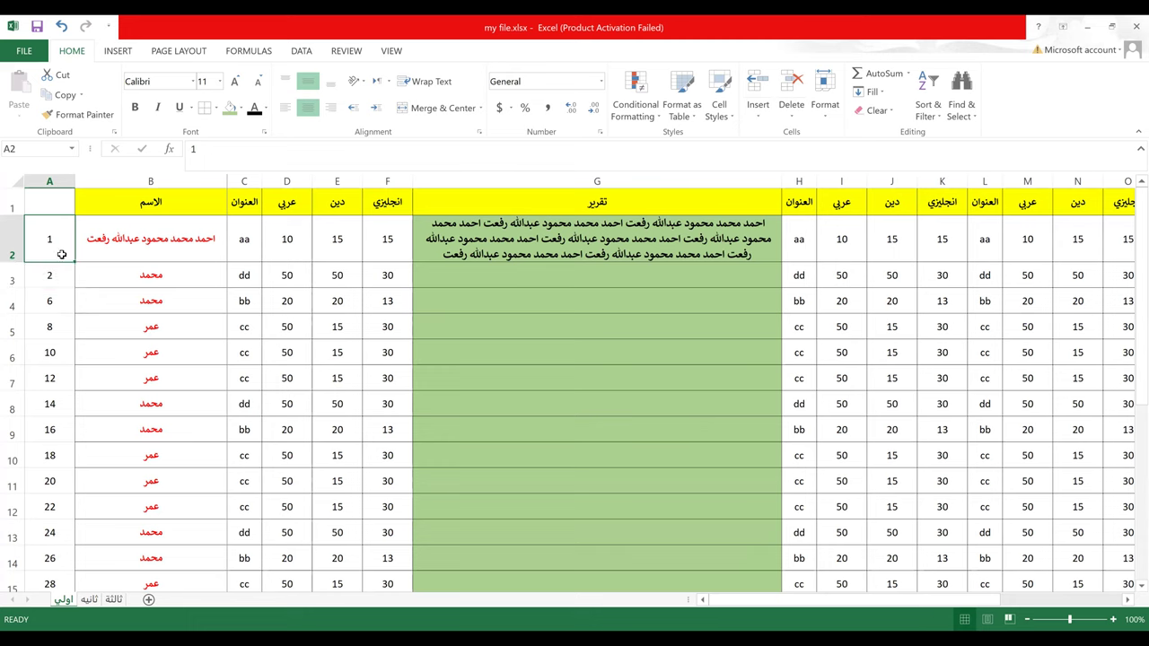
left_click_drag(69, 292, 69, 291)
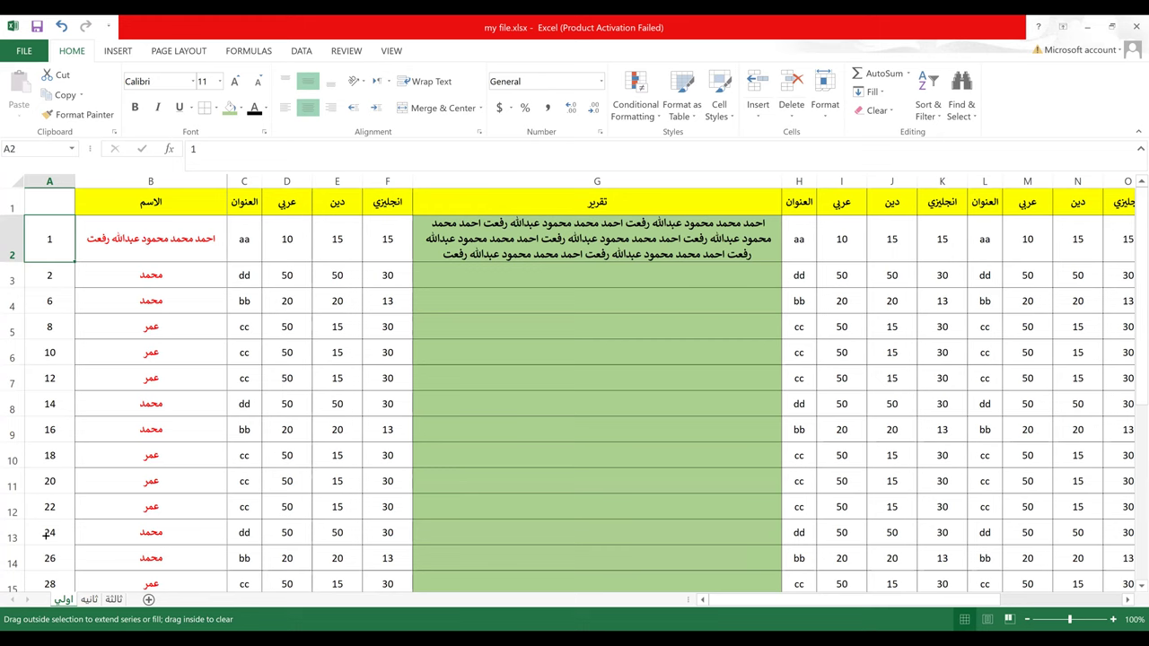
left_click_drag(44, 533, 46, 531)
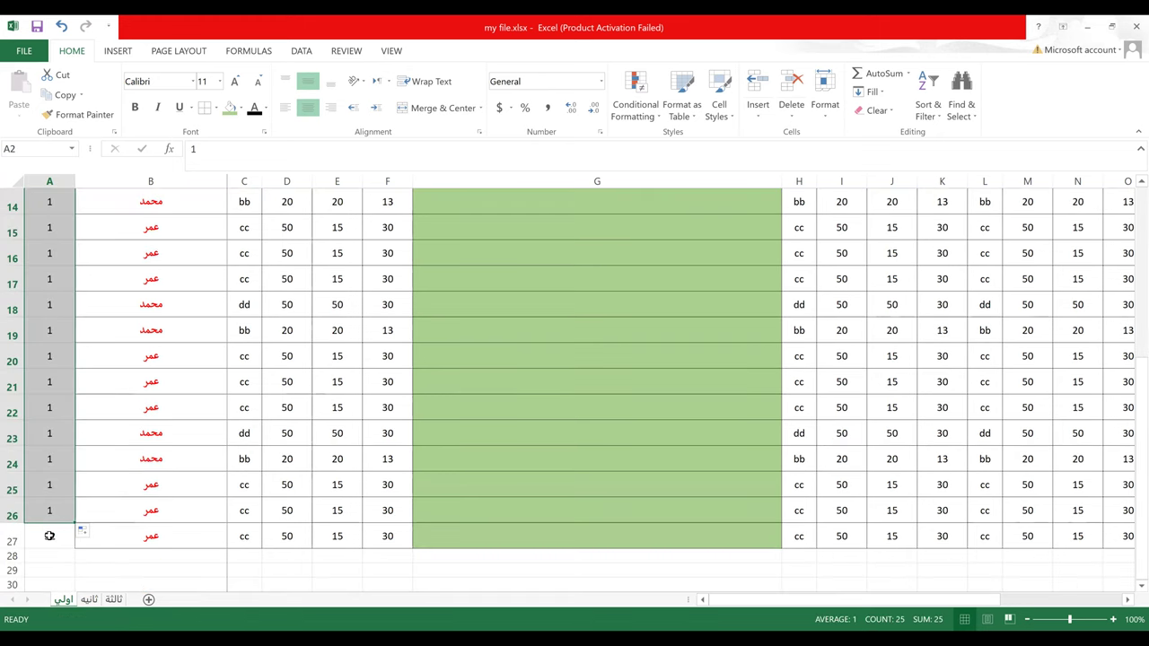
left_click(49, 536)
type("1")
left_click(50, 536)
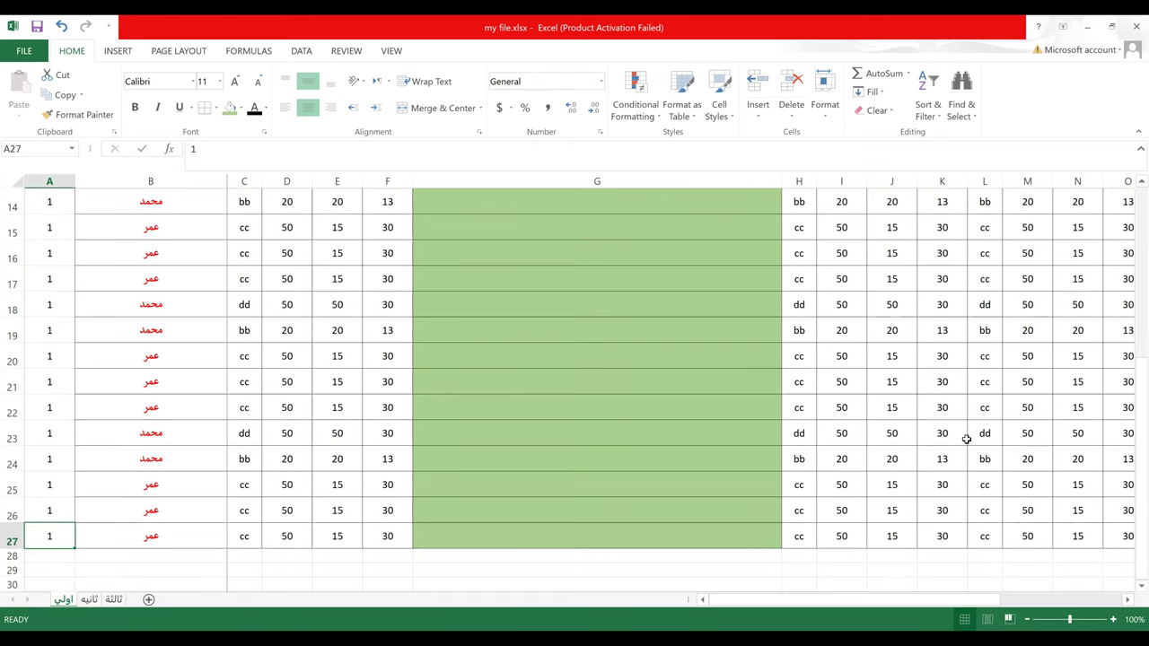
Step: Change A3 to 3 and fill the odd series 1, 3, 5… down to row 27
left_click_drag(1133, 409, 1133, 202)
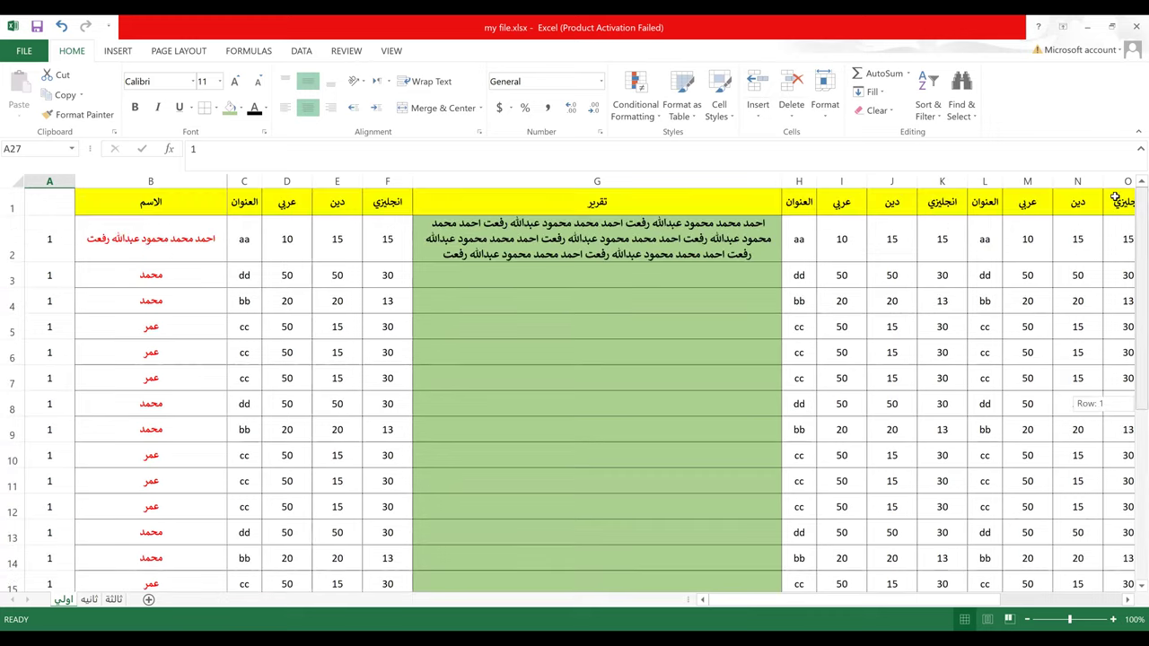
left_click(56, 248)
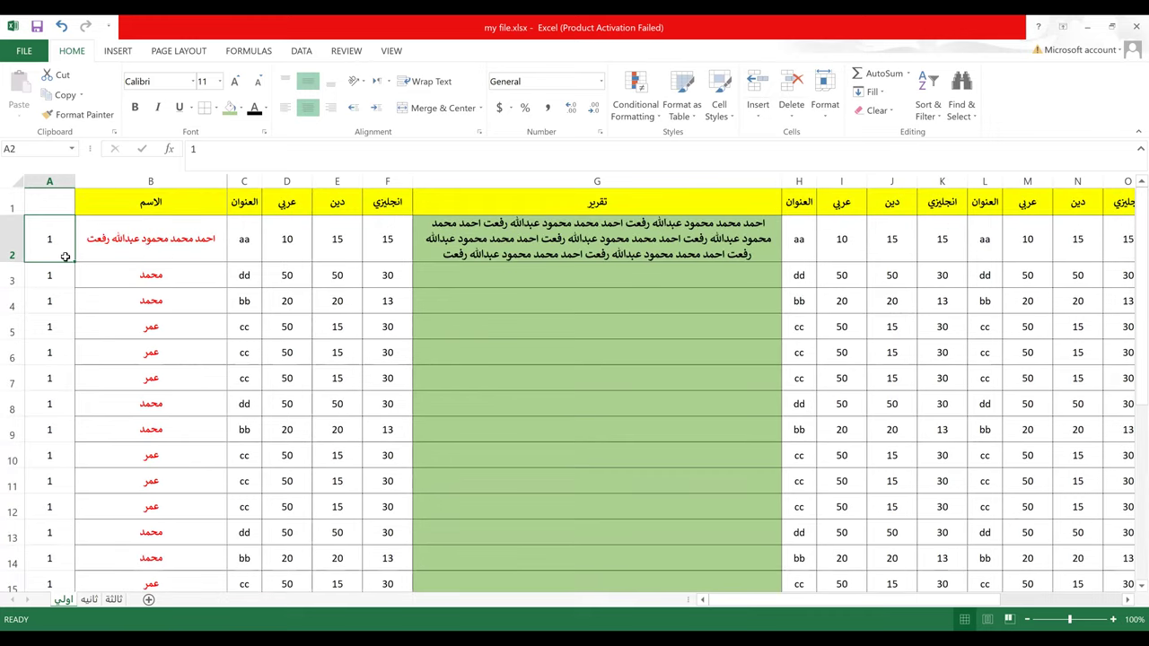
left_click(73, 264)
left_click(53, 274)
type("3")
mouse_move(53, 256)
left_mouse_down()
mouse_move(54, 277)
mouse_move(74, 286)
left_mouse_up()
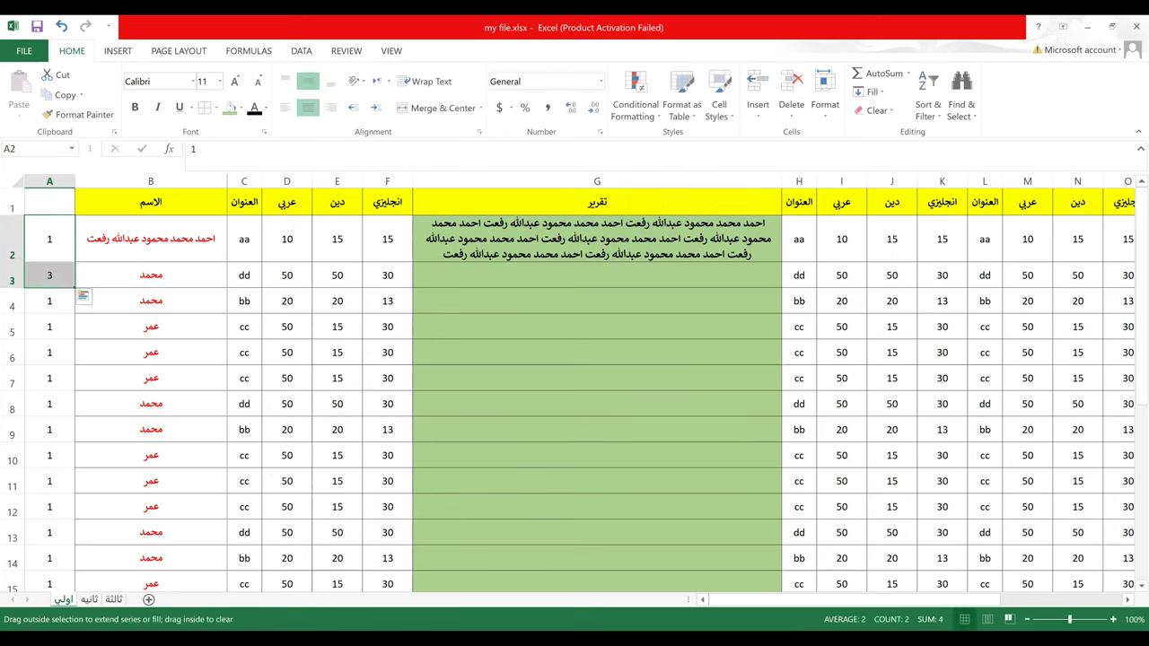
left_click_drag(51, 502, 51, 513)
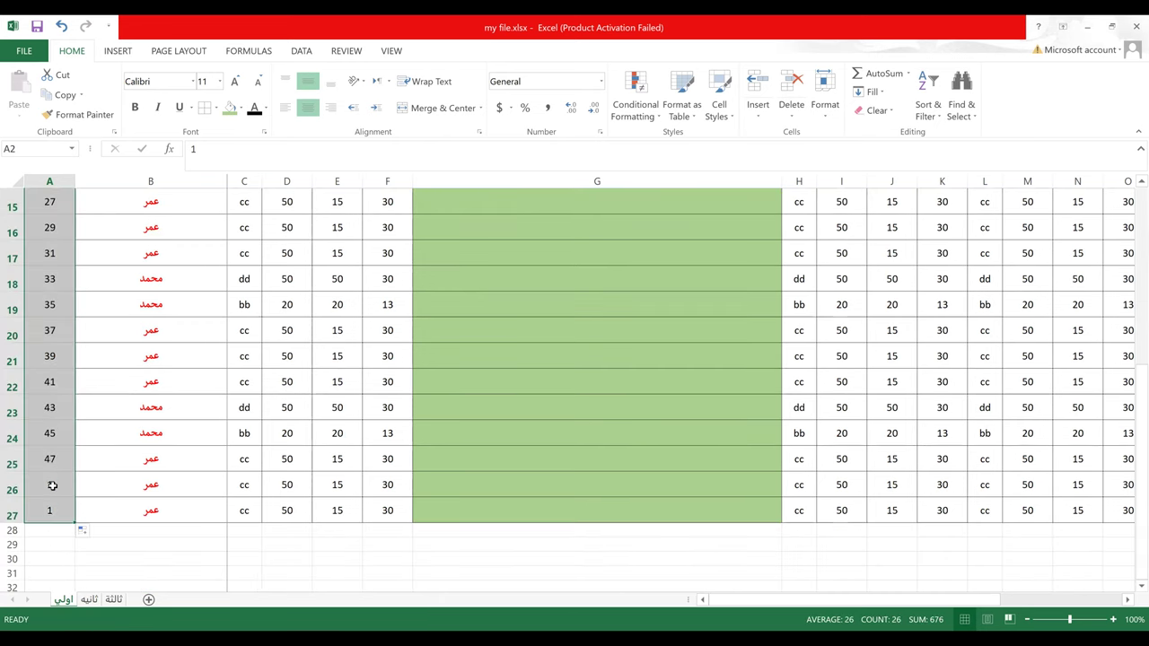
left_click(52, 460)
Step: Scroll back up and step down column A to verify the odd numbering
left_click_drag(1140, 471, 1125, 190)
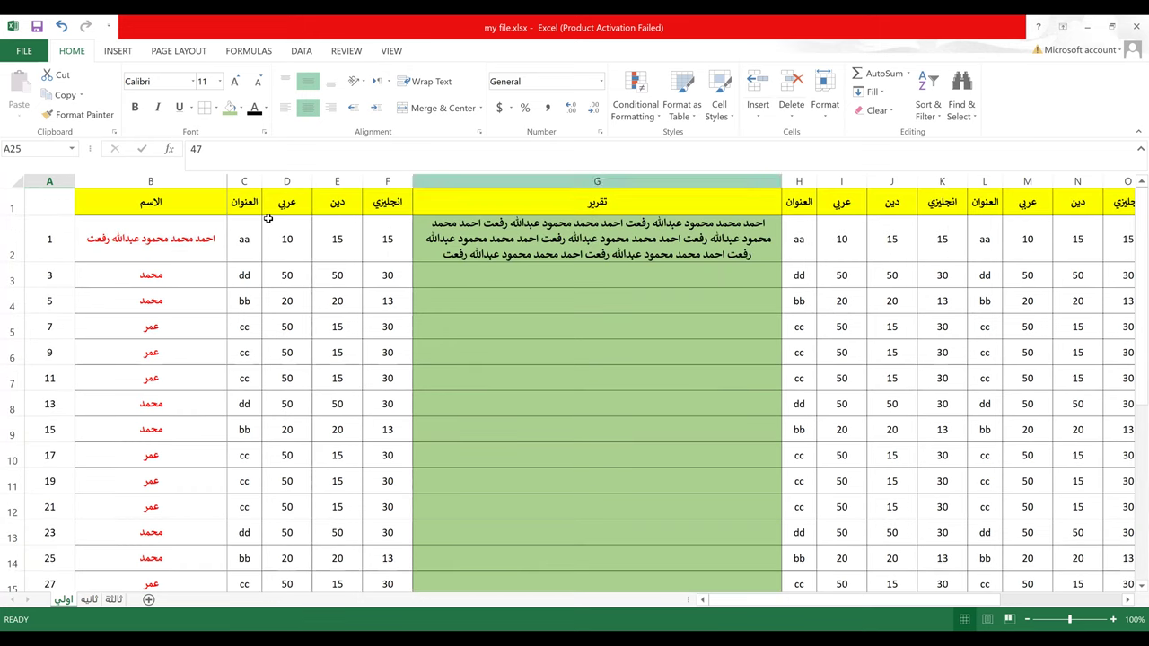
left_click(54, 232)
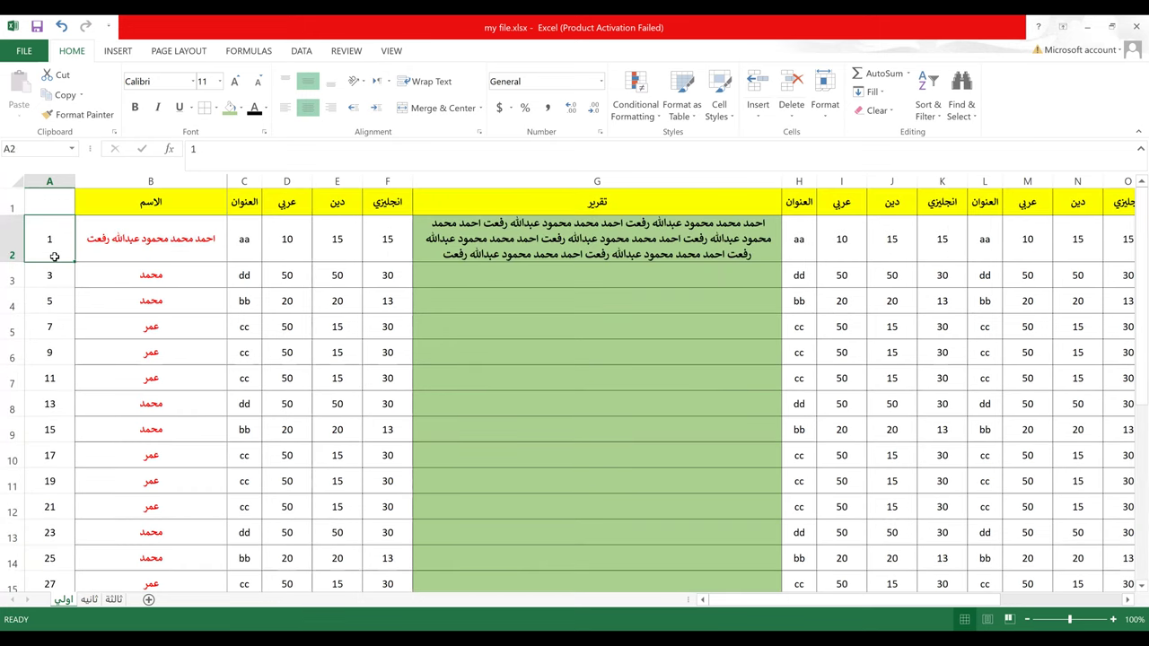
key("Down")
key("Down")
key("Down")
key("Down")
key("Down")
key("Down")
key("Down")
key("Down")
key("Down")
key("Down")
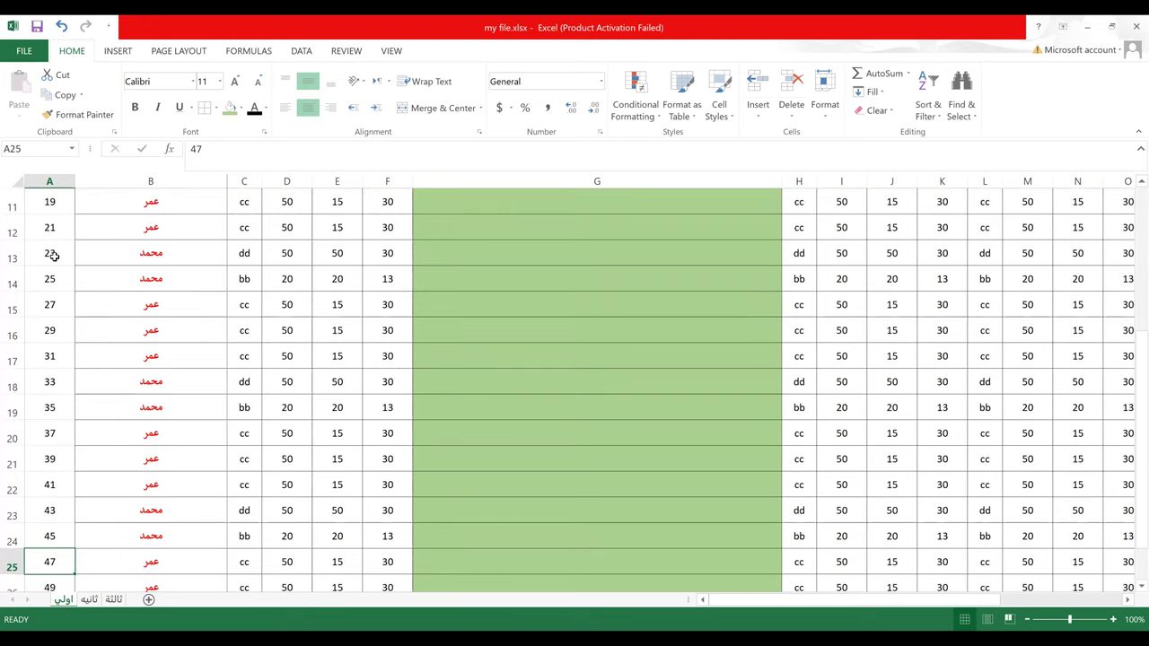
key("Down")
key("Down")
key("Down")
key("Down")
key("Down")
key("Down")
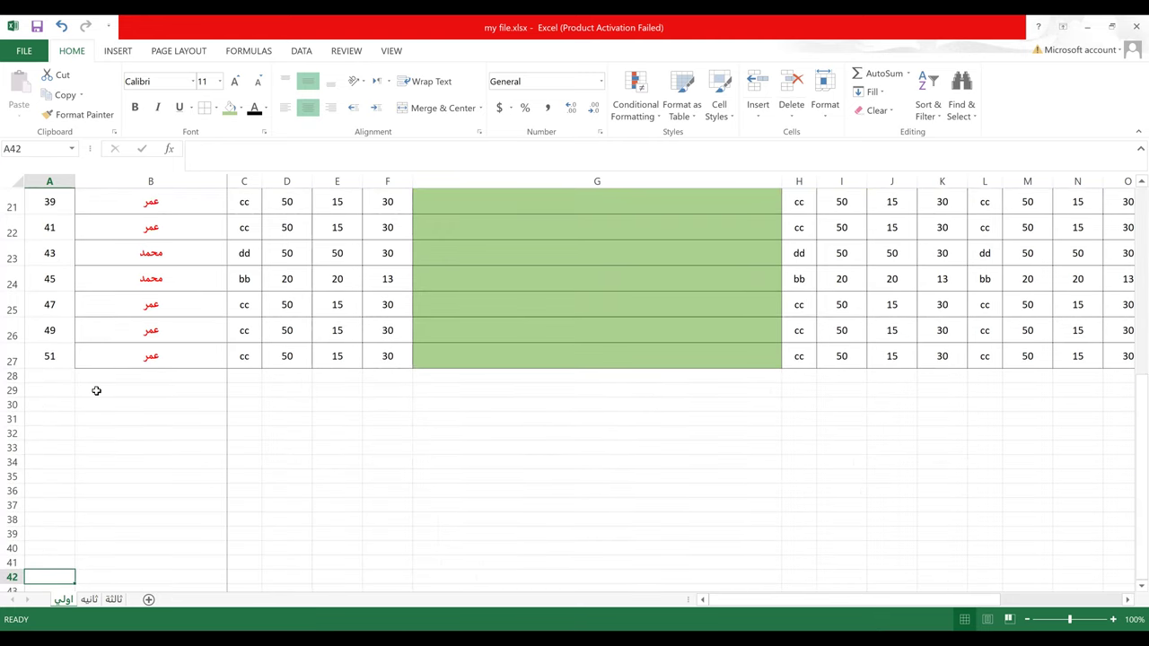
Step: Enter يناير in B29 and فبراير in B30, fixing the typing mistakes
left_click(108, 385)
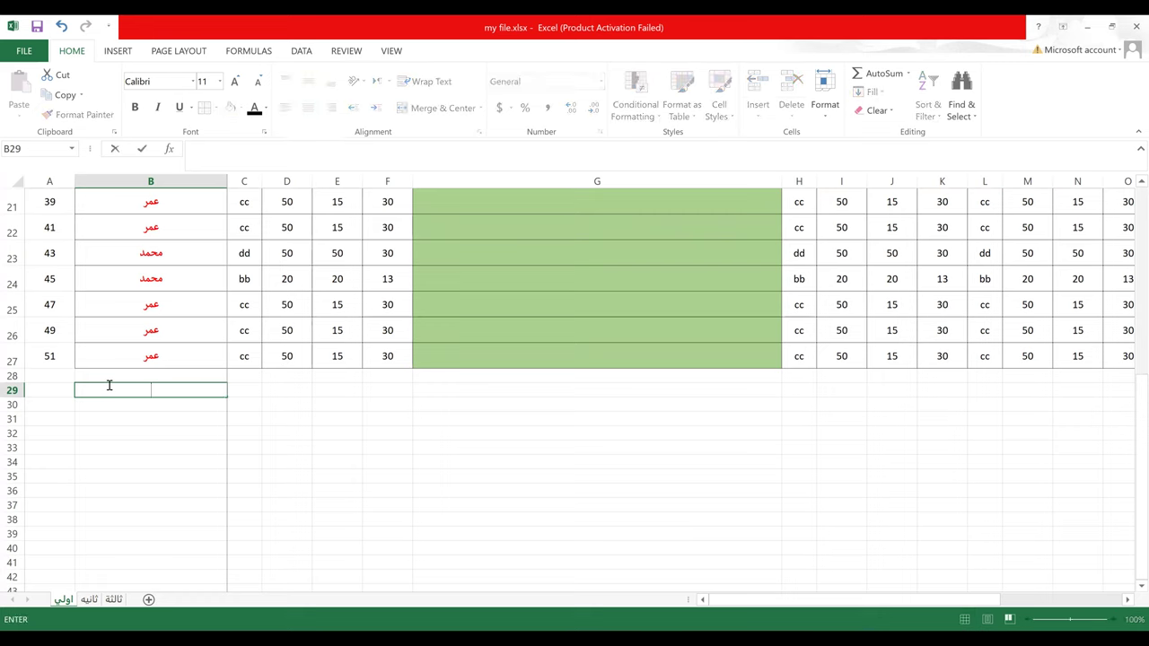
type("abcd")
key("BackSpace")
key("BackSpace")
key("BackSpace")
key("BackSpace")
type("يناير")
key("BackSpace")
key("BackSpace")
key("BackSpace")
type("ناير")
key("Return")
type("فبرايس")
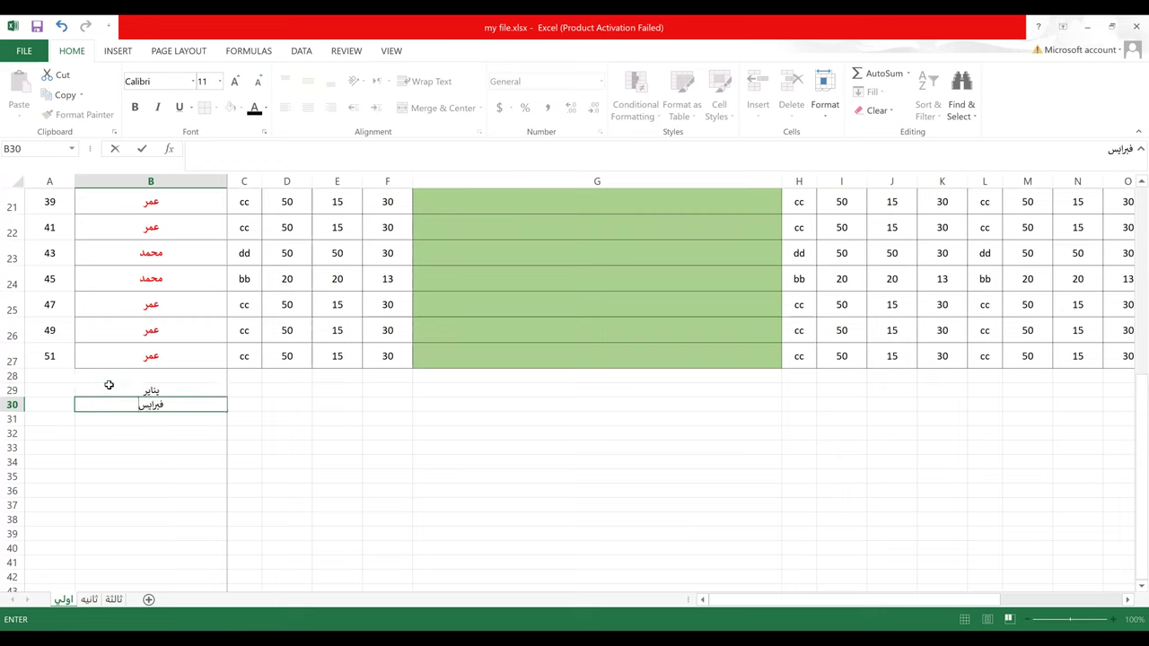
key("BackSpace")
type("ر")
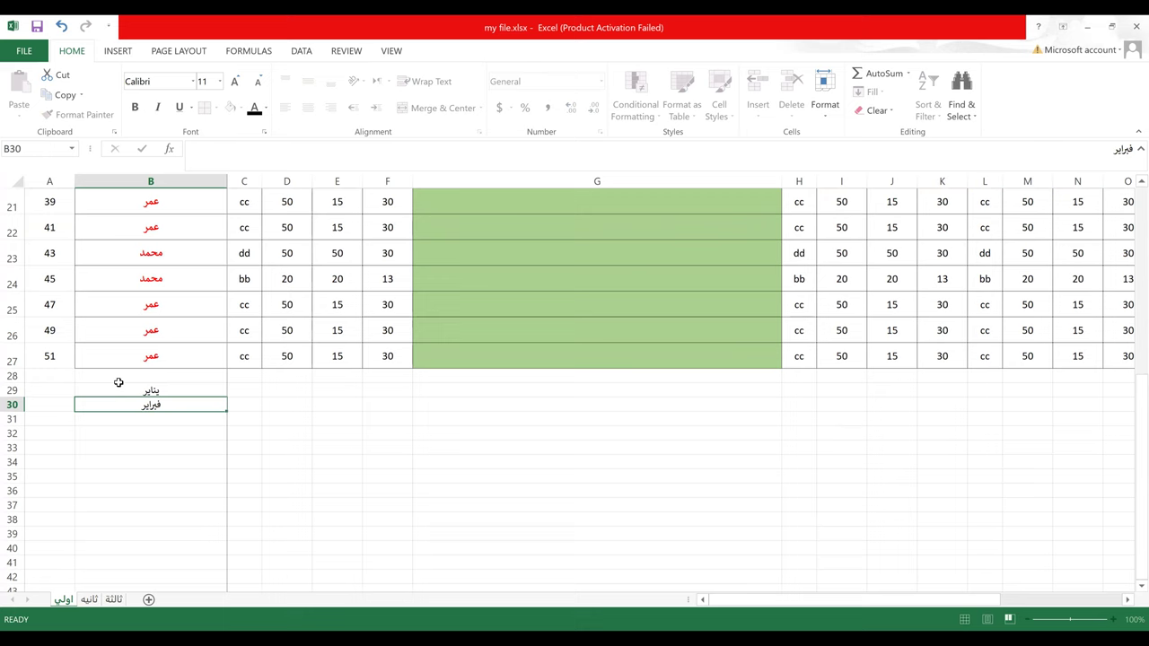
key("Return")
Step: Try filling the two month names down column B, then undo the fill
mouse_move(135, 384)
left_mouse_down()
mouse_move(131, 408)
mouse_move(218, 405)
mouse_move(220, 536)
left_mouse_up()
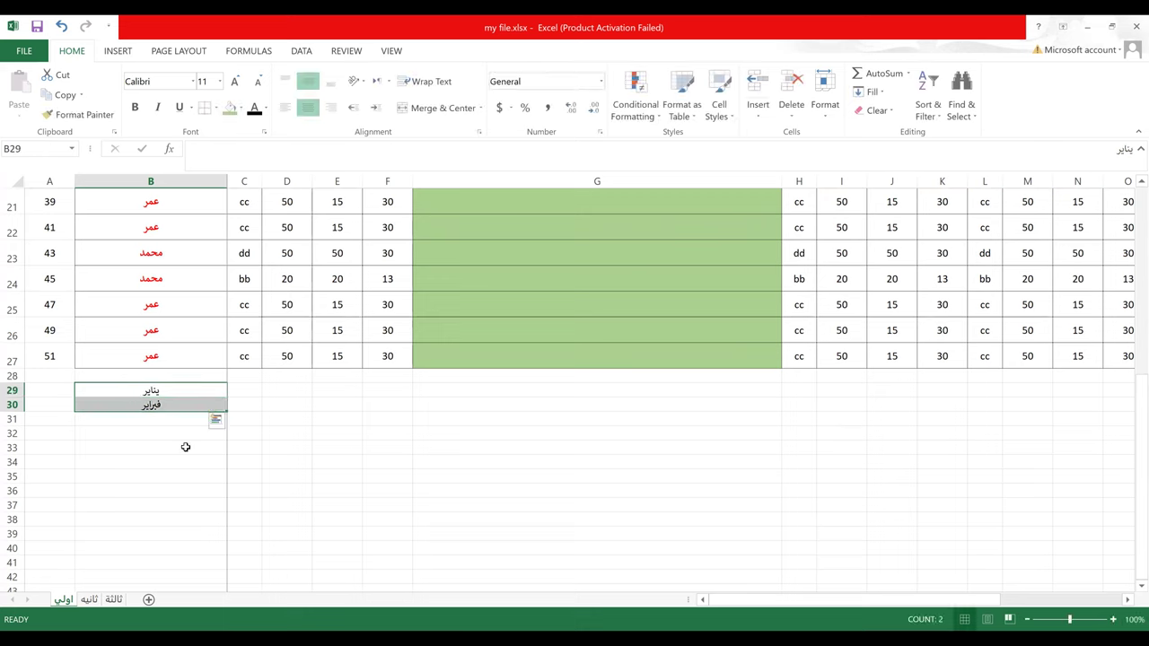
left_click_drag(154, 405, 158, 413)
left_click(158, 410)
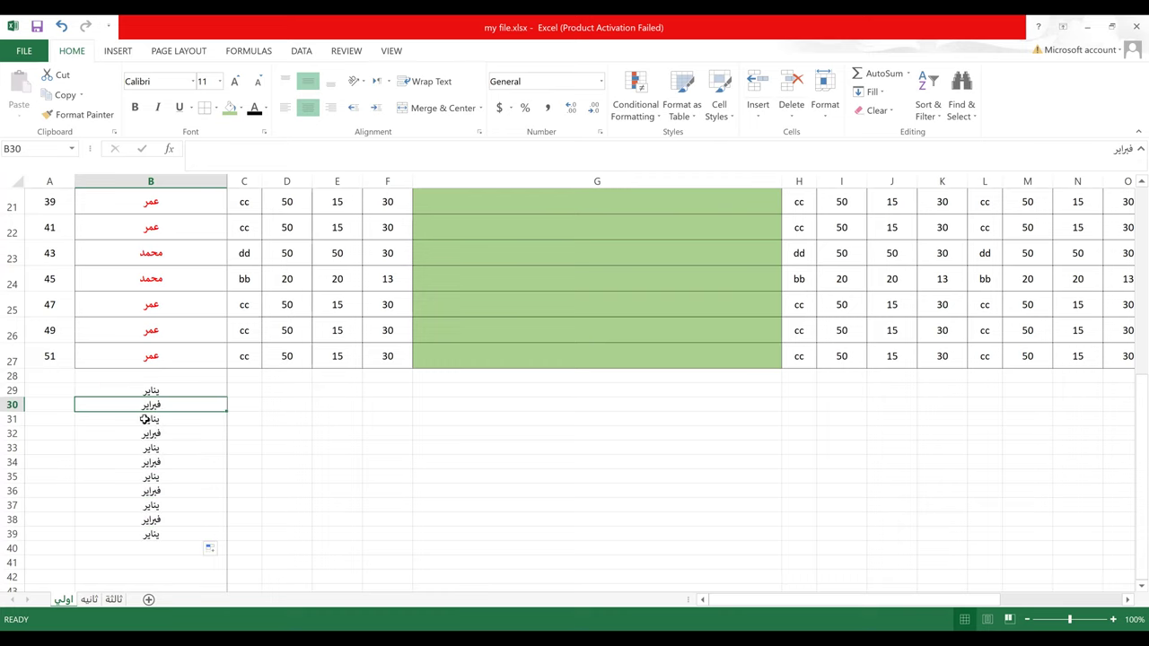
key("ctrl+z")
Step: Add مارس in B31, try extending the three months downward, then undo it
left_click(158, 419)
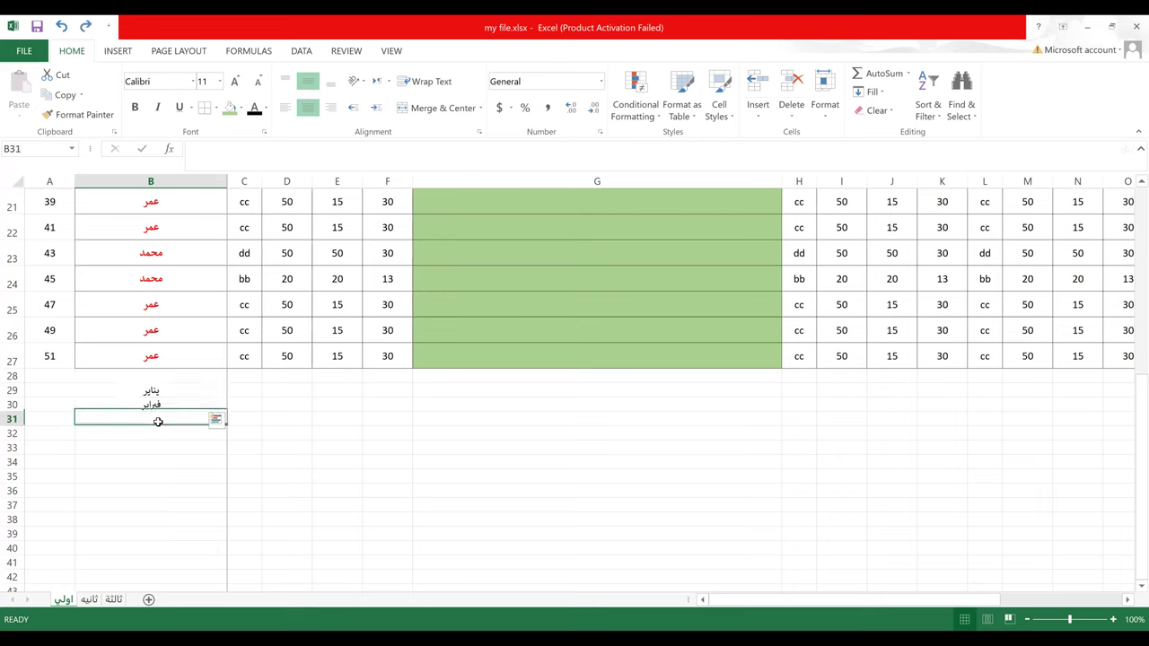
type("مارس")
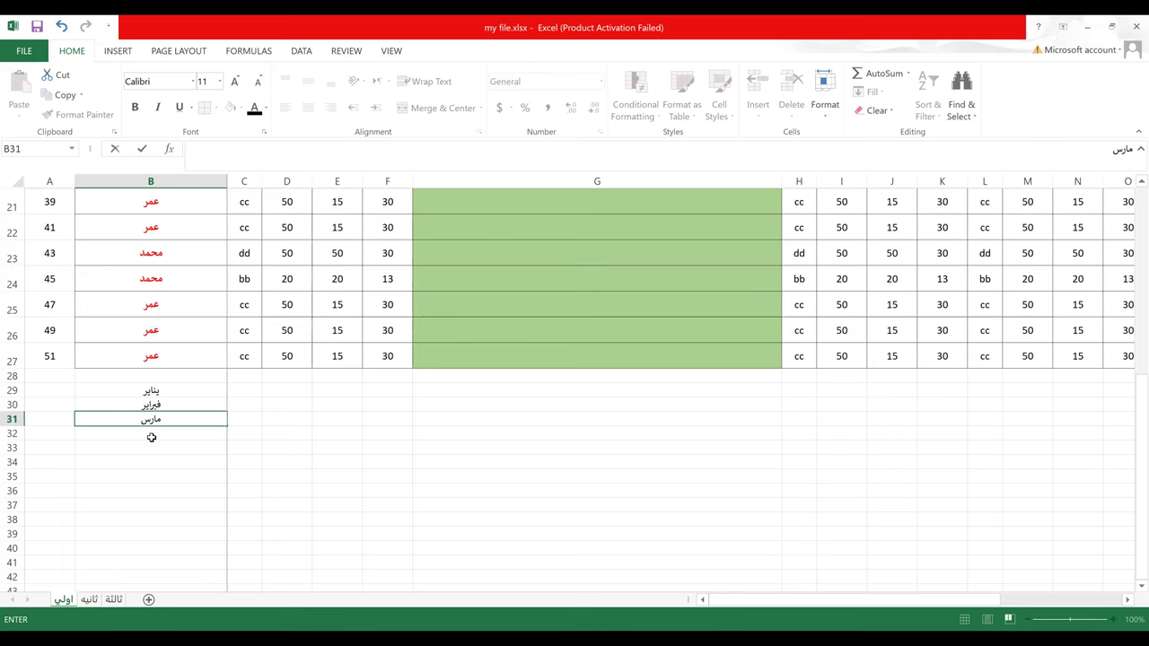
left_click(152, 437)
left_click_drag(150, 391, 183, 419)
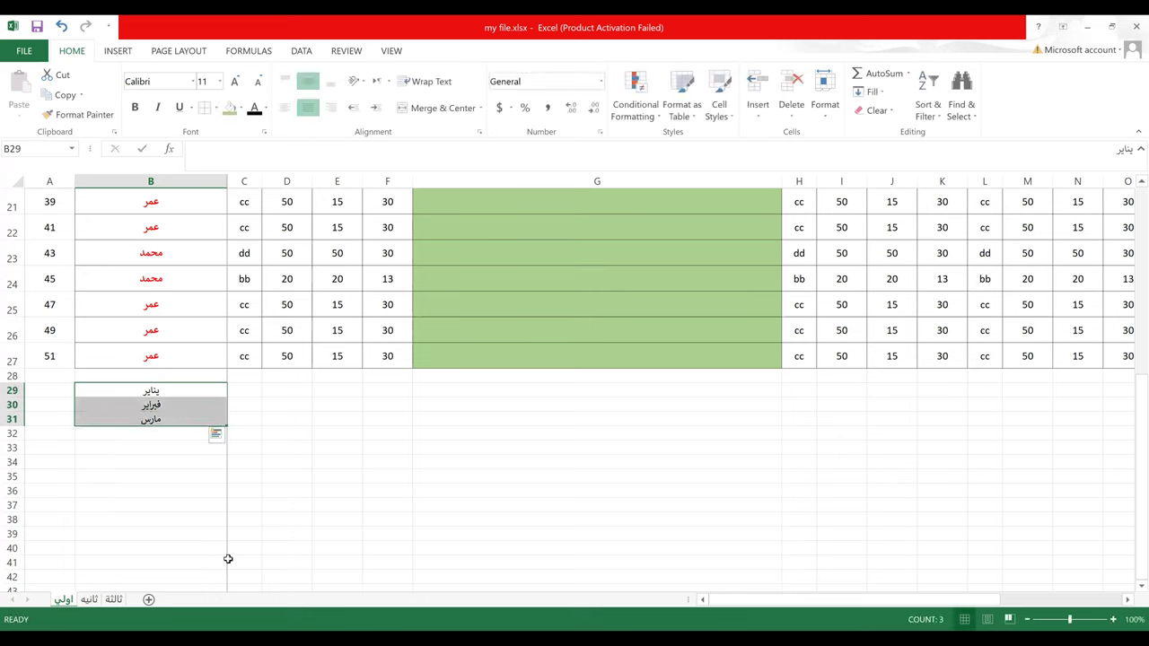
left_click_drag(227, 426, 228, 559)
key("ctrl+z")
Step: Enter يناير and فبراير across C30:D30
left_click(246, 404)
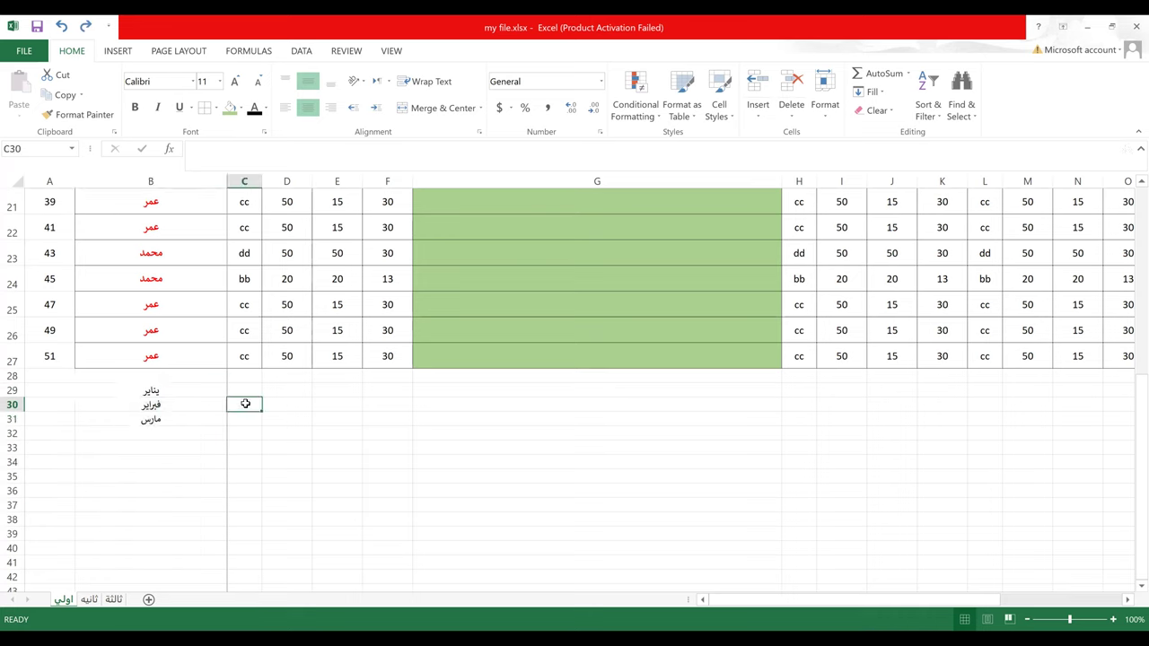
type("يناير")
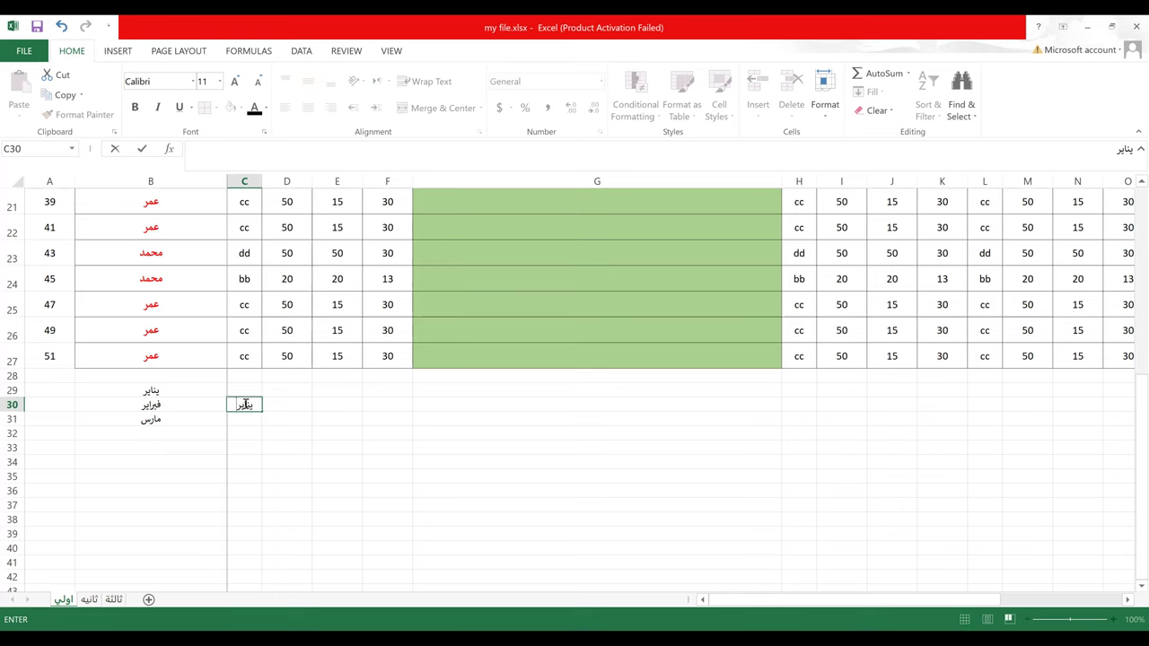
key("Tab")
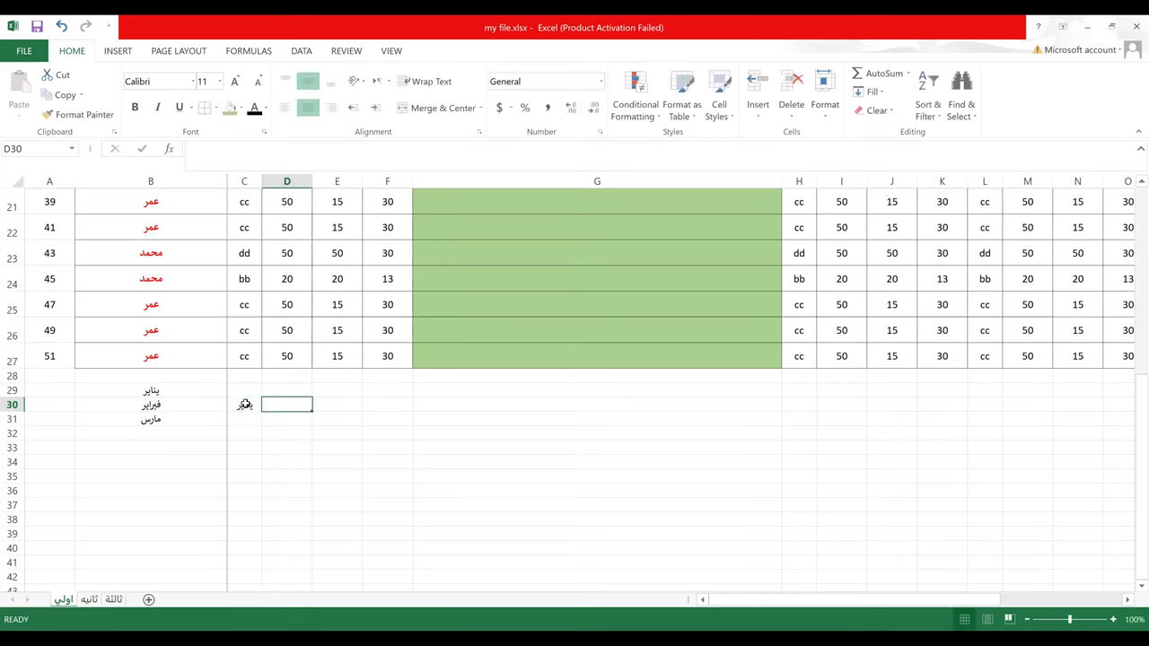
type("فبراير")
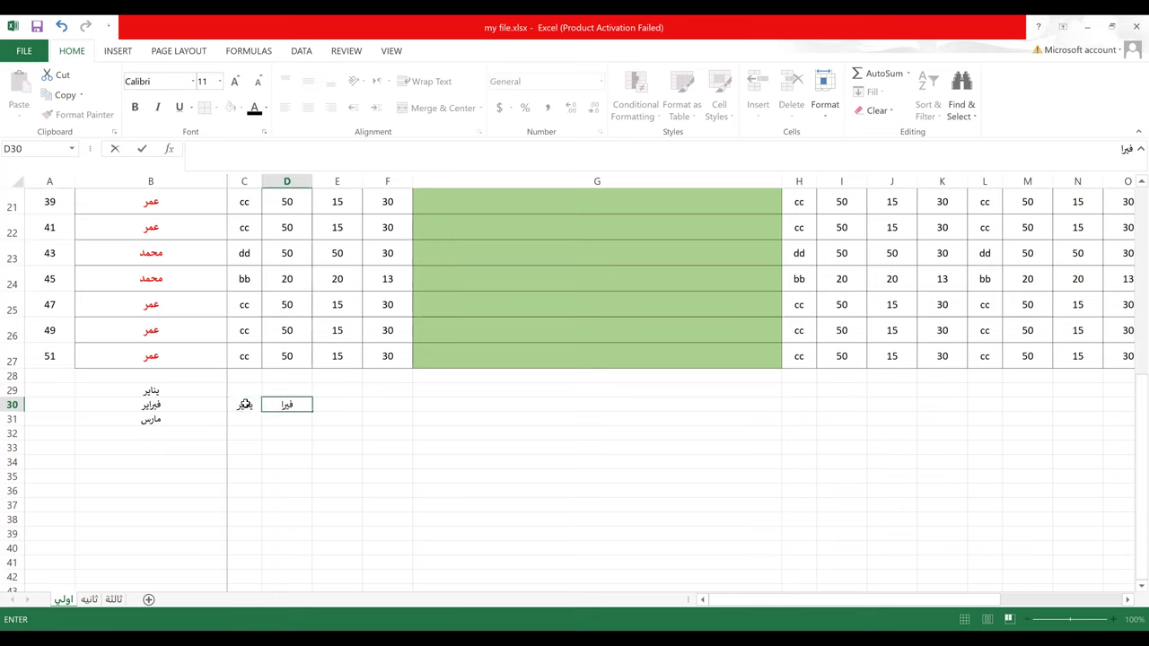
key("Tab")
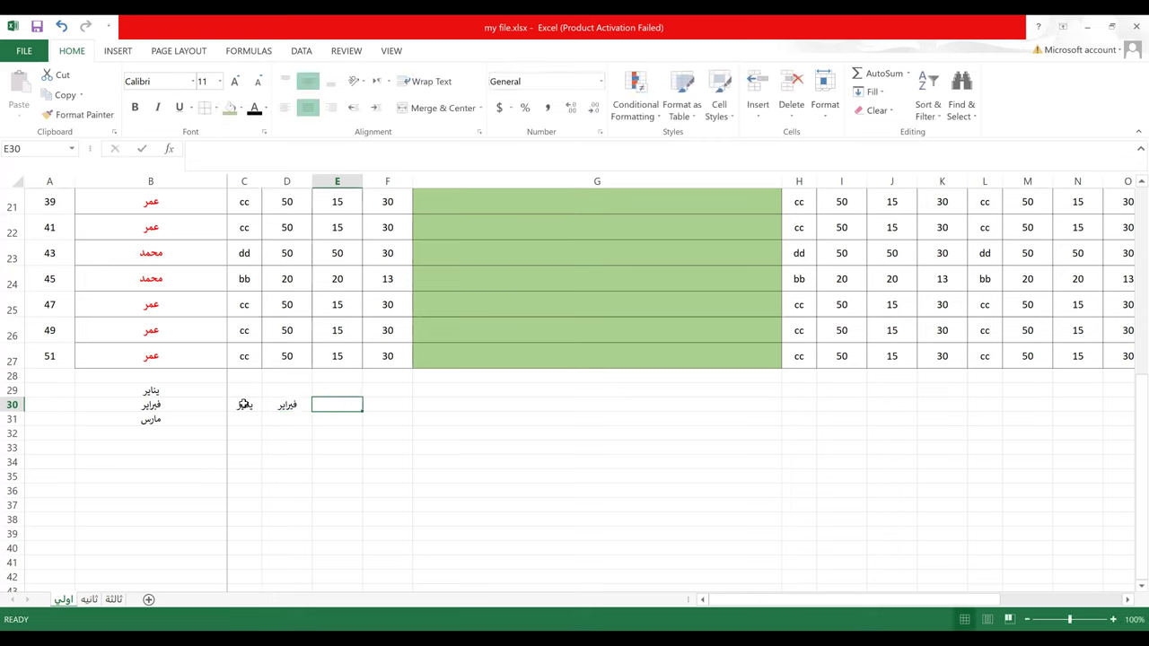
key("Left")
key("F2")
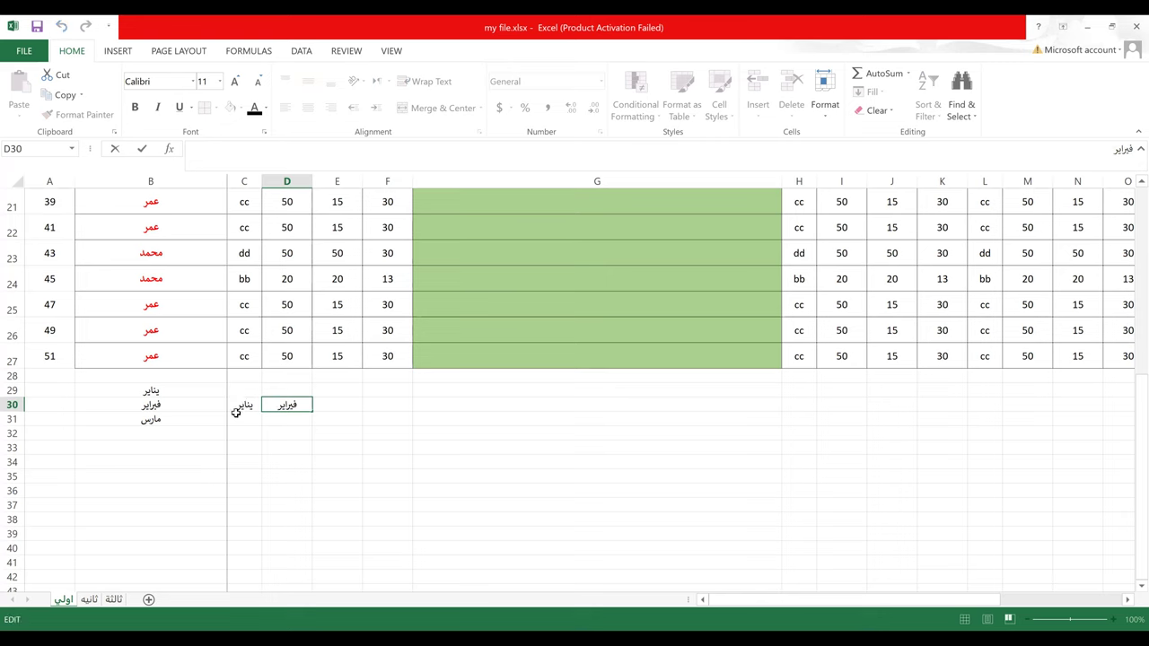
left_click(330, 487)
left_click_drag(245, 405, 777, 405)
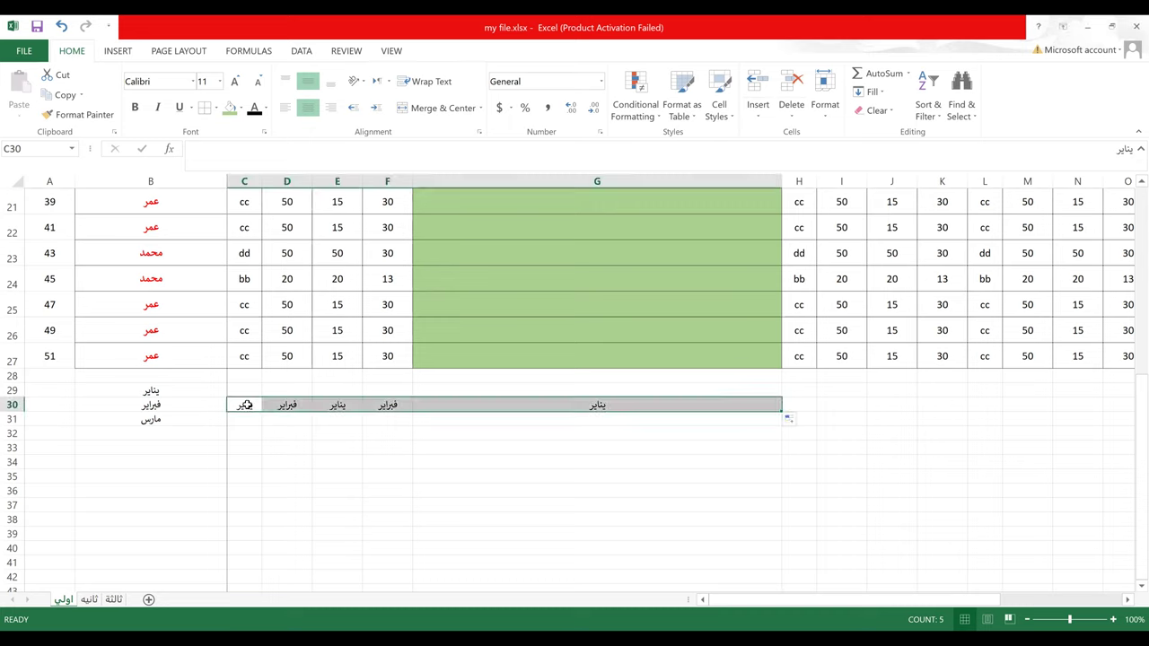
Step: Replace the row-30 entries with January in C30 and February in D30
key("BackSpace")
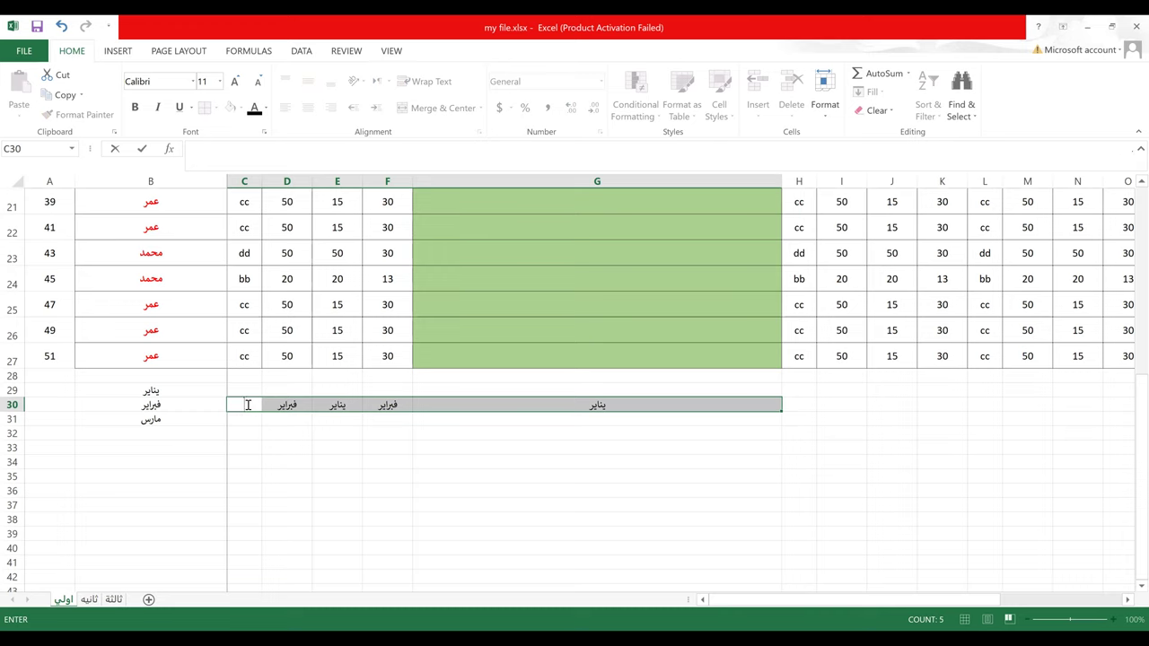
type("January")
key("Right")
type("Fe")
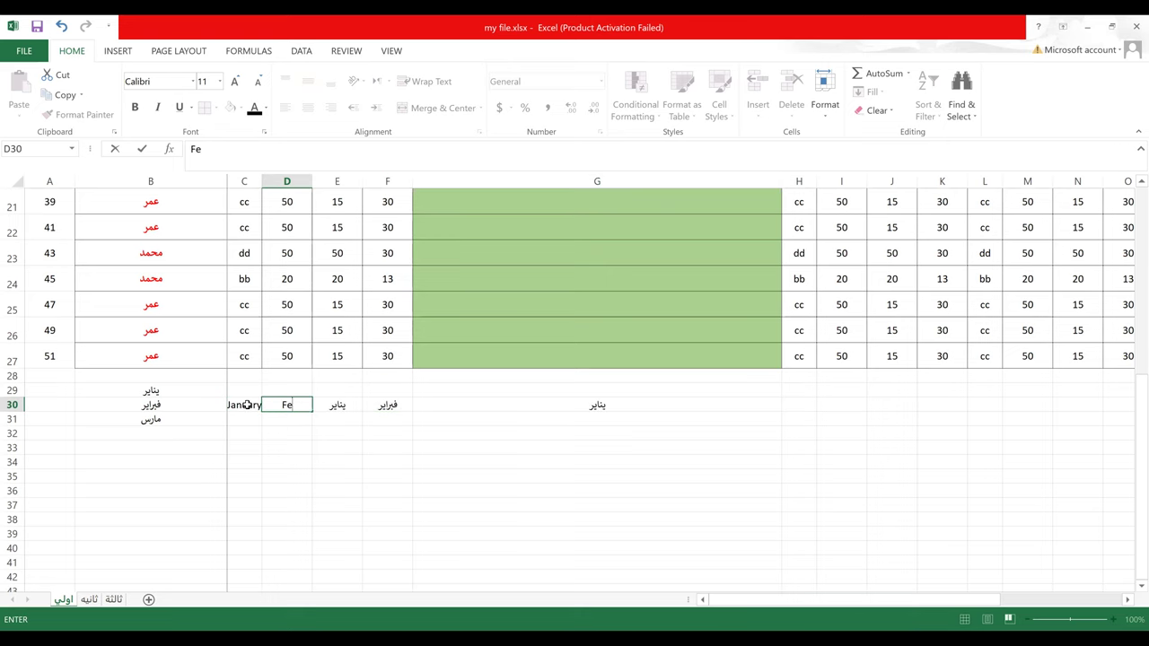
type("bruary")
left_click(255, 405)
left_click_drag(281, 405, 833, 410)
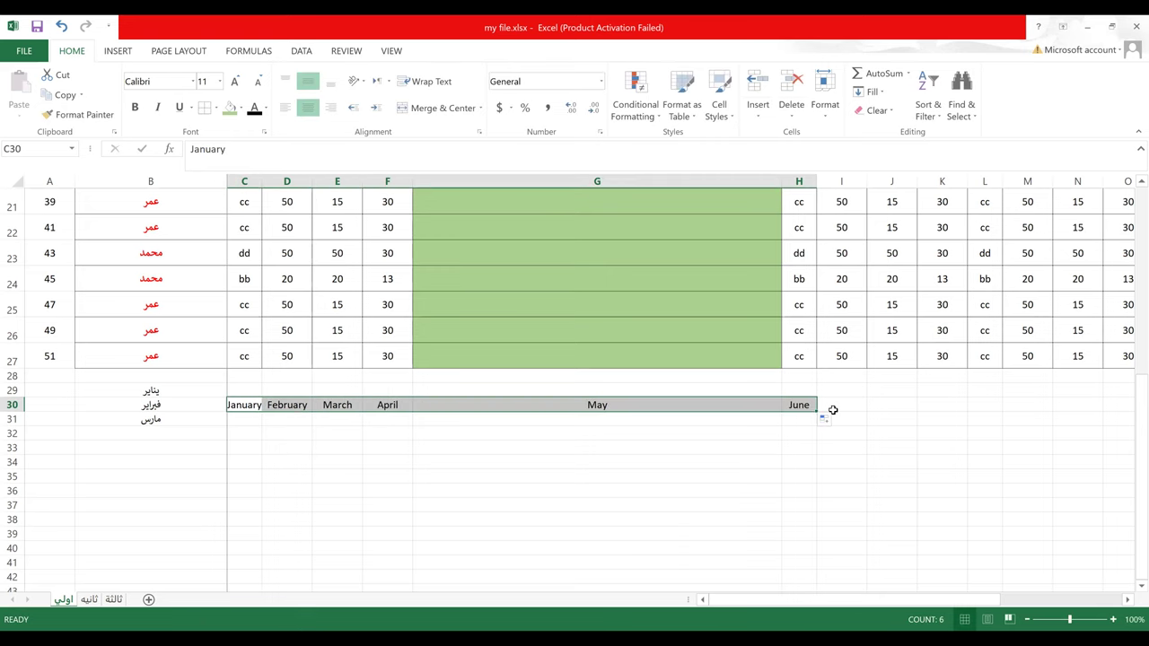
Step: Clear the Arabic month names from B29:B31 and select the English months in row 30
left_click_drag(186, 393, 184, 421)
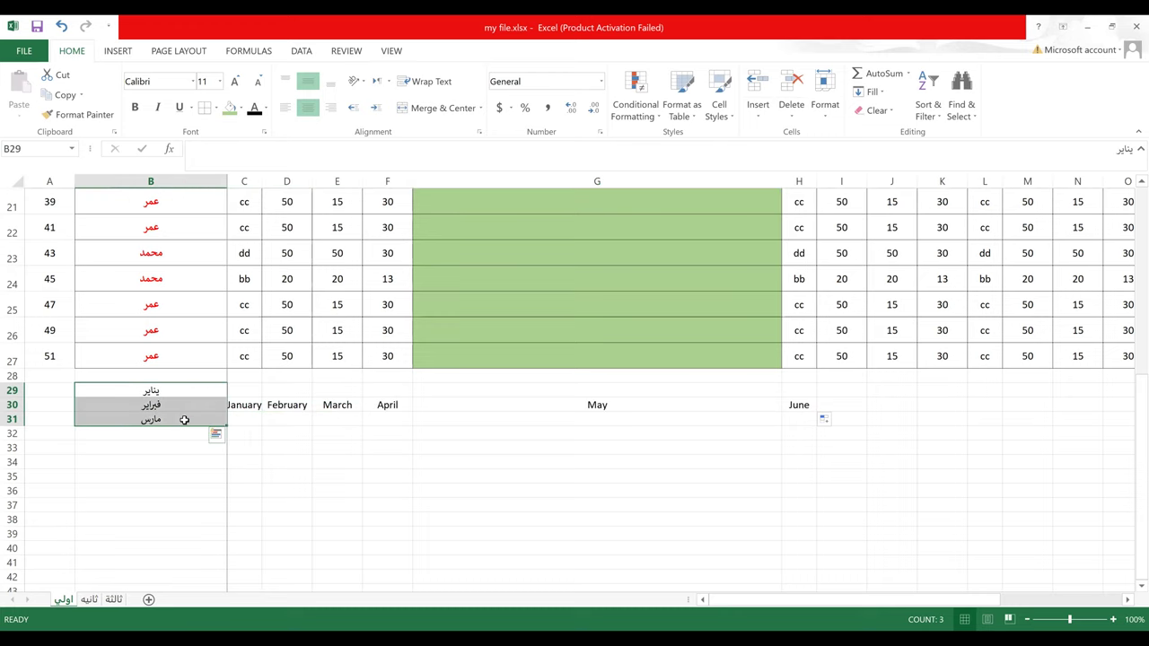
left_click(184, 420)
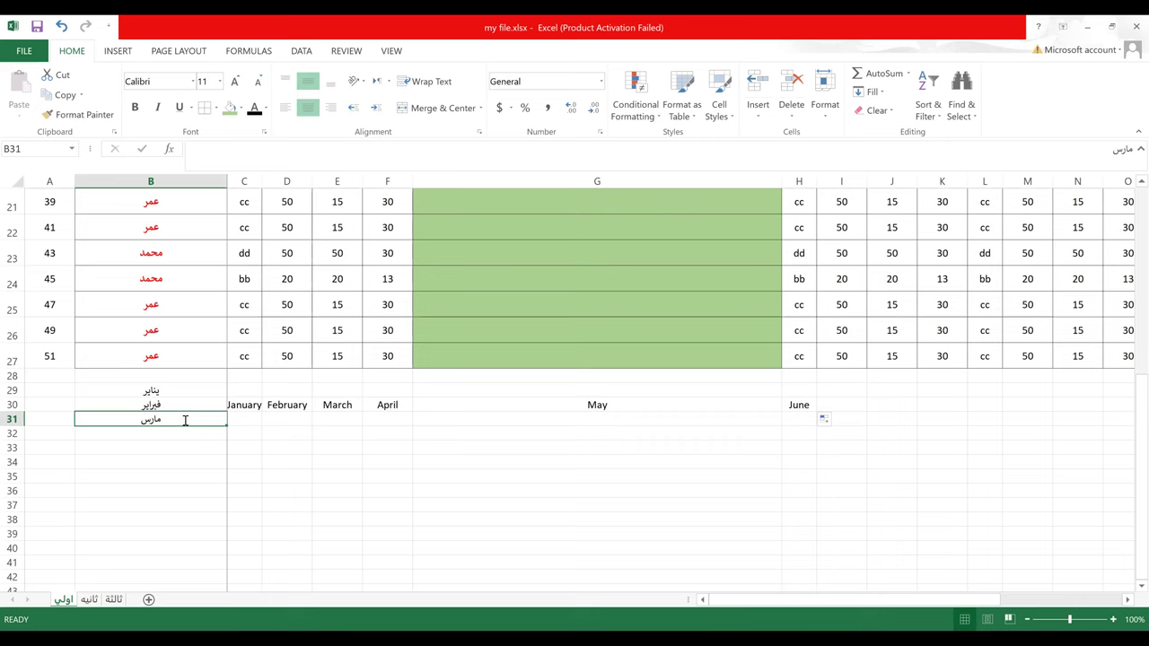
key("BackSpace")
key("Up")
key("BackSpace")
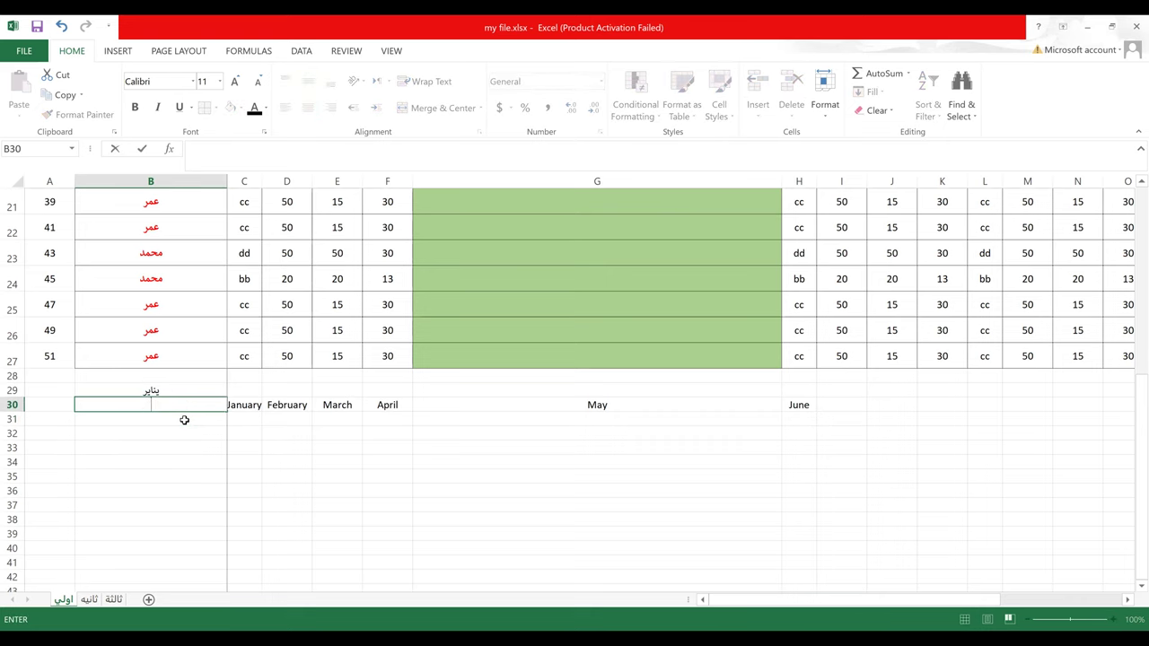
key("Up")
key("BackSpace")
mouse_move(249, 405)
left_mouse_down()
mouse_move(722, 390)
mouse_move(787, 405)
left_mouse_up()
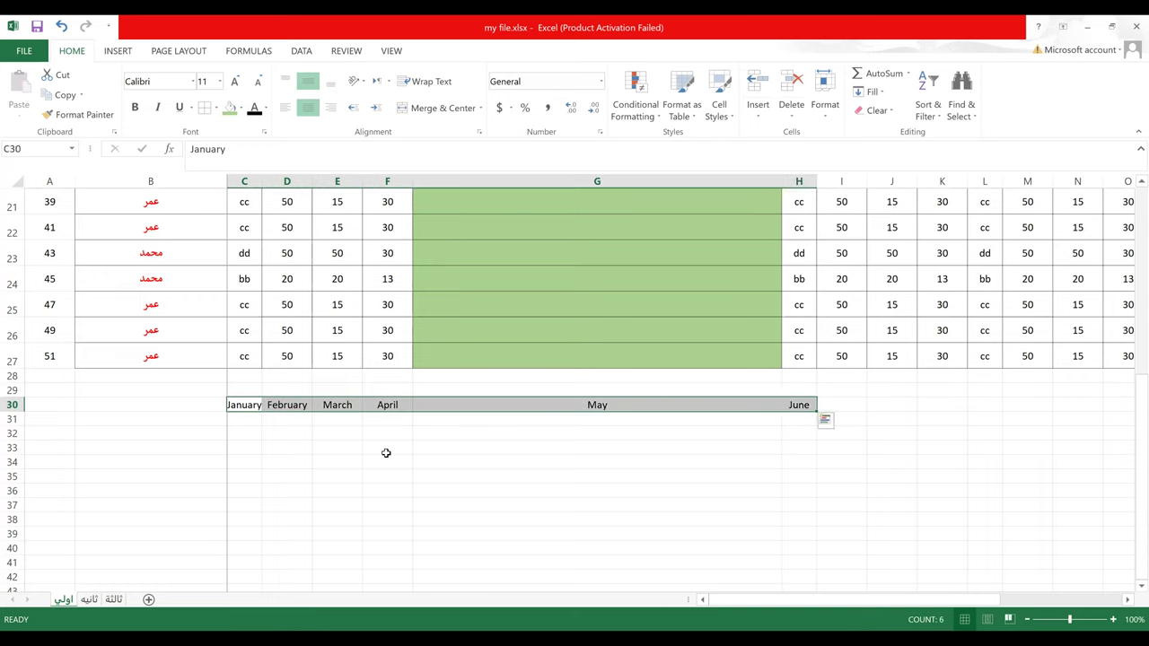
Step: Widen column C slightly and move to cell C32 under January
left_click(257, 432)
left_click(247, 416)
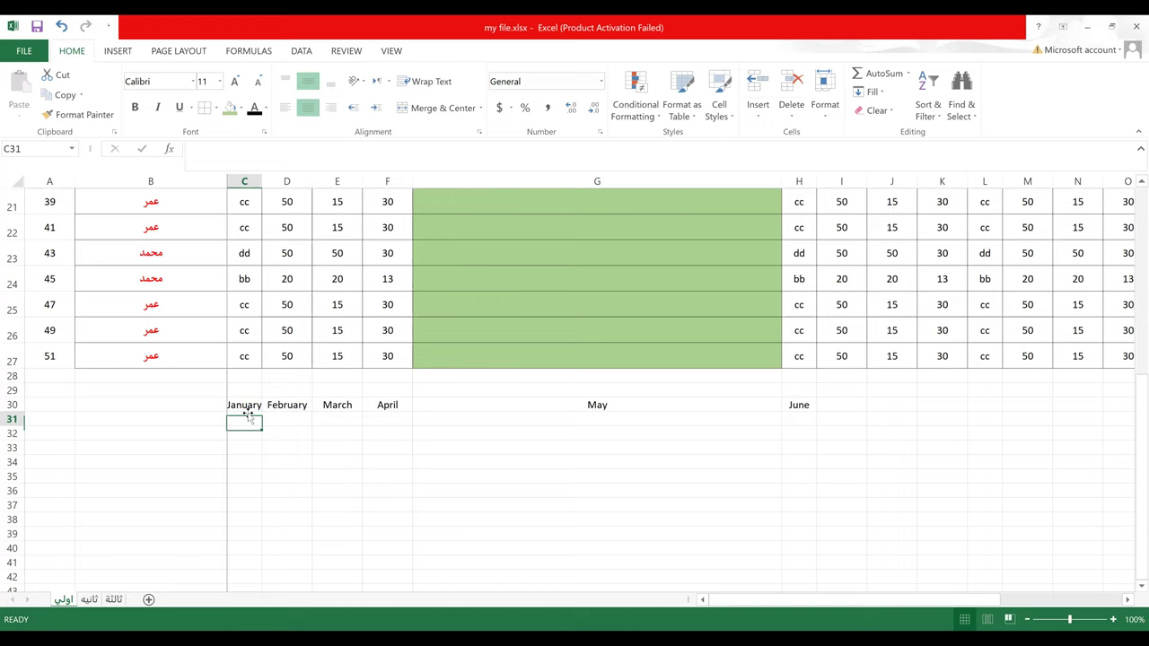
left_click(260, 402)
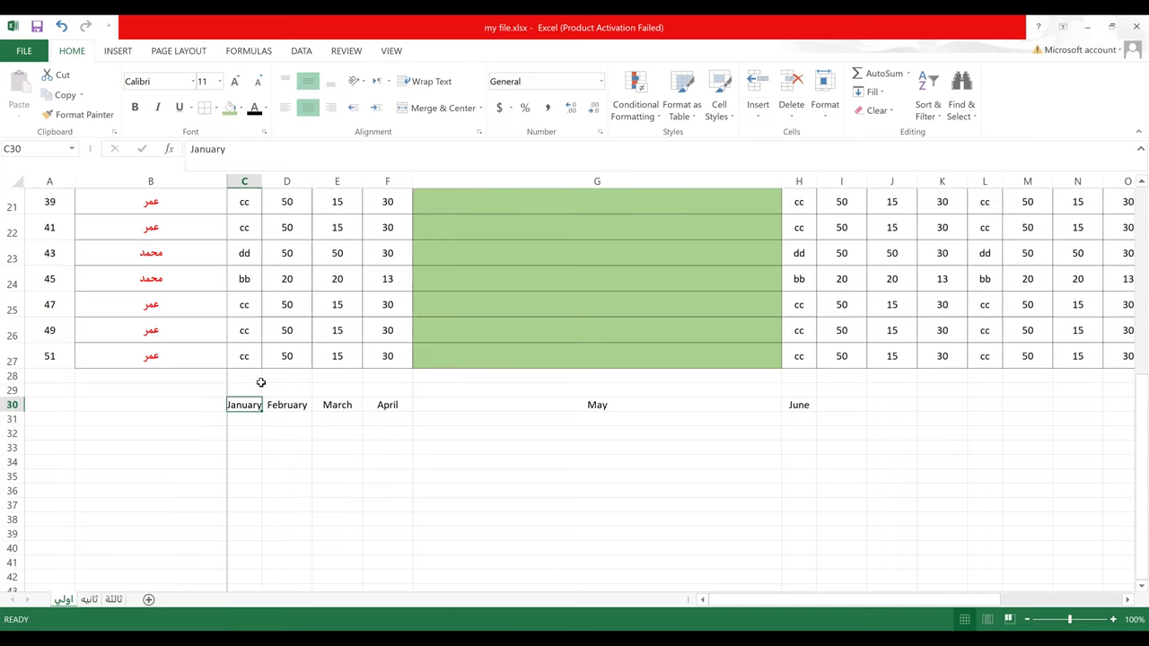
left_click_drag(262, 181, 264, 182)
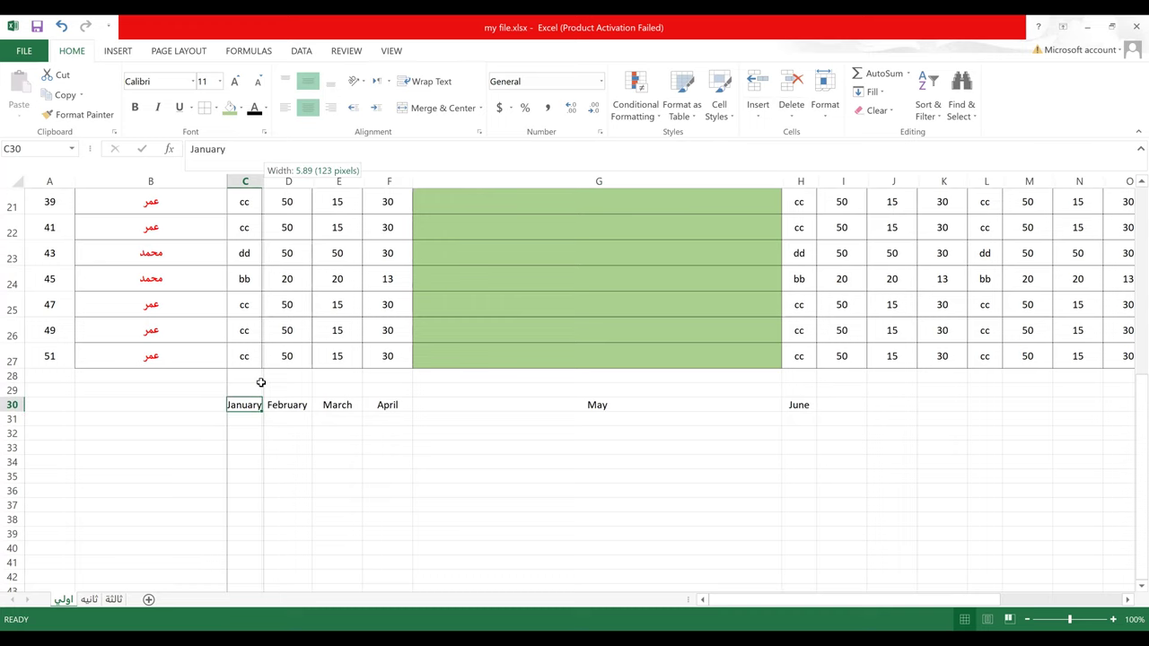
left_click(250, 420)
key("Down")
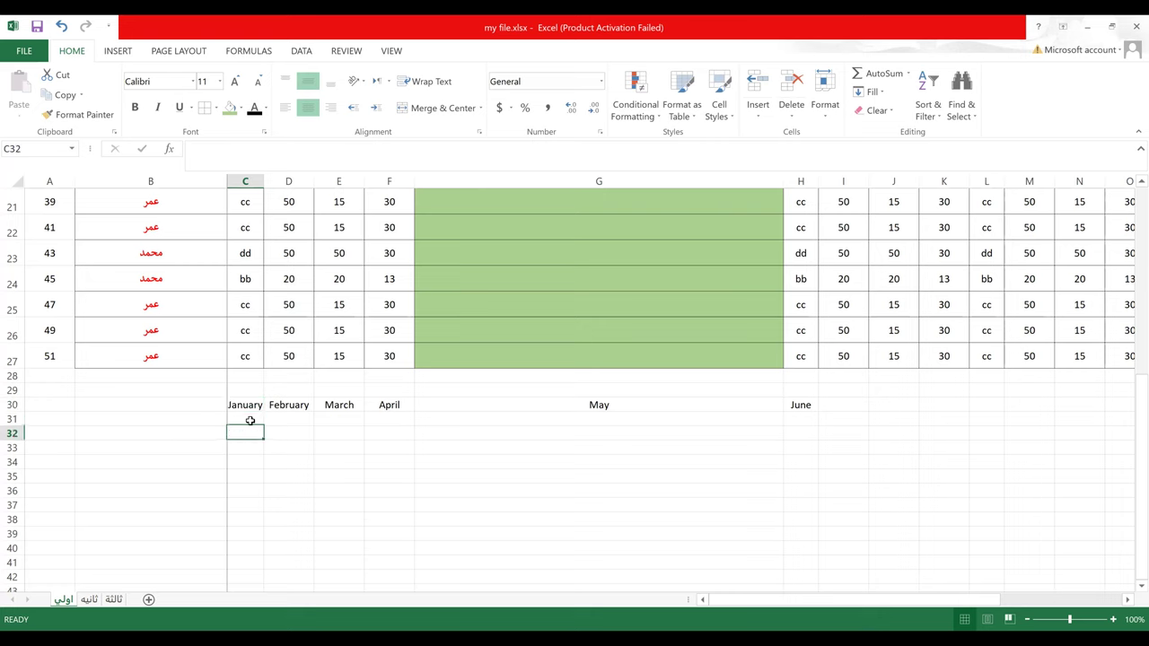
Step: Enter 2005 and 2010 in C32:D32 and extend the five-year series through H32
type("2005")
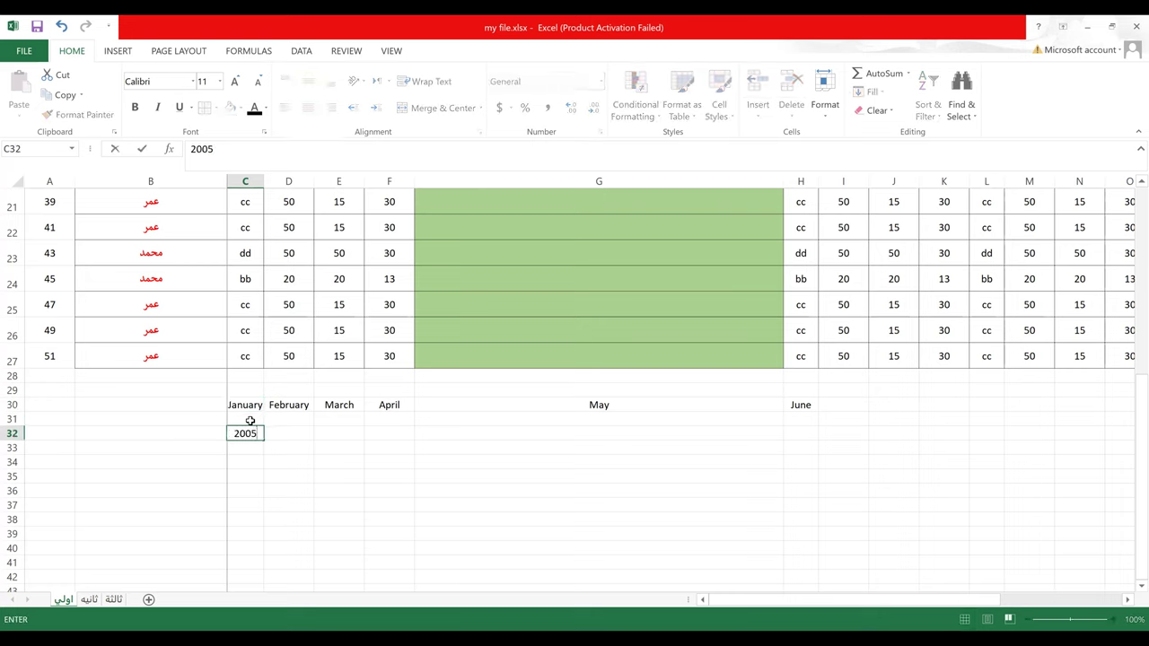
key("Tab")
type("2010")
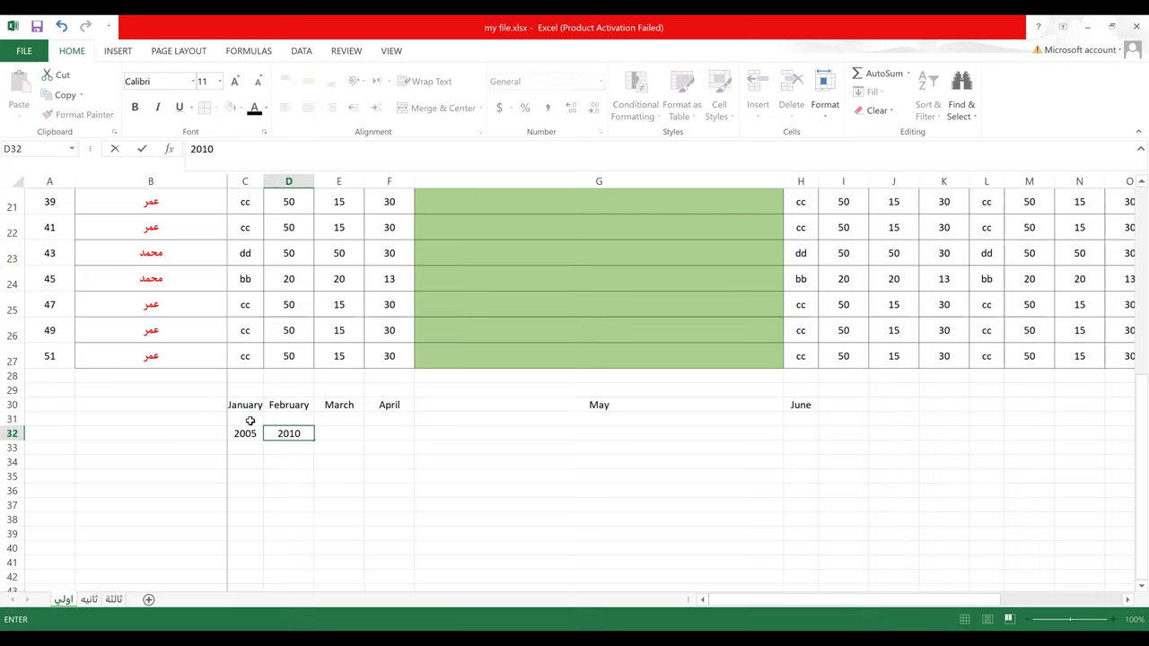
key("Return")
key("Up")
left_click_drag(238, 433, 287, 434)
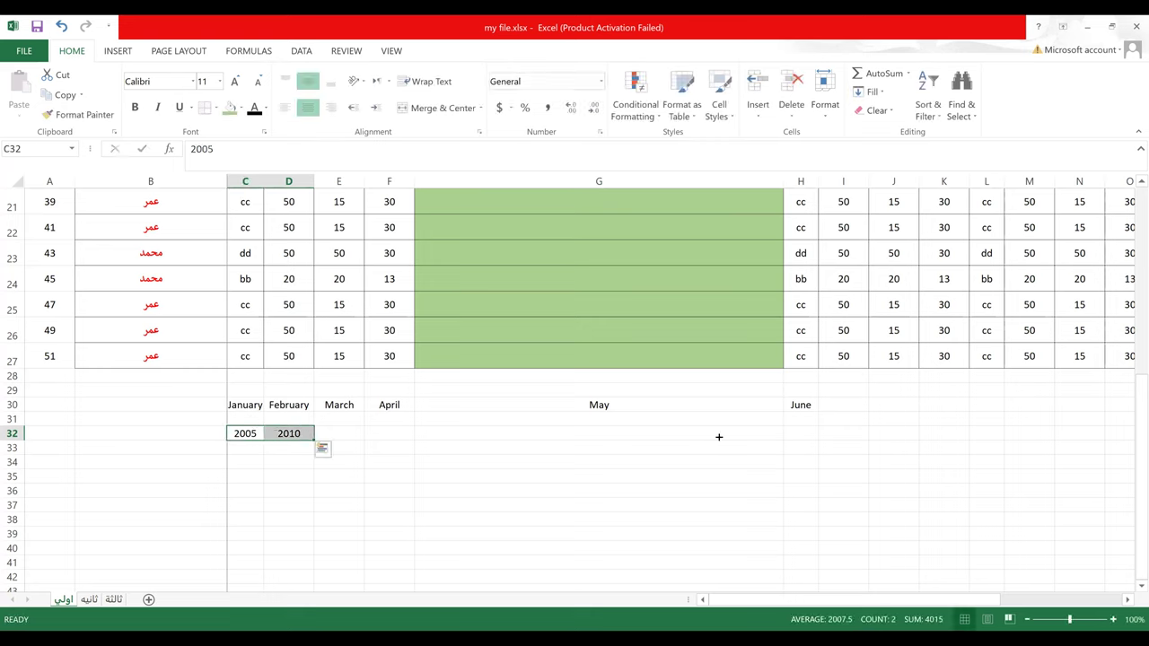
left_click_drag(718, 437, 819, 436)
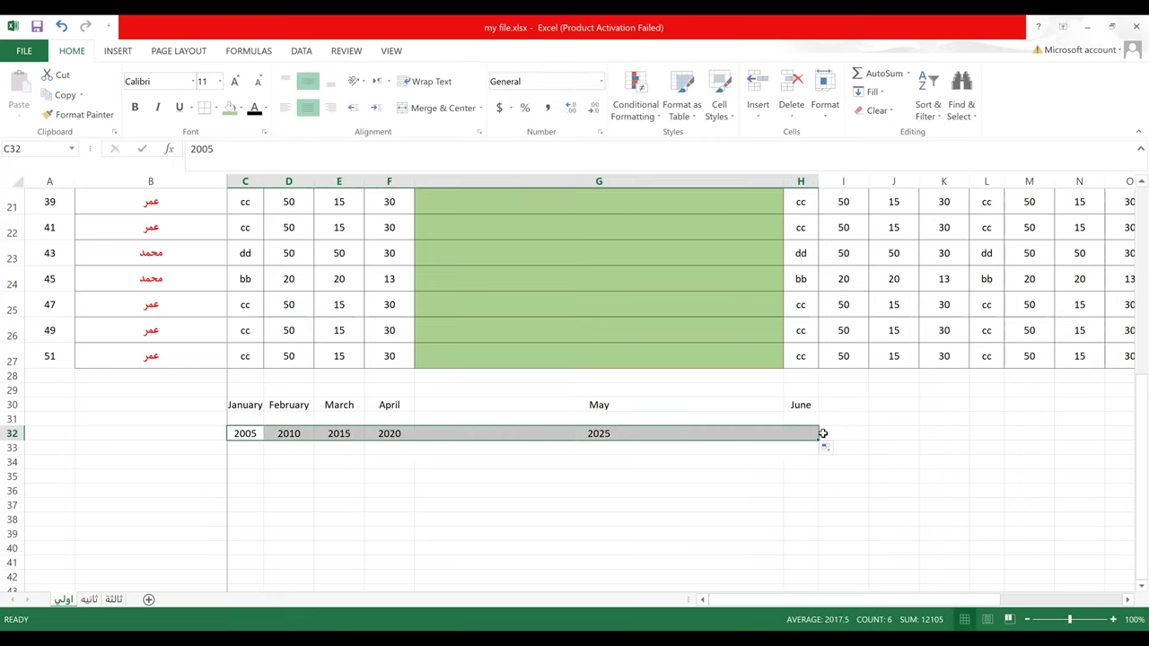
Step: Check the filled years in E32 through H32, ending at 2030
left_click(357, 435)
left_click(391, 435)
left_click(683, 434)
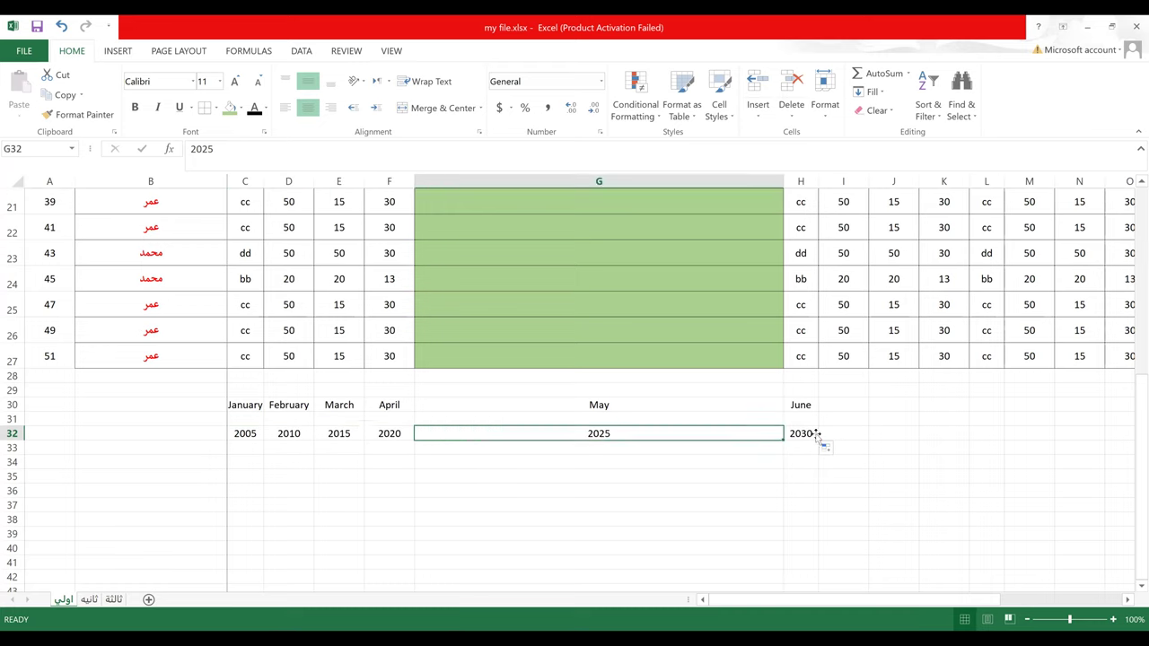
left_click(818, 435)
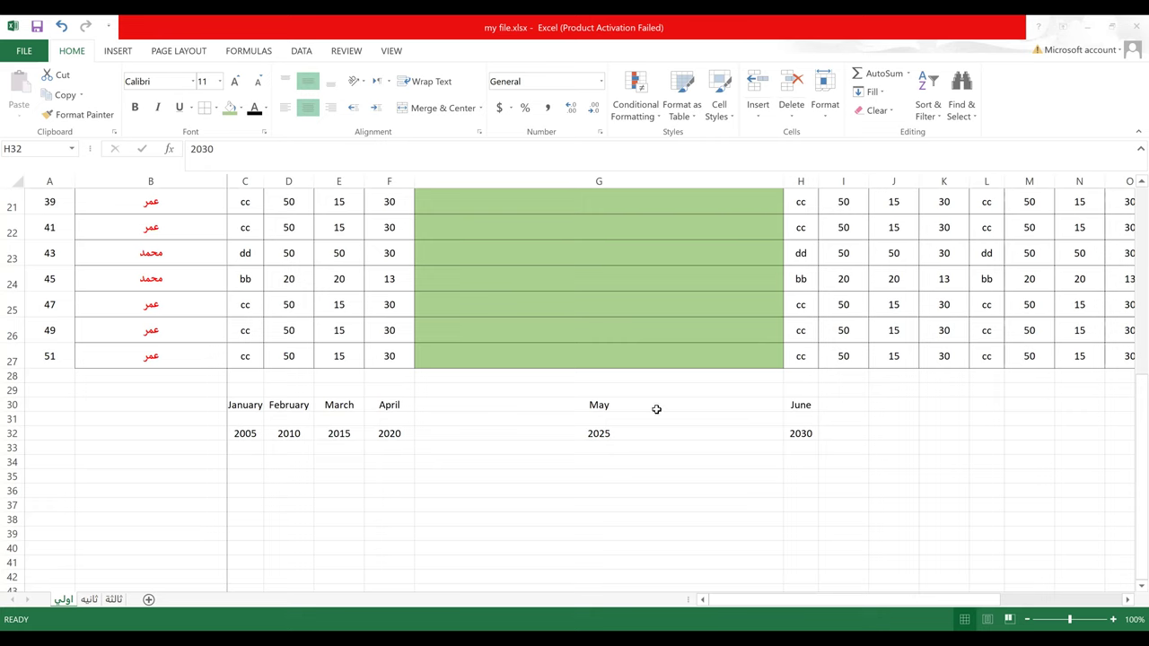
Step: Clear several month and year cells one by one, then undo that clearing
left_click_drag(245, 405, 796, 434)
key("BackSpace")
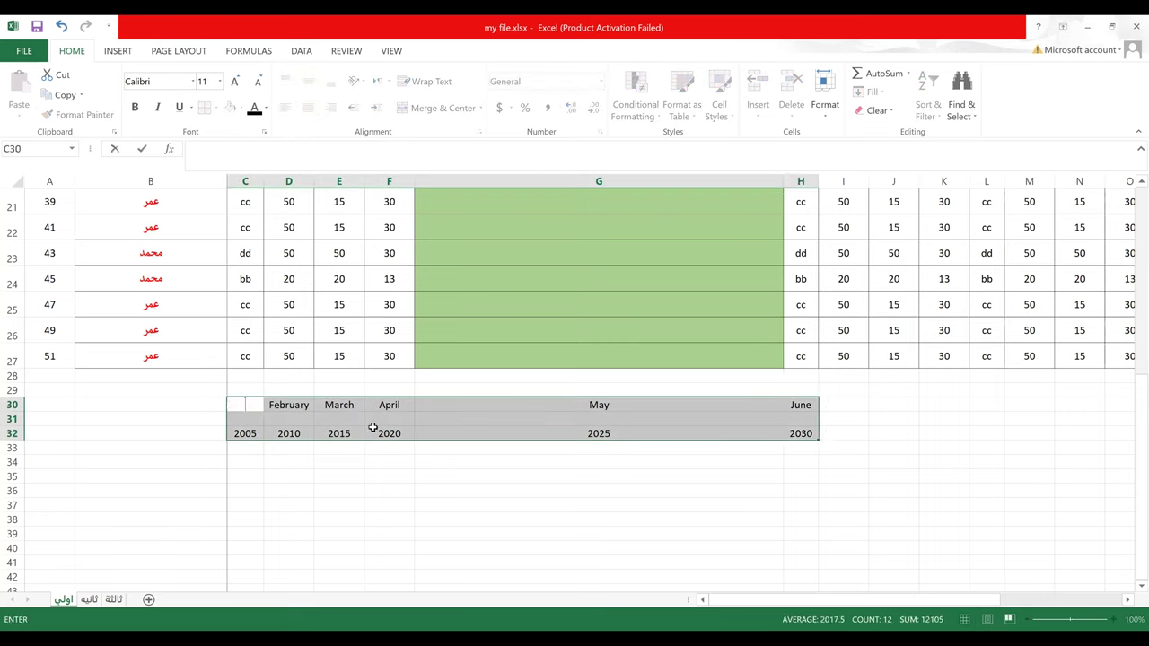
left_click(599, 491)
left_click(292, 406)
key("BackSpace")
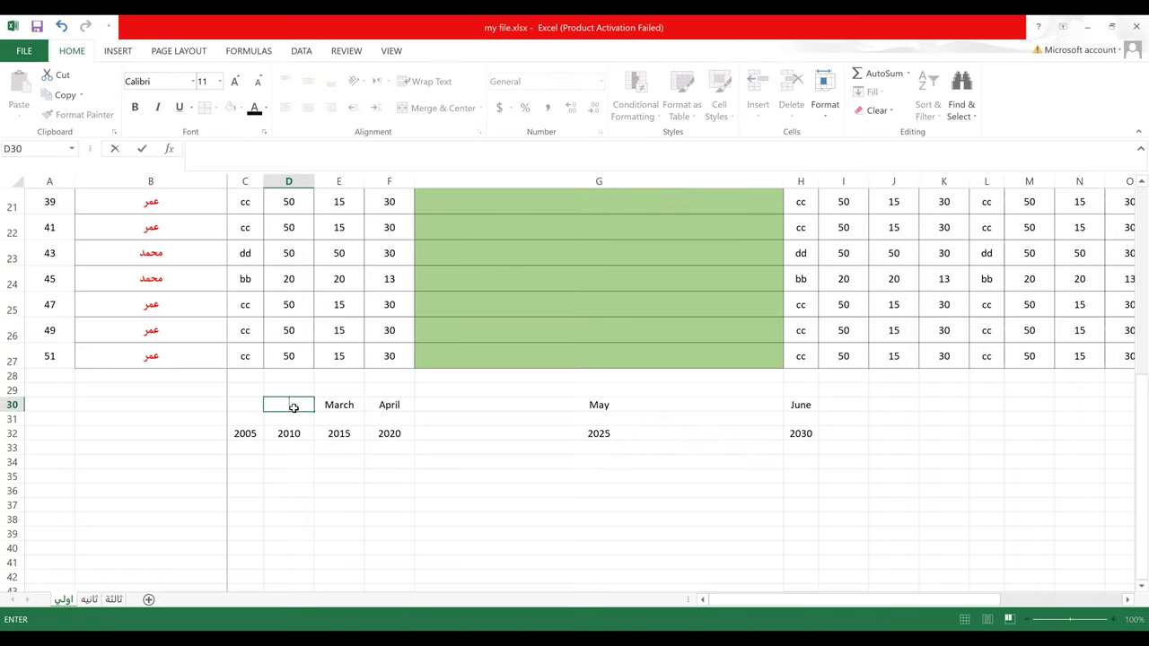
key("Right")
key("Delete")
key("Down")
key("BackSpace")
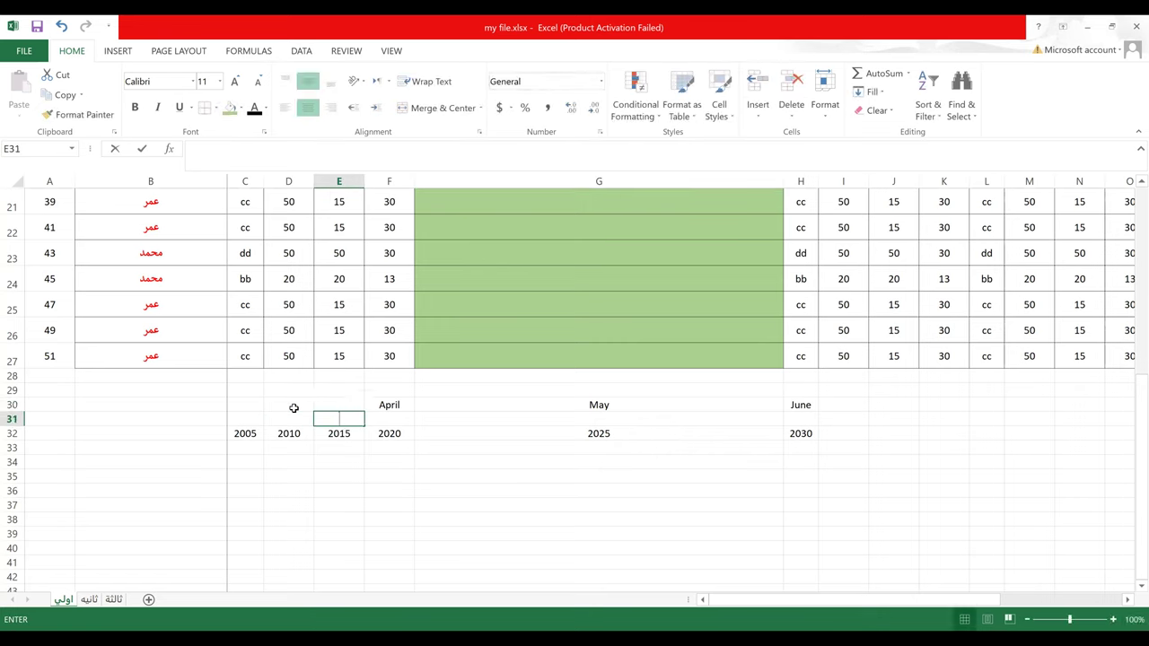
key("Down")
key("Delete")
key("Left")
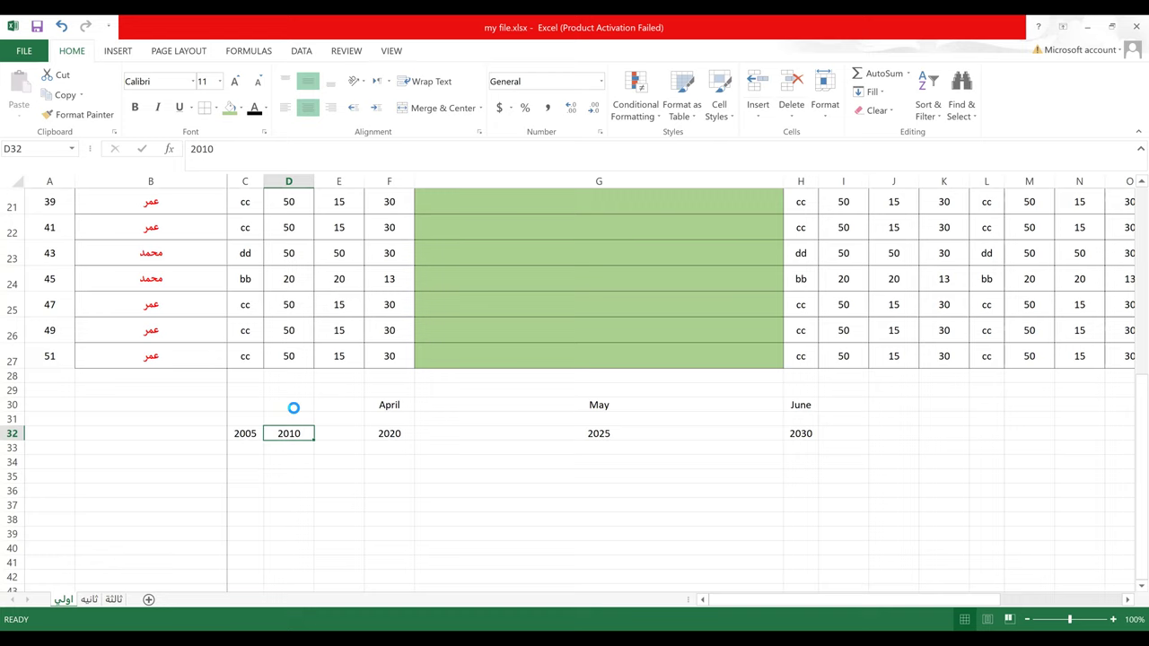
key("ctrl+z")
key("ctrl+z")
key("ctrl+z")
key("ctrl+z")
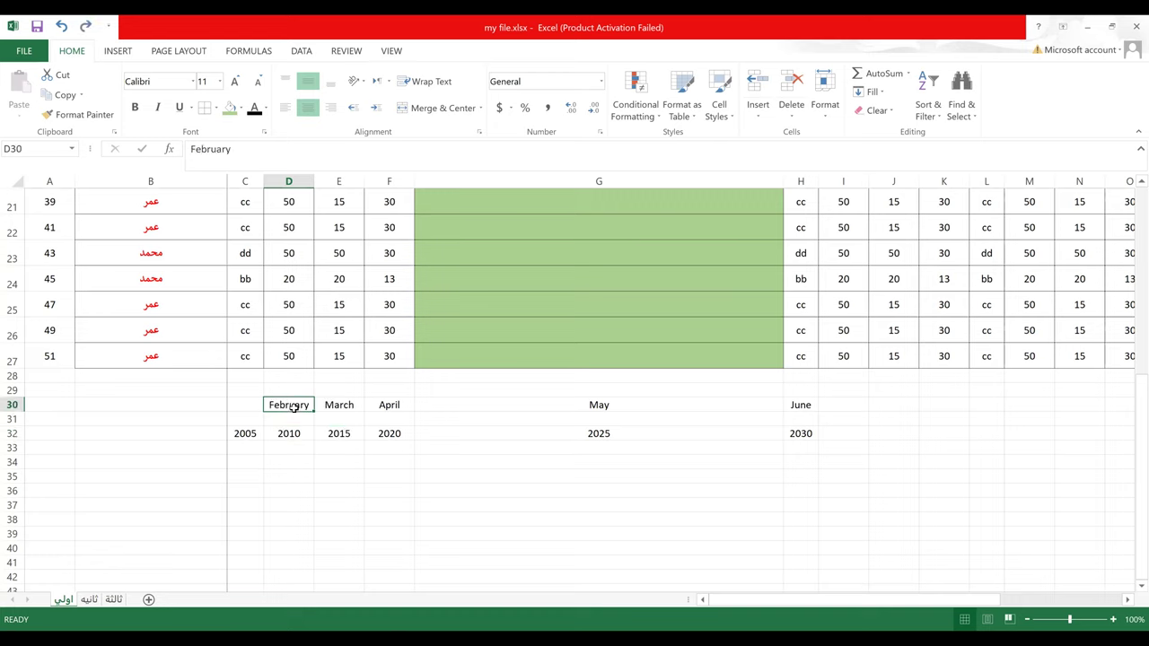
key("ctrl+z")
Step: Clear Contents of the month names in row 30 and years in row 32
left_click_drag(248, 411, 795, 406)
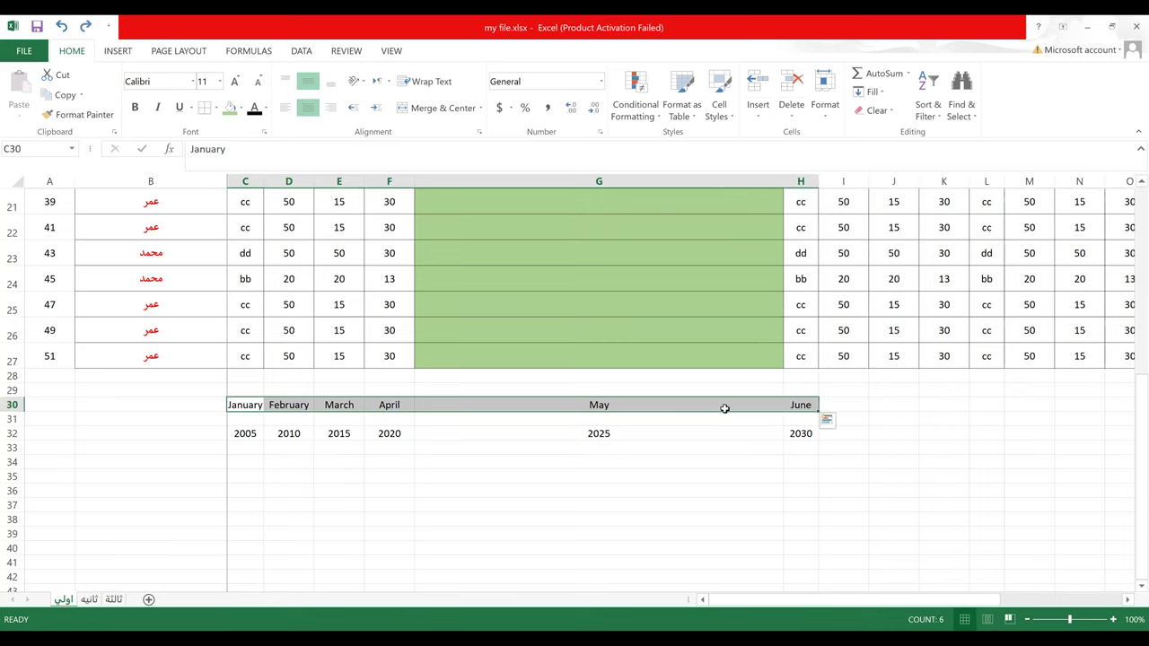
right_click(725, 386)
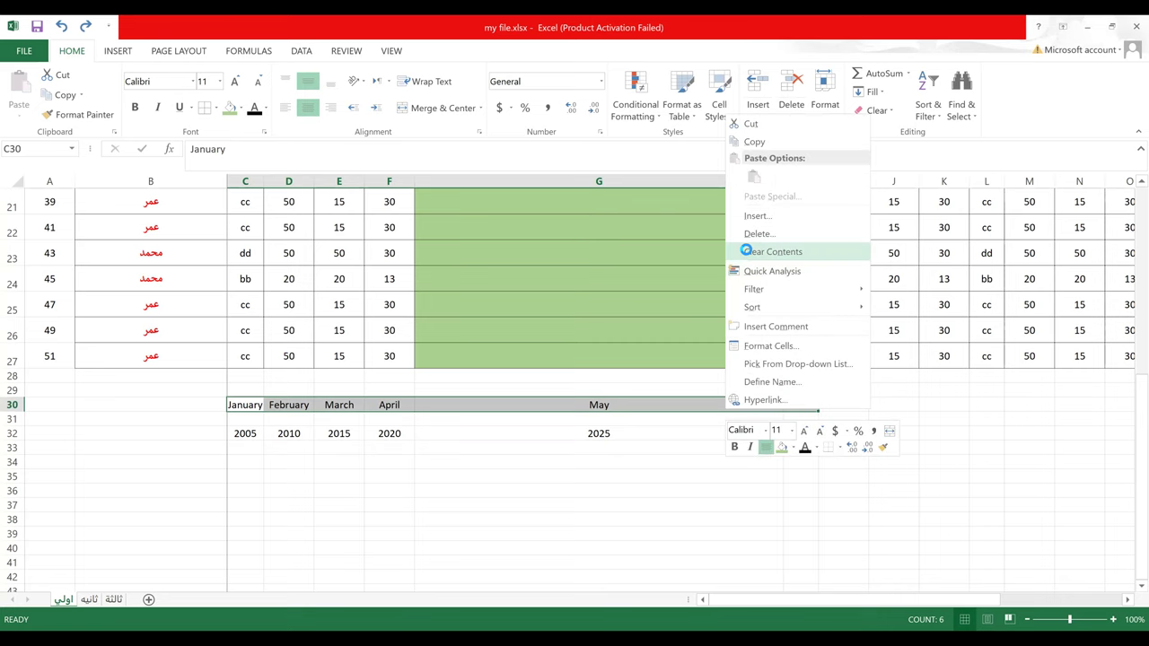
left_click(746, 251)
left_click_drag(805, 431, 248, 433)
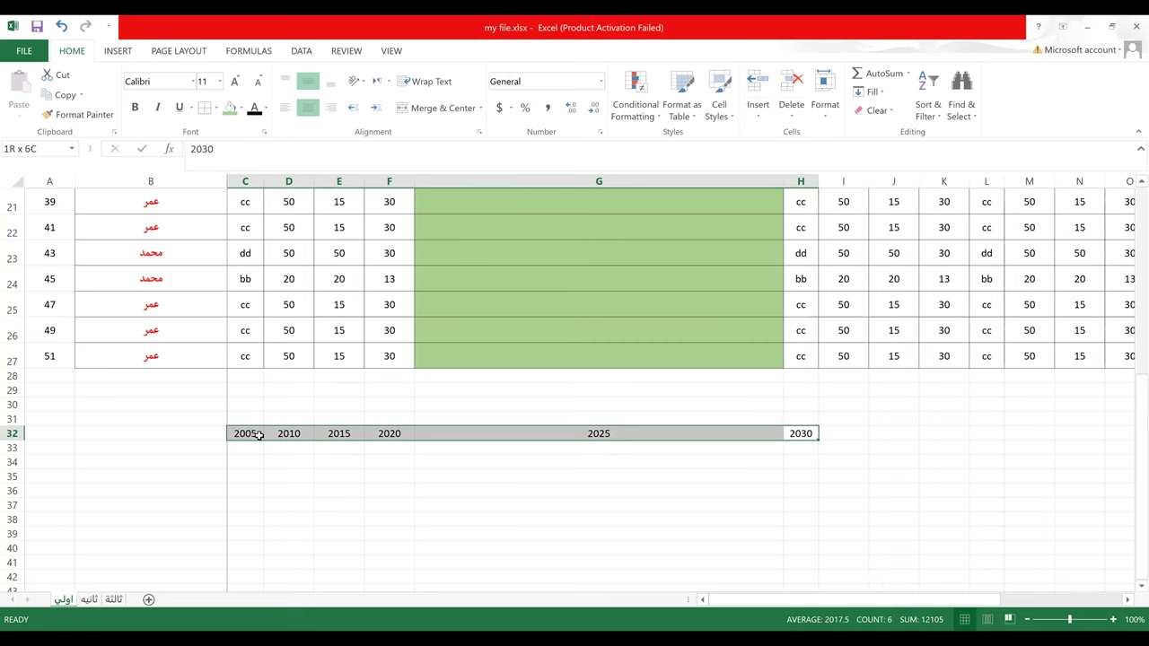
right_click(291, 281)
left_click(290, 281)
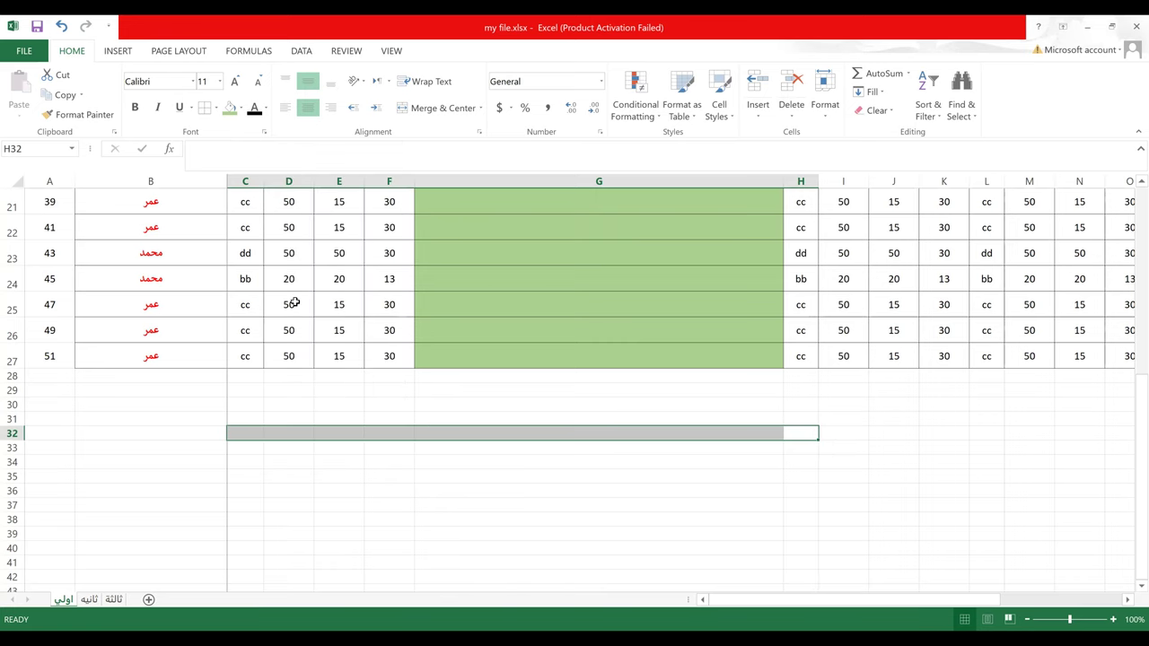
Step: Clear the grades in C25:F25, then undo to restore them
left_click_drag(243, 301, 387, 301)
right_click(387, 300)
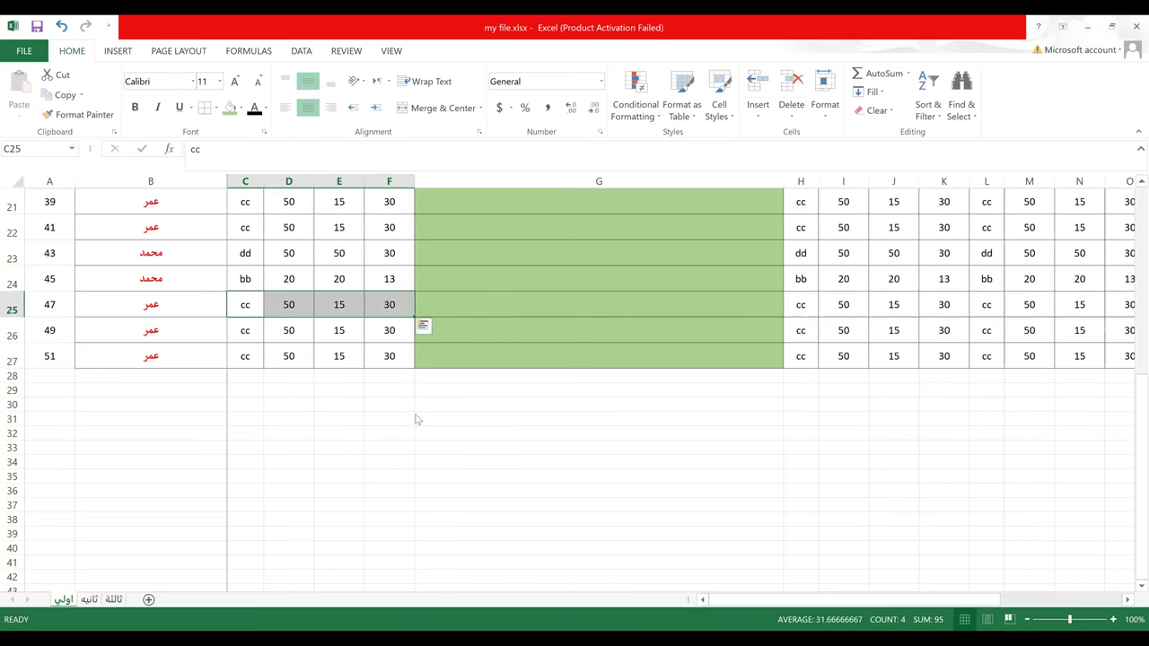
left_click(418, 438)
left_click(286, 459)
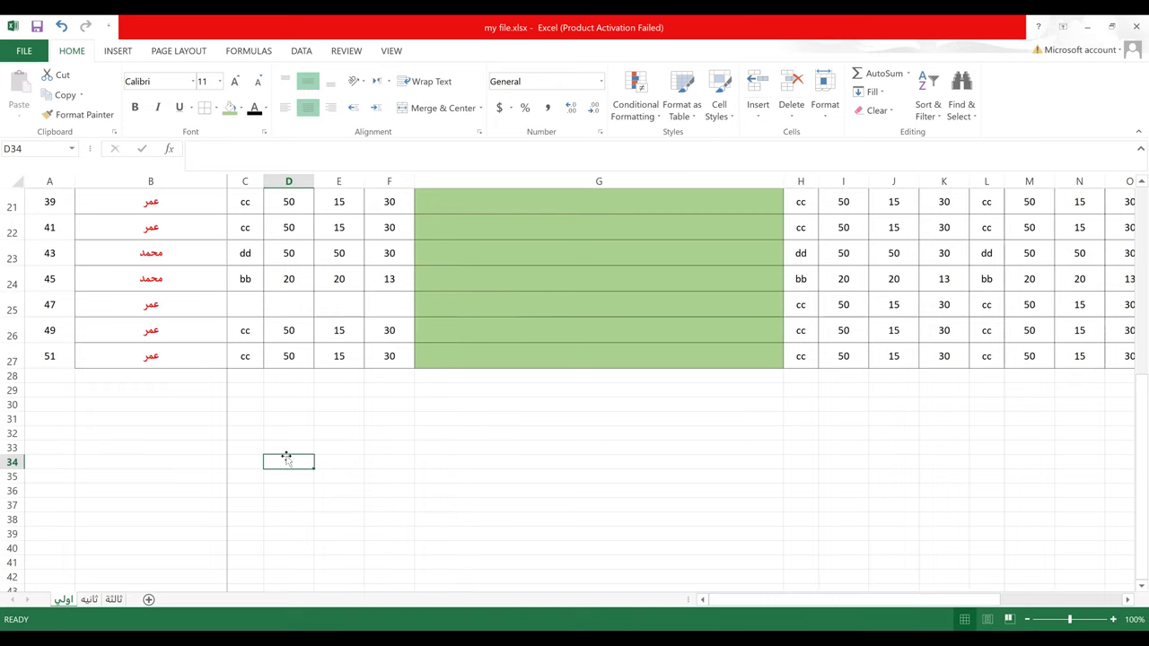
left_click(14, 306)
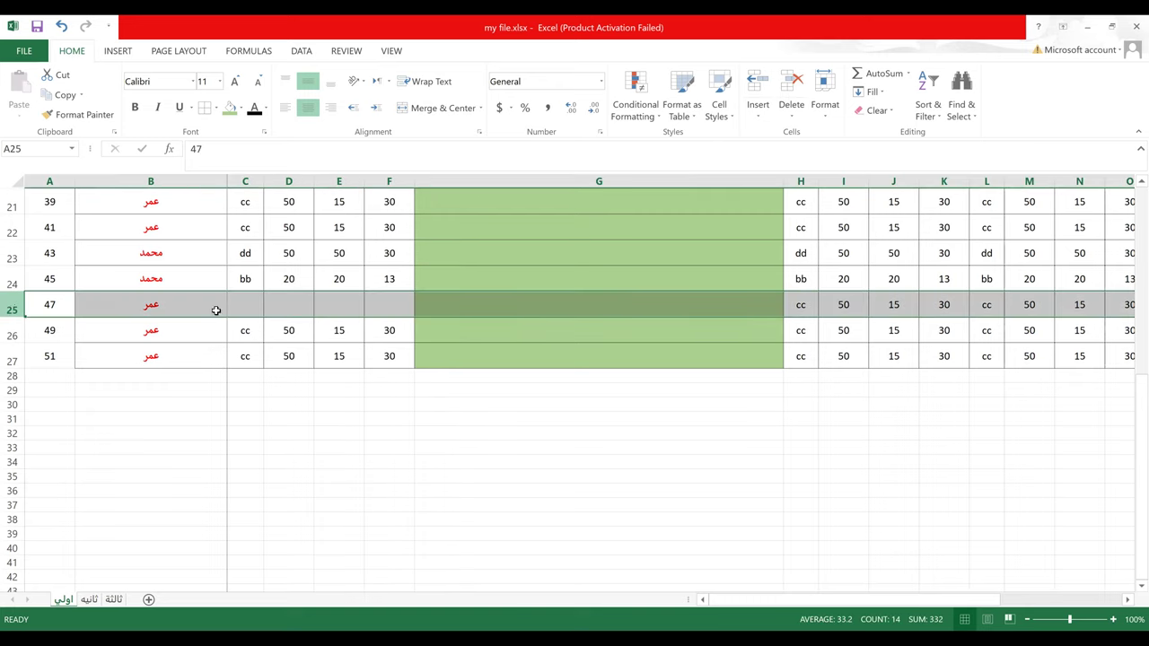
left_click(250, 305)
left_click(295, 433)
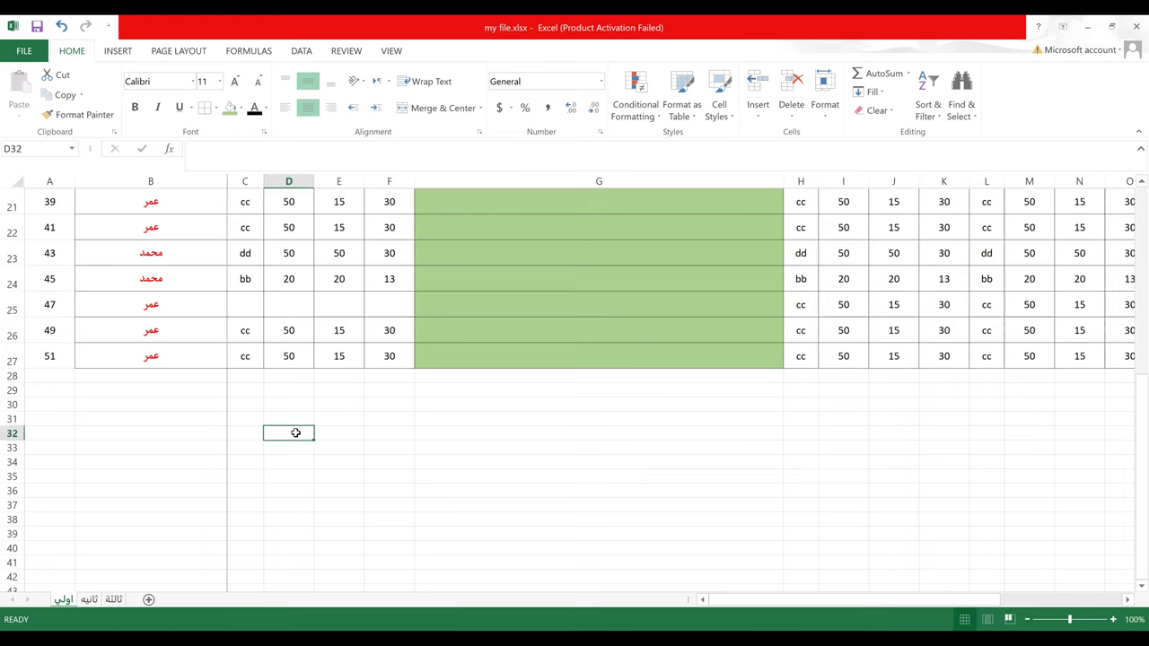
key("ctrl+z")
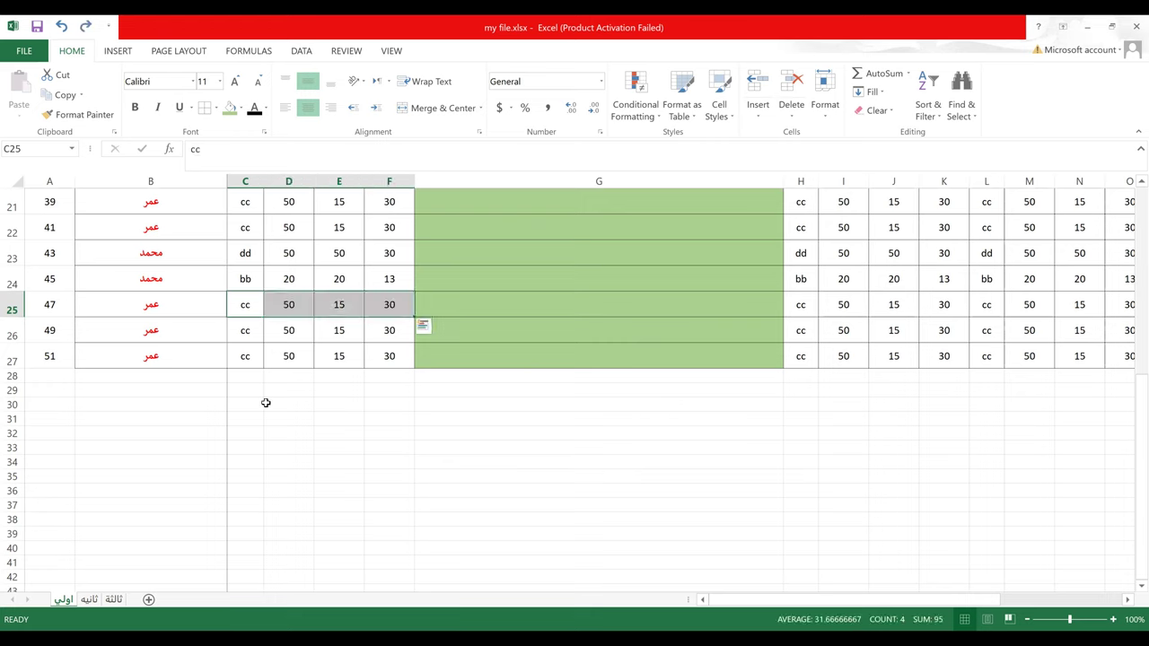
left_click(253, 392)
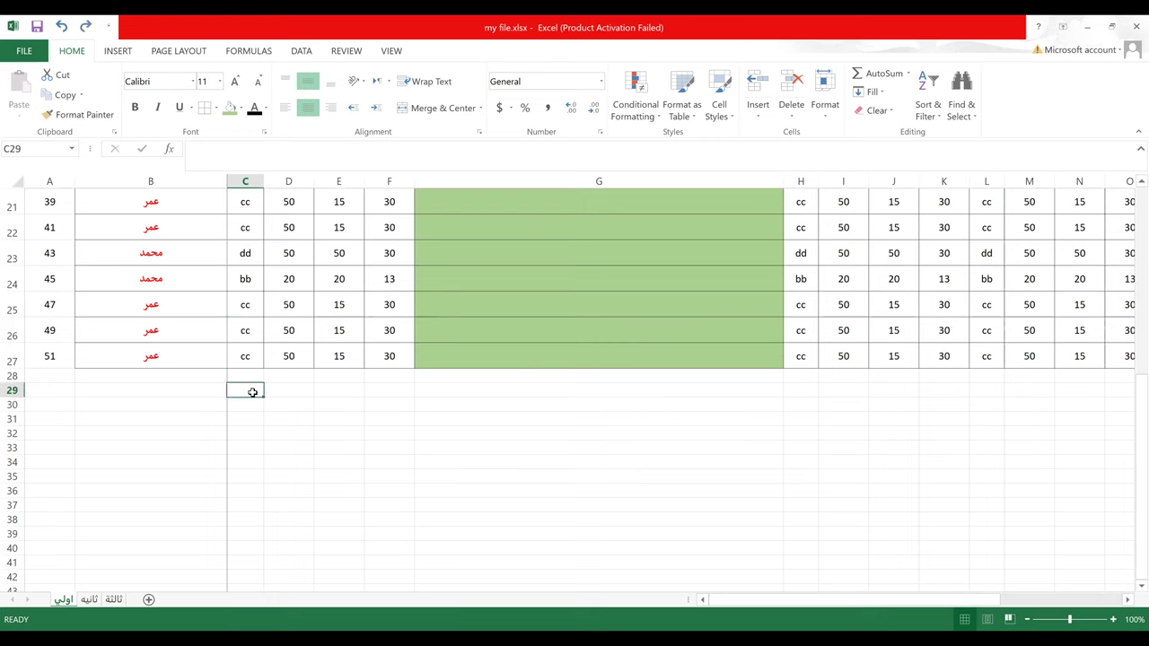
type("20101092092020101")
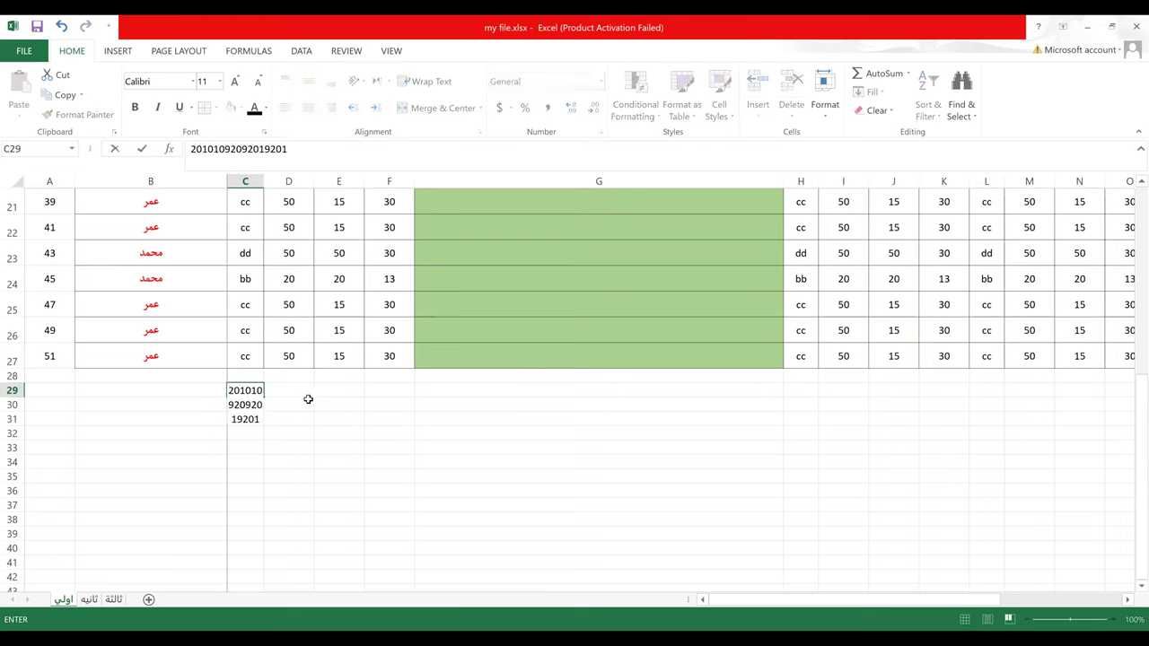
left_click(306, 402)
left_click(255, 390)
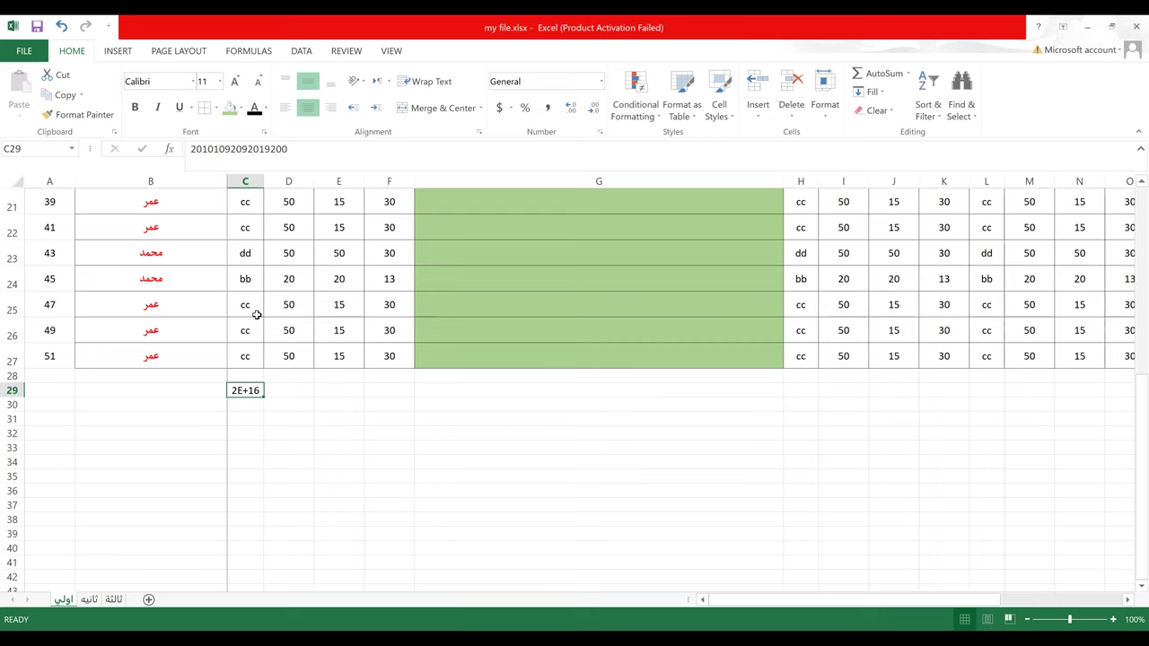
key("F2")
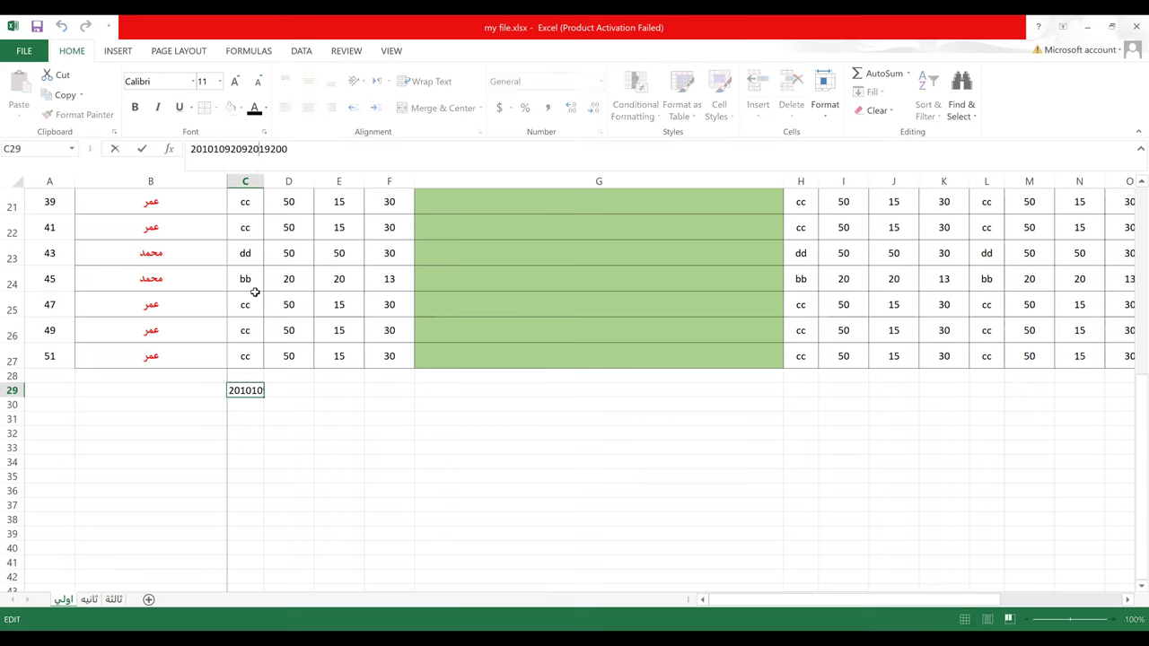
left_click(252, 418)
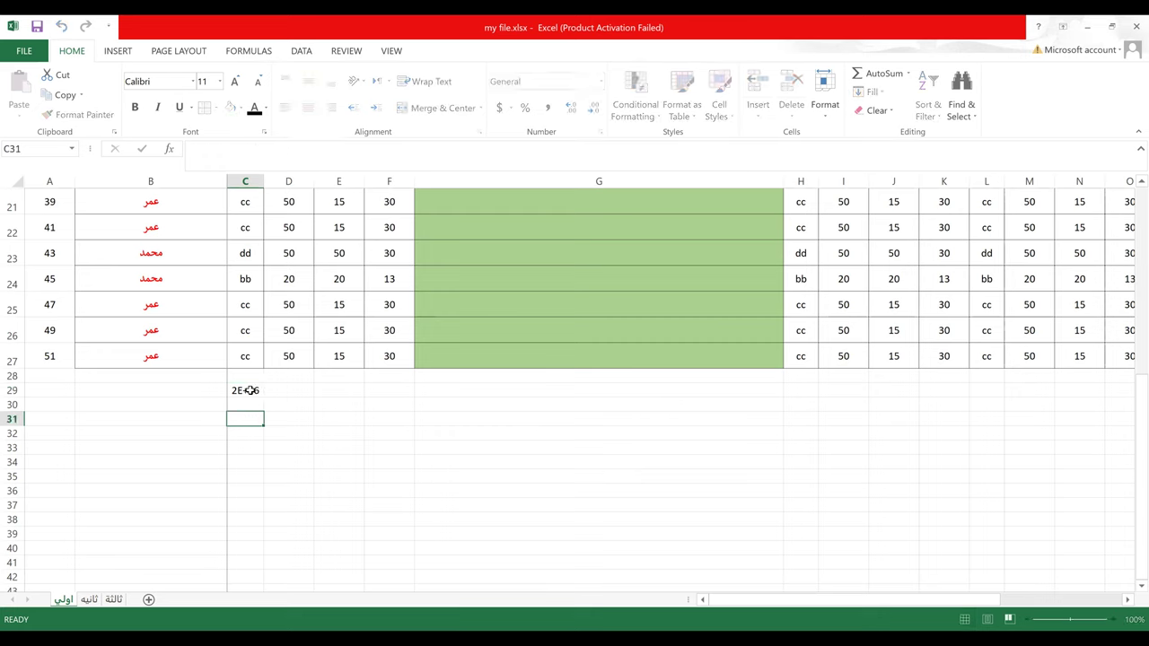
left_click(250, 389)
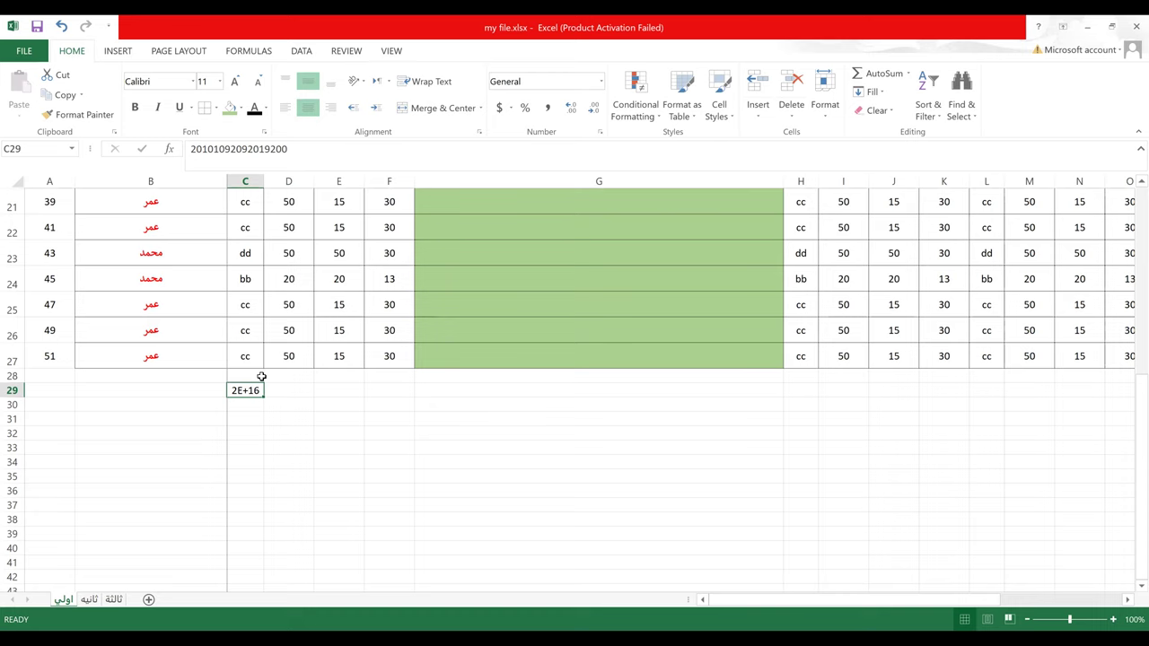
key("alt+h")
key("o")
key("i")
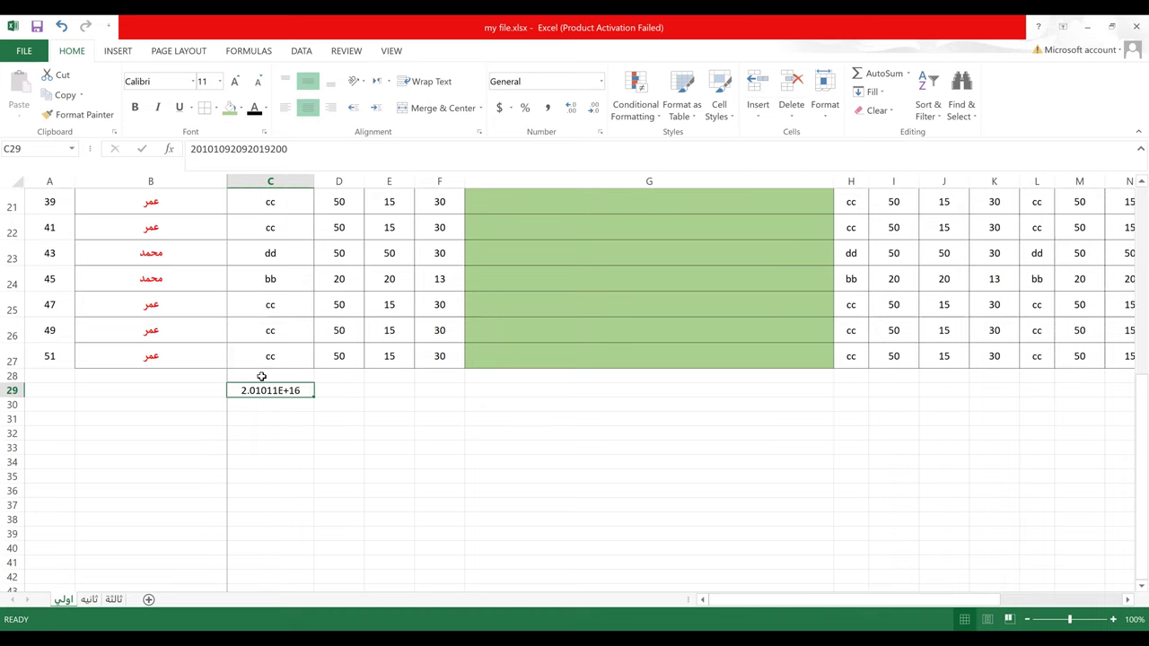
double_click(278, 389)
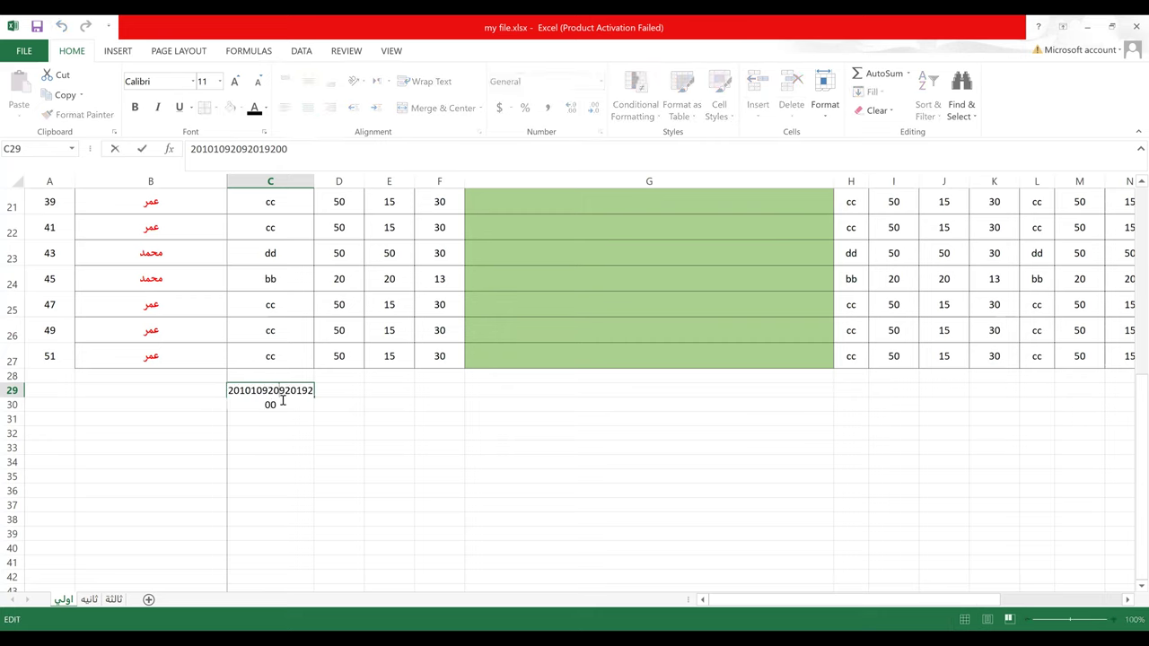
key("BackSpace")
key("BackSpace")
key("BackSpace")
key("BackSpace")
key("BackSpace")
key("BackSpace")
key("ctrl+Return")
Step: Fit column C to the shorter number, undoing and redoing the width change
left_click(285, 444)
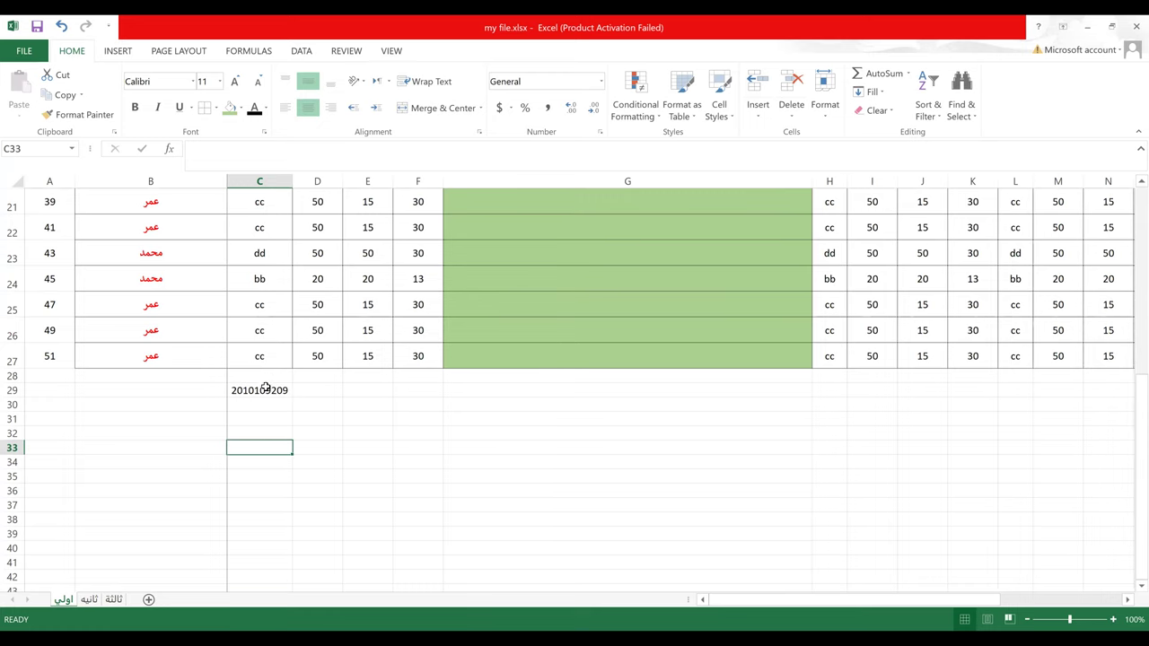
left_click(263, 389)
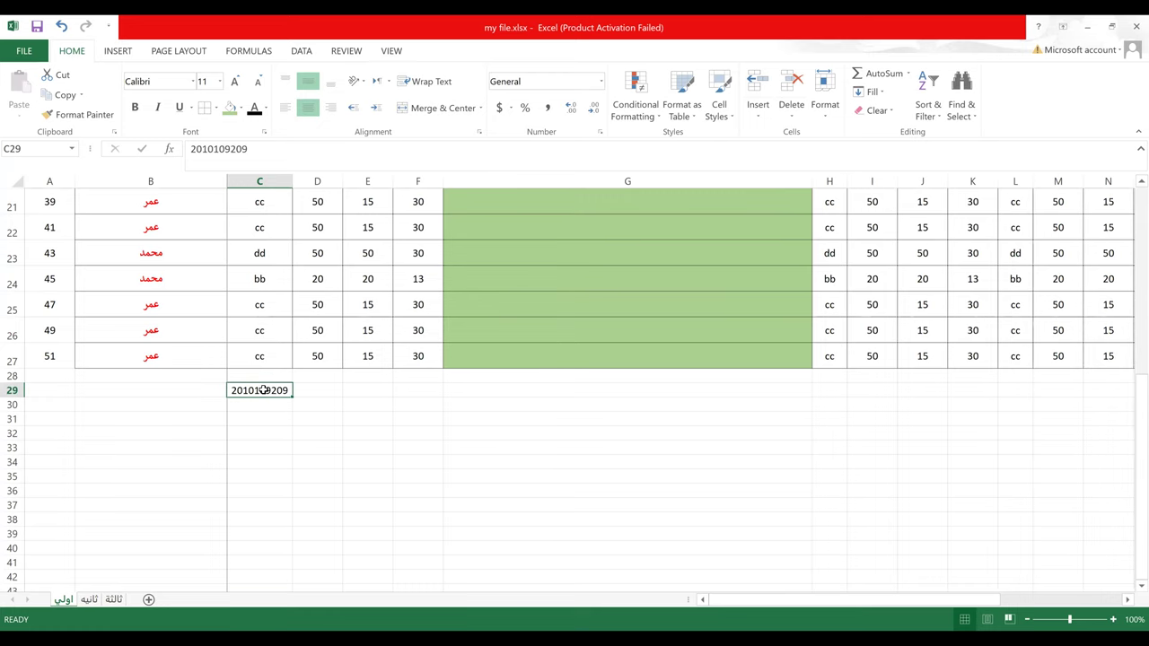
key("ctrl+z")
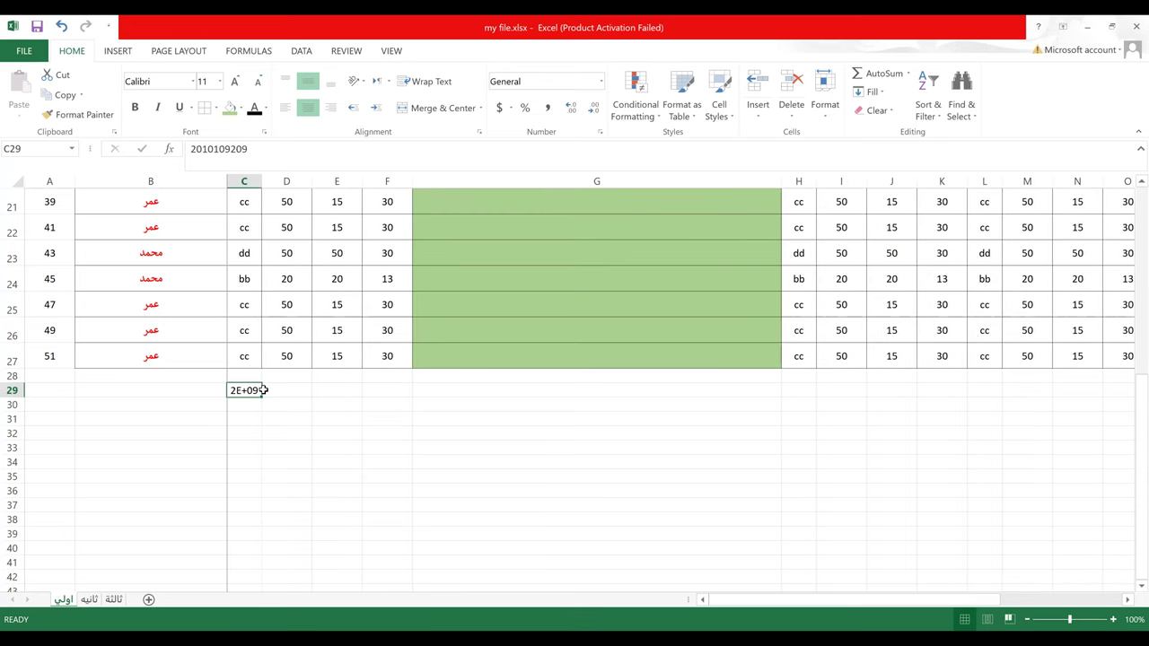
key("ctrl+y")
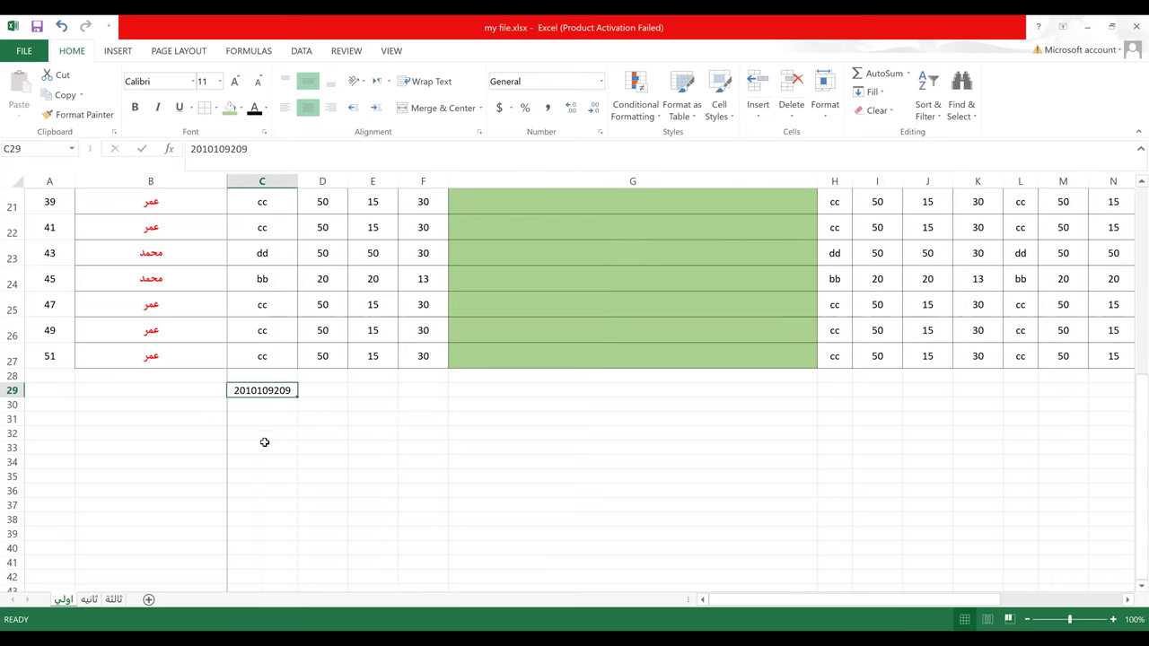
left_click(248, 432)
left_click(254, 392)
key("Right")
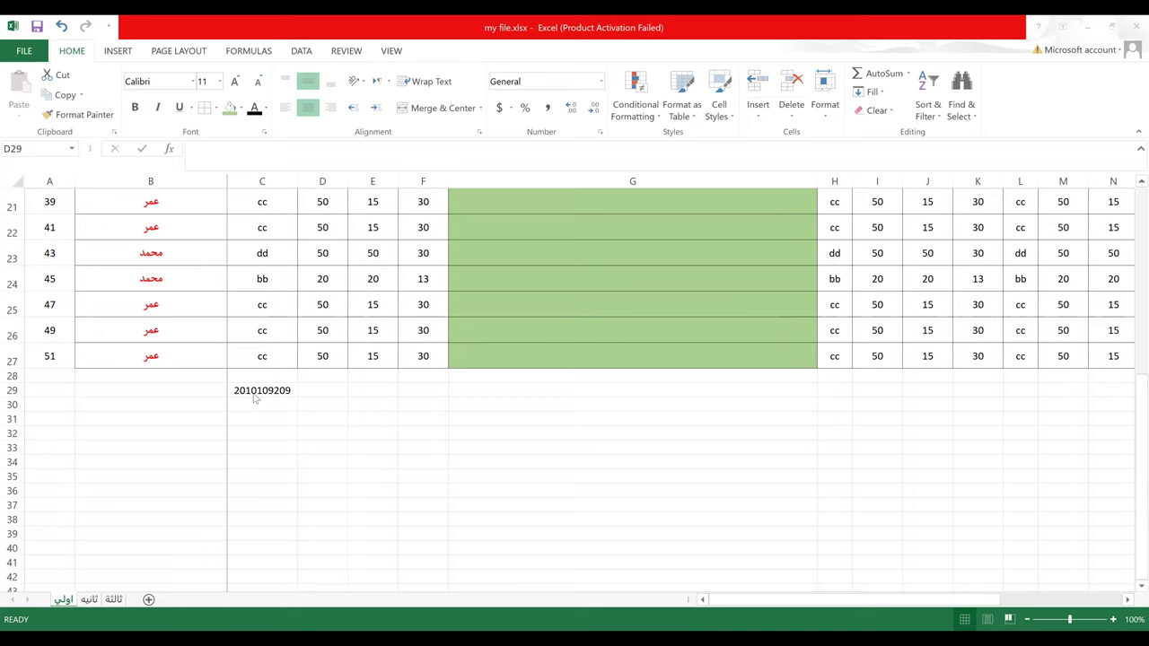
left_click(263, 271)
key("Up")
key("Up")
key("Up")
key("Up")
key("Up")
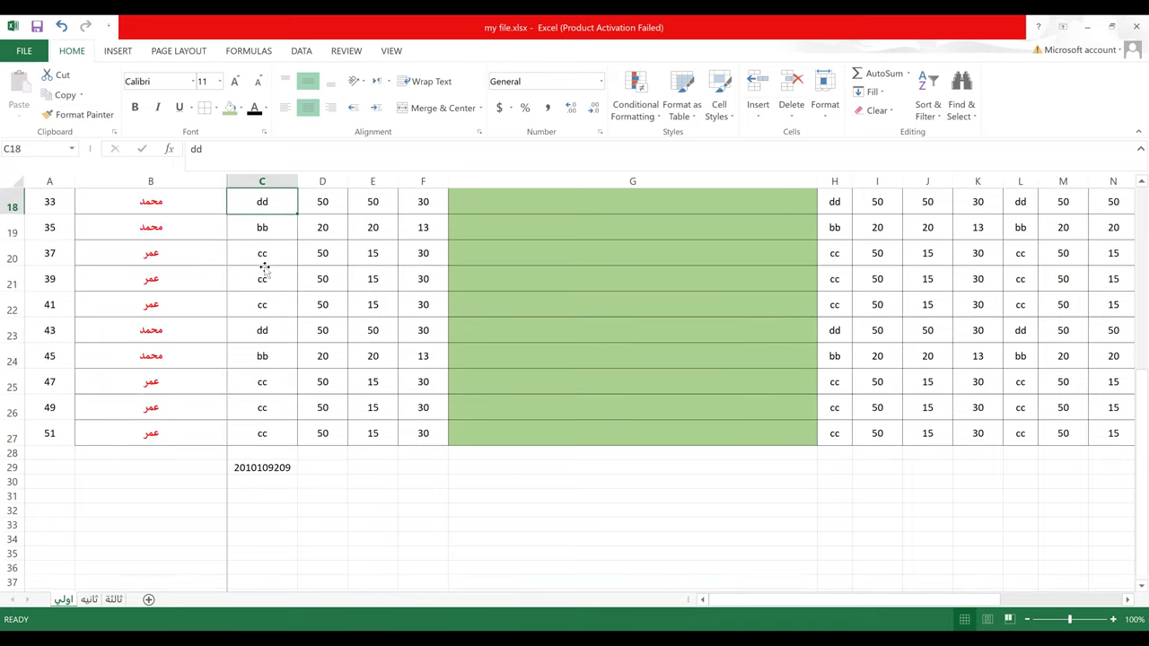
key("Up")
key("Up")
key("Up")
key("Up")
key("Up")
key("Up")
key("Up")
key("Up")
key("Up")
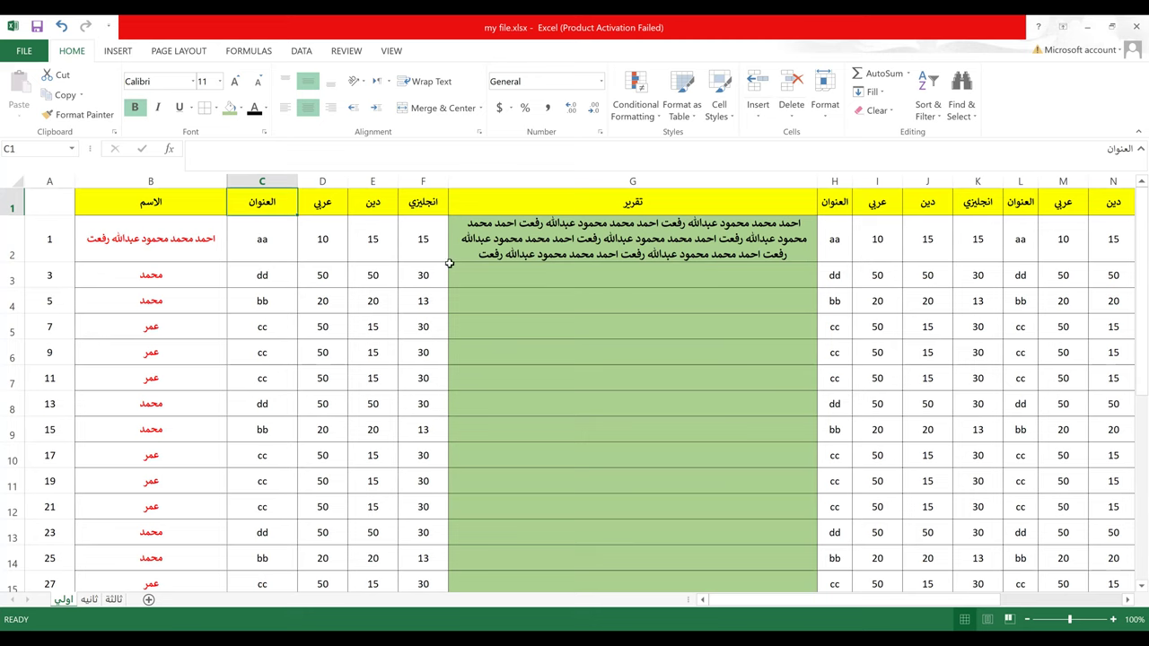
Step: Insert a new empty column B before the names column
key("Down")
key("Right")
key("shift+Right")
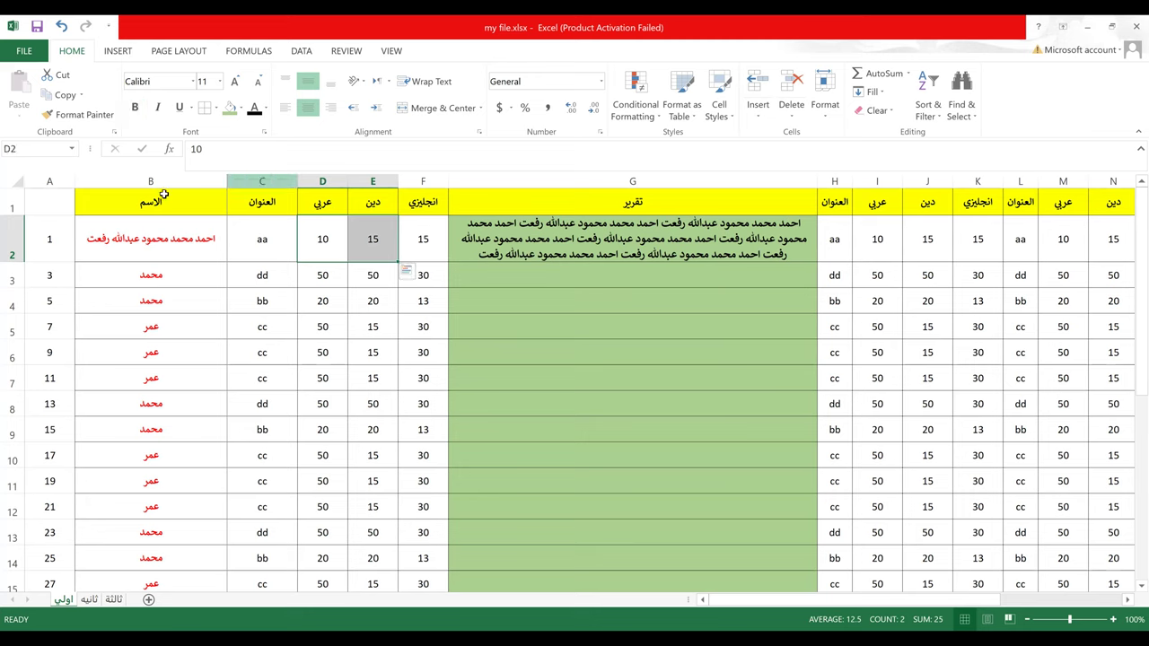
left_click(134, 180)
right_click(134, 180)
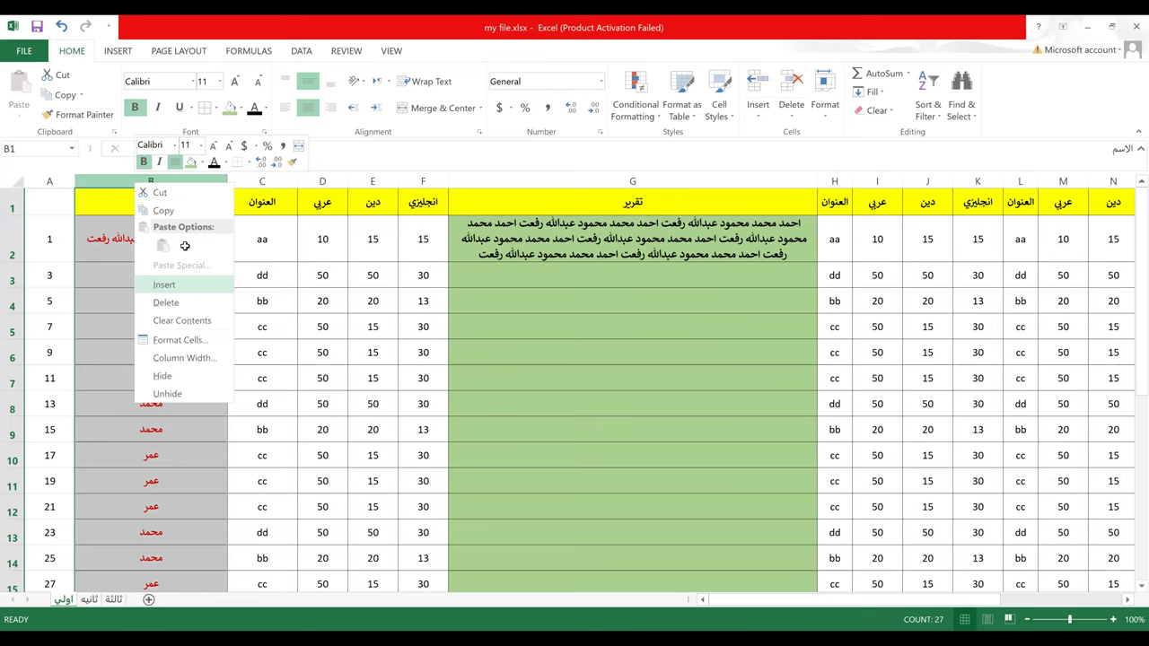
left_click(164, 285)
Step: Move the names after the first name from C2 into B2, autofit column B, and select B1:C1
double_click(185, 243)
left_click_drag(244, 237, 133, 238)
key("ctrl+c")
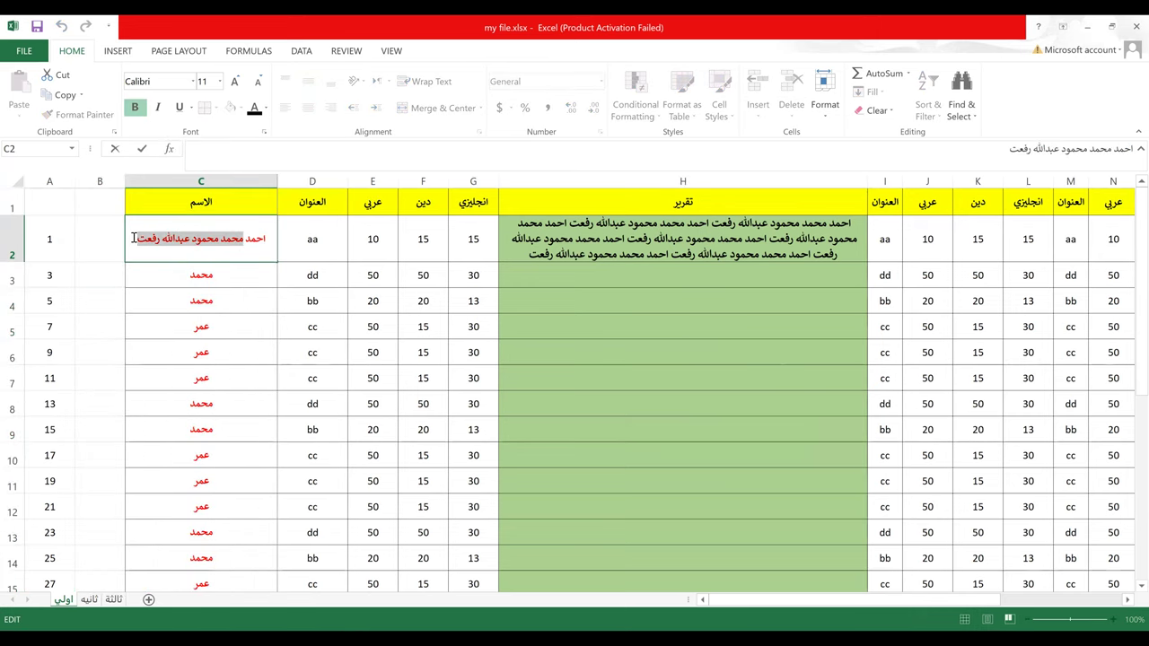
key("BackSpace")
left_click(100, 238)
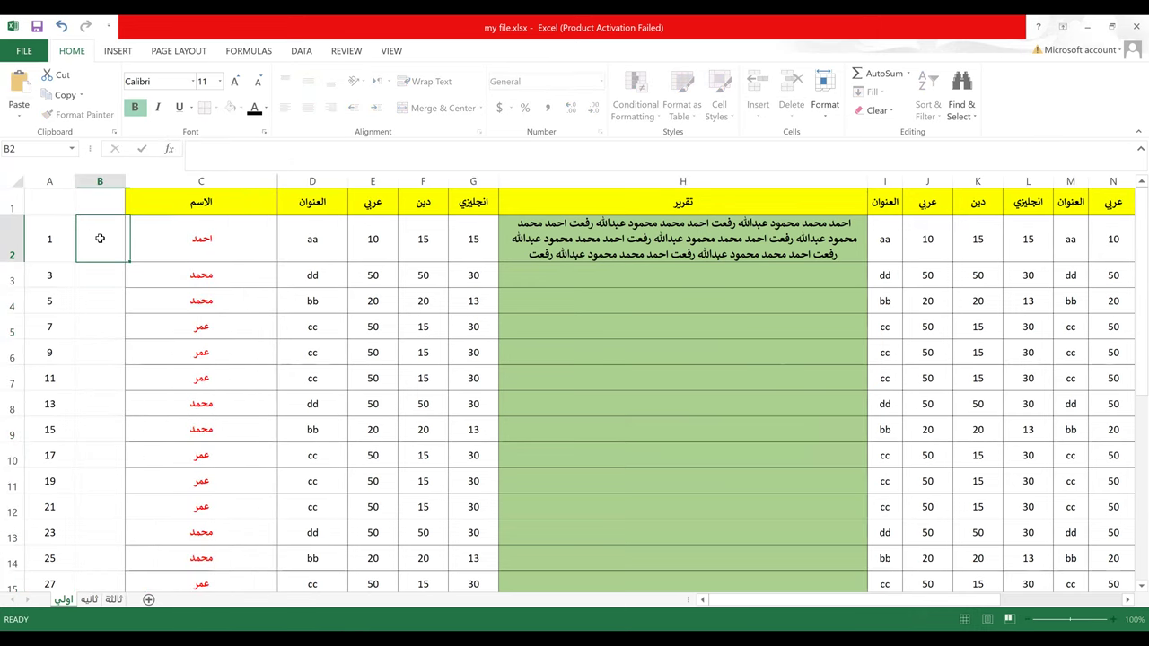
key("ctrl+v")
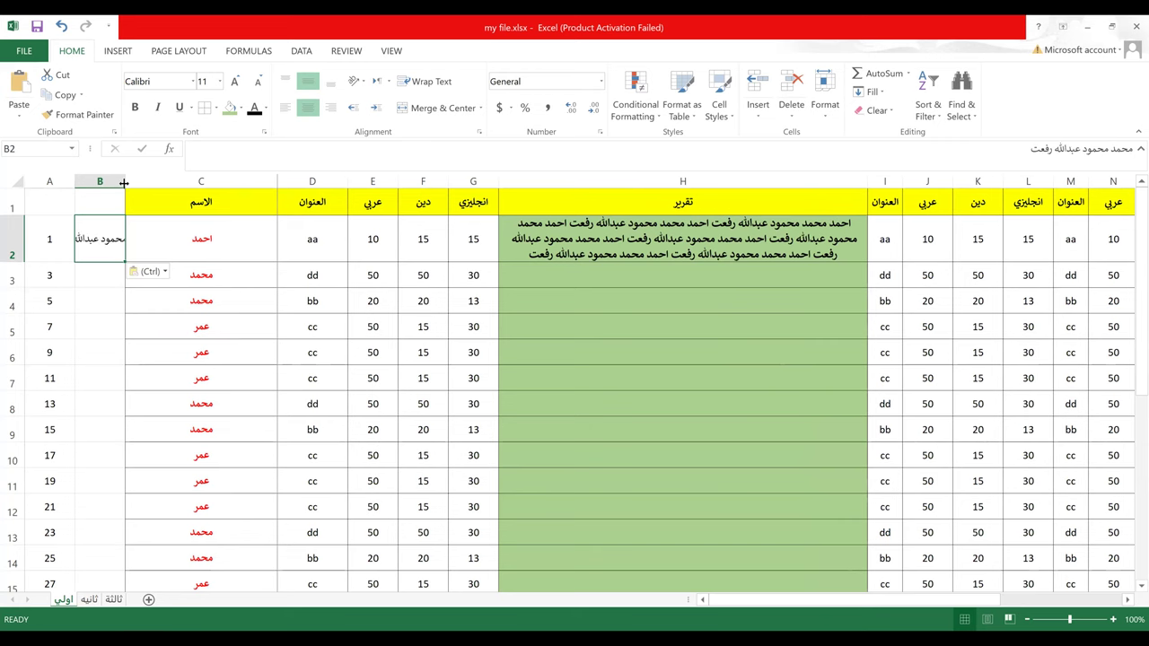
double_click(124, 183)
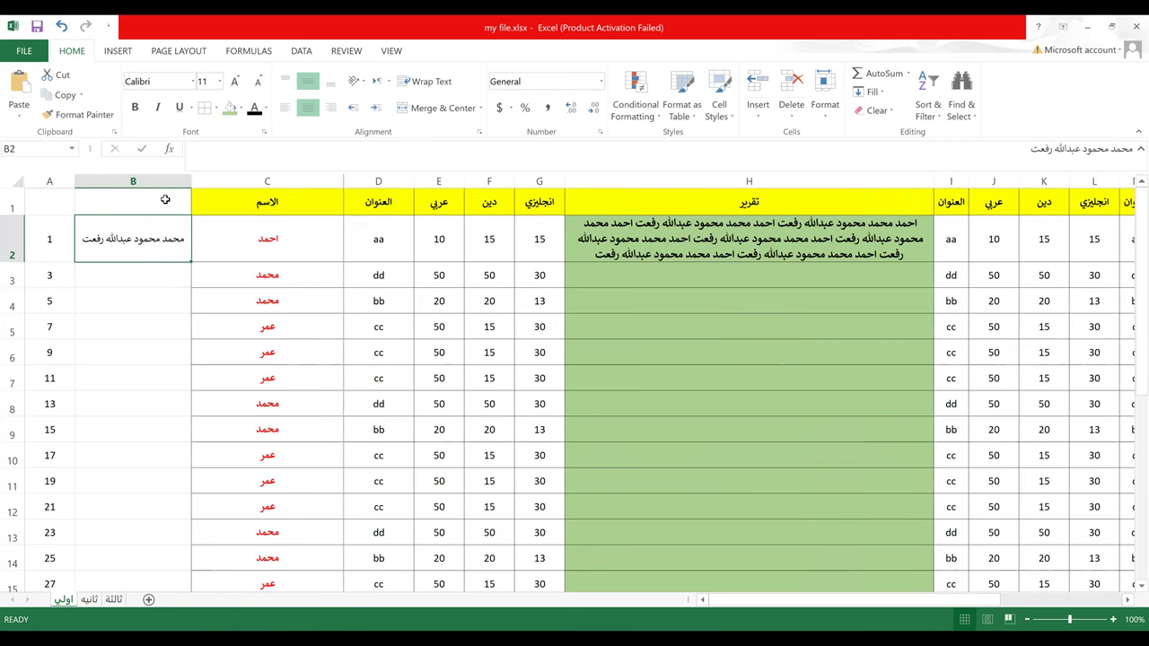
left_click(168, 199)
left_click_drag(267, 201, 158, 200)
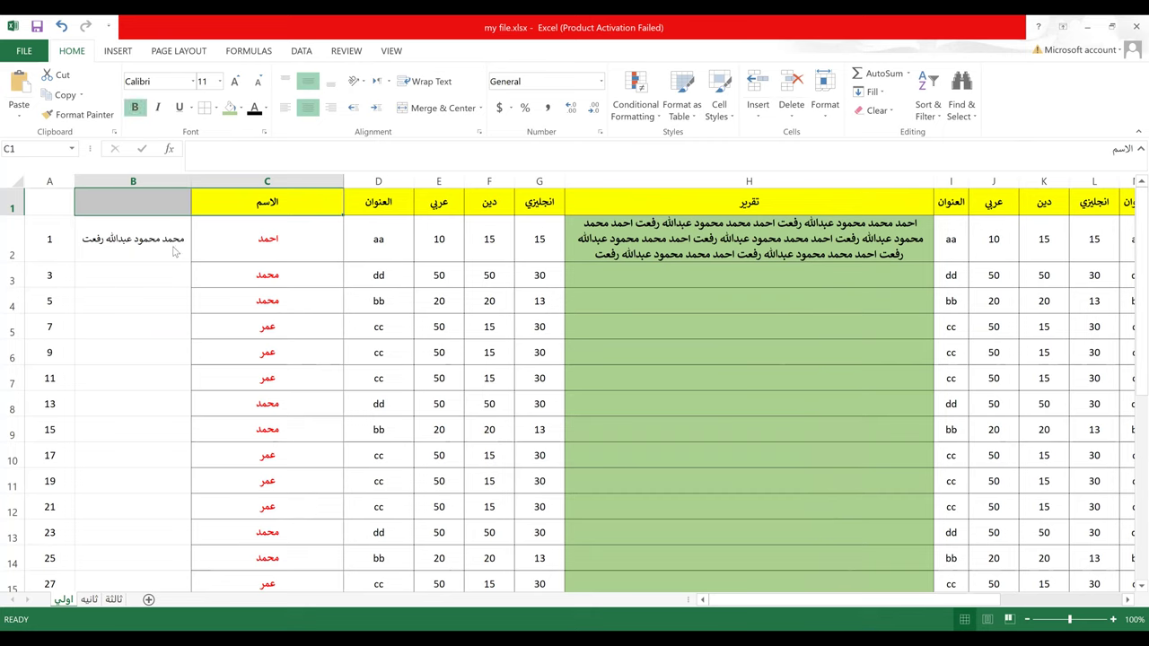
Step: Merge and center the الاسم header across B1 and C1
right_click(158, 200)
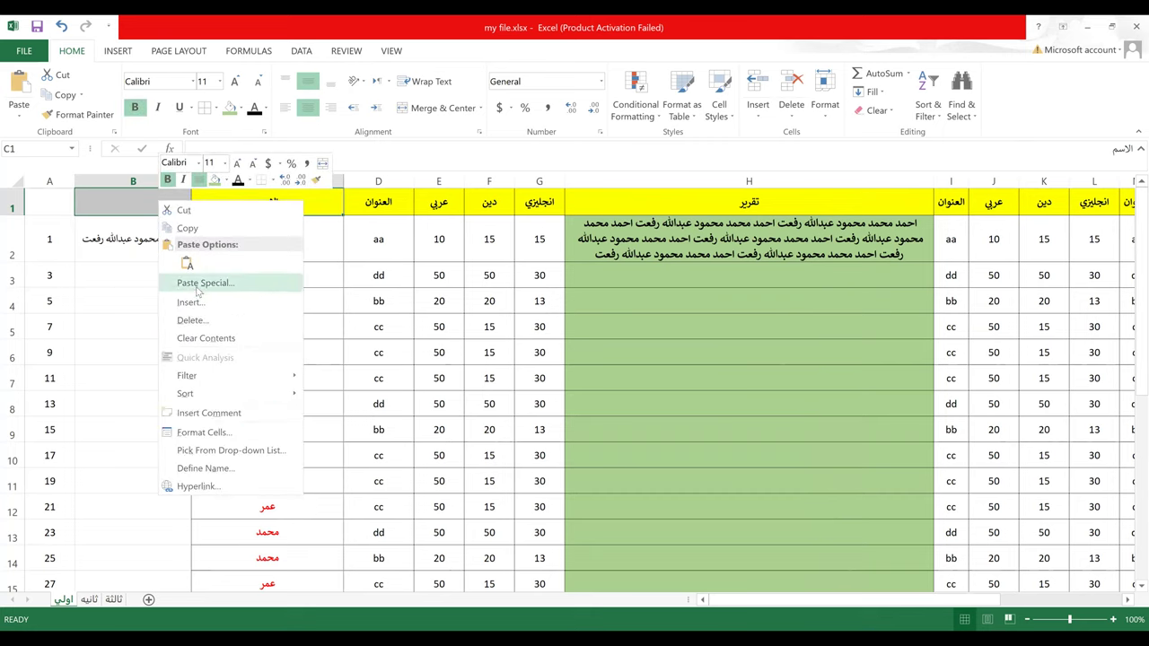
key("Escape")
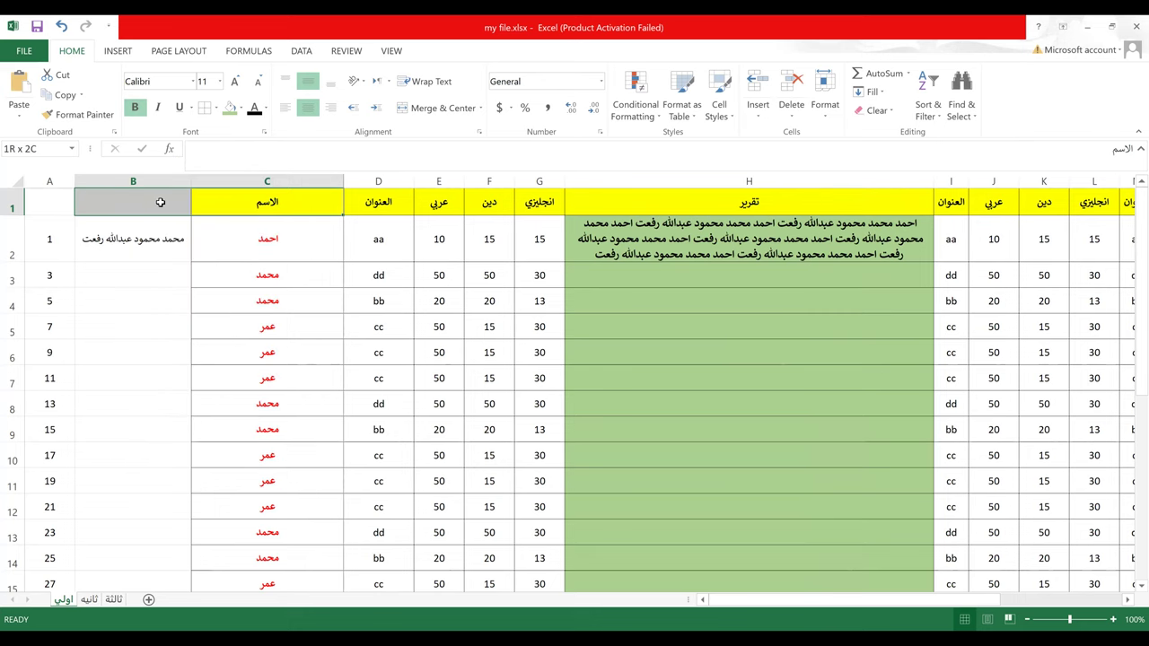
right_click(162, 208)
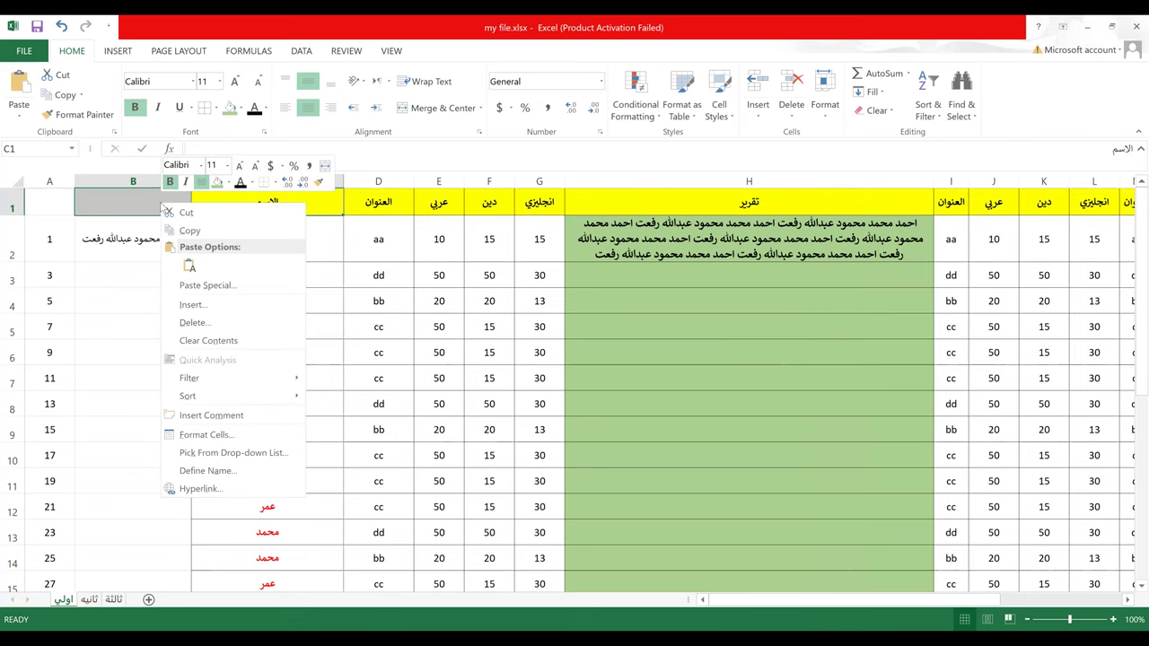
key("Escape")
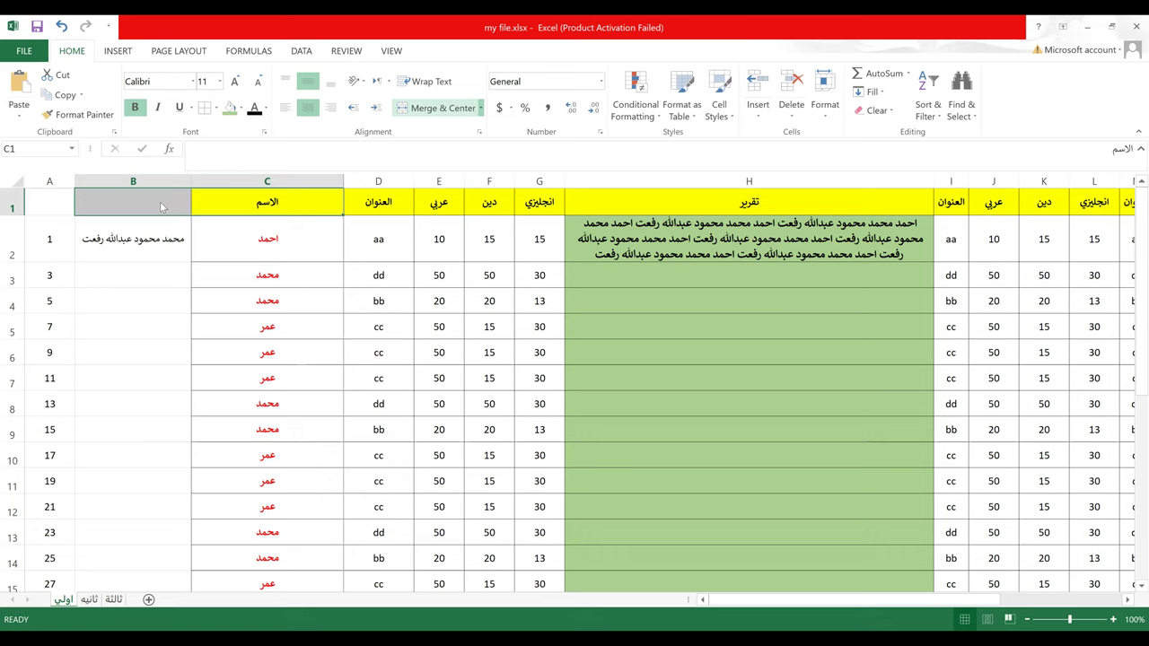
key("Return")
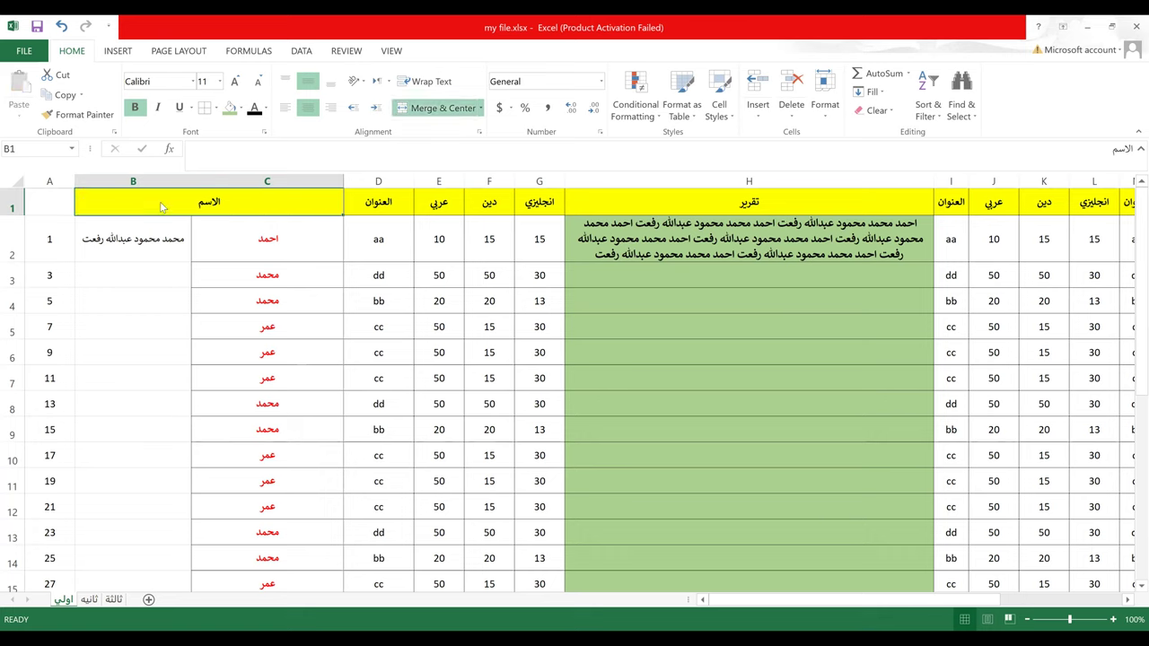
Step: Look at cell C2's options, then switch to the PDF lesson's sample salary table
key("Down")
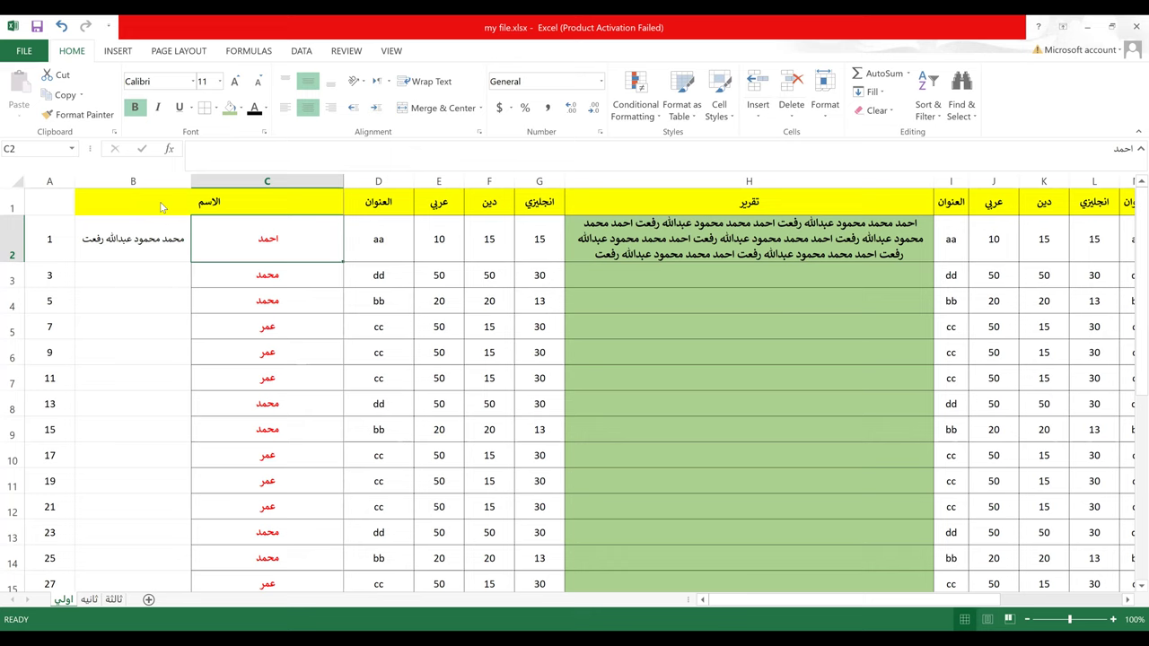
right_click(248, 236)
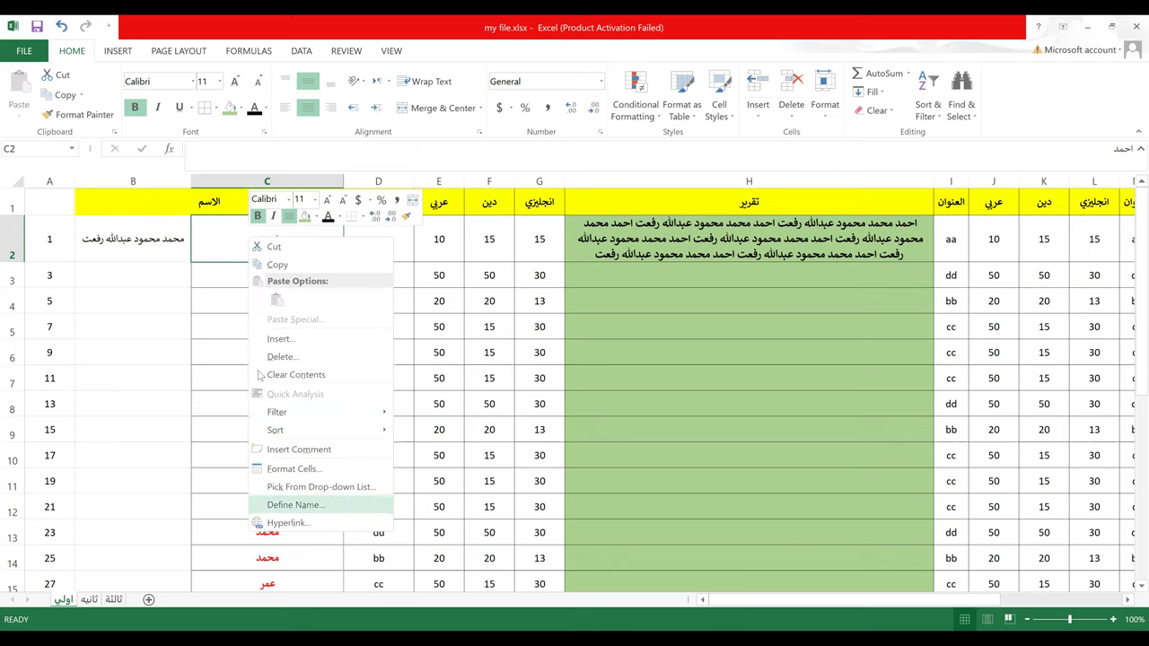
key("Escape")
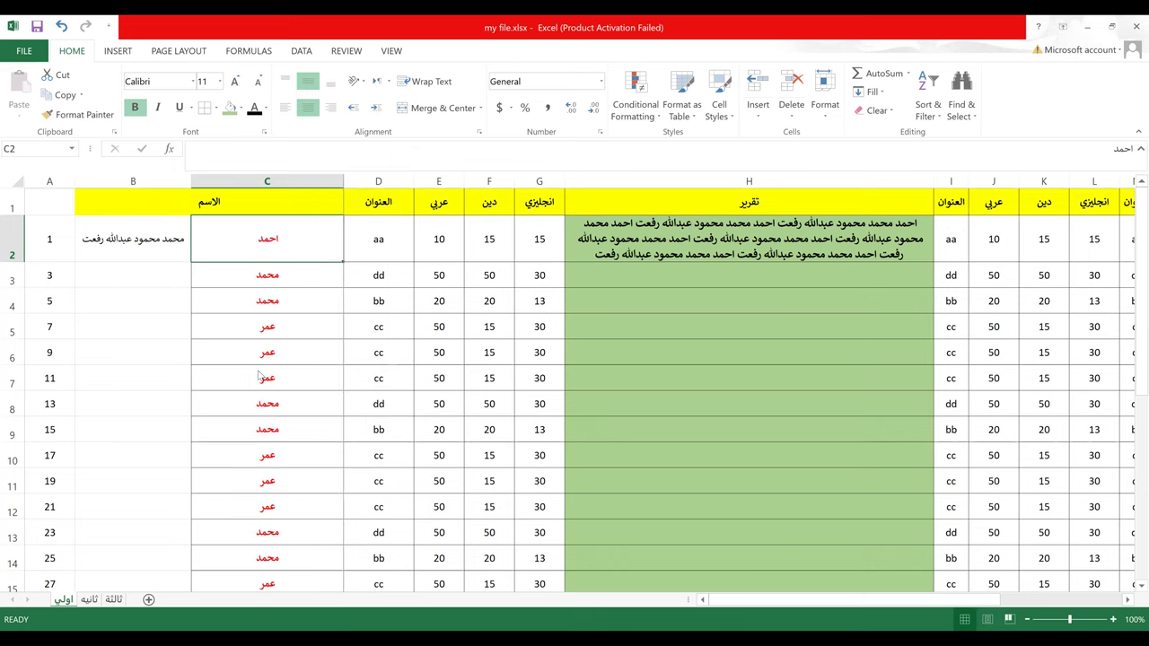
key("Up")
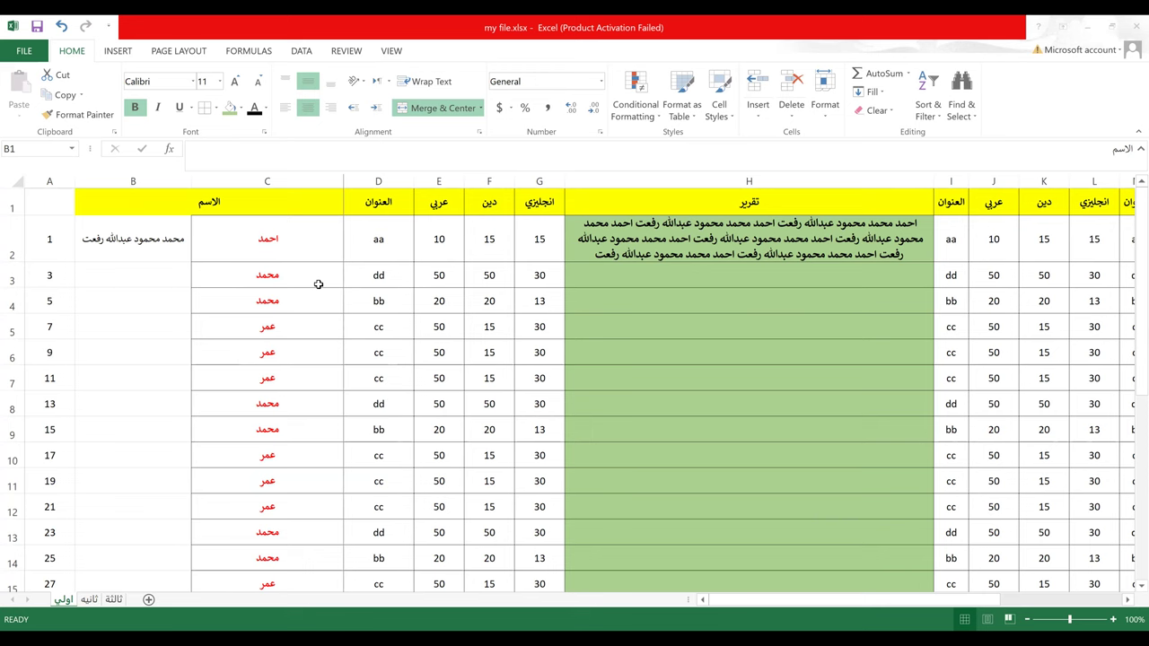
key("alt+Tab")
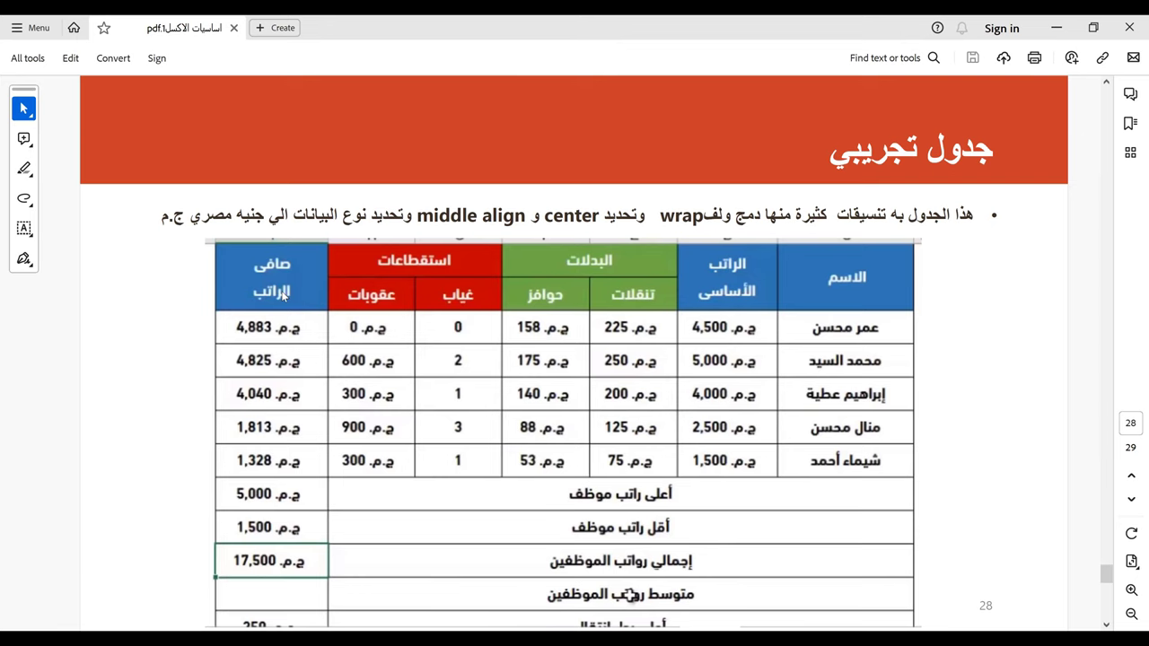
Step: Switch from the Acrobat sample salary table to the blank workbook my file.xlsx in Excel
key("alt+Tab")
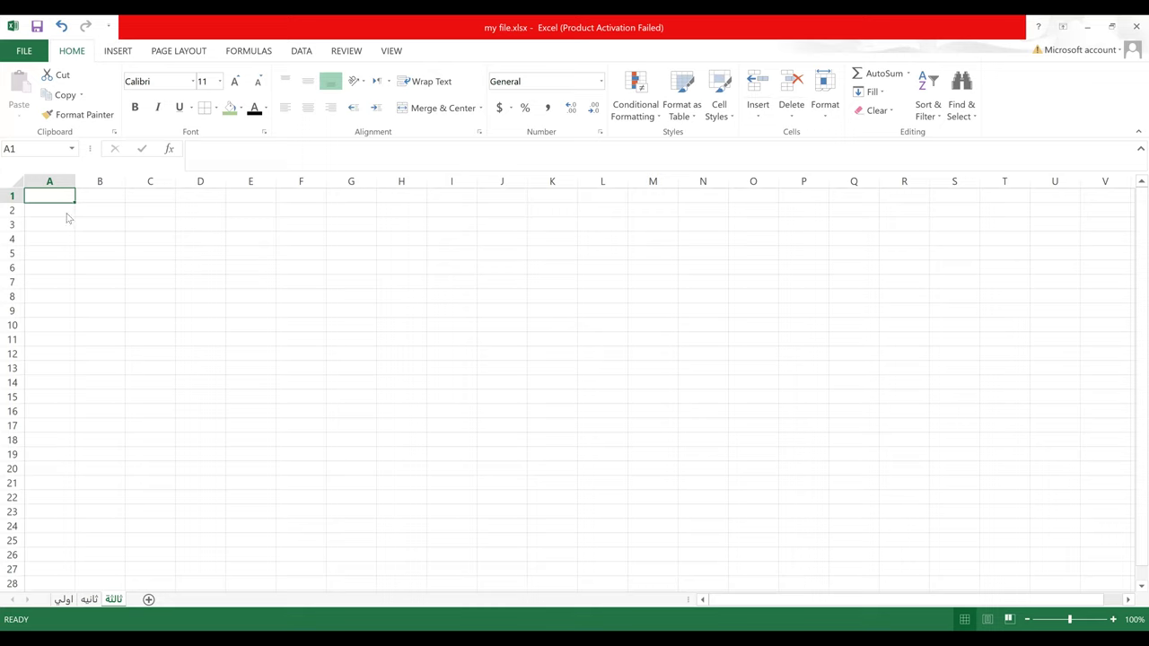
Step: Enter the headers صافي المرتب in A1 and استقطاعات in B1
key("alt+Tab")
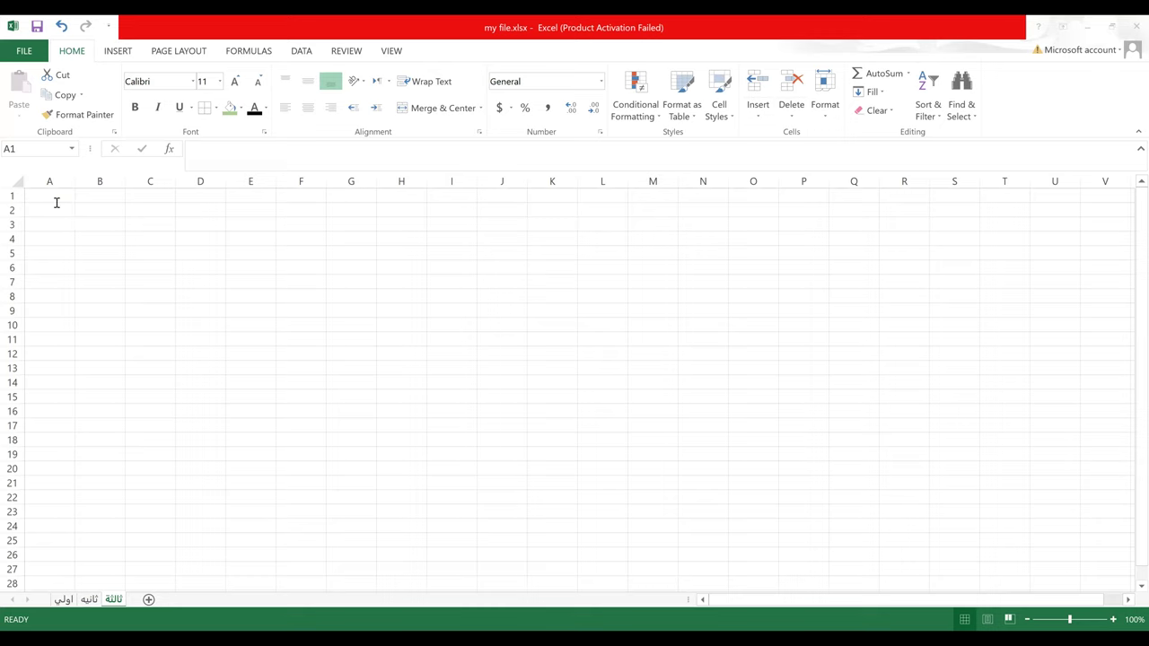
left_click(56, 202)
key("BackSpace")
key("BackSpace")
type("صافي المرتب")
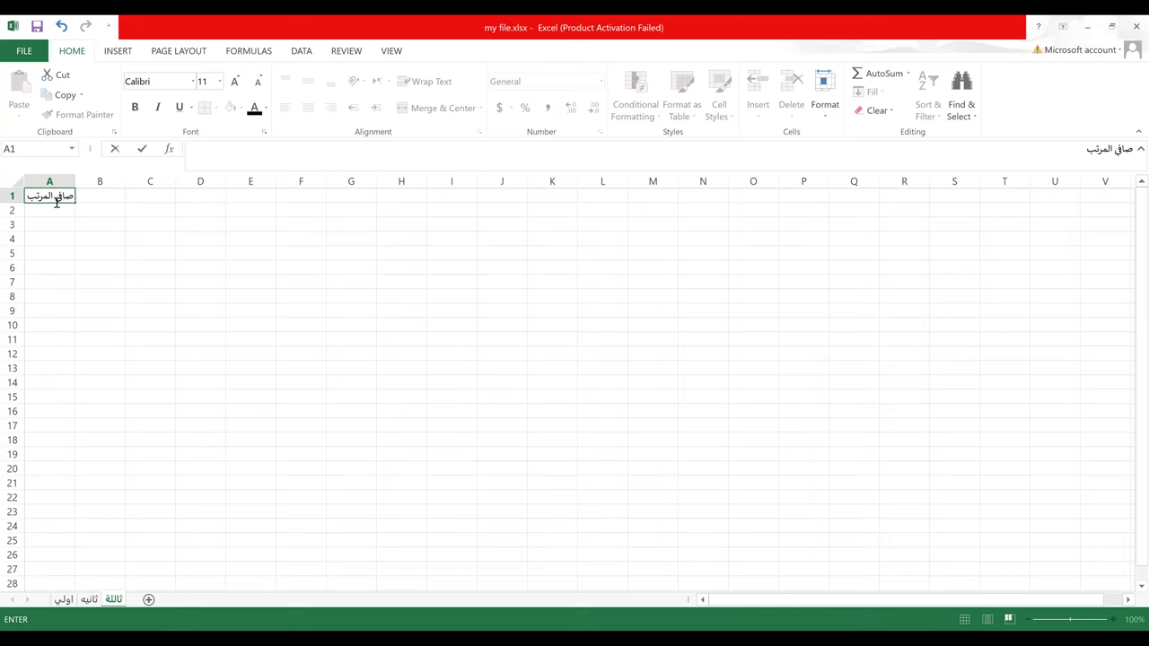
key("Tab")
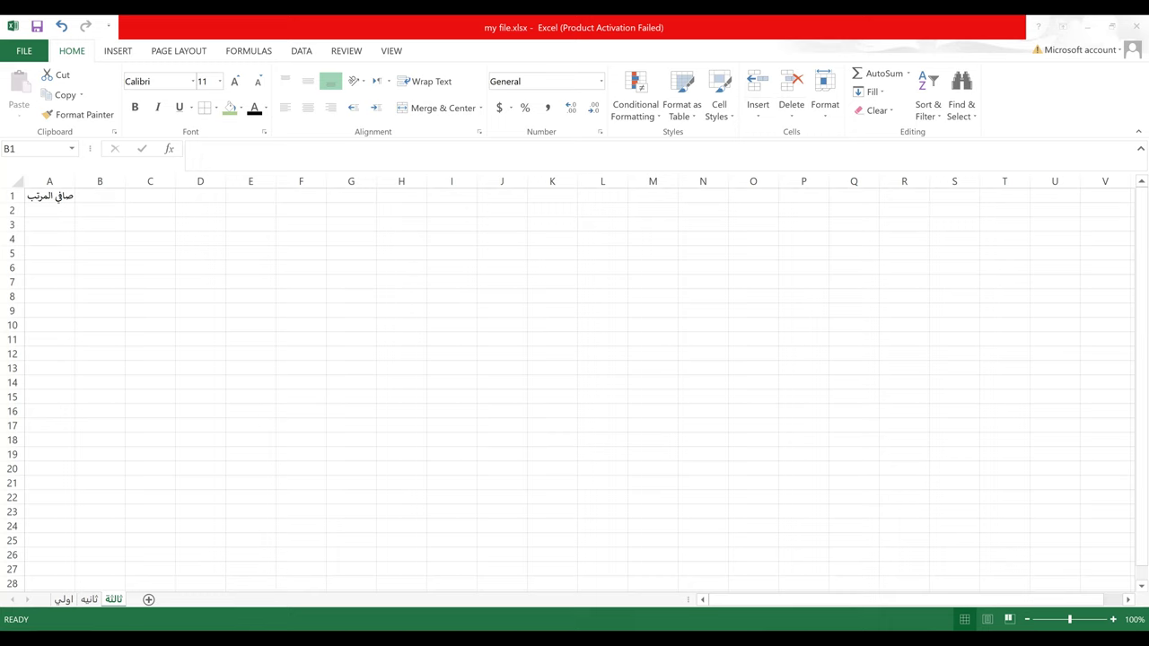
left_click(113, 195)
type("استقطاعات")
key("Return")
Step: Move استقطاعات to C1 and add sub-headers غياب in C2 and عقوبات in B2
left_click(113, 195)
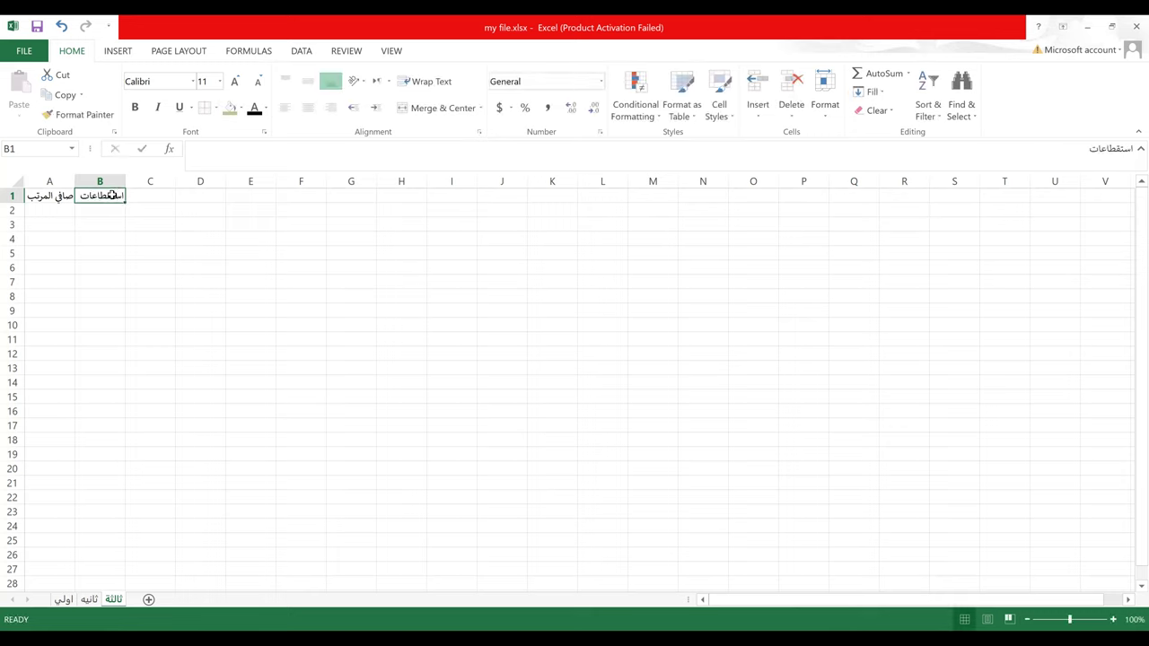
key("ctrl+c")
key("Right")
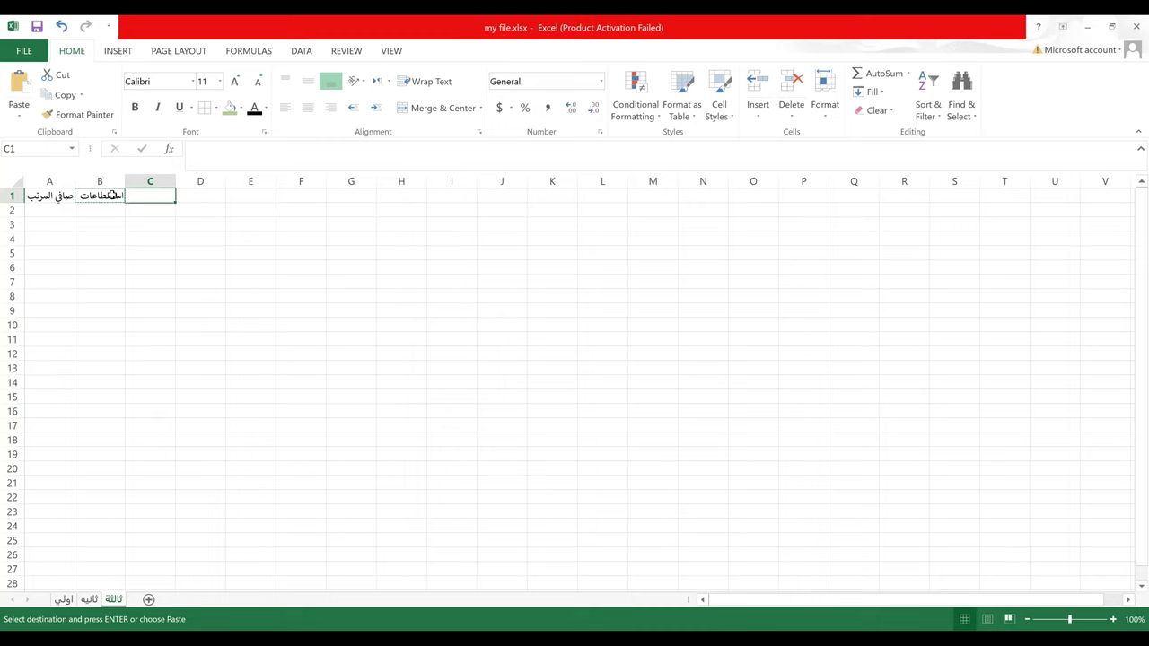
key("Return")
key("Return")
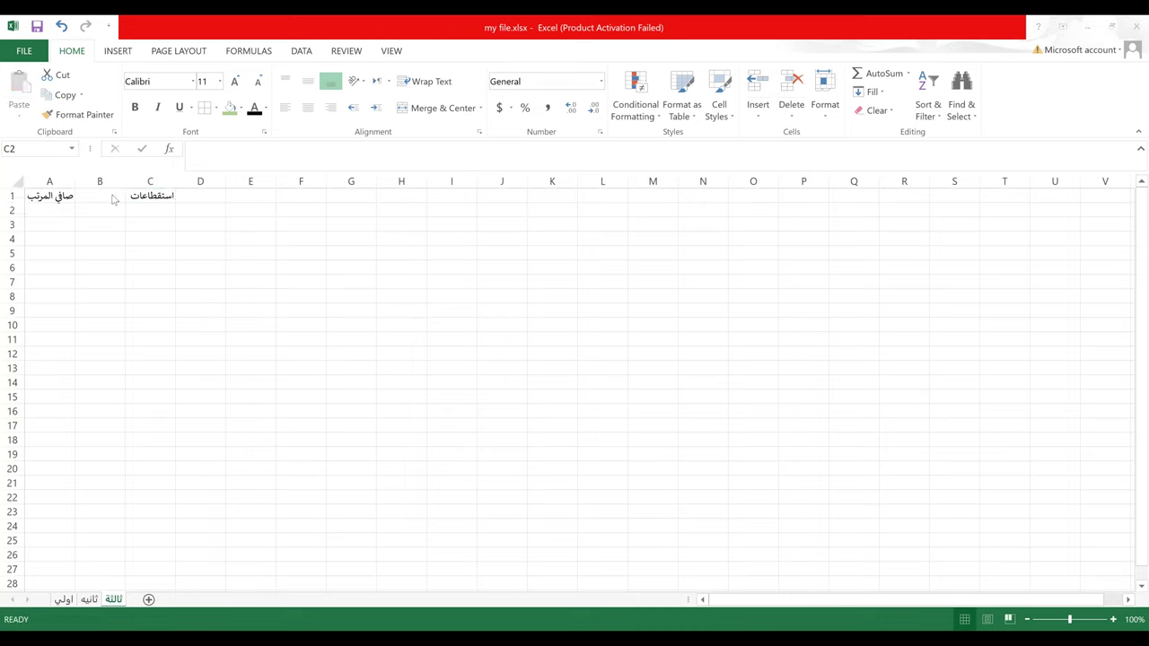
type("غياب")
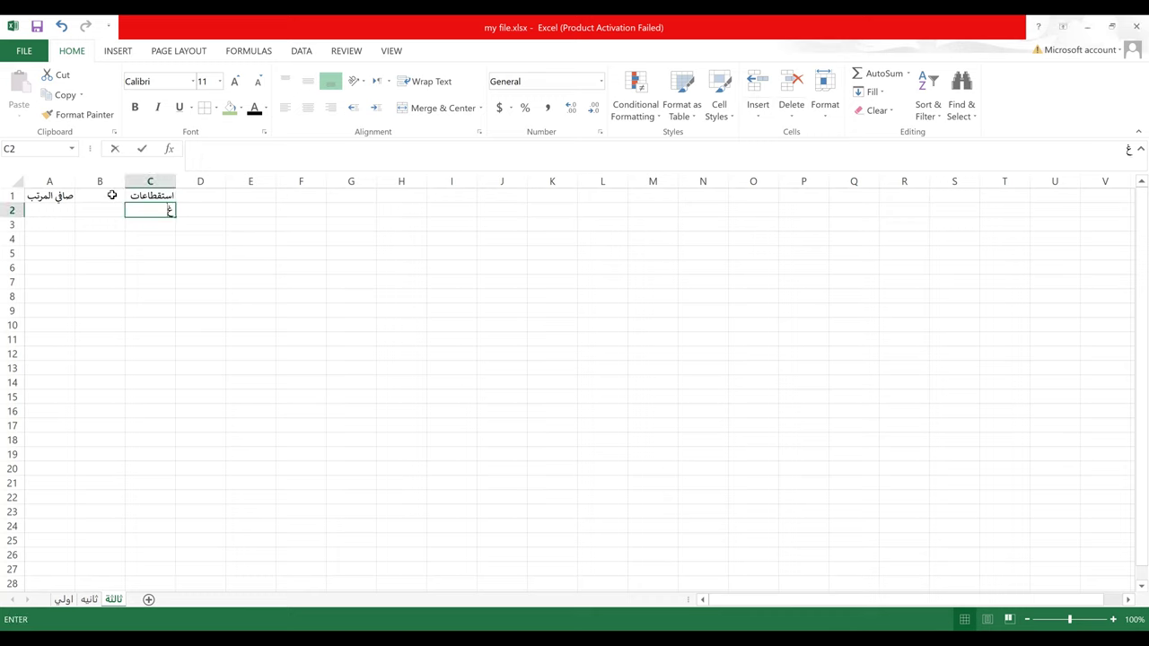
key("Left")
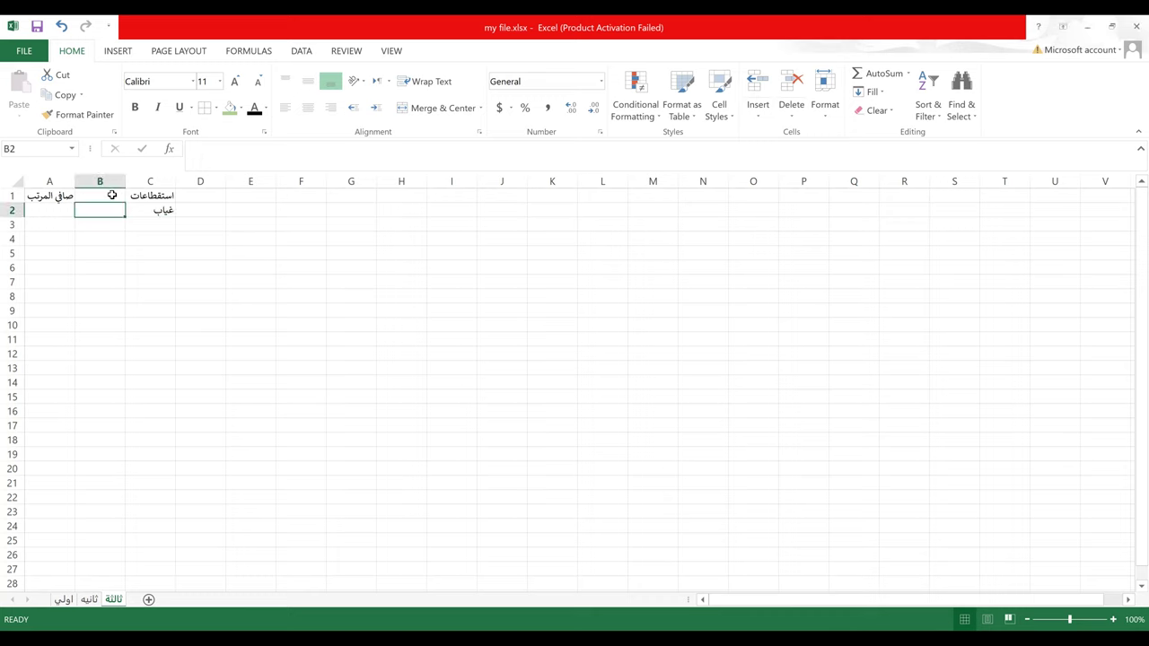
type("عقوبات")
key("Return")
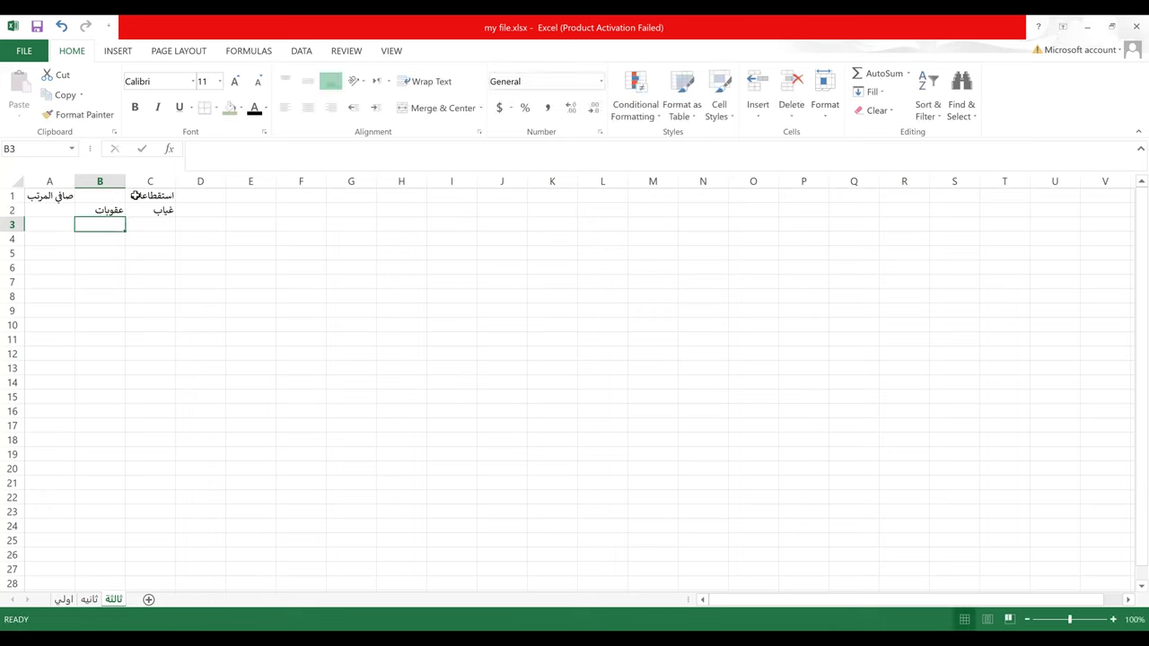
Step: Merge استقطاعات across B1:C1 and صافي المرتب down A1:A2, centred vertically
left_click_drag(135, 194, 112, 195)
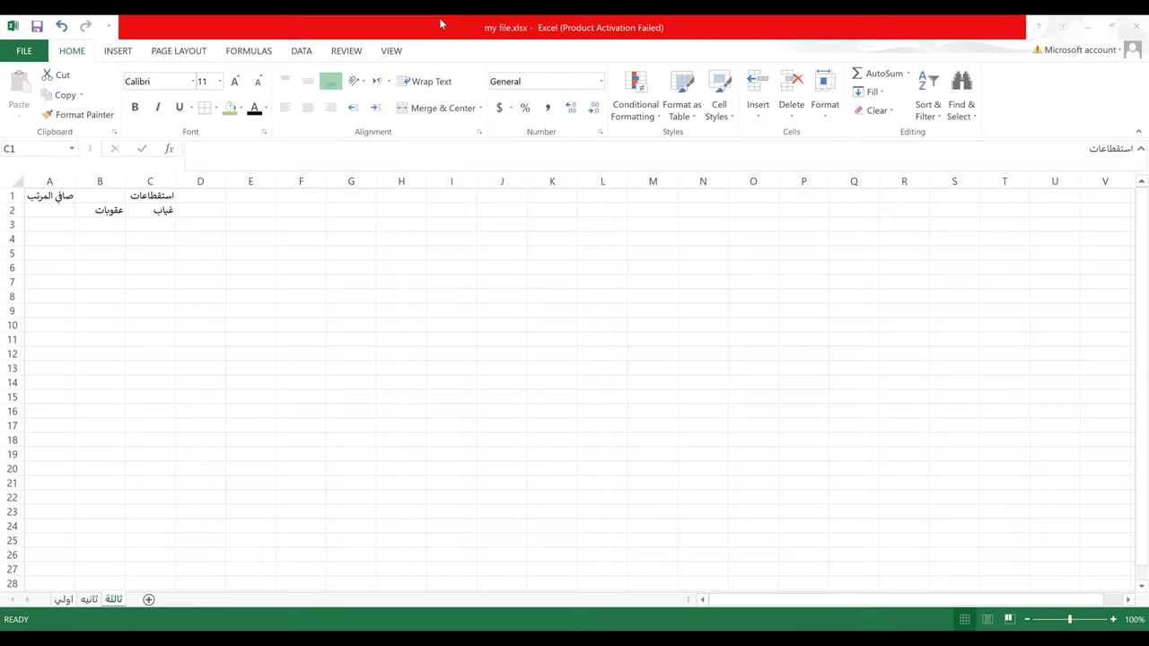
left_click(433, 111)
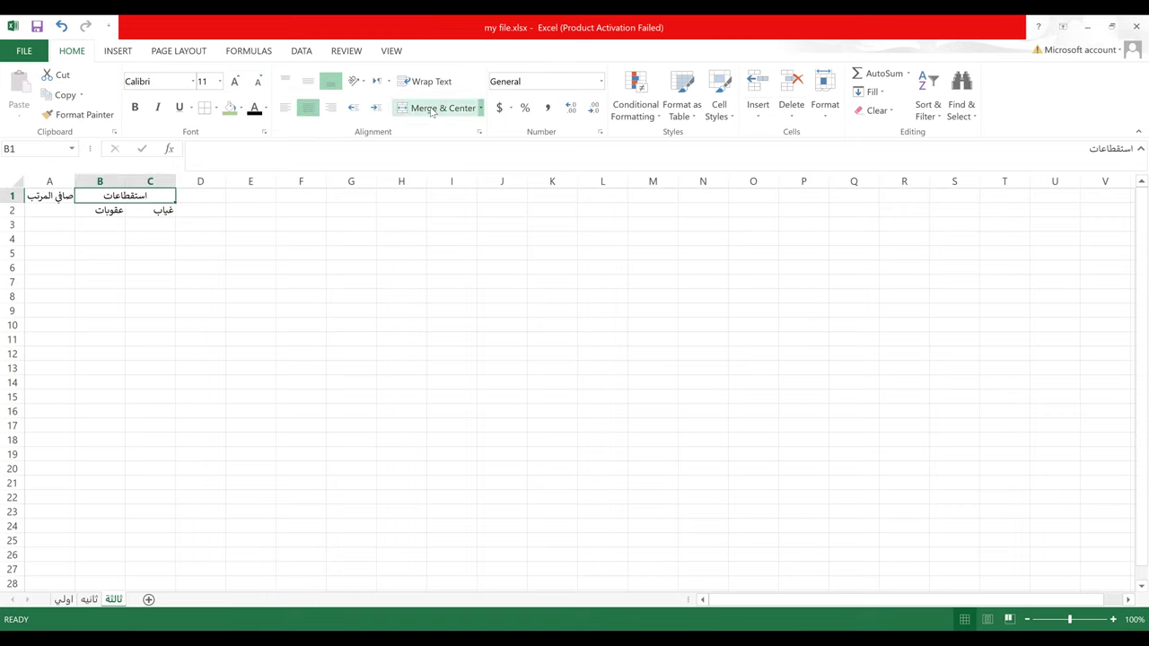
left_click(148, 268)
left_click_drag(51, 200, 51, 212)
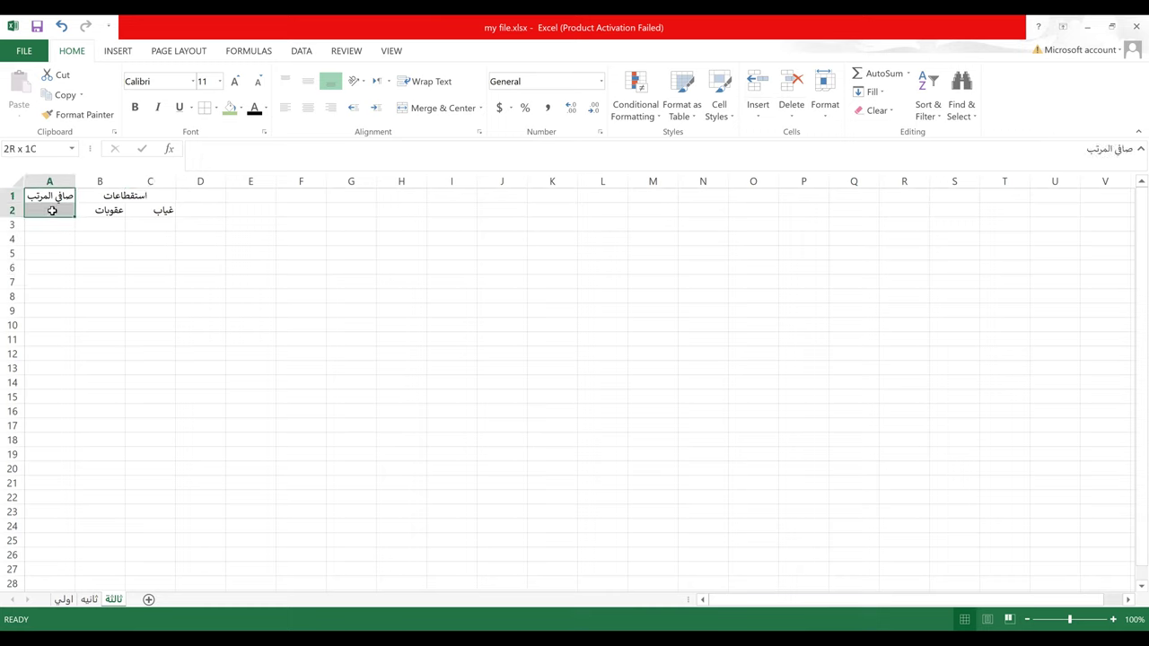
left_click(444, 113)
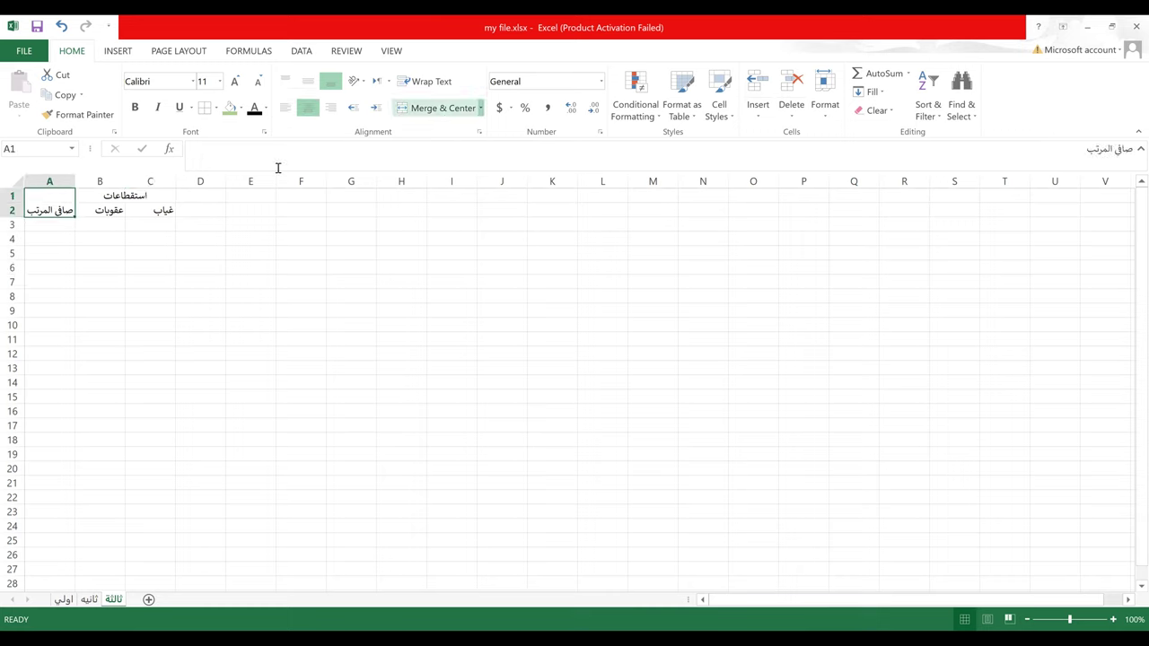
left_click(308, 83)
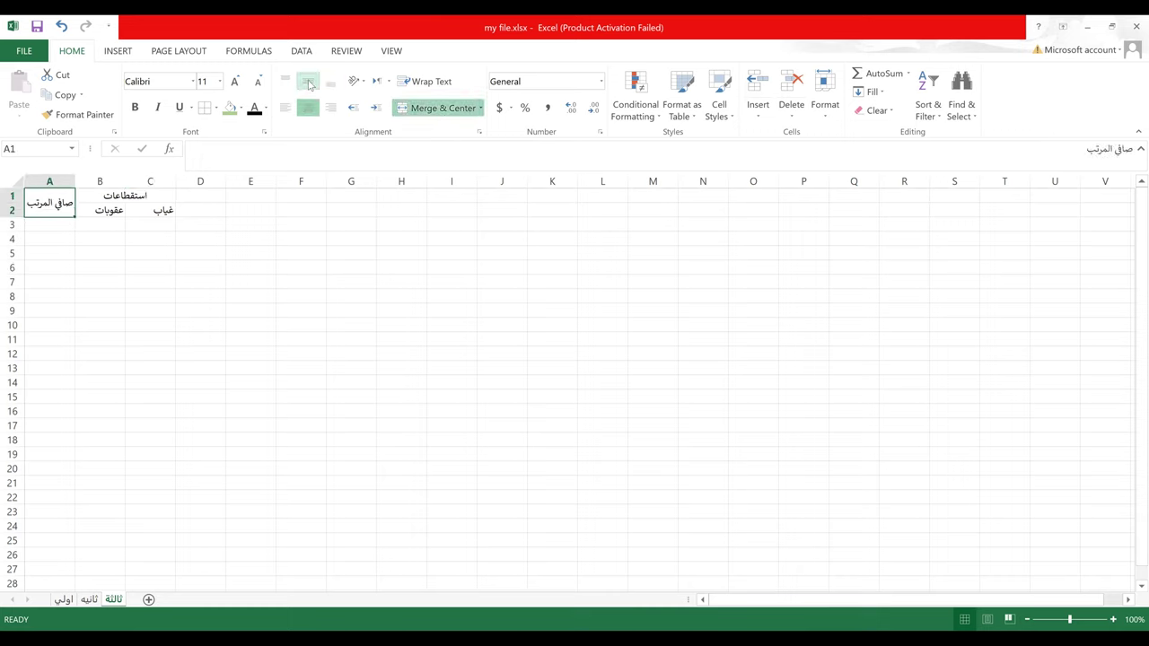
left_click(161, 265)
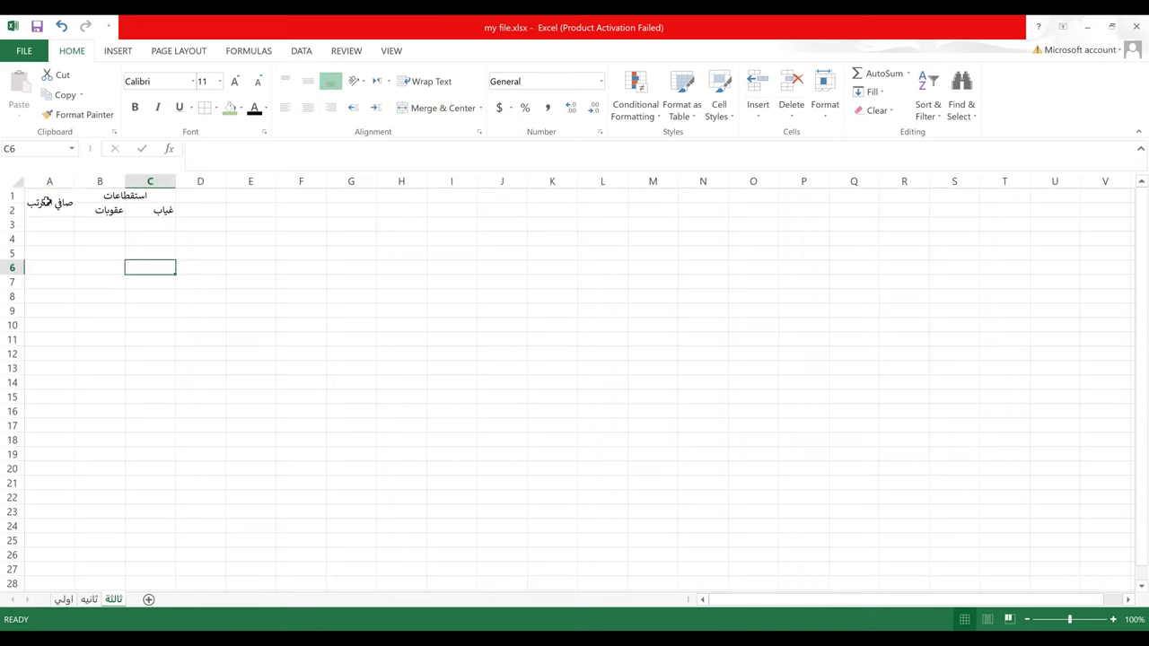
Step: Apply All Borders to the table area A1:N21
left_click_drag(46, 202, 709, 469)
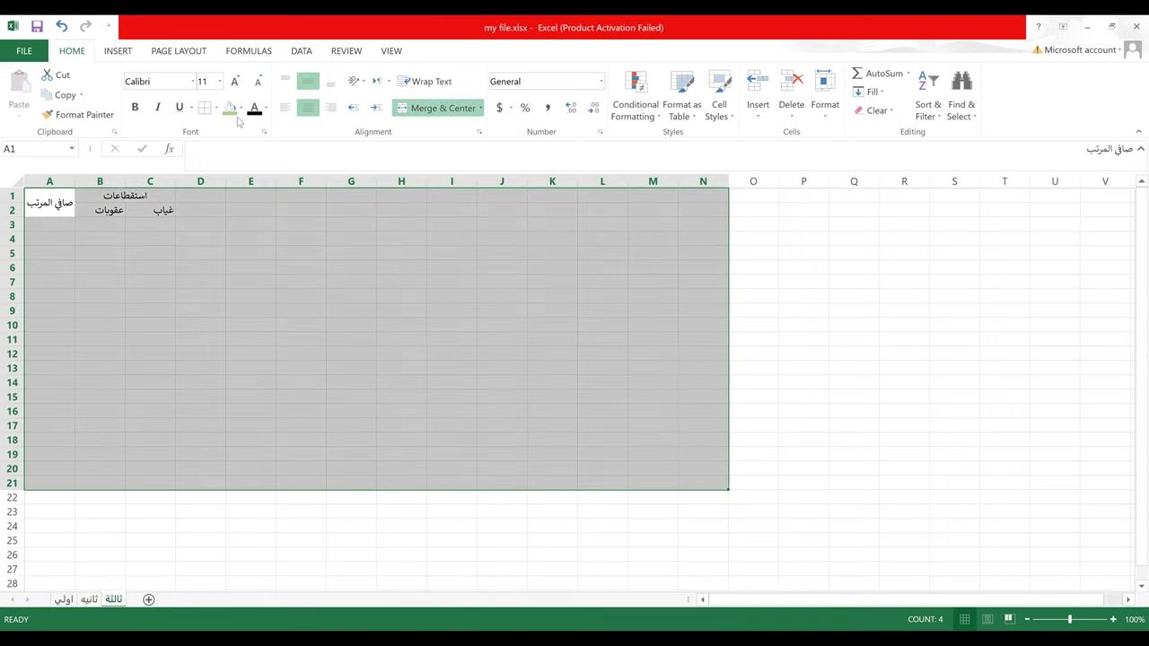
left_click(204, 108)
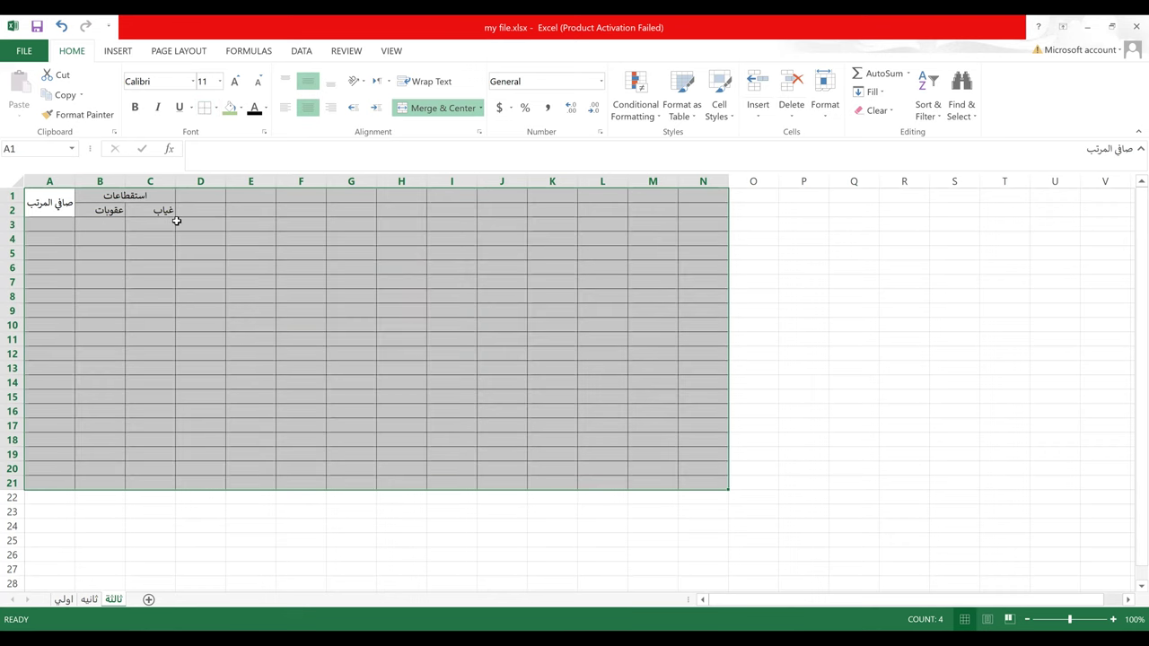
left_click(179, 222)
left_click(157, 211)
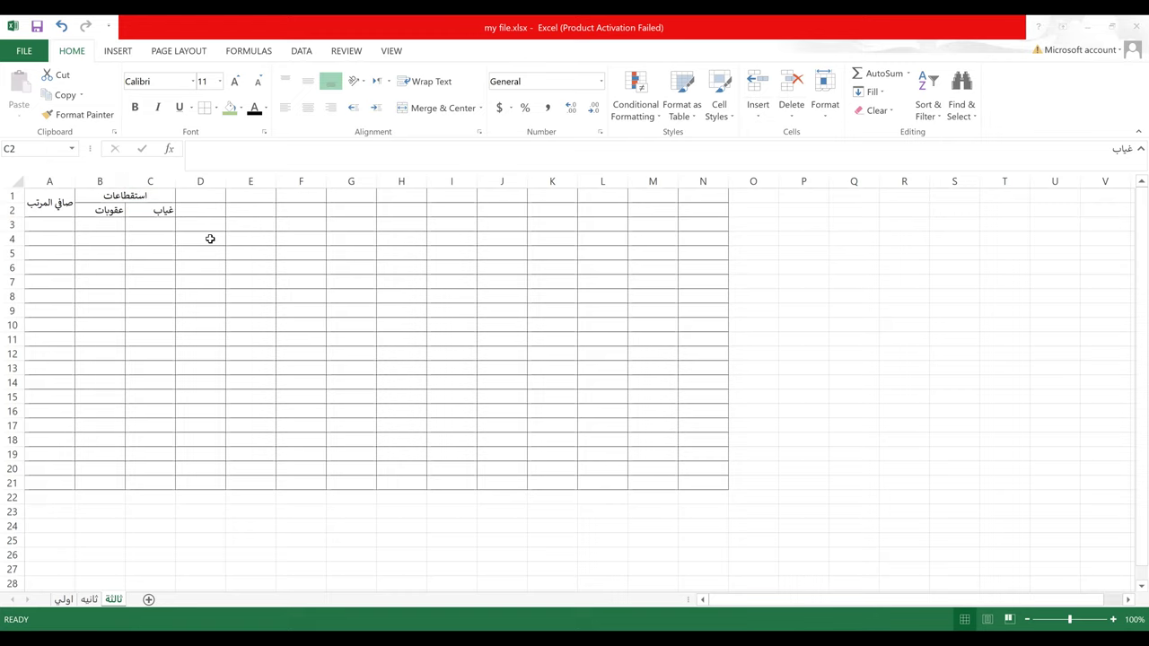
key("alt+Tab")
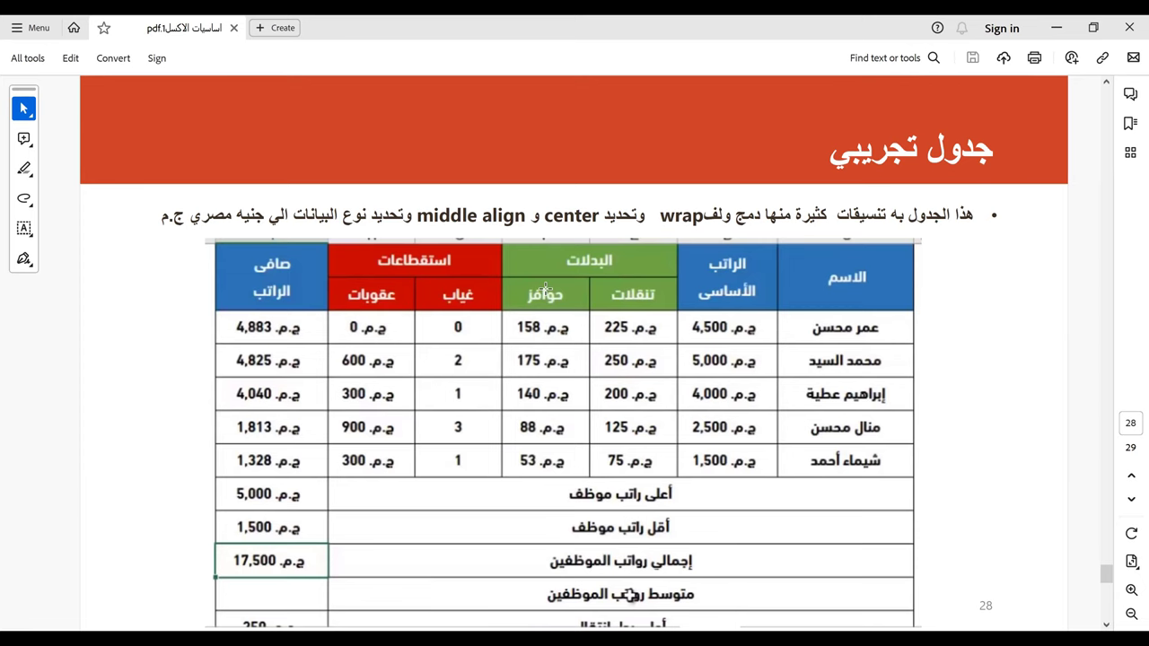
Step: Add the allowances header البدلات in E1 and type الراتب الاساسي in row 2
type("ا")
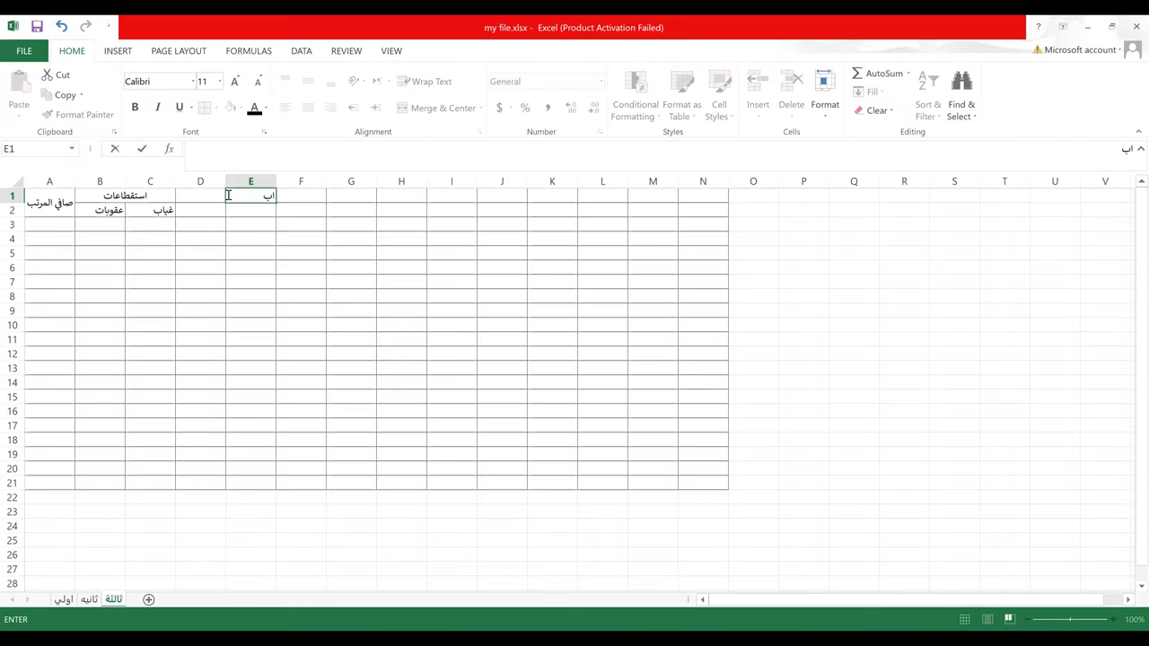
type("لبدلا")
type("ت")
key("Return")
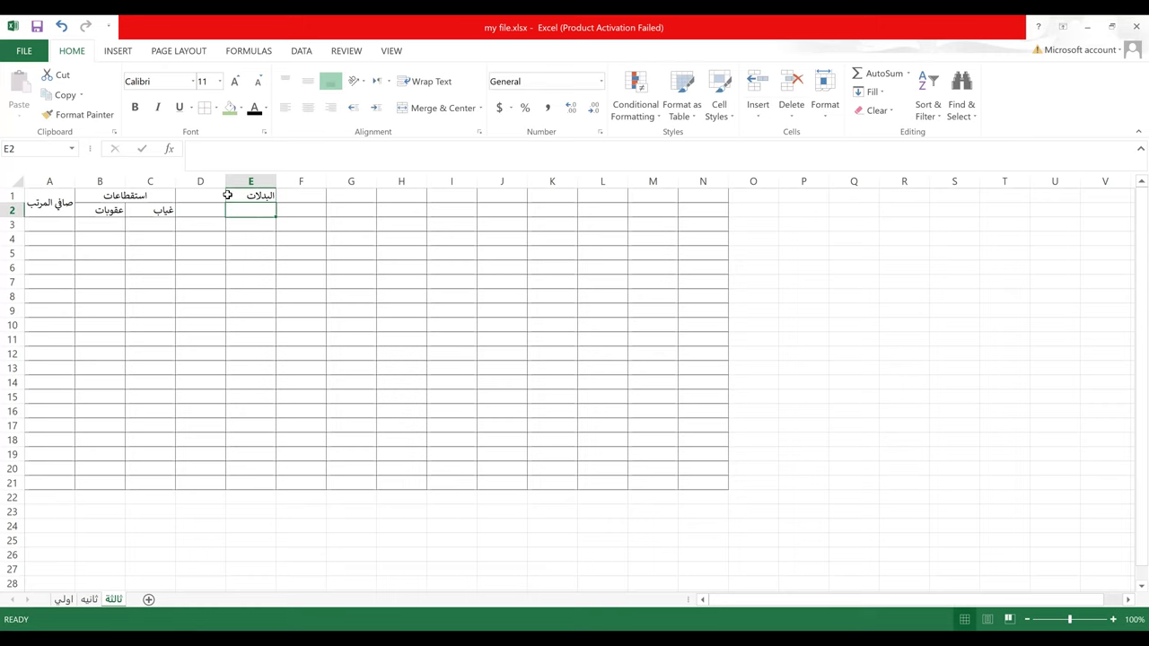
type("الراتب")
key("Left")
type("ا")
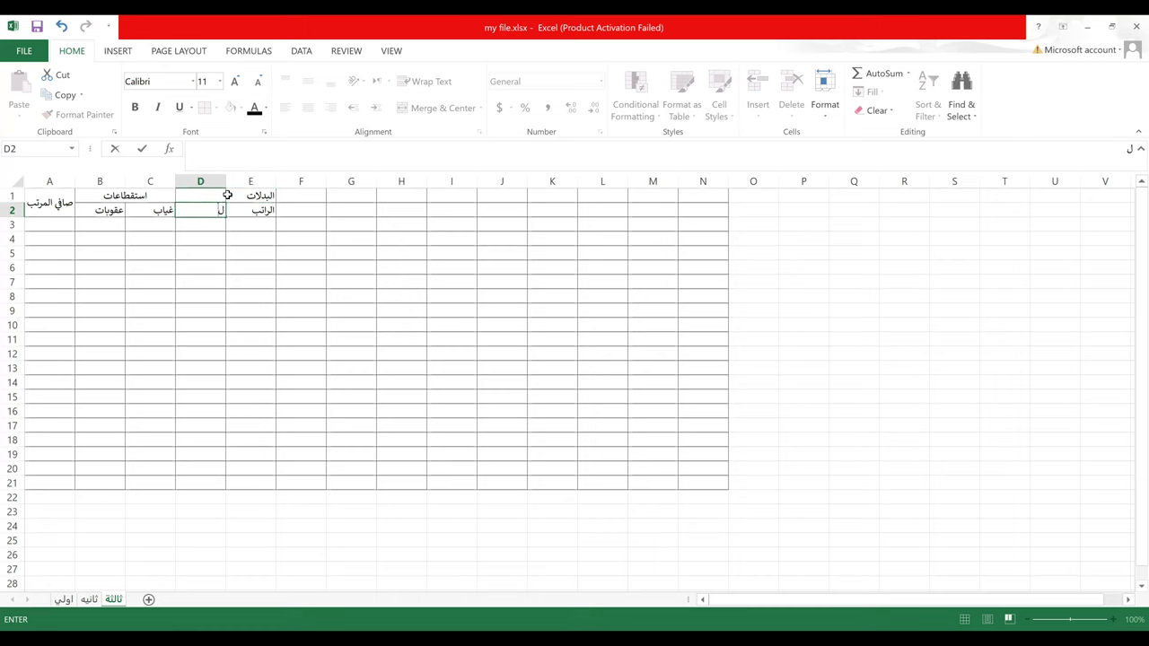
type("لاساسي")
left_click(252, 224)
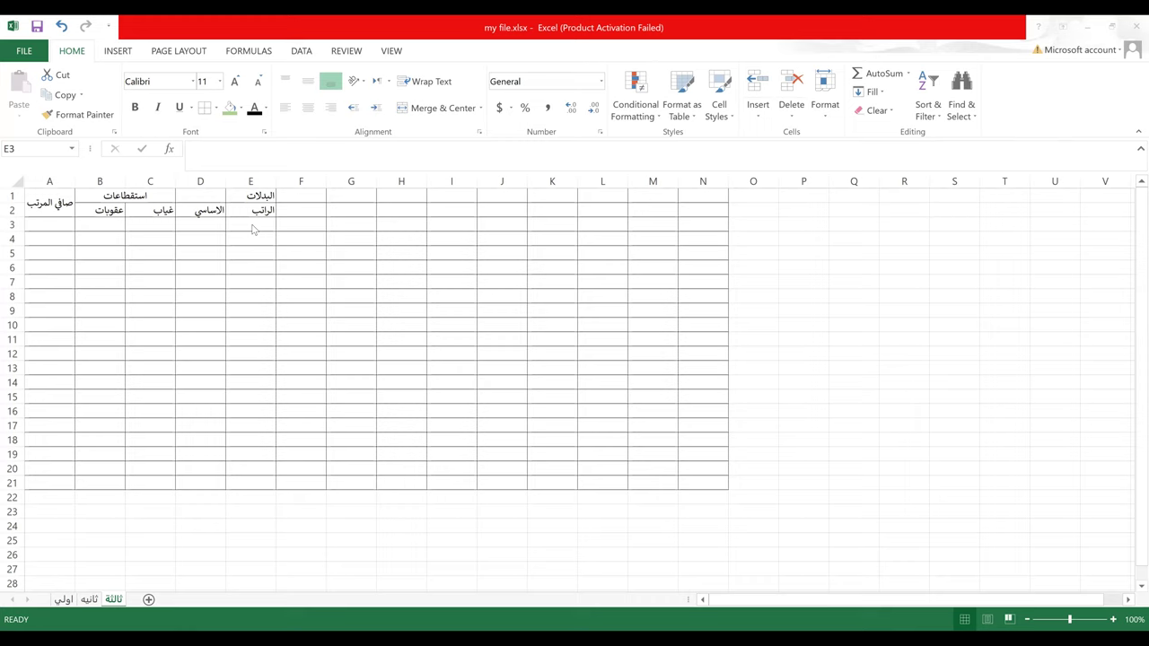
Step: Replace the row-2 entries with sub-headers تنقلات in E2 and حوافز in D2
left_click(252, 211)
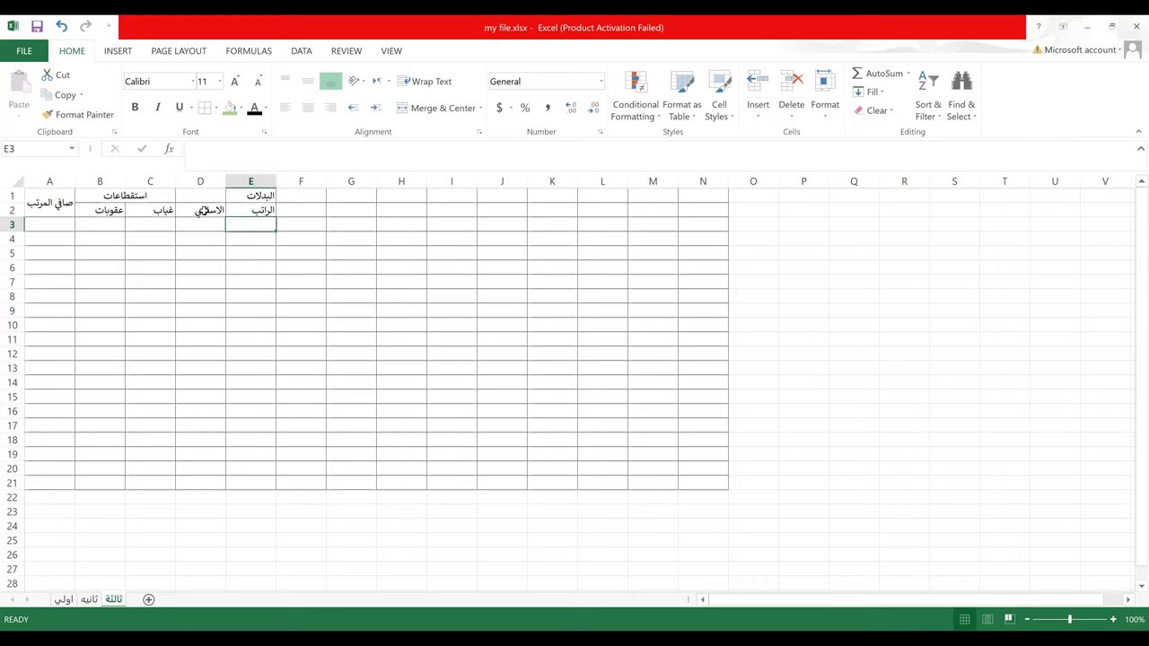
key("Left")
left_click(252, 211)
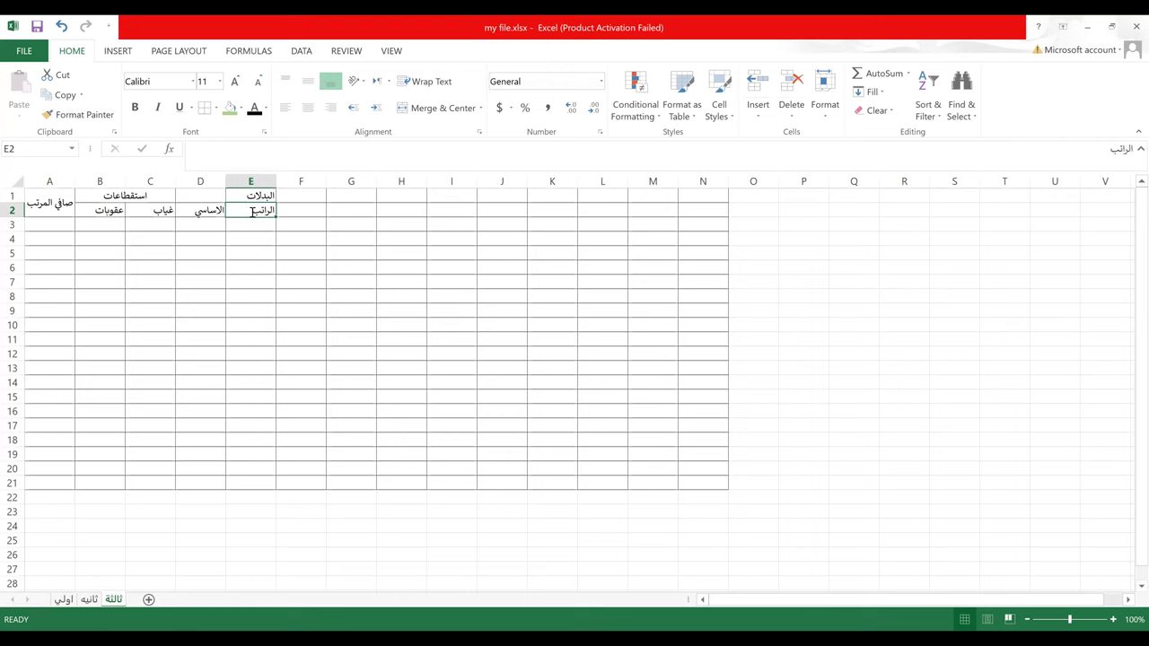
type("تنقلات")
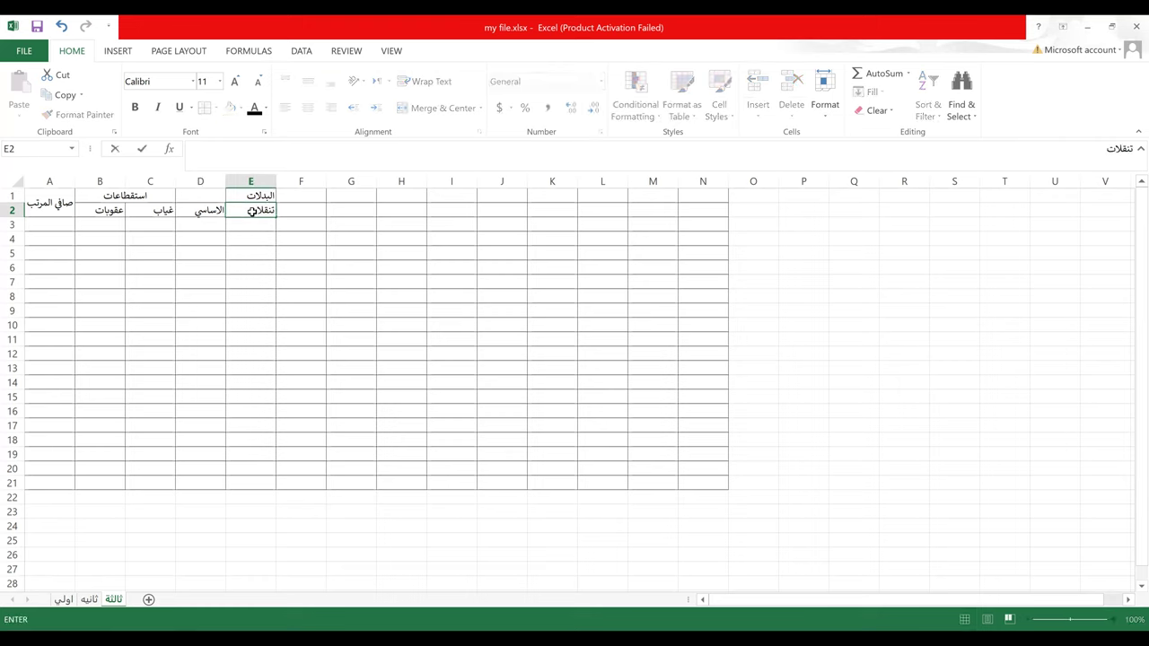
key("Left")
type("حوافز")
key("Right")
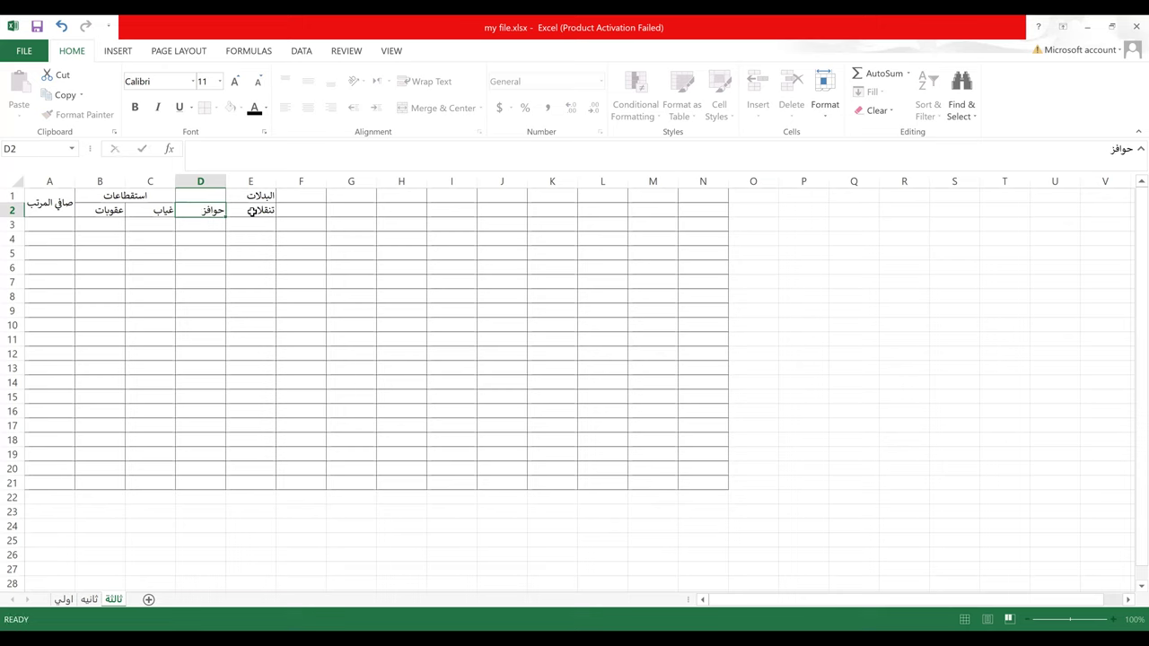
Step: Type the heading الراتب الاساسي into F1 and start fixing its misspelling
key("Right")
key("Up")
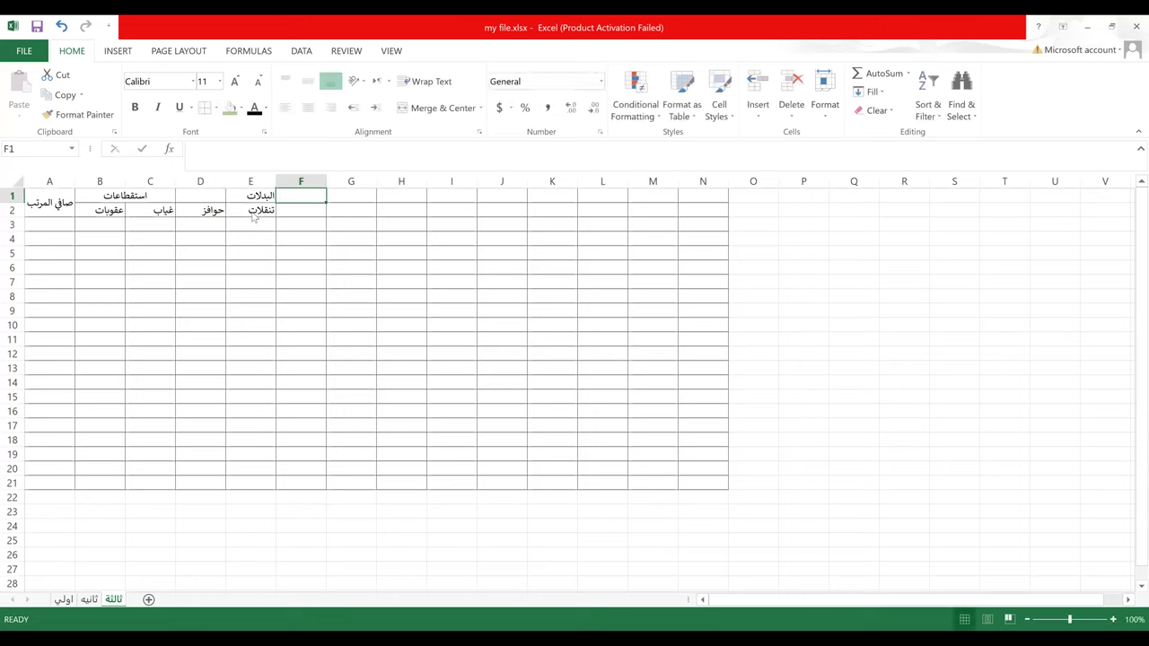
type("الراتب الاساي")
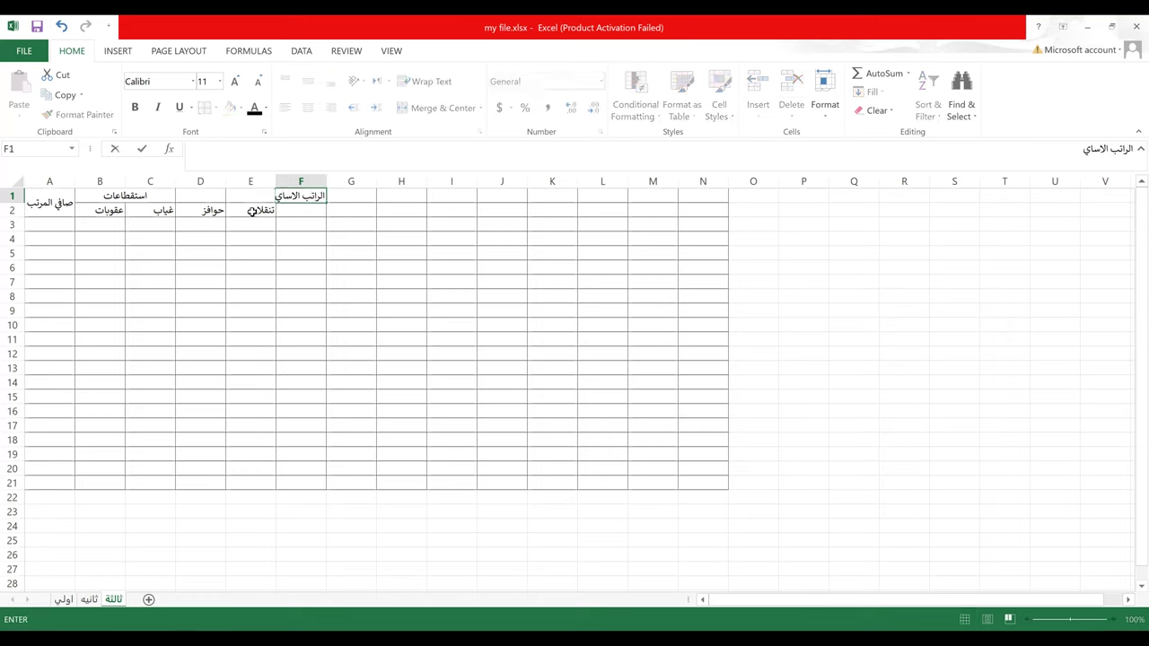
key("BackSpace")
Step: Finish correcting الراتب الاساسي in F1 and merge البدلات across D1:E1
type("سي")
key("ctrl+Return")
left_click(251, 196)
type("البدلات")
left_click_drag(235, 196, 202, 196)
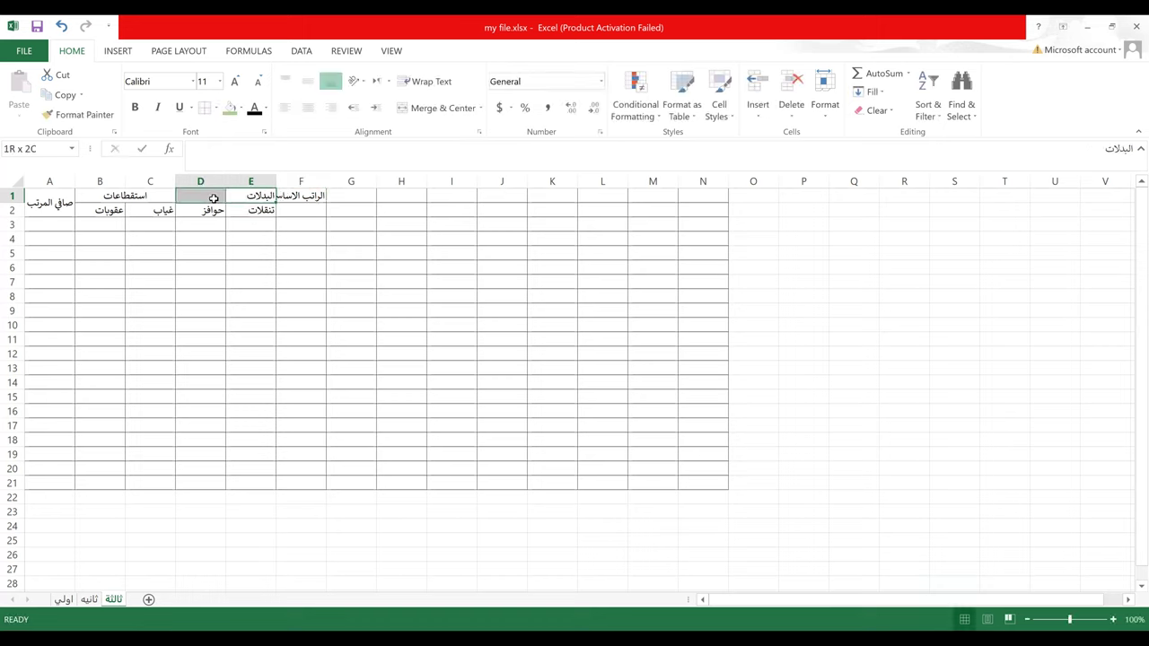
left_click(433, 107)
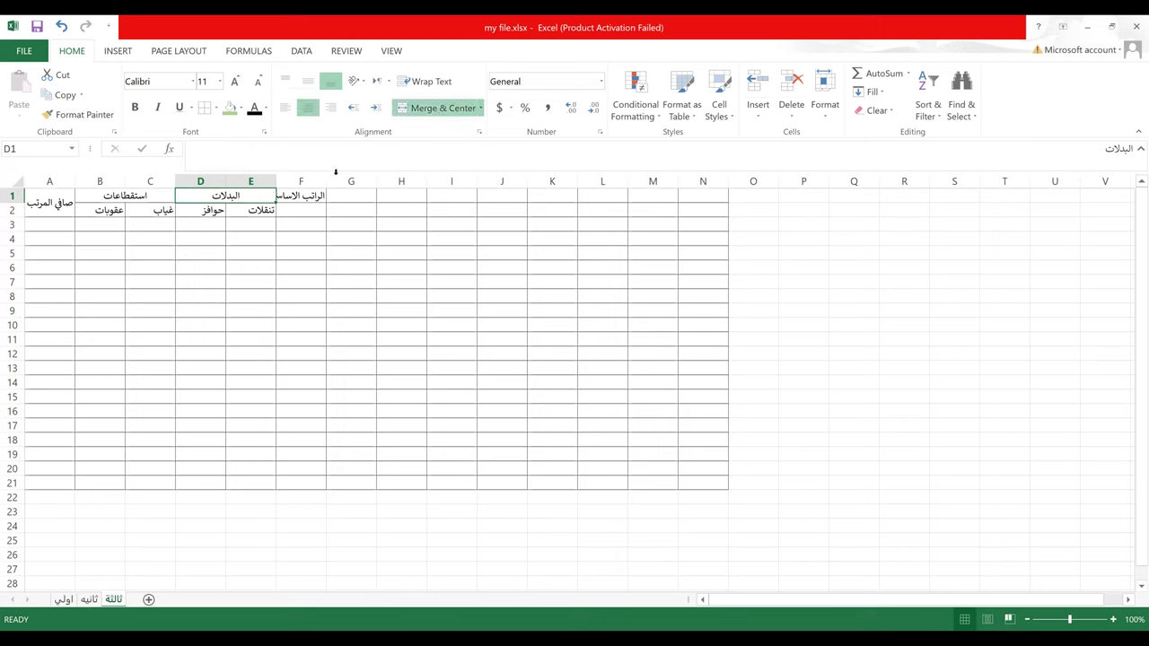
Step: Merge F1:F2, widen column F, narrow column A, and wrap the F1 and A1 headings
left_click_drag(310, 195, 311, 208)
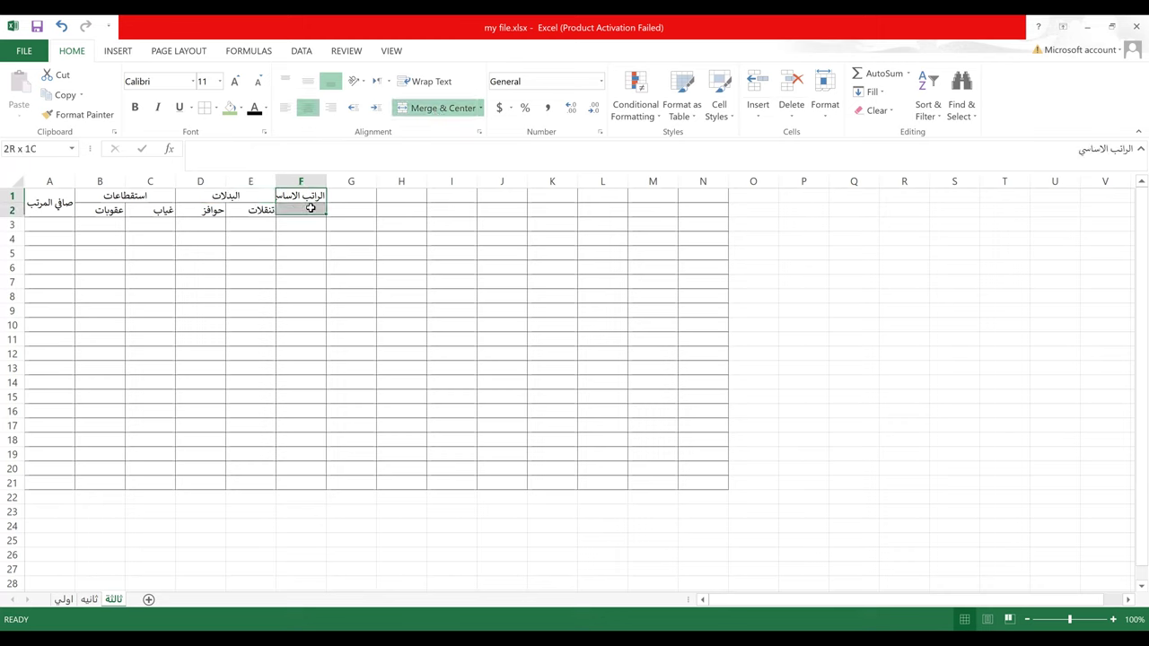
left_click(428, 108)
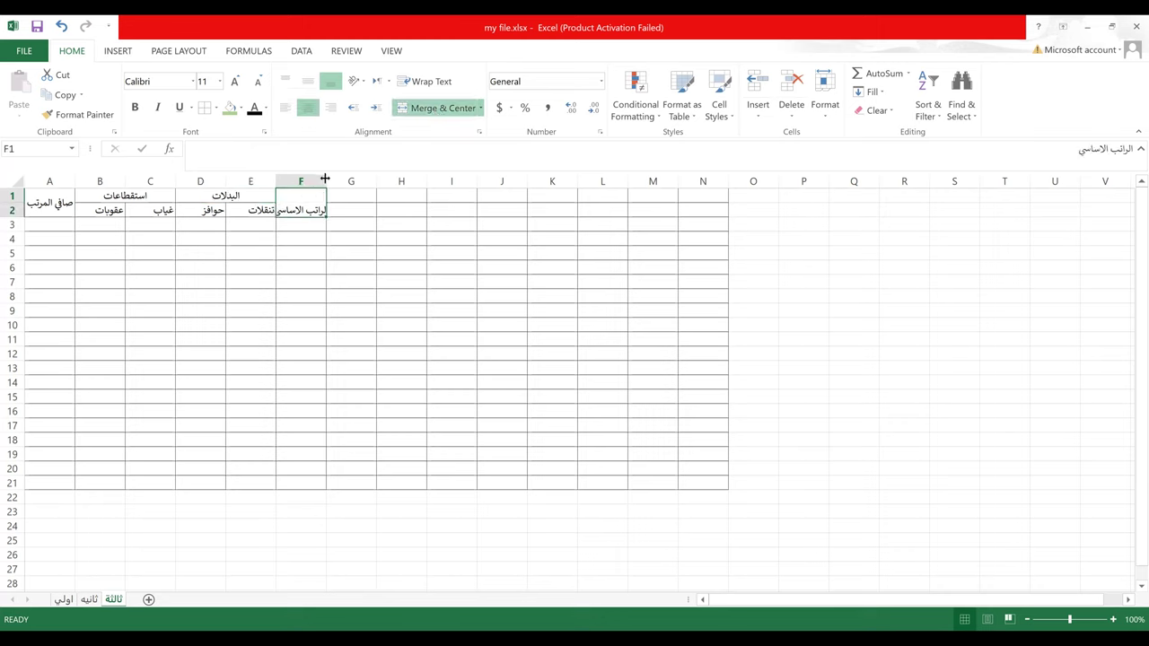
mouse_move(325, 179)
left_mouse_down()
mouse_move(350, 181)
mouse_move(327, 180)
left_mouse_up()
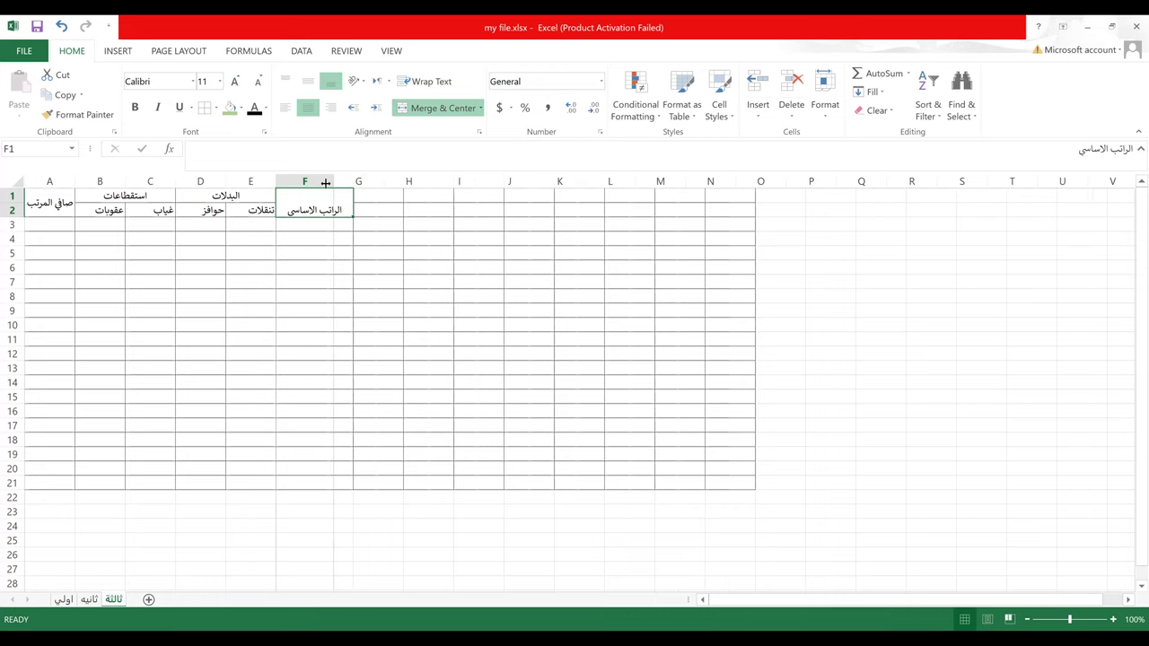
left_click(424, 83)
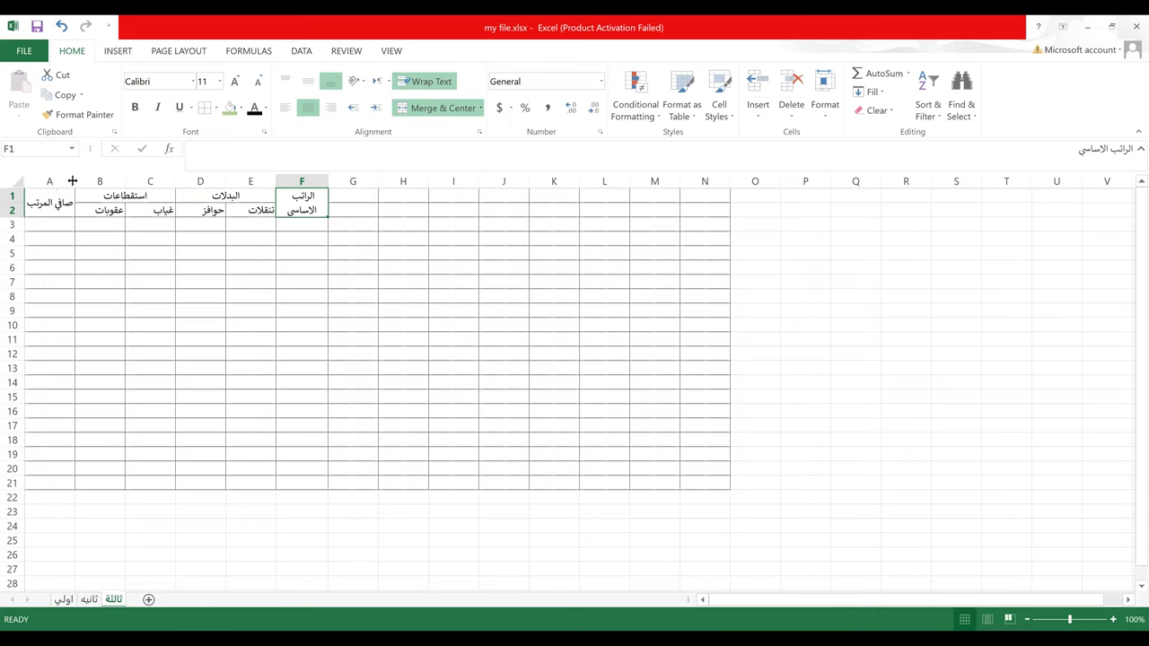
left_click_drag(72, 180, 66, 181)
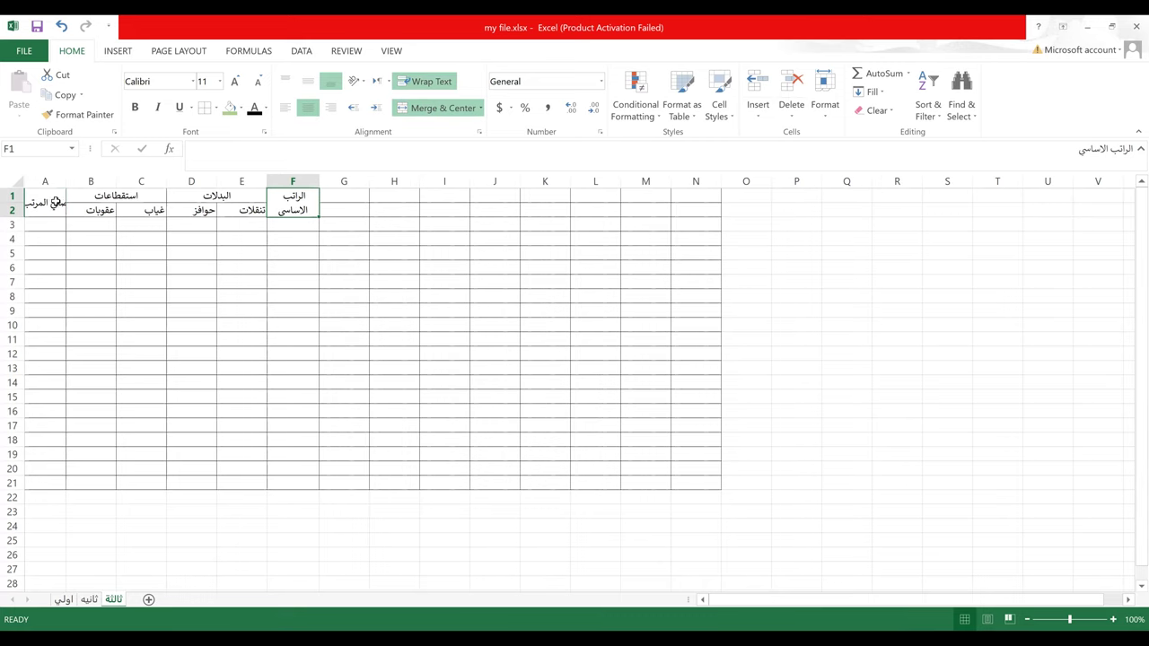
left_click(44, 202)
left_click(425, 82)
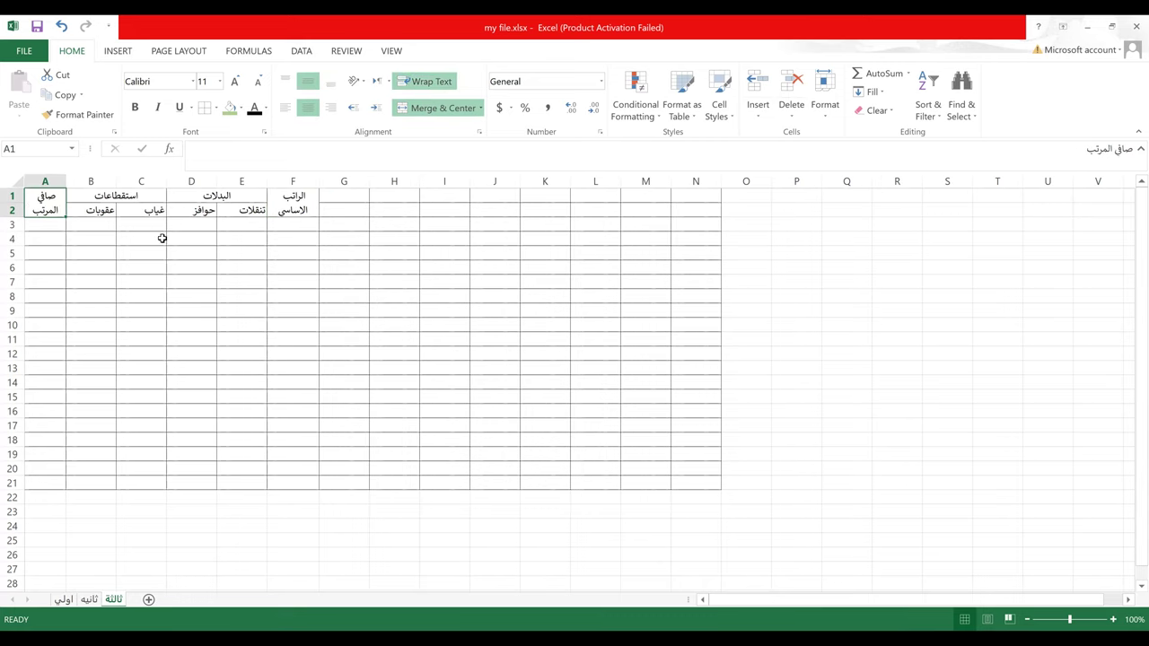
Step: Make all header text in A1:F2 bold
left_click_drag(289, 200, 54, 207)
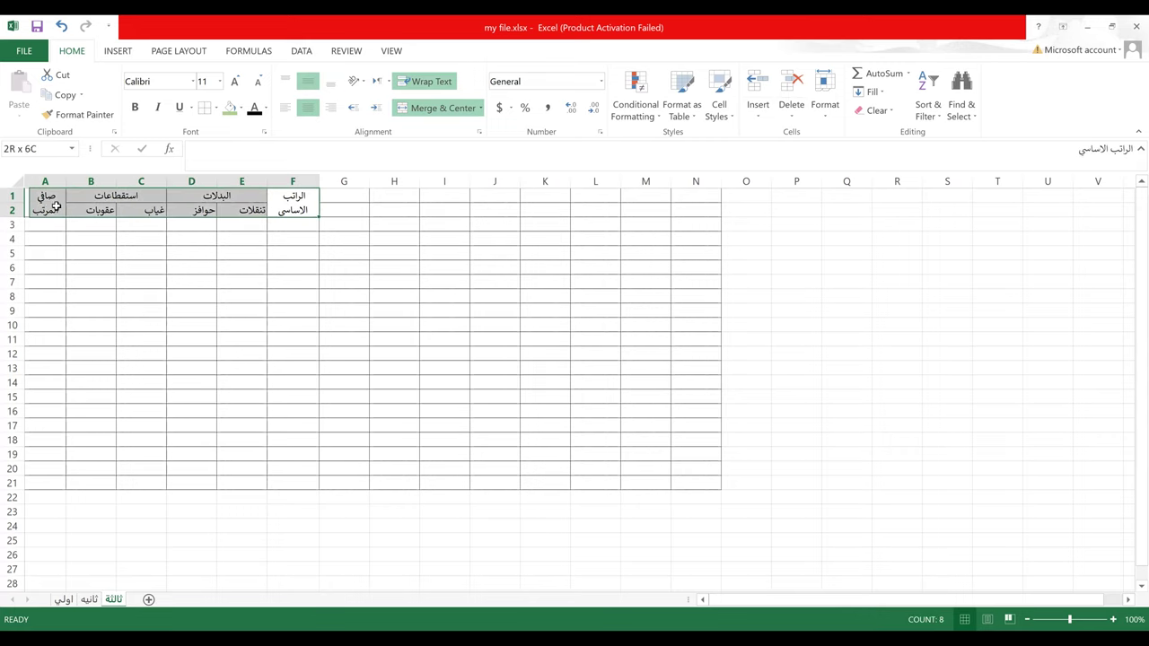
key("ctrl+b")
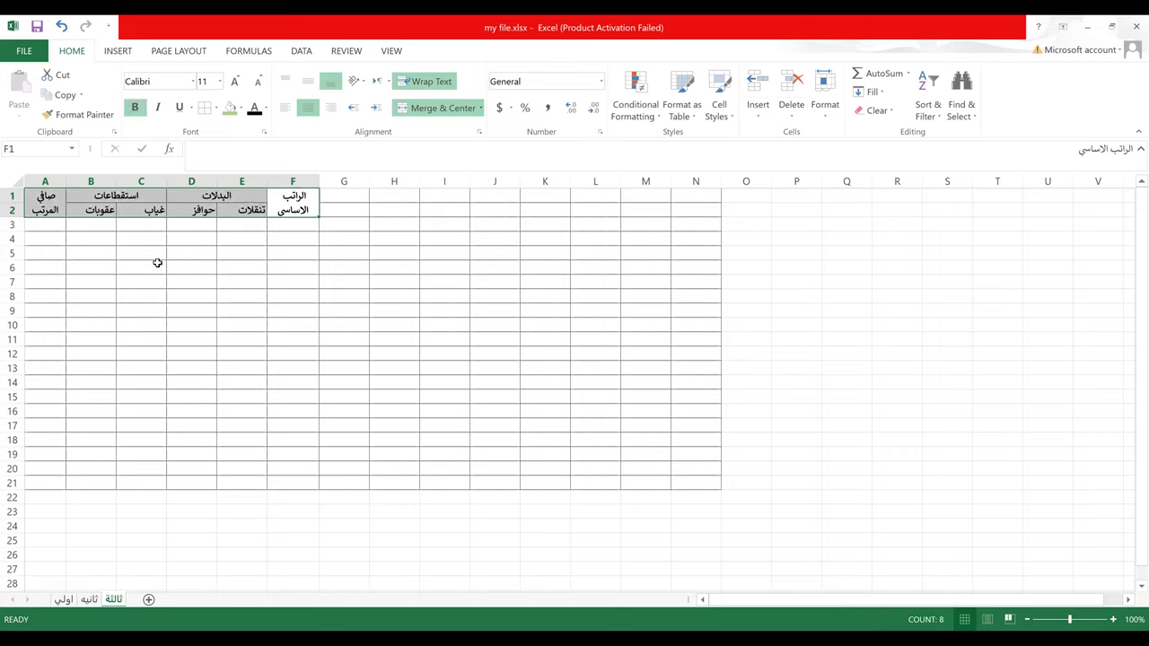
left_click(161, 264)
left_click(146, 216)
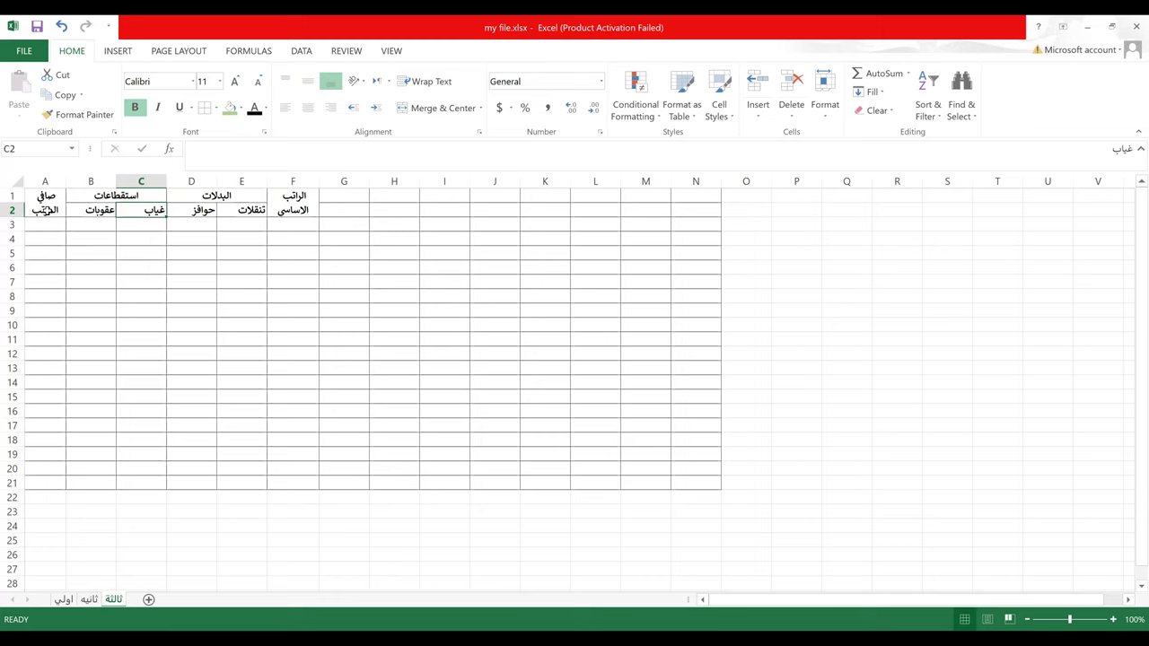
left_click(44, 209)
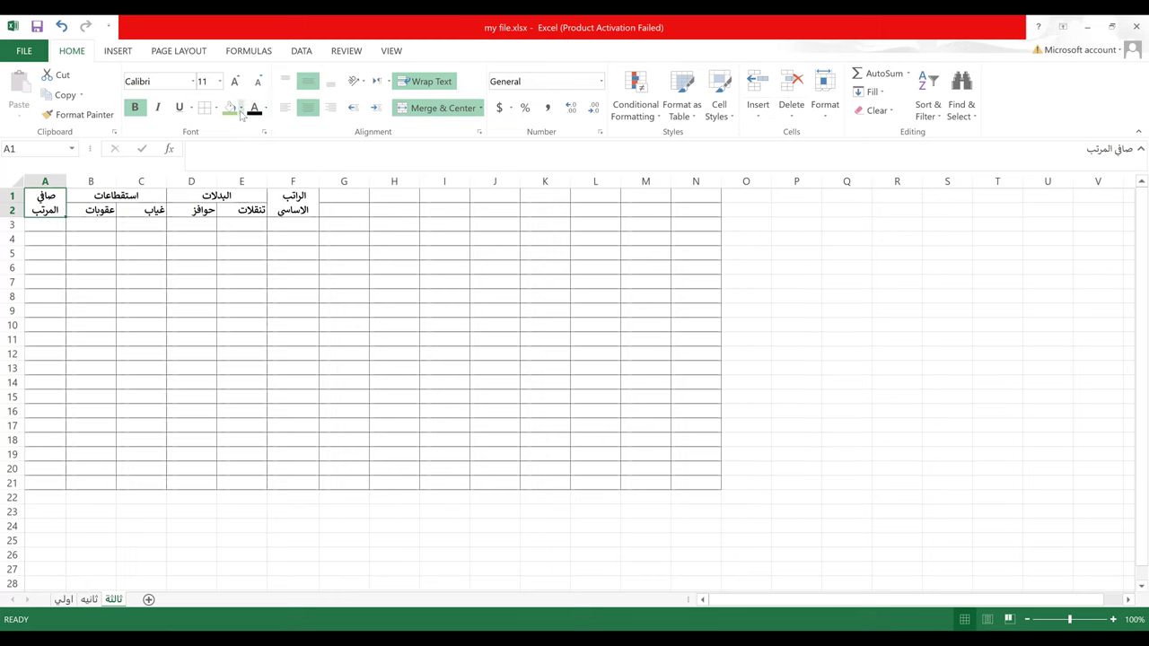
Step: Fill the A1:A2 and F1:F2 headings light blue
left_click(240, 108)
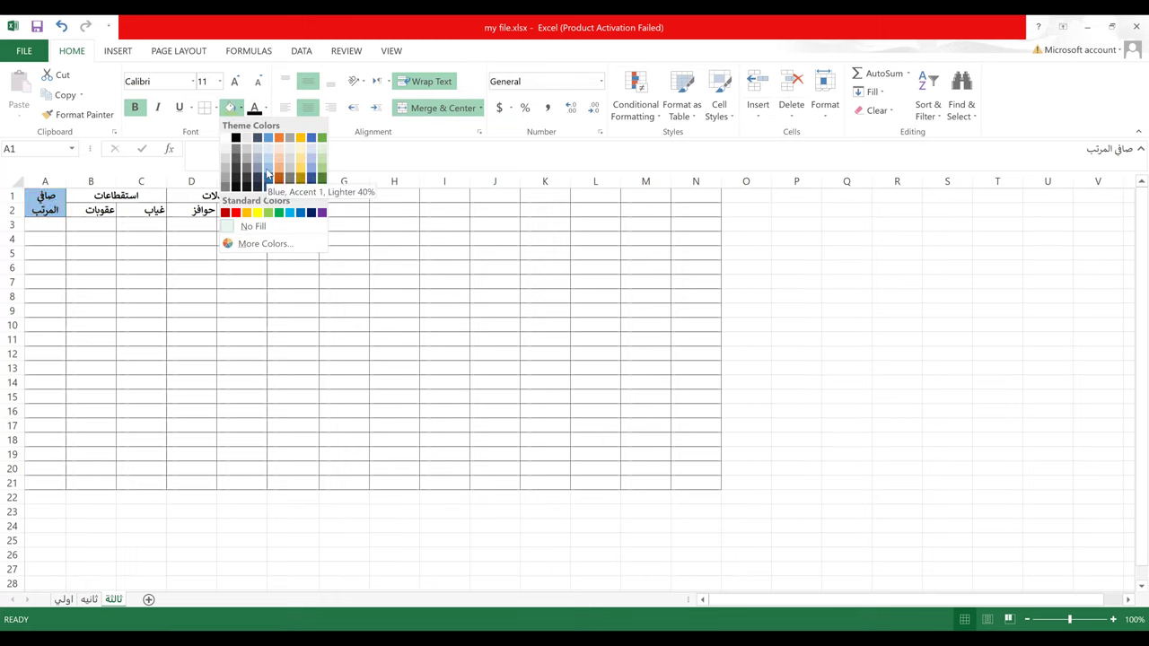
left_click(290, 212)
left_click(238, 238)
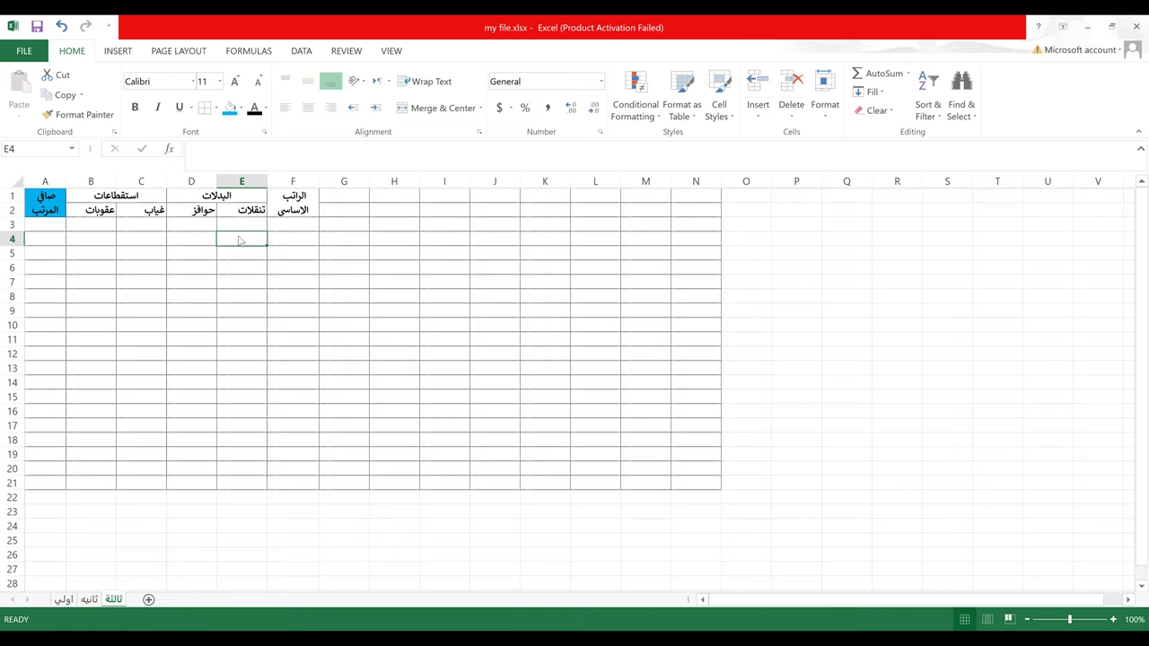
left_click(293, 202)
left_click(229, 107)
left_click(289, 274)
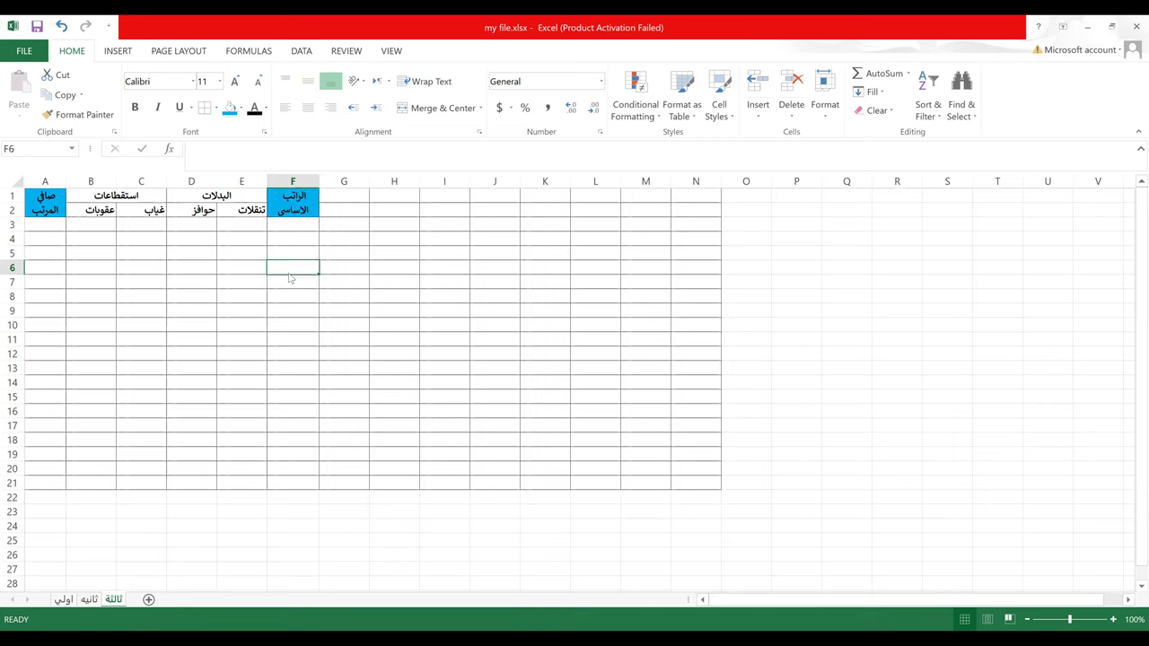
Step: Fill the البدلات group D1:E2 green
left_click_drag(244, 210, 197, 198)
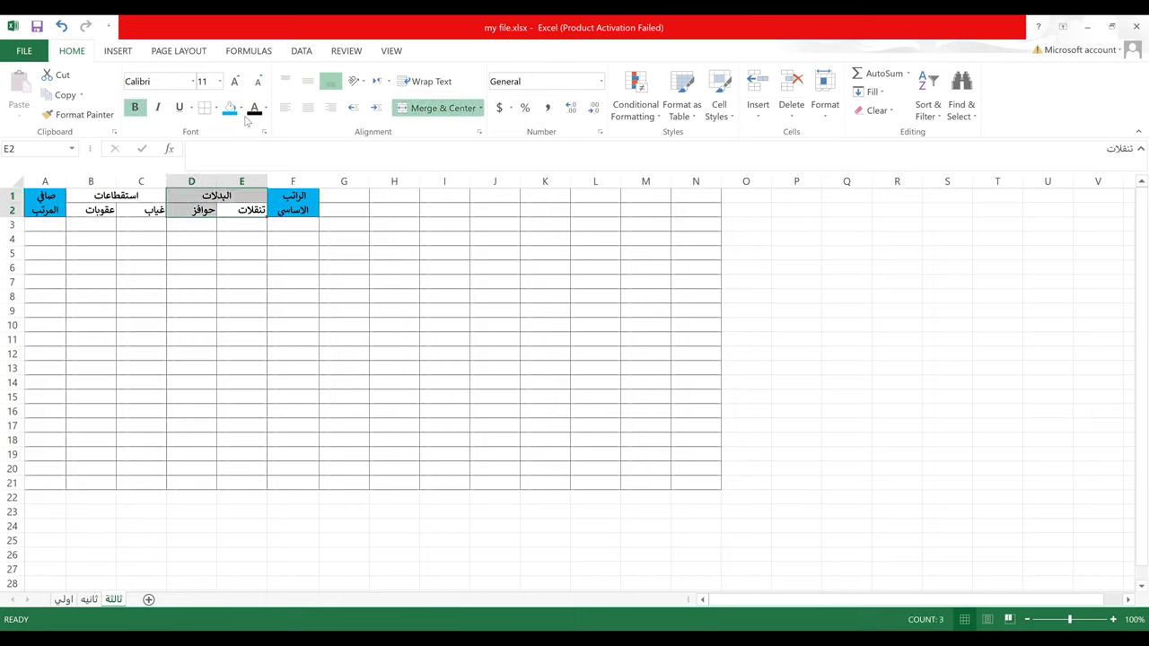
left_click(240, 108)
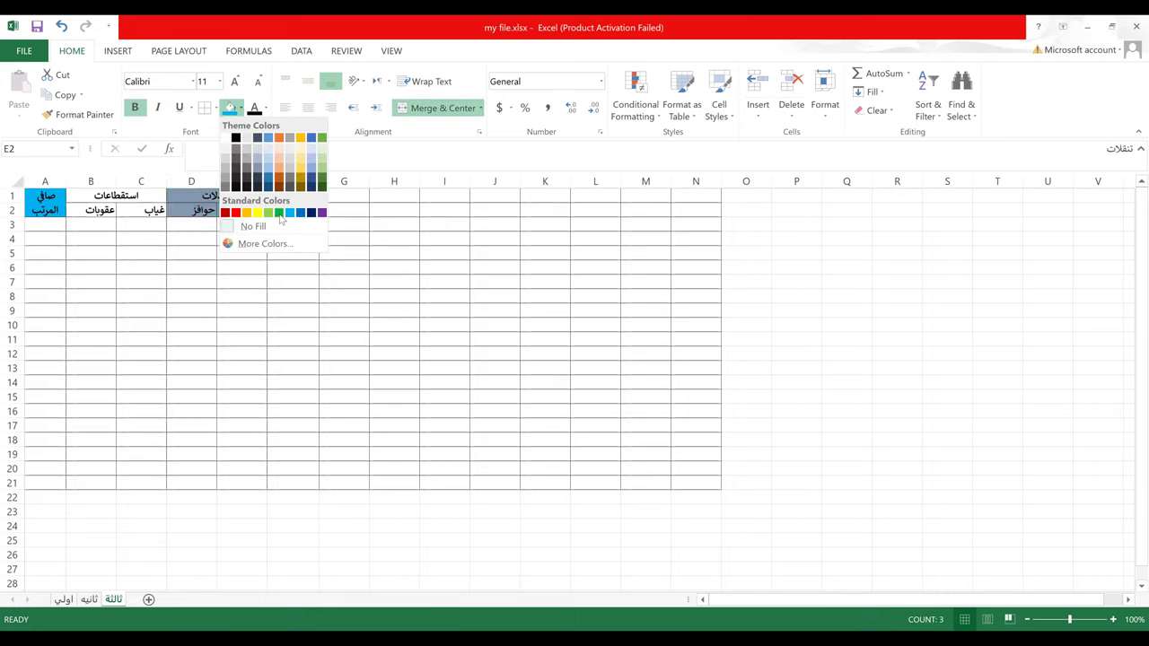
left_click(280, 213)
left_click(151, 211)
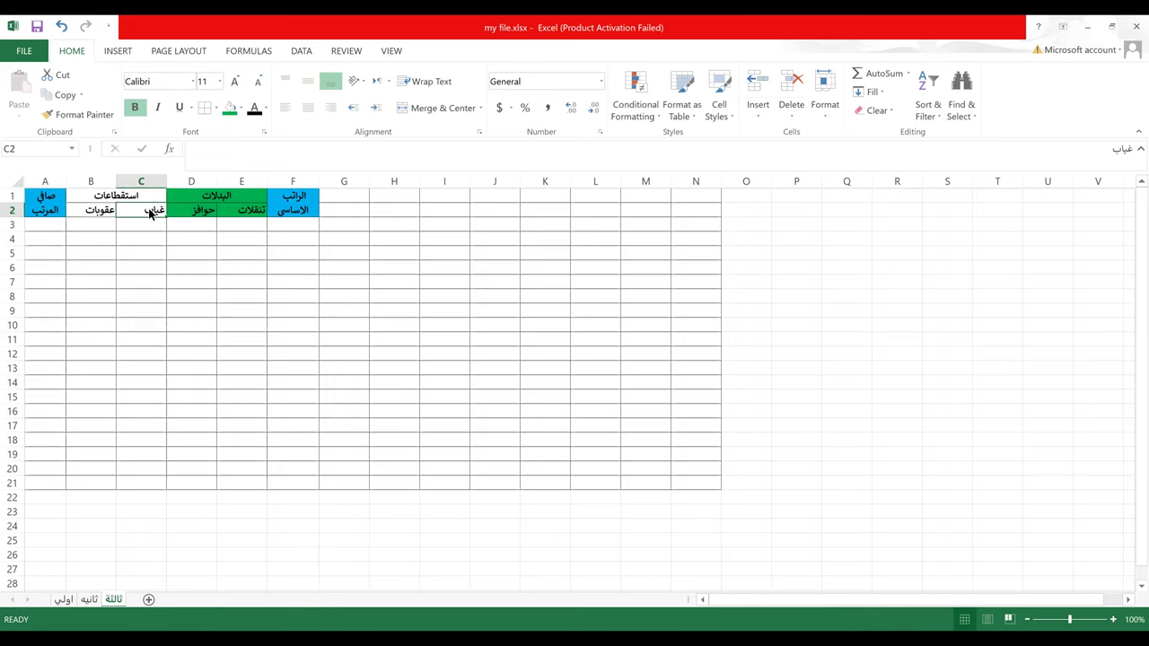
Step: Fill the استقطاعات group B1:C2 red
left_click_drag(151, 213, 90, 196)
left_click(241, 108)
left_click(235, 213)
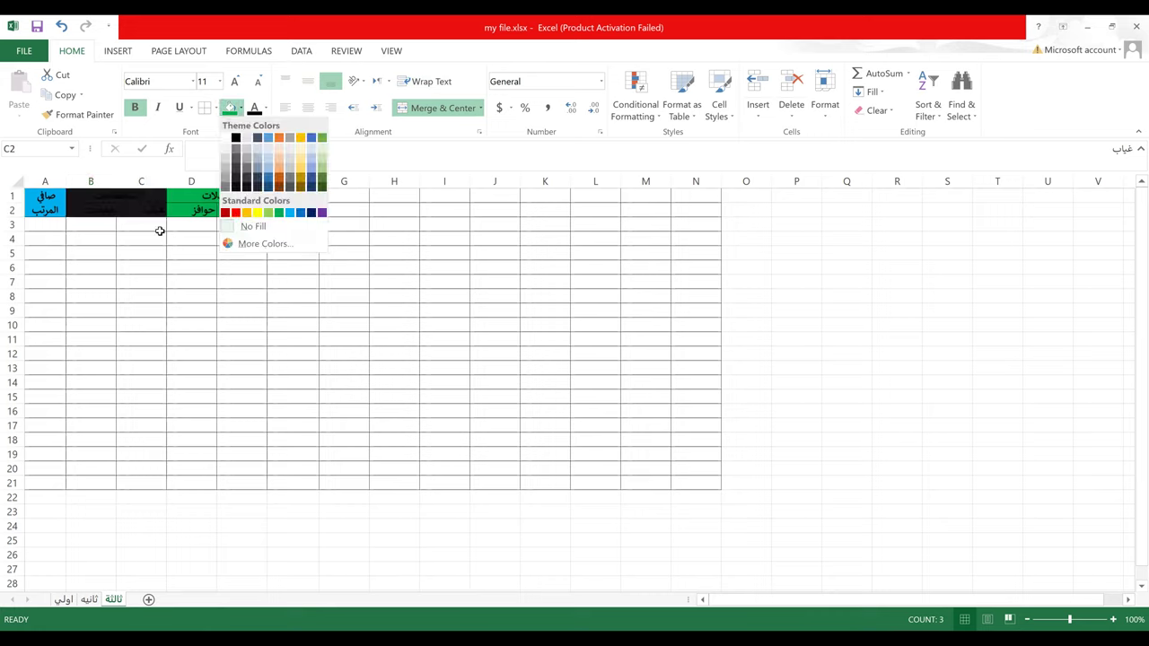
left_click(153, 237)
left_click(52, 227)
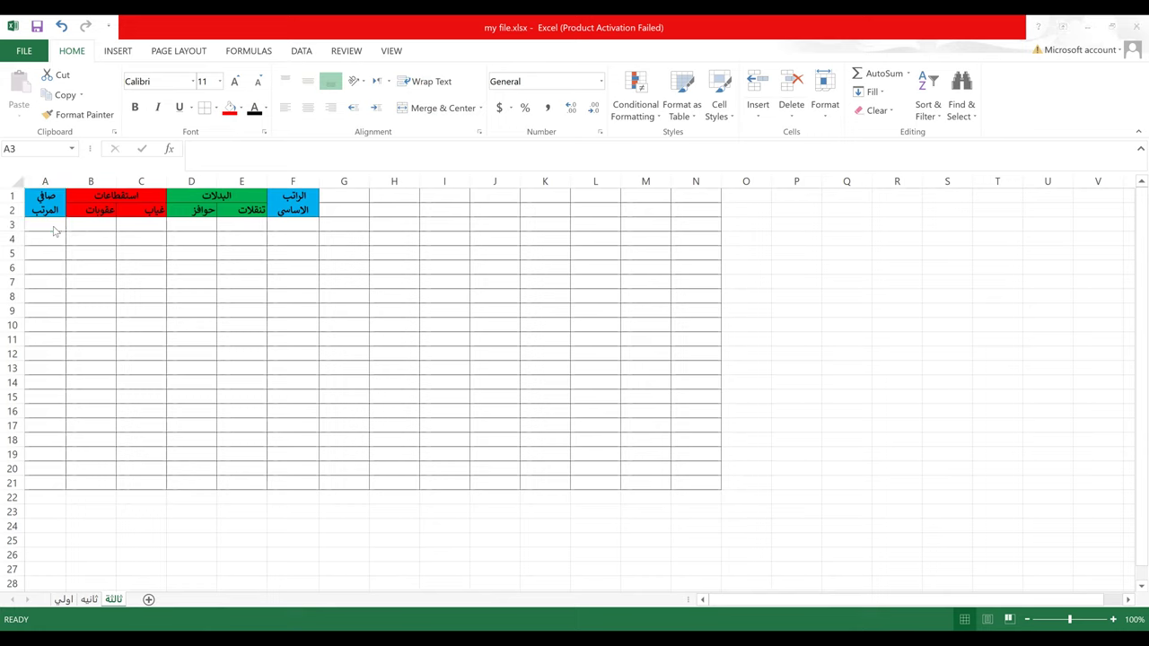
Step: Enter 1000 in A3 and copy it down through A7
left_click(54, 231)
type("1000")
key("ctrl+Return")
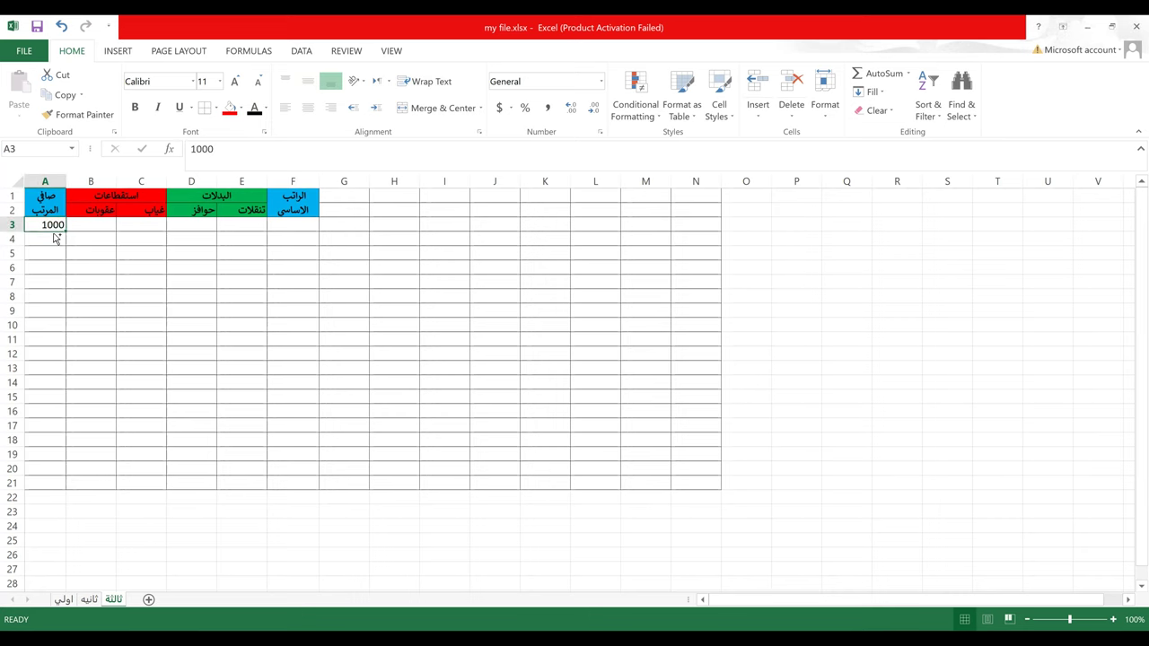
key("ctrl+c")
left_click(54, 238)
key("ctrl+v")
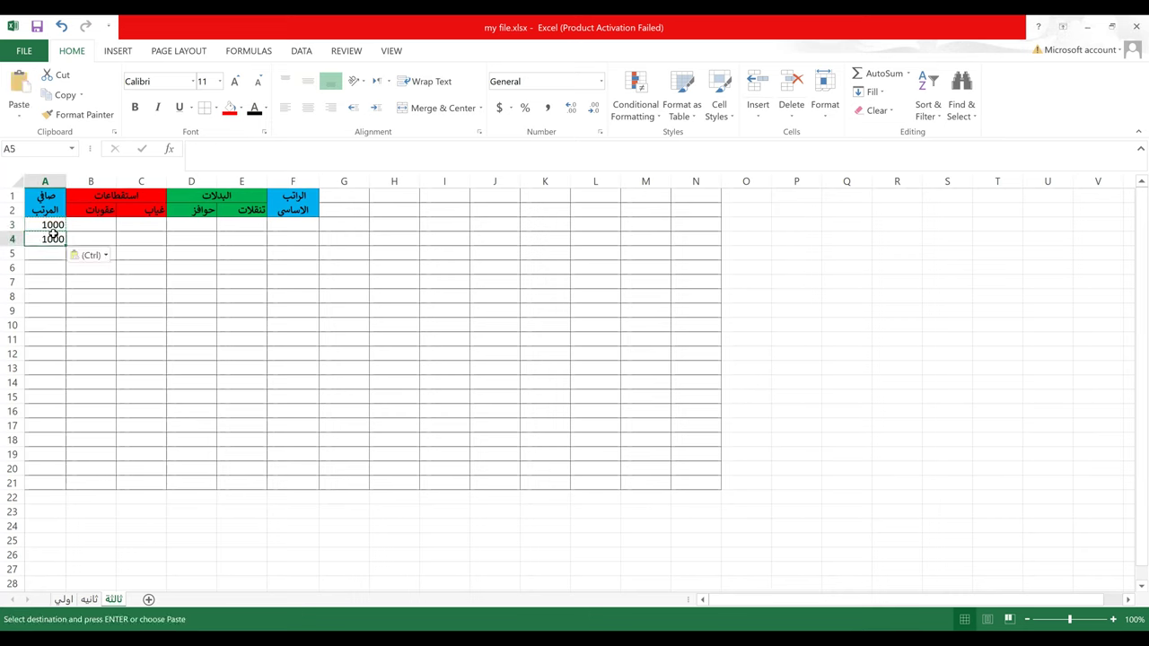
key("Down")
key("ctrl+v")
key("Down")
key("ctrl+v")
key("Down")
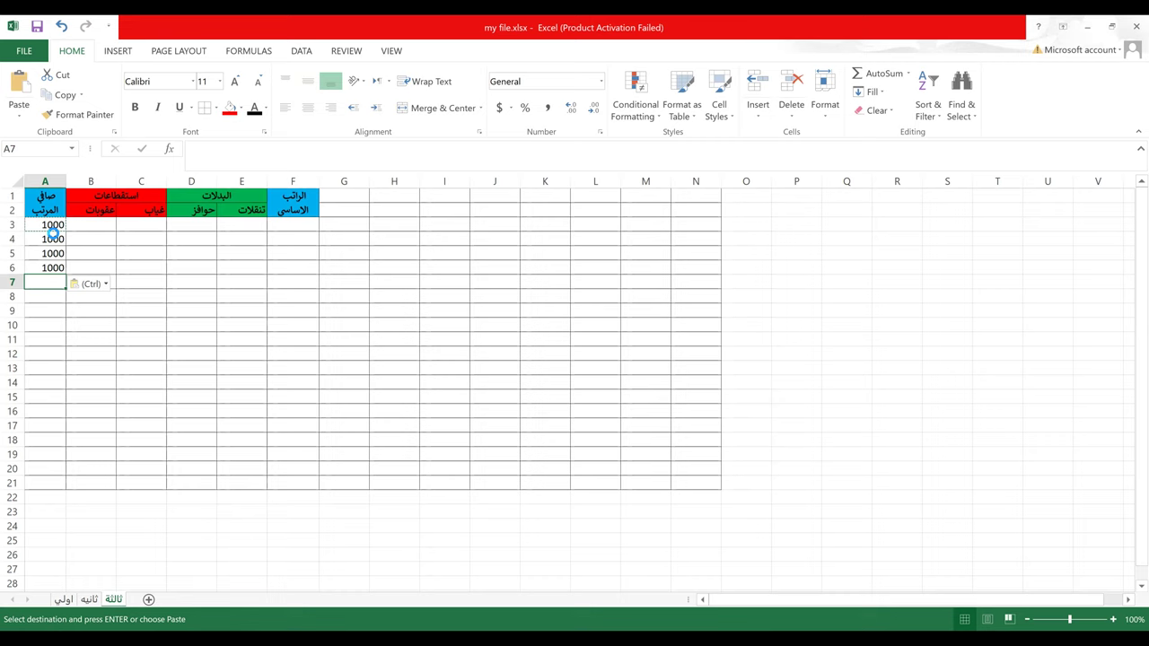
key("ctrl+v")
key("shift+Up")
key("shift+Up")
key("shift+Up")
key("shift+Up")
key("shift+Up")
key("shift+Up")
key("shift+Down")
key("shift+Down")
Step: Paste 1000 into B3:B7 and C3:C7
key("Right")
key("Up")
key("Up")
key("Up")
key("Up")
key("shift+Down")
key("shift+Down")
key("shift+Down")
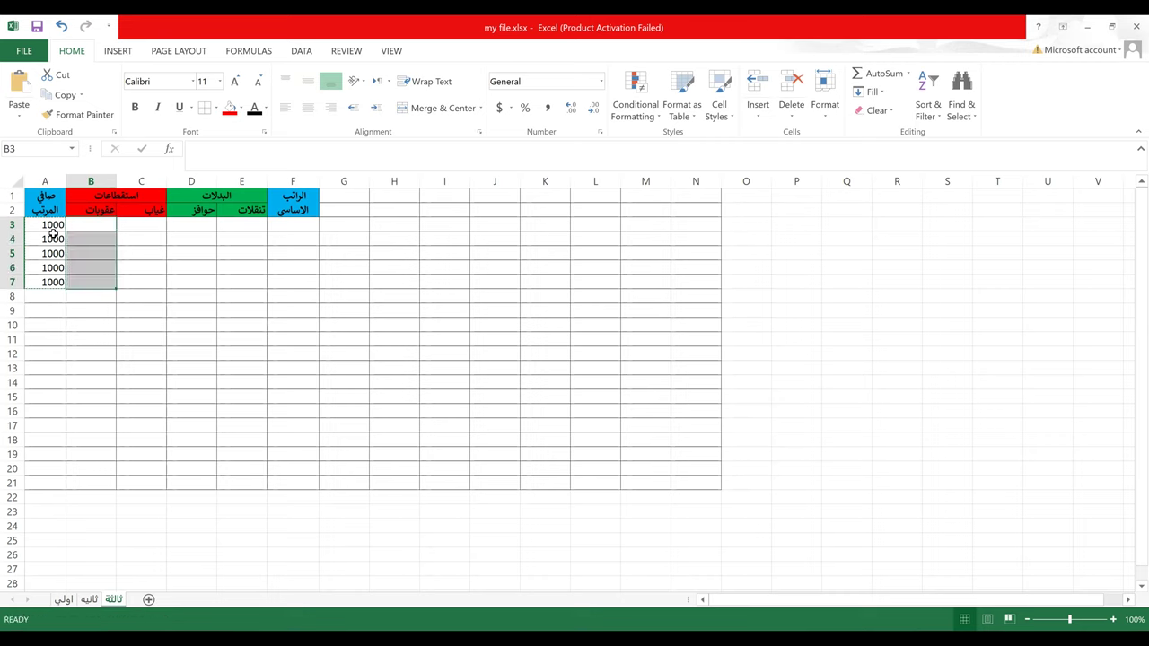
key("ctrl+v")
key("Right")
key("shift+Down")
key("shift+Down")
key("shift+Down")
key("ctrl+v")
Step: Paste 1000 into D3:D7, E3:E7 and F3:F7
key("Right")
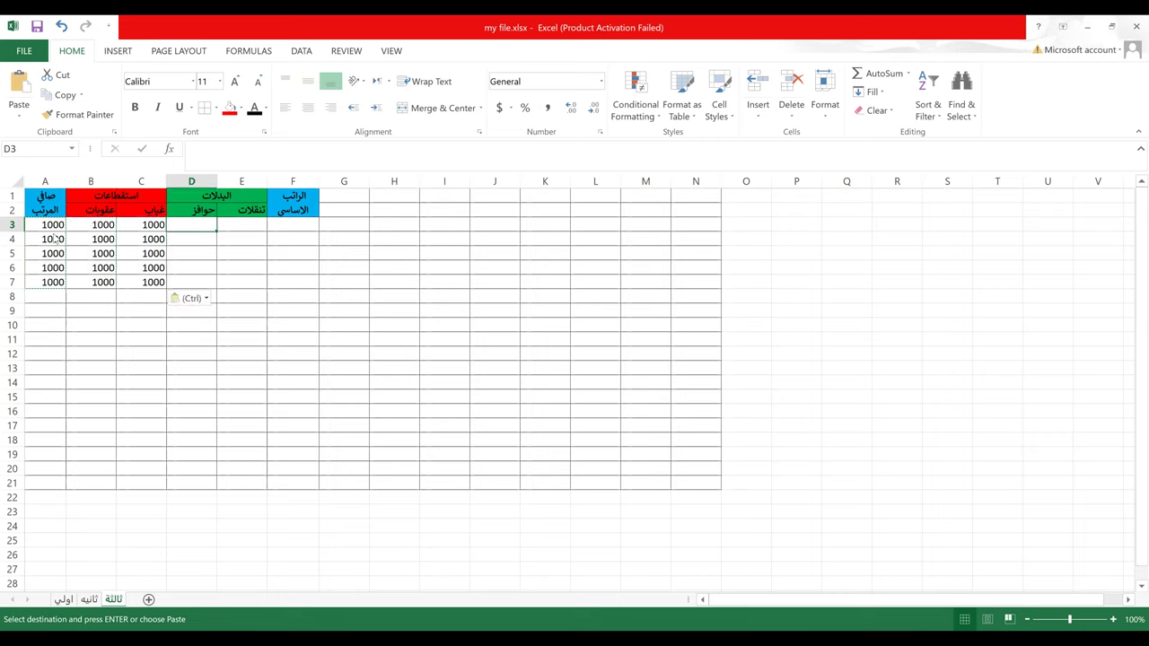
key("ctrl")
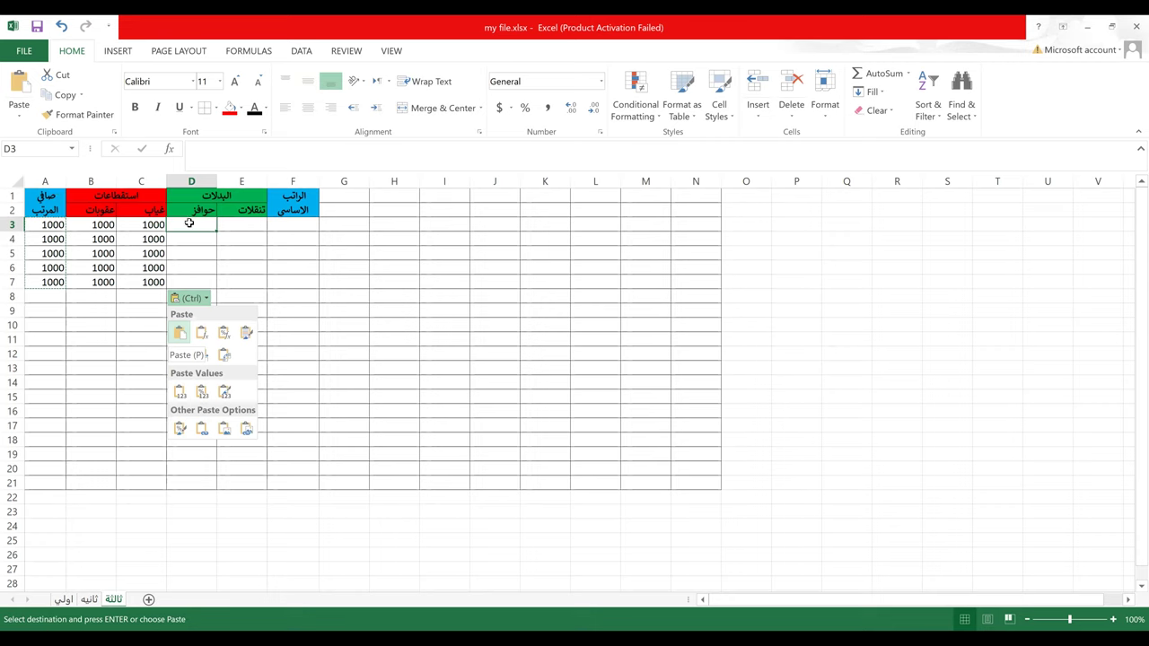
left_click(187, 224)
key("shift+Down")
key("shift+Down")
key("shift+Down")
key("ctrl+v")
key("Right")
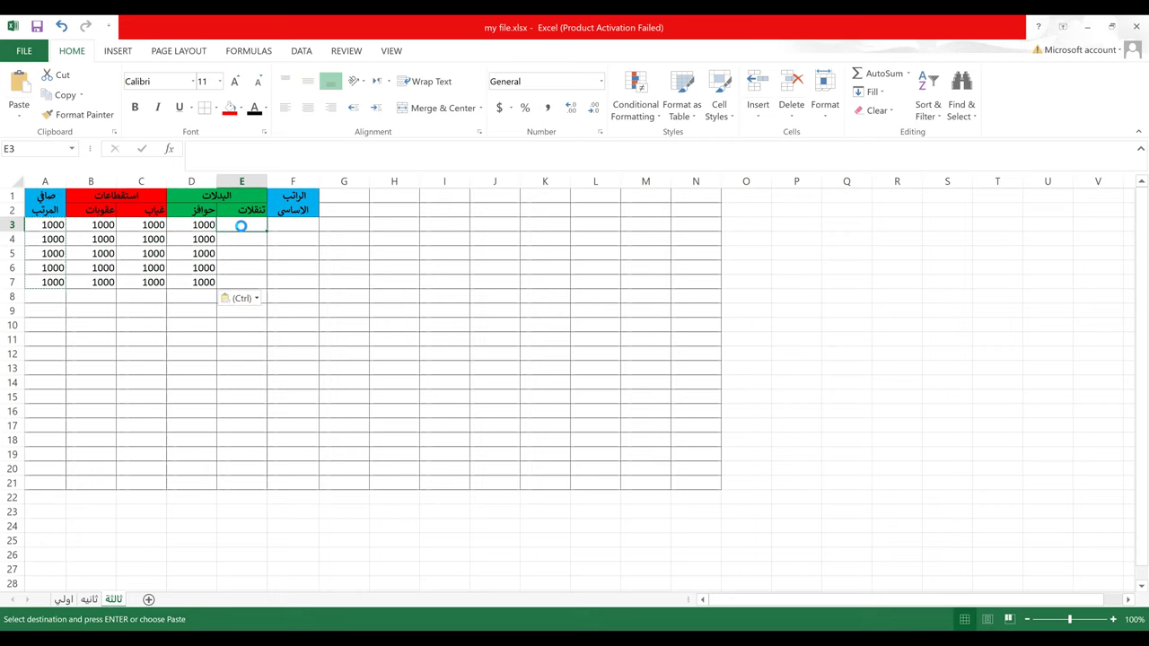
key("shift+Down")
key("shift+Down")
key("shift+Down")
key("ctrl+v")
left_click(286, 226)
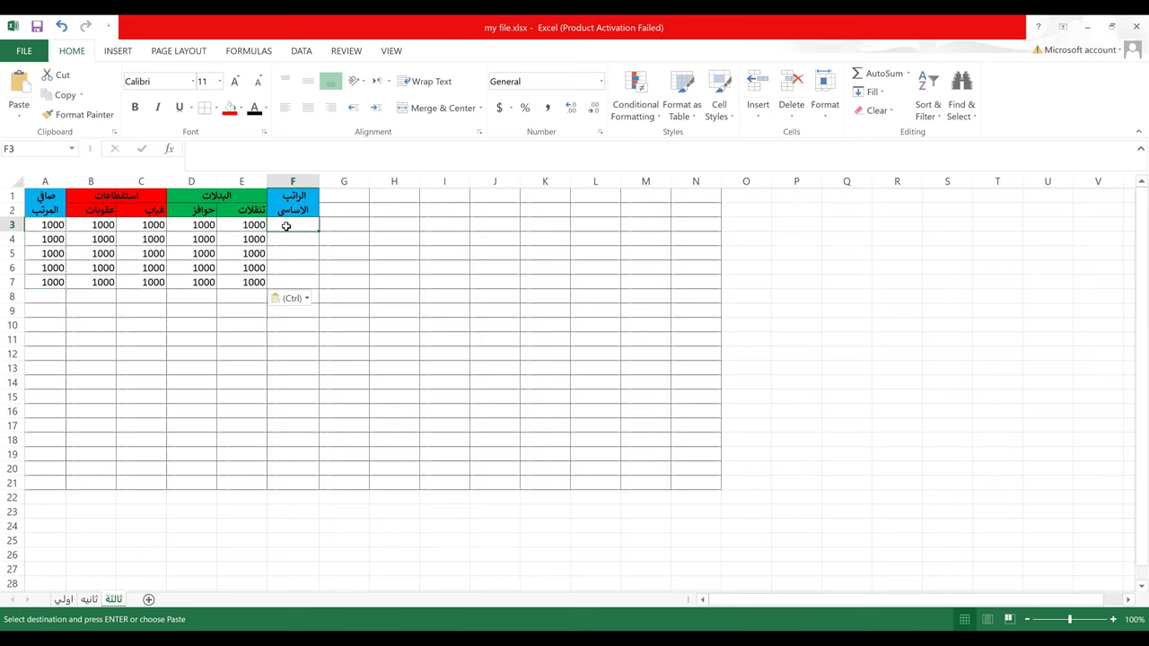
key("shift+Down")
key("shift+Down")
key("shift+Down")
key("ctrl+v")
left_click(251, 252)
left_click(304, 225)
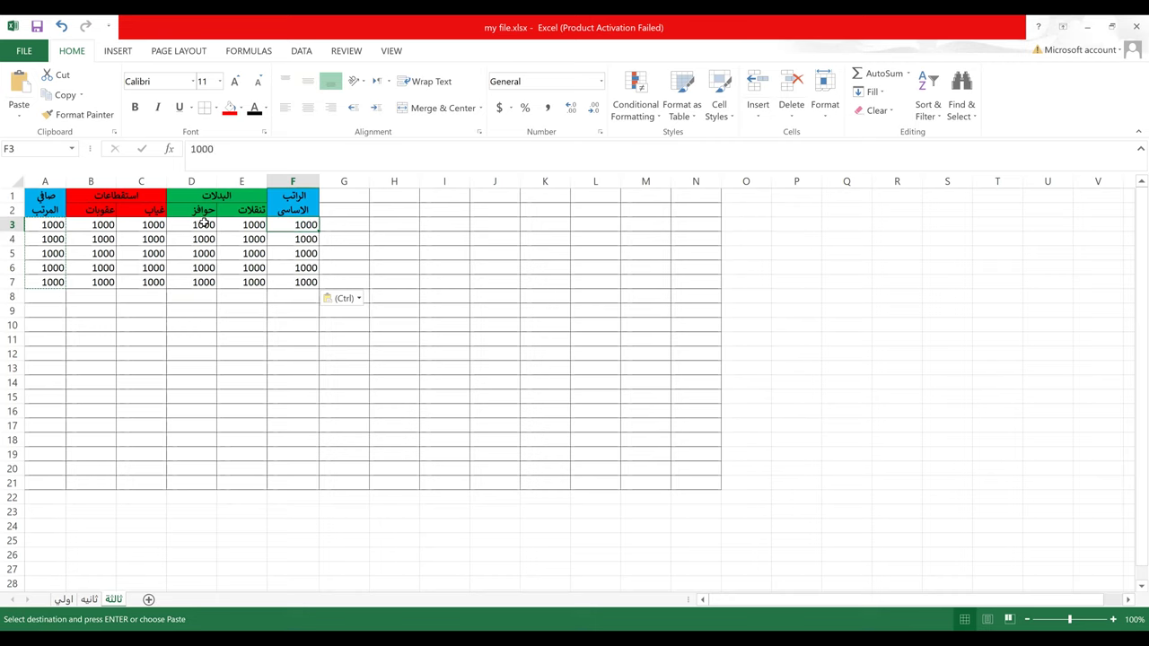
left_click(43, 226)
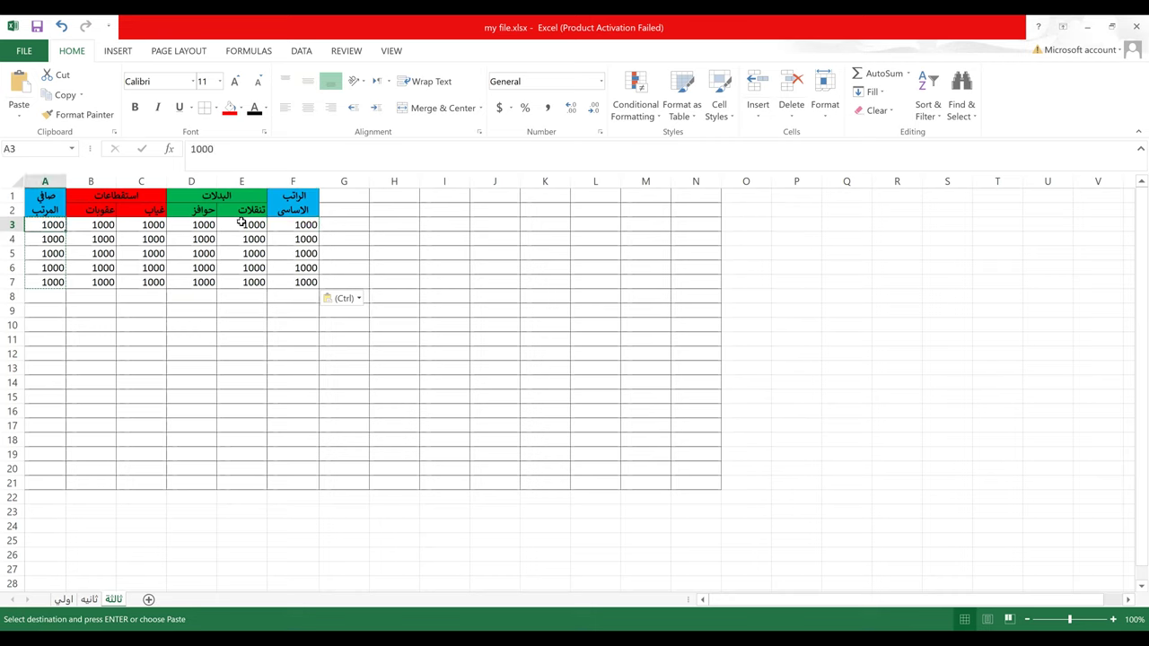
Step: Enter 500 in each net-salary cell from A3 to A7
left_click_drag(240, 225, 84, 225)
left_click(47, 227)
type("500")
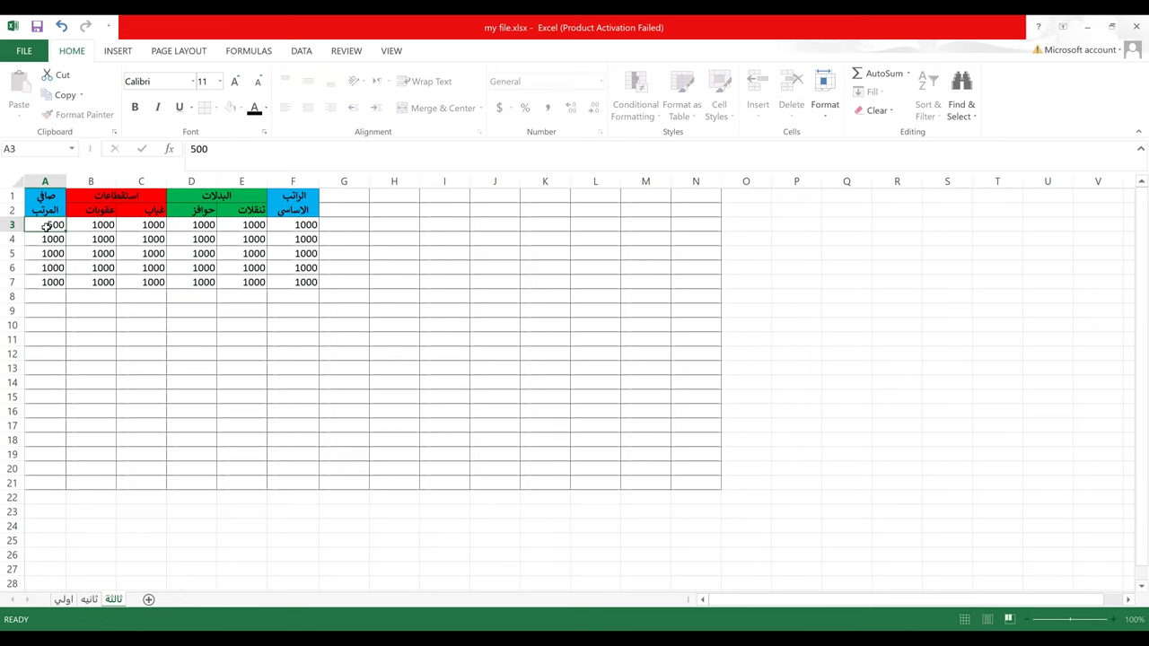
key("Return")
type("500")
key("Return")
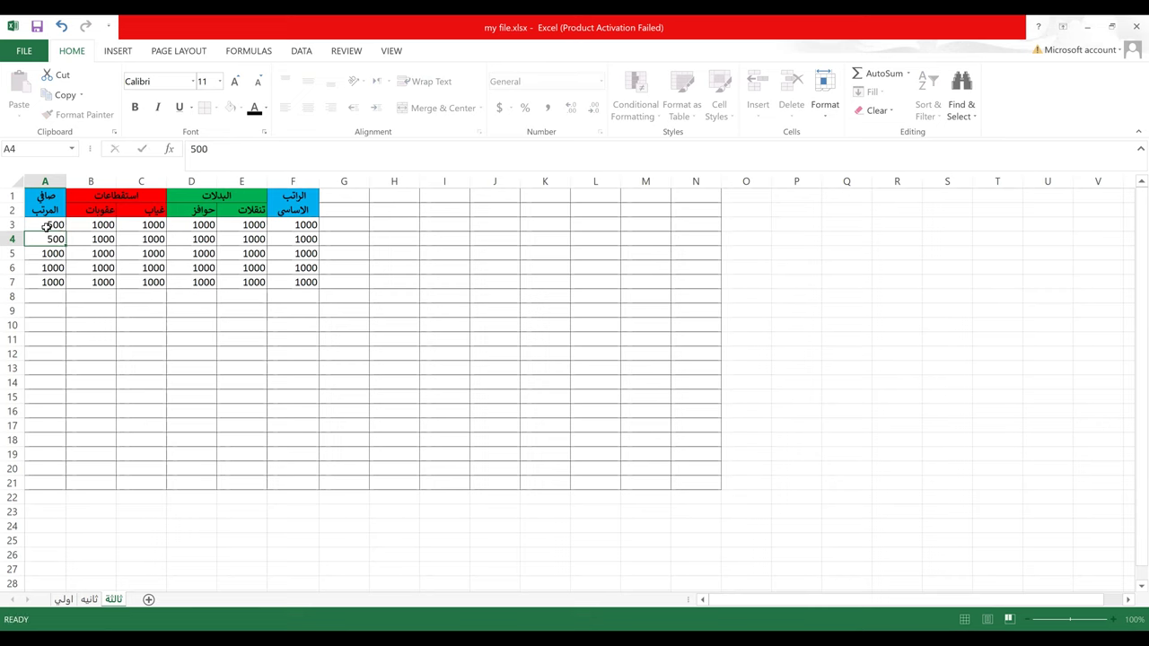
type("500")
key("ctrl+Return")
key("Return")
type("500")
key("Return")
type("500")
key("Return")
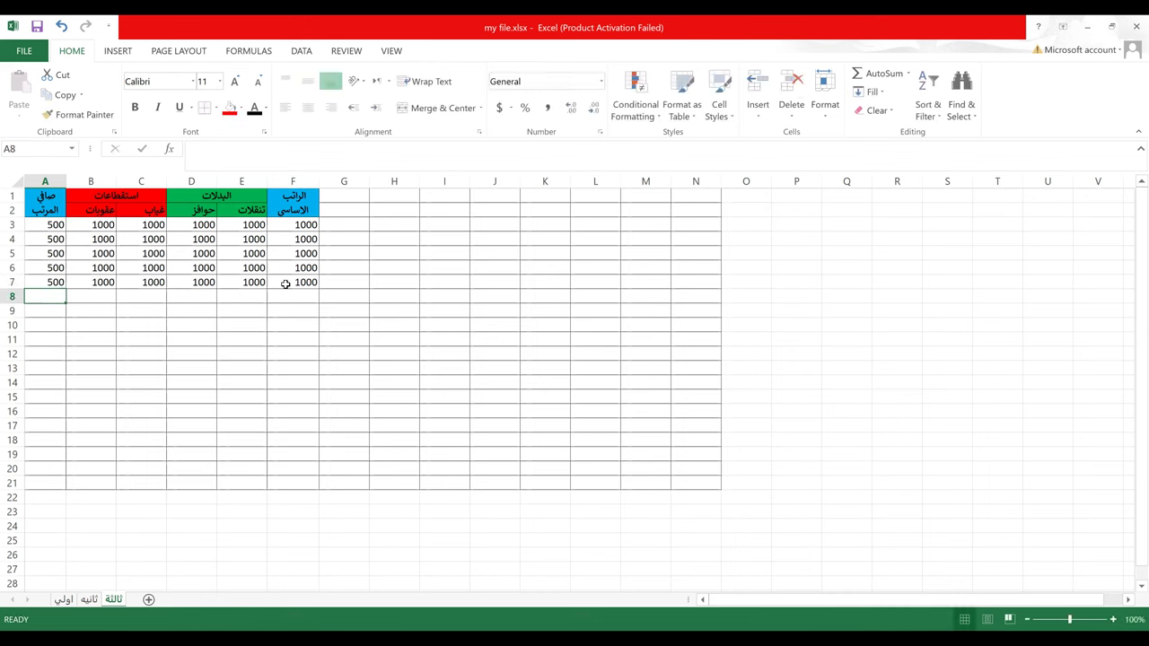
Step: Centre-align all salary figures in A3:F7
left_click_drag(293, 282, 242, 268)
left_click_drag(42, 238, 30, 225)
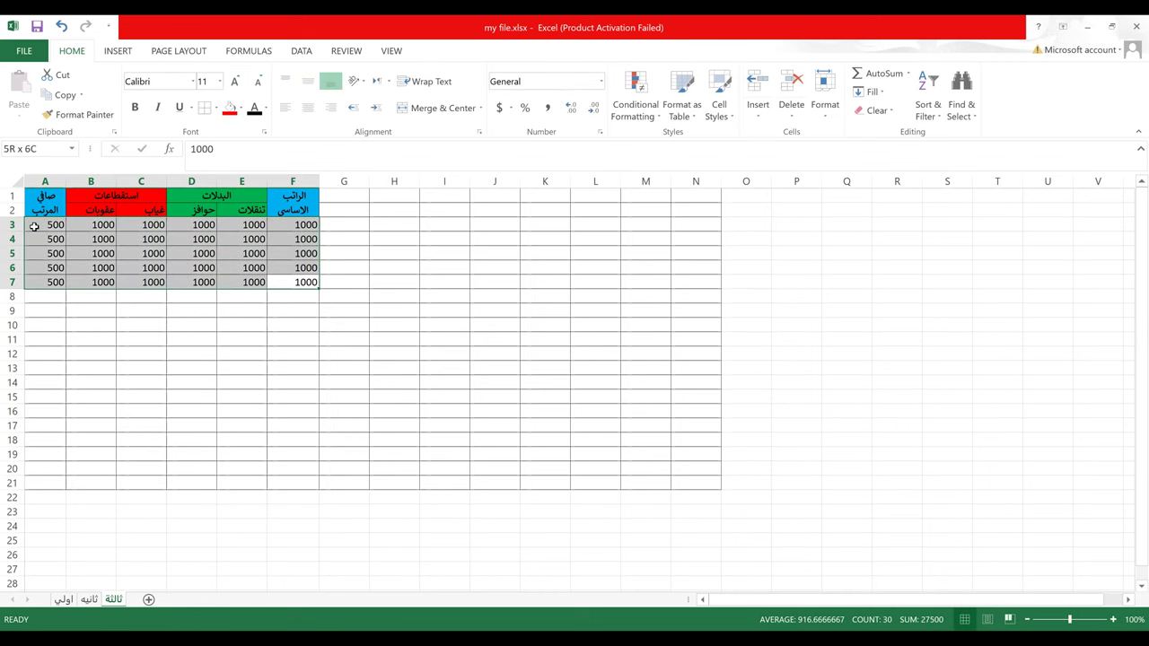
left_click(307, 109)
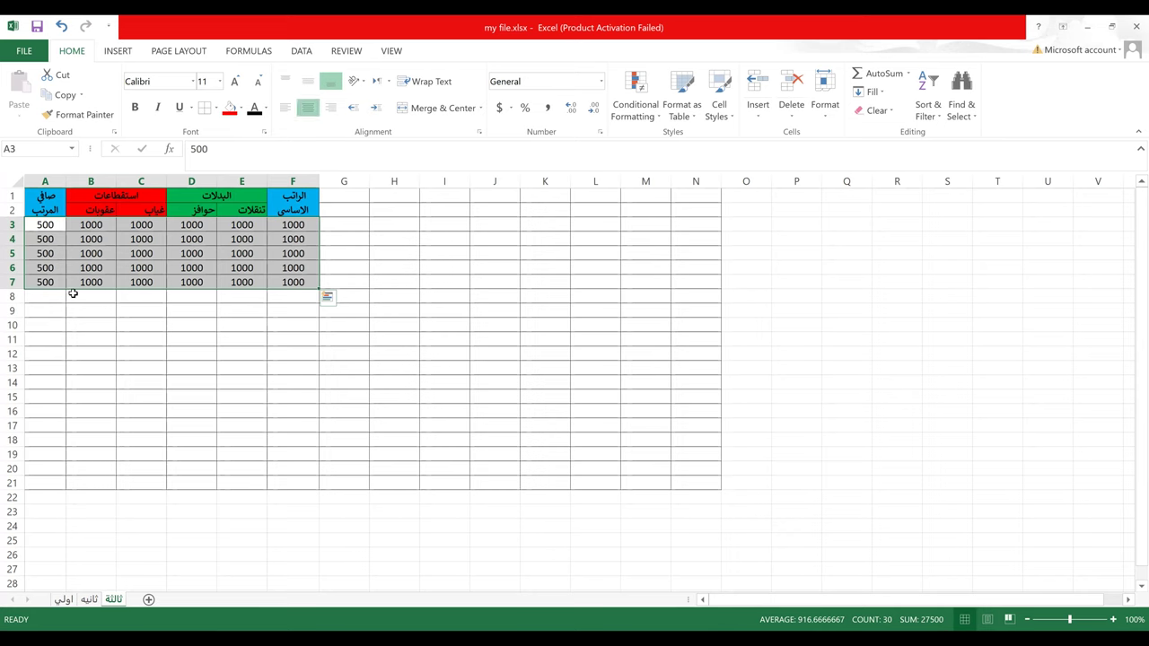
left_click(45, 301)
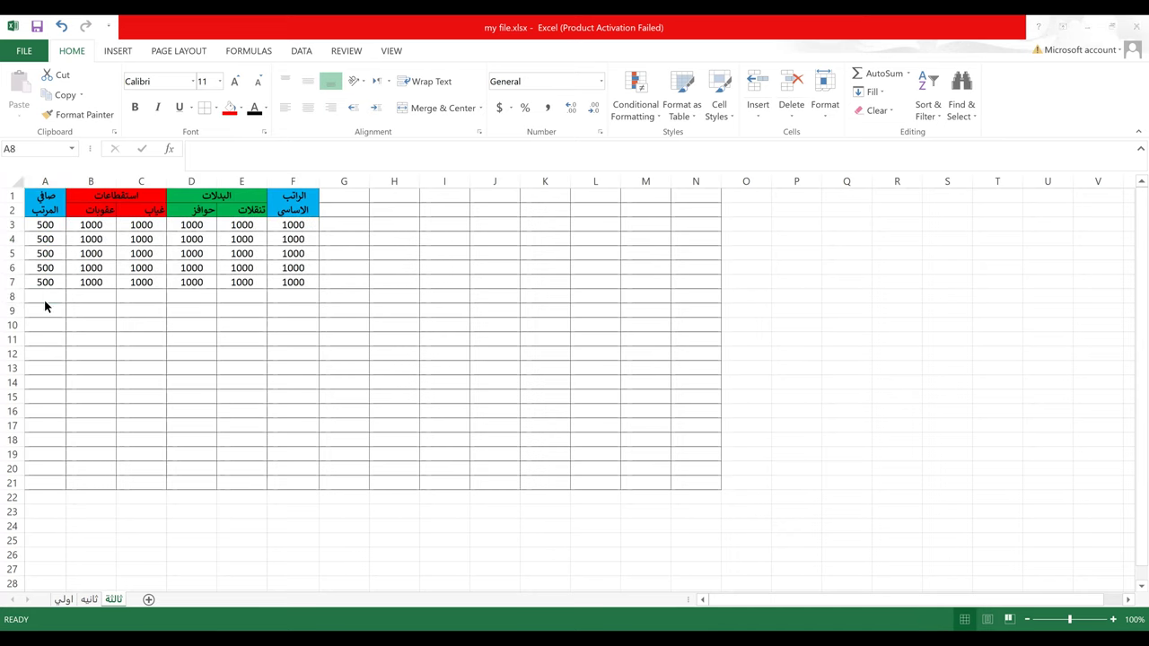
Step: Enter the label 'اعلى راتب' in F8 and merge and centre it across B8:F8
key("Right")
key("Right")
key("Right")
type("اعلى راتب")
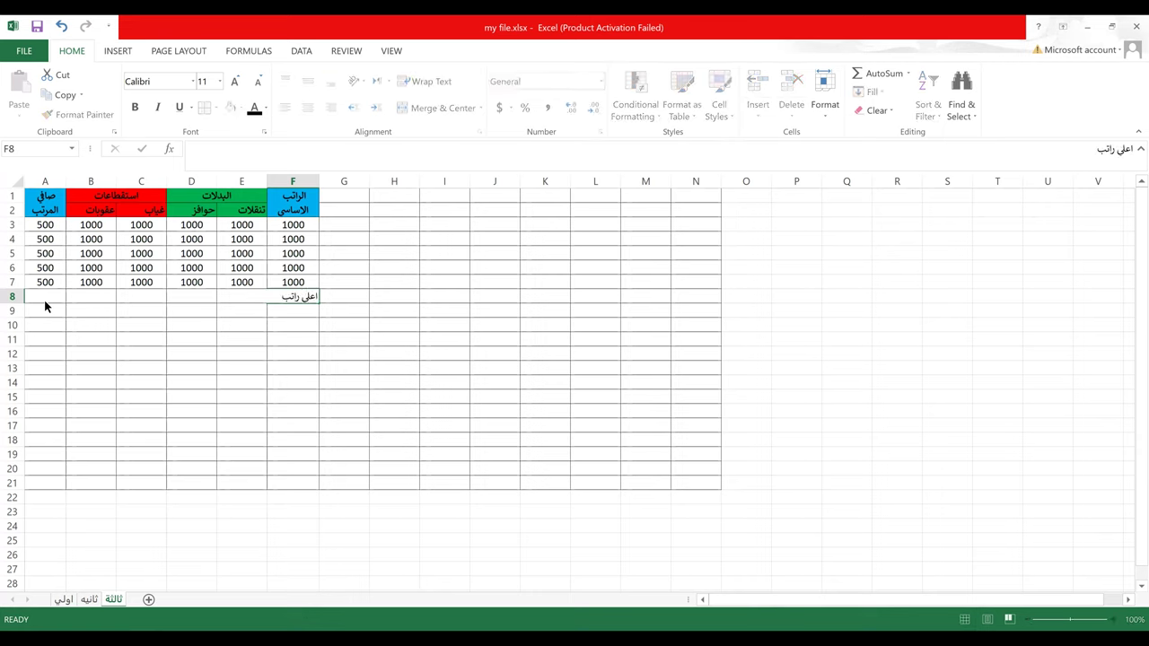
left_click_drag(293, 297, 91, 300)
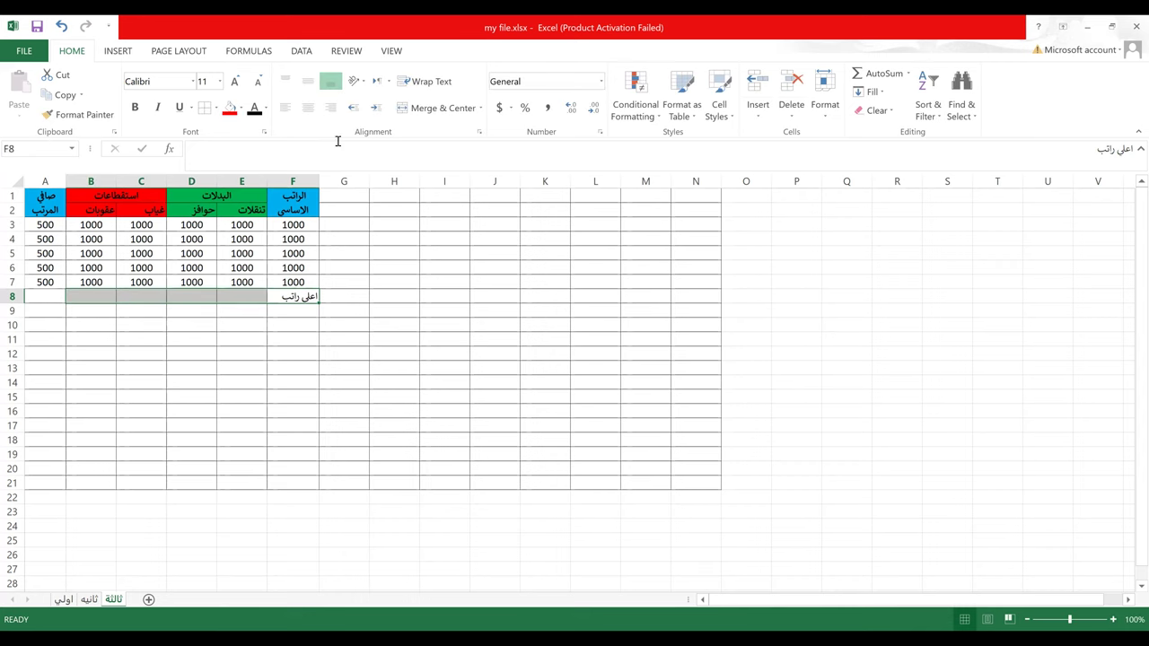
left_click(429, 107)
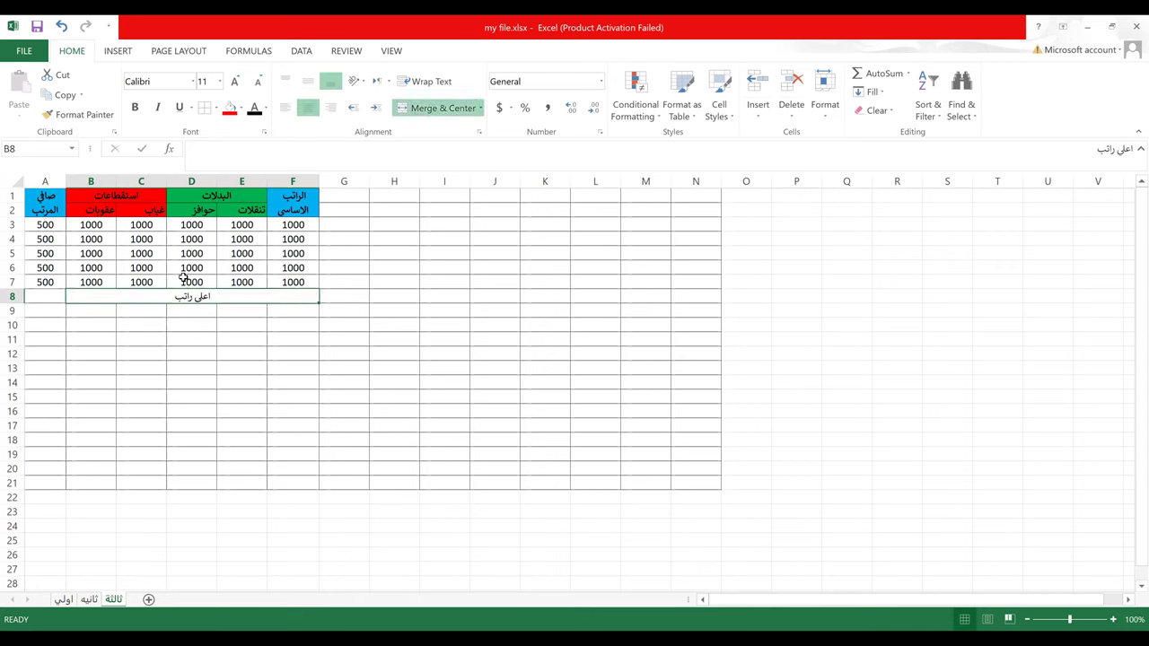
Step: Enter 1000 in A8 and lengthen the row 8 label to 'اعلى راتب موظف'
left_click(53, 296)
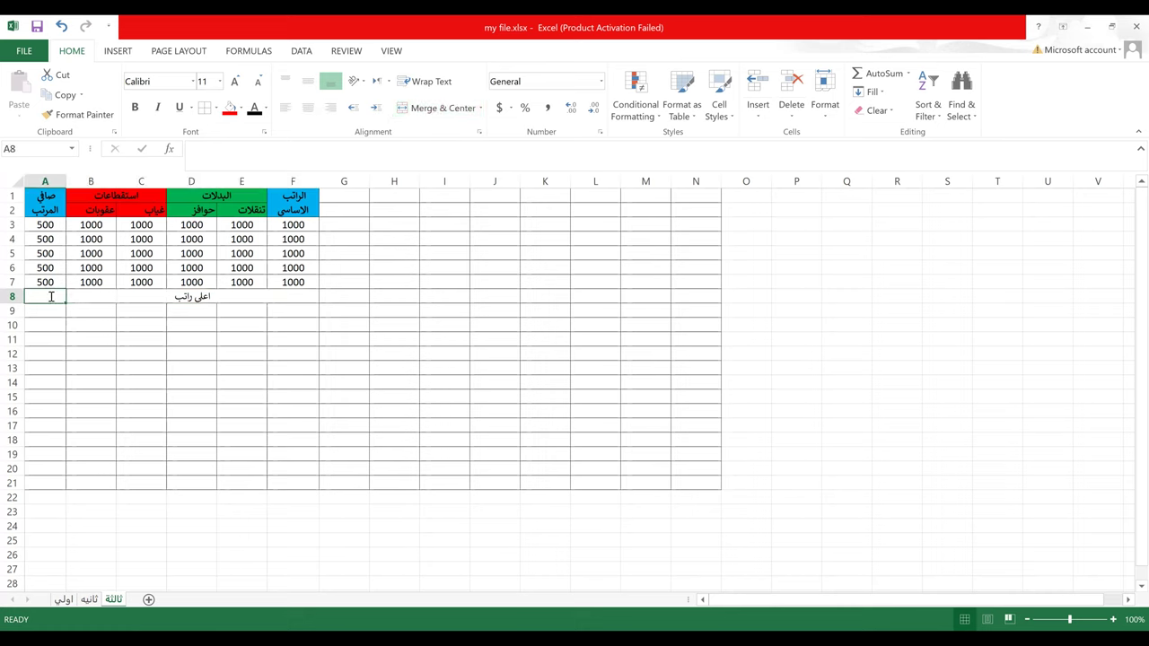
type("1000")
key("Return")
key("Right")
key("Right")
key("Right")
key("Right")
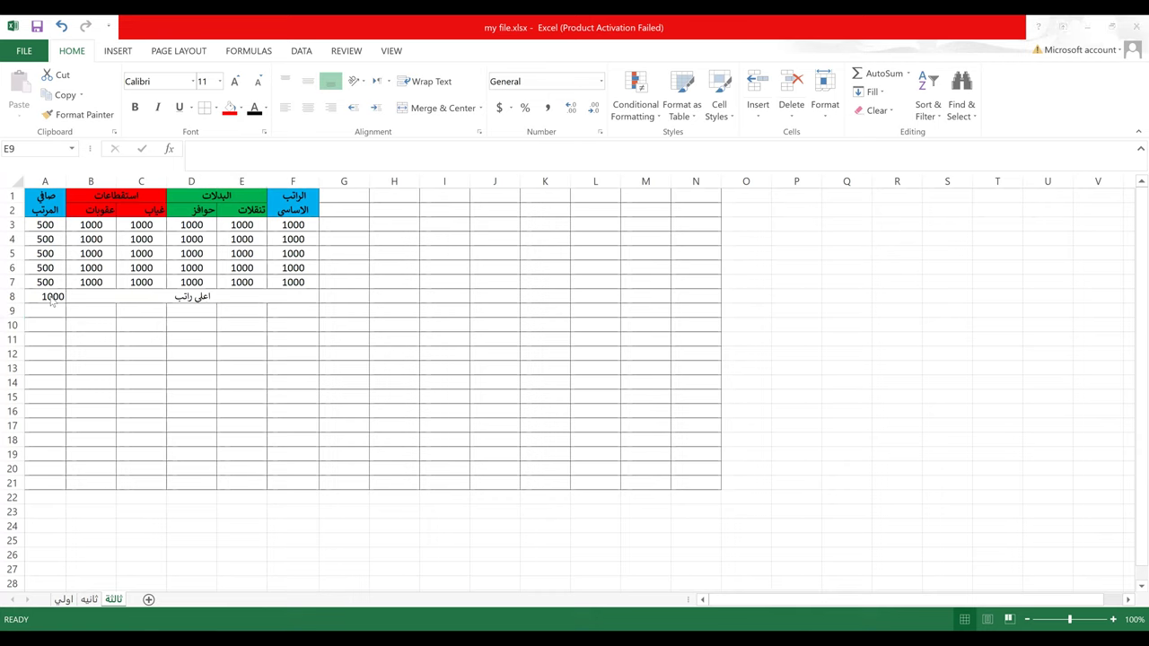
double_click(160, 296)
type("مو")
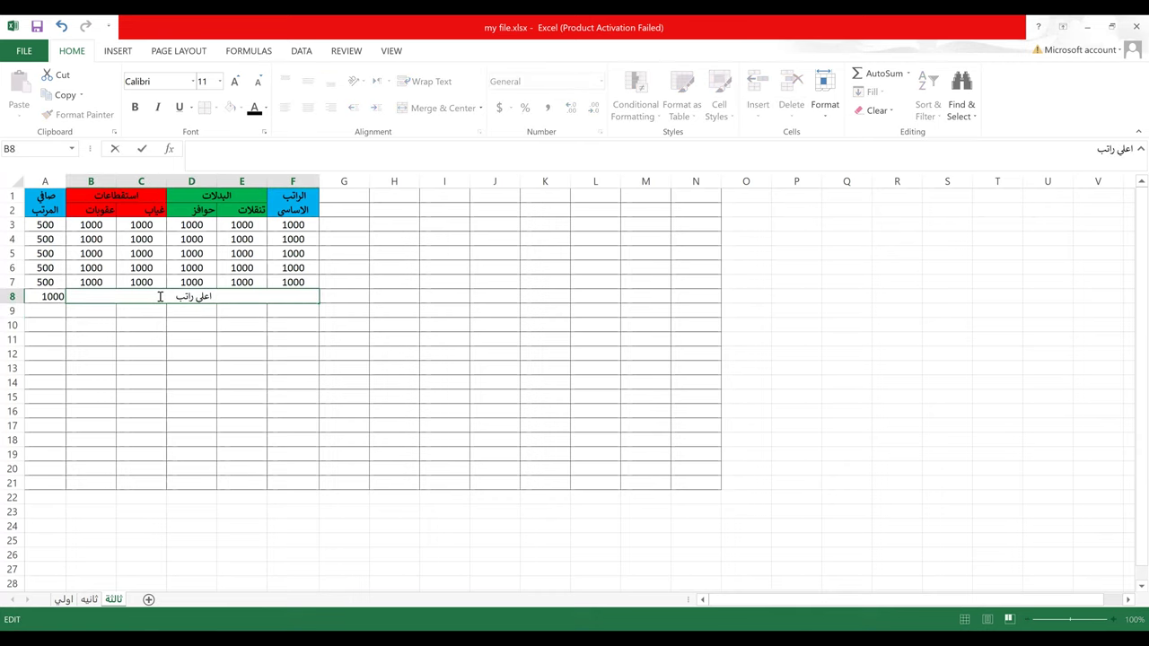
type("ظف")
left_click(167, 309)
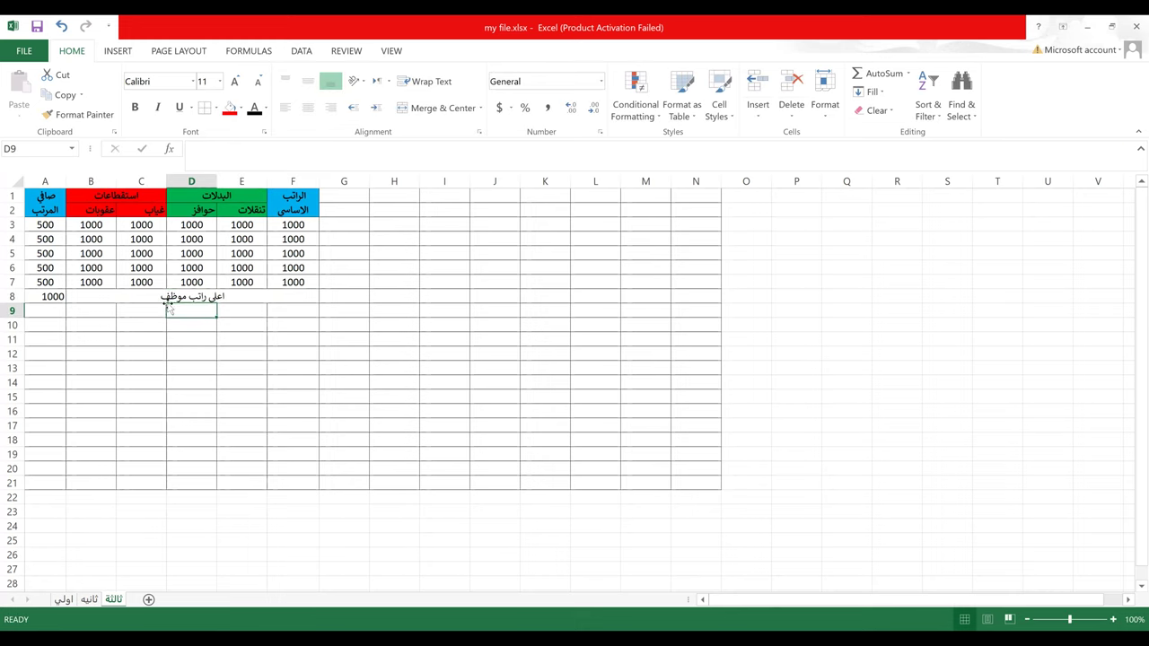
left_click(148, 295)
Step: Try pasting the merged row 8 label into row 9, undoing each misplaced paste
key("ctrl+c")
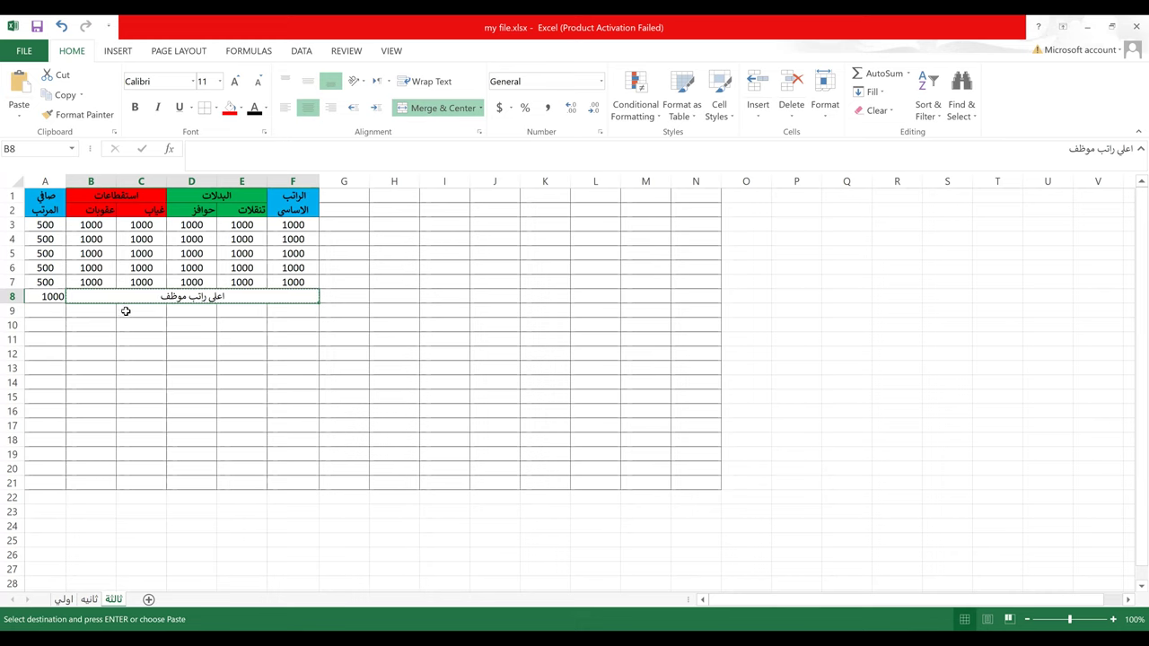
key("Down")
key("ctrl+v")
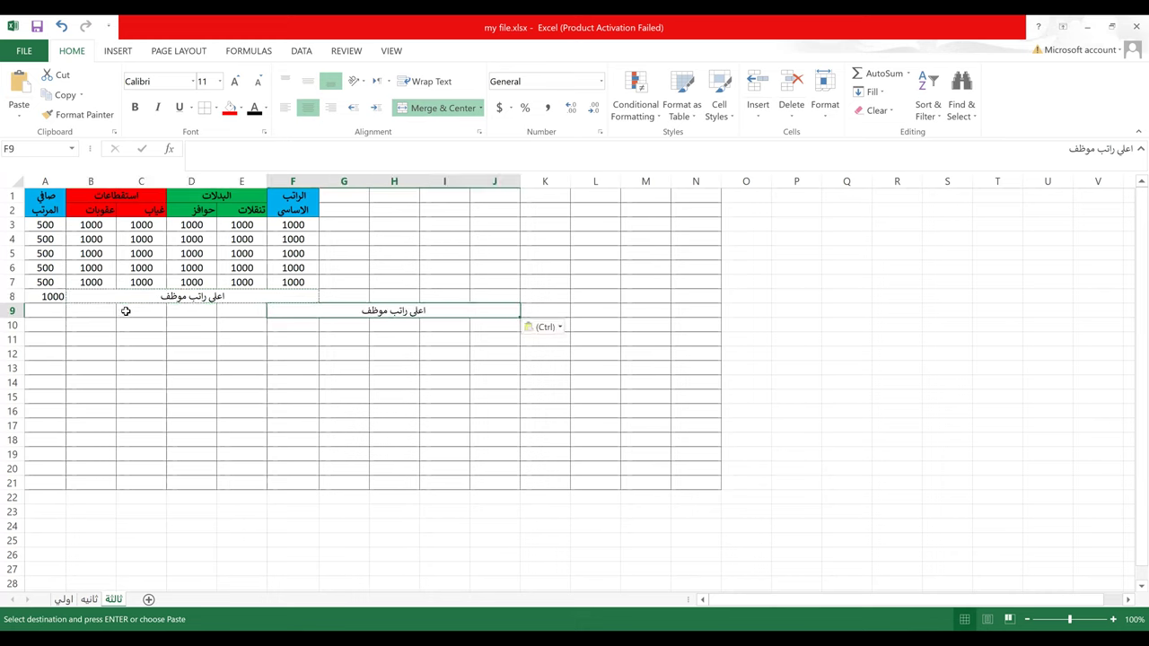
key("ctrl+z")
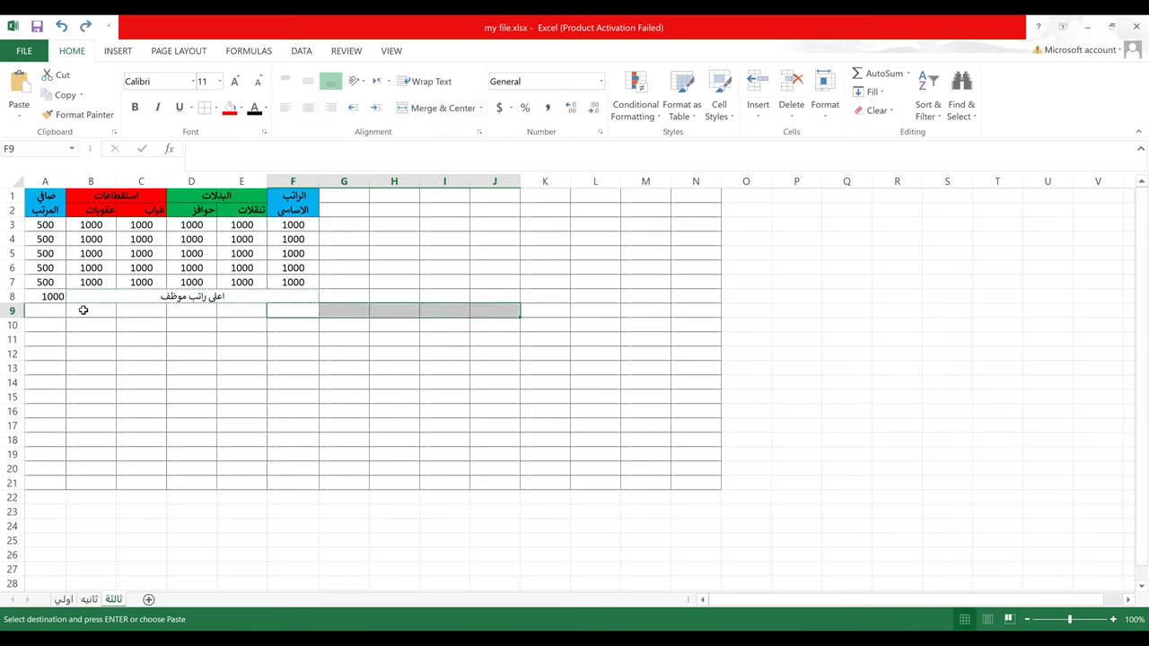
left_click(82, 310)
key("ctrl+v")
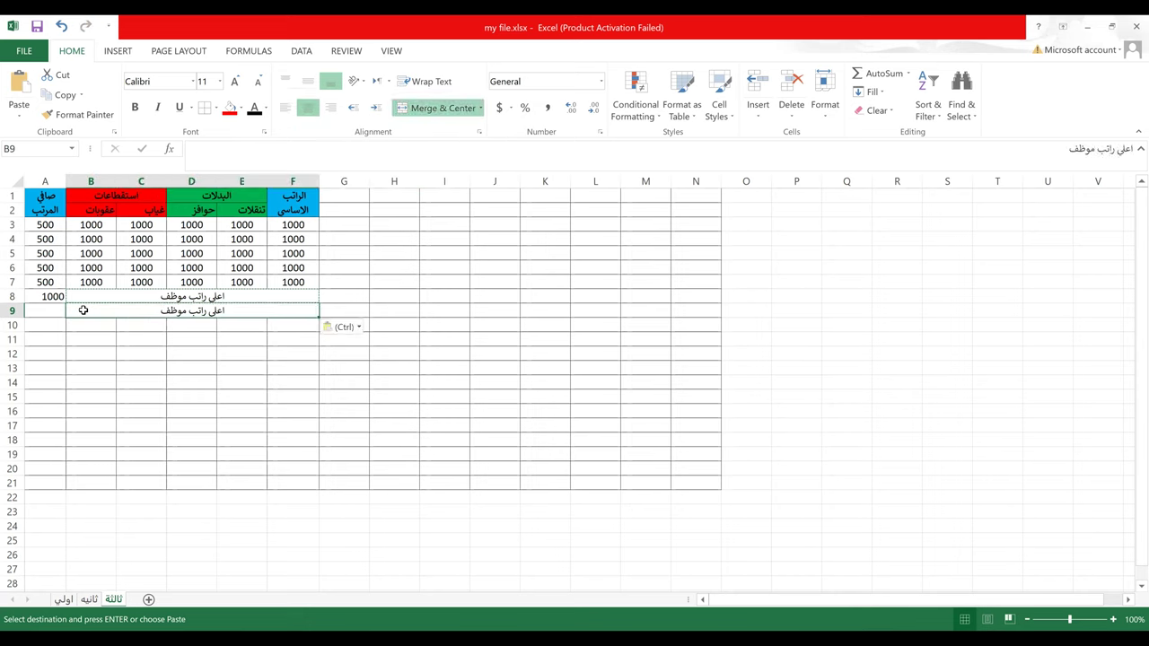
key("ctrl+z")
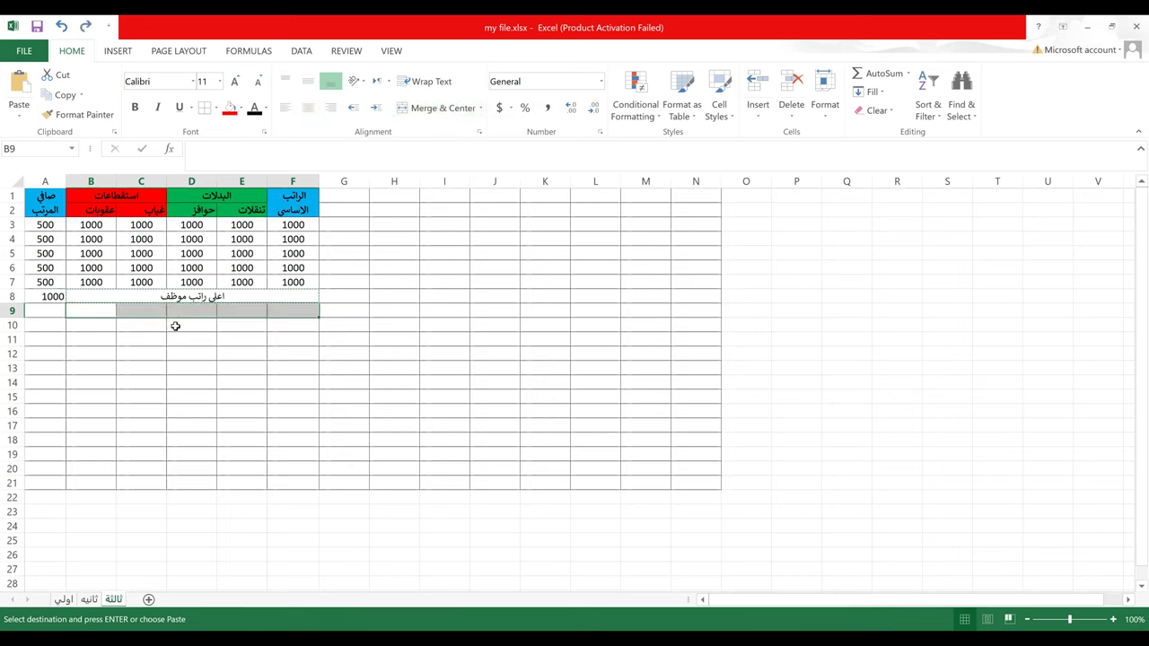
key("Right")
key("Right")
key("Right")
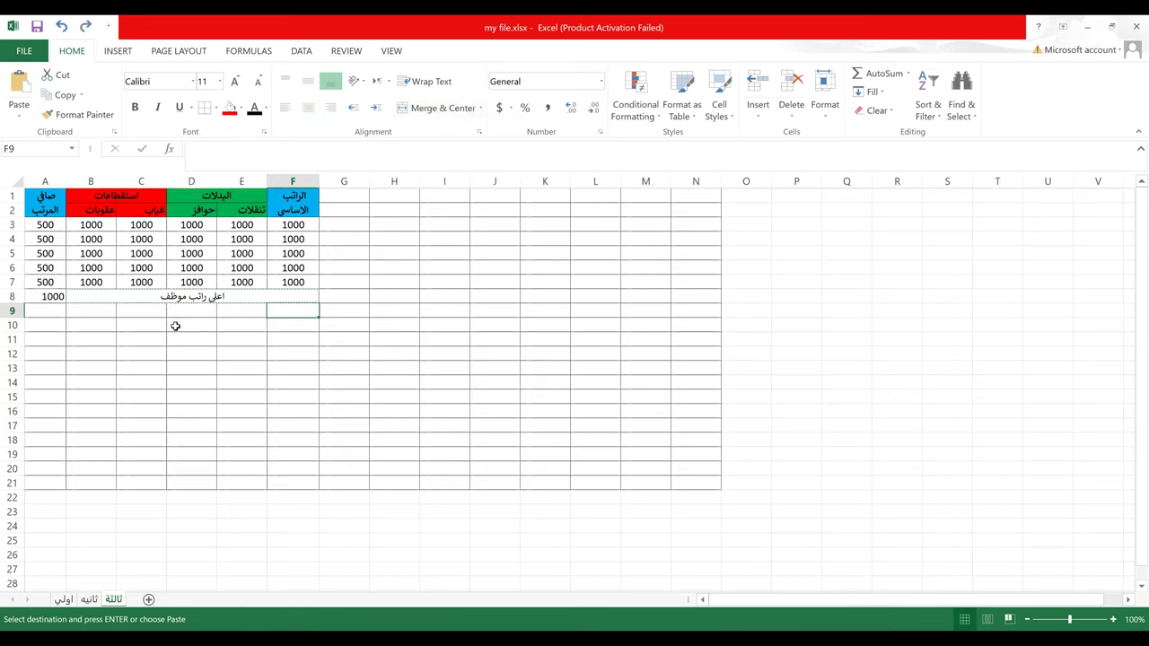
key("ctrl+v")
key("ctrl+z")
Step: Copy the row 8 label text and paste it into row 9 near F9
left_click(162, 296)
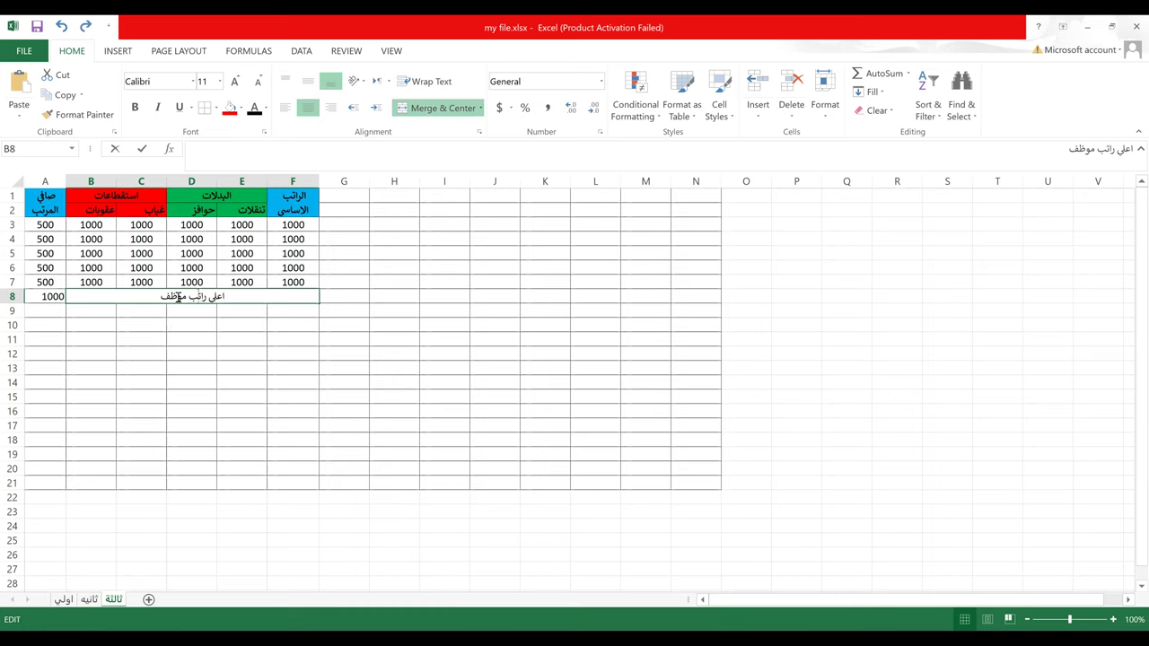
double_click(162, 297)
left_click_drag(225, 297, 162, 296)
key("ctrl+c")
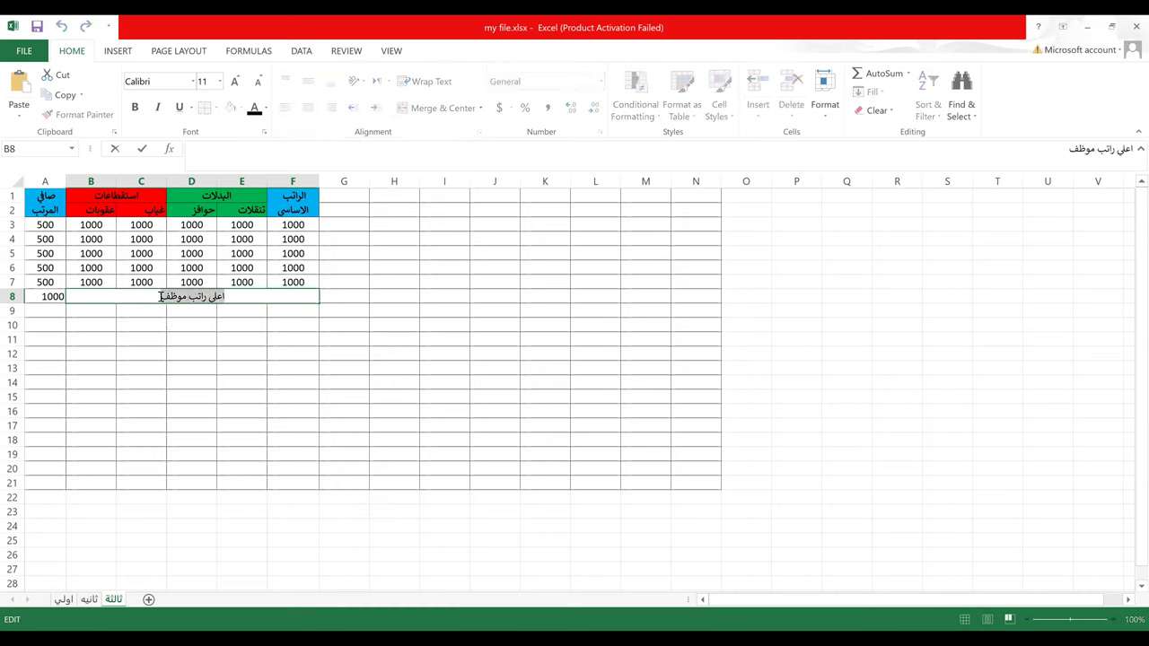
key("Escape")
key("Down")
key("Right")
key("Right")
key("Right")
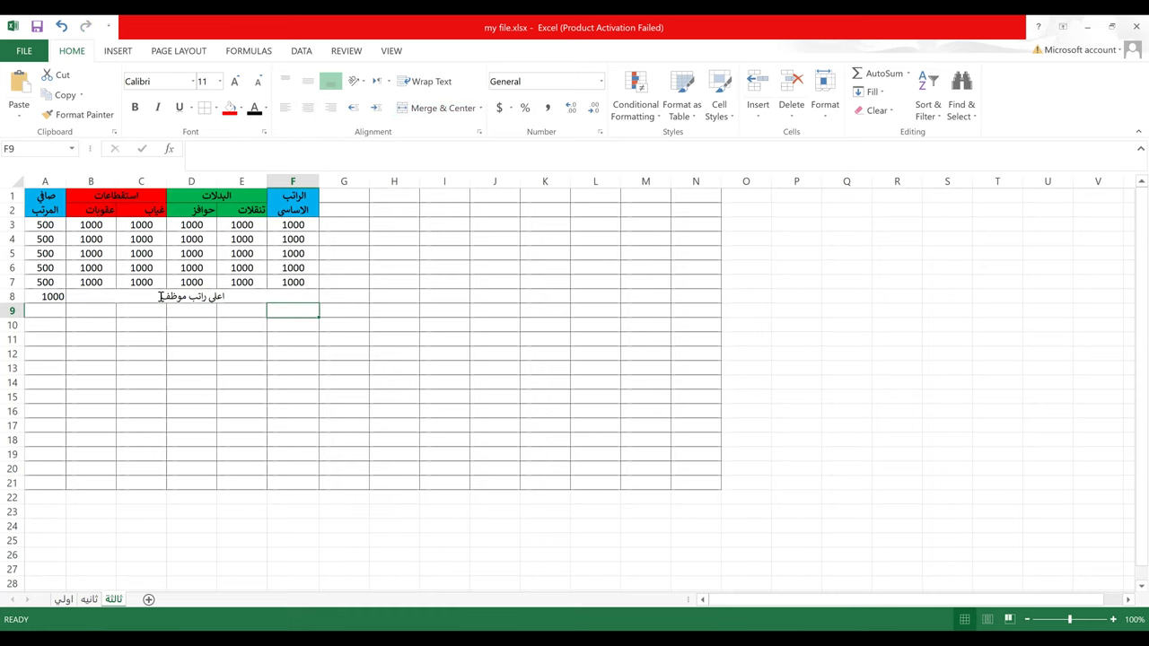
key("ctrl+v")
key("Down")
key("Down")
key("Down")
Step: Edit the F9 label, replacing the first word with 'اقل' to read 'اقل راتب موظف'
key("Up")
key("Up")
key("Up")
key("F2")
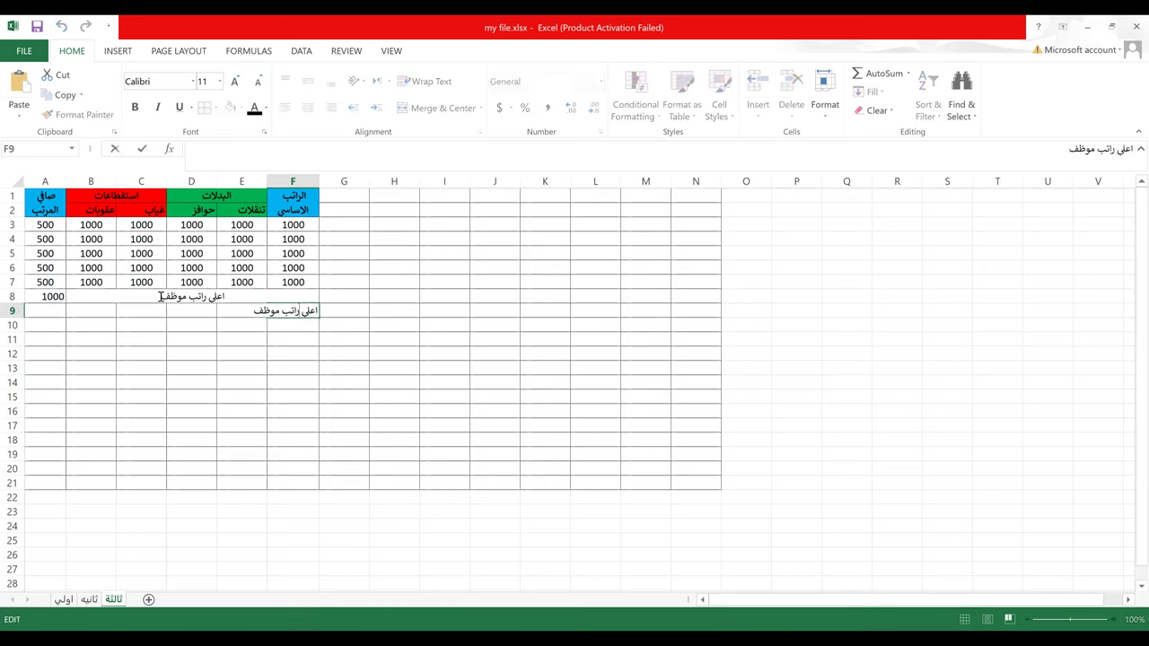
key("Home")
key("Delete")
key("Delete")
key("Delete")
type("اقل")
key("Return")
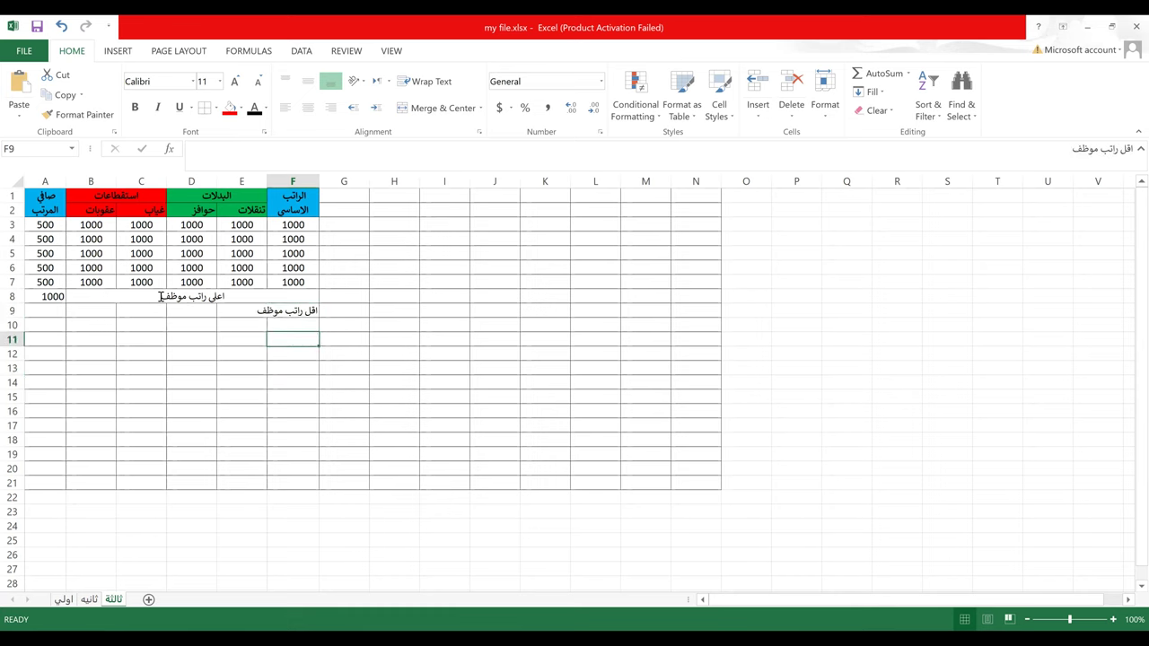
Step: Merge and centre the label across B9:F9 and enter 500 in A9
left_click_drag(292, 311, 98, 311)
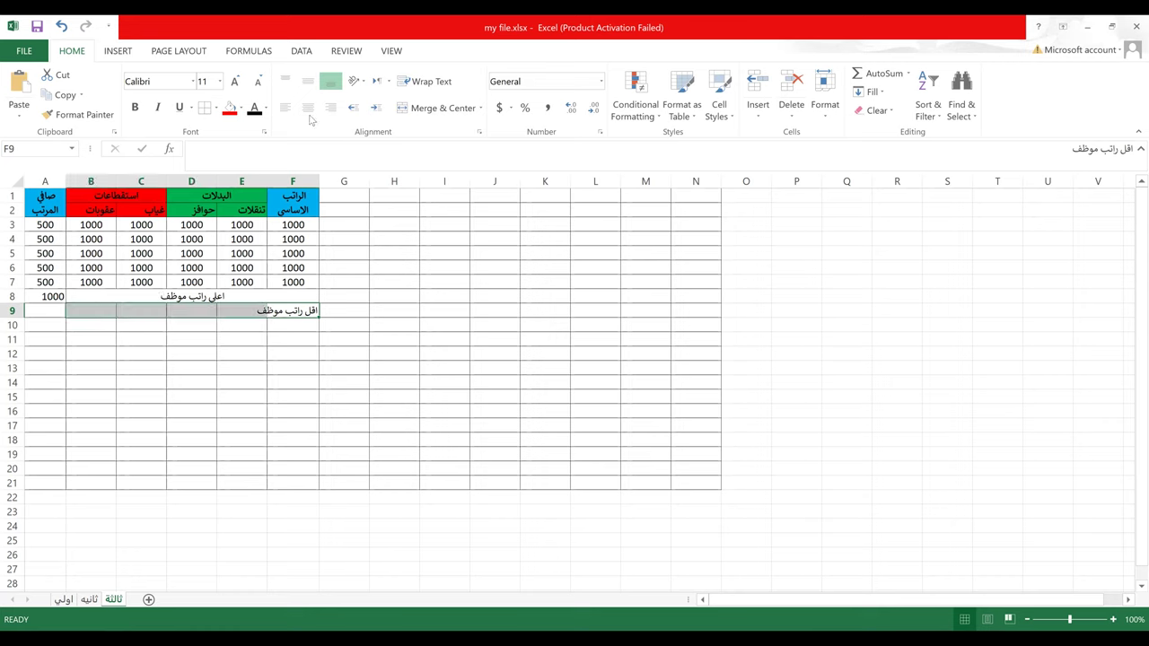
left_click(444, 107)
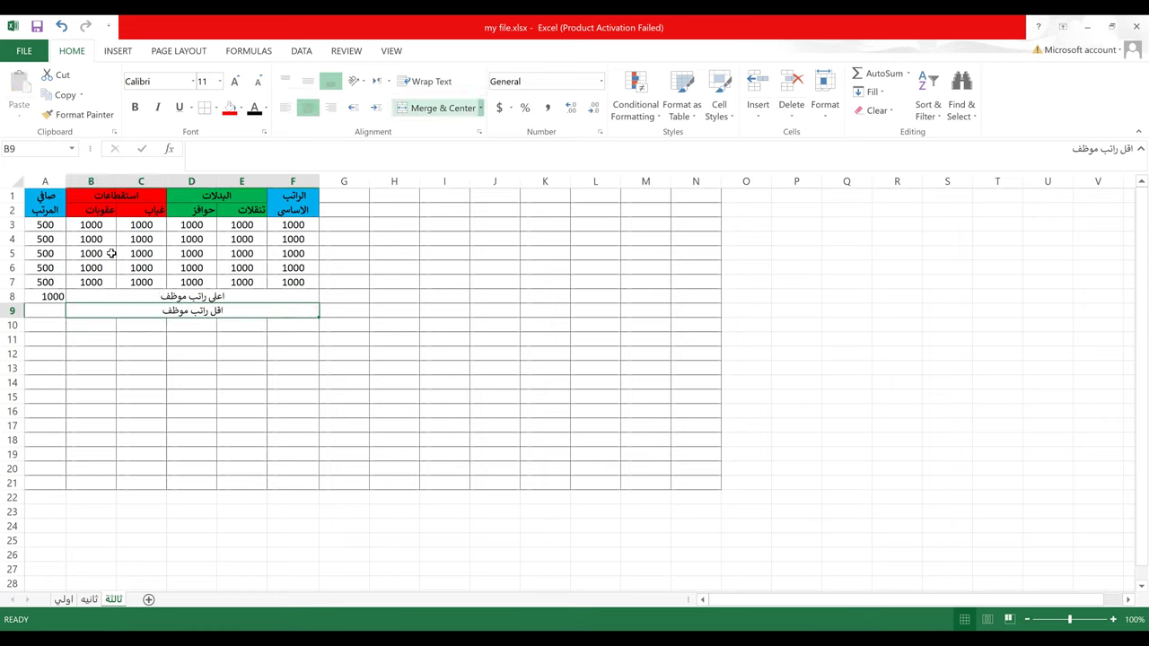
left_click(55, 310)
type("5")
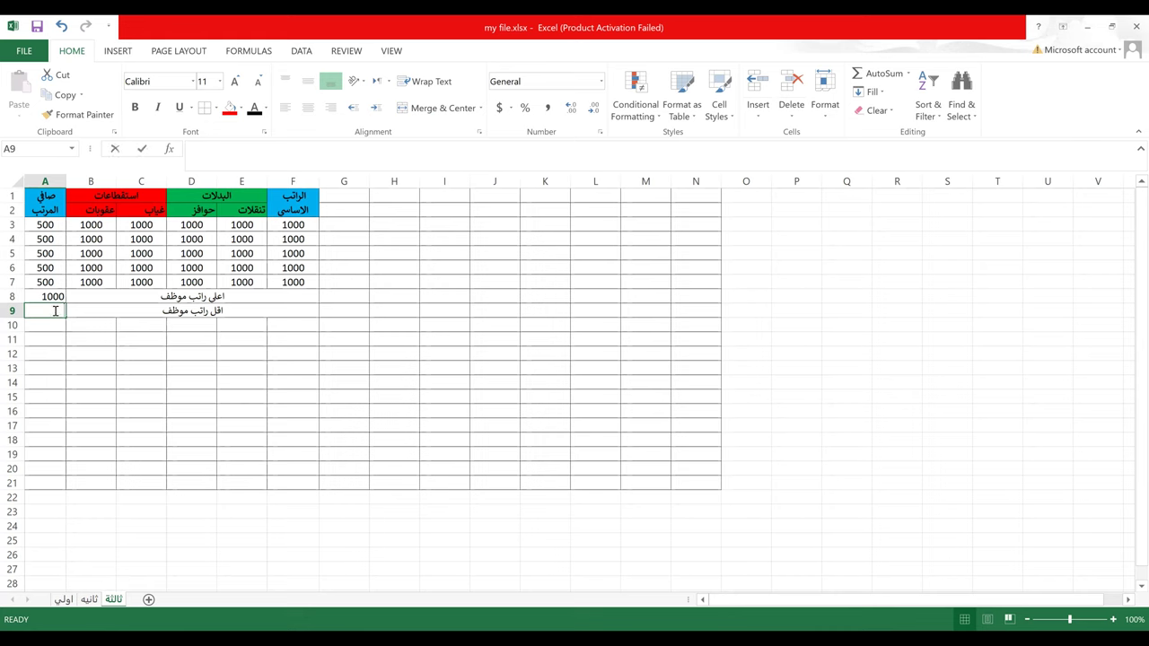
type("00")
key("Return")
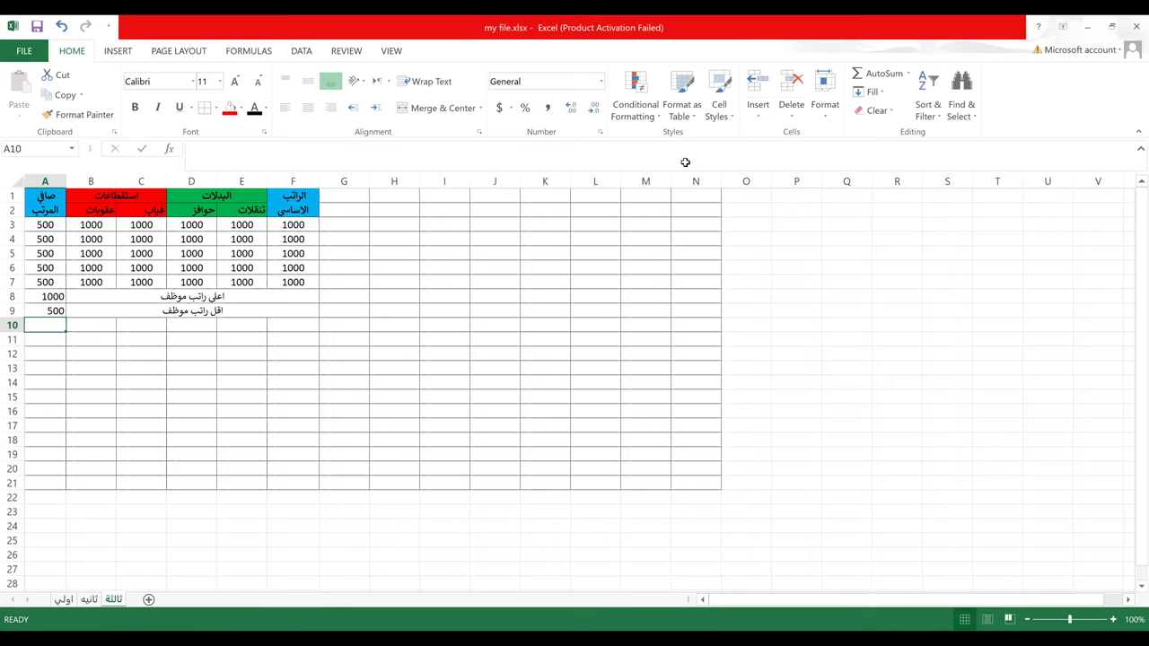
Step: Delete two empty bordered columns at G with Ctrl+minus, then select the leftover empty columns and row 10
left_click_drag(692, 180, 340, 181)
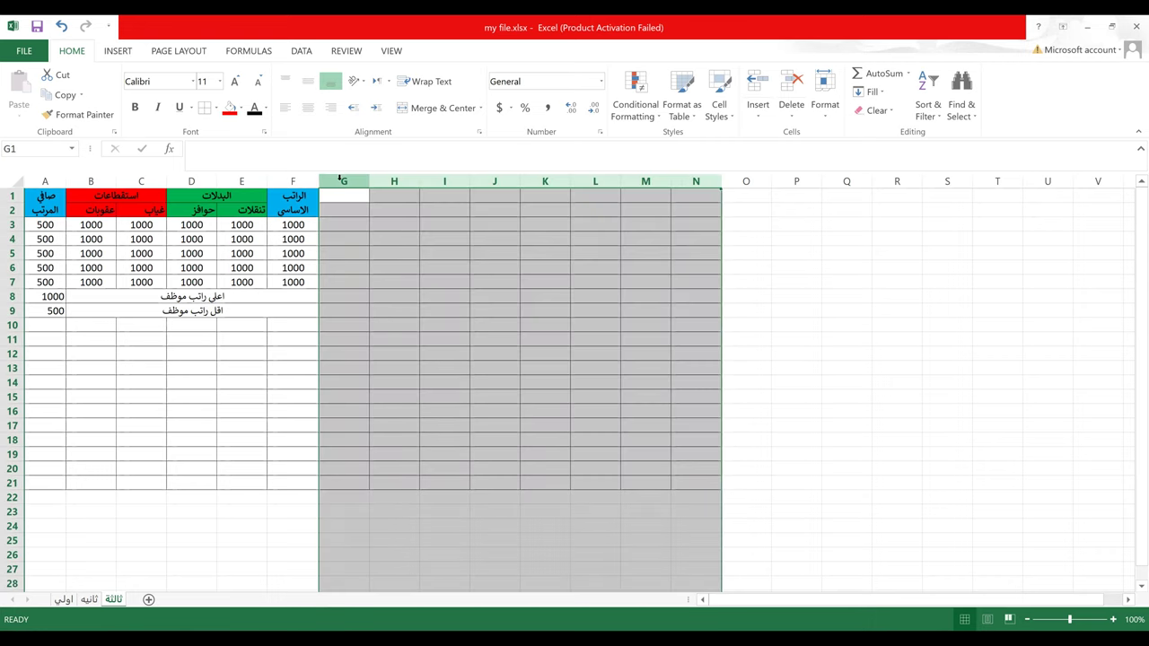
left_click(340, 180)
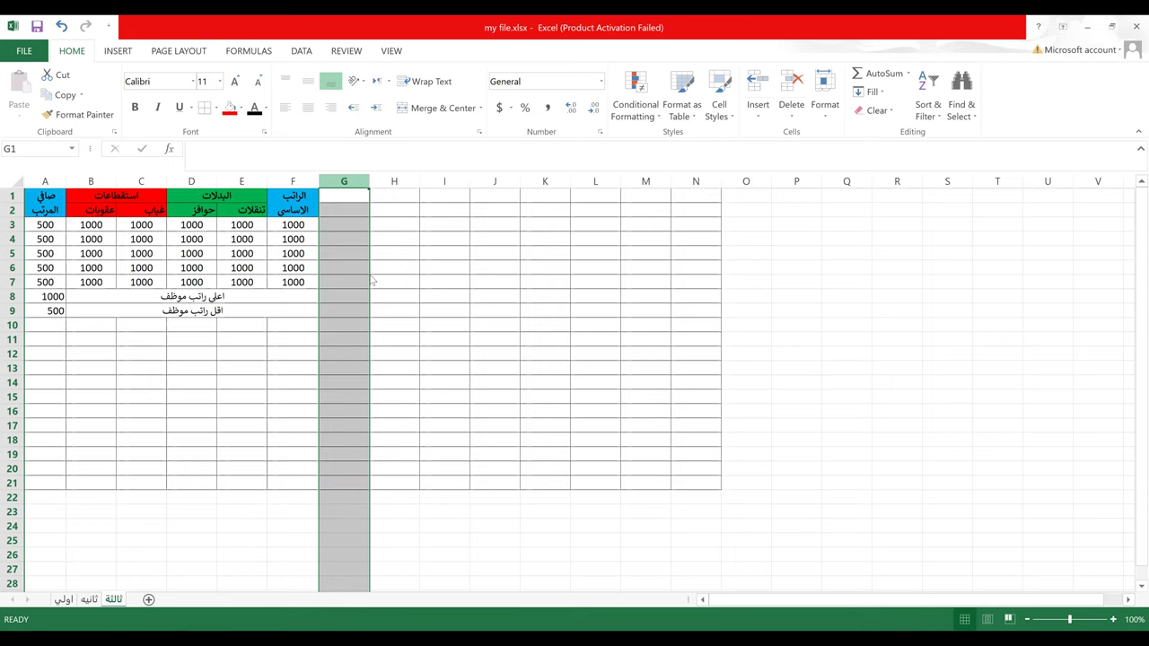
key("ctrl+minus")
left_click(344, 182)
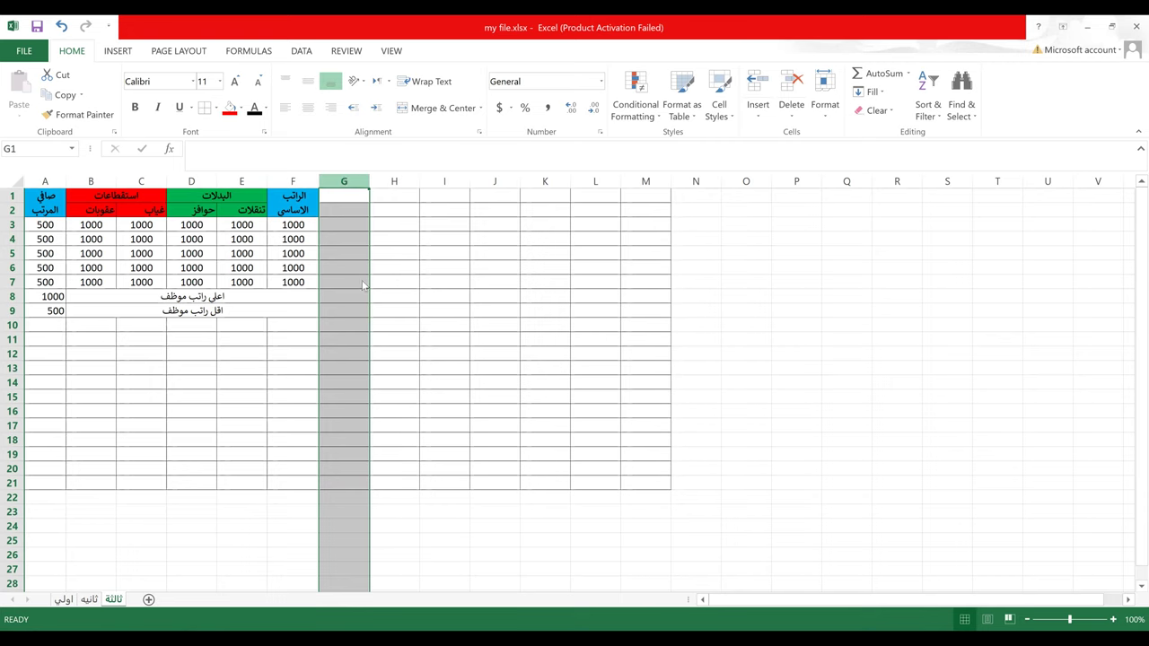
key("ctrl+minus")
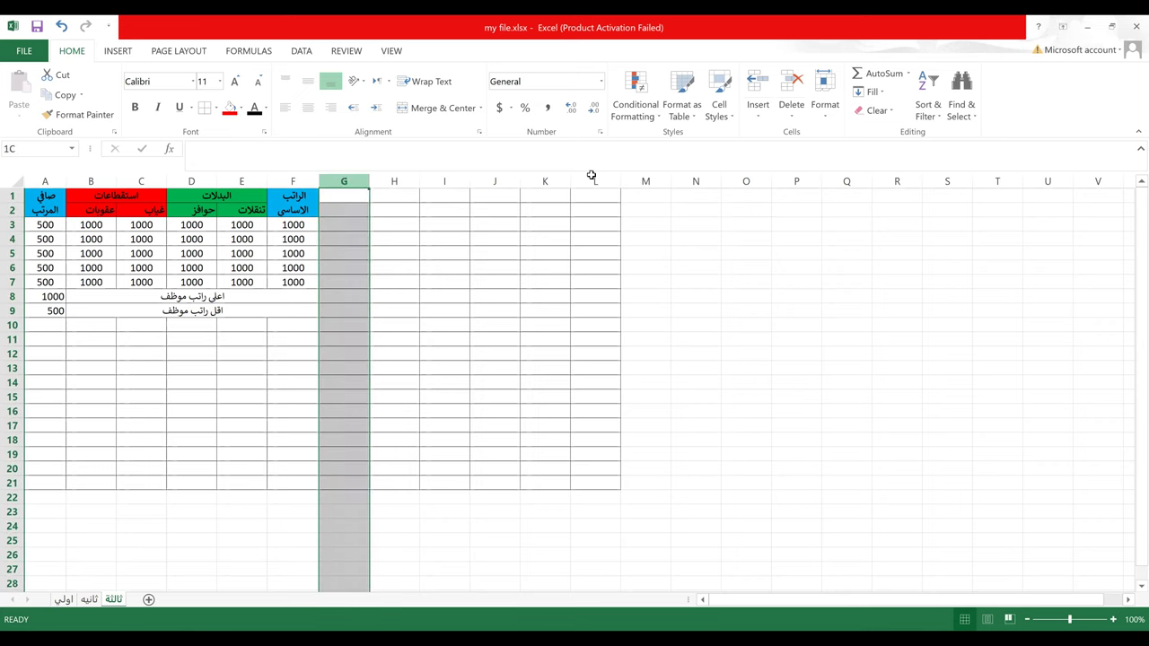
left_click(591, 176, "shift")
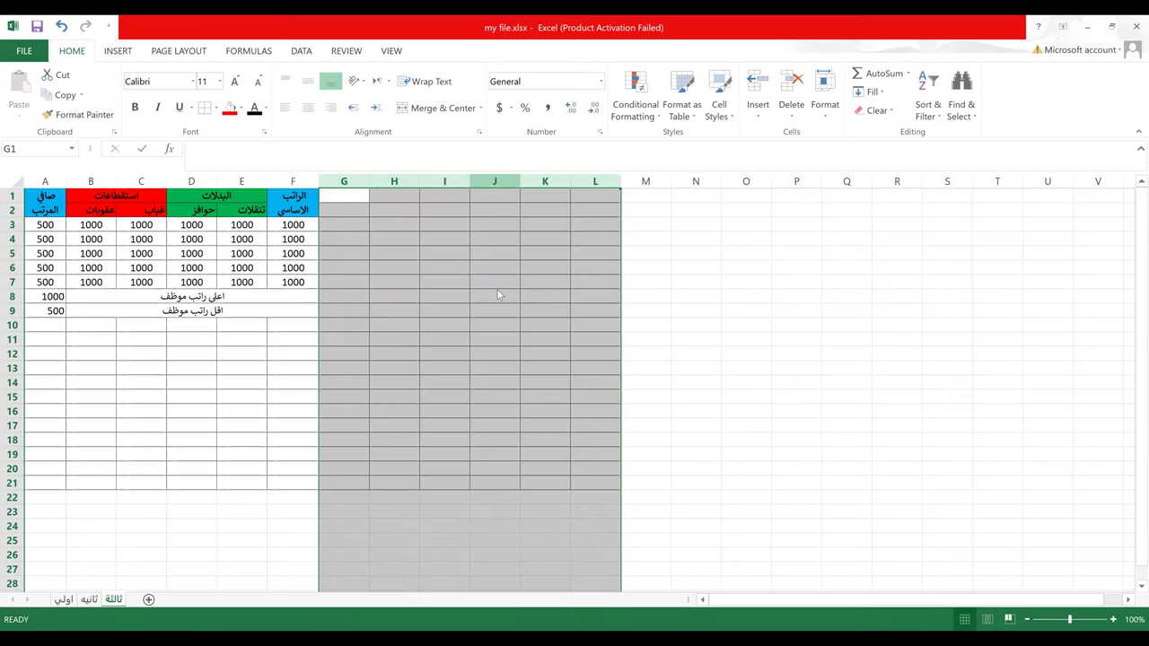
left_click(13, 325)
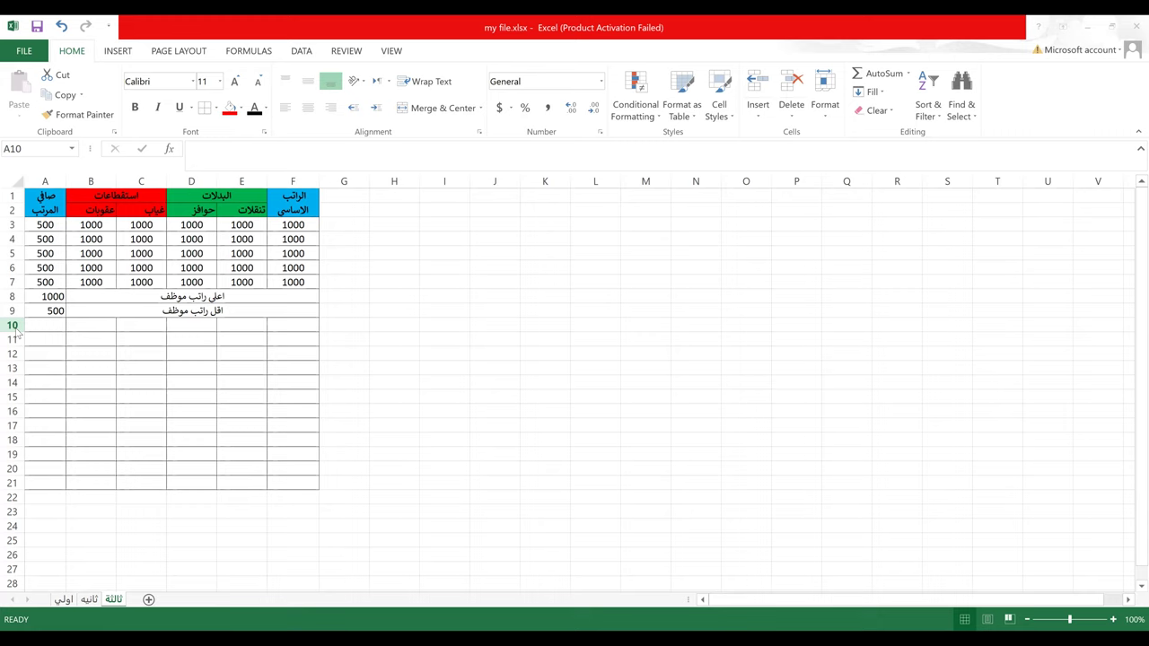
Step: Delete the empty rows 10 and 11 one at a time from the row menu
left_click(14, 327)
left_click(86, 352)
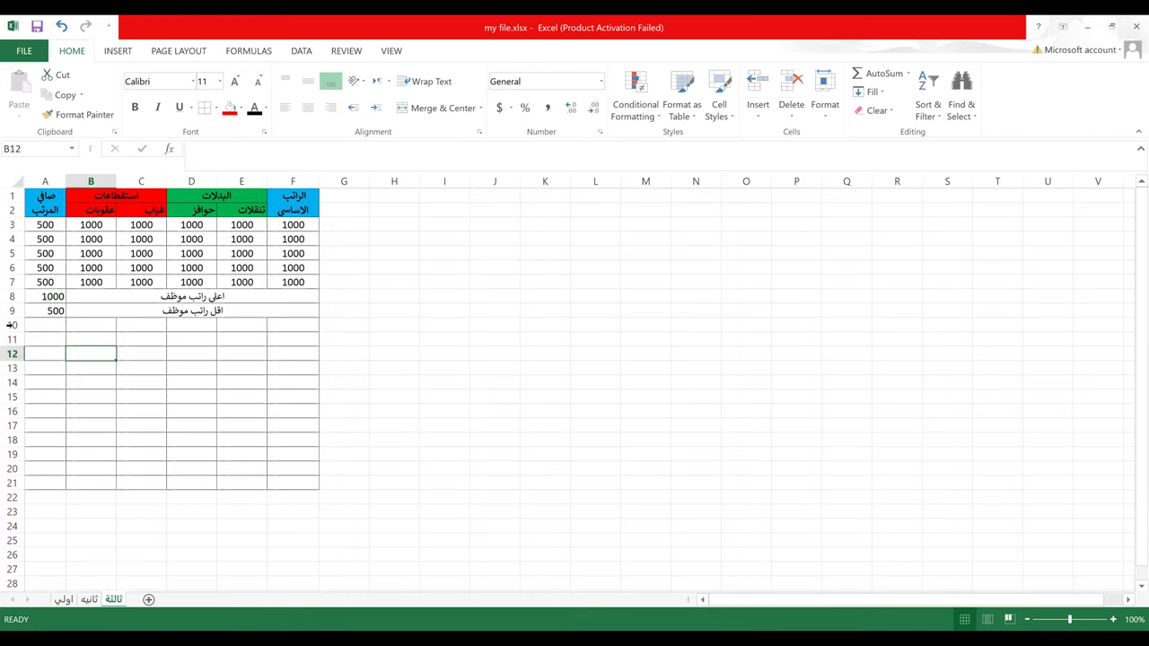
right_click(11, 325)
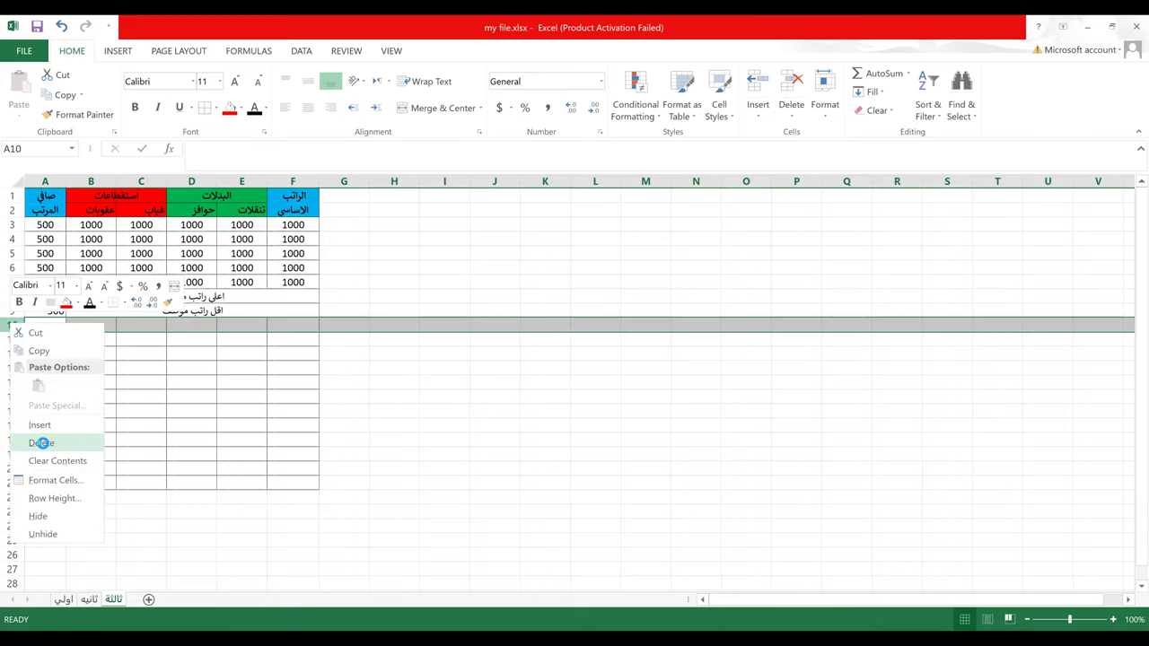
key("Return")
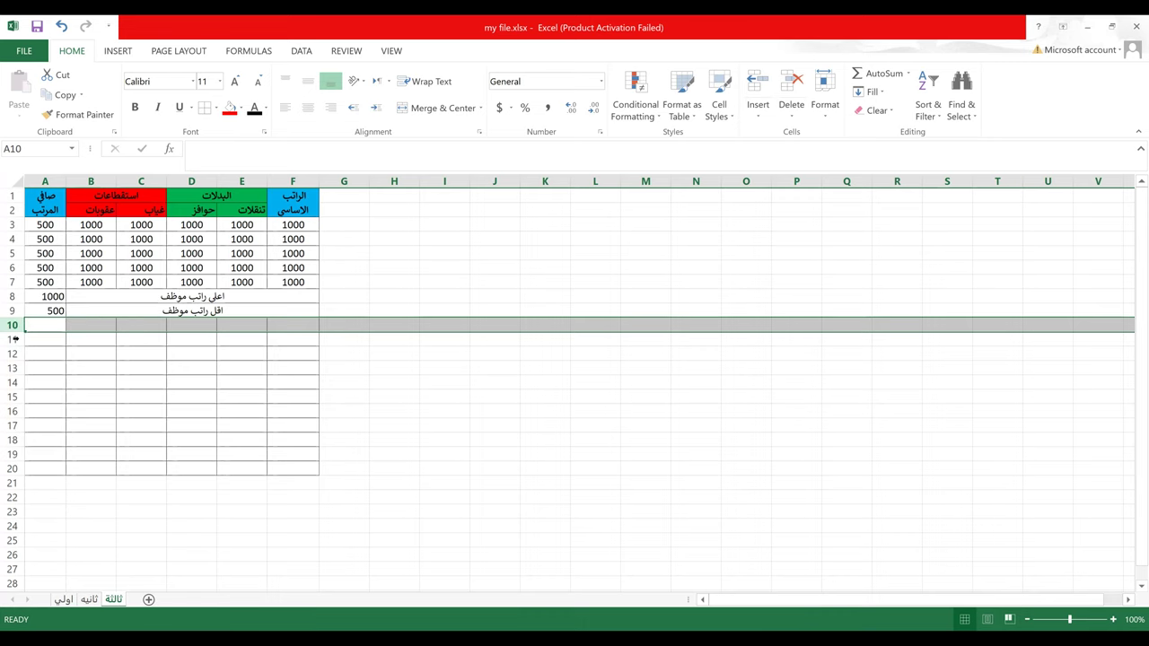
right_click(14, 340)
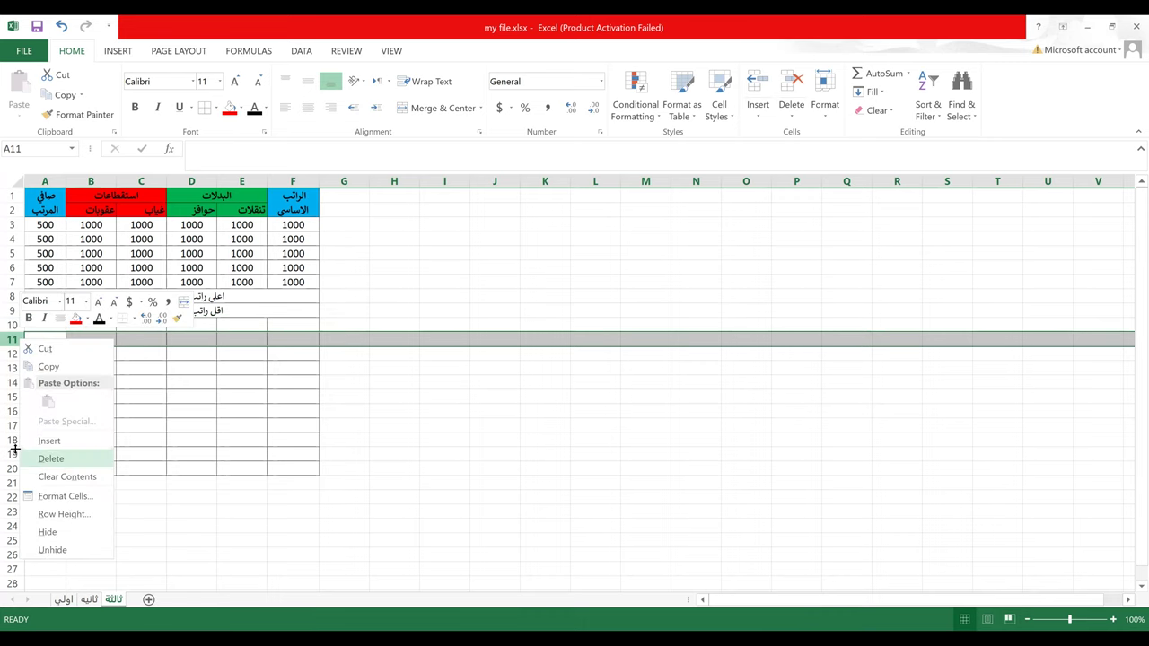
key("Return")
Step: Delete the remaining empty bordered rows 10 through 19 together
left_click(15, 454)
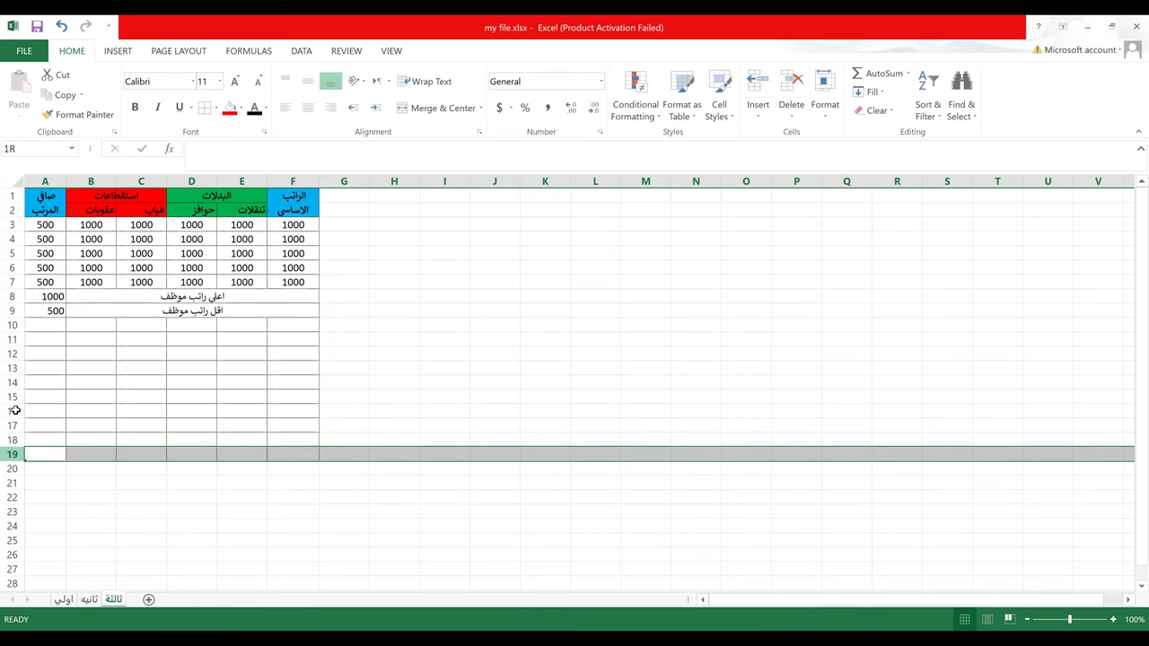
left_click(14, 326, "shift")
right_click(14, 327)
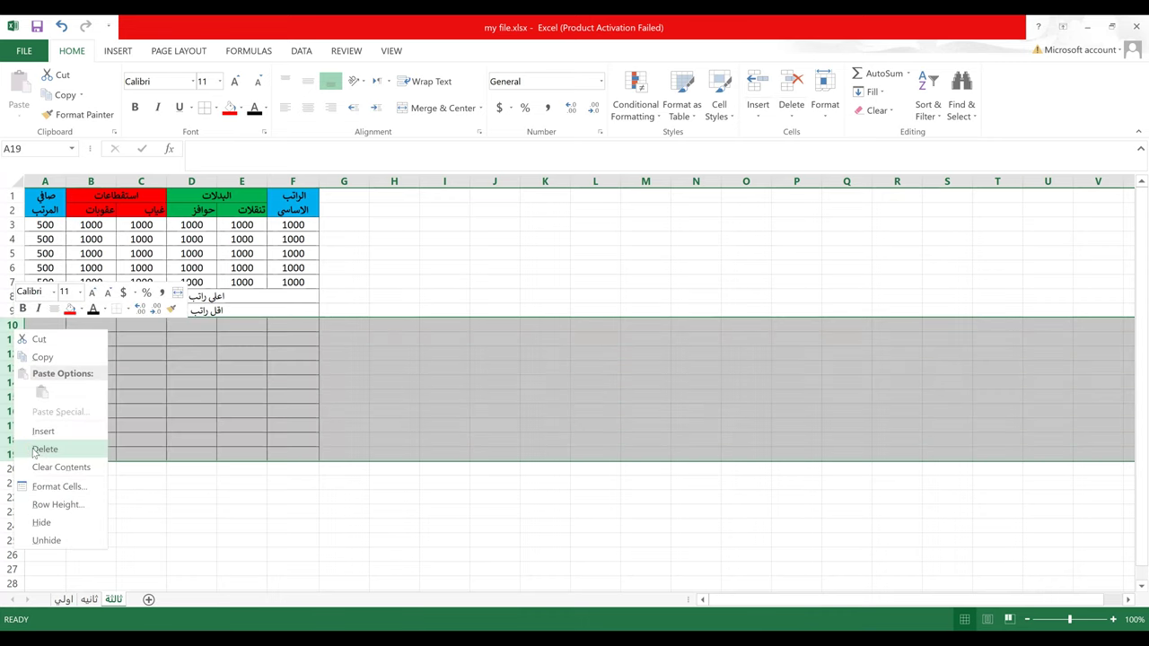
left_click(32, 448)
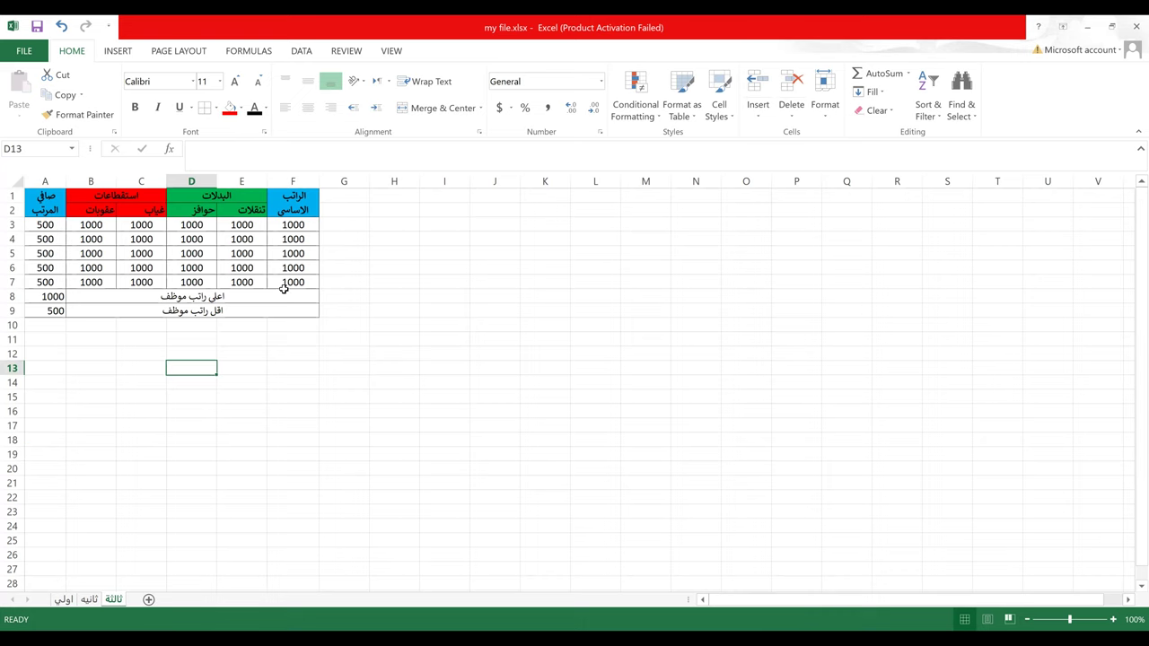
Step: Toggle the alignment of table A1:F9, leaving its text bottom-aligned and horizontally centred
left_click_drag(296, 311, 39, 197)
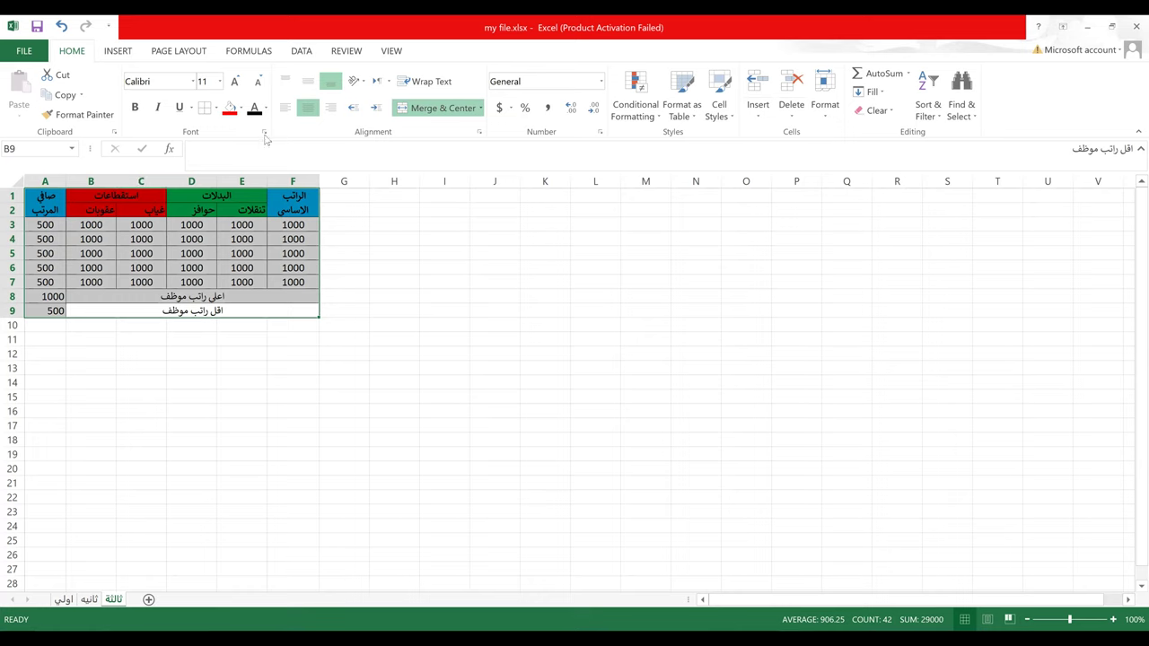
left_click(310, 83)
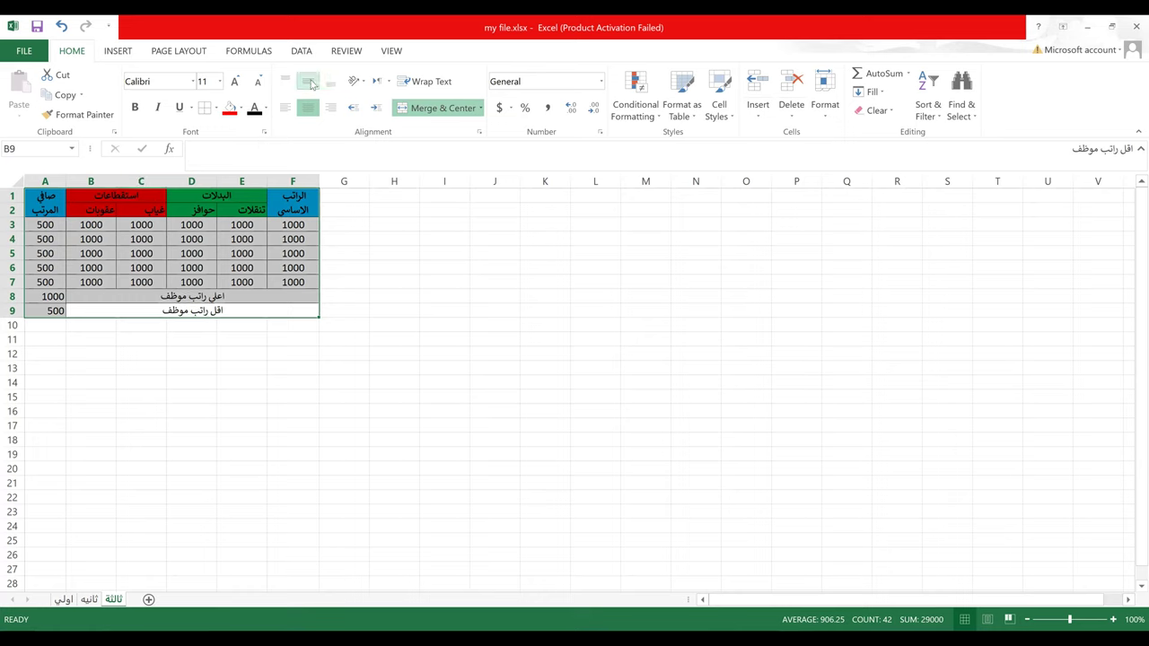
left_click(310, 83)
left_click(308, 86)
left_click(308, 83)
left_click(305, 109)
left_click(306, 112)
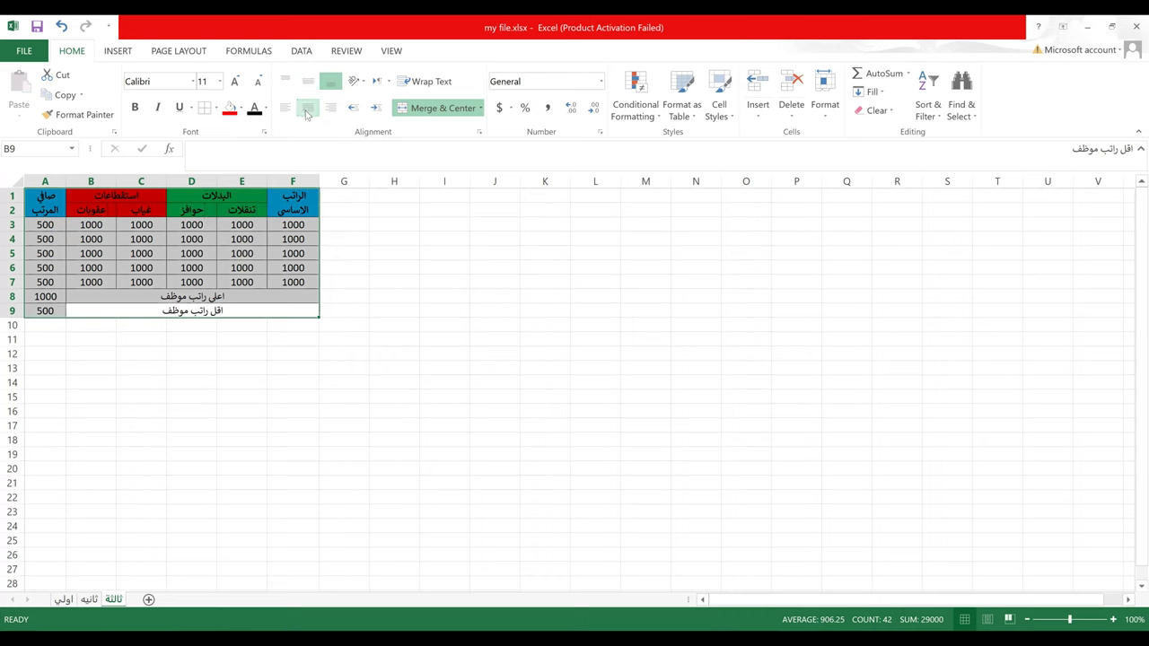
left_click(169, 401)
Step: Fill the summary labels B8:F9 and the values 1000 and 500 in A8:A9 yellow
left_click(127, 310)
left_click_drag(127, 310, 112, 298)
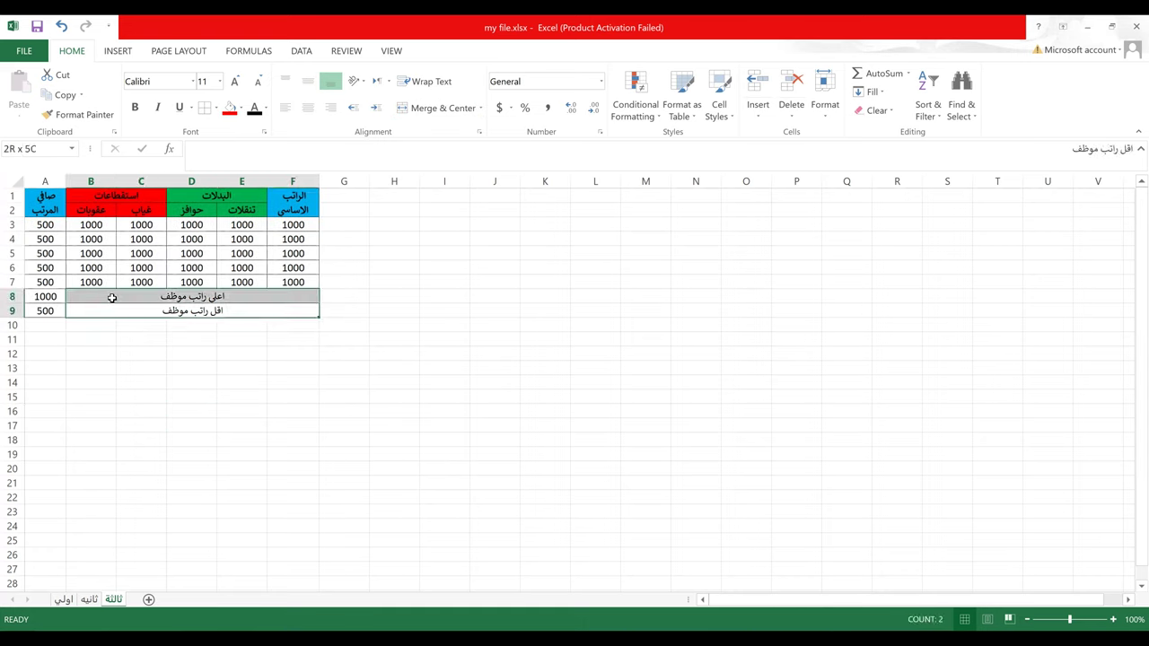
left_click(229, 107)
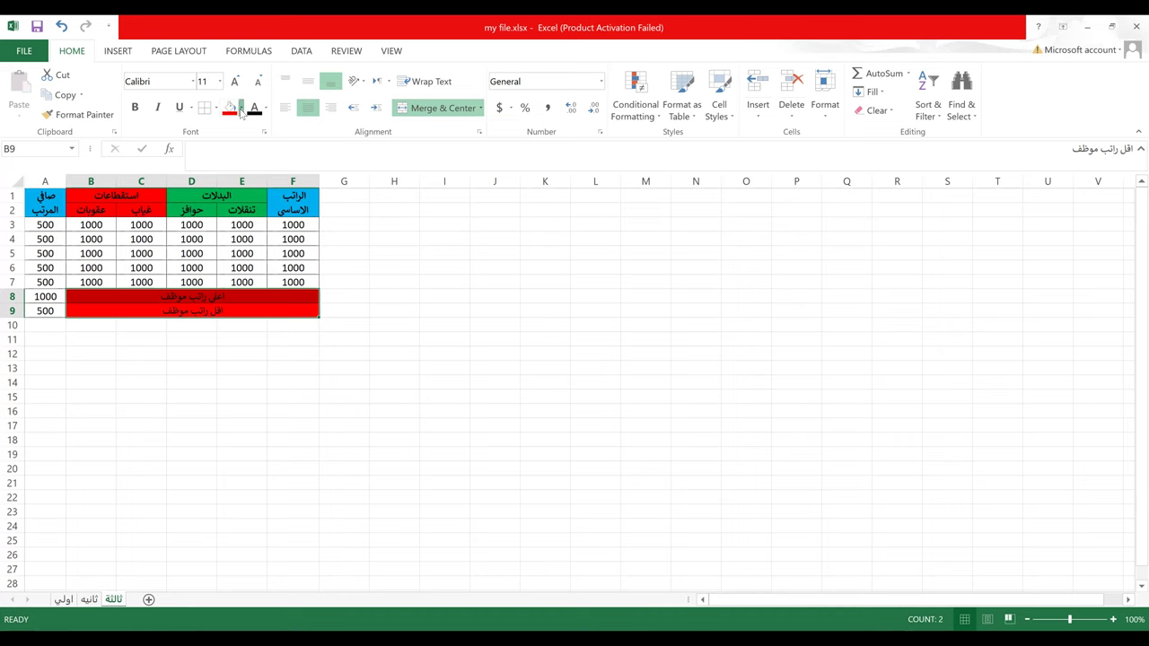
left_click(241, 108)
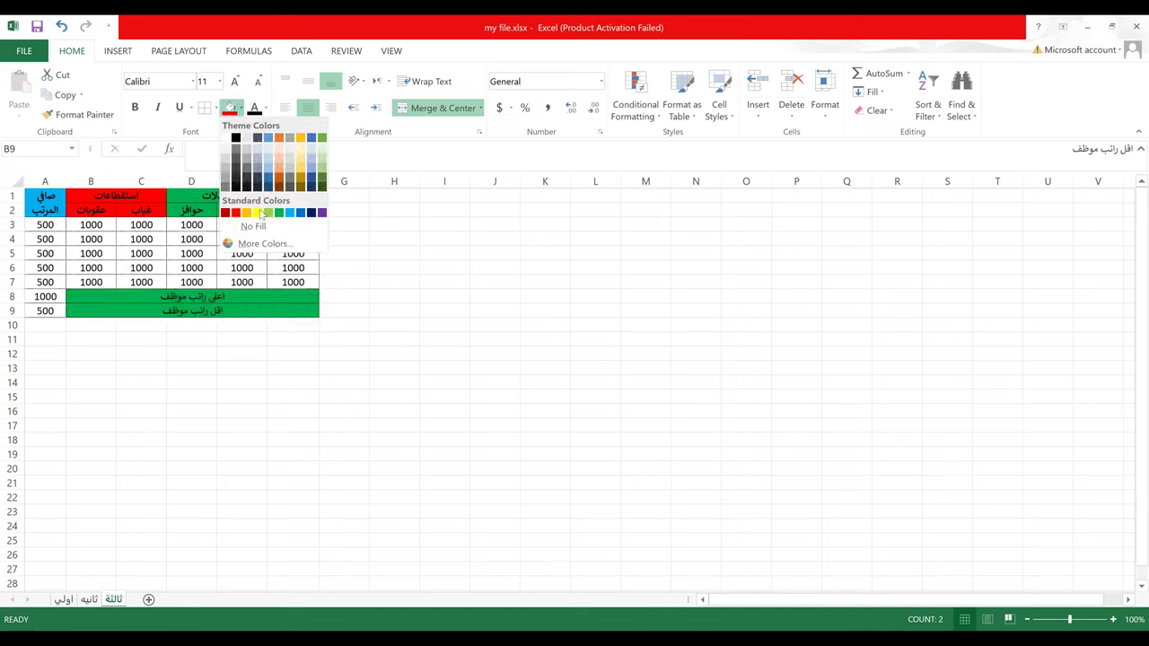
left_click(257, 212)
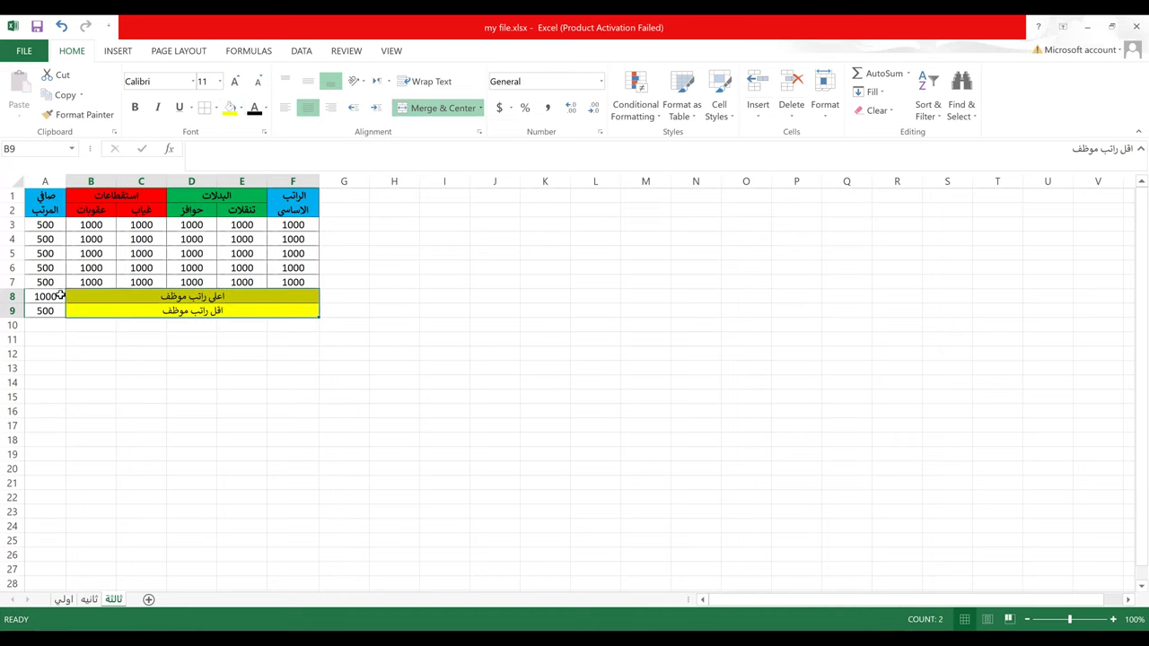
left_click_drag(54, 296, 50, 309)
left_click(228, 110)
left_click(241, 397)
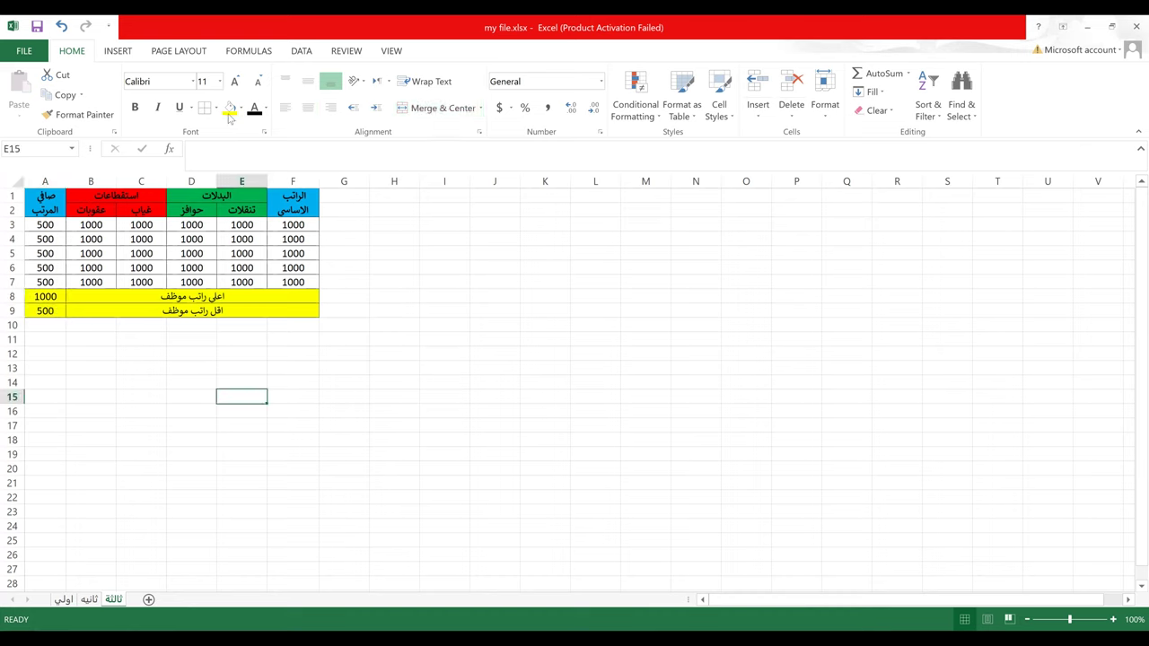